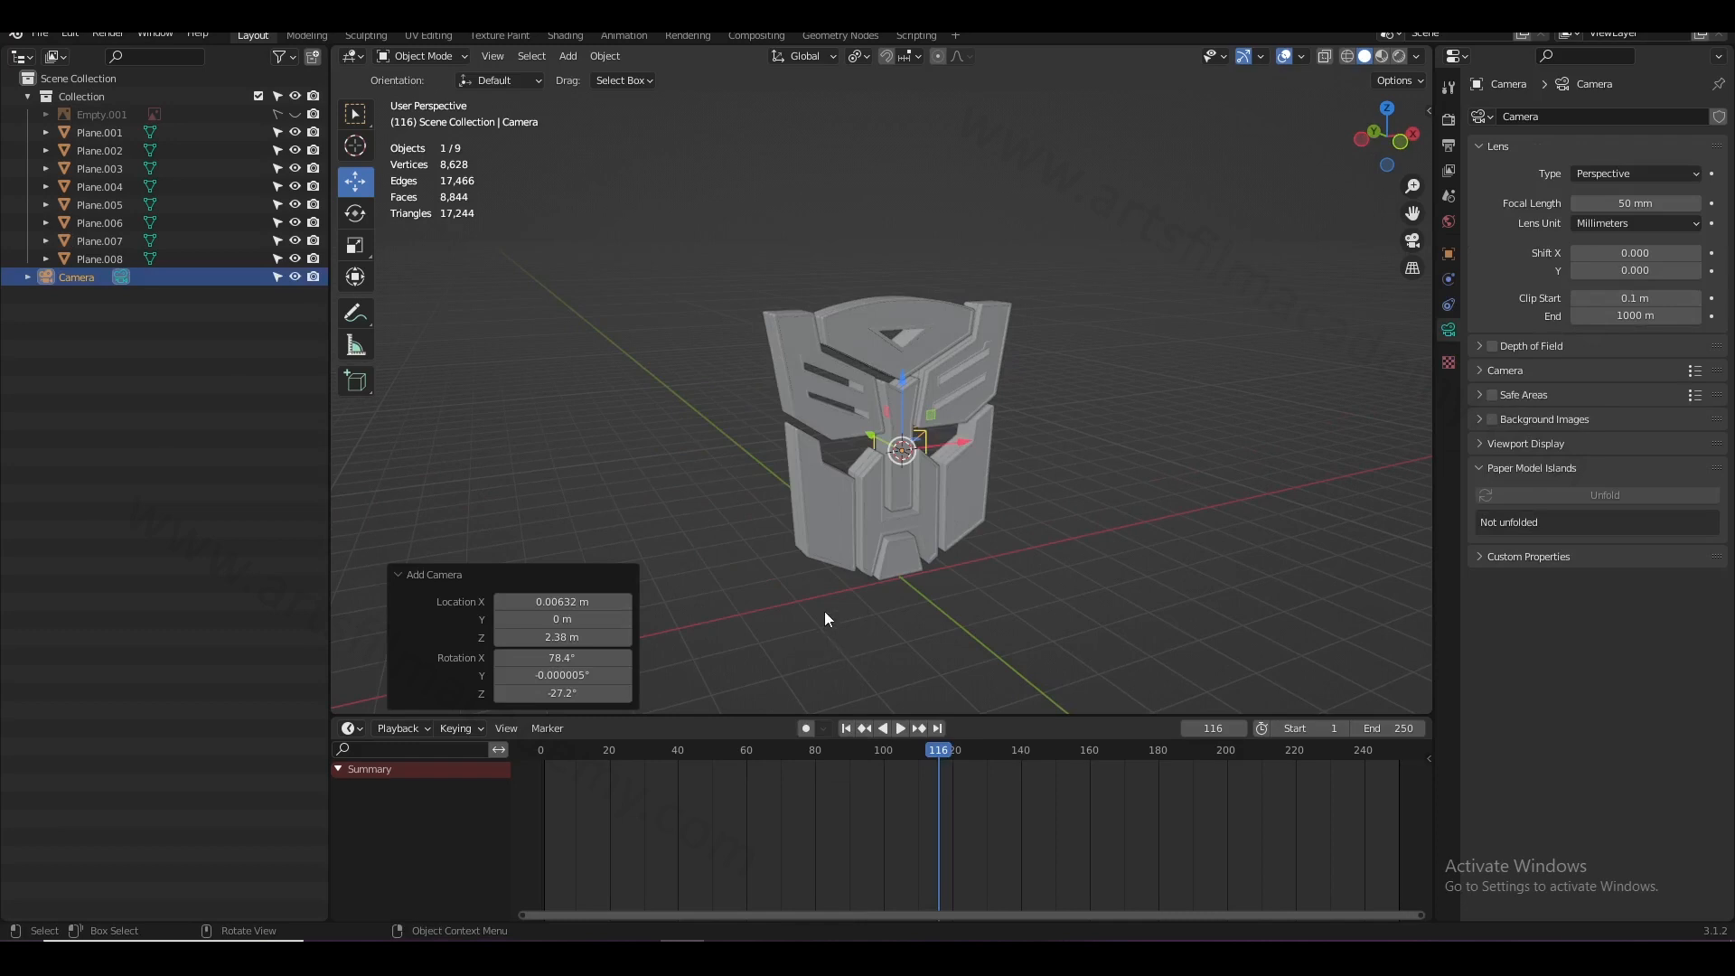
- Align the camera to a straight front view of the logo and look through it
key("KP_Decimal")
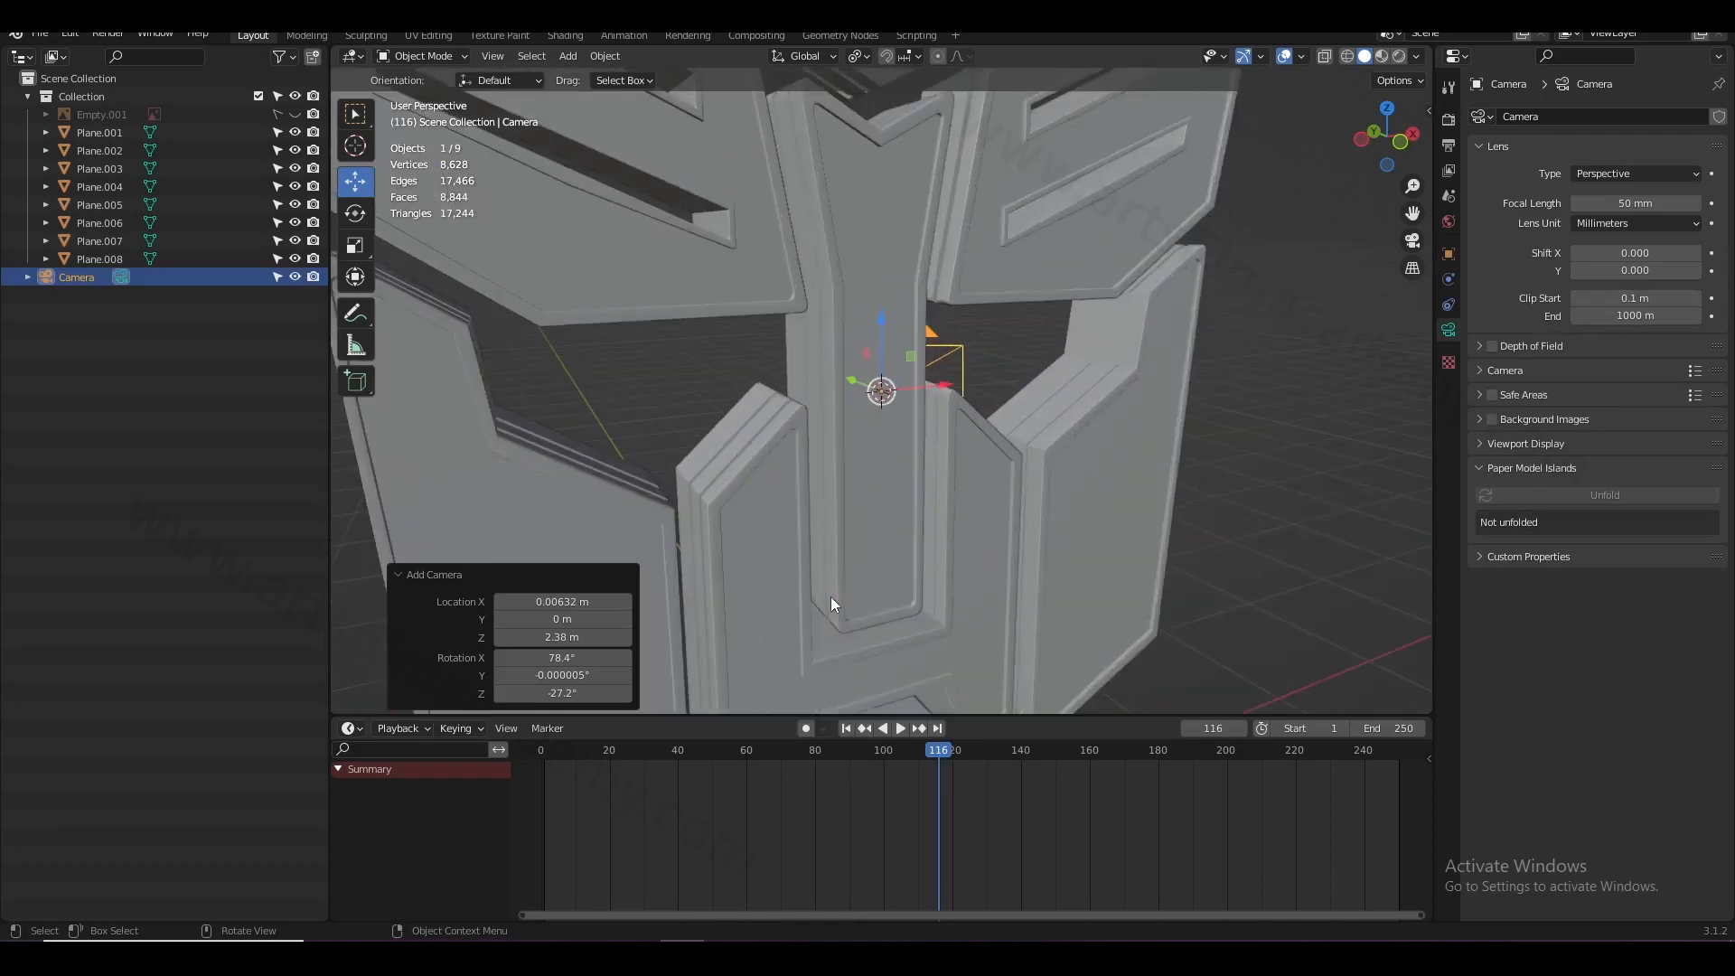
key("KP_1")
key("KP_0")
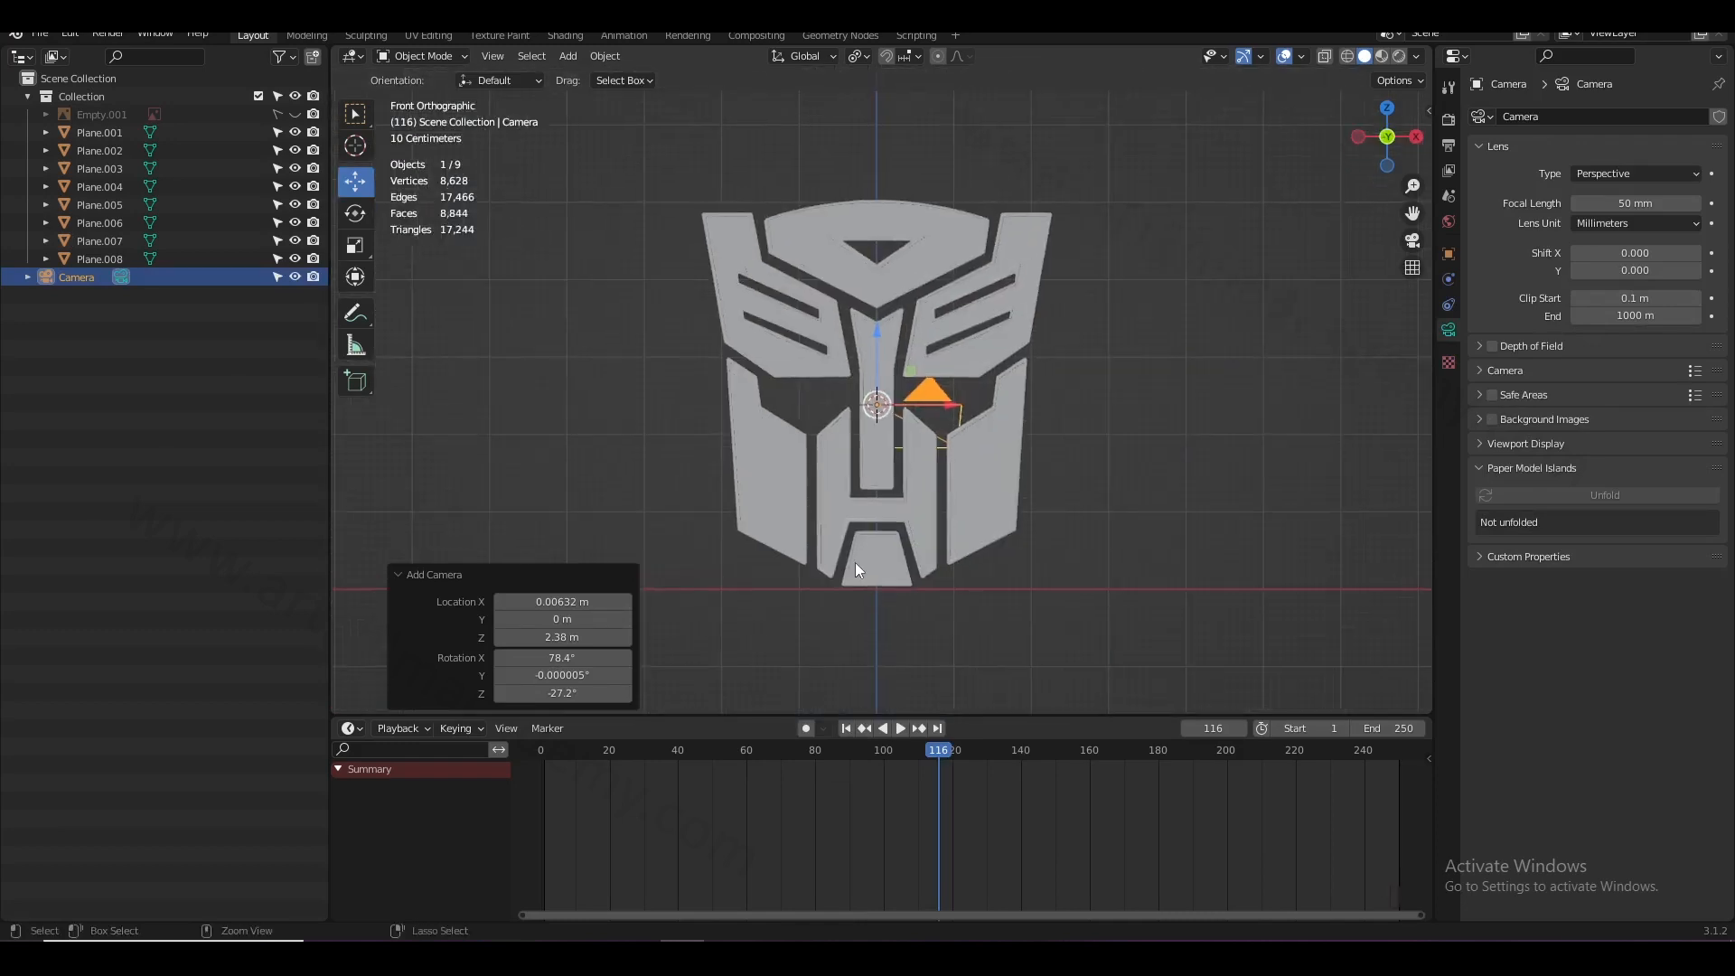
- Lock the camera to the view and pull it back until the whole logo fits inside the frame
key("n")
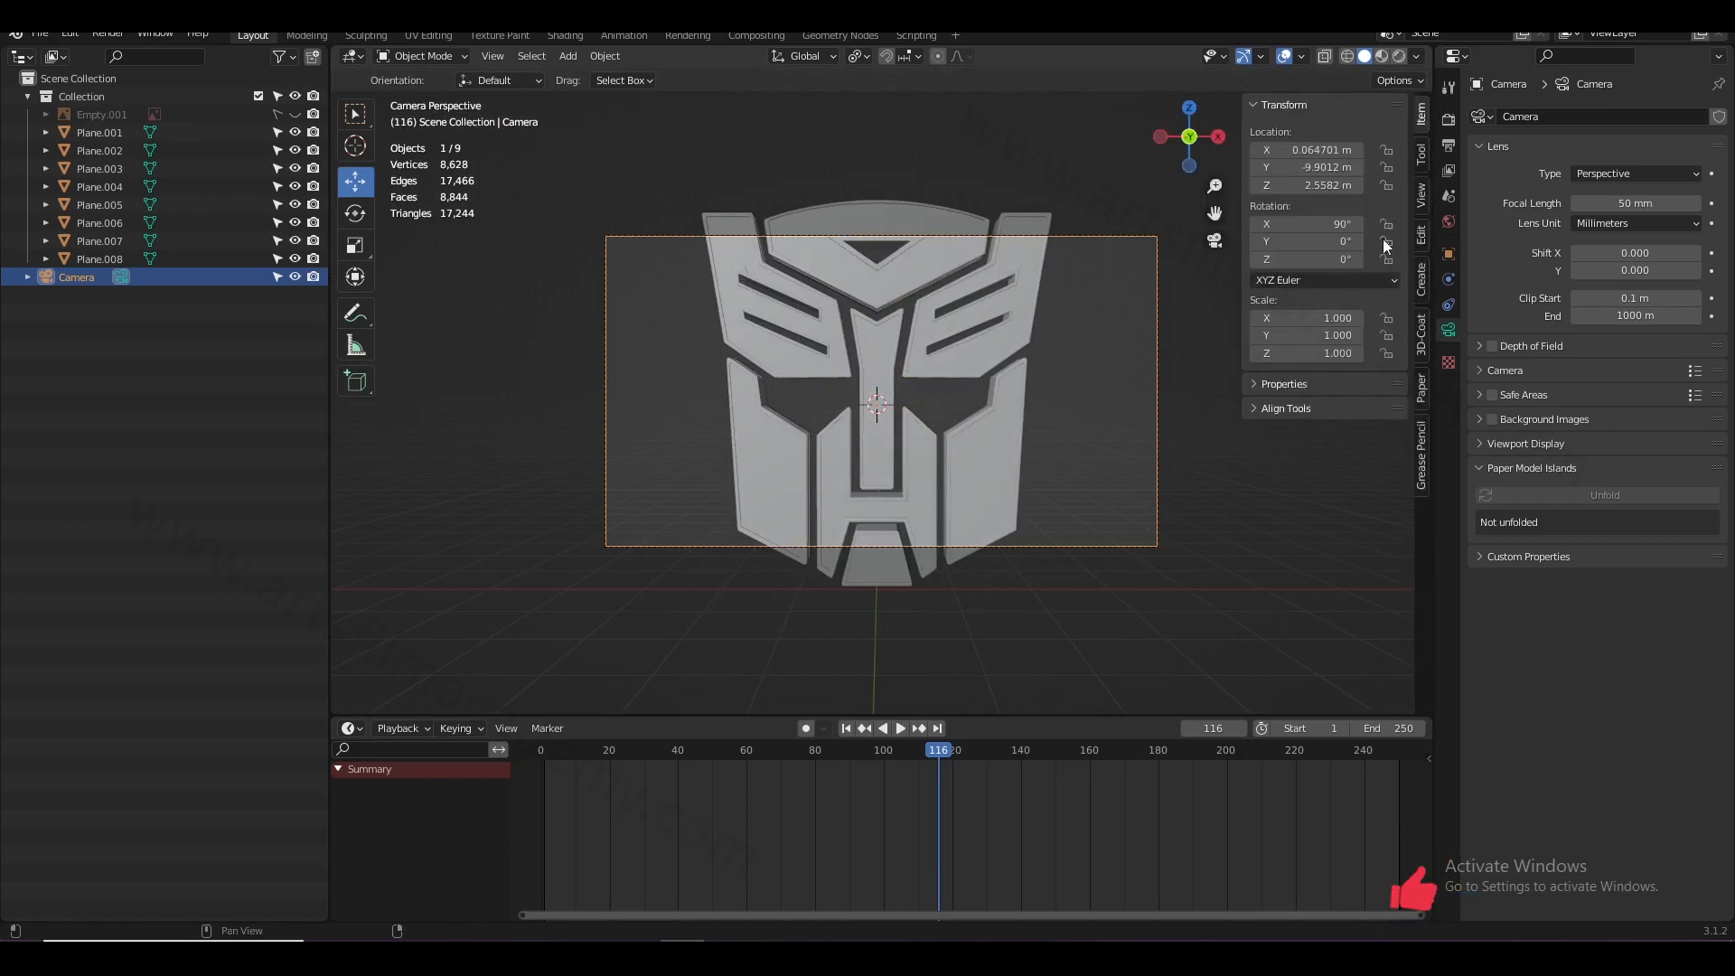
left_click(1420, 197)
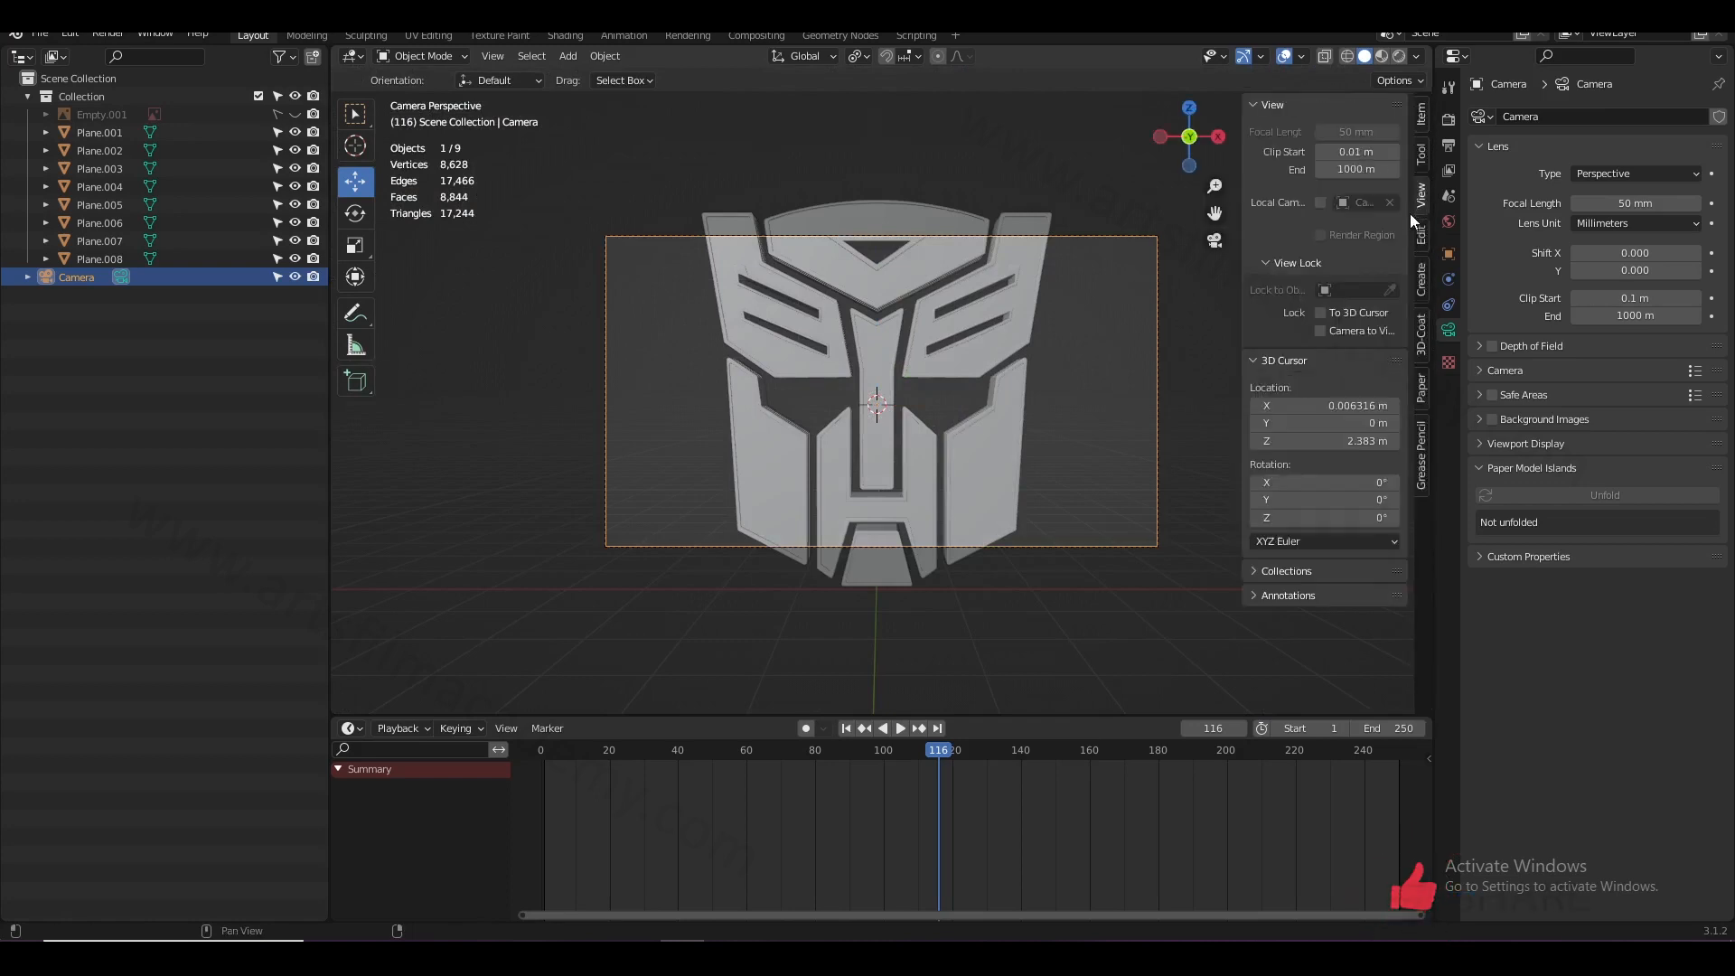
left_click(1362, 327)
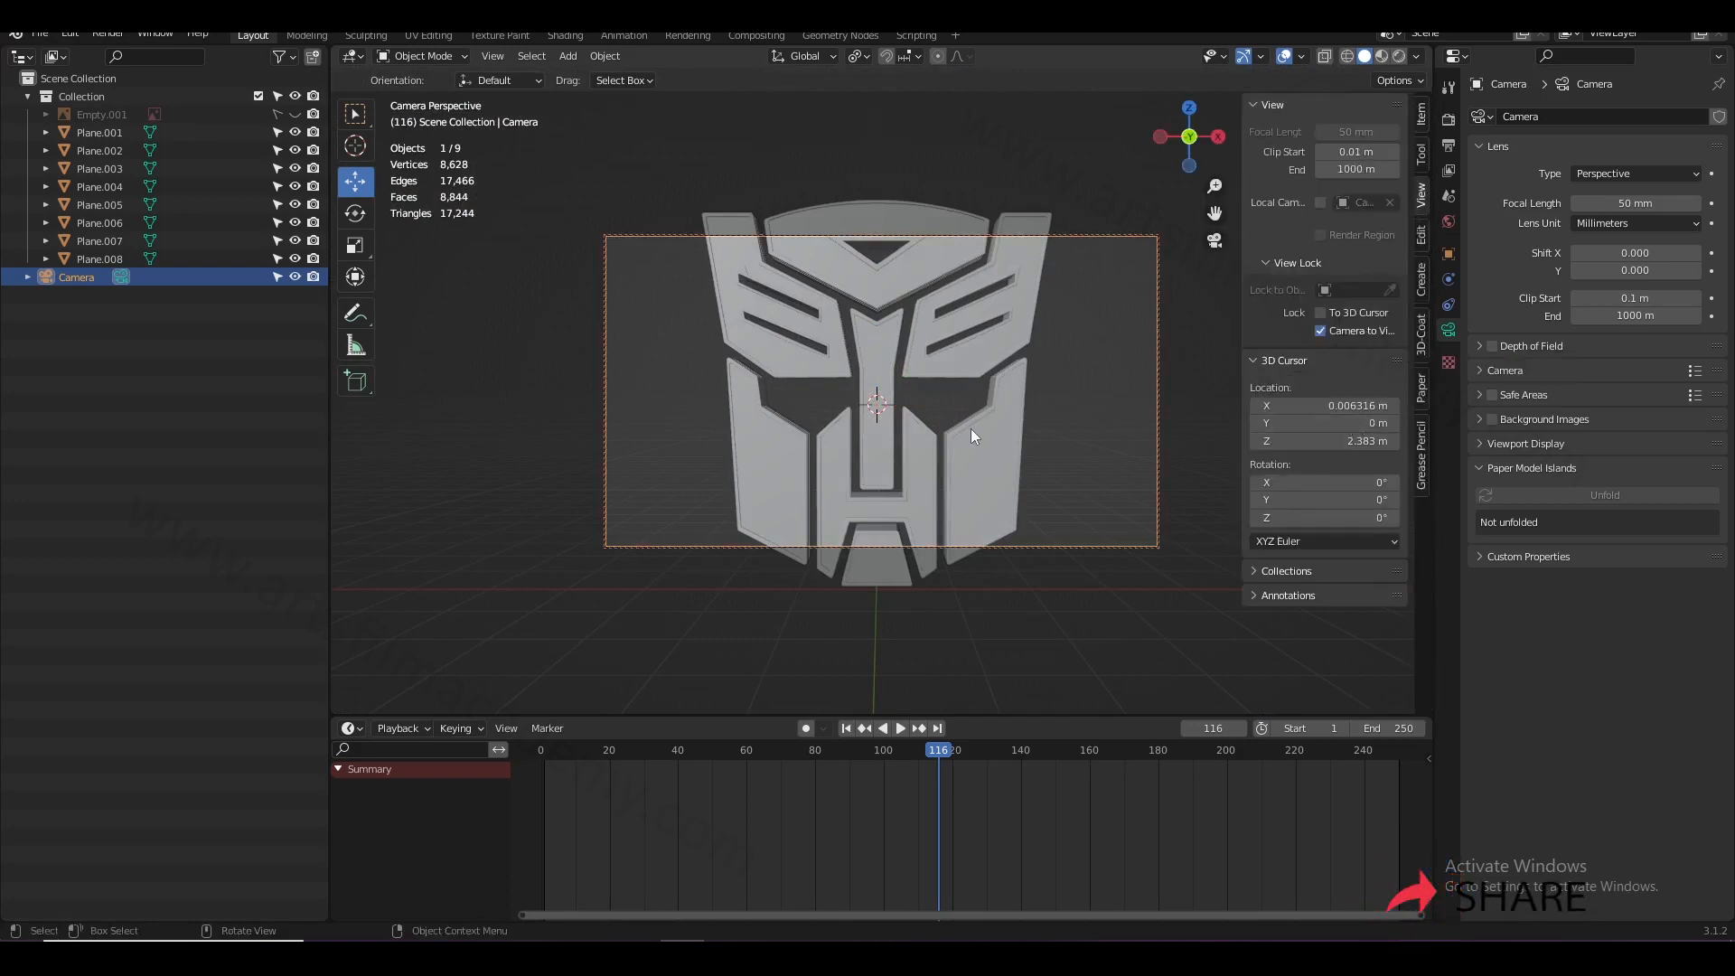
key("n")
scroll(974, 475, "down", 4)
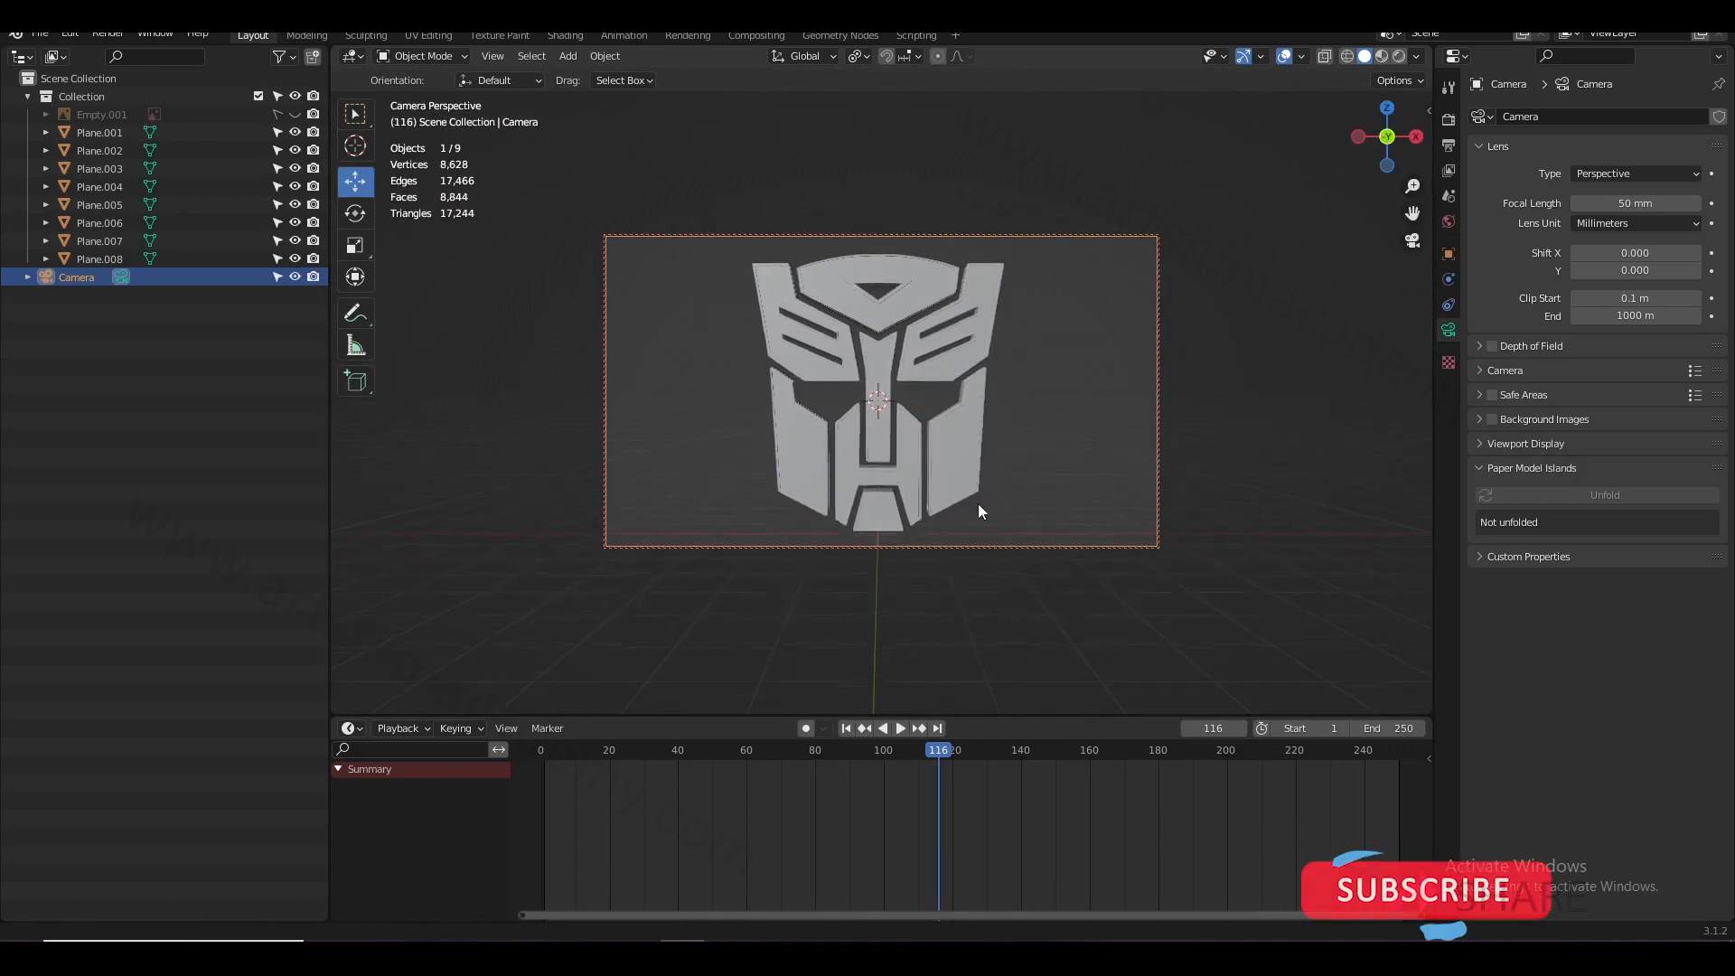
- Enlarge the camera frame with the camera lock off, re-enable Camera to View, and pull the camera back slightly
key("n")
left_click(1320, 330)
scroll(977, 454, "up", 2)
scroll(1348, 345, "down", 1, "ctrl")
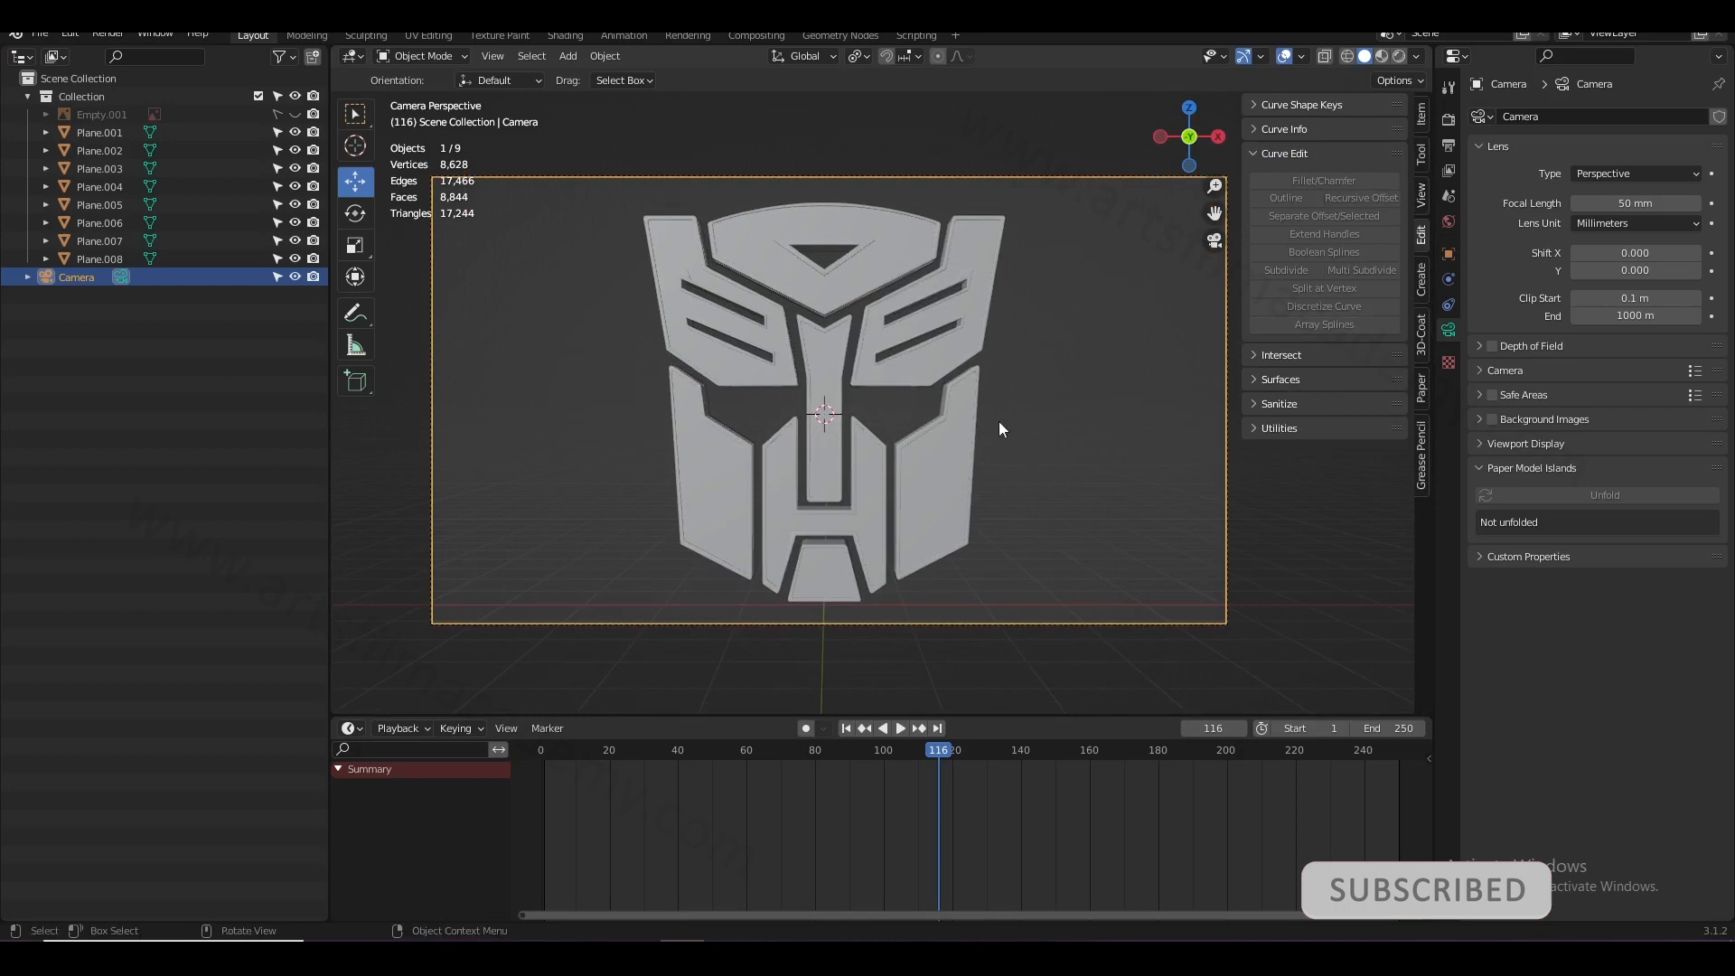
left_click(1421, 192)
left_click(1320, 331)
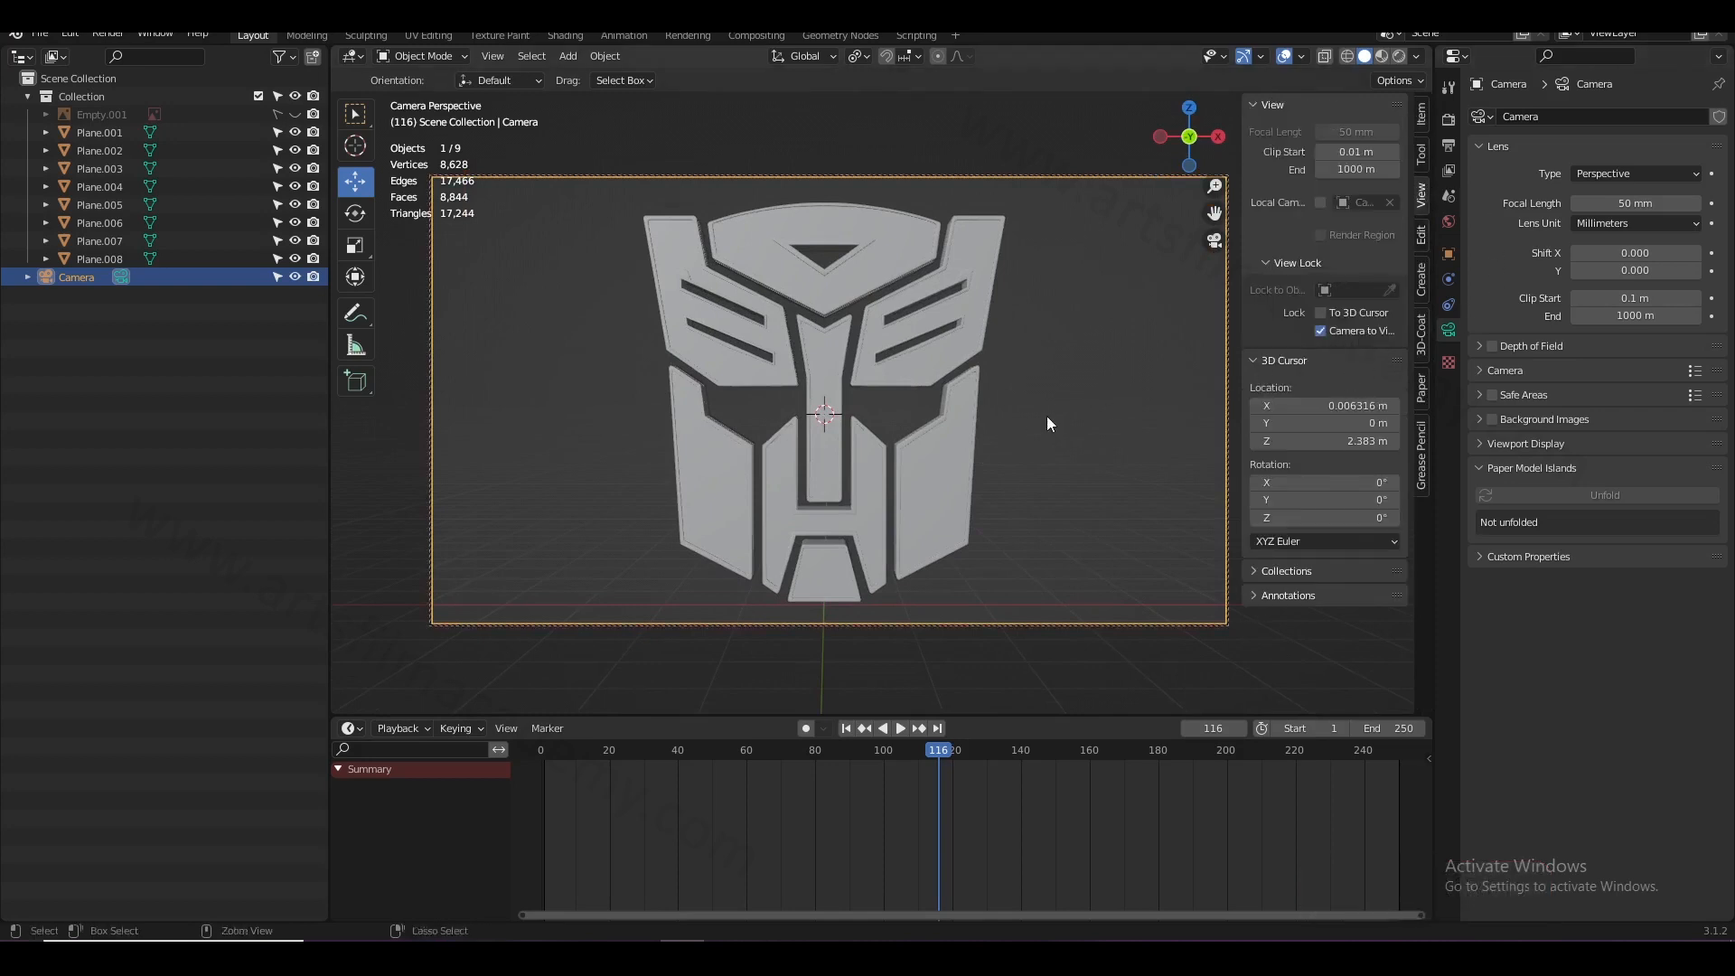
scroll(1047, 424, "down", 1)
- Save the file, release the Camera to View lock, and deselect the camera
key("ctrl+s")
left_click(1320, 331)
middle_click_drag(961, 484, 902, 506, "shift")
left_click(992, 469)
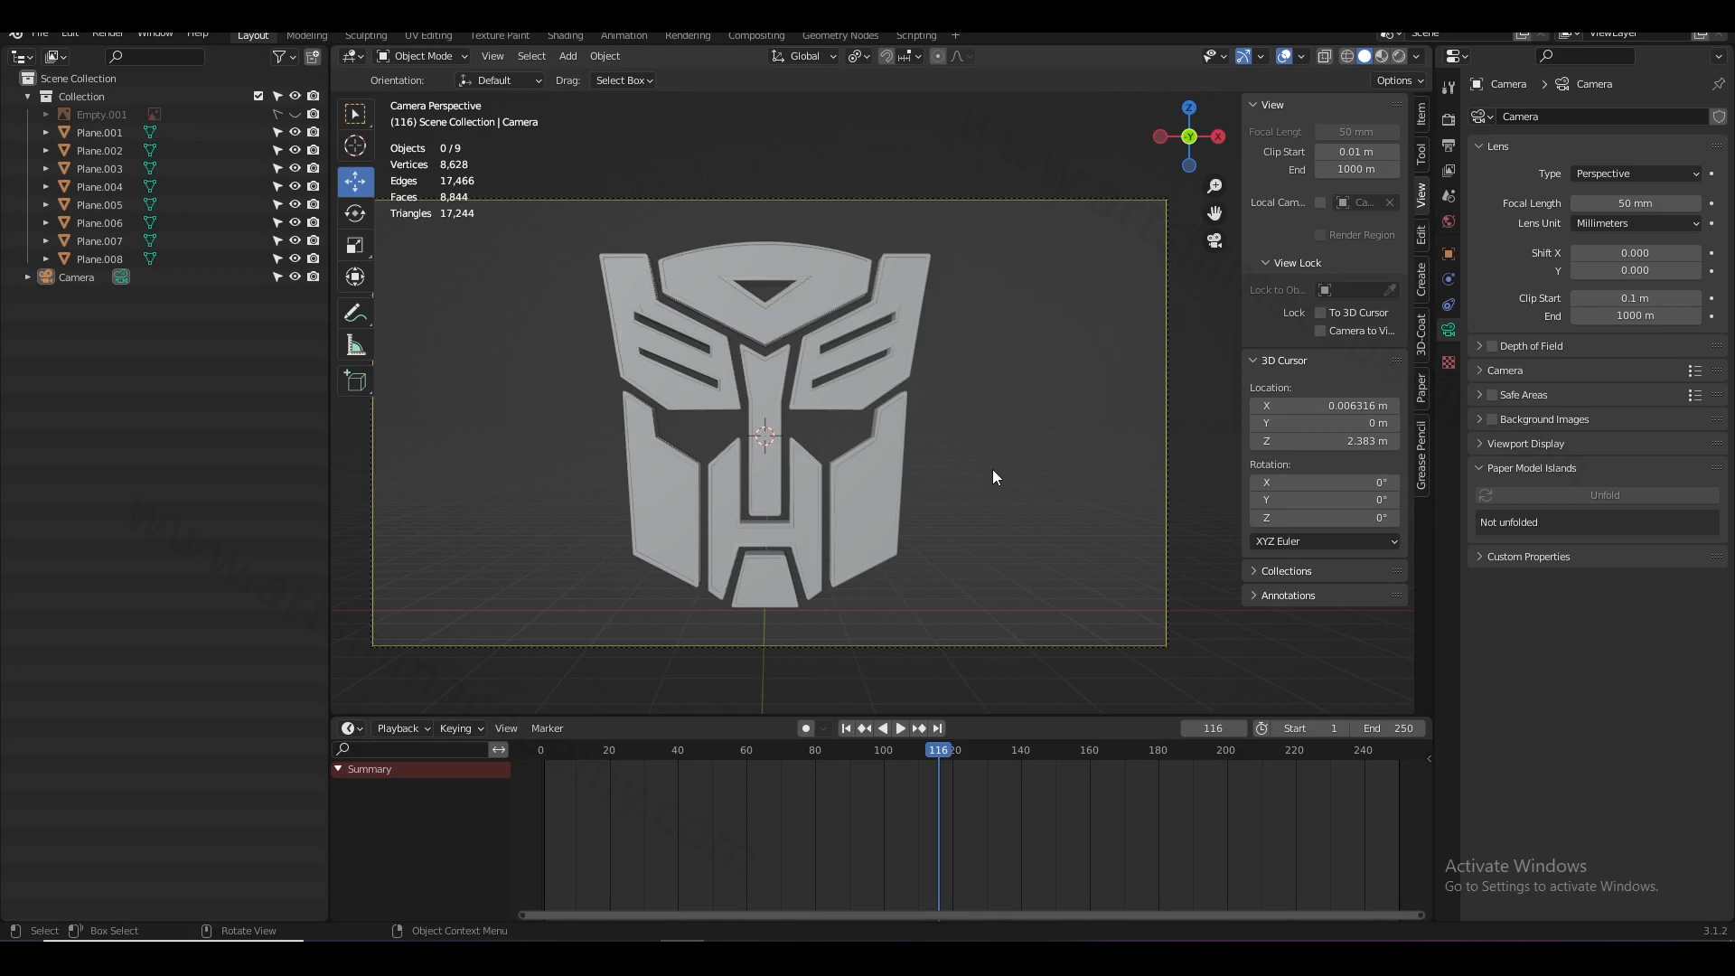
- Add a plane at the 3D cursor and rotate it 90° about X so it stands upright
key("shift+a")
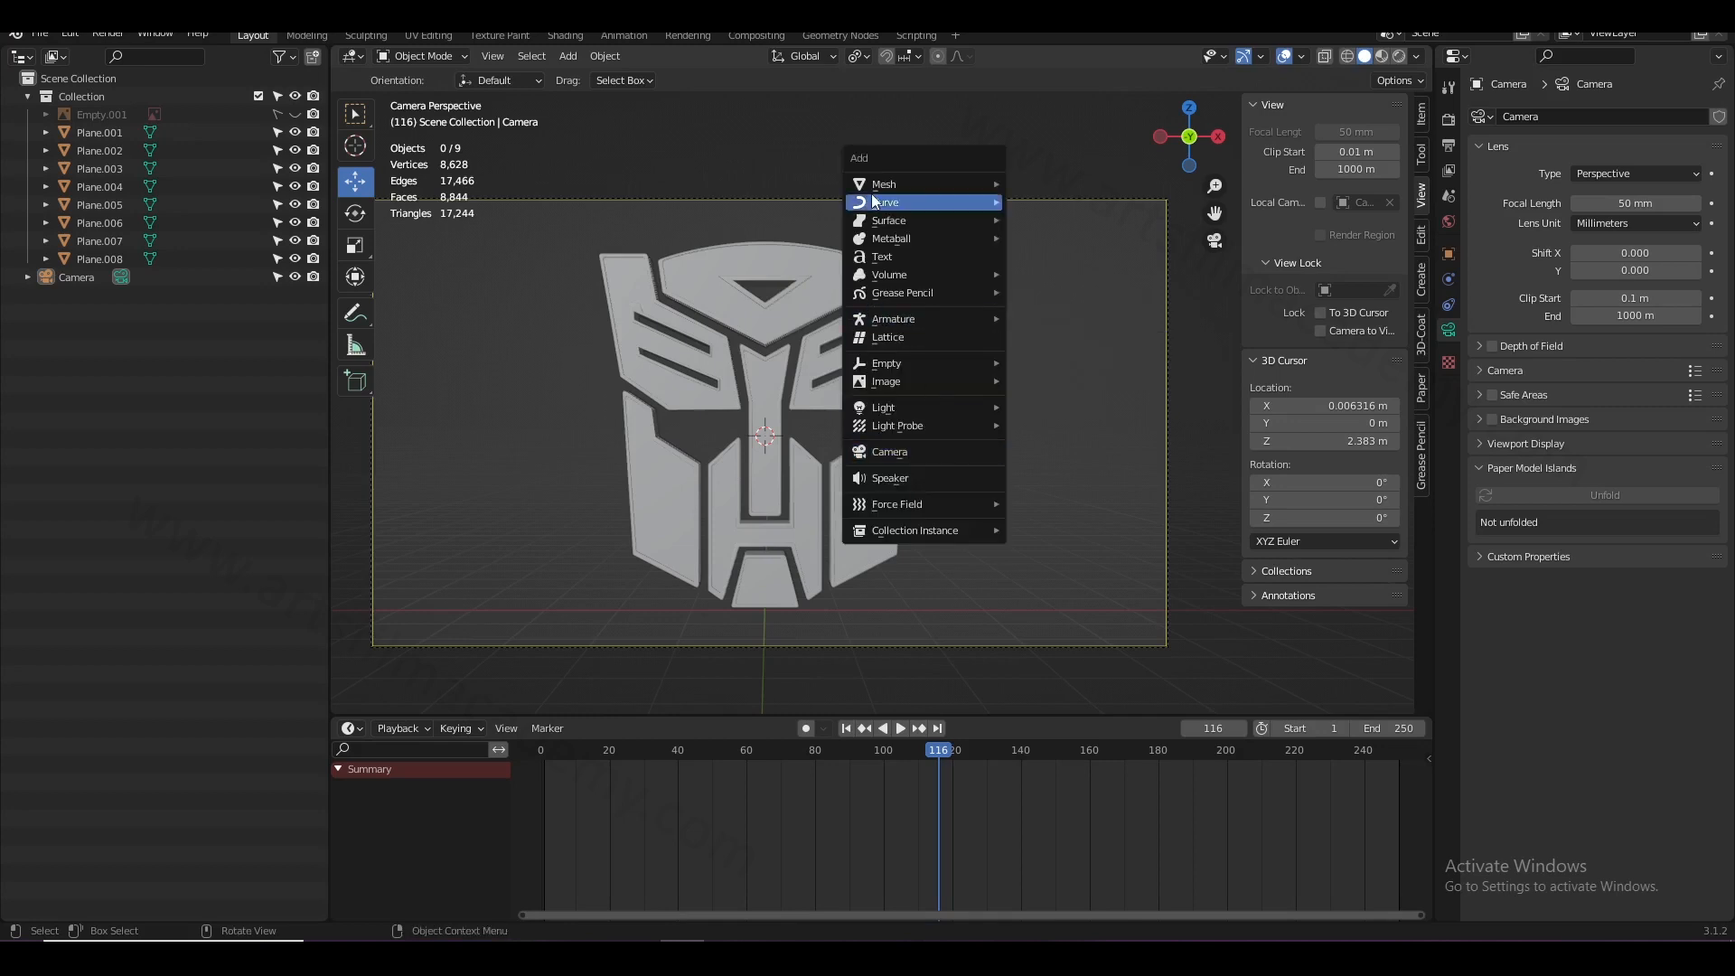
mouse_move(881, 184)
left_click(1030, 185)
scroll(924, 442, "down", 2)
type("rx90")
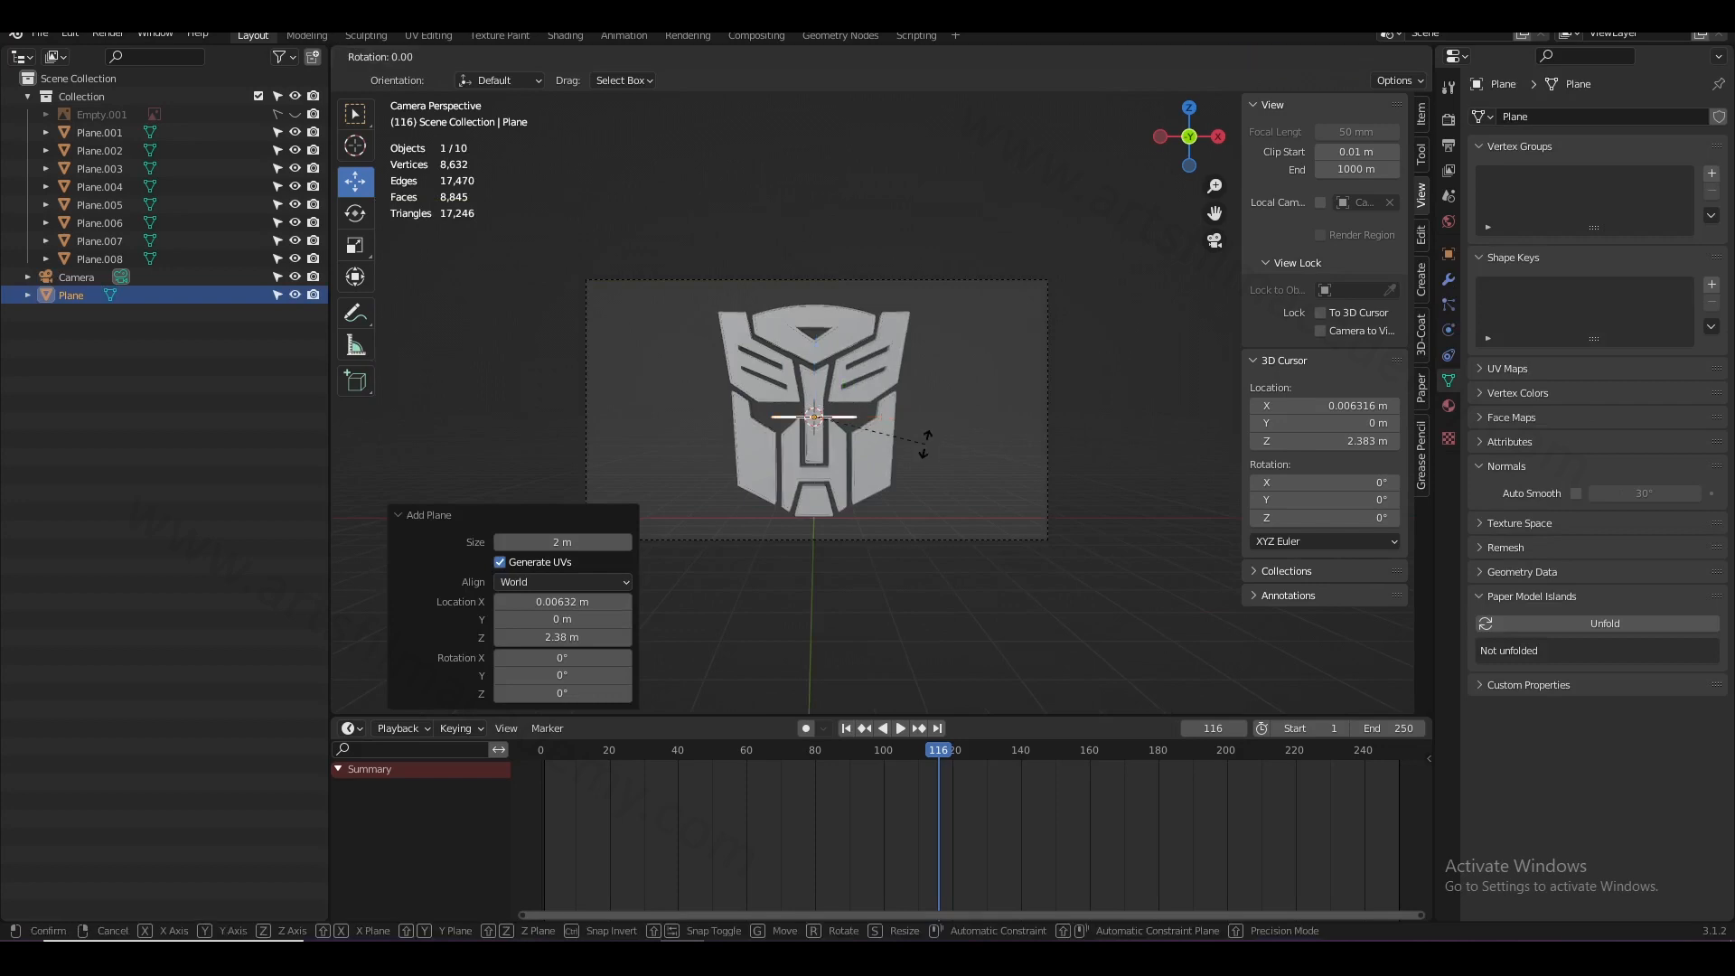
key("Return")
- Scale the plane up well beyond the logo and move it about 5.93 m behind it along Y
key("s")
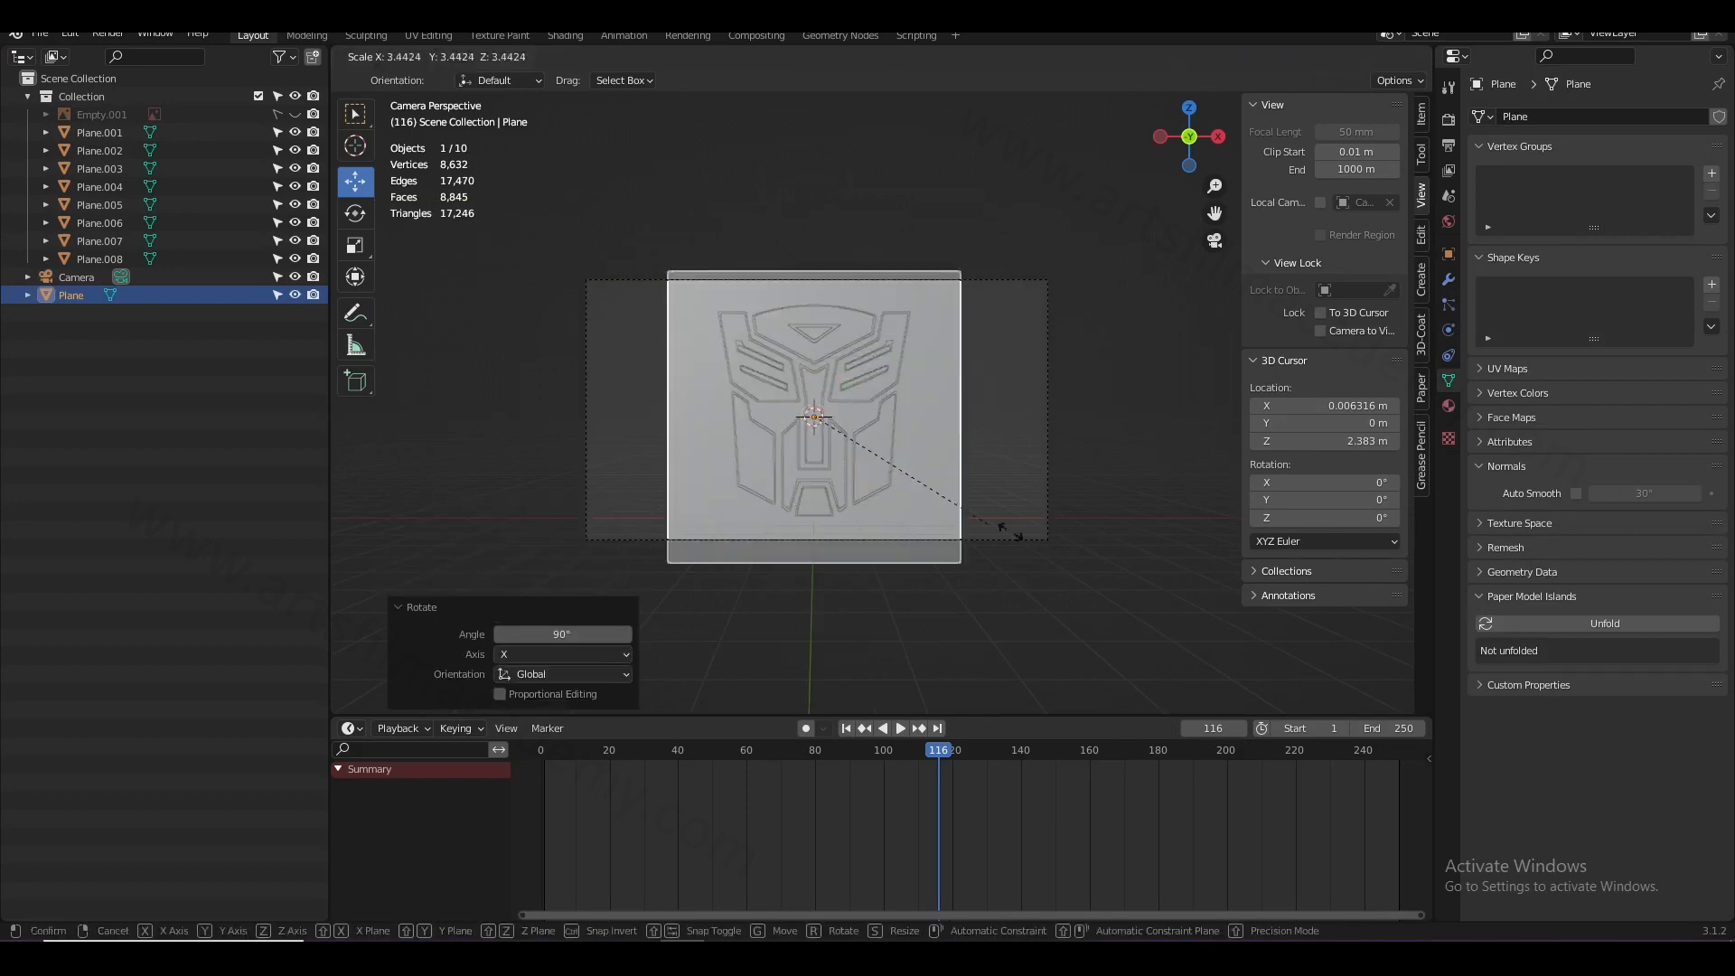
left_click(1097, 571)
key("KP_1")
key("KP_7")
key("g")
key("y")
left_click(983, 289)
- Give the backdrop plane a new material named Black and save the file
left_click(1449, 408)
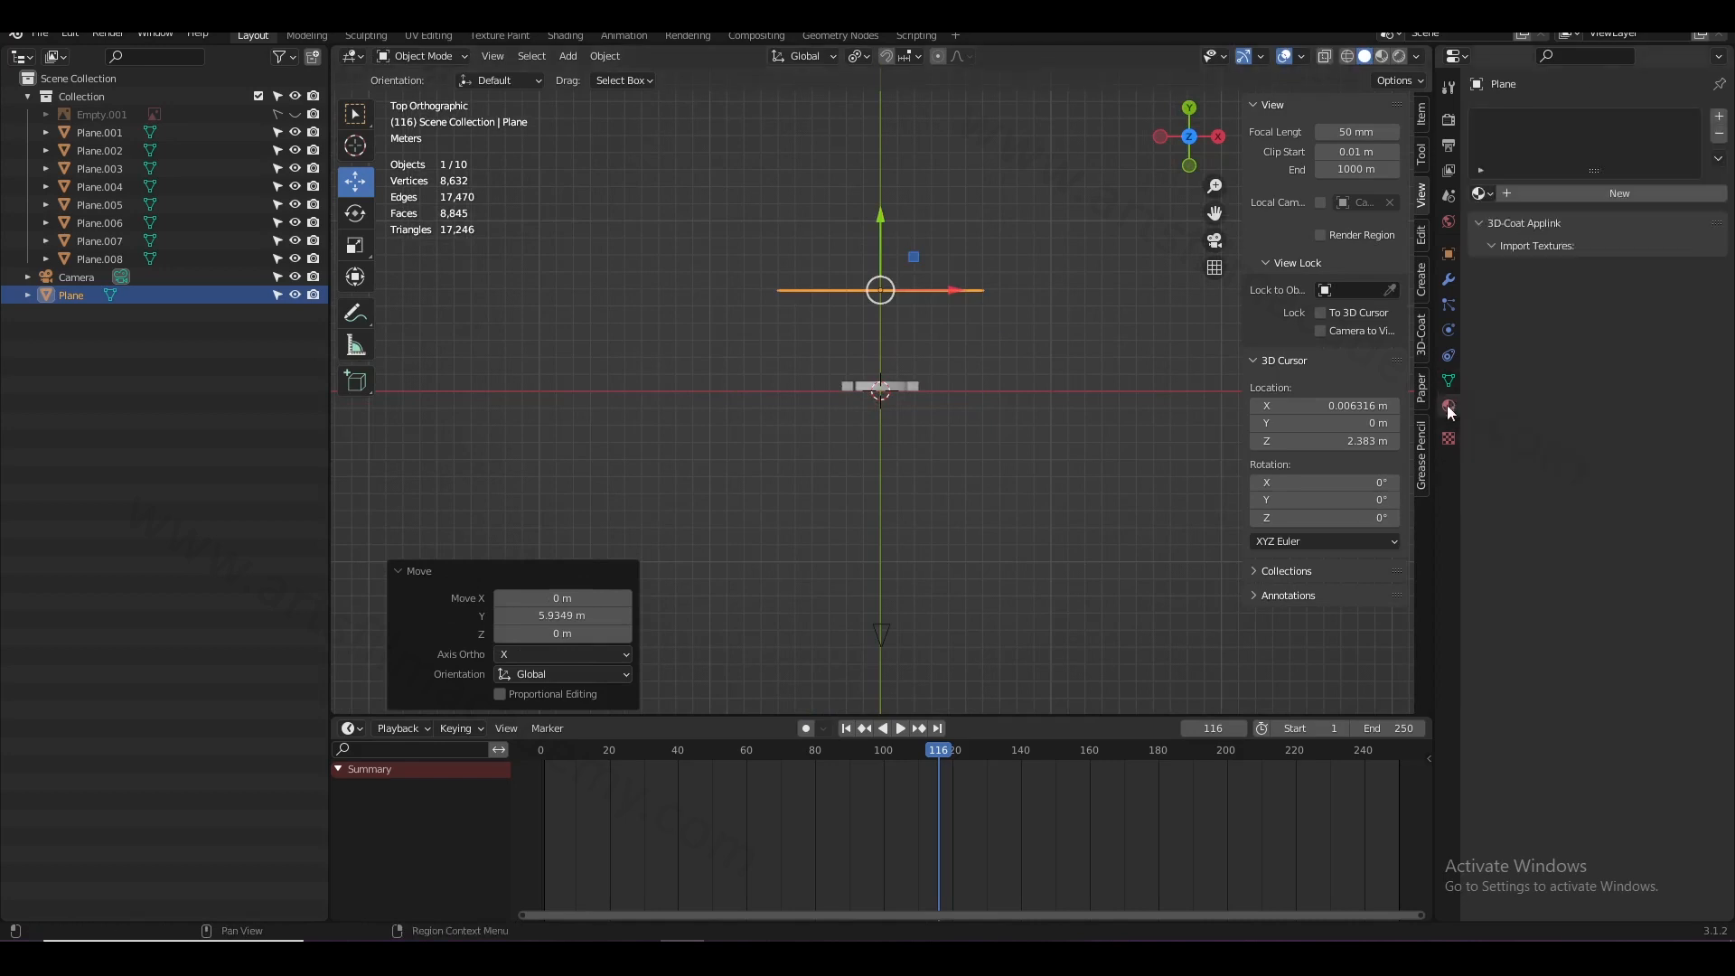
left_click(1536, 194)
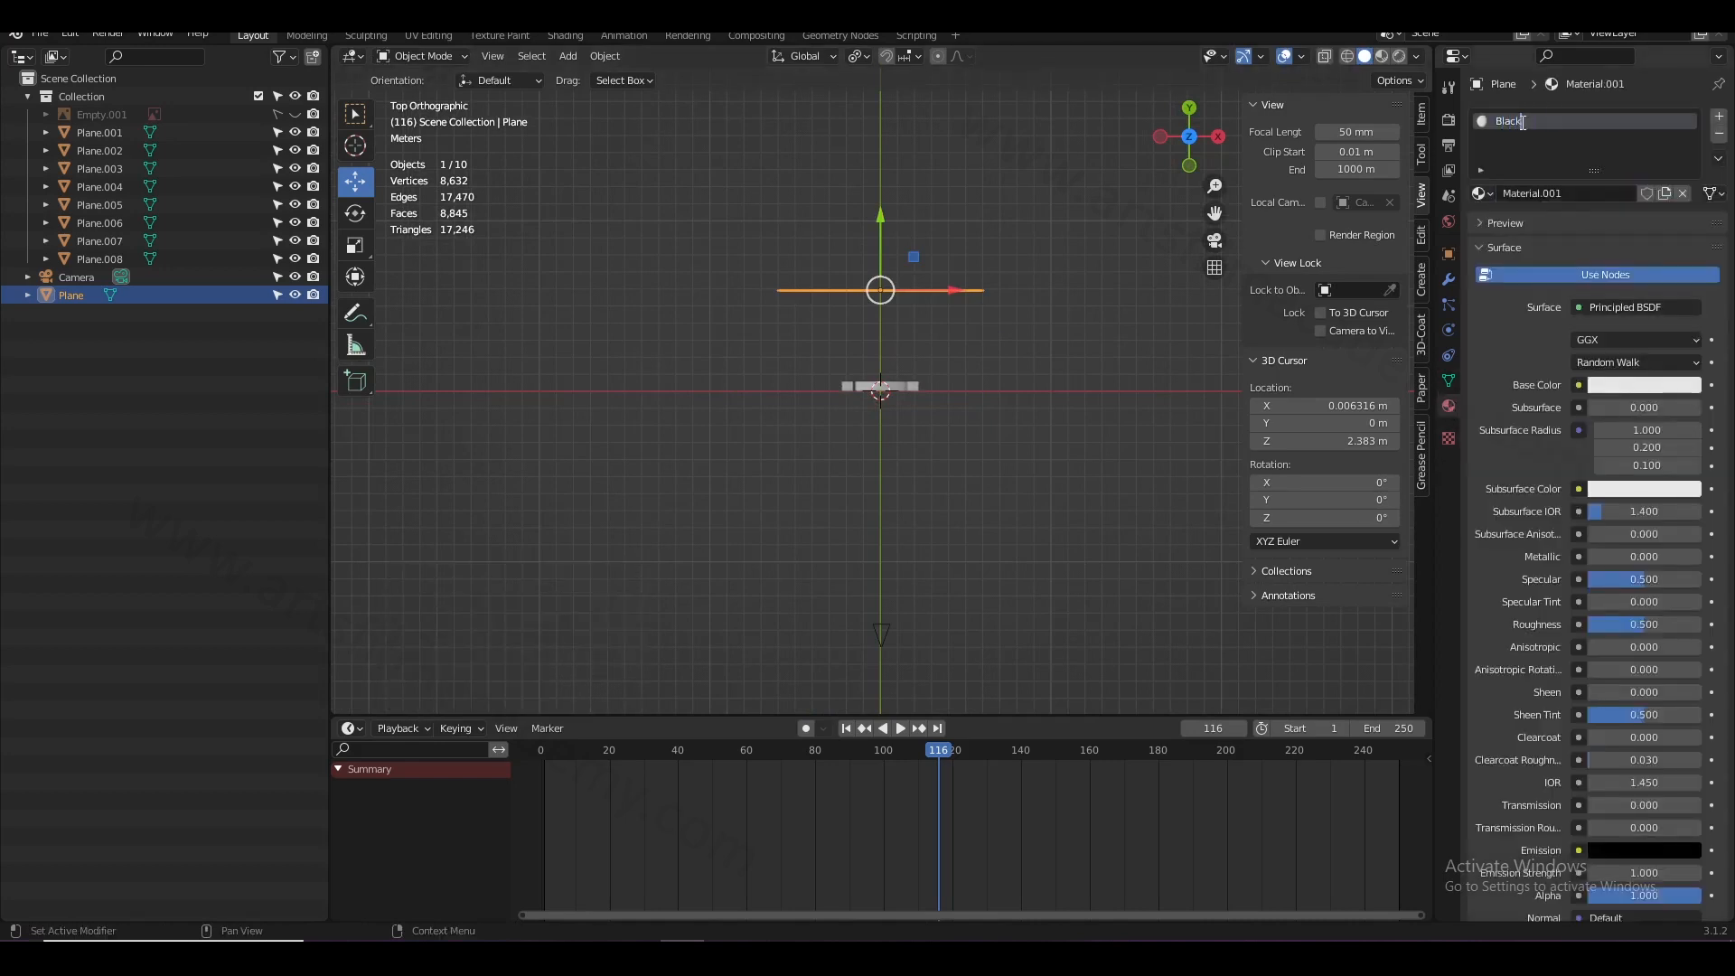
key("Return")
key("ctrl+s")
- Set the Black material's base color to pure black with value 0
left_click(1618, 383)
left_click_drag(1687, 156, 1666, 311)
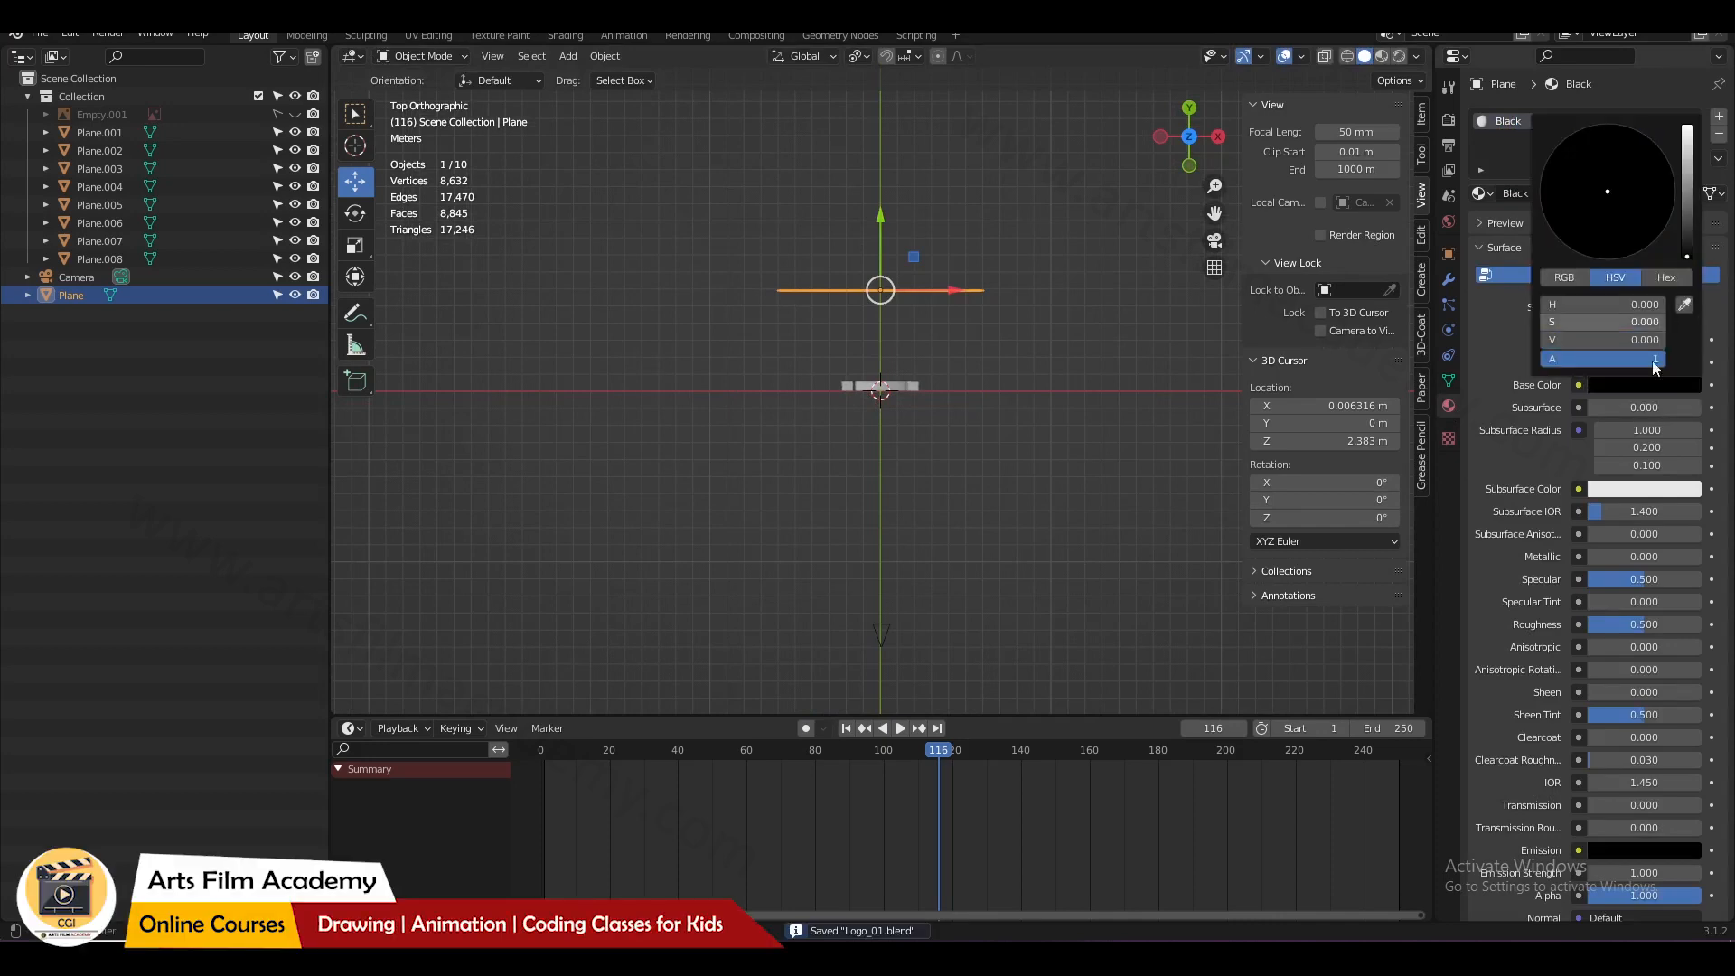
left_click(936, 409)
- Move the backdrop plane farther back along Y to about 10.68 m and scale it up about 2.14 times
middle_click_drag(936, 409, 897, 275)
left_click(897, 275)
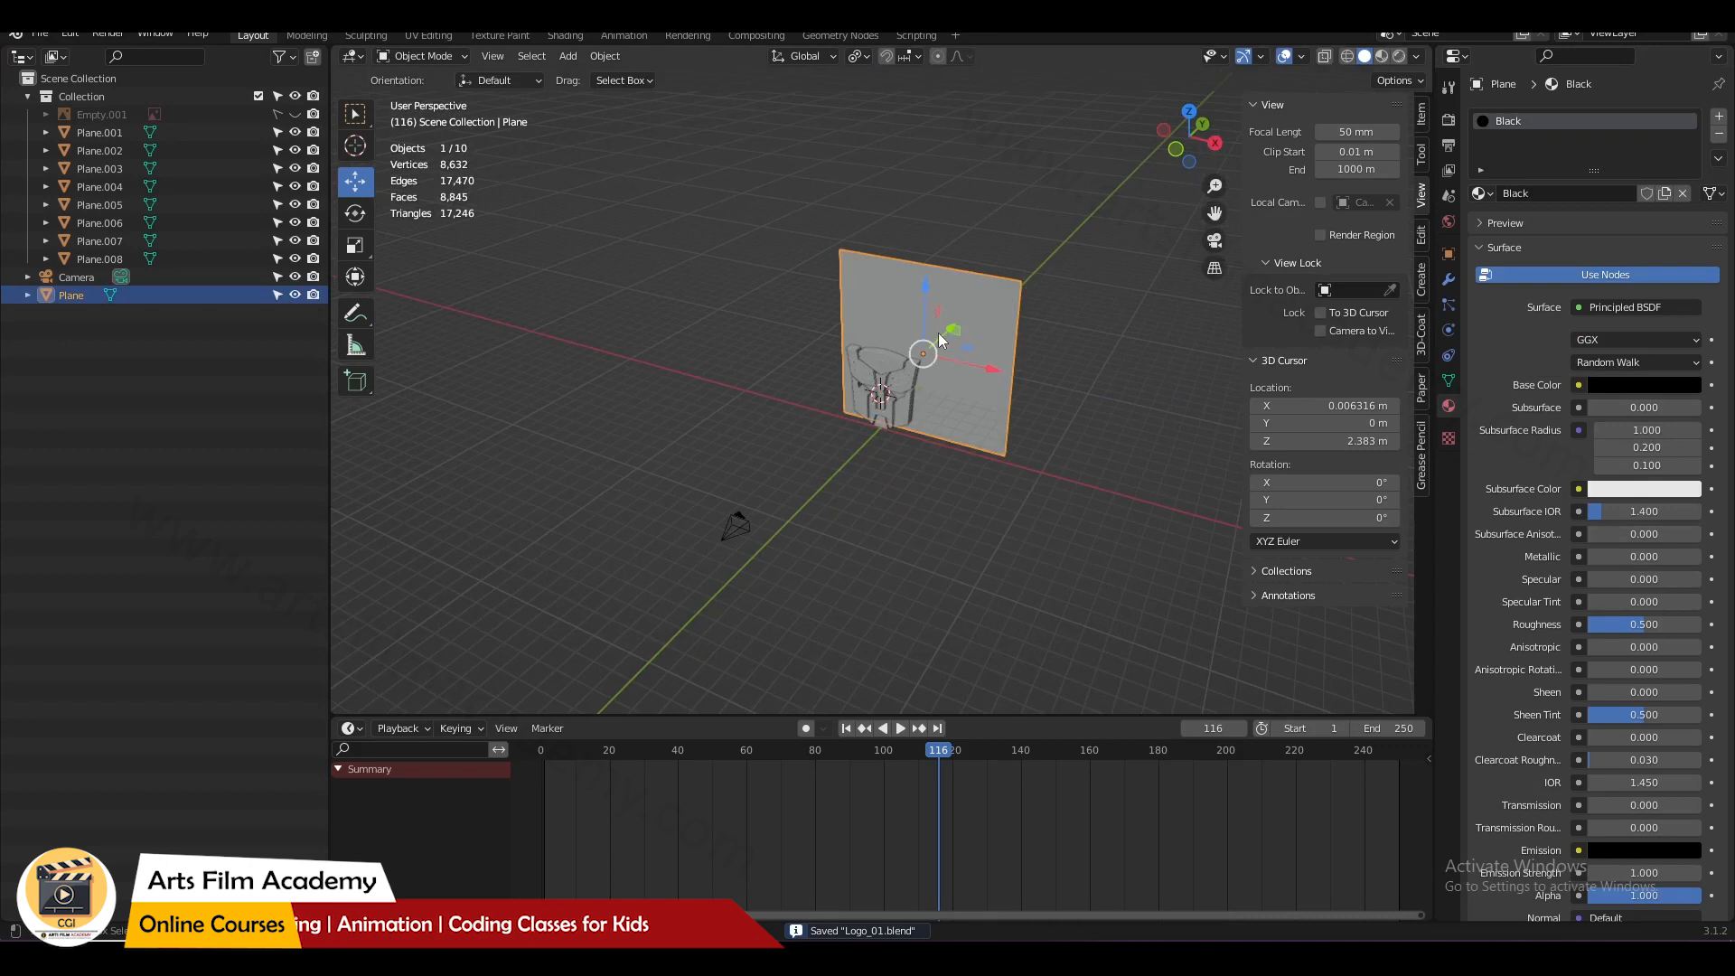
middle_click_drag(949, 345, 902, 408)
left_click_drag(1010, 307, 1065, 291)
key("s")
left_click(1112, 391)
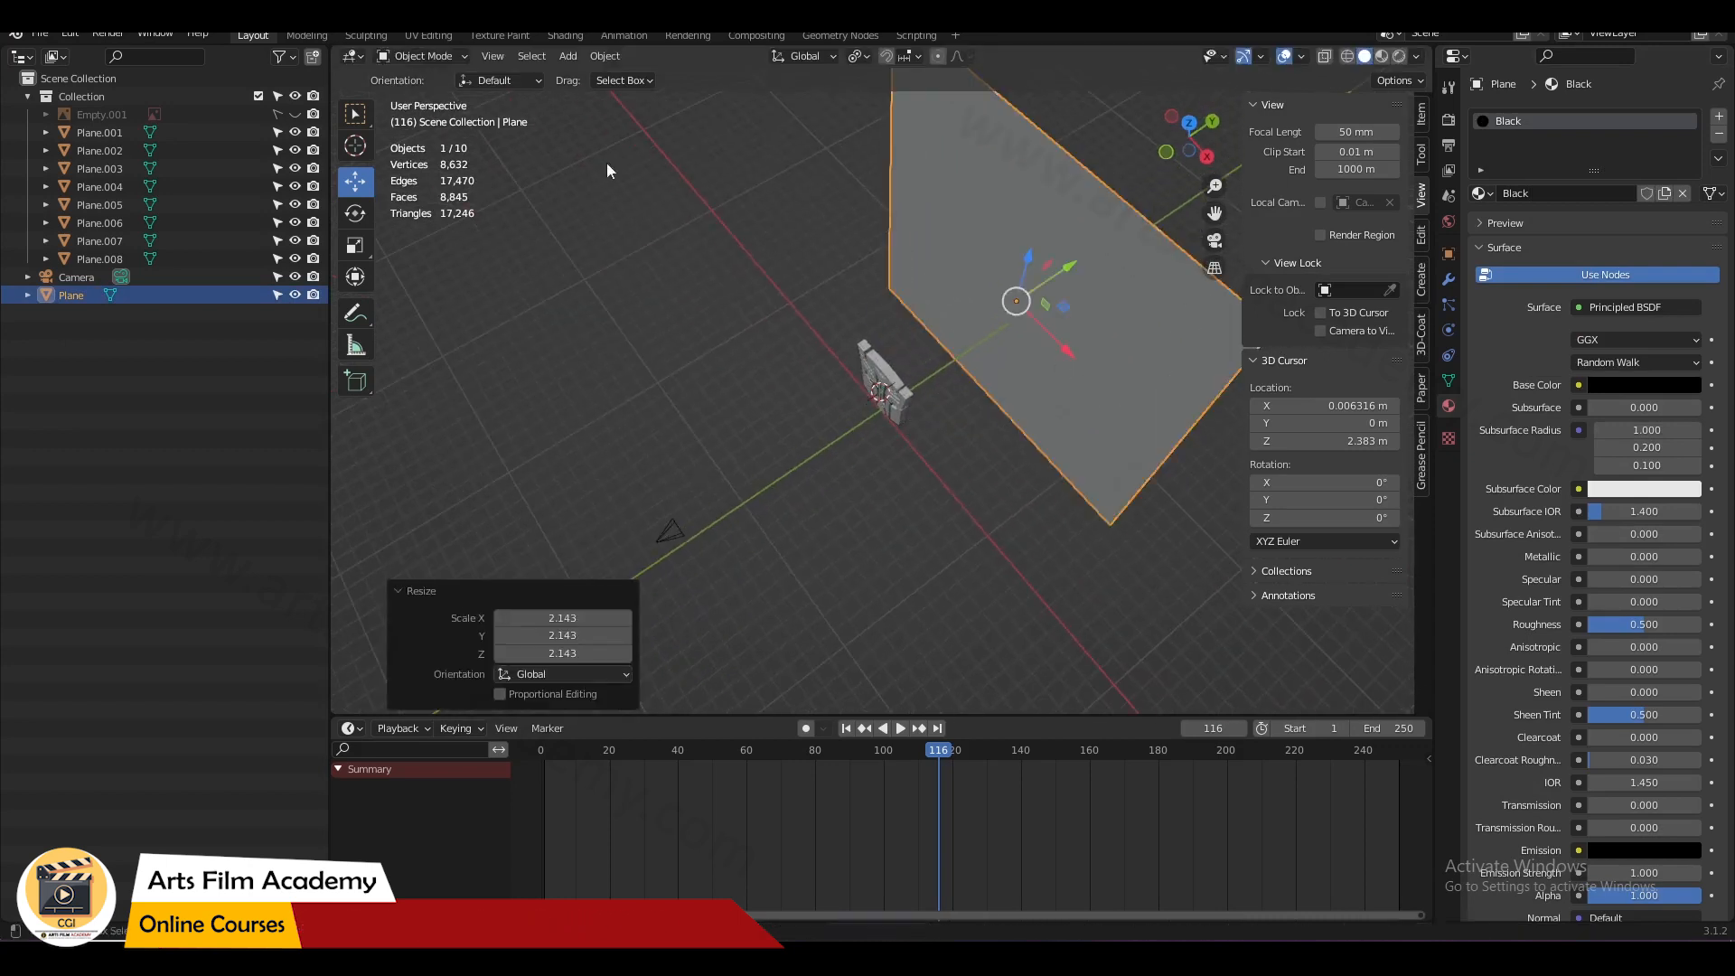
- Check the logo against the black backdrop through the camera in the Shading workspace and save the file
left_click(564, 34)
key("KP_0")
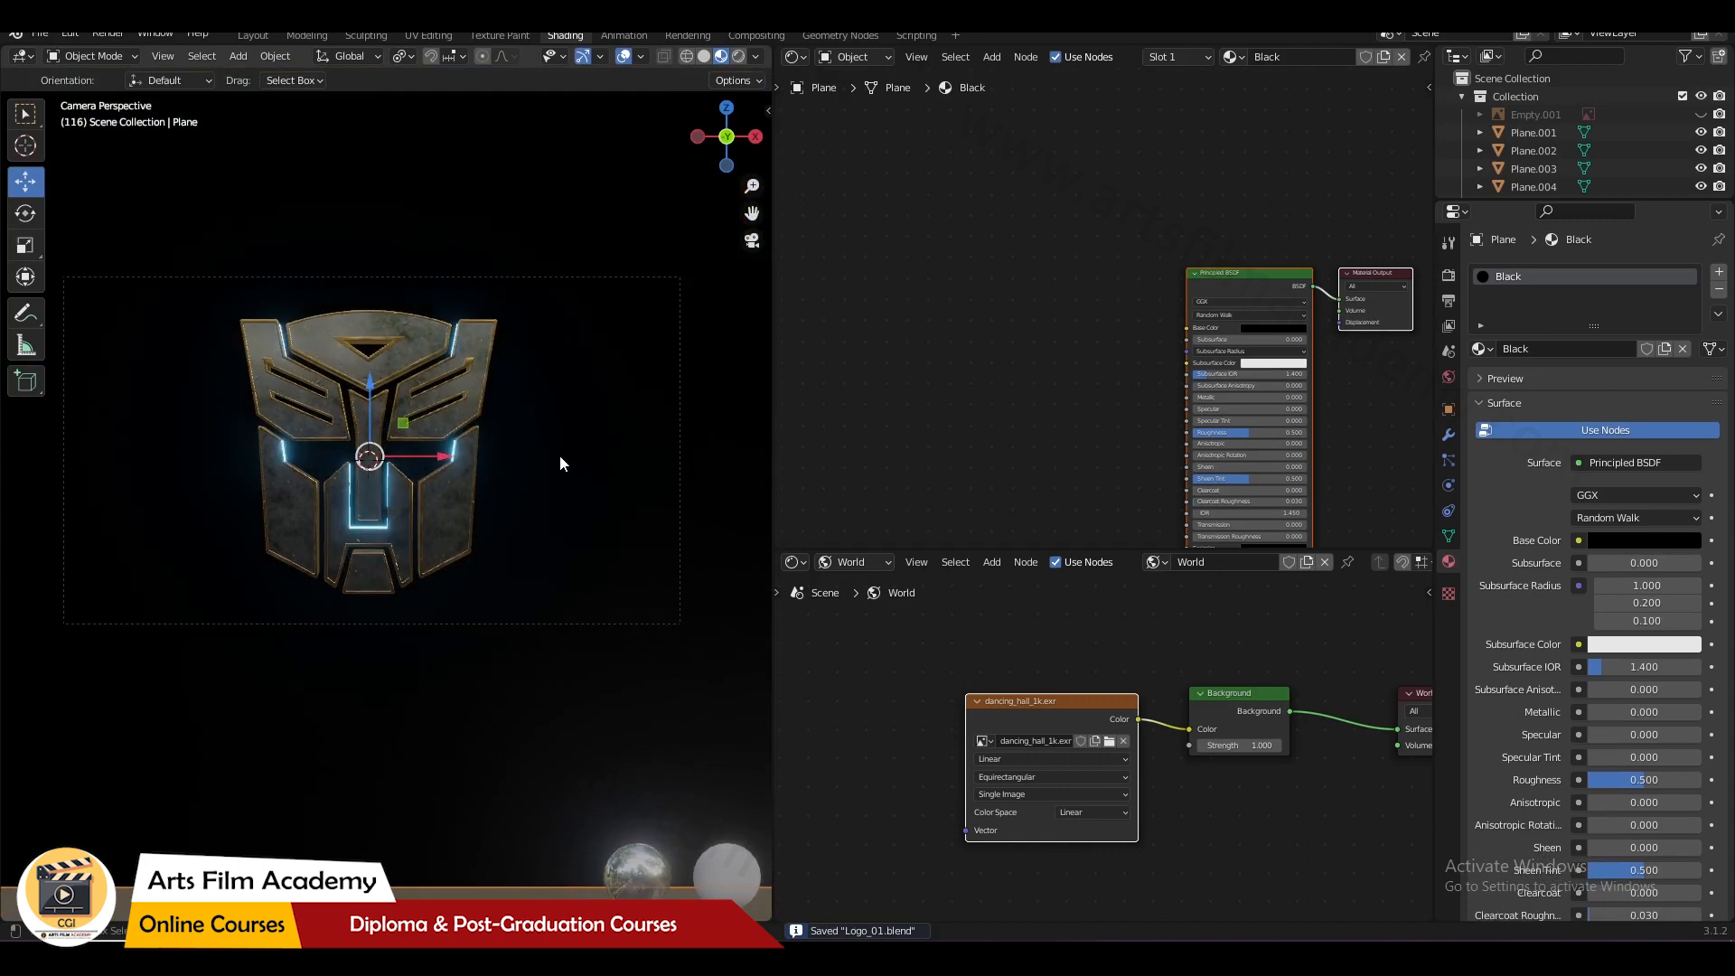
scroll(565, 459, "up", 1)
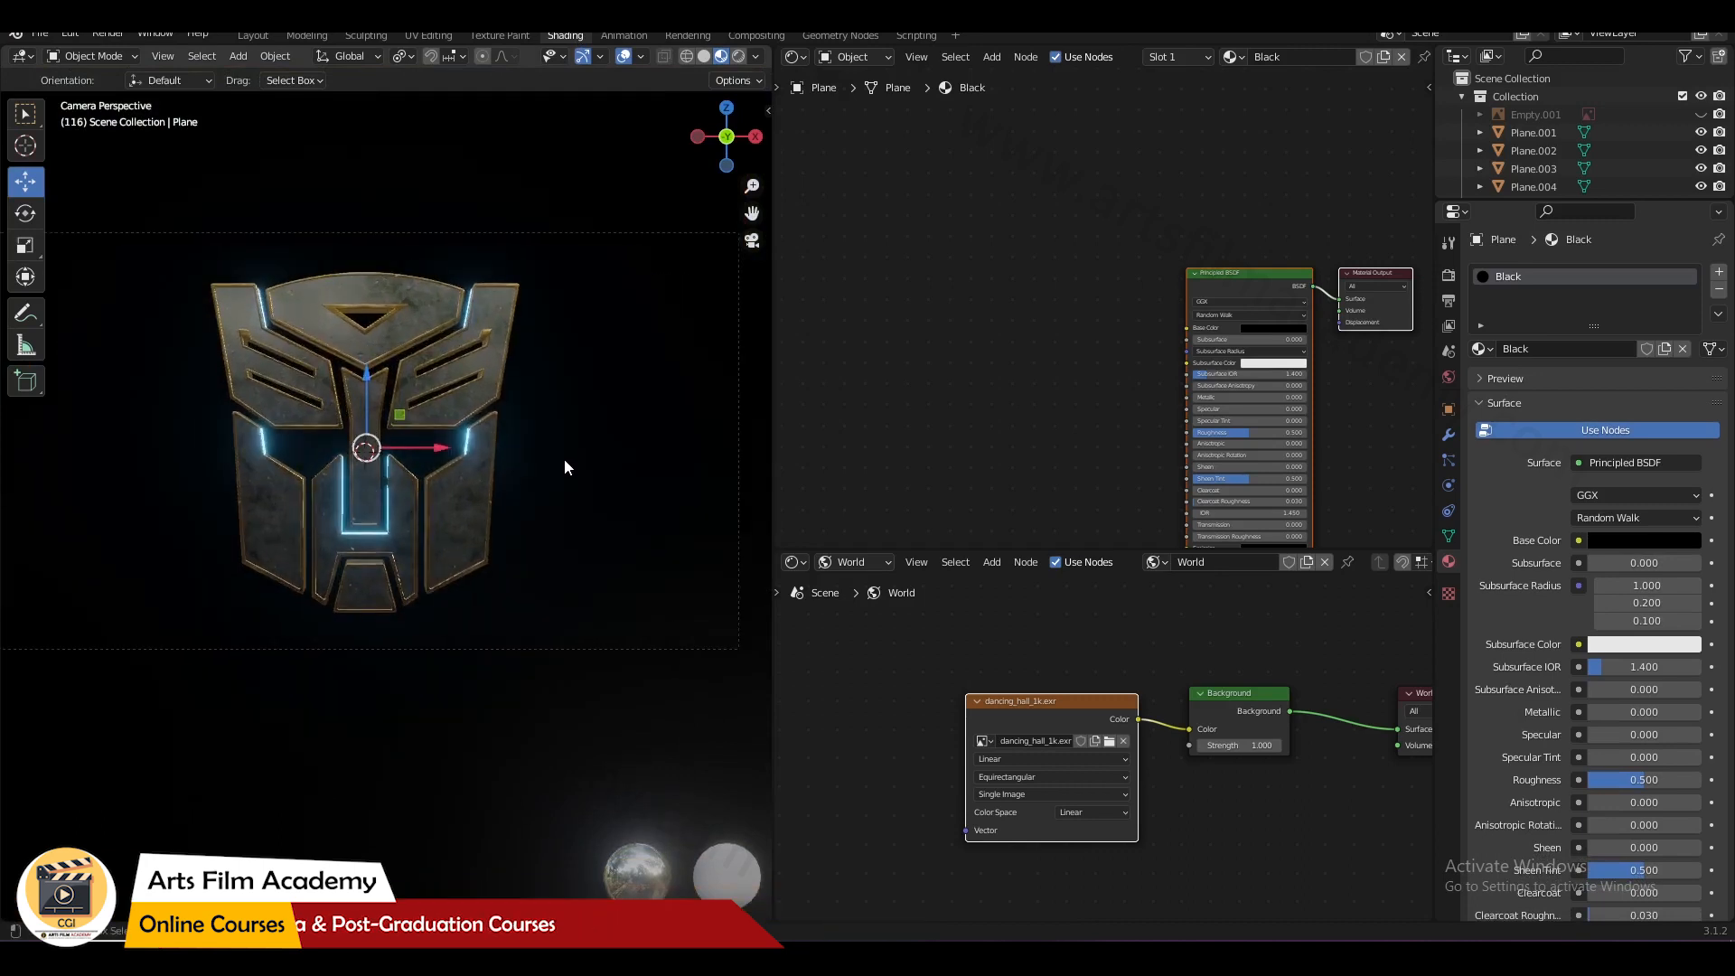
key("ctrl+s")
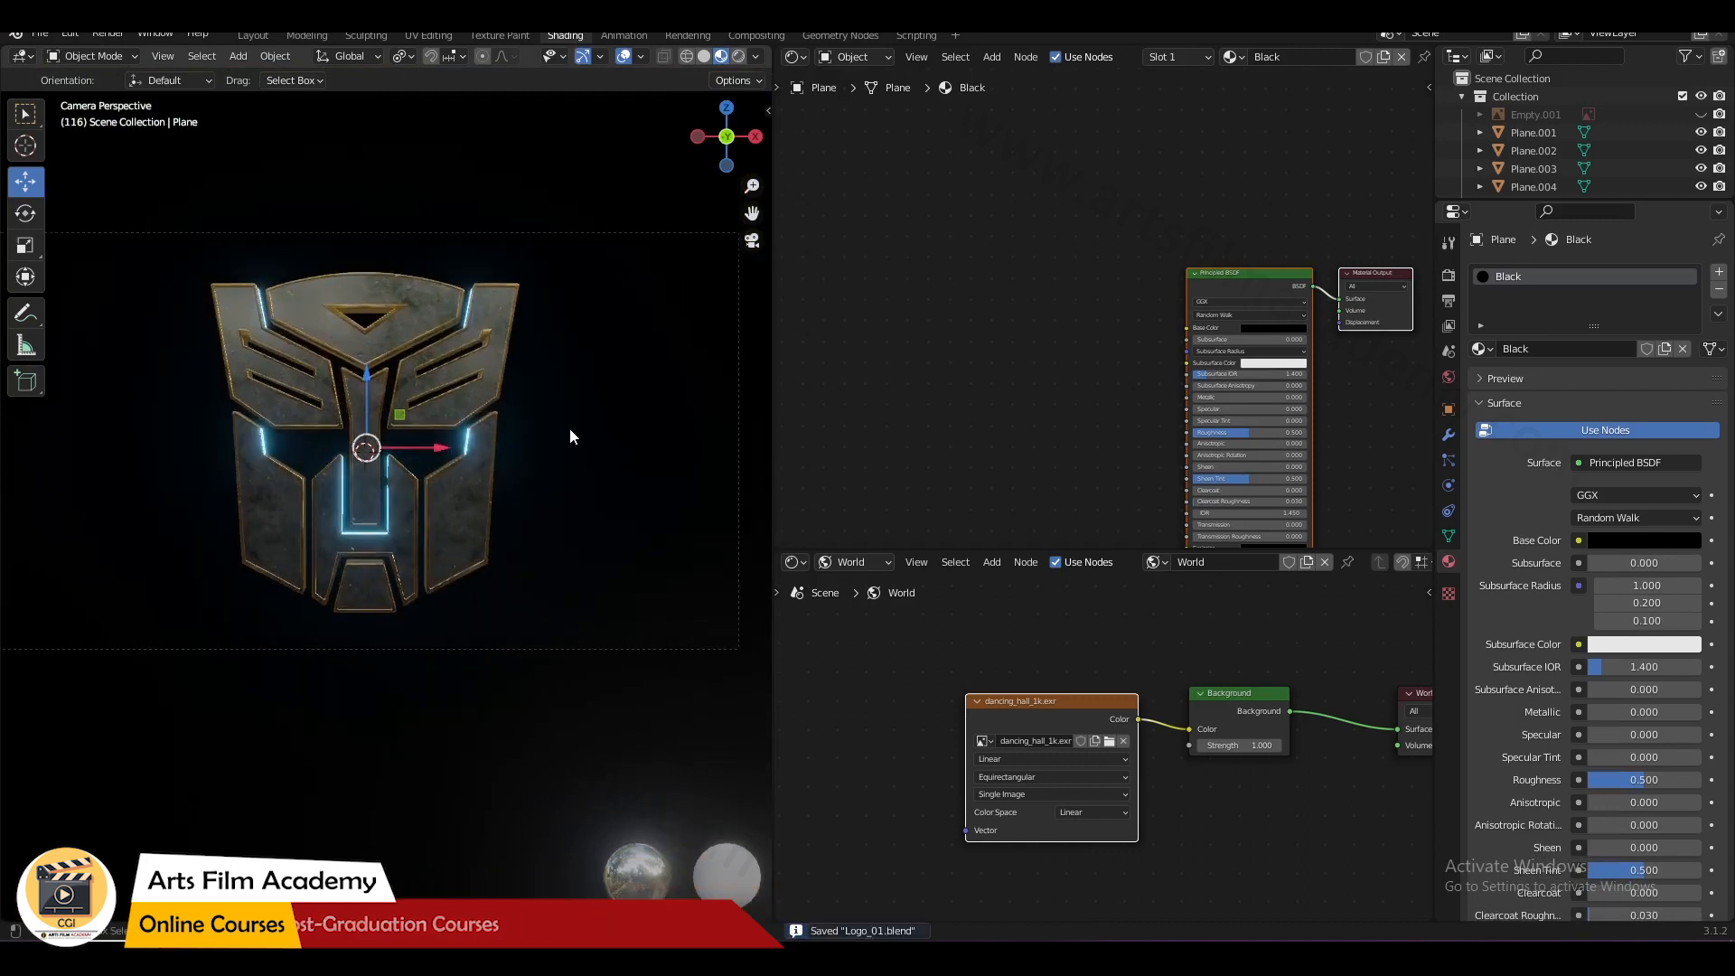
middle_click_drag(569, 431, 552, 451, "shift")
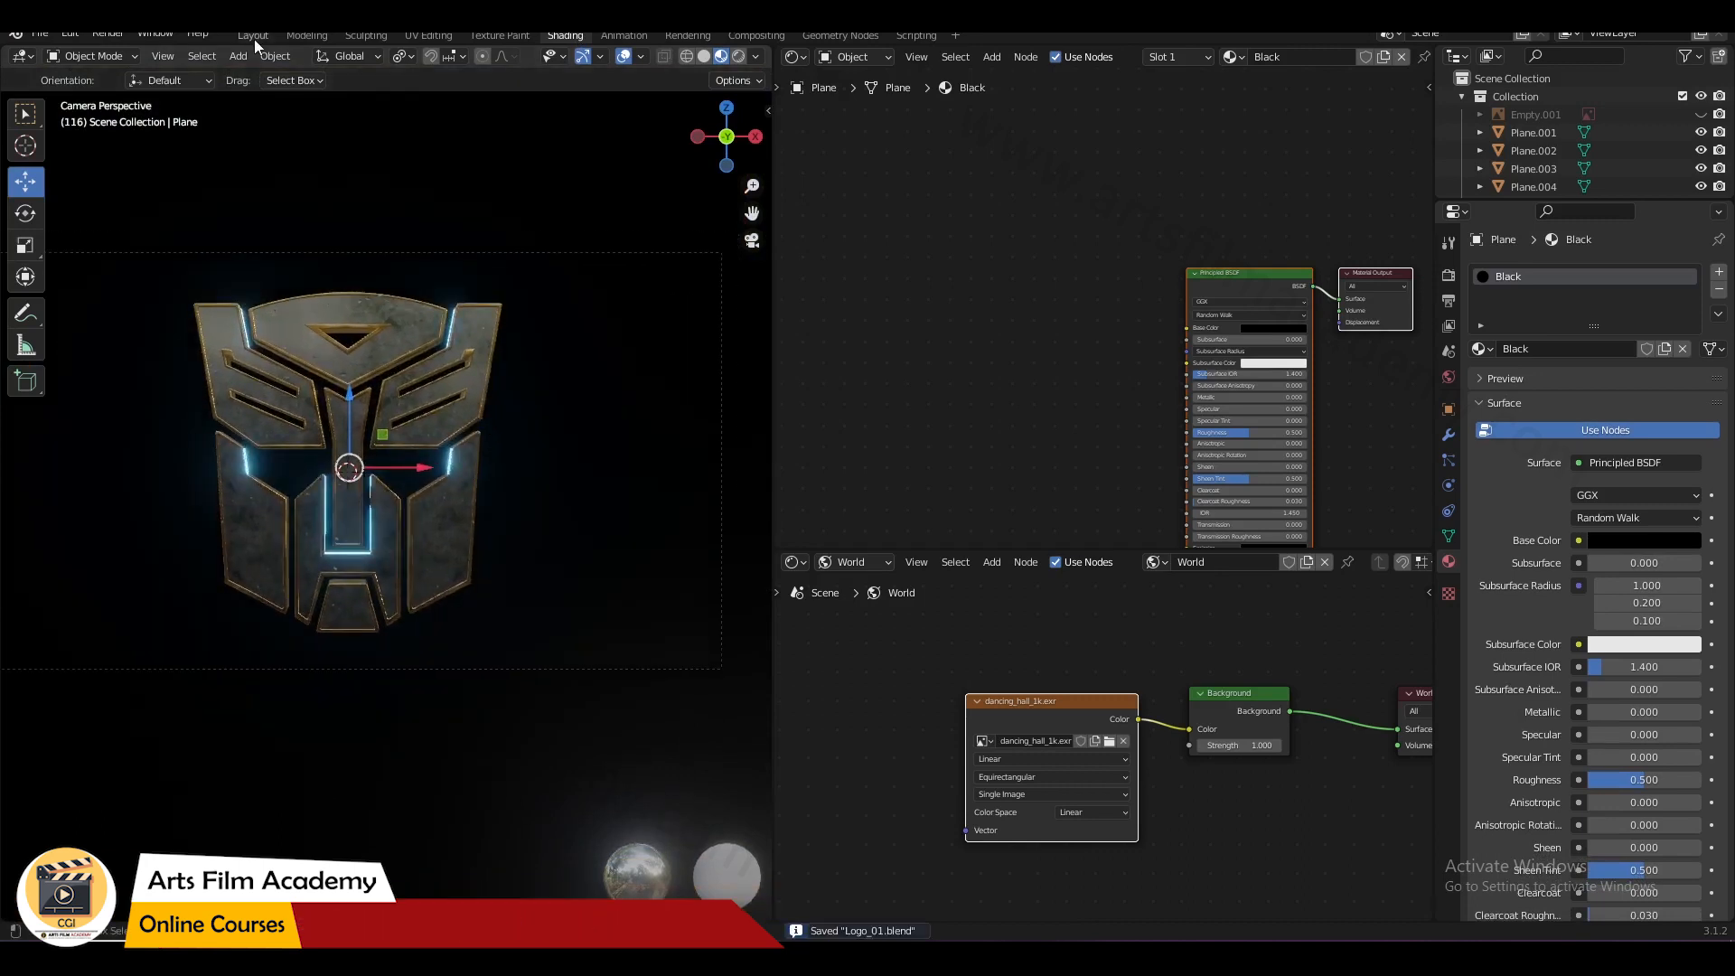
- Set up side-by-side camera and perspective viewports in the Layout workspace, hide both sidebars and the camera viewport's toolbar, and save
left_click(253, 36)
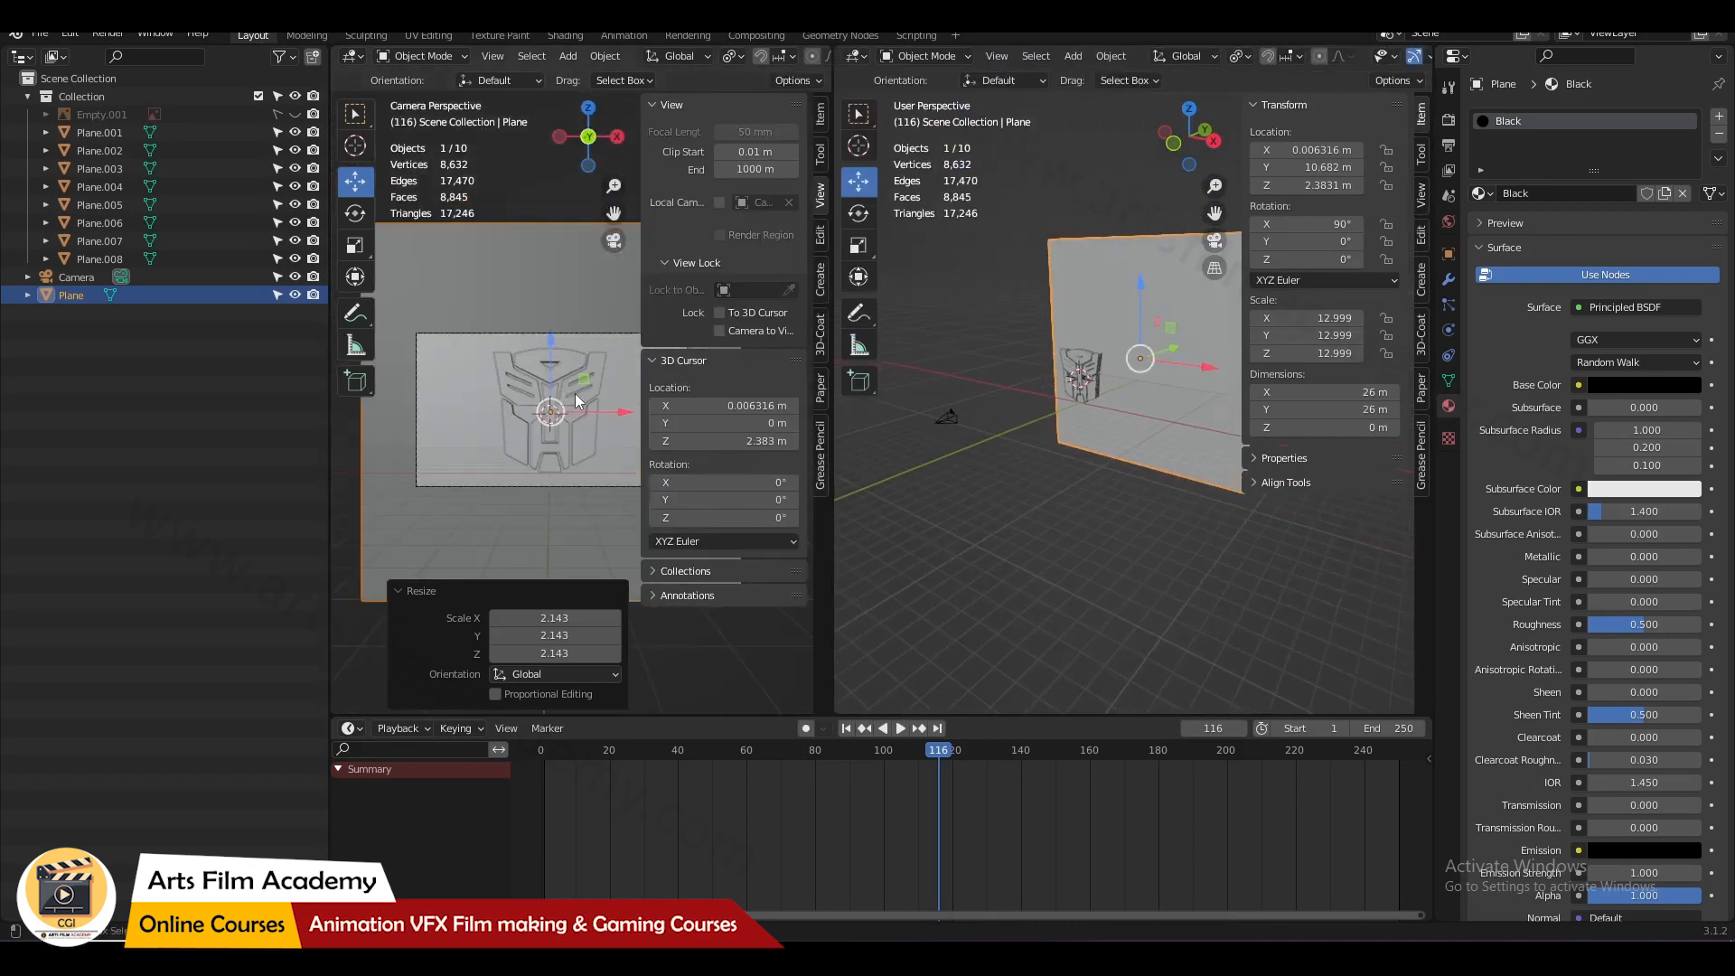
key("n")
left_click(713, 564)
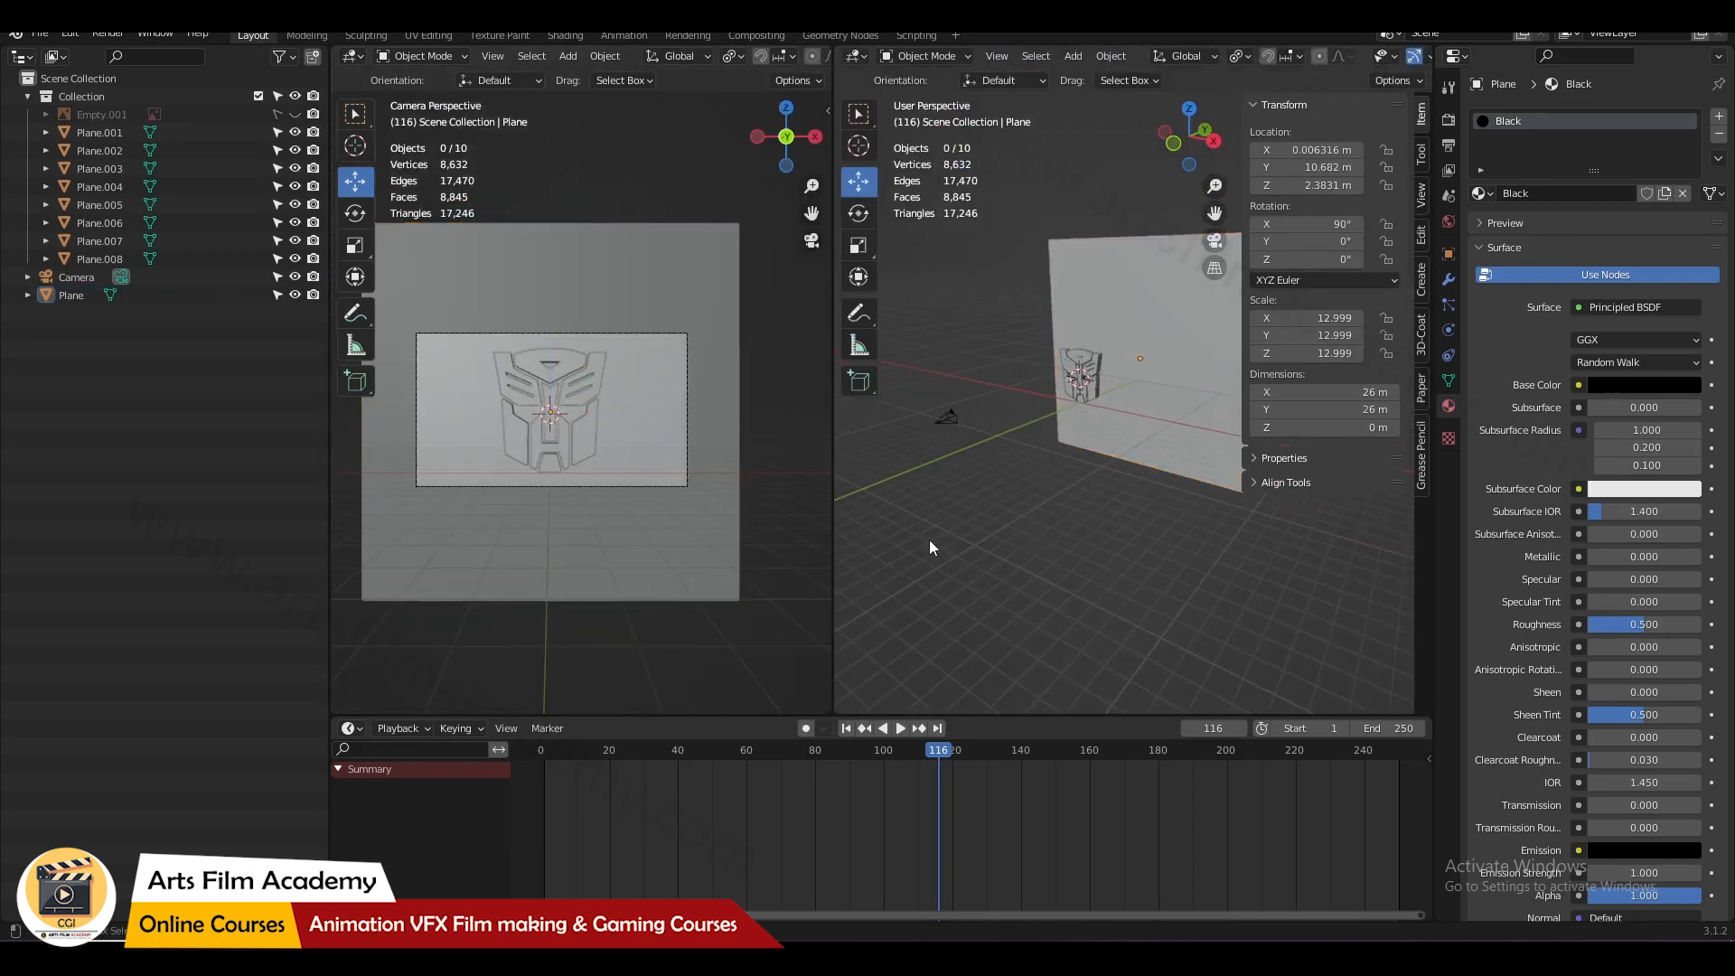
scroll(1011, 448, "up", 3)
key("n")
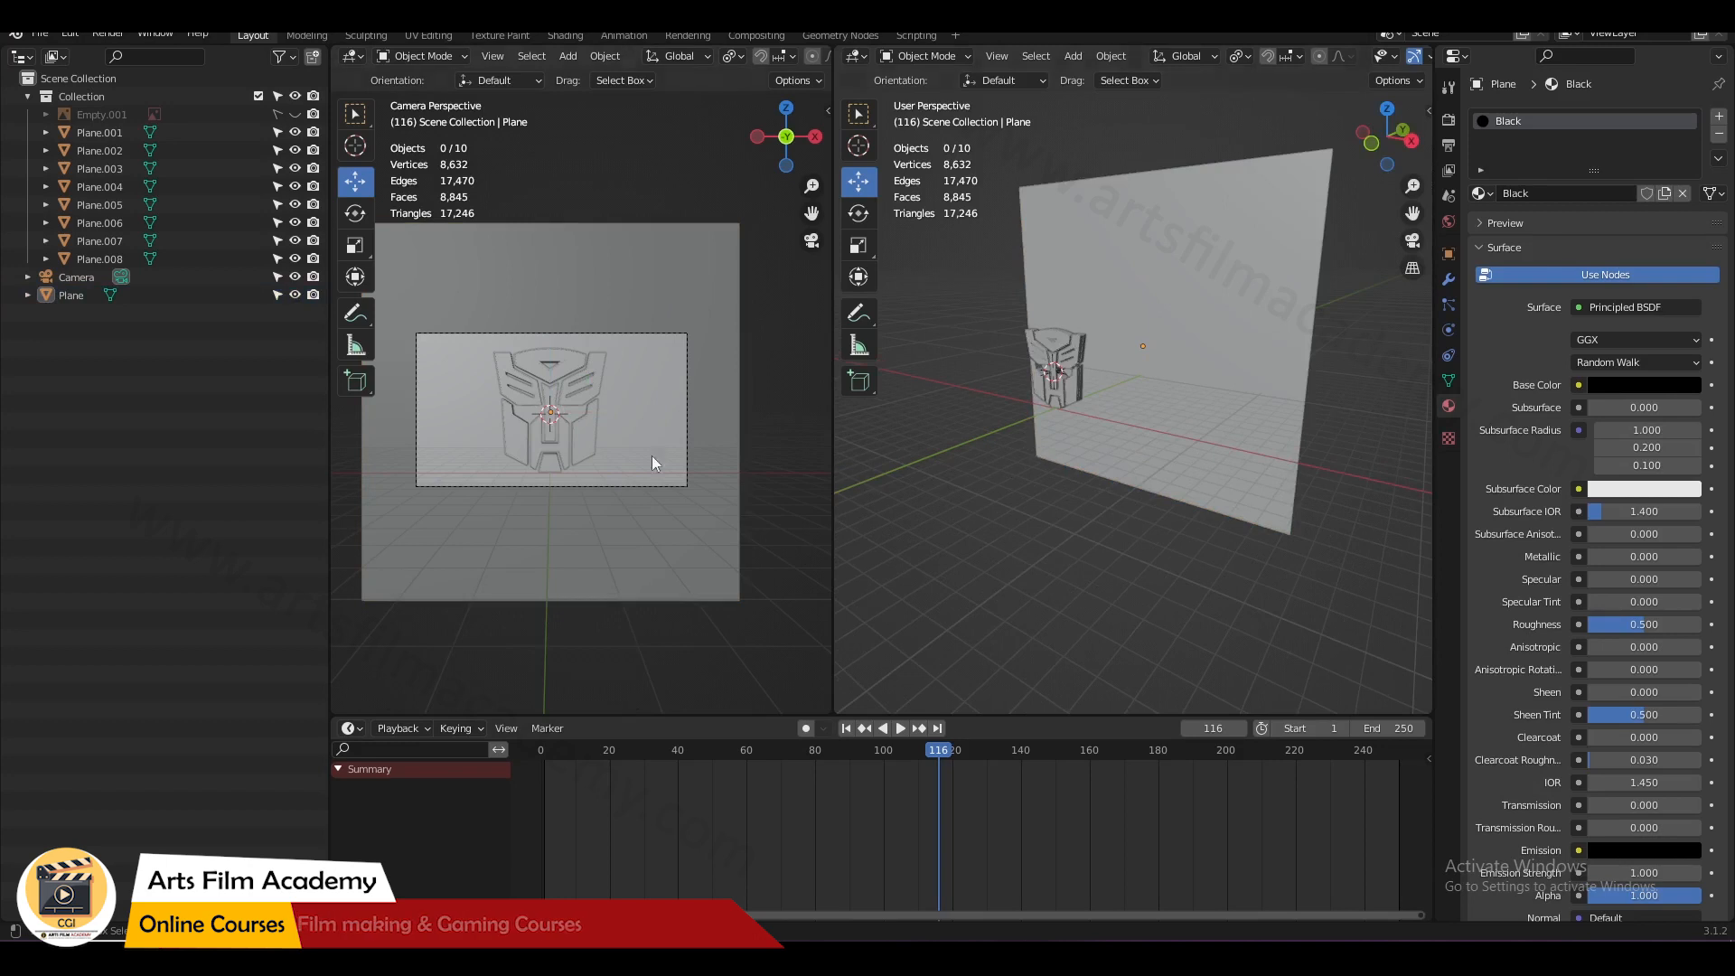
key("t")
middle_click_drag(644, 213, 656, 179, "shift")
key("ctrl+s")
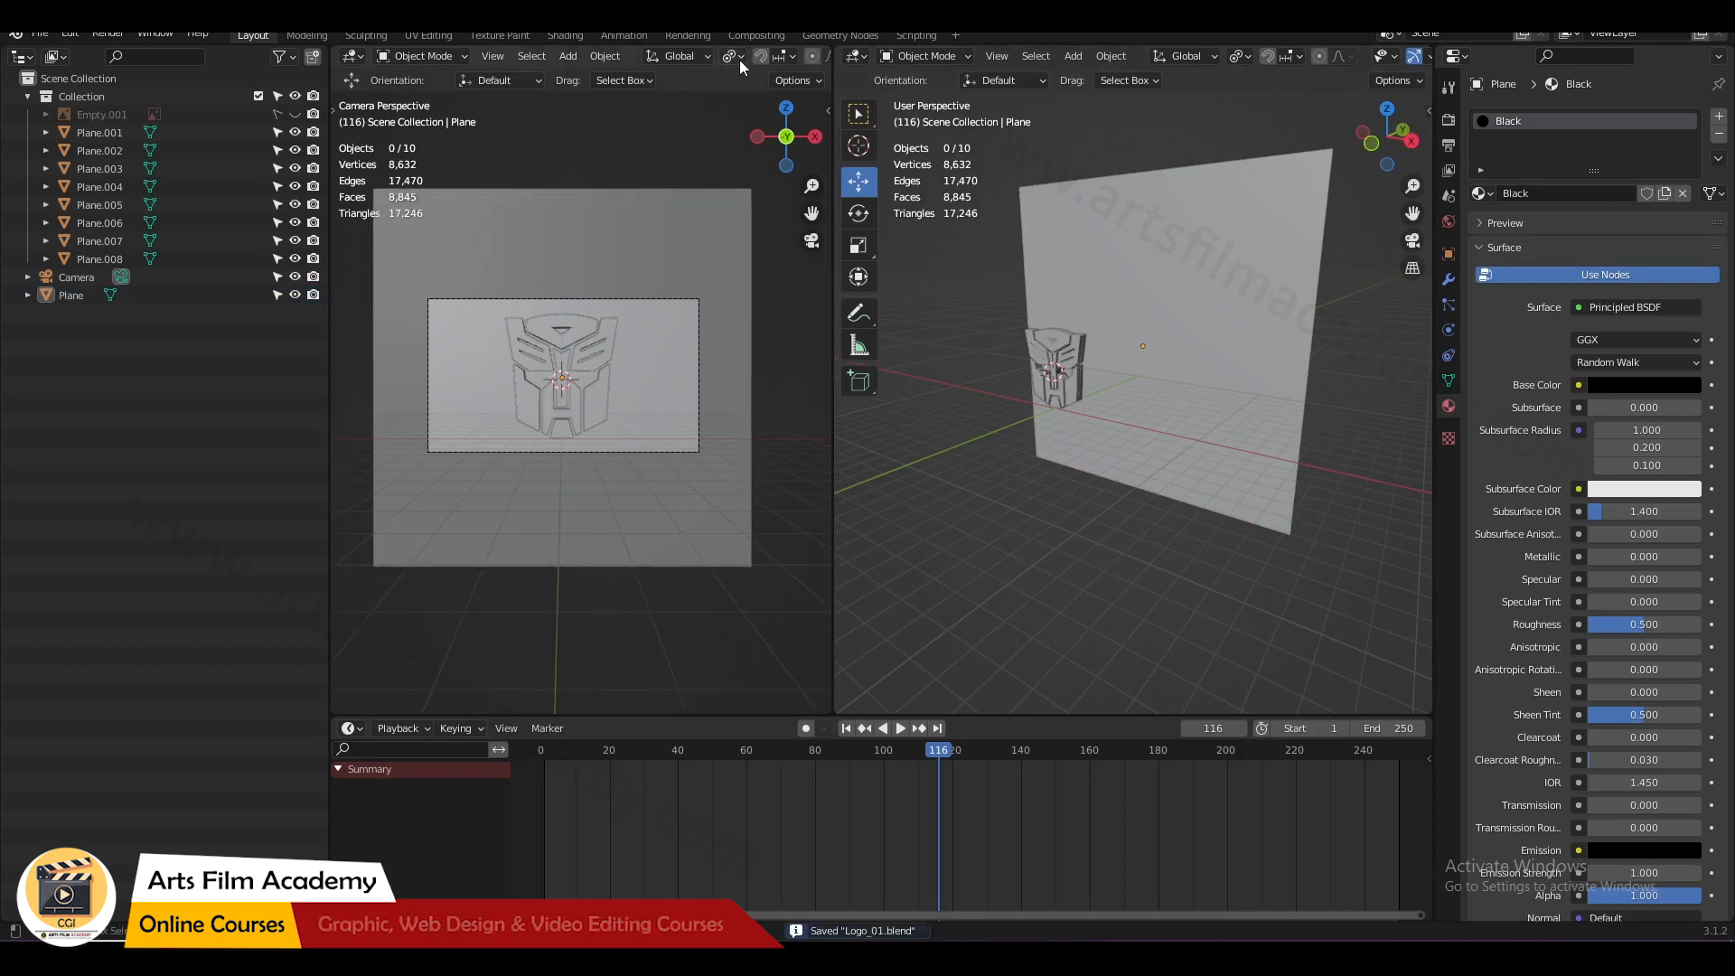
- Turn off the overlays in the camera viewport and frame the camera view larger
scroll(742, 58, "down", 6)
left_click(684, 56)
scroll(582, 321, "up", 2)
middle_click_drag(590, 361, 620, 356, "shift")
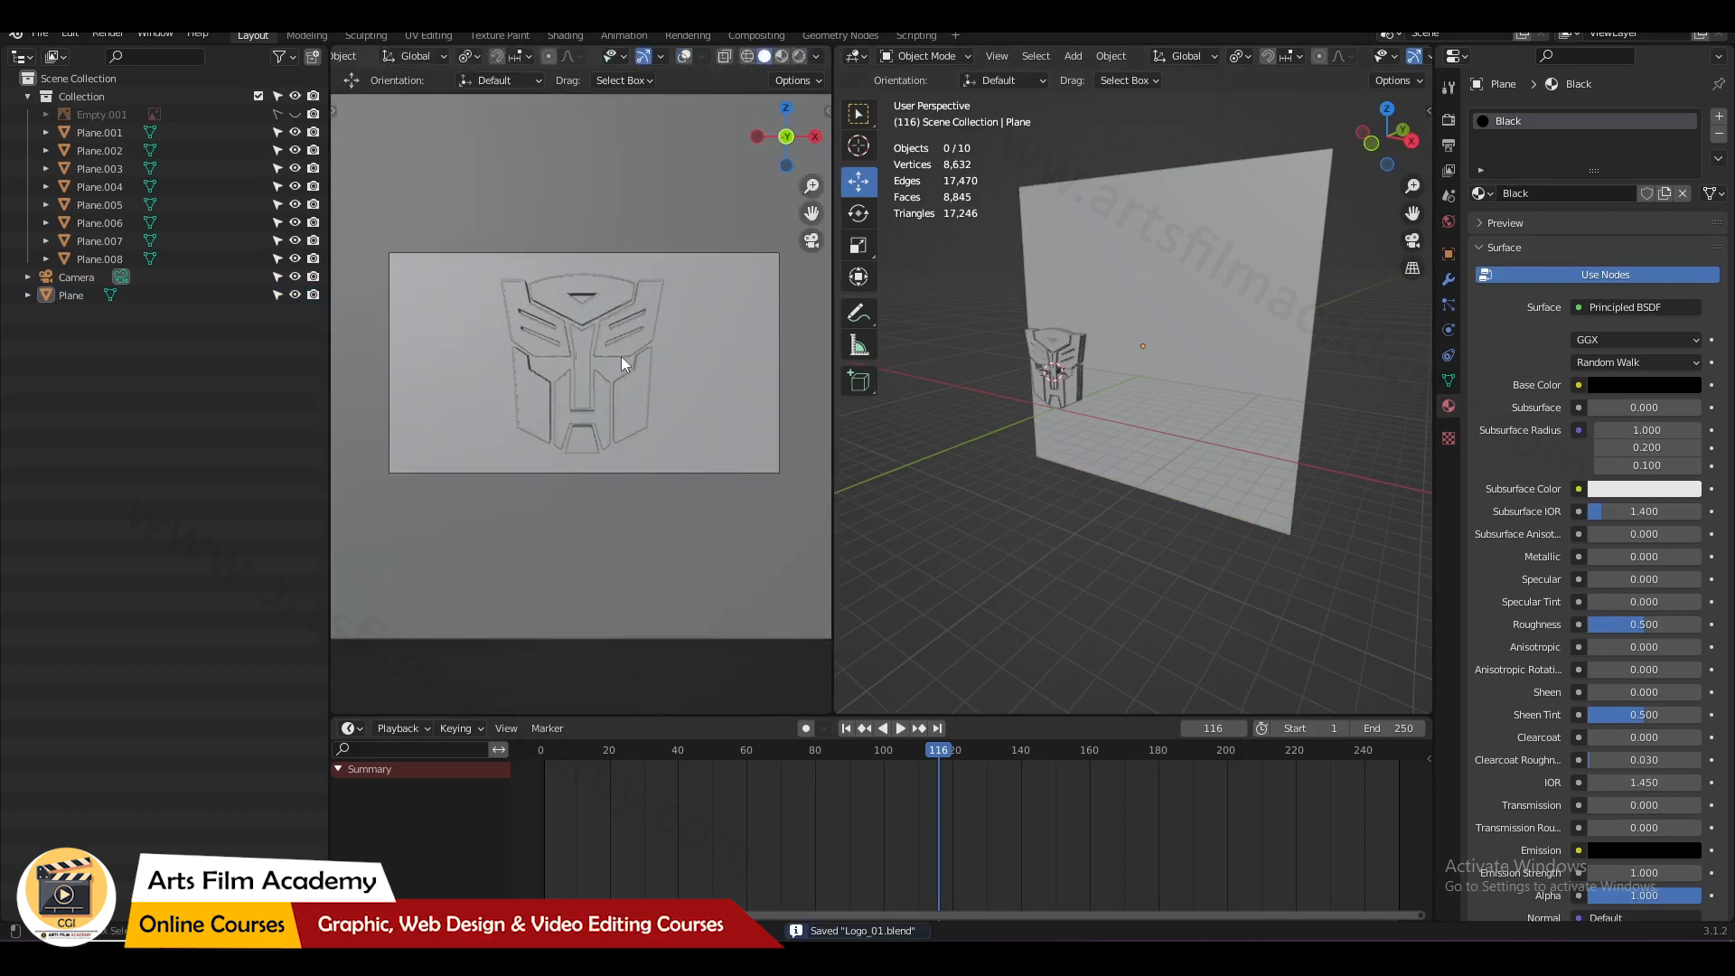
- Select the camera and raise its passepartout to 1.000 so the area outside the frame is fully black
middle_click_drag(1132, 463, 1046, 459)
scroll(1034, 456, "down", 5)
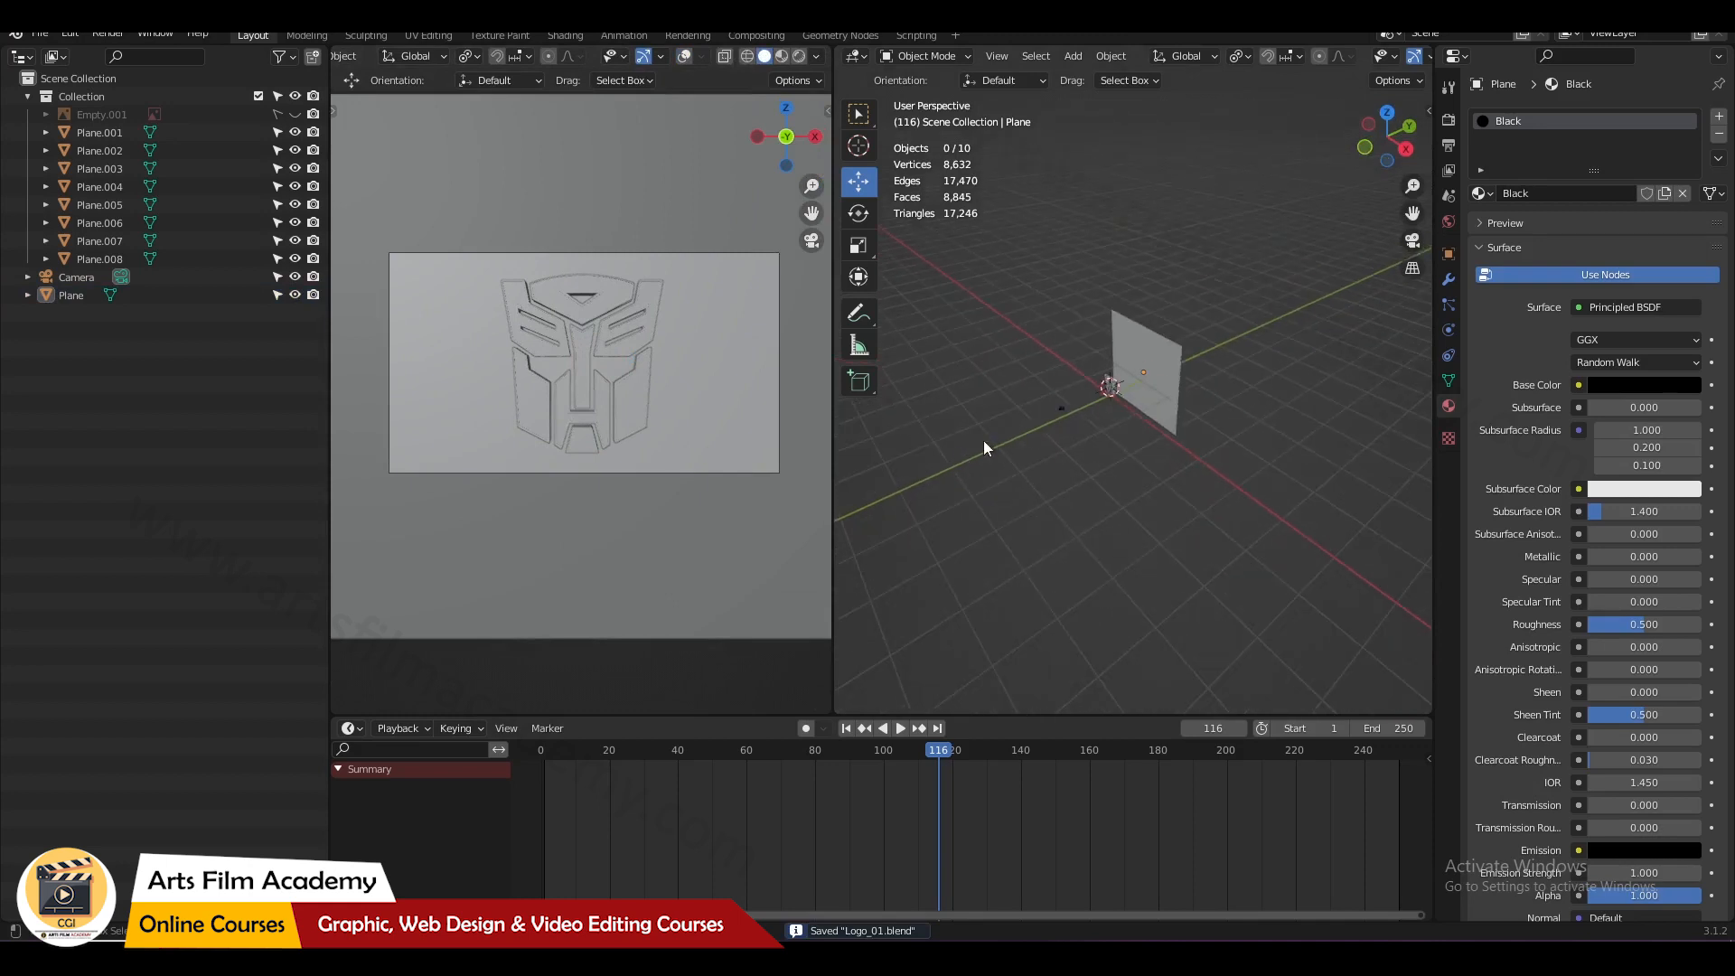
left_click(1052, 417)
scroll(1059, 434, "up", 3)
scroll(1059, 434, "up", 1)
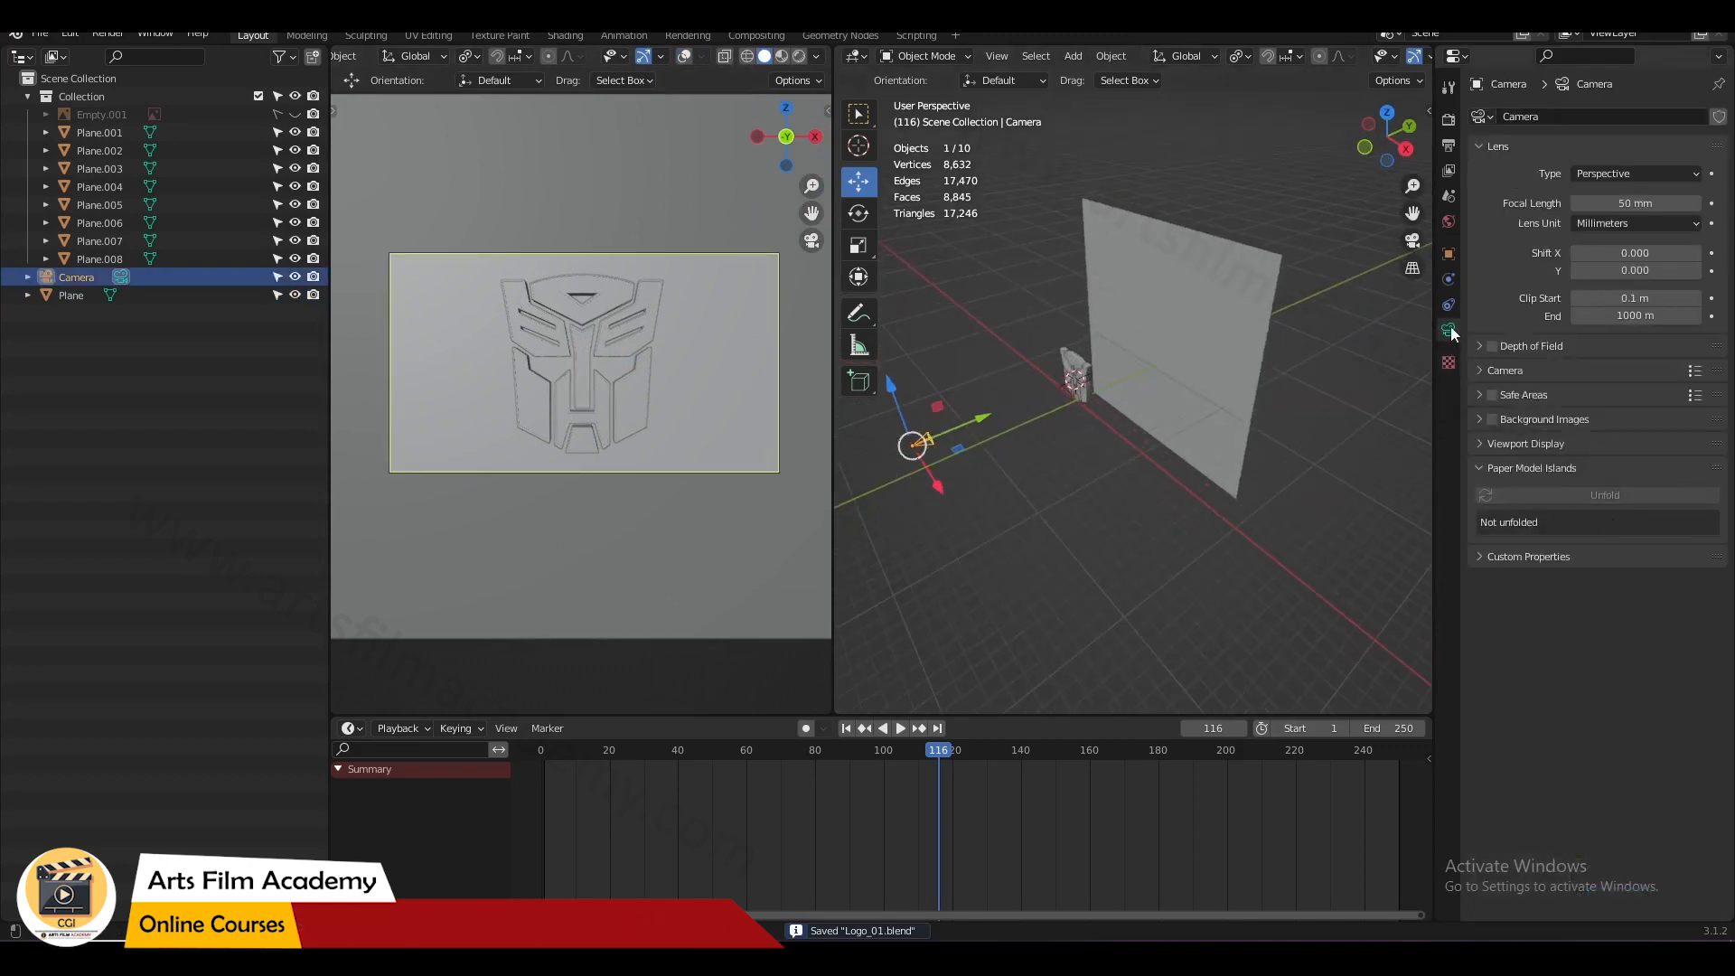
left_click(1484, 442)
left_click_drag(1623, 582, 1698, 582)
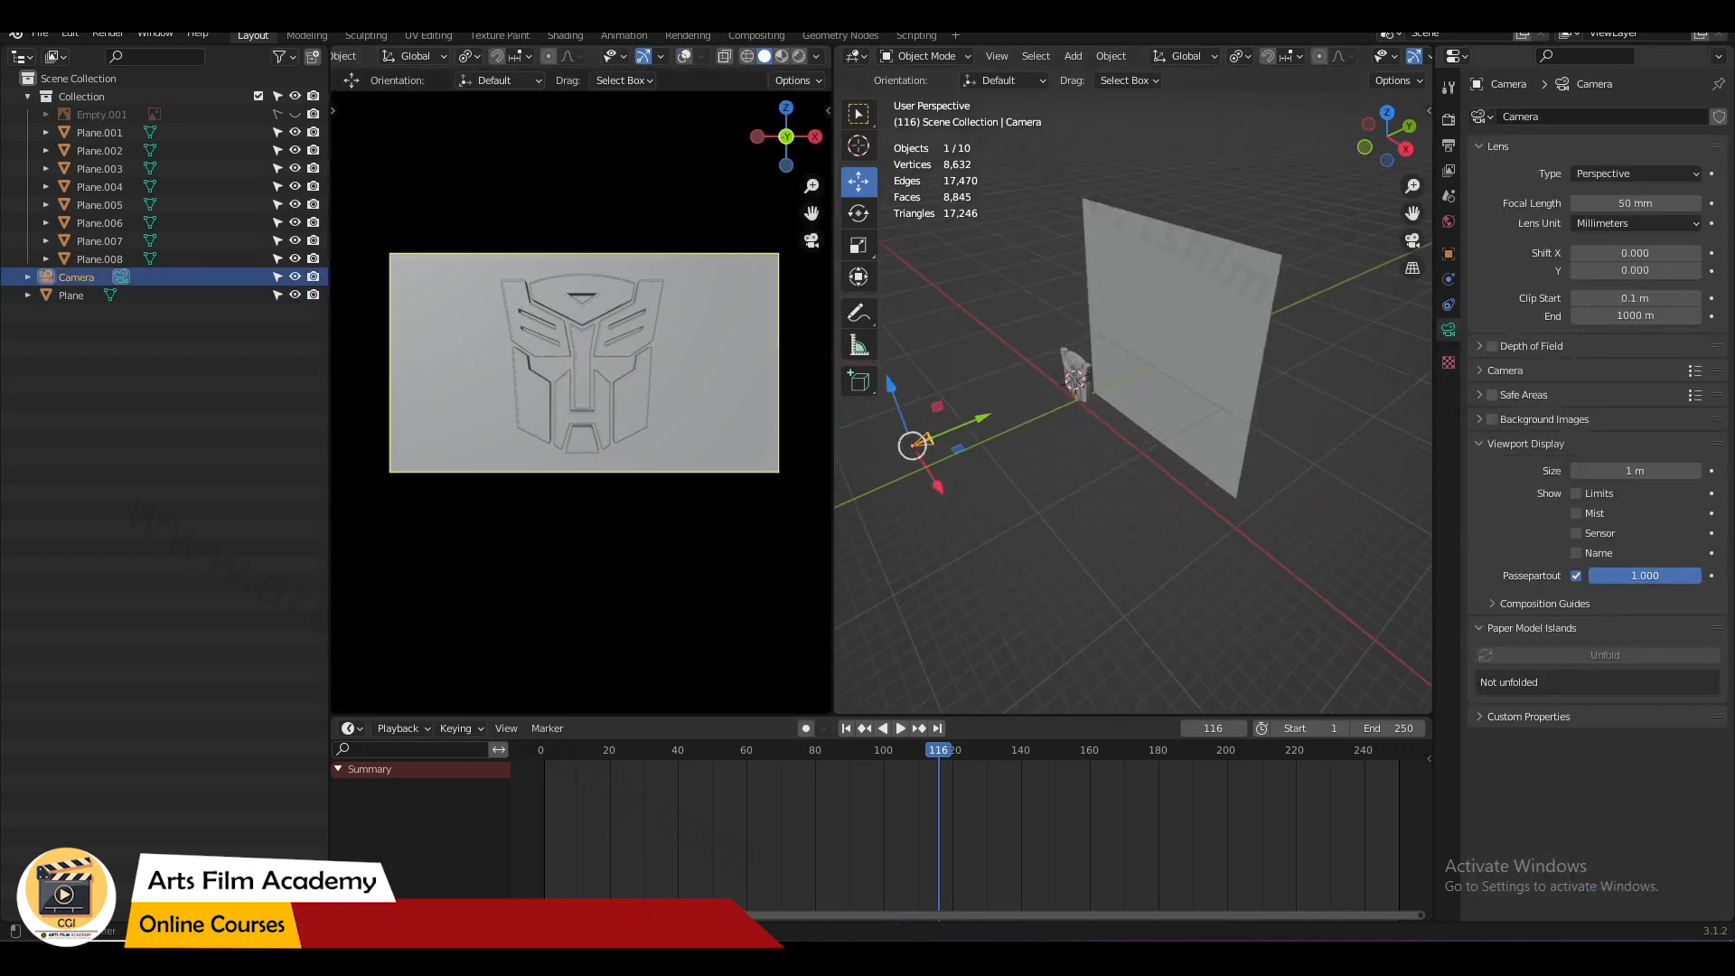
left_click(1091, 539)
- Enlarge the framing in the camera viewport and narrow the outliner to give the viewports more width
scroll(679, 414, "up", 1)
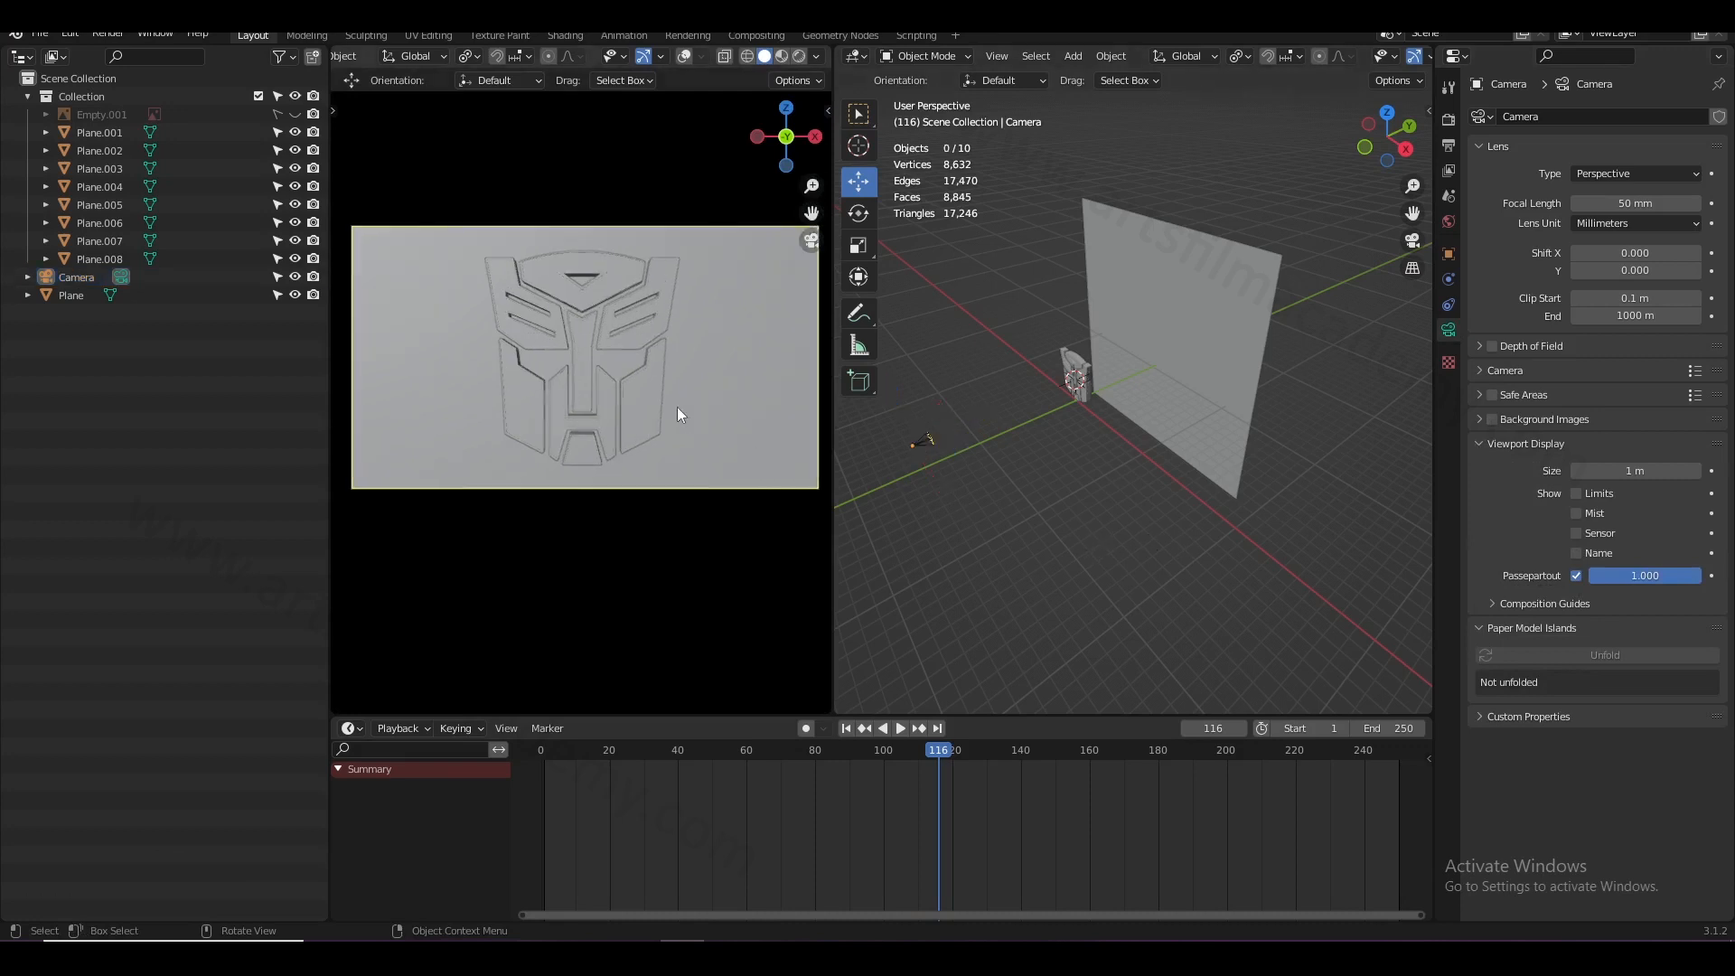
middle_click_drag(679, 407, 666, 426, "shift")
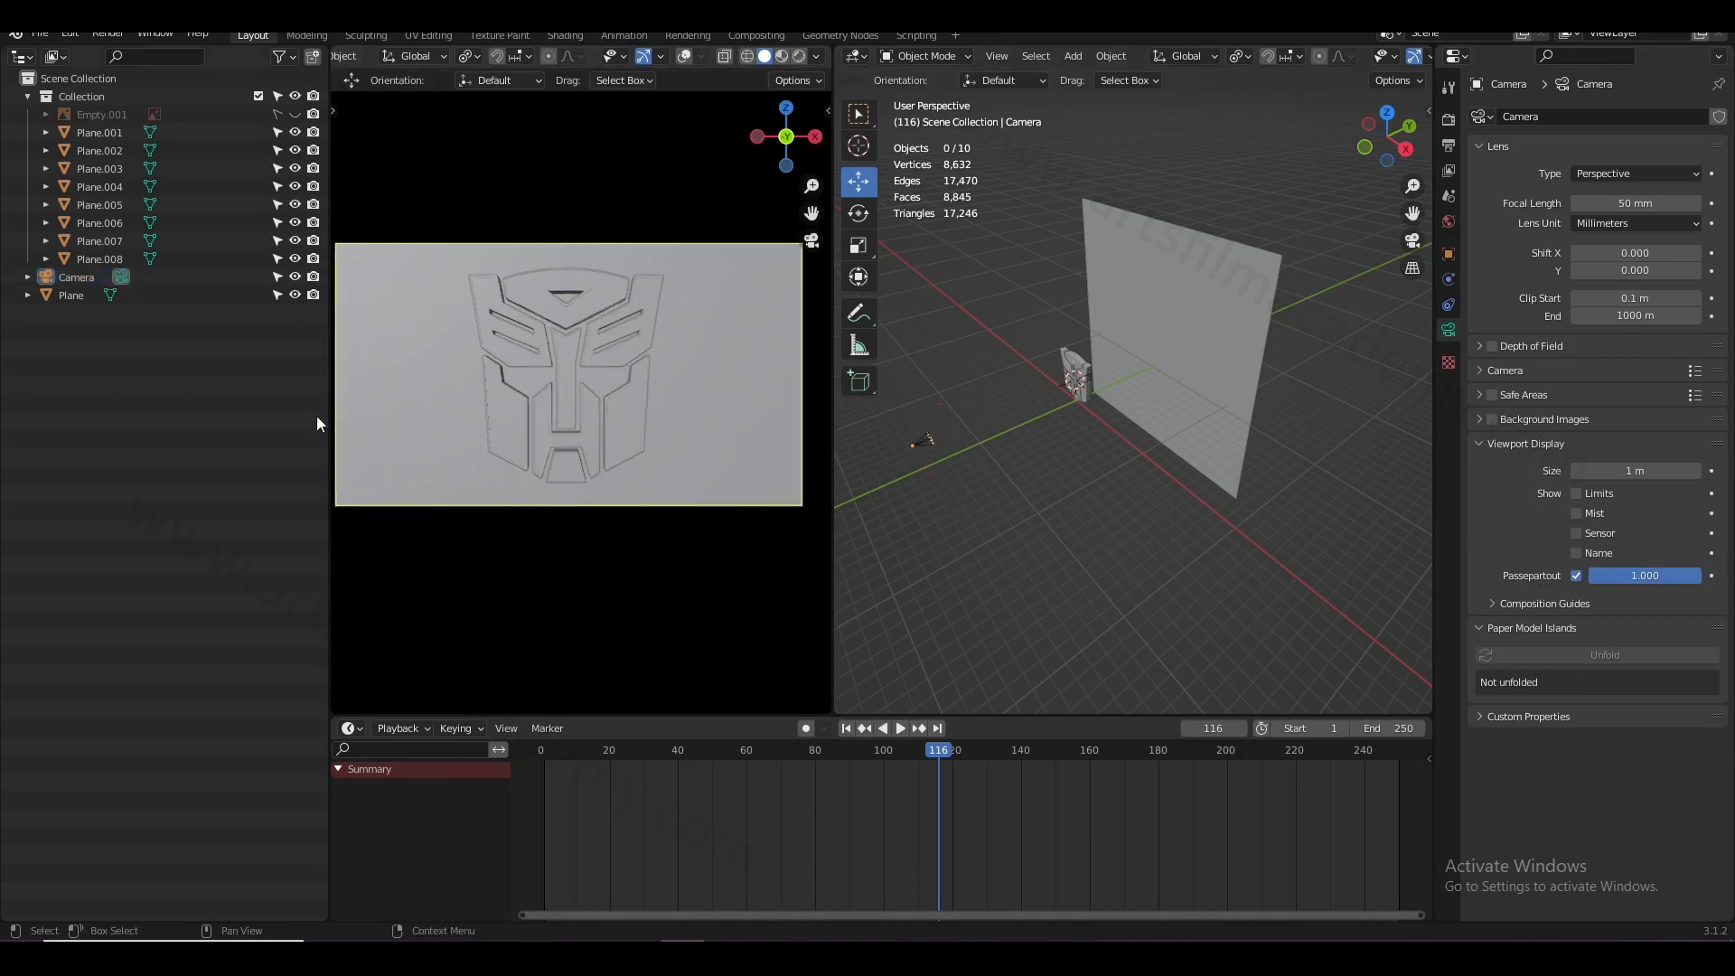
left_click_drag(320, 417, 174, 417)
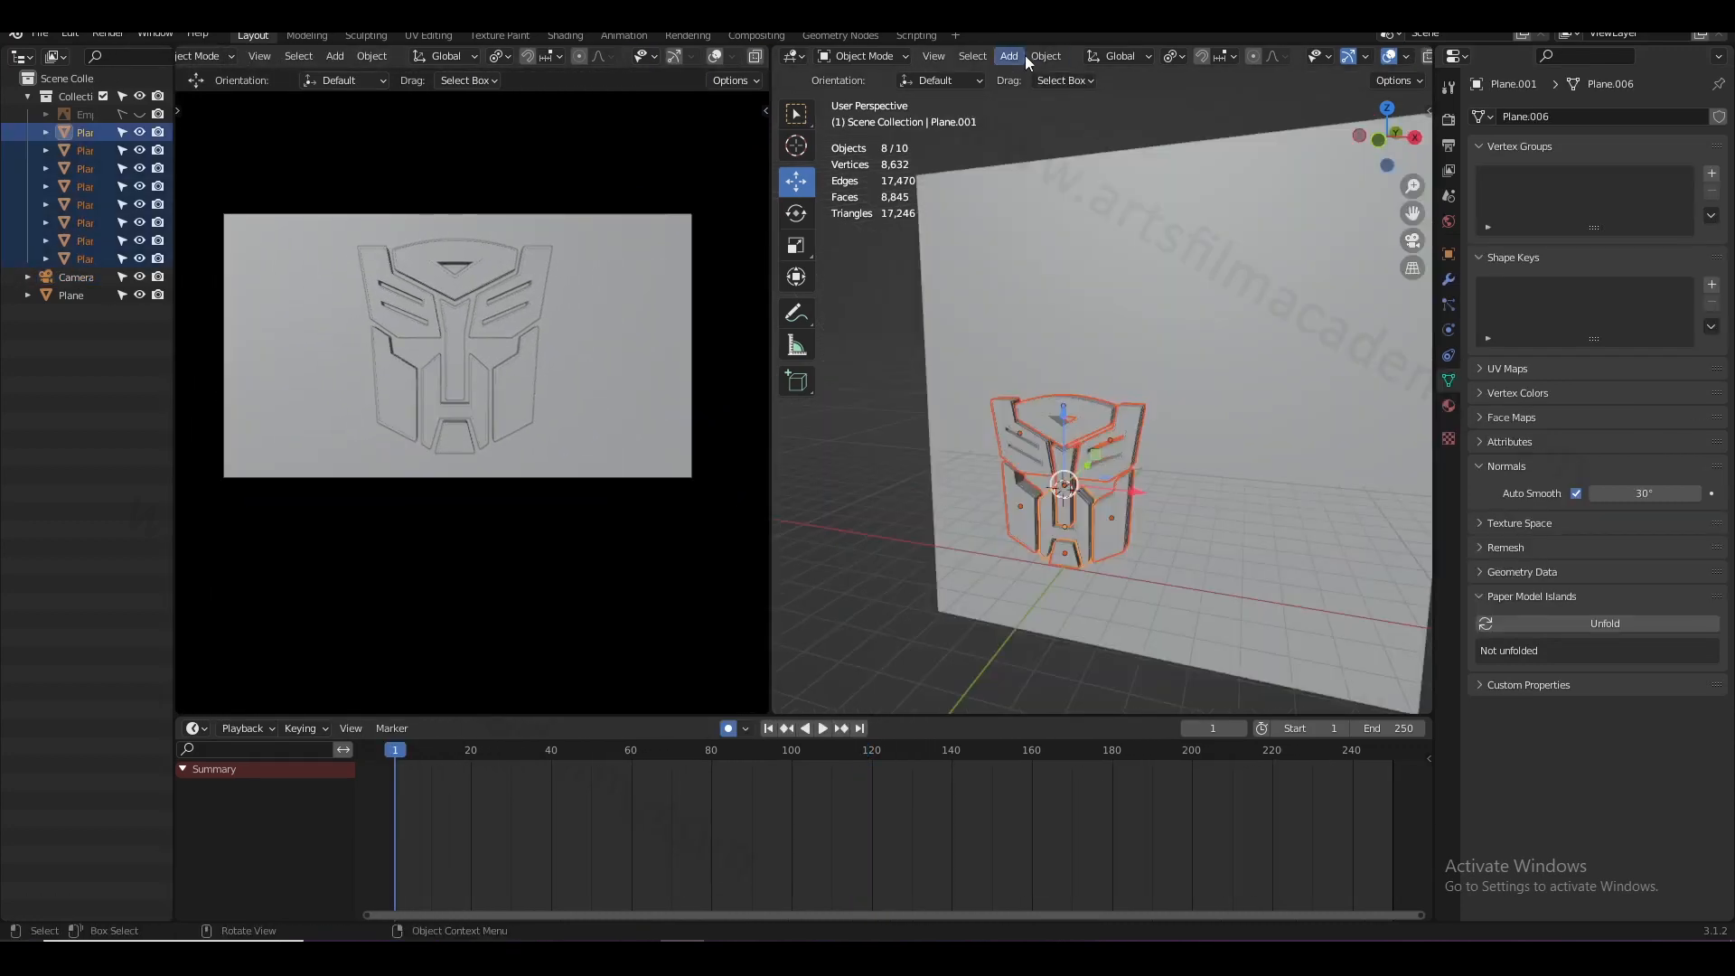
- Apply all transforms to deltas for the eight selected logo pieces, Plane.001 to Plane.008
left_click(1034, 55)
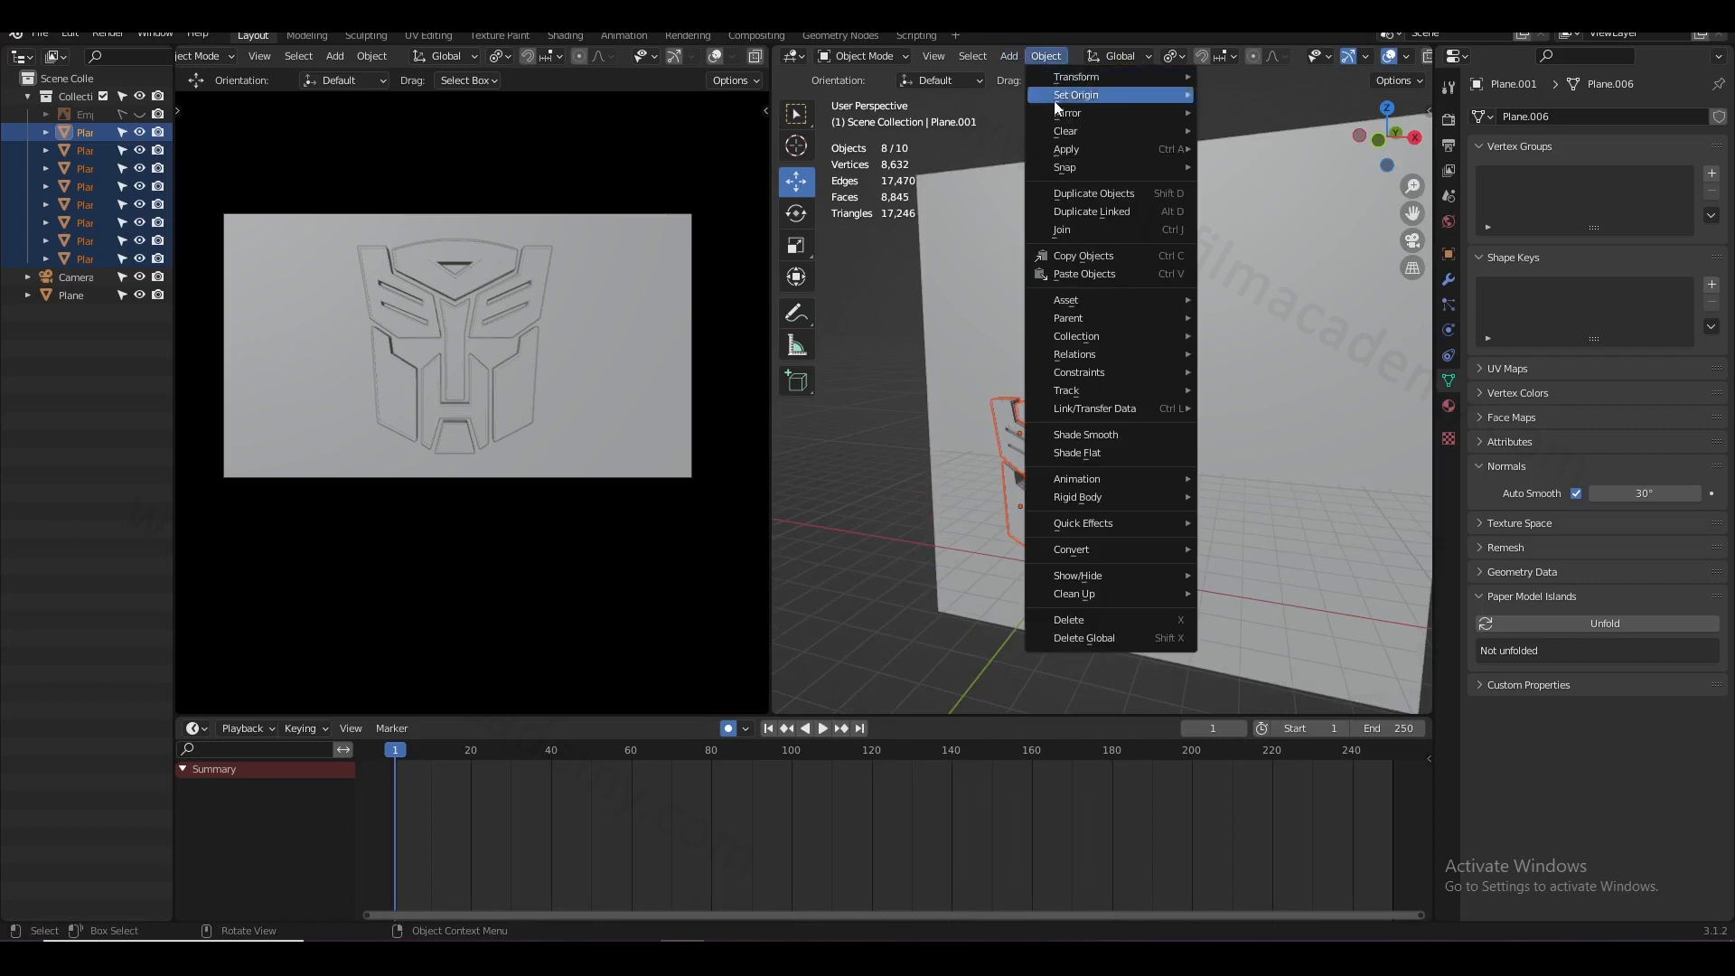
mouse_move(1073, 156)
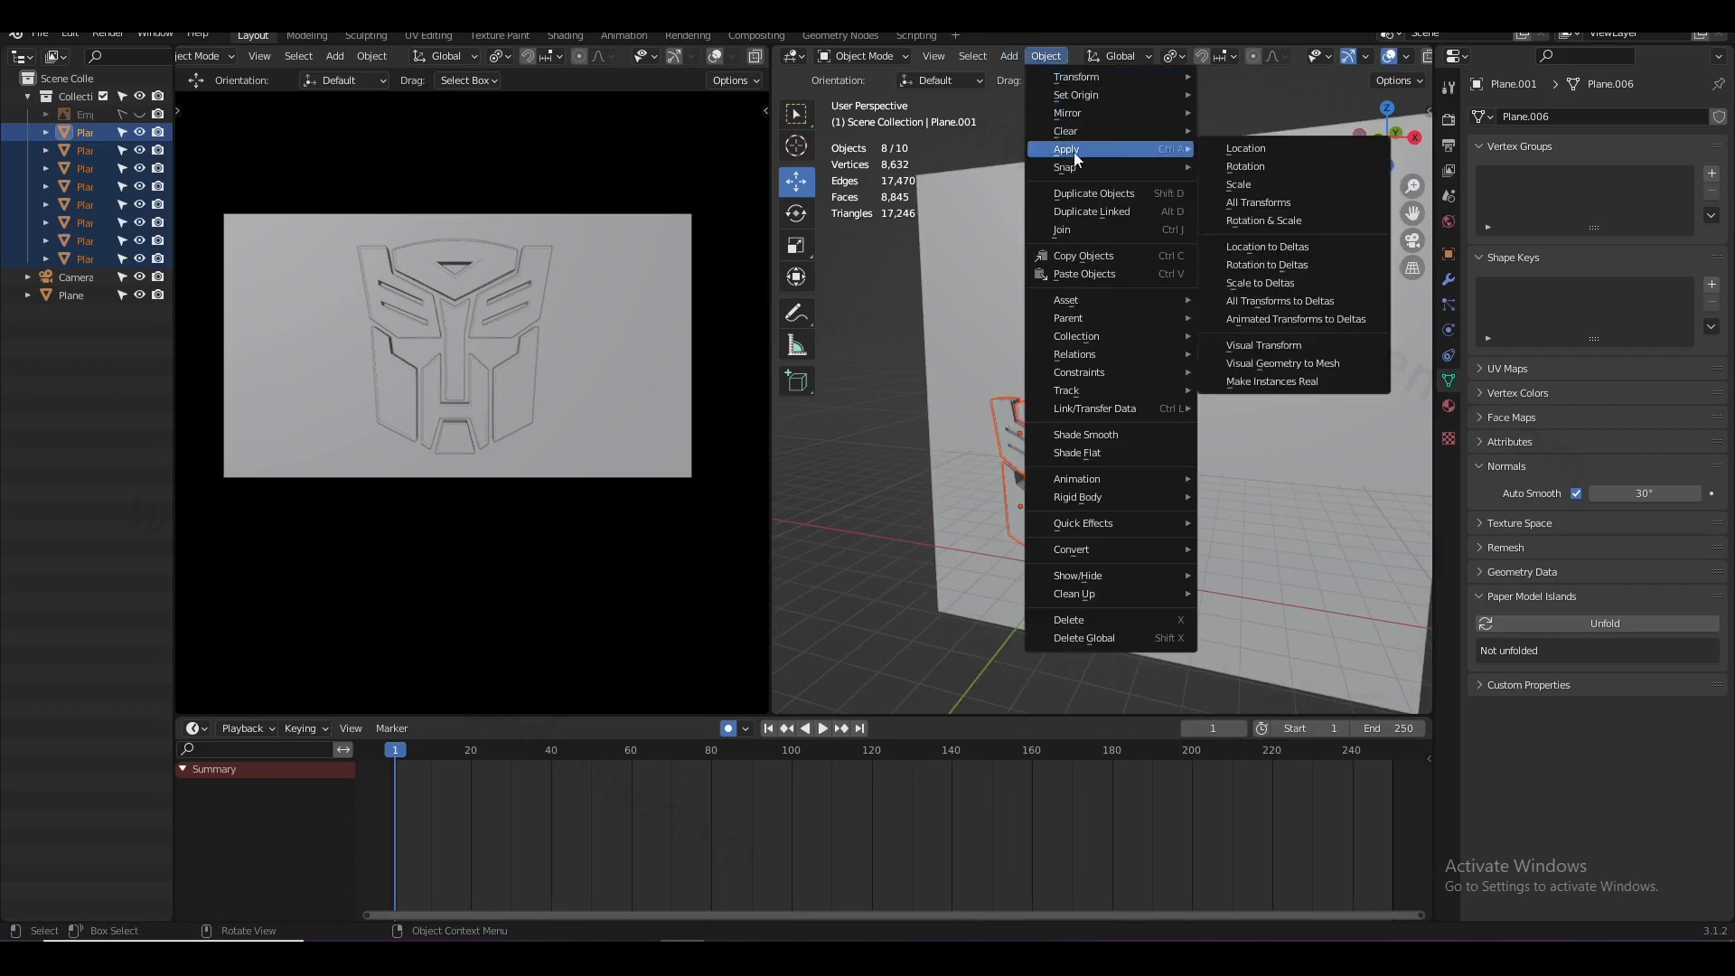
left_click(1293, 302)
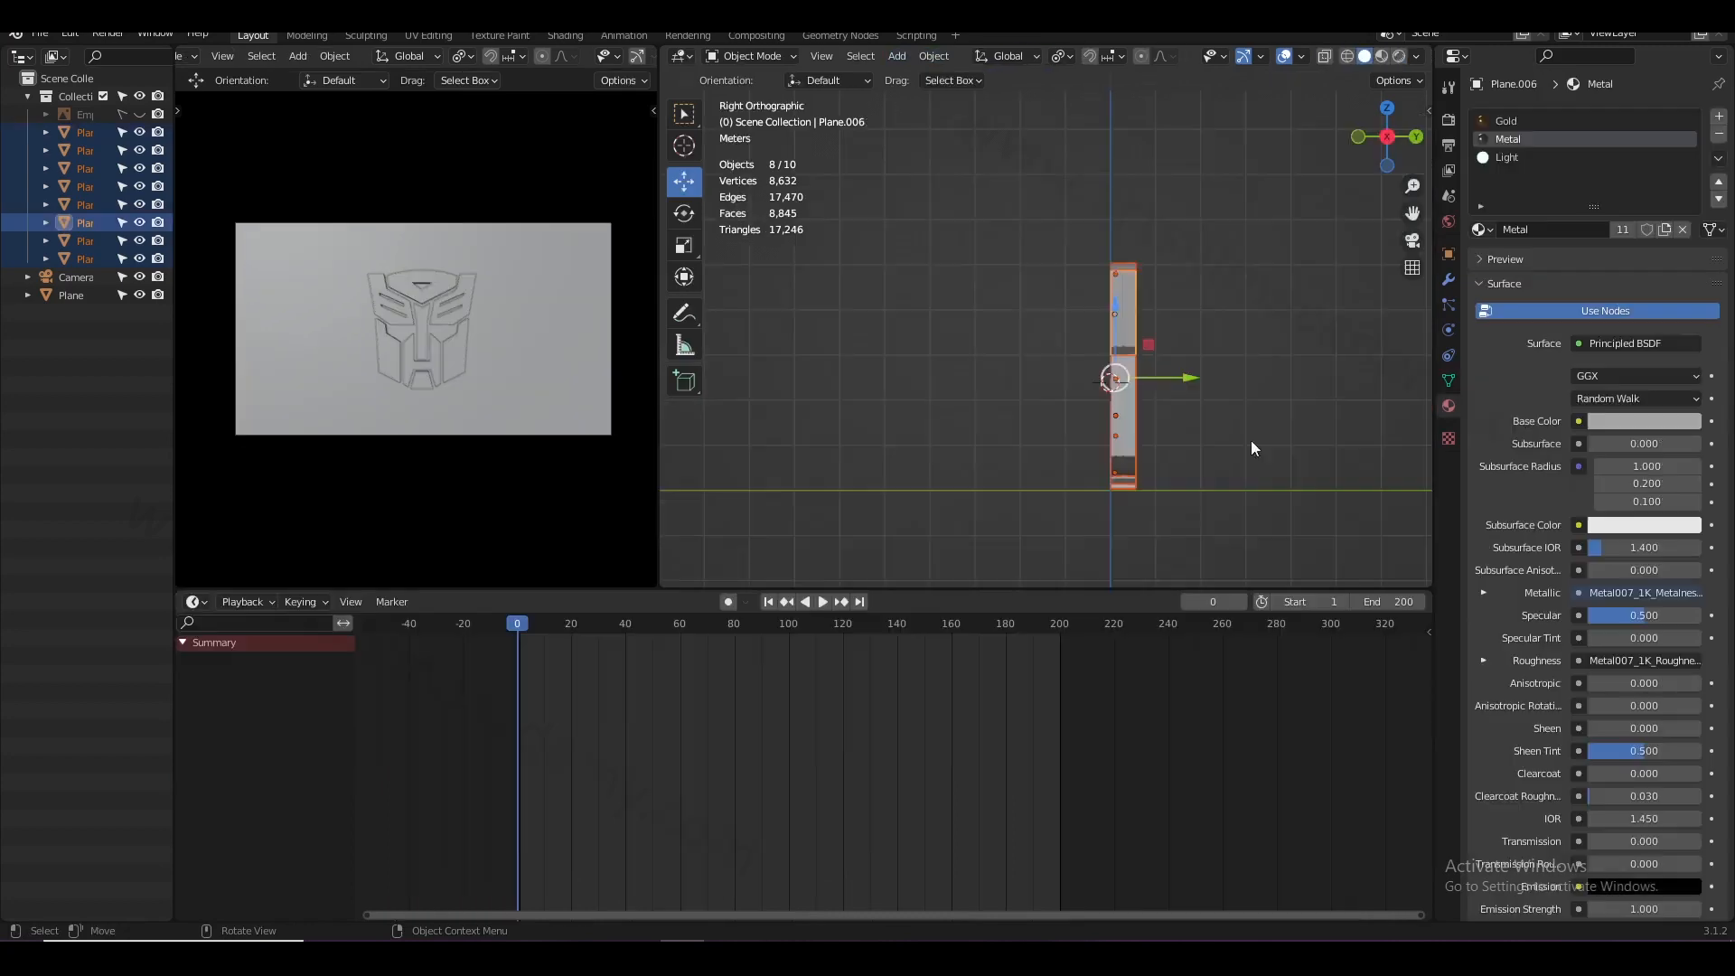
- Rotate all eight logo pieces around their own origins, first in the side view, about -61.5° in the front view and about 88.2° more
key("r")
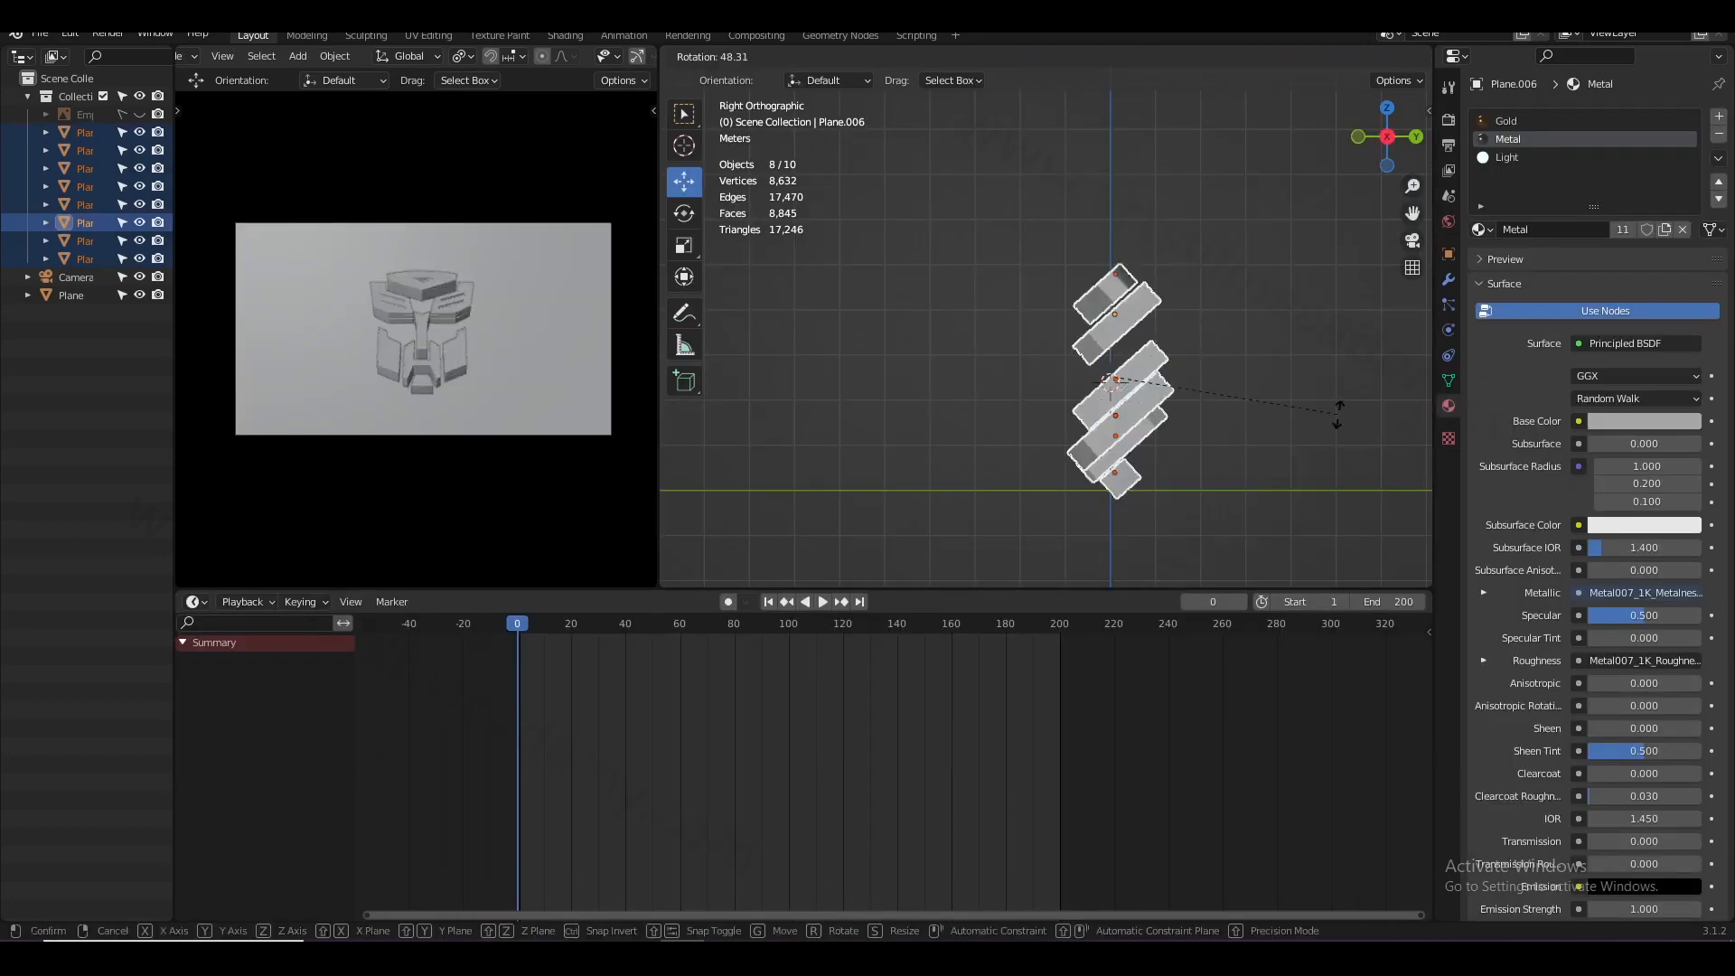
left_click(1287, 350)
middle_click_drag(1286, 350, 1347, 348)
key("r")
left_click(1150, 217)
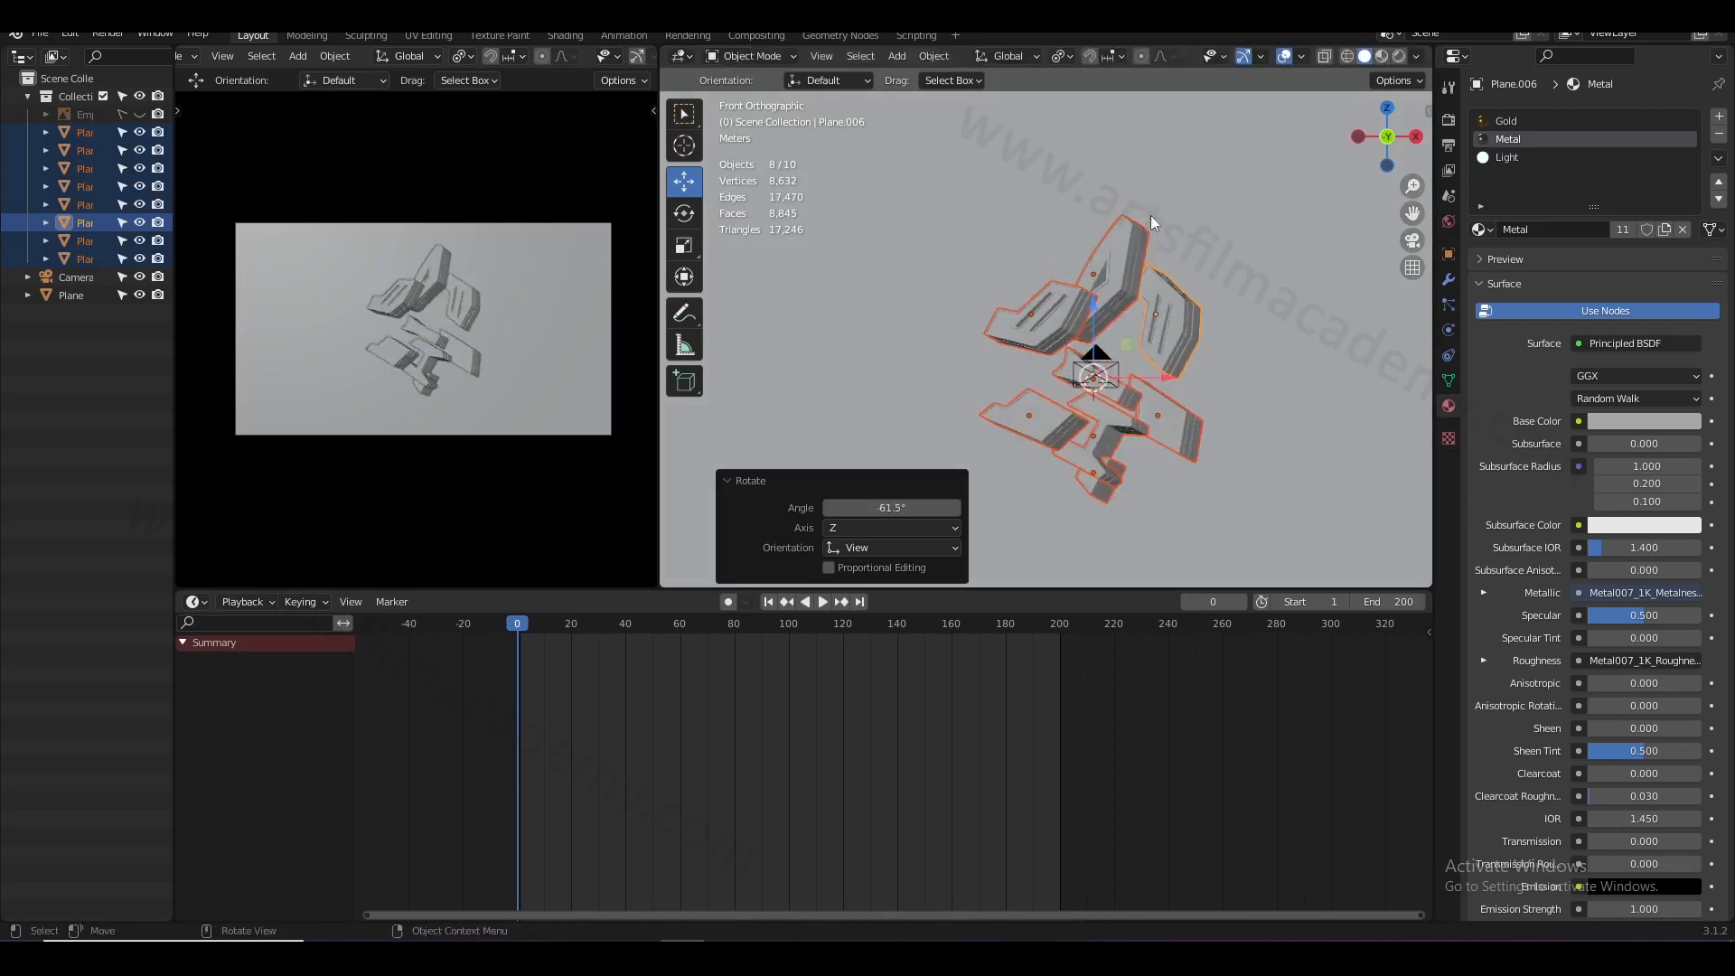
middle_click_drag(1183, 253, 1140, 254)
key("r")
left_click(1204, 509)
middle_click_drag(1110, 392, 1261, 374)
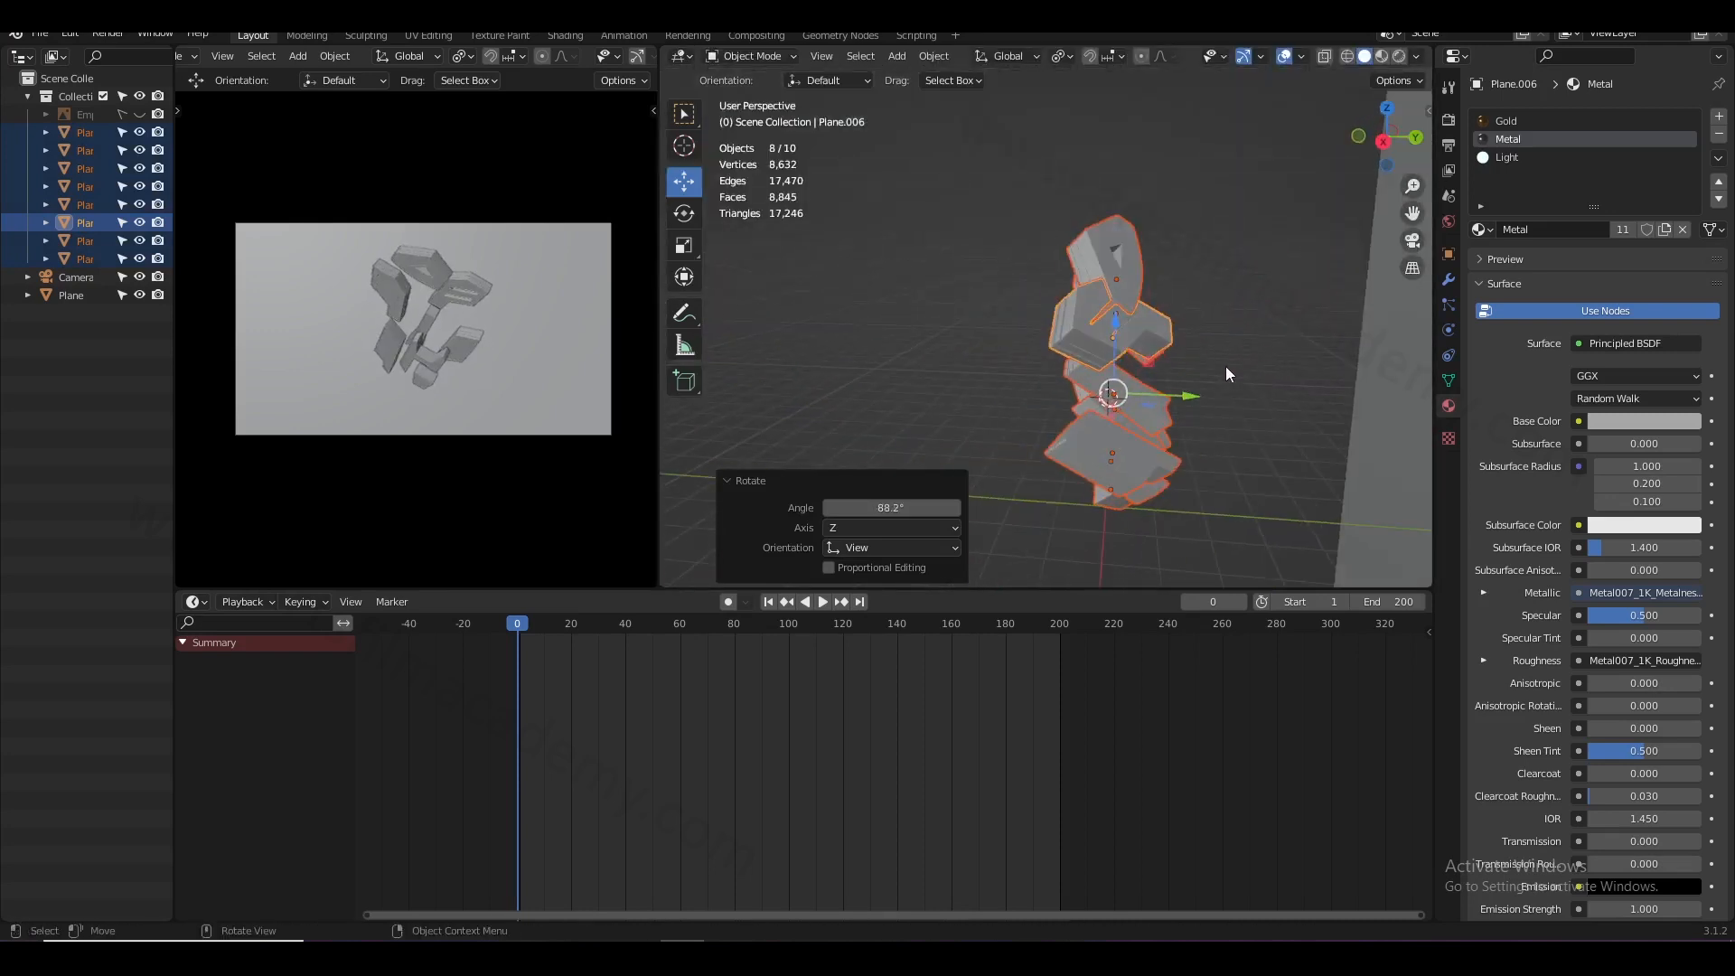
- Turn on auto keying and insert location and rotation keyframes at frame 0 for all eight logo pieces
left_click(1053, 341)
middle_click_drag(1082, 348, 1146, 309)
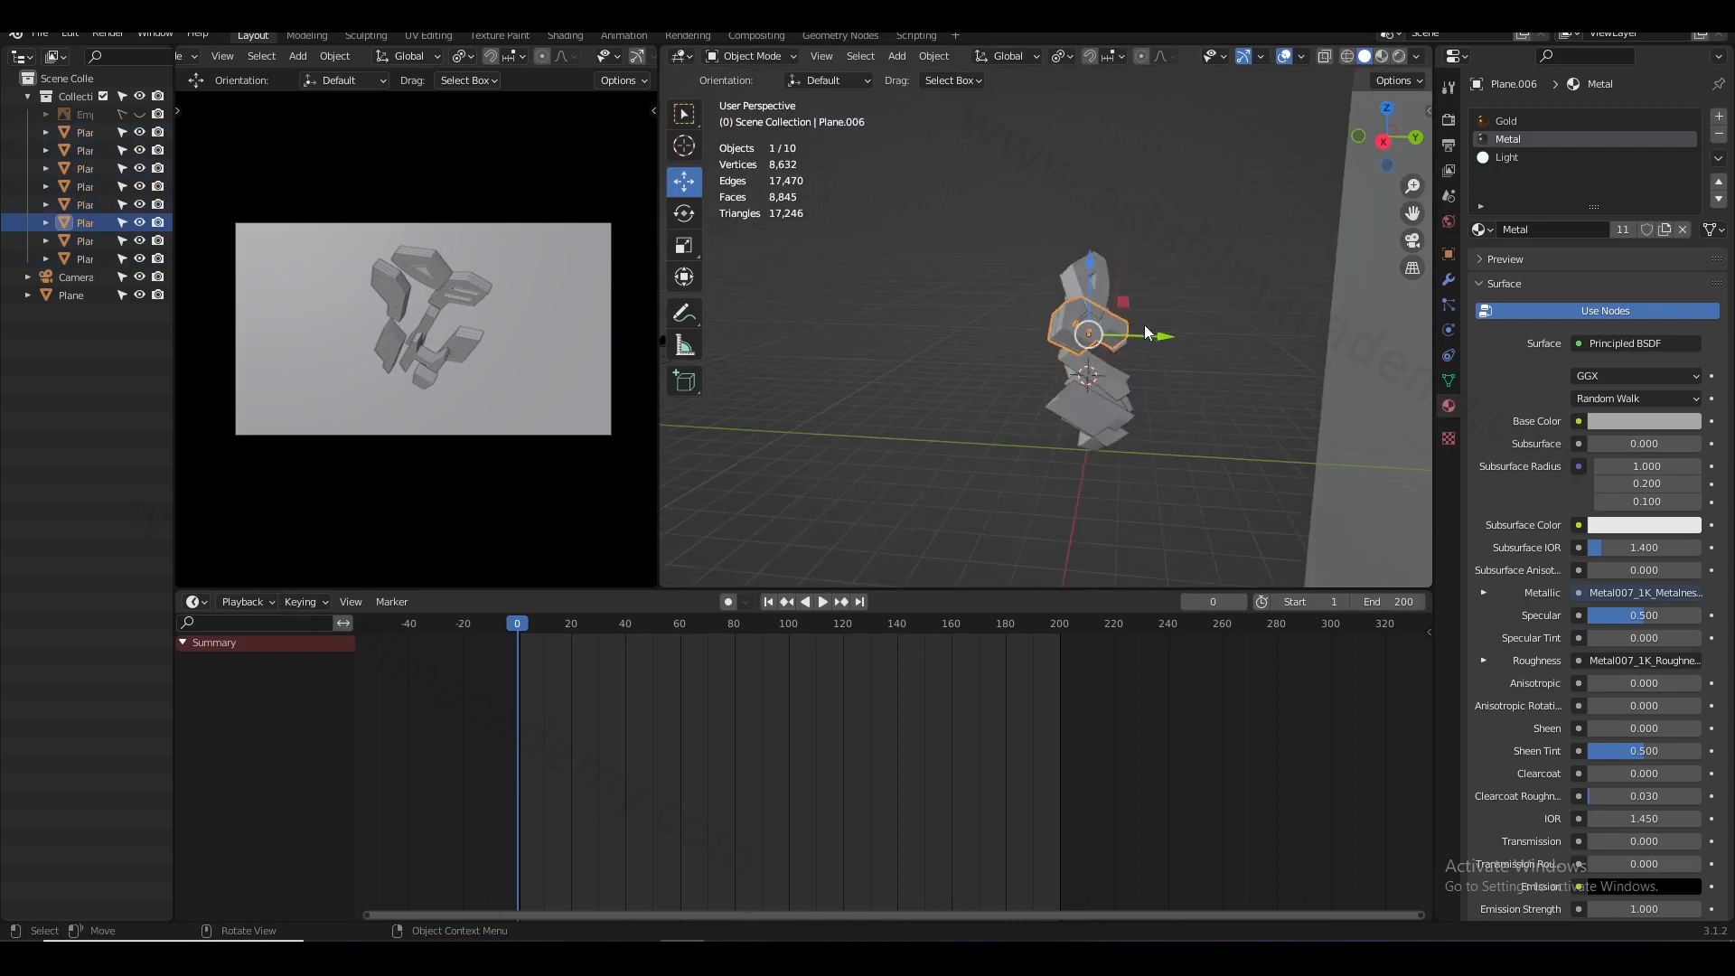
left_click_drag(1029, 234, 1147, 458)
key("i")
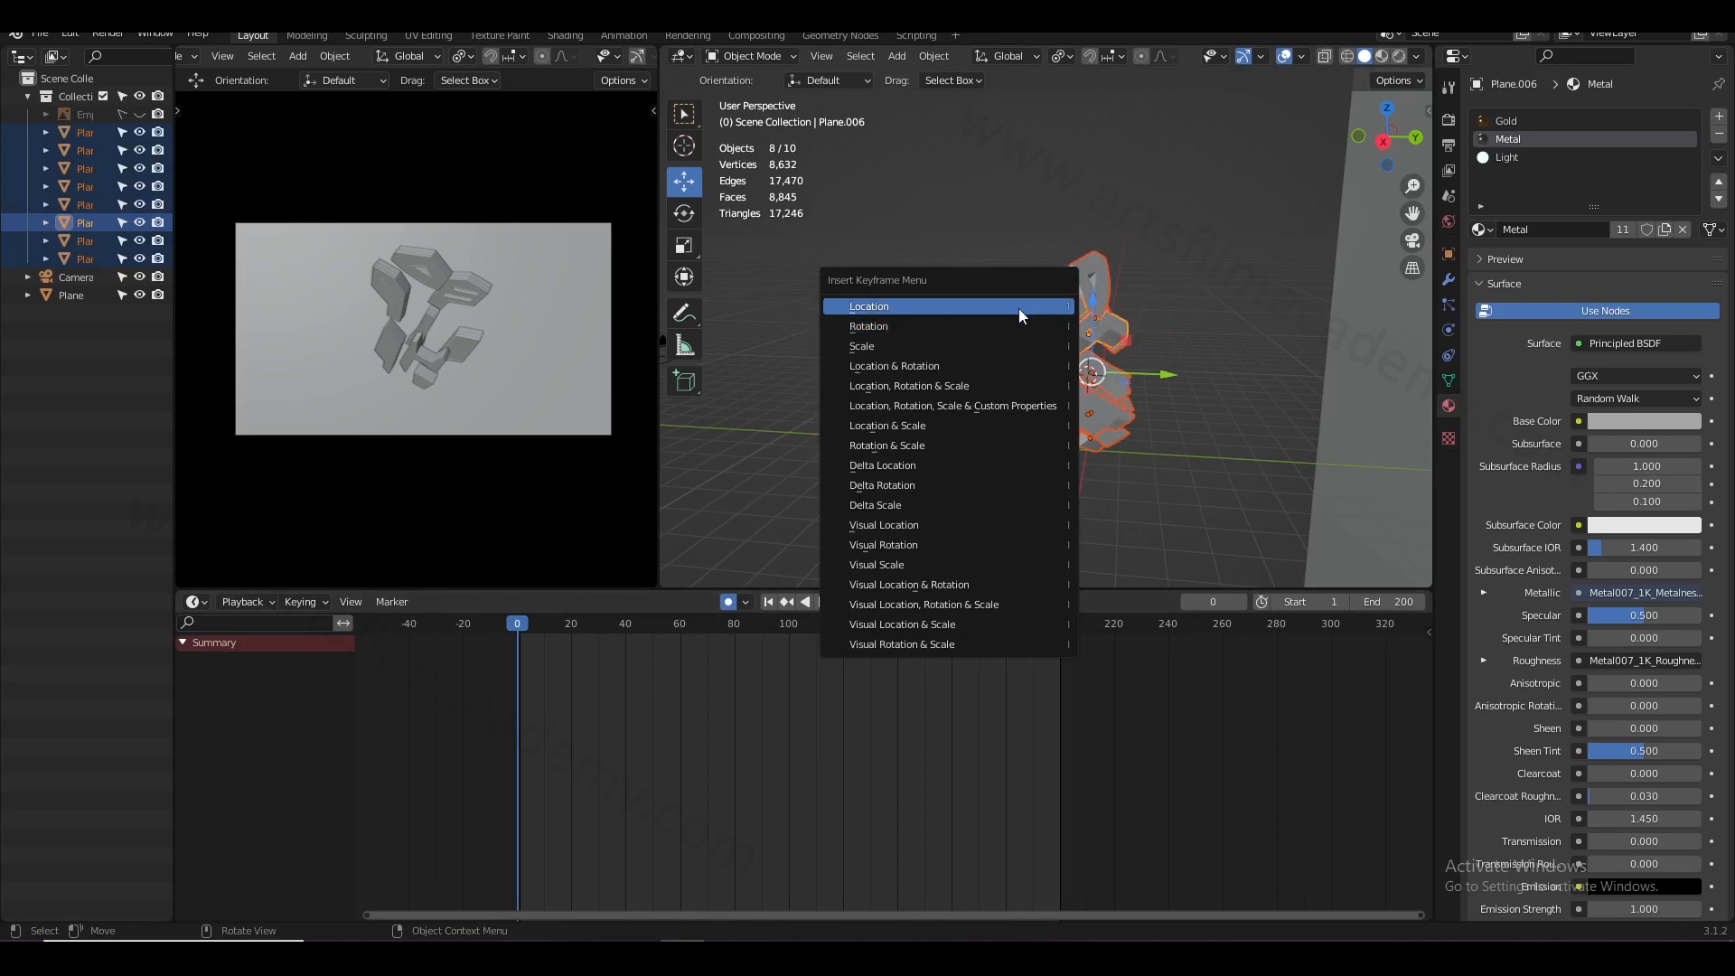
left_click(1018, 307)
key("i")
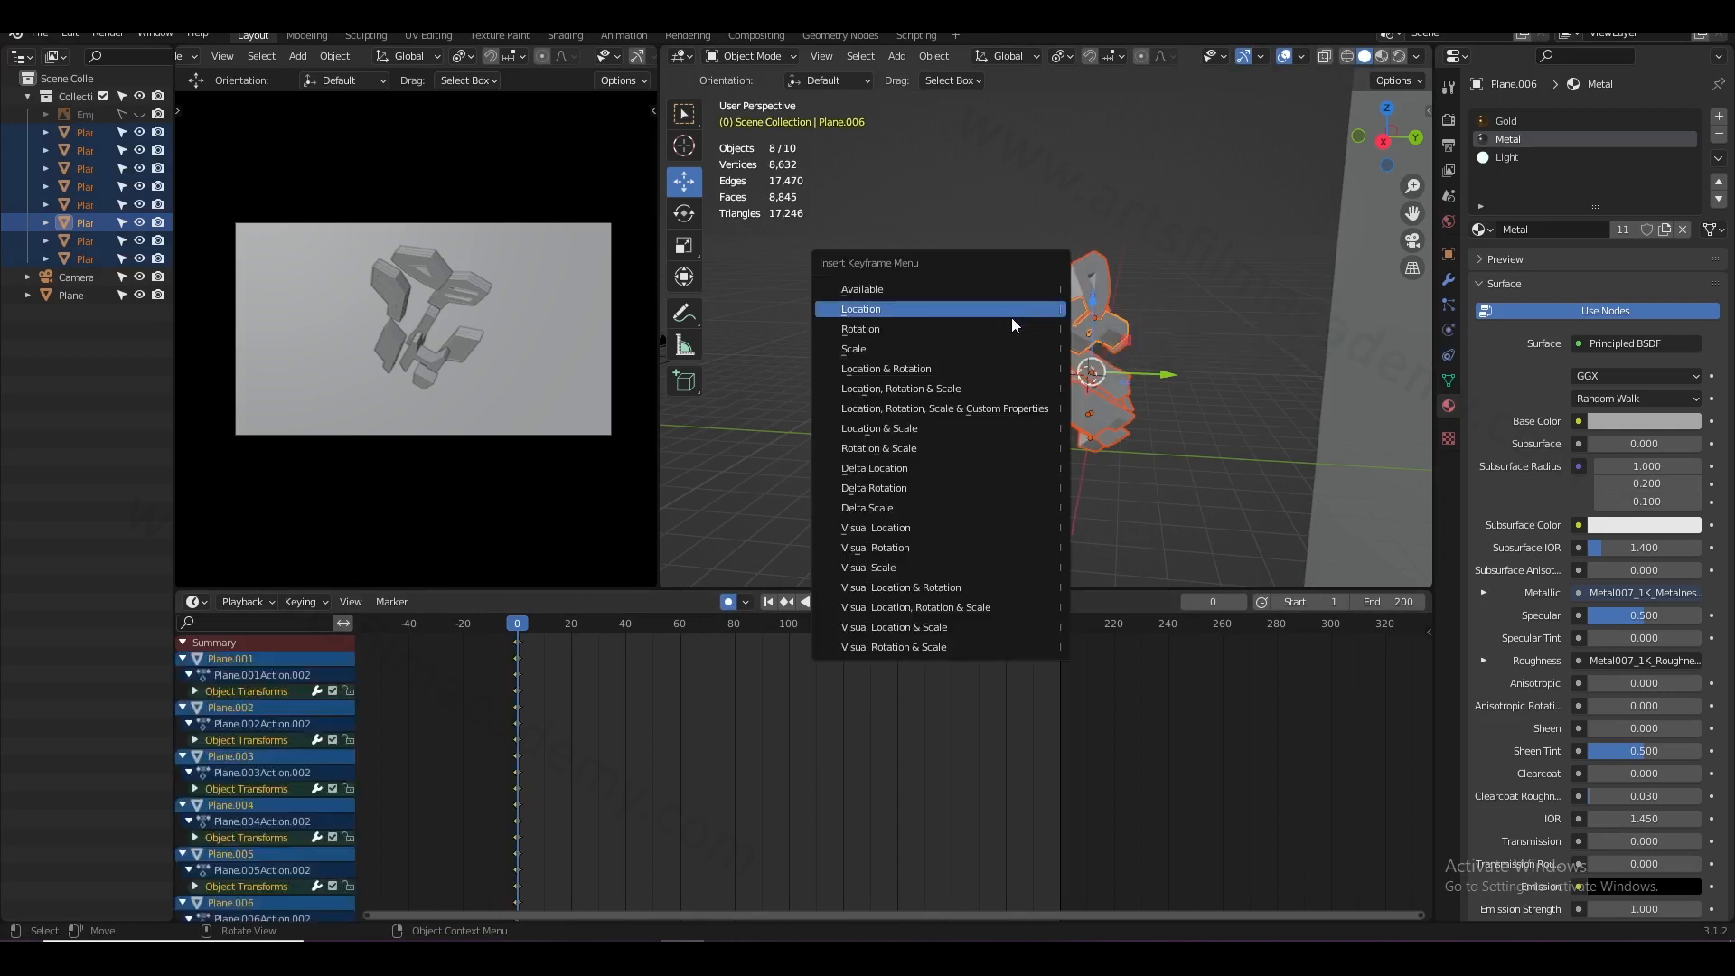
left_click(1006, 329)
left_click(897, 511)
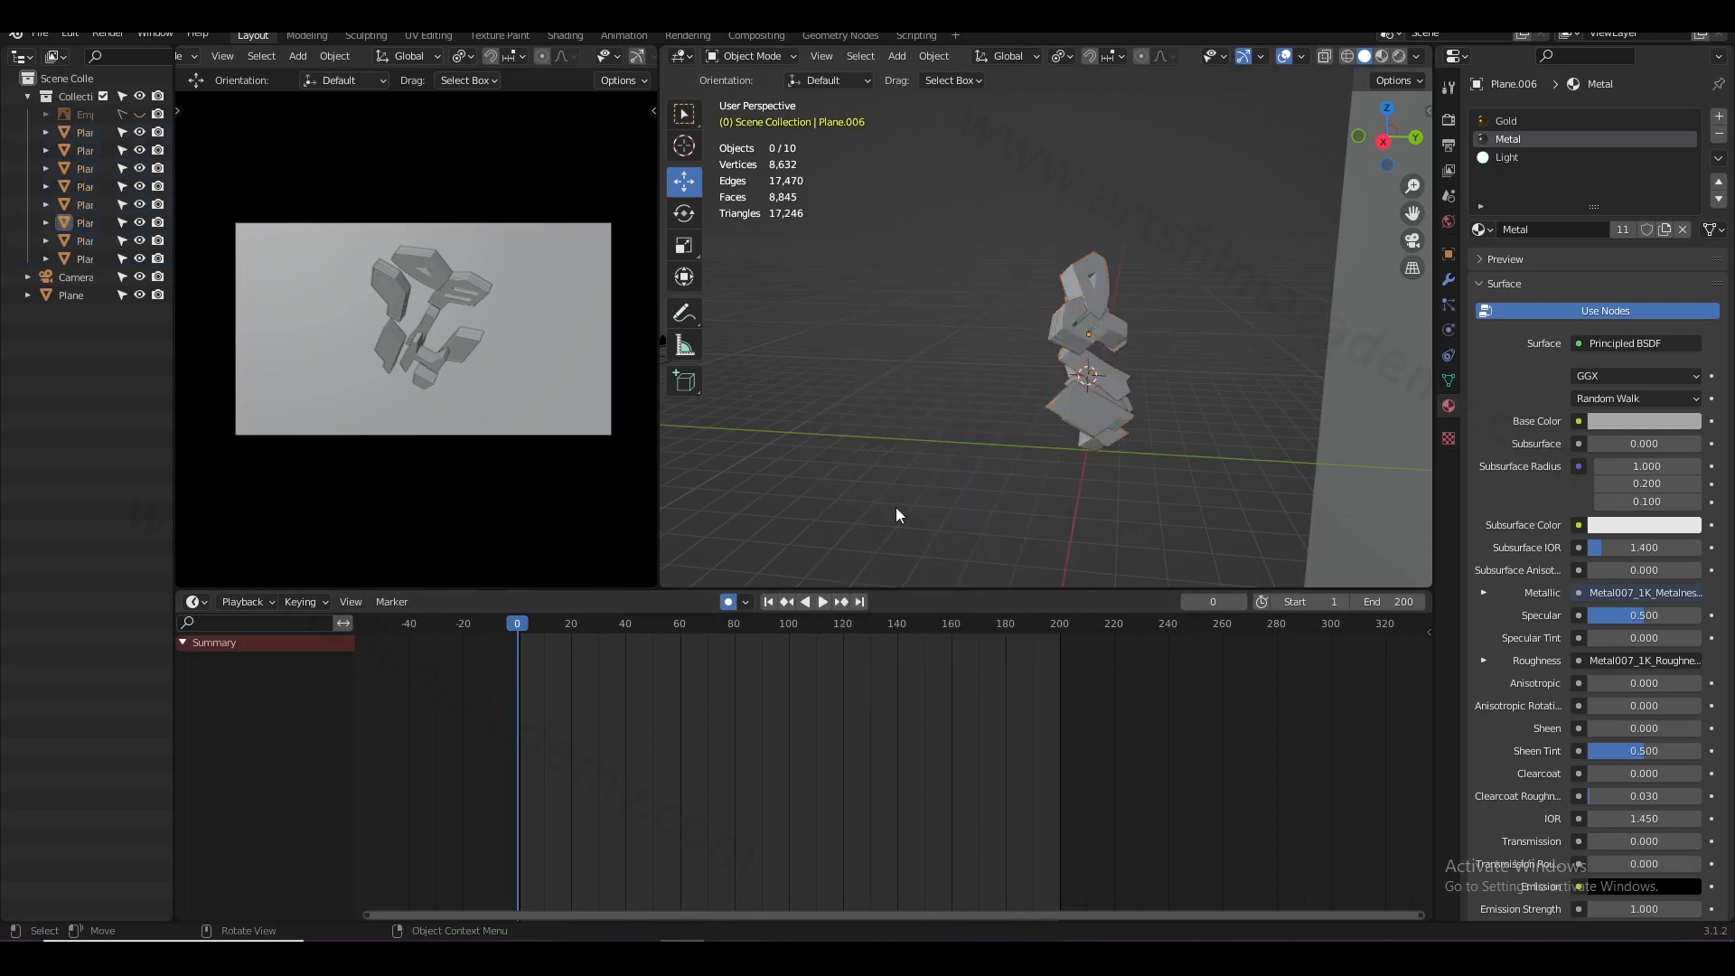
- Move the Plane.006 piece along Y toward the camera, adjust its height and rotate it in the right side view
left_click_drag(1033, 323, 1136, 449)
left_click(1126, 478)
left_click(1081, 345)
key("KP_1")
key("KP_3")
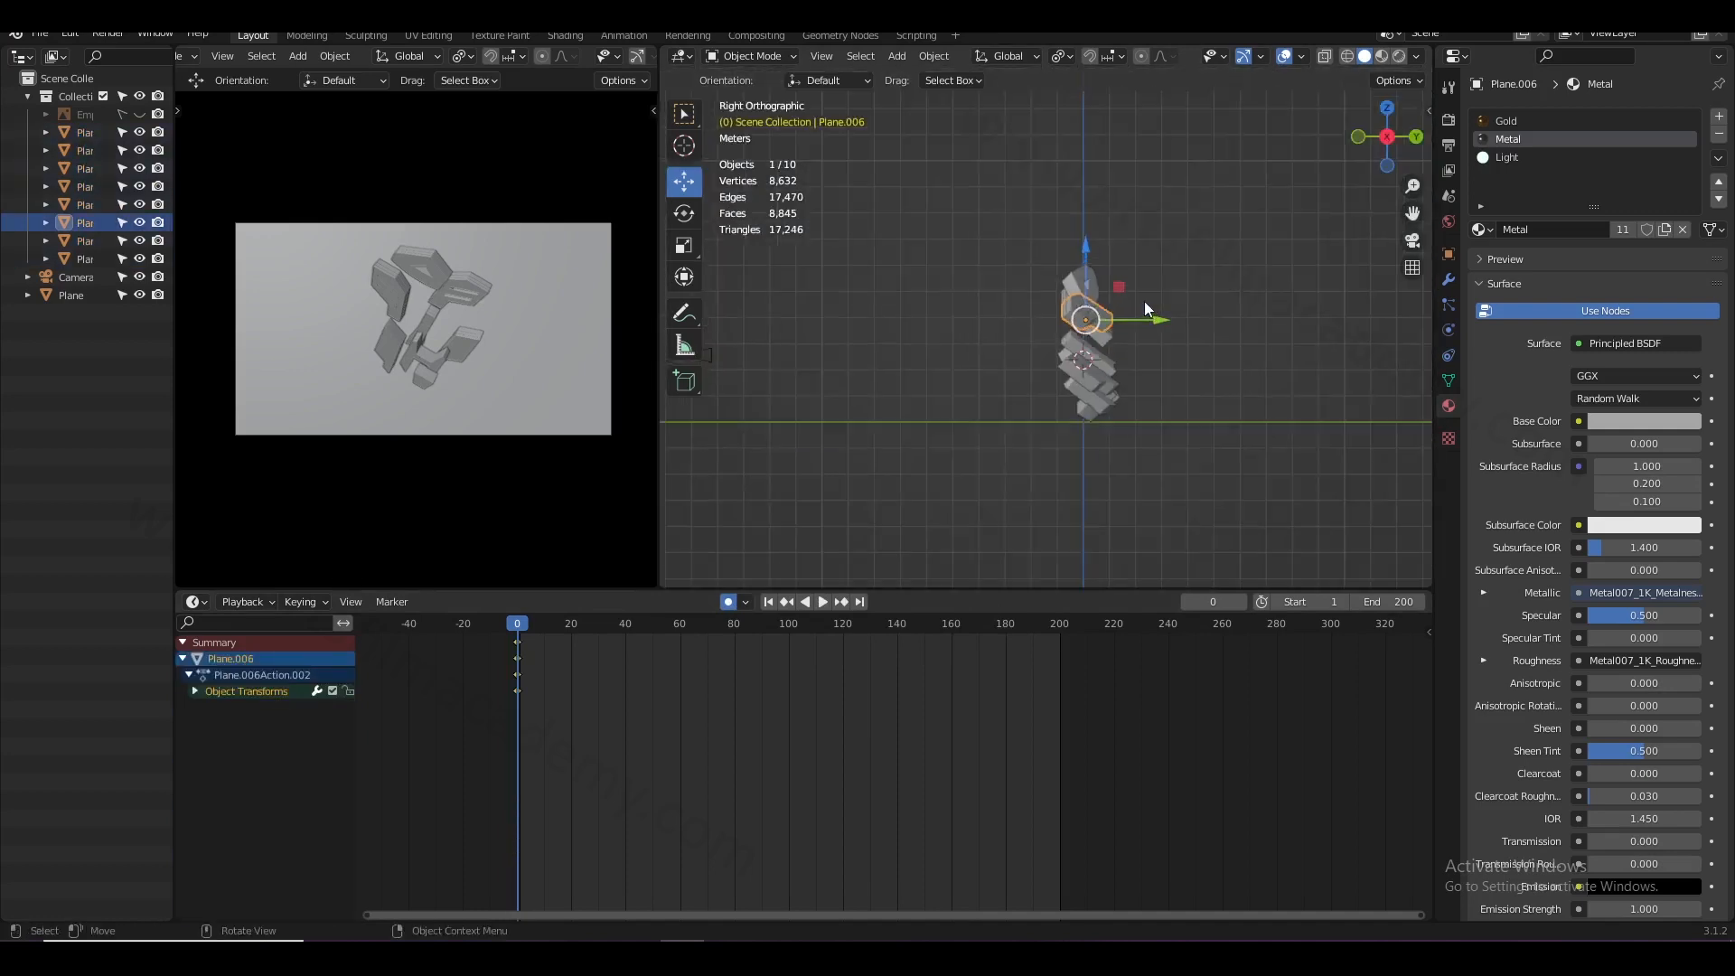
left_click_drag(1143, 319, 957, 321)
middle_click_drag(987, 361, 1091, 386, "shift")
key("r")
left_click(1048, 359)
left_click_drag(1035, 320, 908, 284)
key("r")
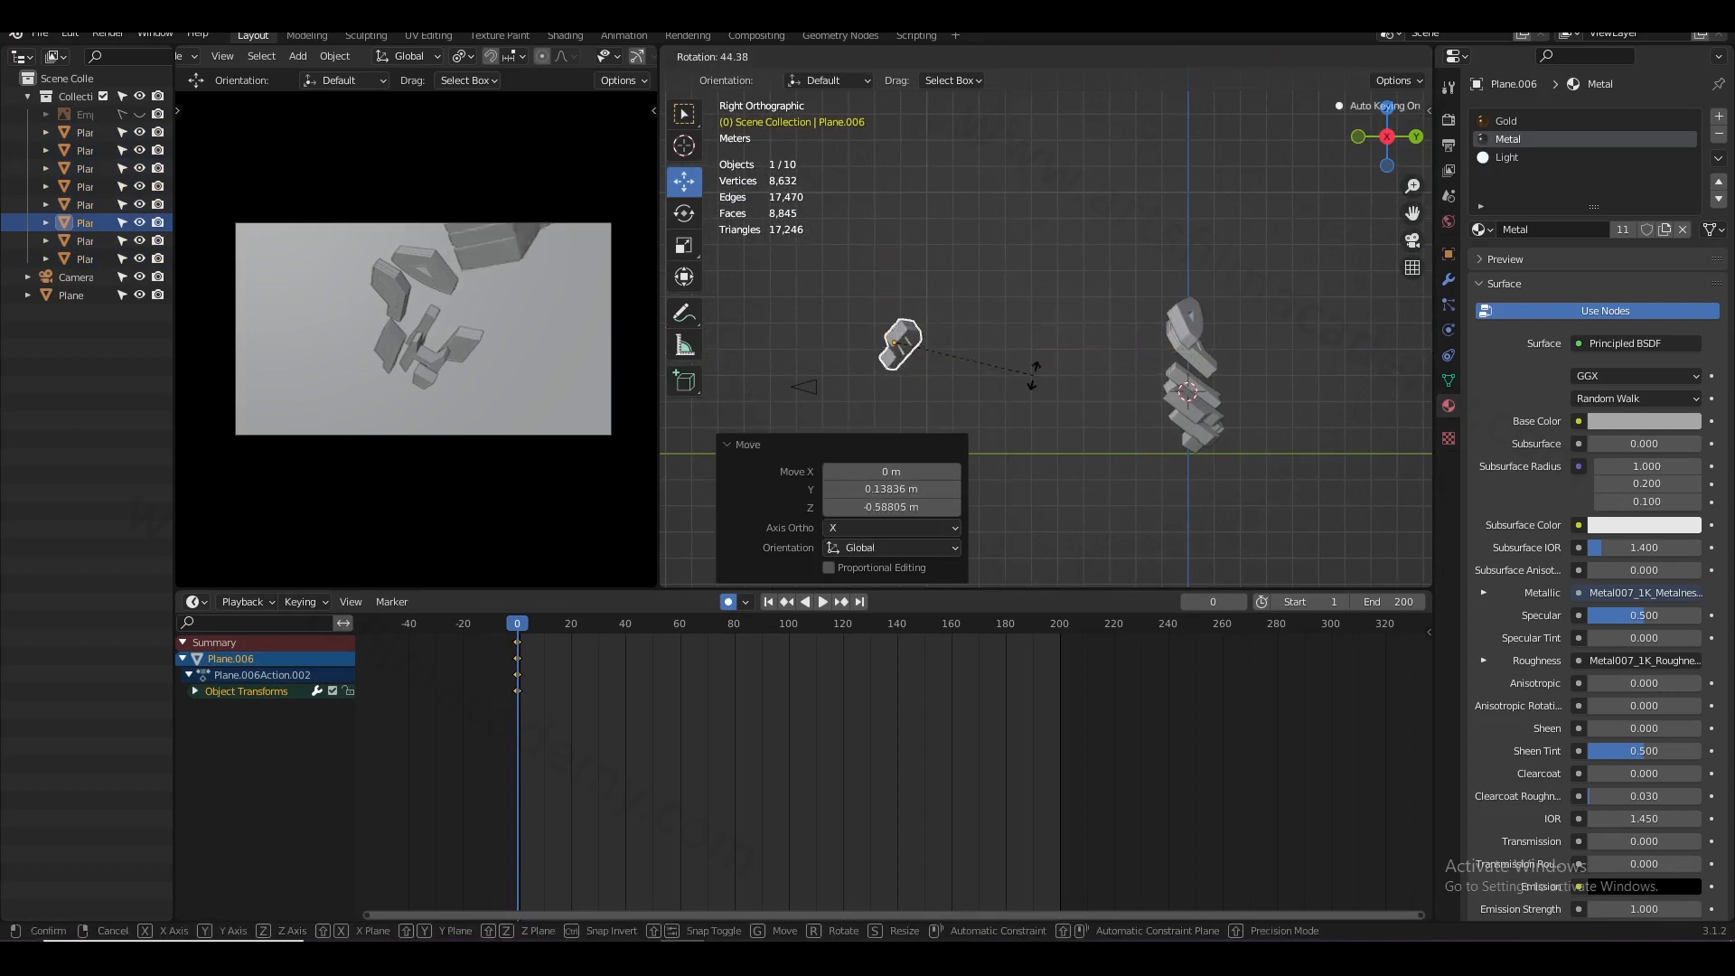
left_click(1033, 409)
- Rotate the Plane.004 piece about 58.5° in the side view, move it along Y toward the camera, lower it and adjust its rotation
left_click(1178, 333)
key("r")
left_click(996, 411)
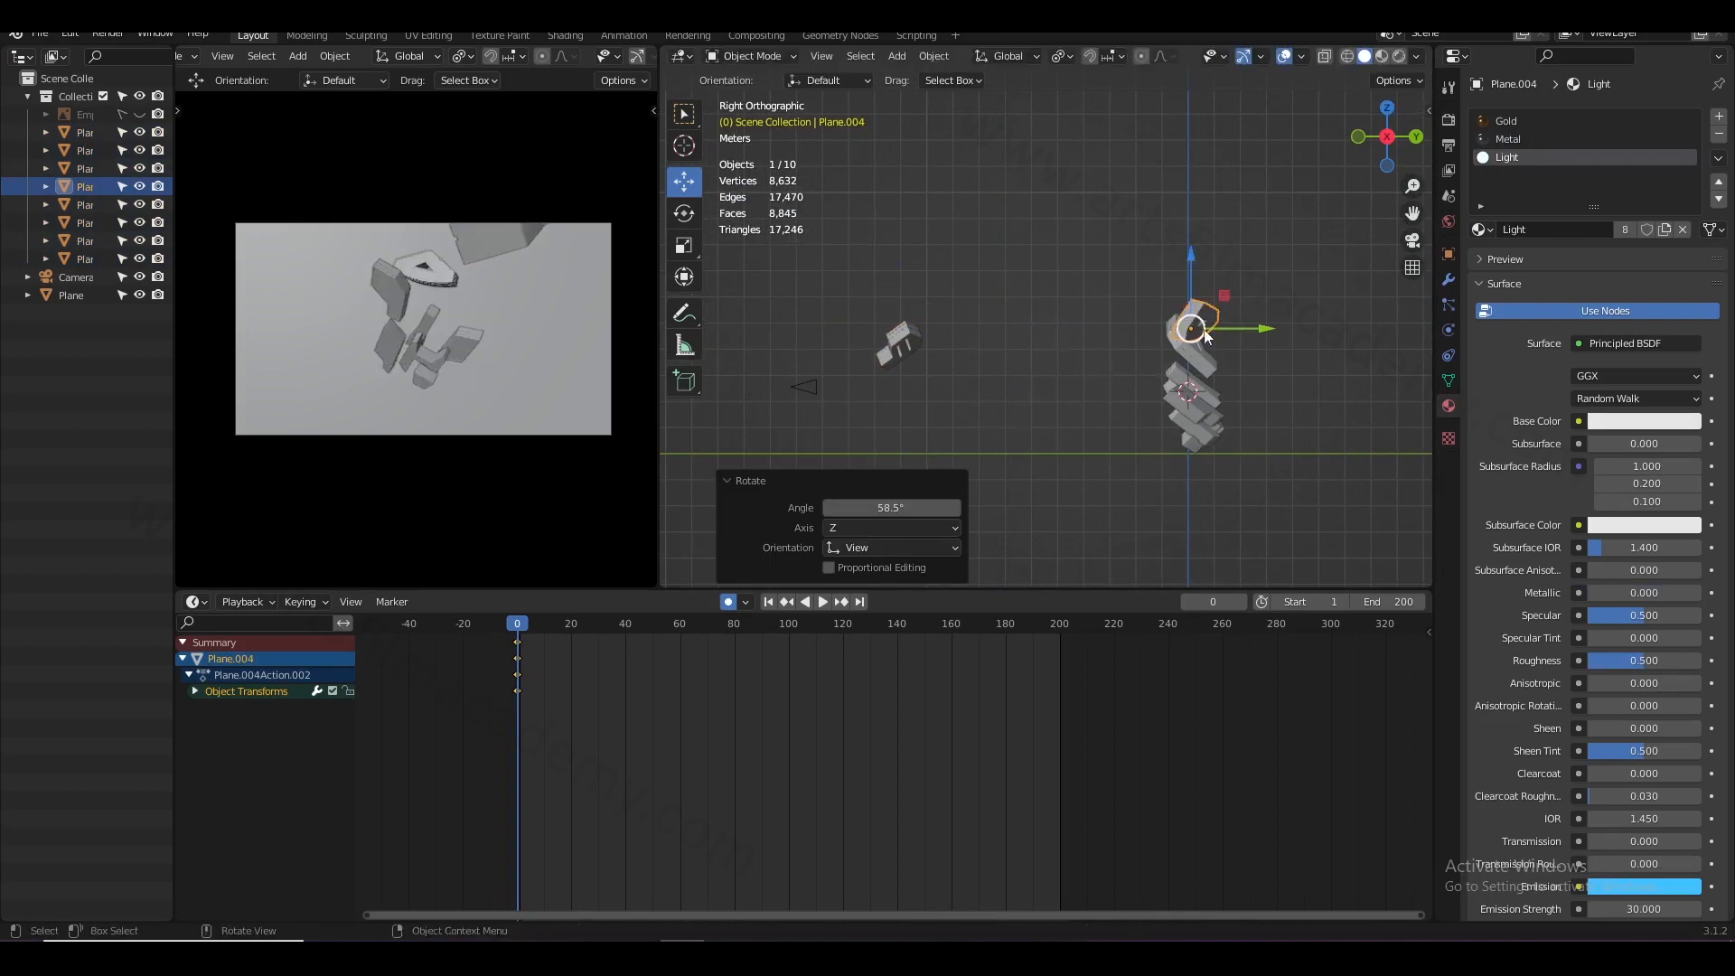
left_click_drag(1266, 330, 1040, 327)
left_click_drag(973, 261, 977, 332)
key("r")
left_click(1140, 397)
key("g")
key("y")
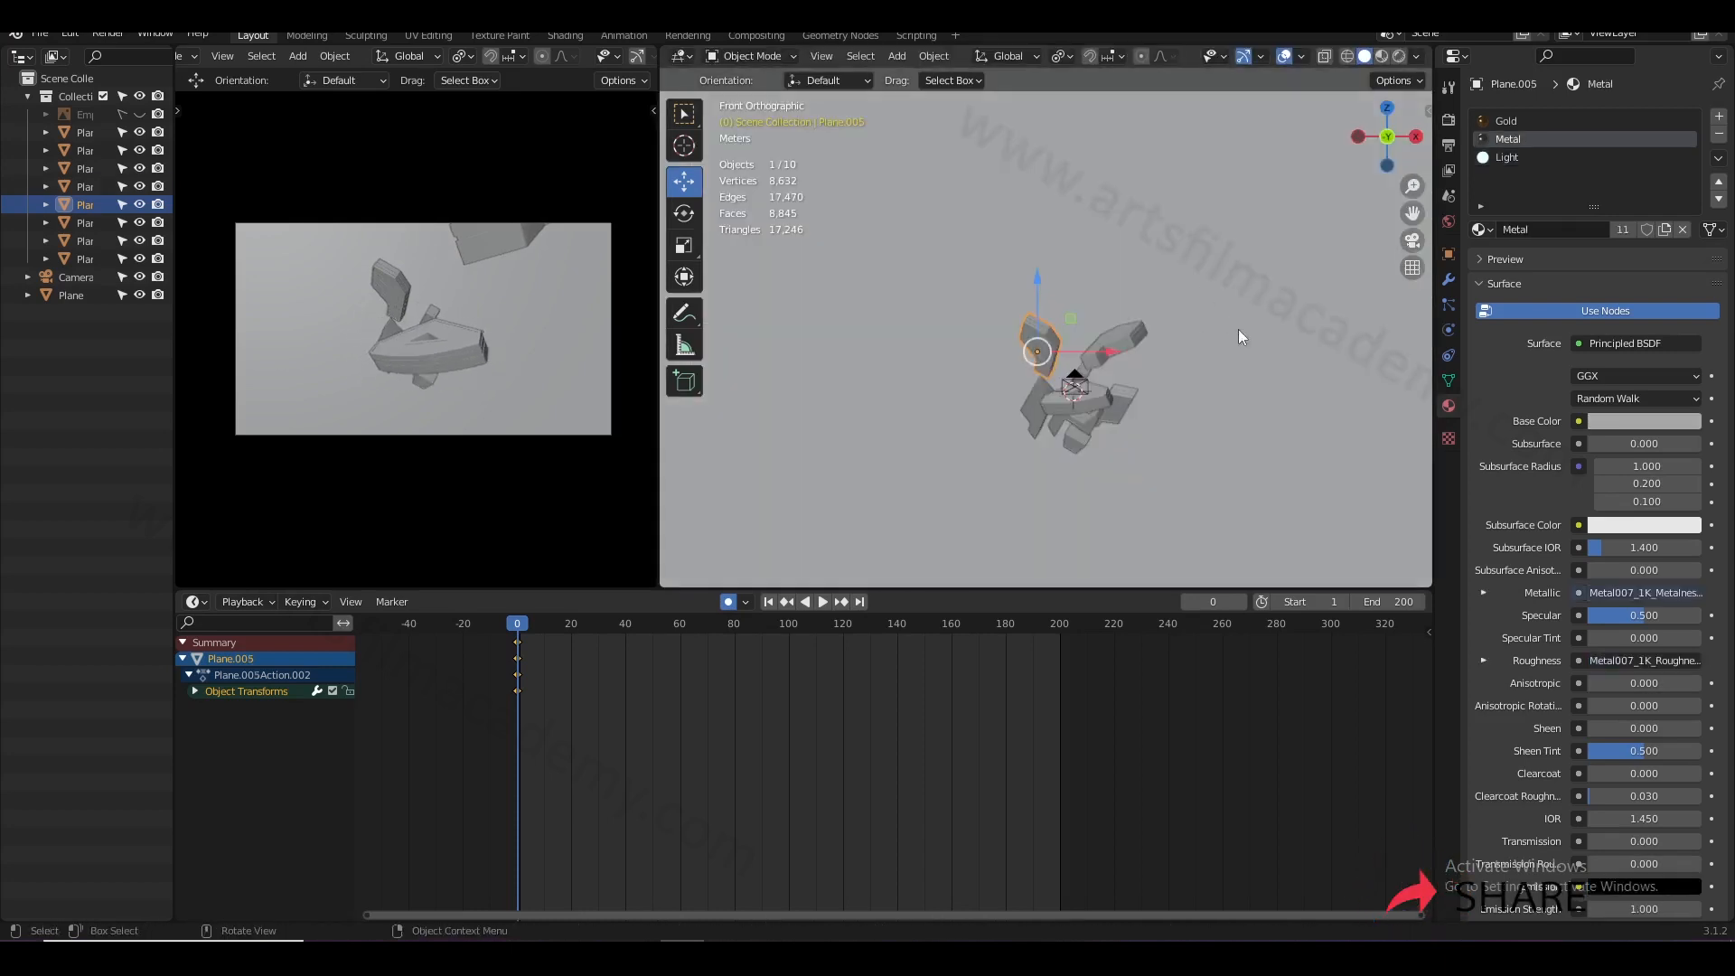
- Rotate the Plane.005 piece about -220° and once more in the front view, reposition it, and move it about -11.5 m along Y
key("r")
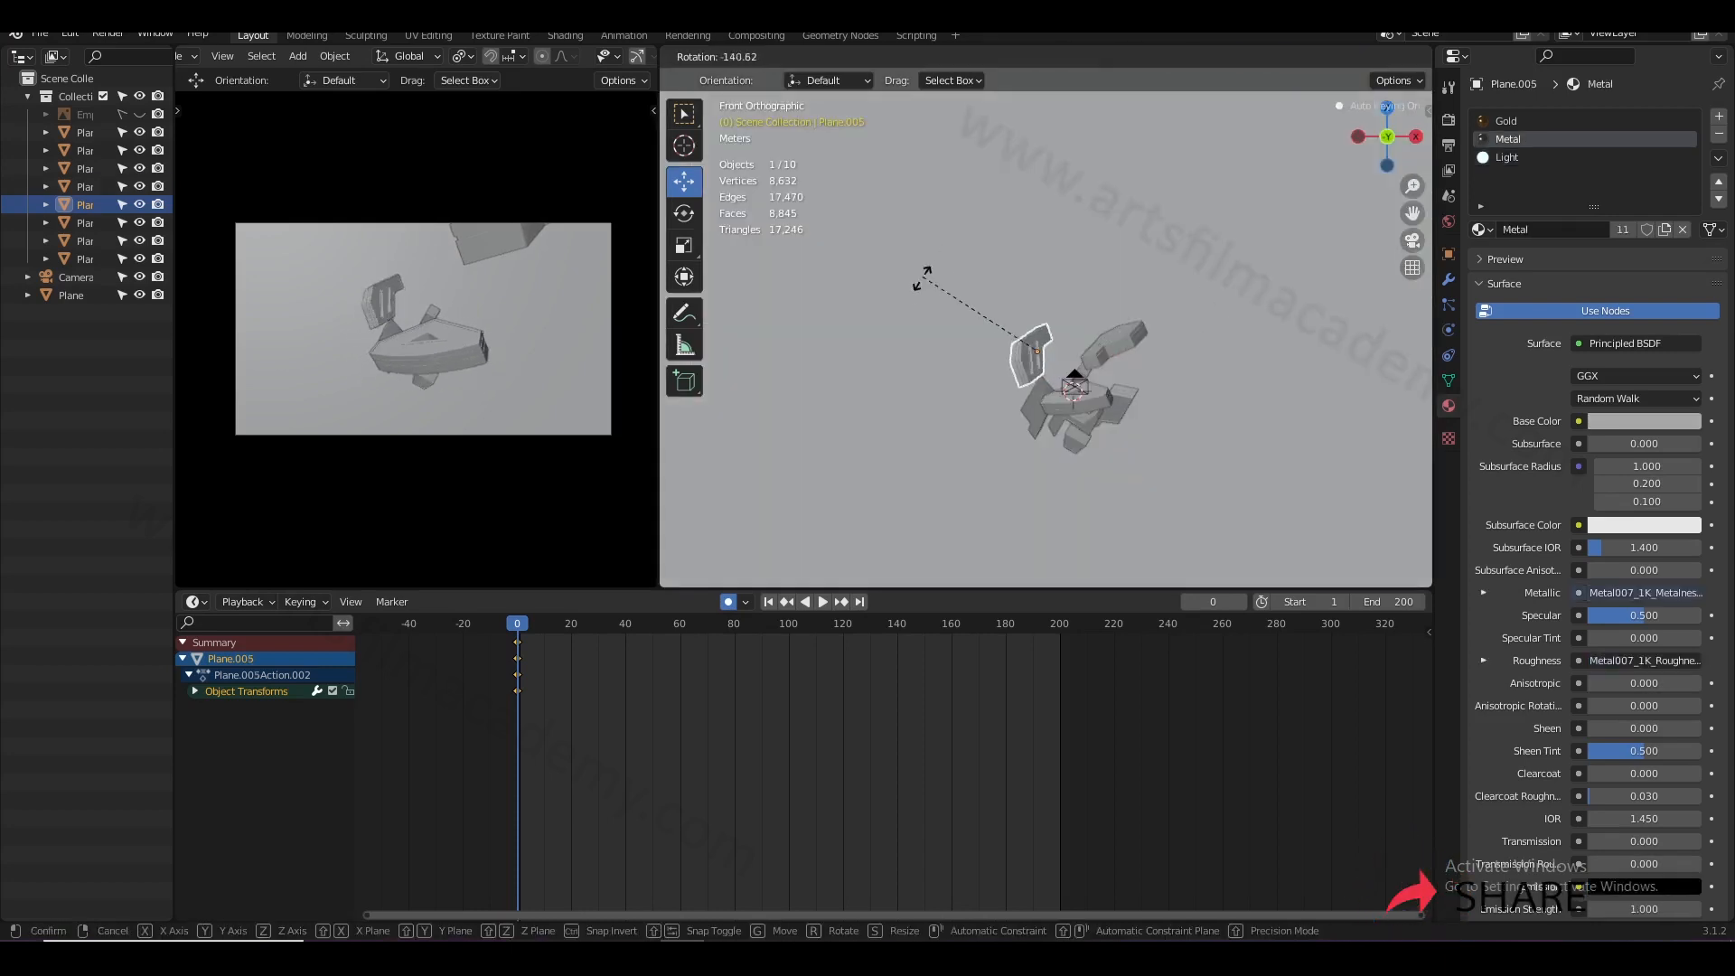
left_click(889, 470)
key("r")
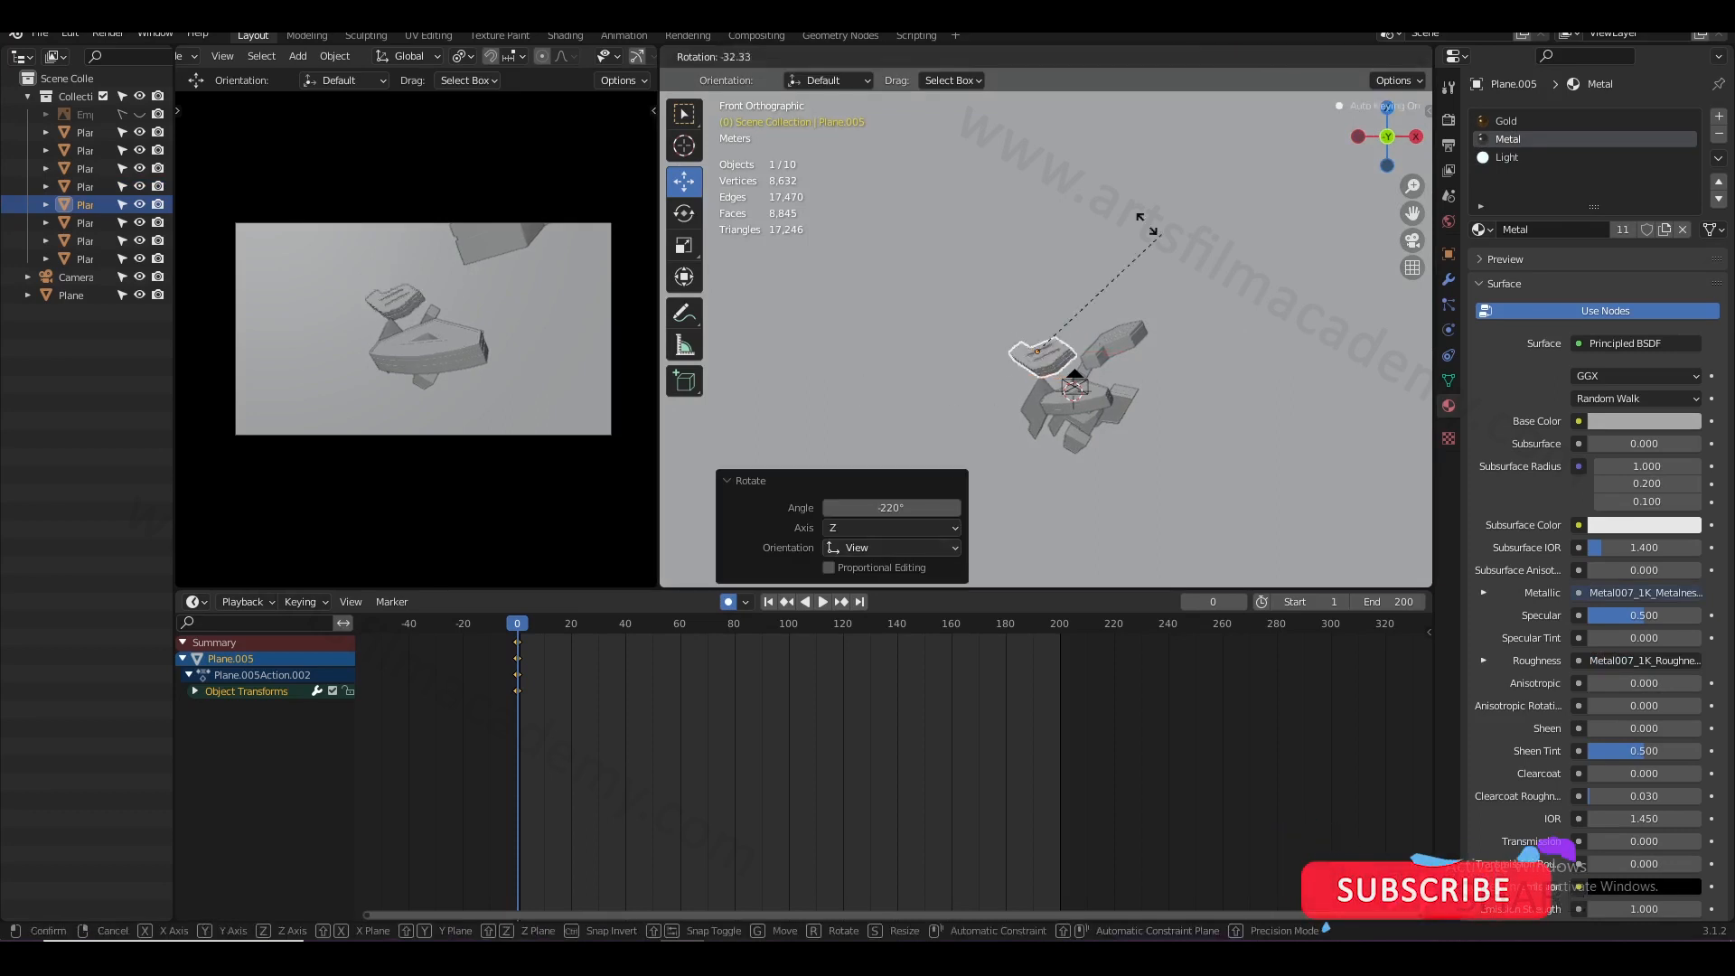
left_click(1061, 230)
key("g")
left_click(1032, 370)
key("KP_7")
left_click_drag(1017, 170, 1062, 362)
- Move the leftmost piece of the remaining logo cluster along Y toward the camera and rotate it in the top view
scroll(1061, 361, "up", 2)
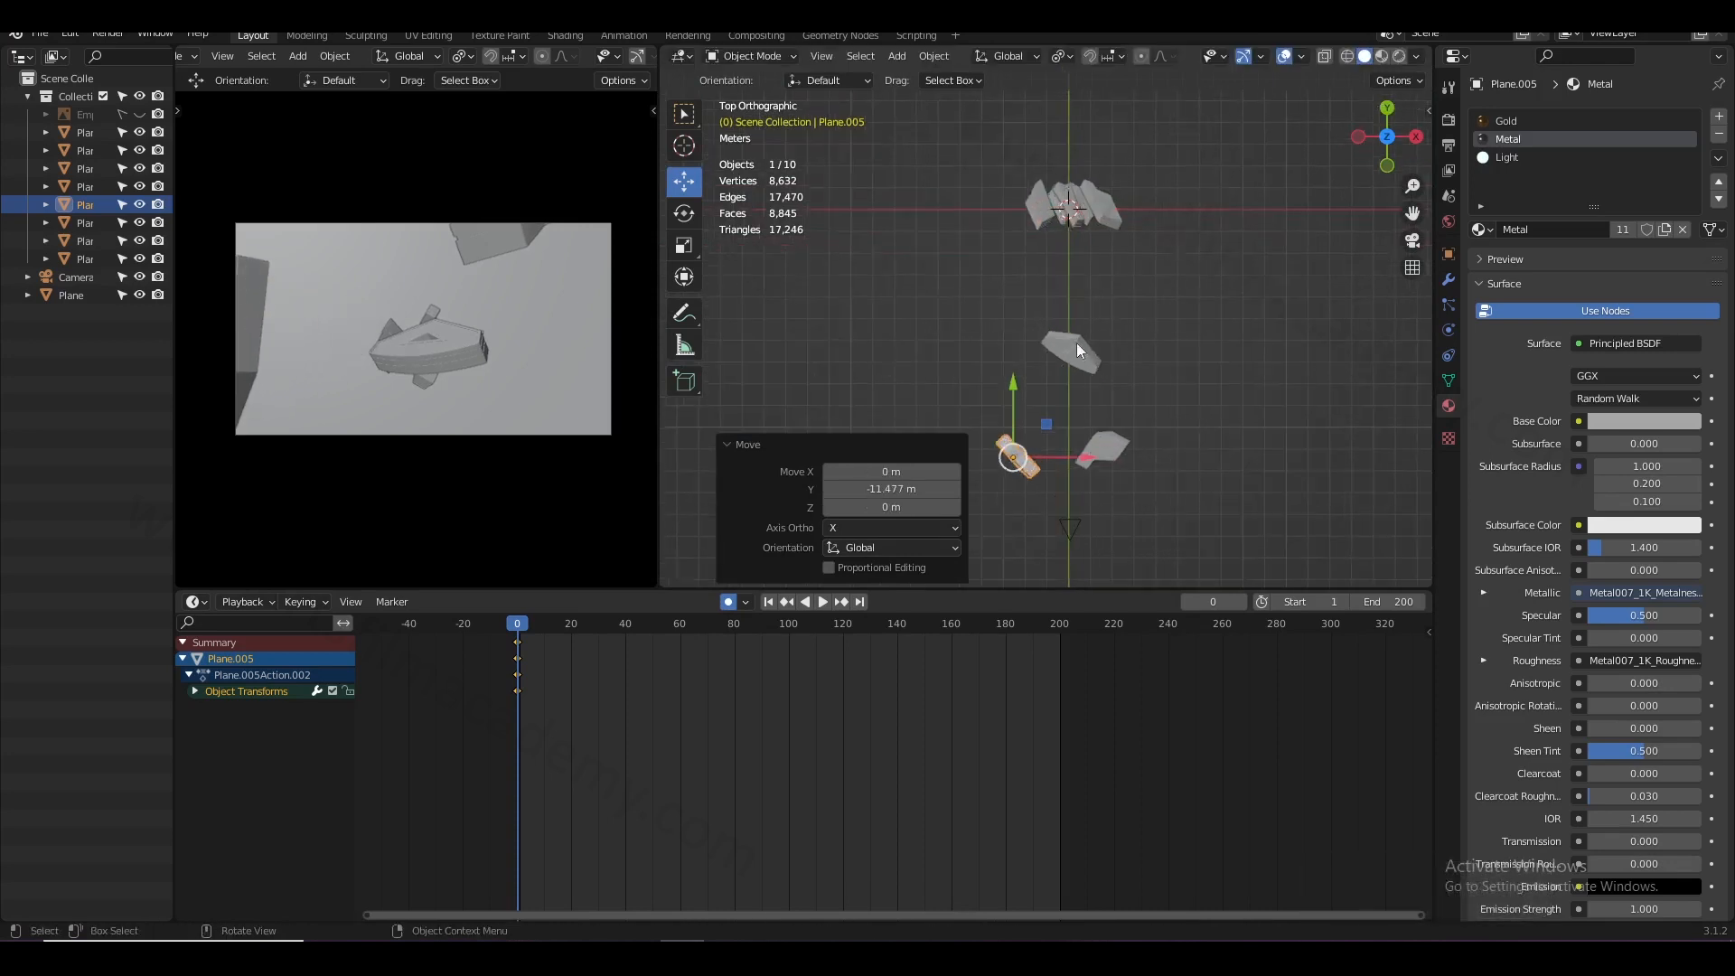
left_click(1035, 209)
scroll(1039, 208, "down", 2)
left_click_drag(1076, 213, 1116, 414)
key("r")
left_click(1221, 488)
- Move two more pieces from the logo cluster along Y toward the camera in the top view, rotating the first one
left_click(1086, 256)
scroll(1090, 251, "down", 2)
left_click_drag(1073, 208, 1093, 464)
key("r")
left_click(1205, 477)
left_click(1058, 271)
left_click_drag(1093, 236, 1100, 435)
- Move the Plane.001 piece about -12.45 m along Y in the right side view, and shift it further toward the camera
key("KP_3")
scroll(1116, 388, "up", 3)
left_click(1157, 404)
middle_click_drag(1158, 404, 1256, 386, "shift")
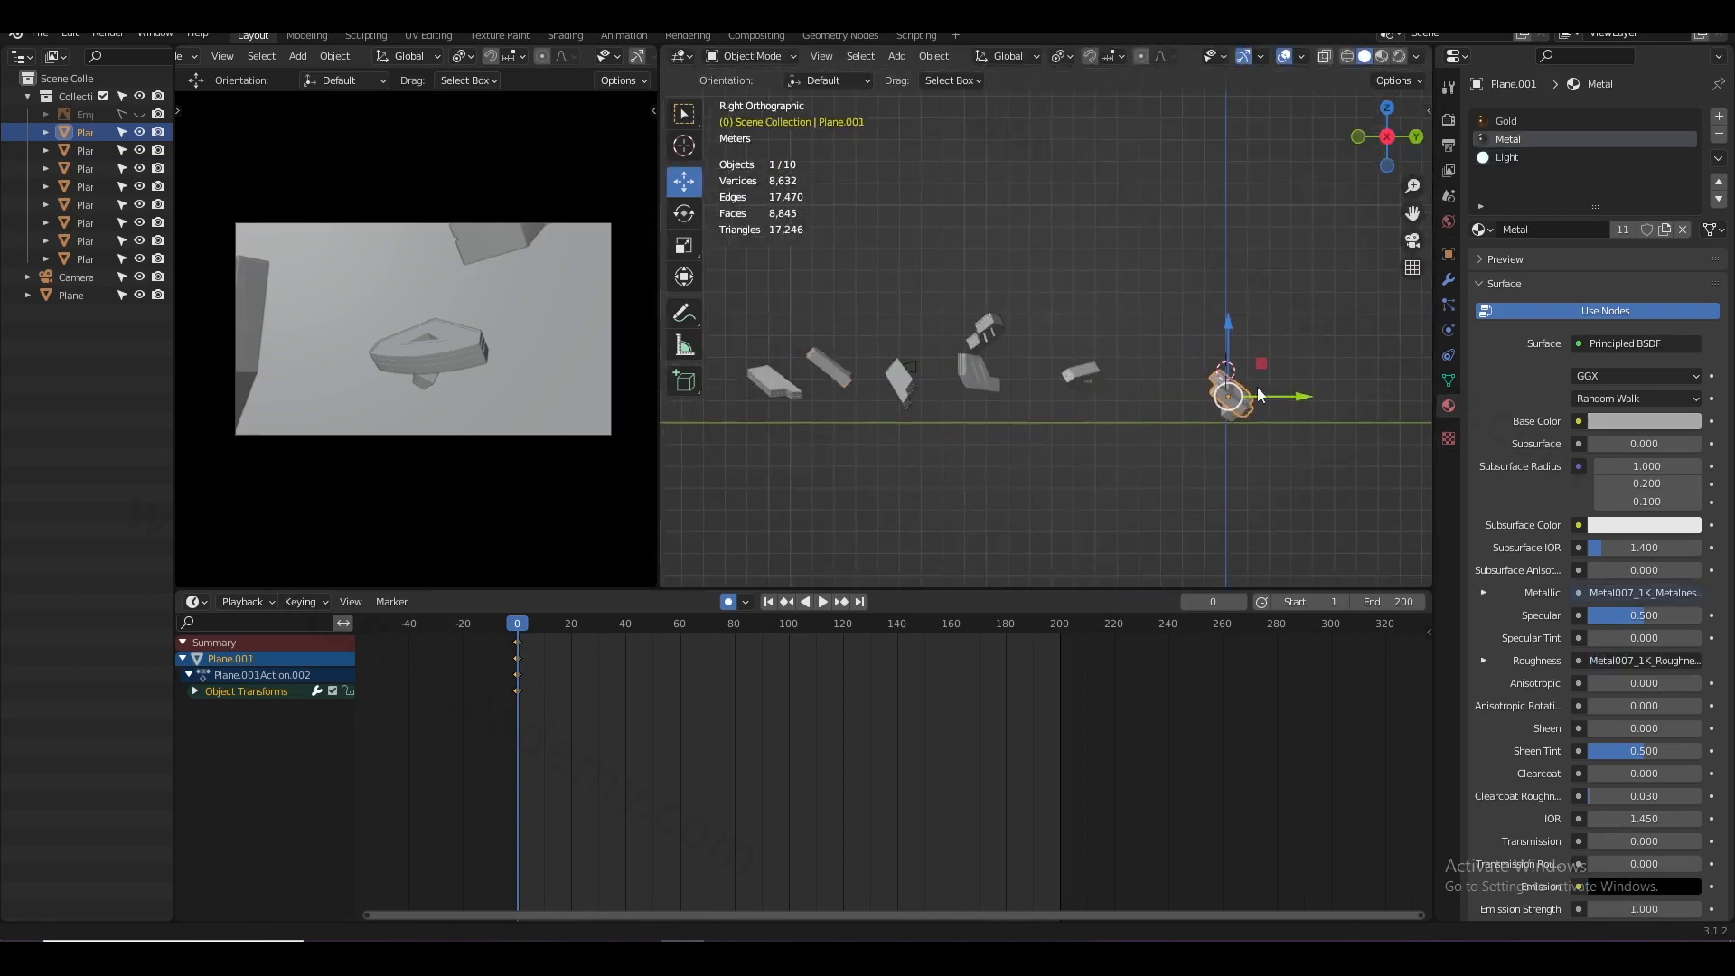
key("g")
left_click(1017, 404)
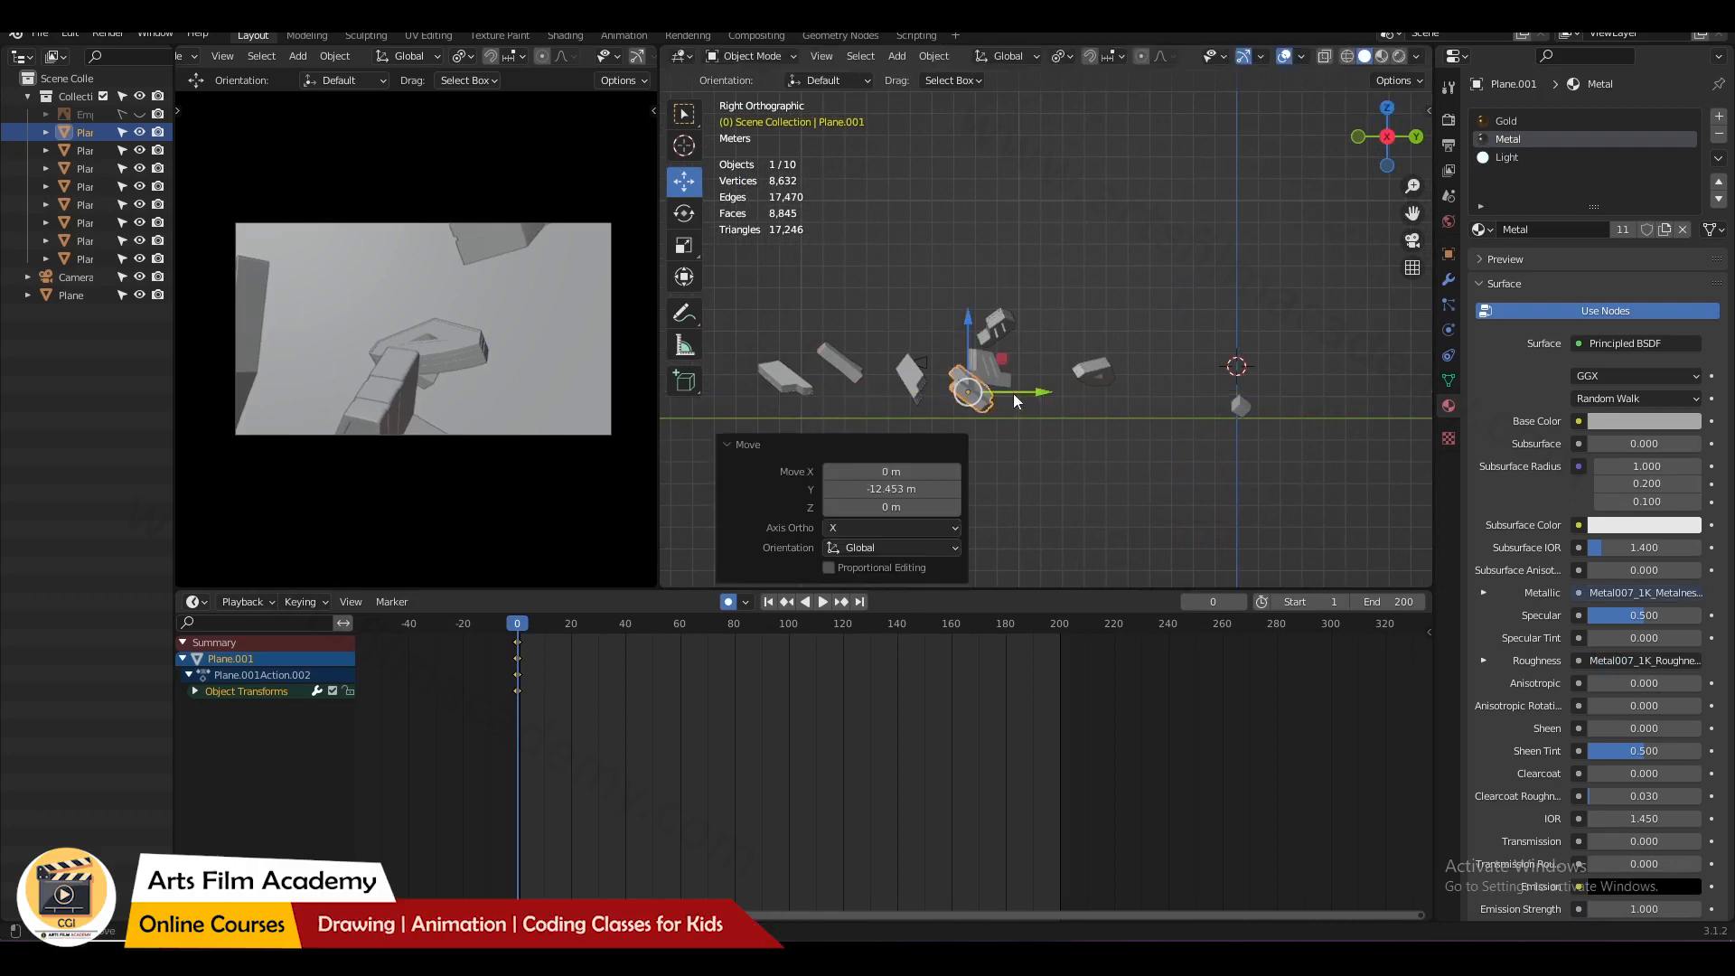
left_click_drag(1005, 366, 908, 357)
- Move the last remaining piece, Plane.002, about -24.74 m along Y and deselect it
left_click(1238, 406)
left_click_drag(1289, 408, 747, 441)
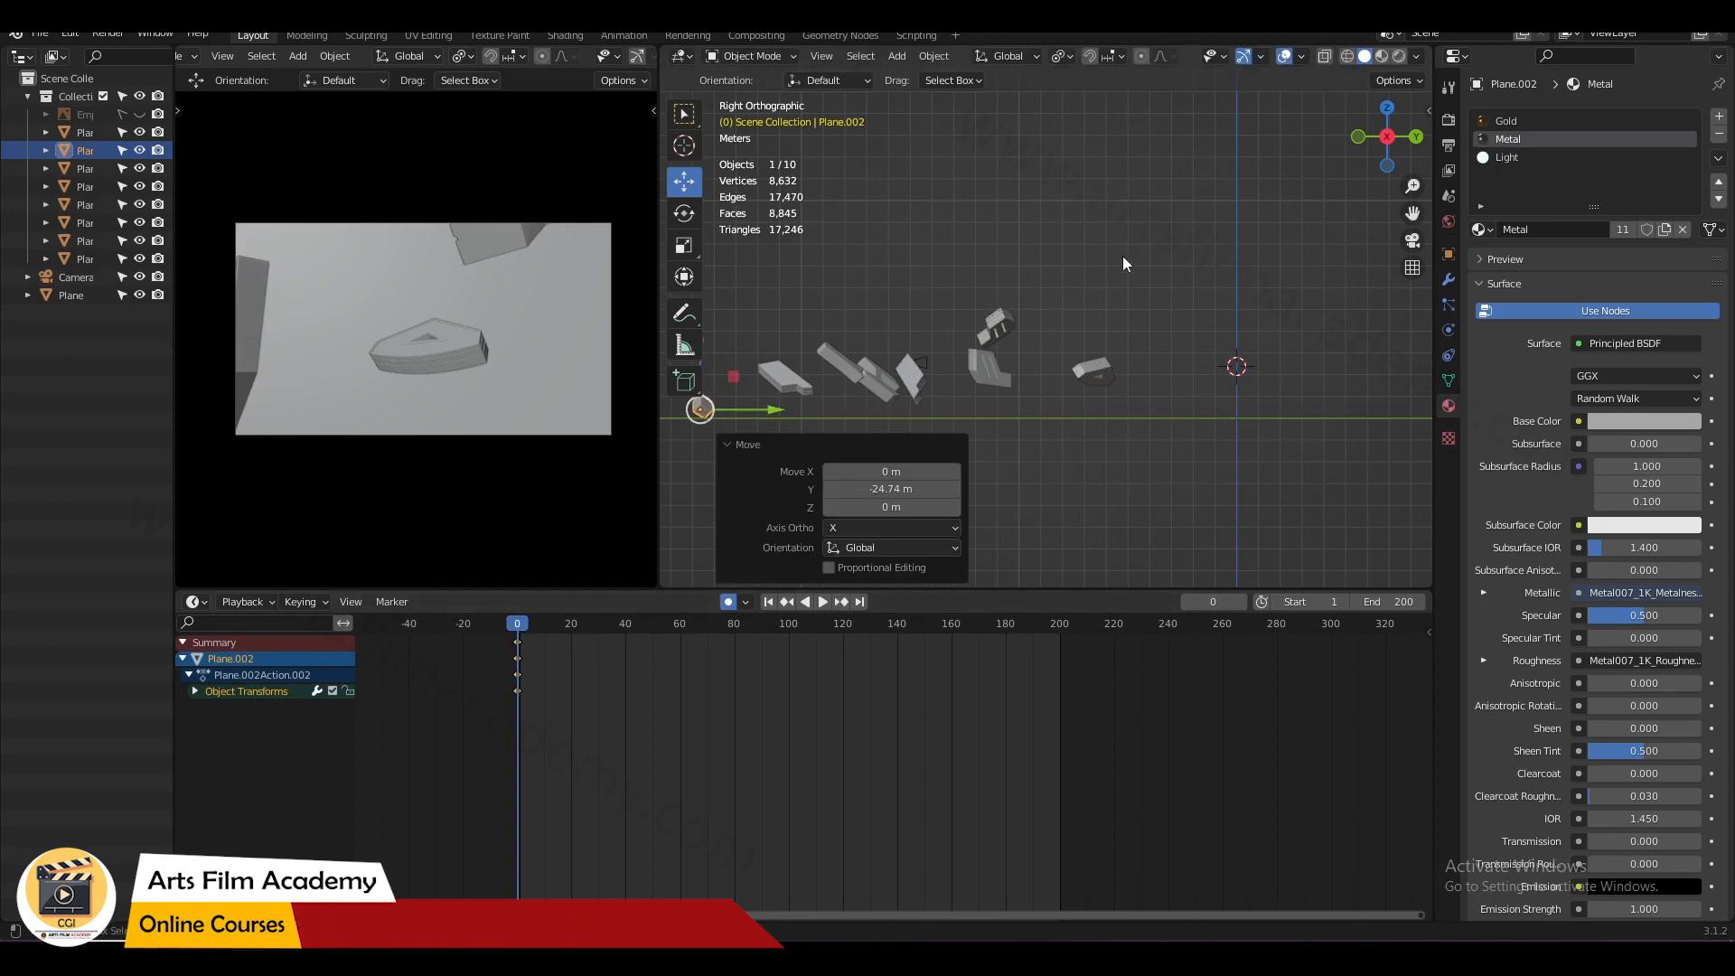
left_click(1122, 262)
- Key the camera about 3.3 m closer to the logo at frame 1, and pulled back away from it at frame 60
left_click(925, 360)
left_click_drag(1009, 377, 1085, 366)
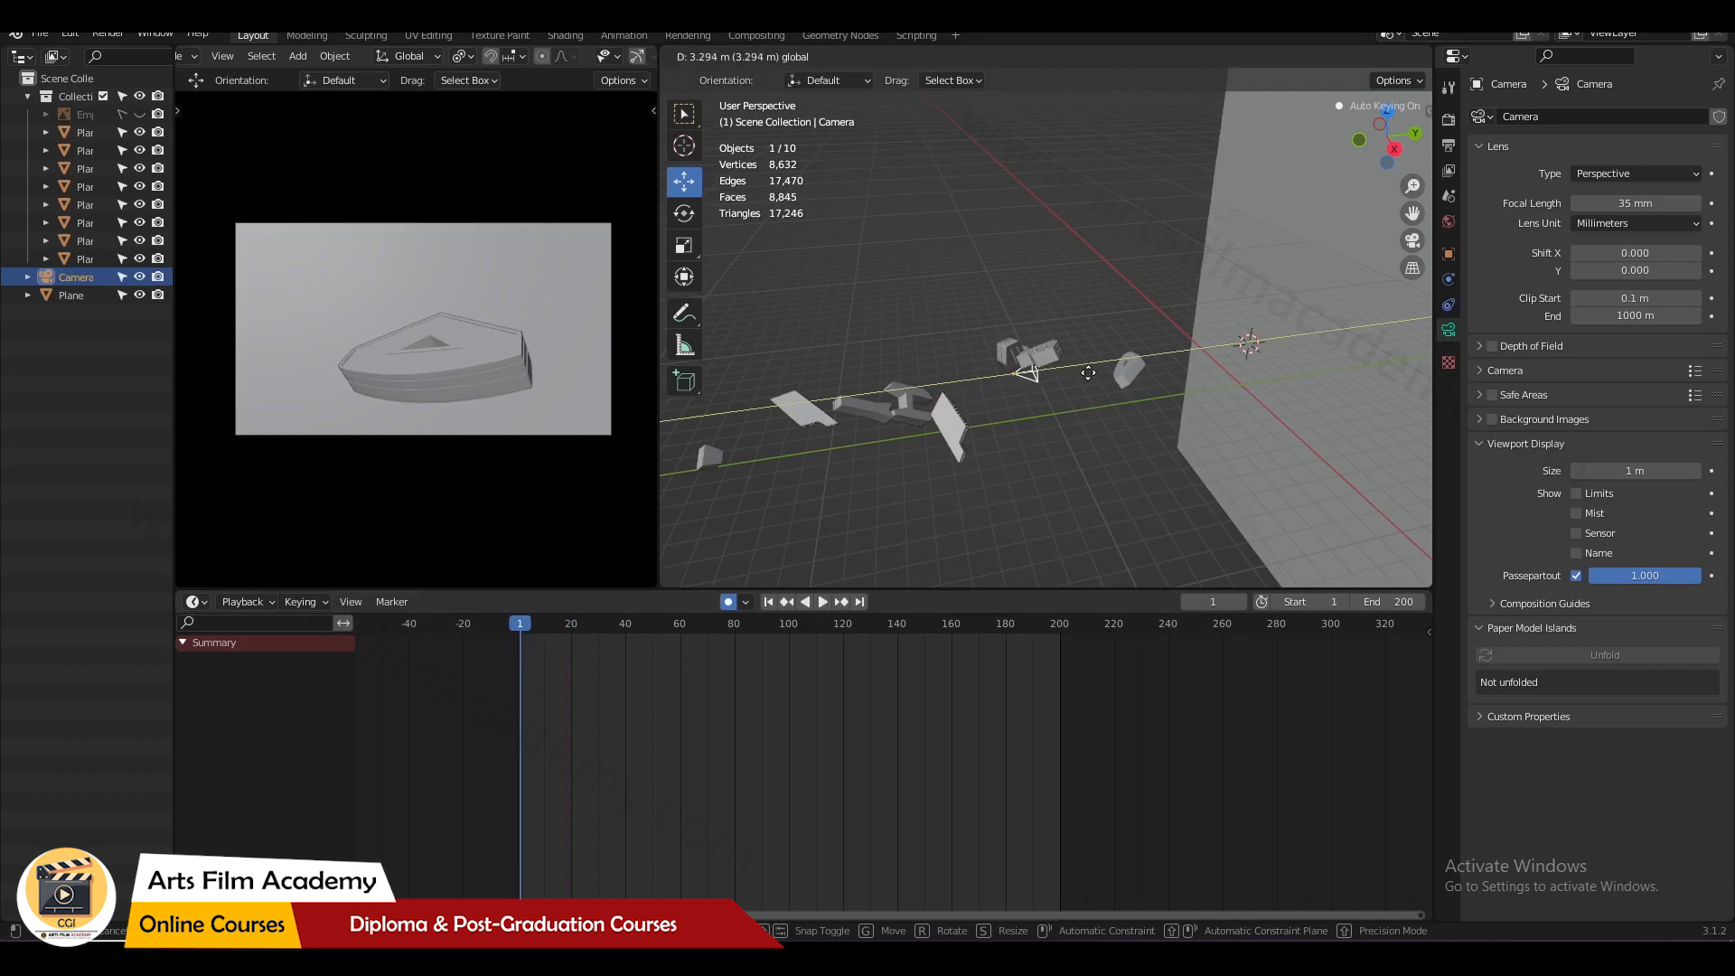
left_click_drag(691, 624, 676, 636)
left_click_drag(1070, 369, 915, 415)
- Play the camera move from the first frame and scrub to frame 73 to check it
mouse_move(692, 642)
left_mouse_down()
mouse_move(647, 624)
mouse_move(547, 647)
mouse_move(656, 643)
mouse_move(681, 660)
left_mouse_up()
left_click(768, 601)
left_click(818, 601)
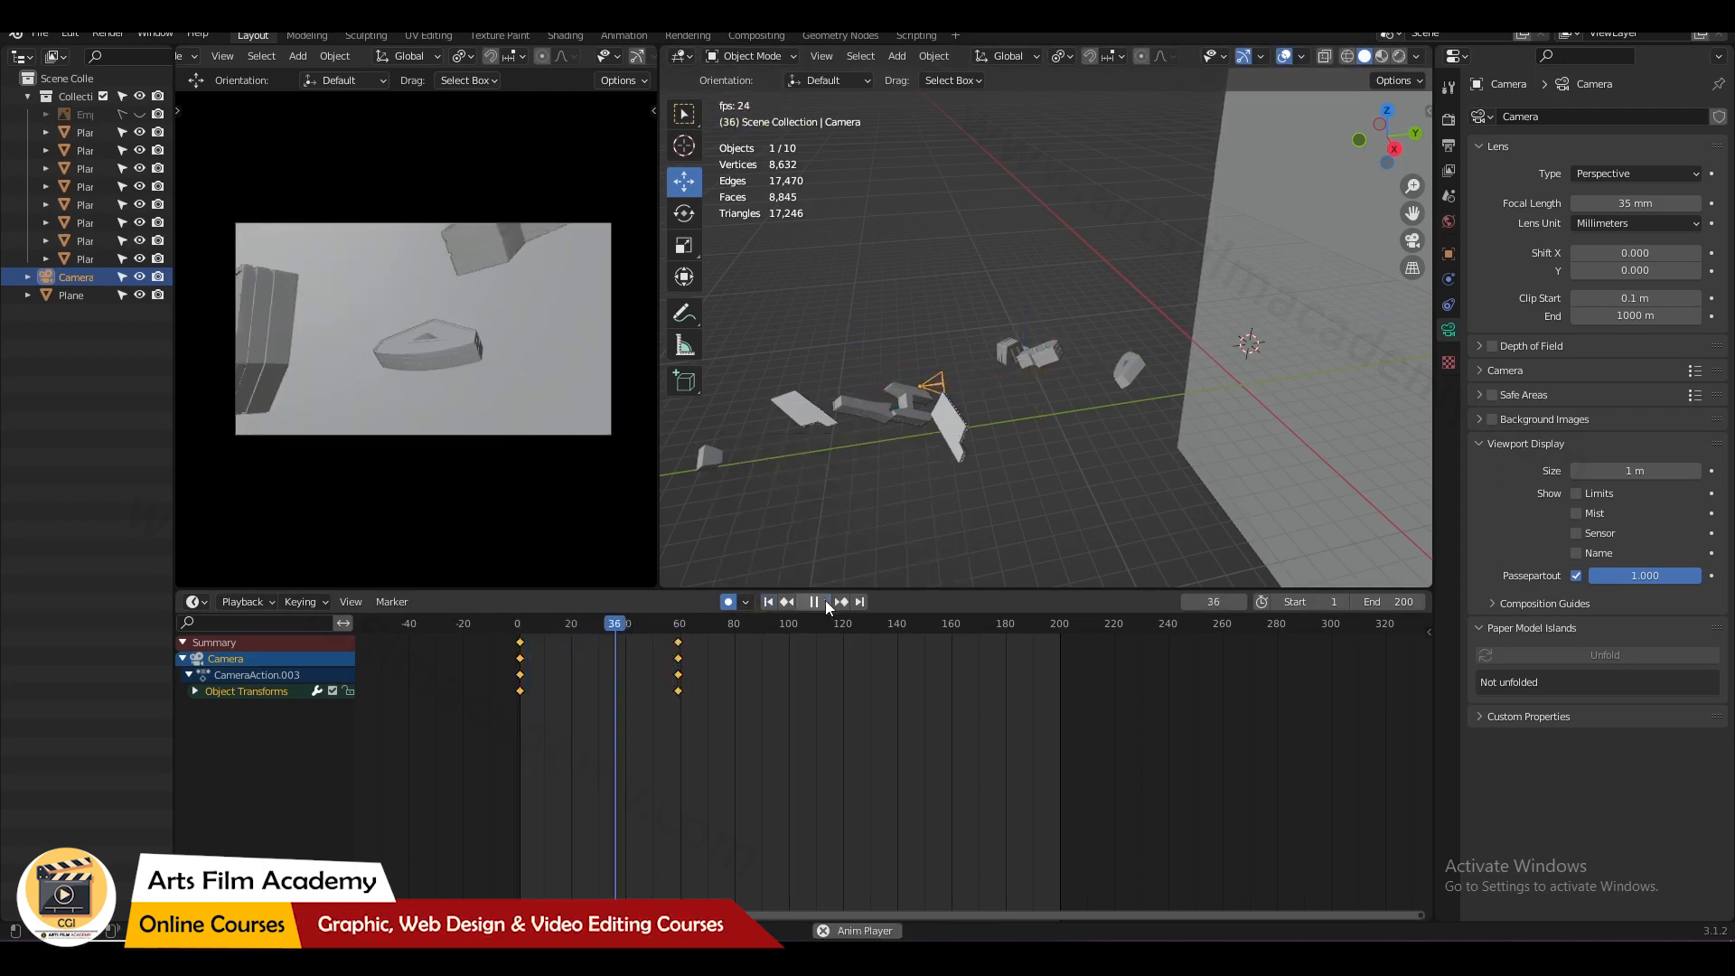
left_click(826, 600)
left_click_drag(706, 628, 715, 674)
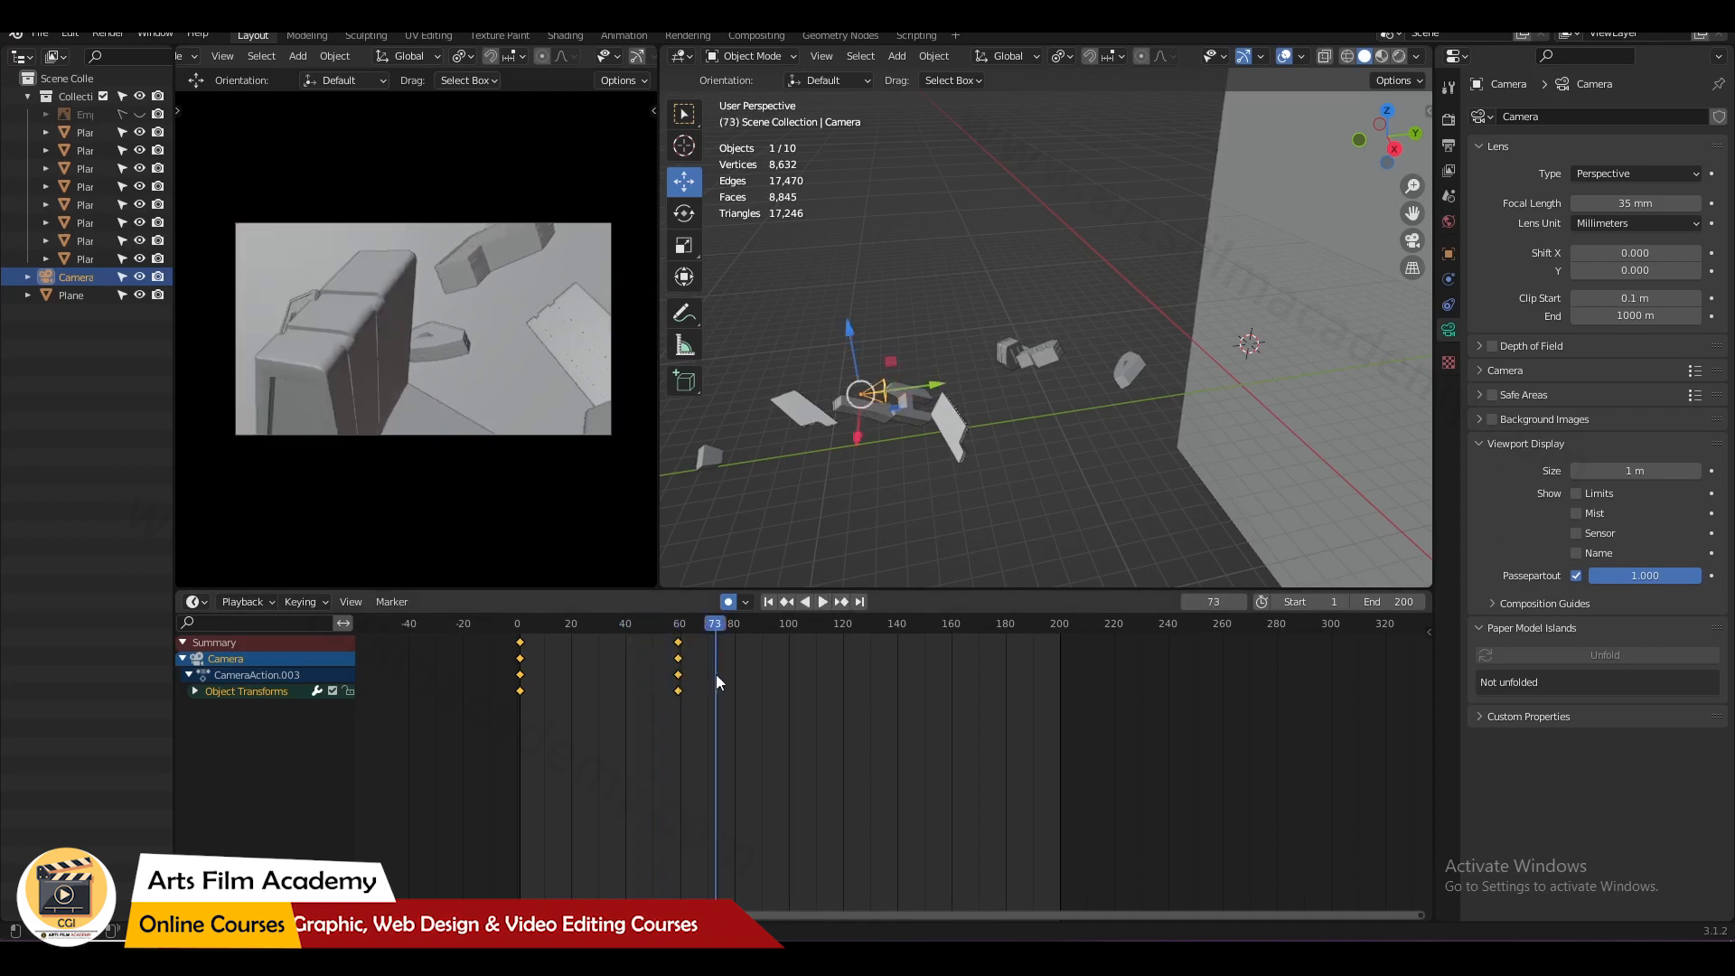
- Reselect the camera, go to frame 75 and save the file Logo_01.blend
left_click(869, 513)
left_click(869, 397)
mouse_move(709, 628)
left_mouse_down()
mouse_move(691, 633)
mouse_move(723, 654)
left_mouse_up()
key("ctrl+s")
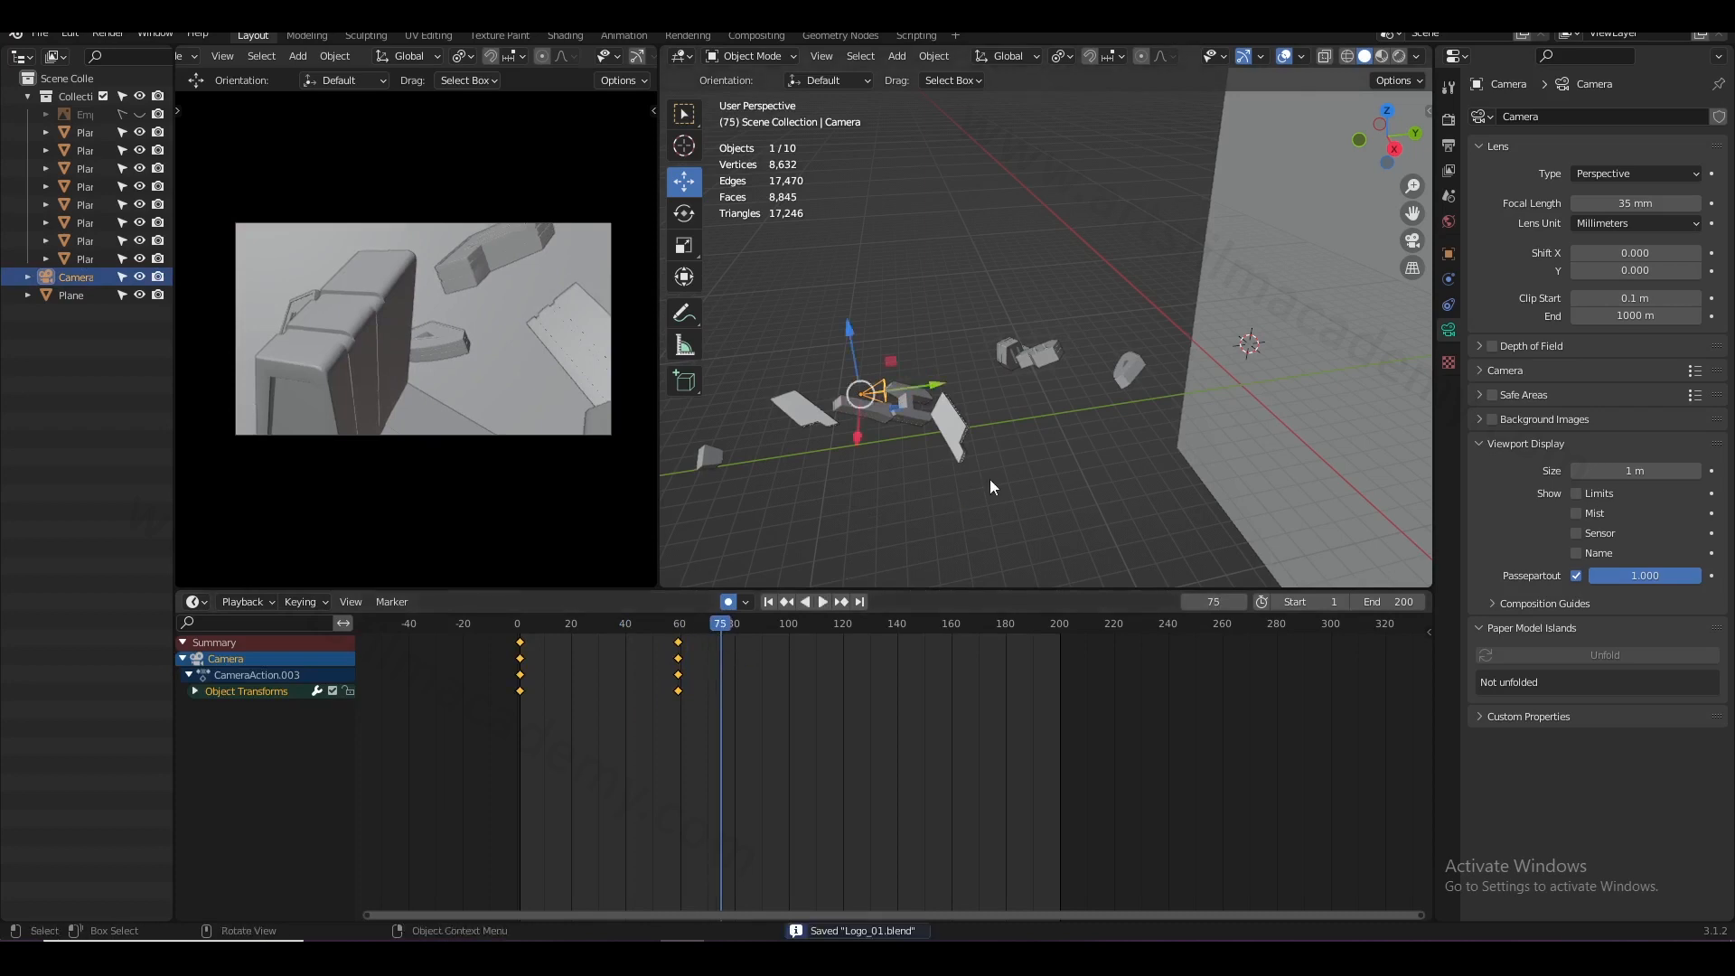
- Select all eight logo pieces and shift their starting keyframes from frame 0 to frame 60 in the enlarged dope sheet
left_click(989, 479)
left_click(947, 416)
left_click(898, 408, "shift")
left_click(860, 412, "shift")
left_click(811, 409, "shift")
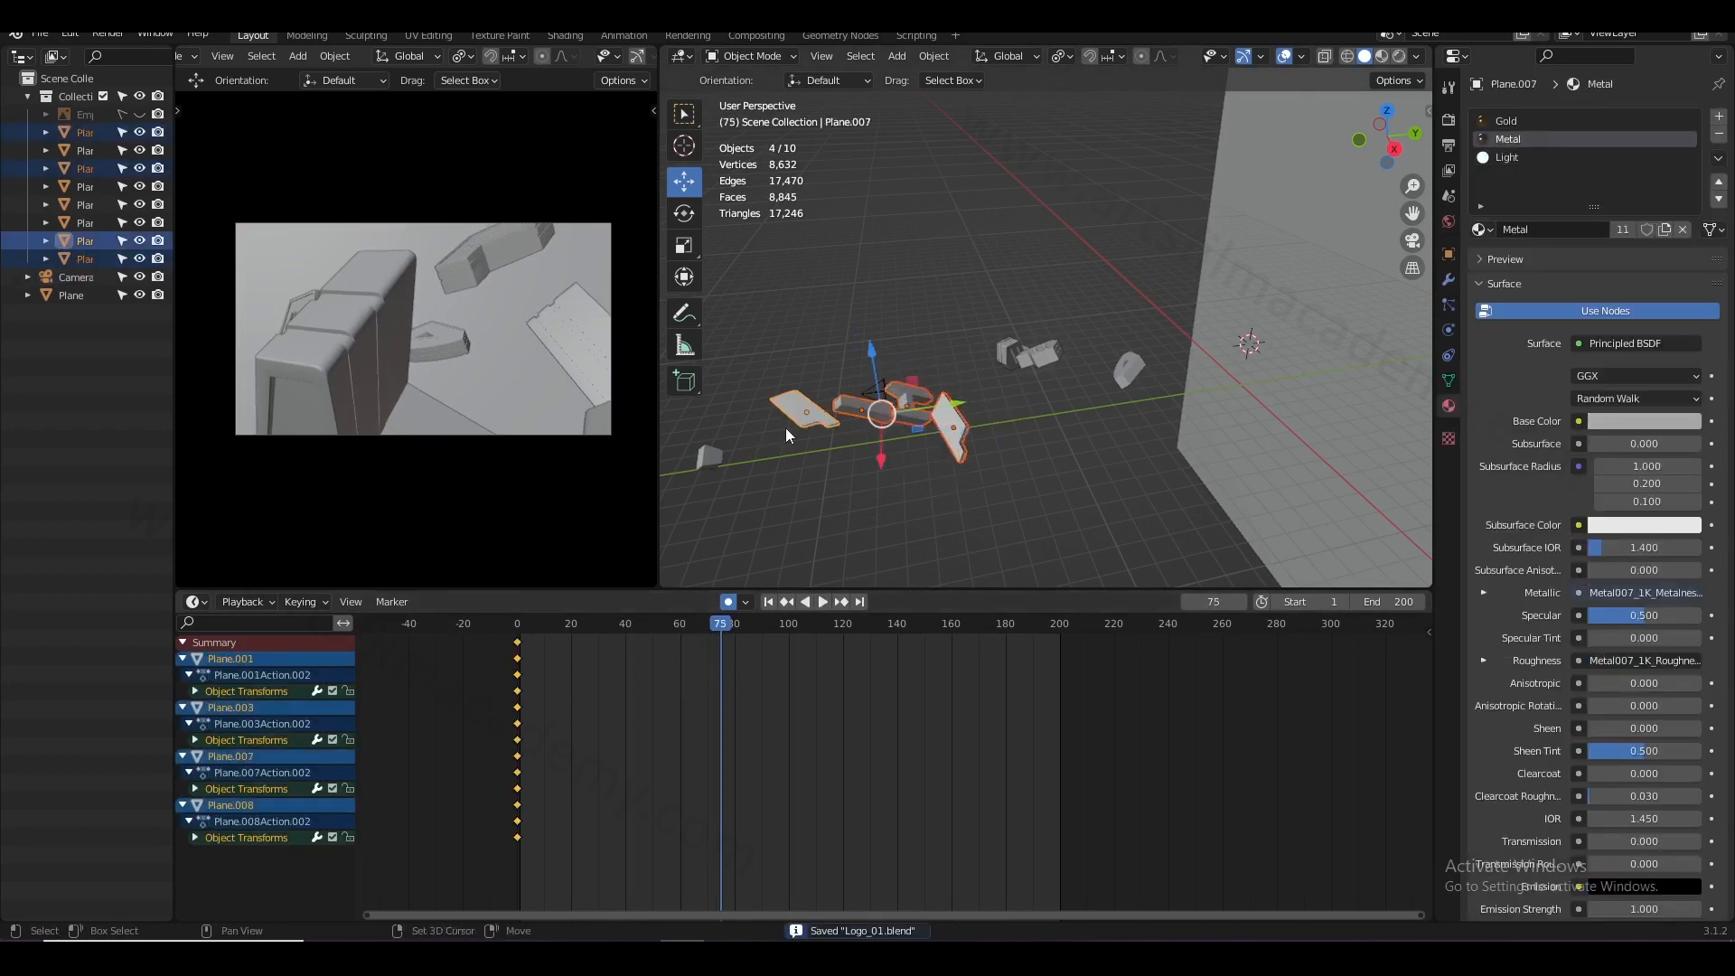
left_click(730, 457, "shift")
left_click_drag(995, 330, 1115, 435, "shift")
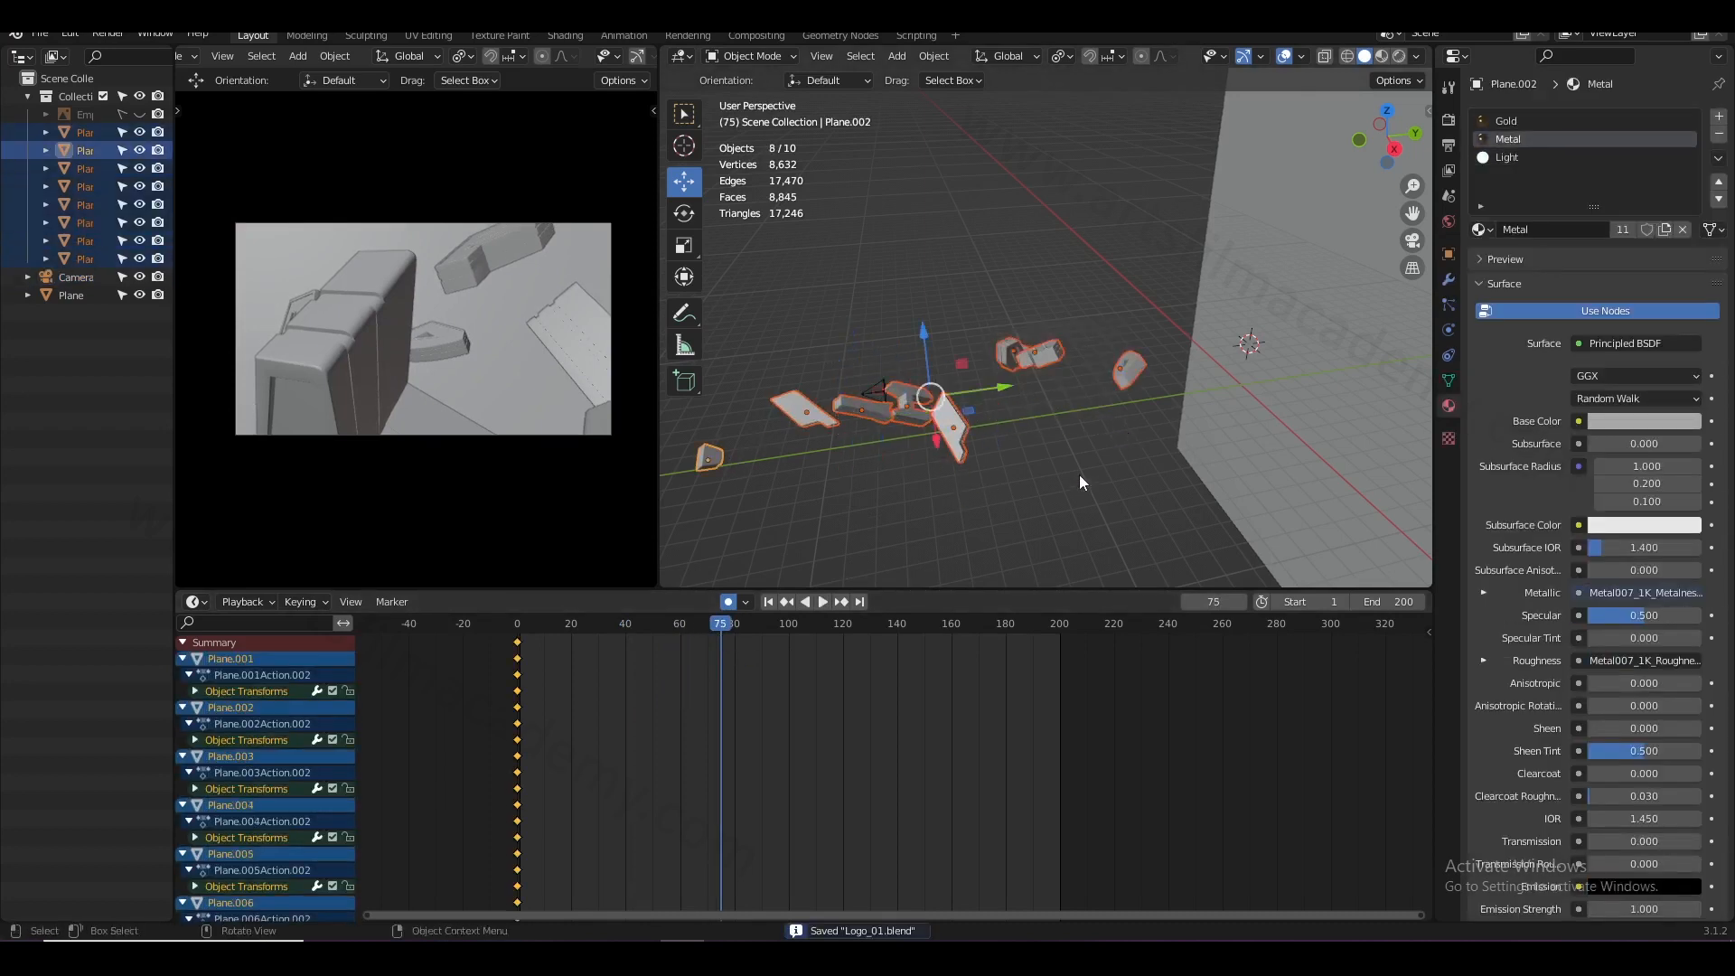
key("ctrl+space")
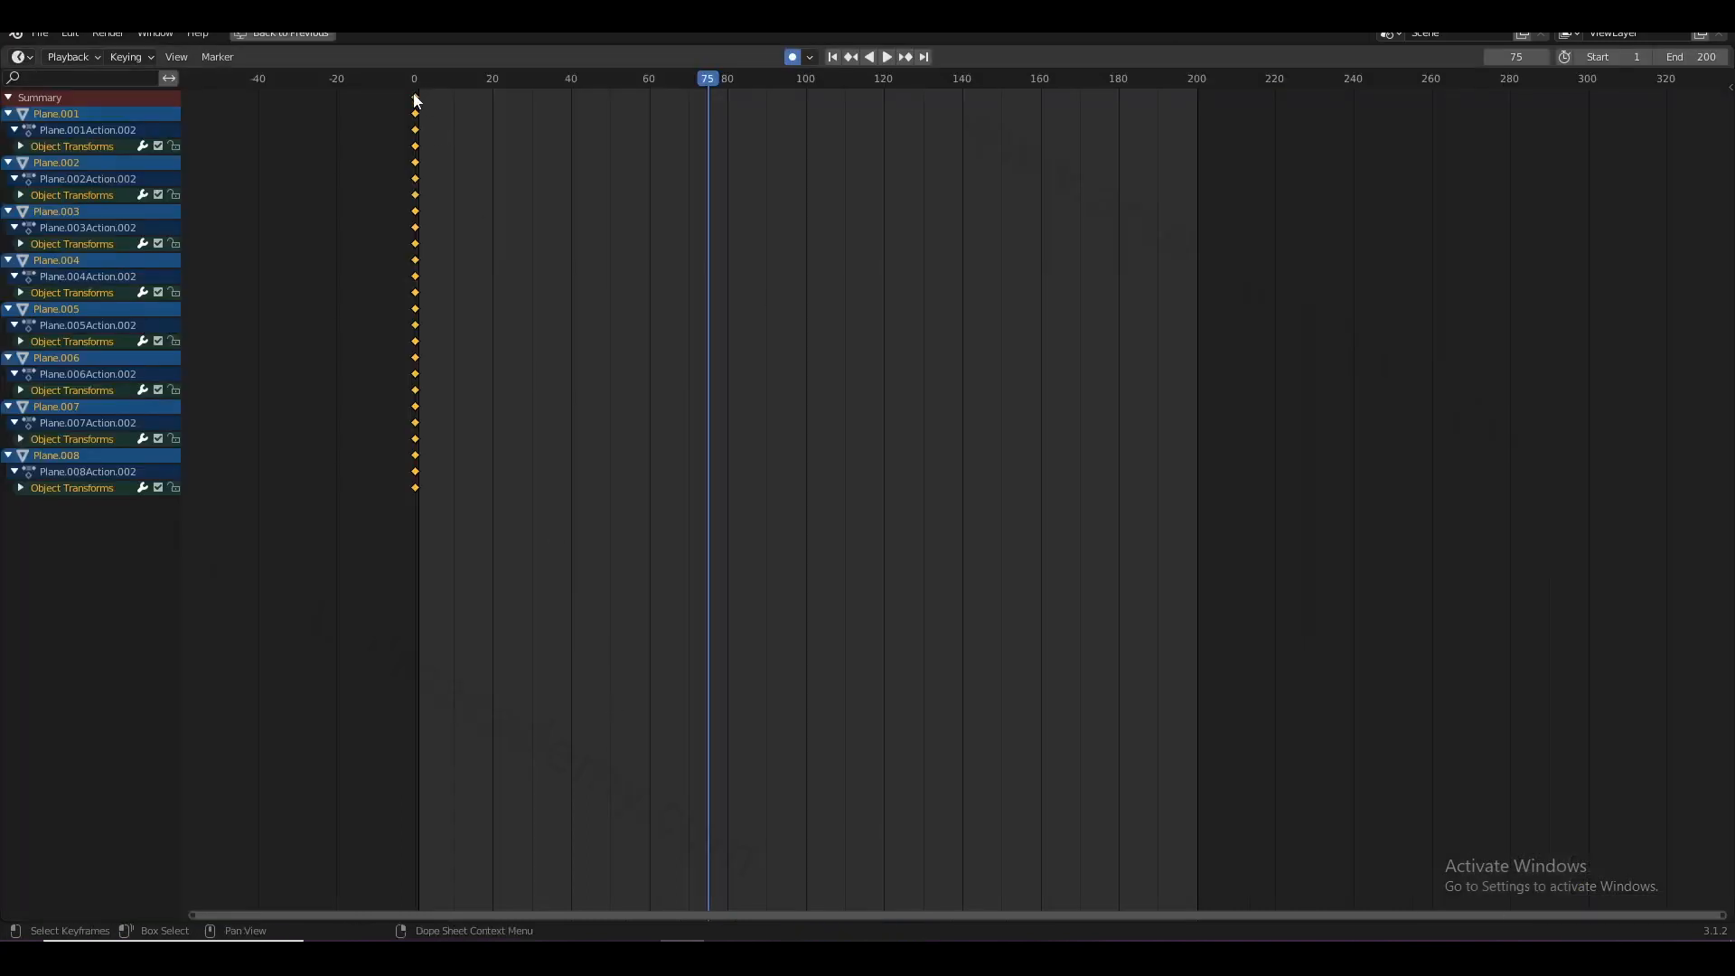
left_click_drag(417, 101, 504, 115)
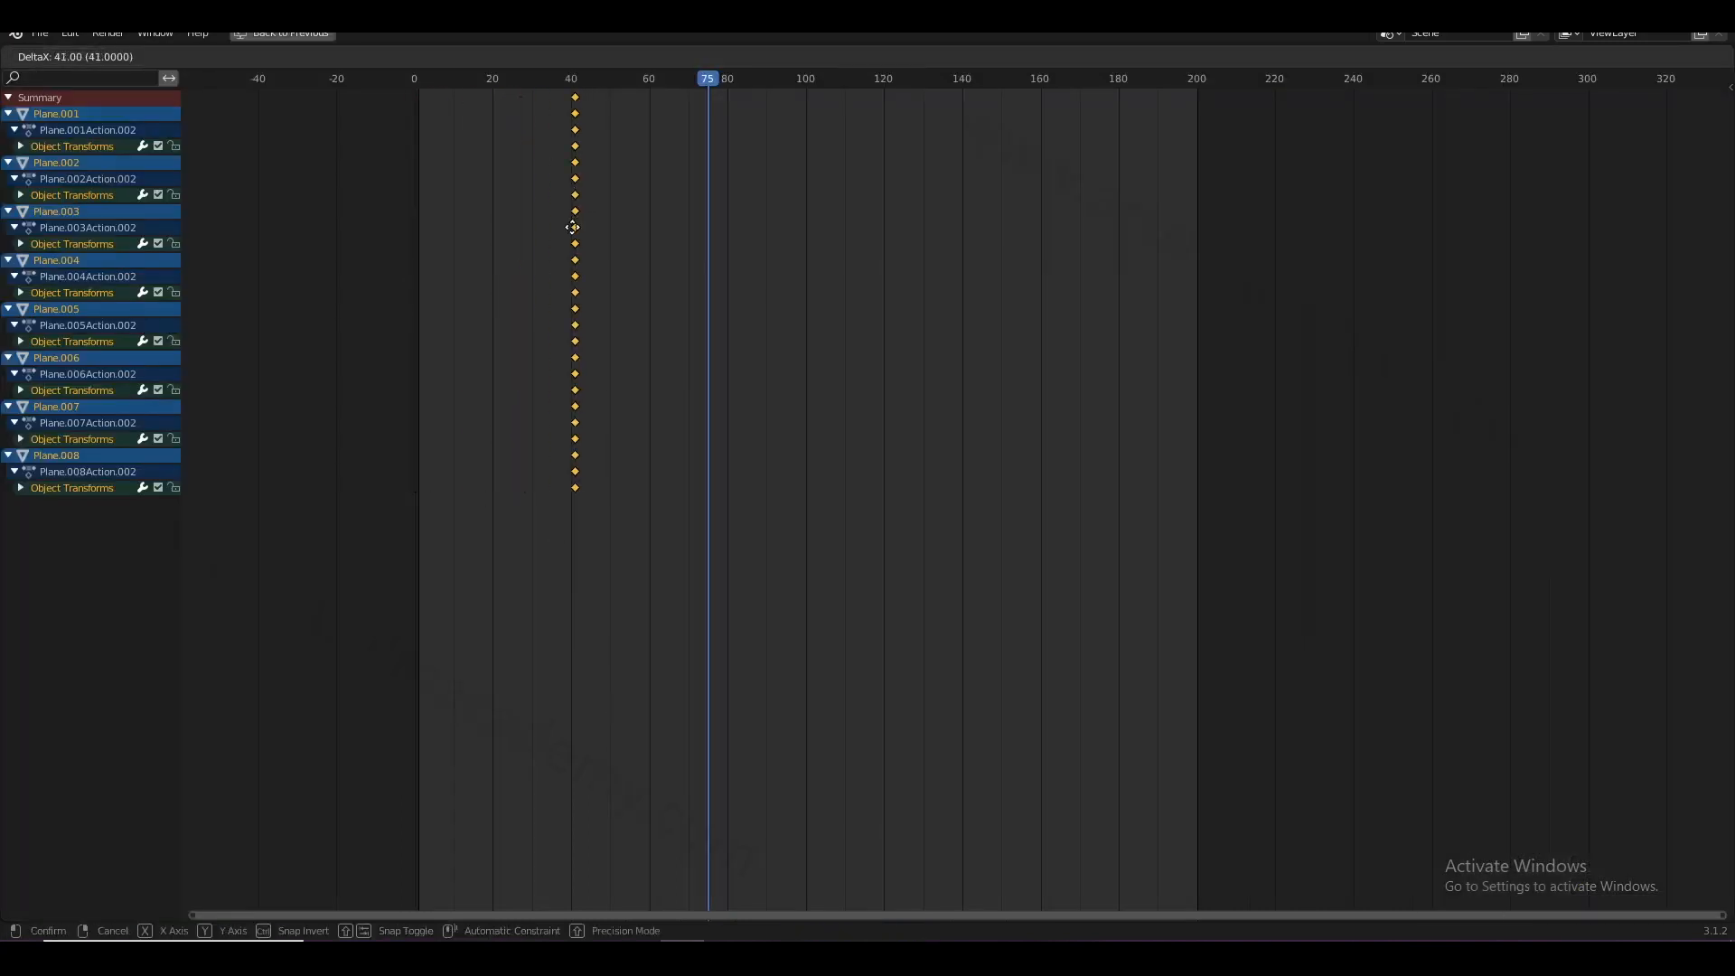
left_click_drag(572, 228, 577, 229)
key("Home")
key("ctrl+space")
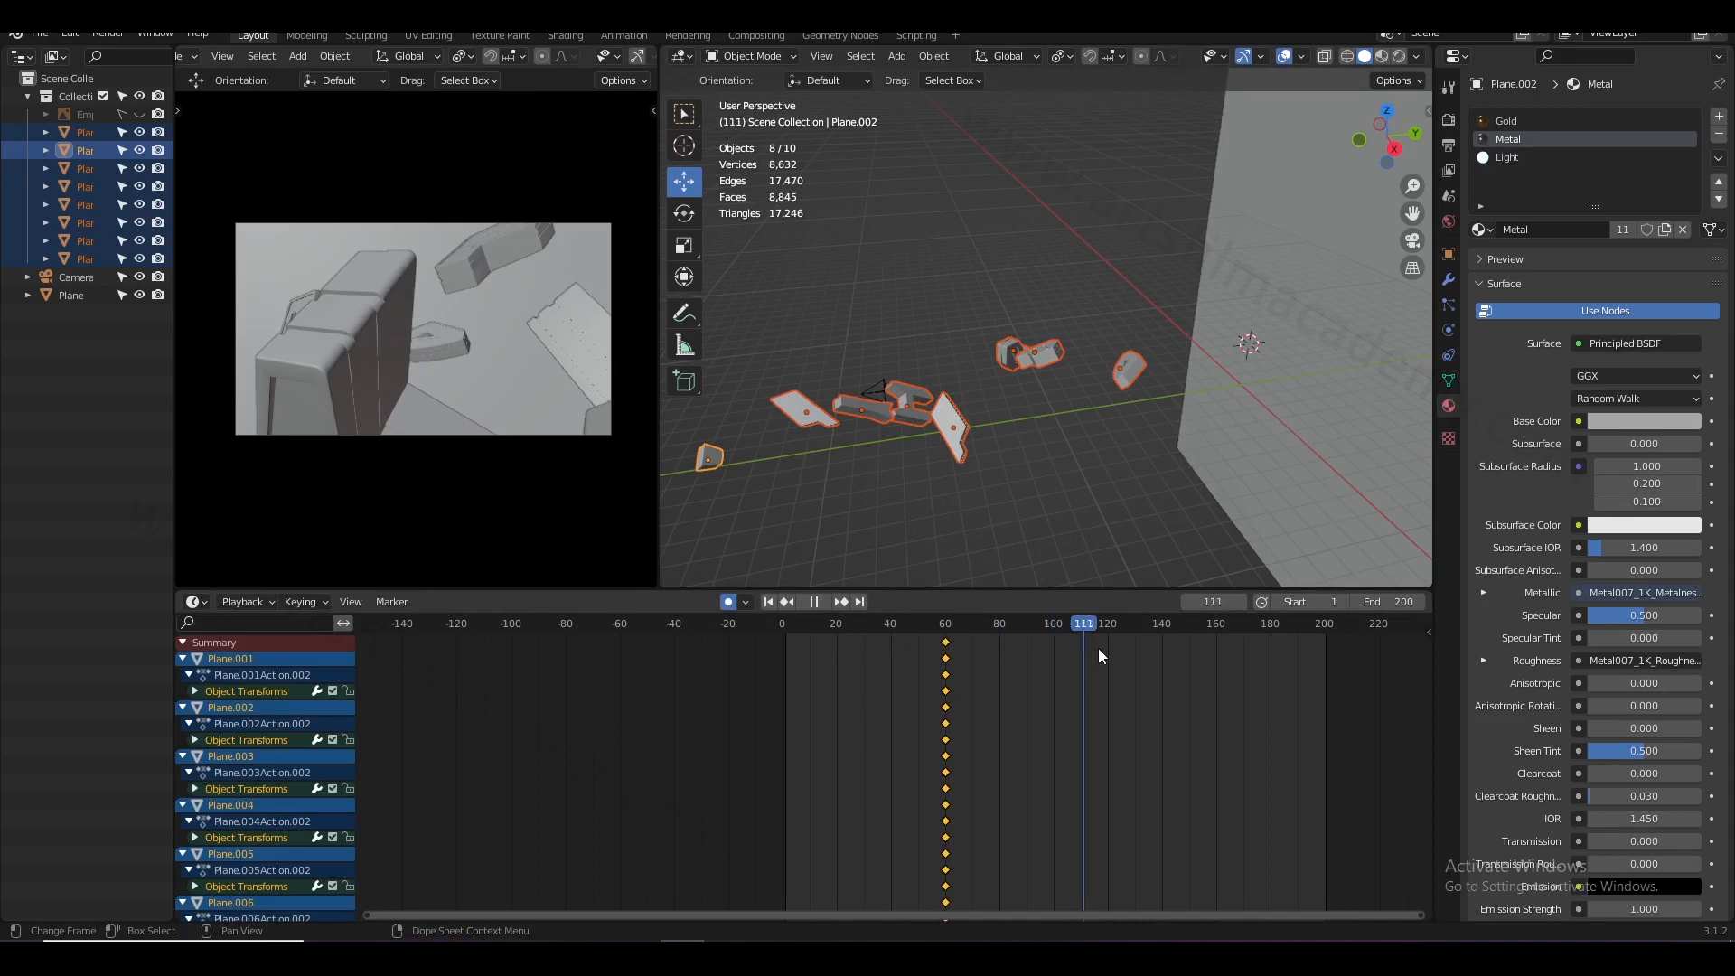
- Clear the location and rotation of all eight logo pieces at frame 120 to key the assembled logo, and deselect them
key("space")
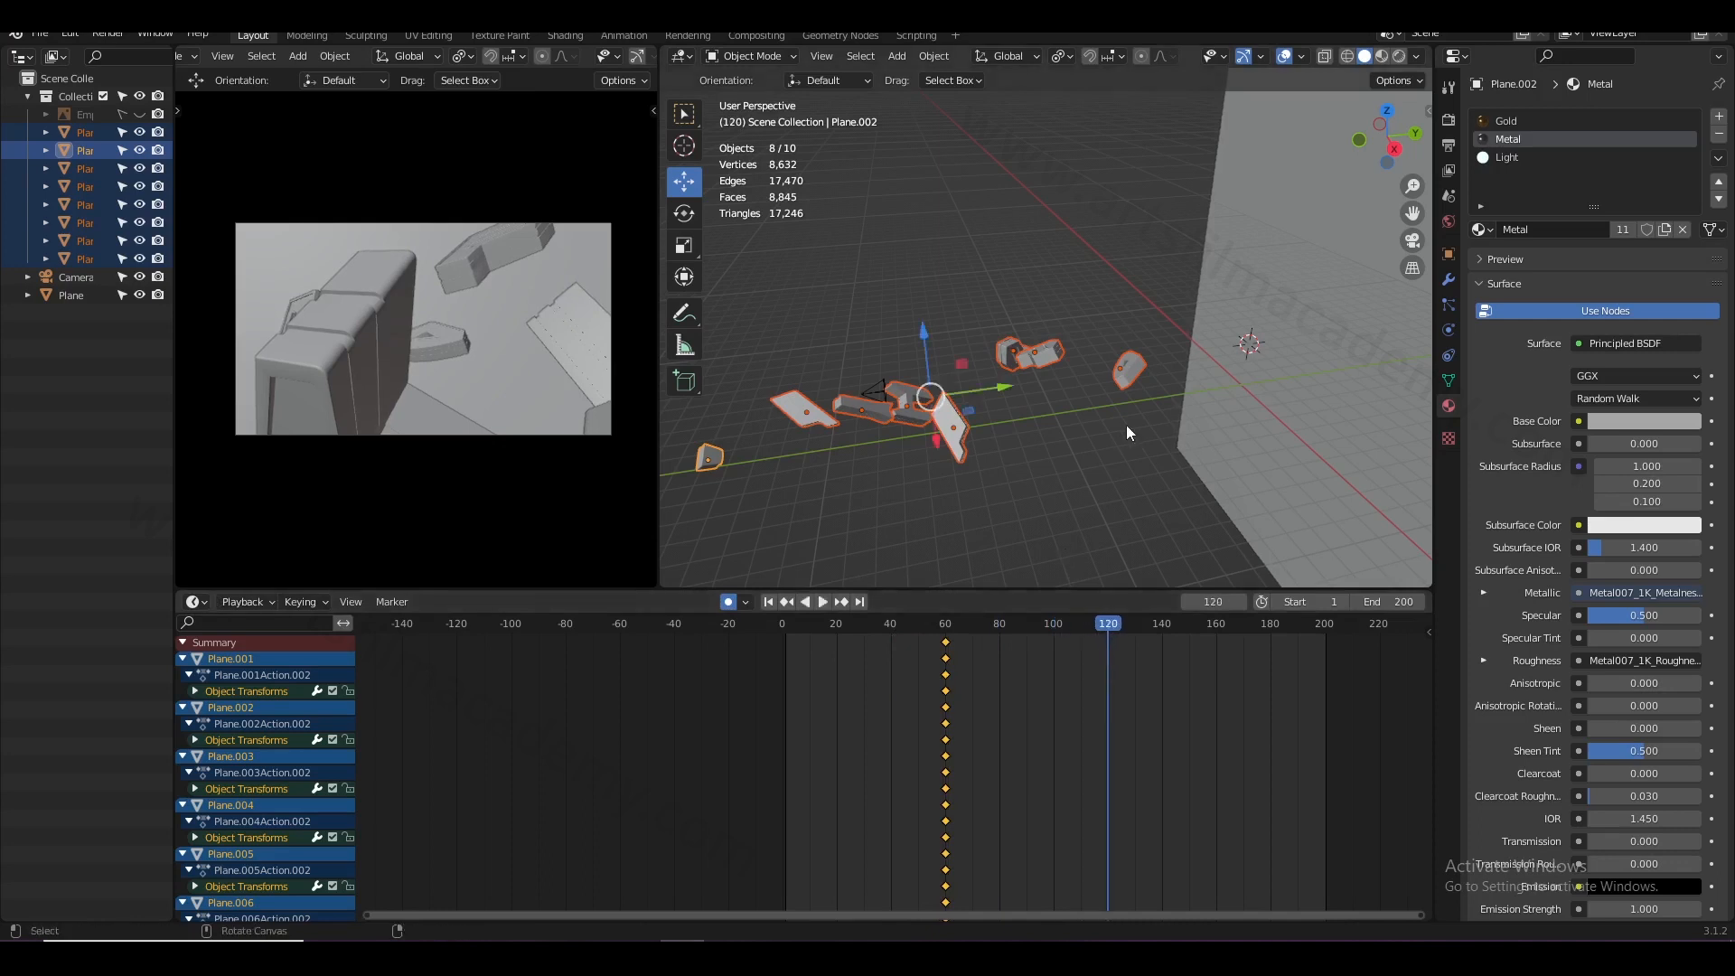
key("alt+g")
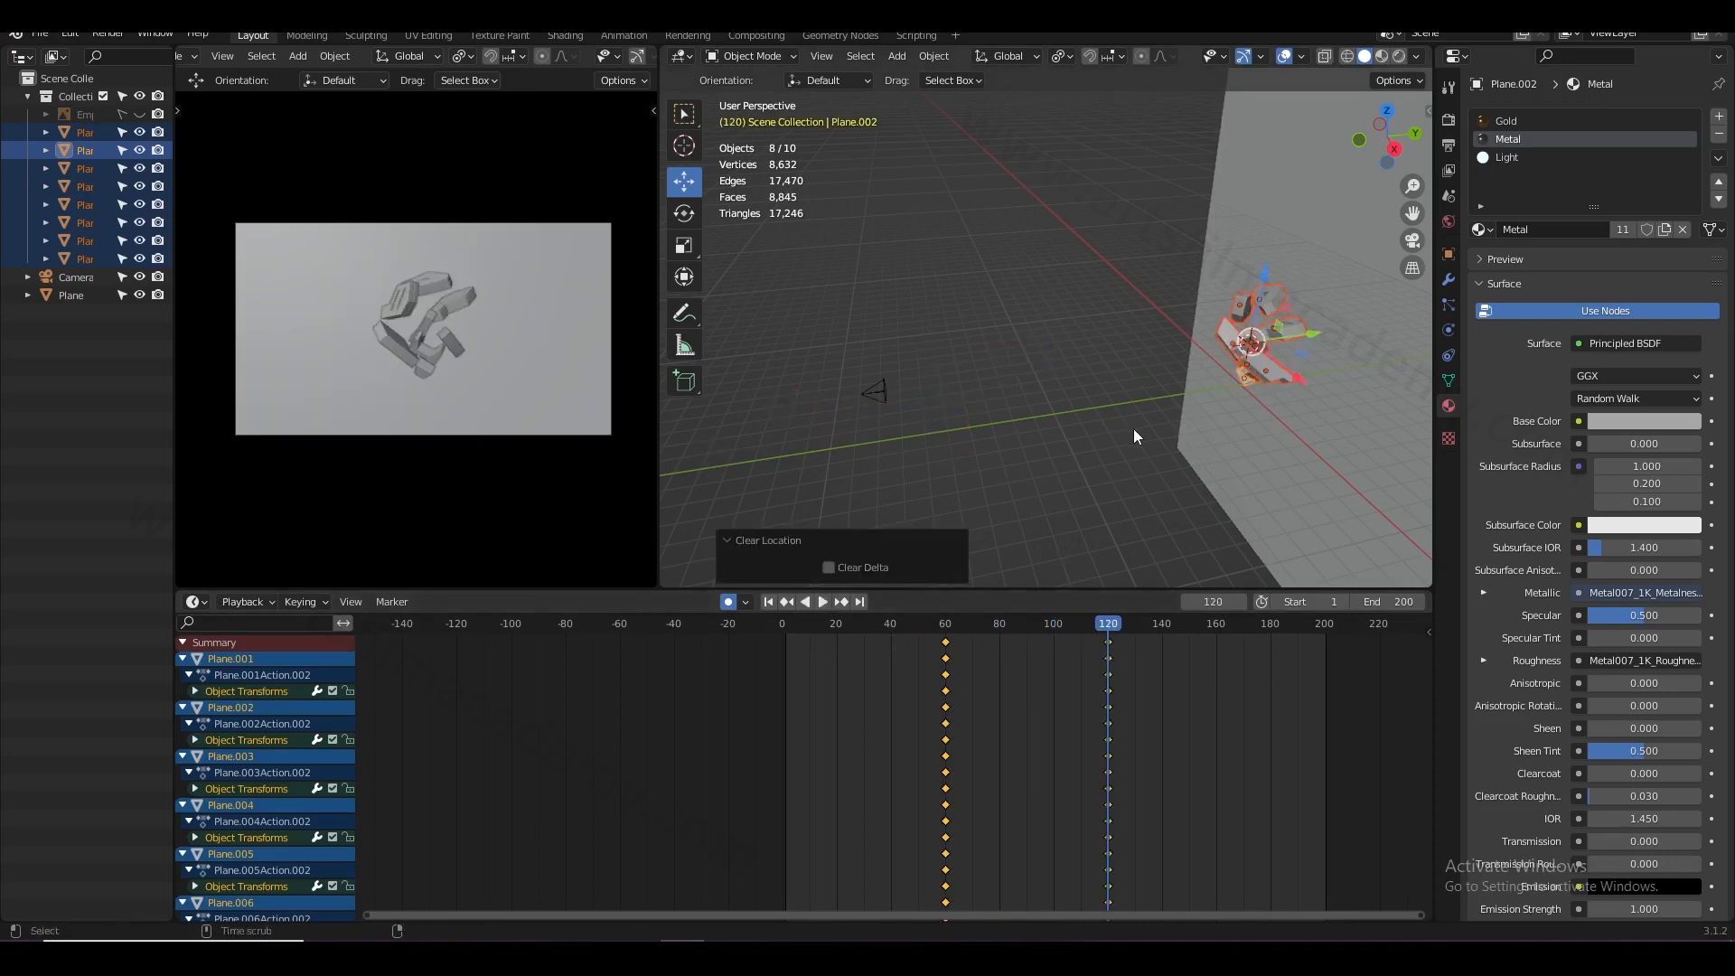
key("alt+r")
key("alt+a")
- Scrub back through the timeline and play the logo assembly from about frame 40 to check its timing
left_click_drag(1108, 627, 1037, 643)
left_click_drag(1008, 652, 890, 680)
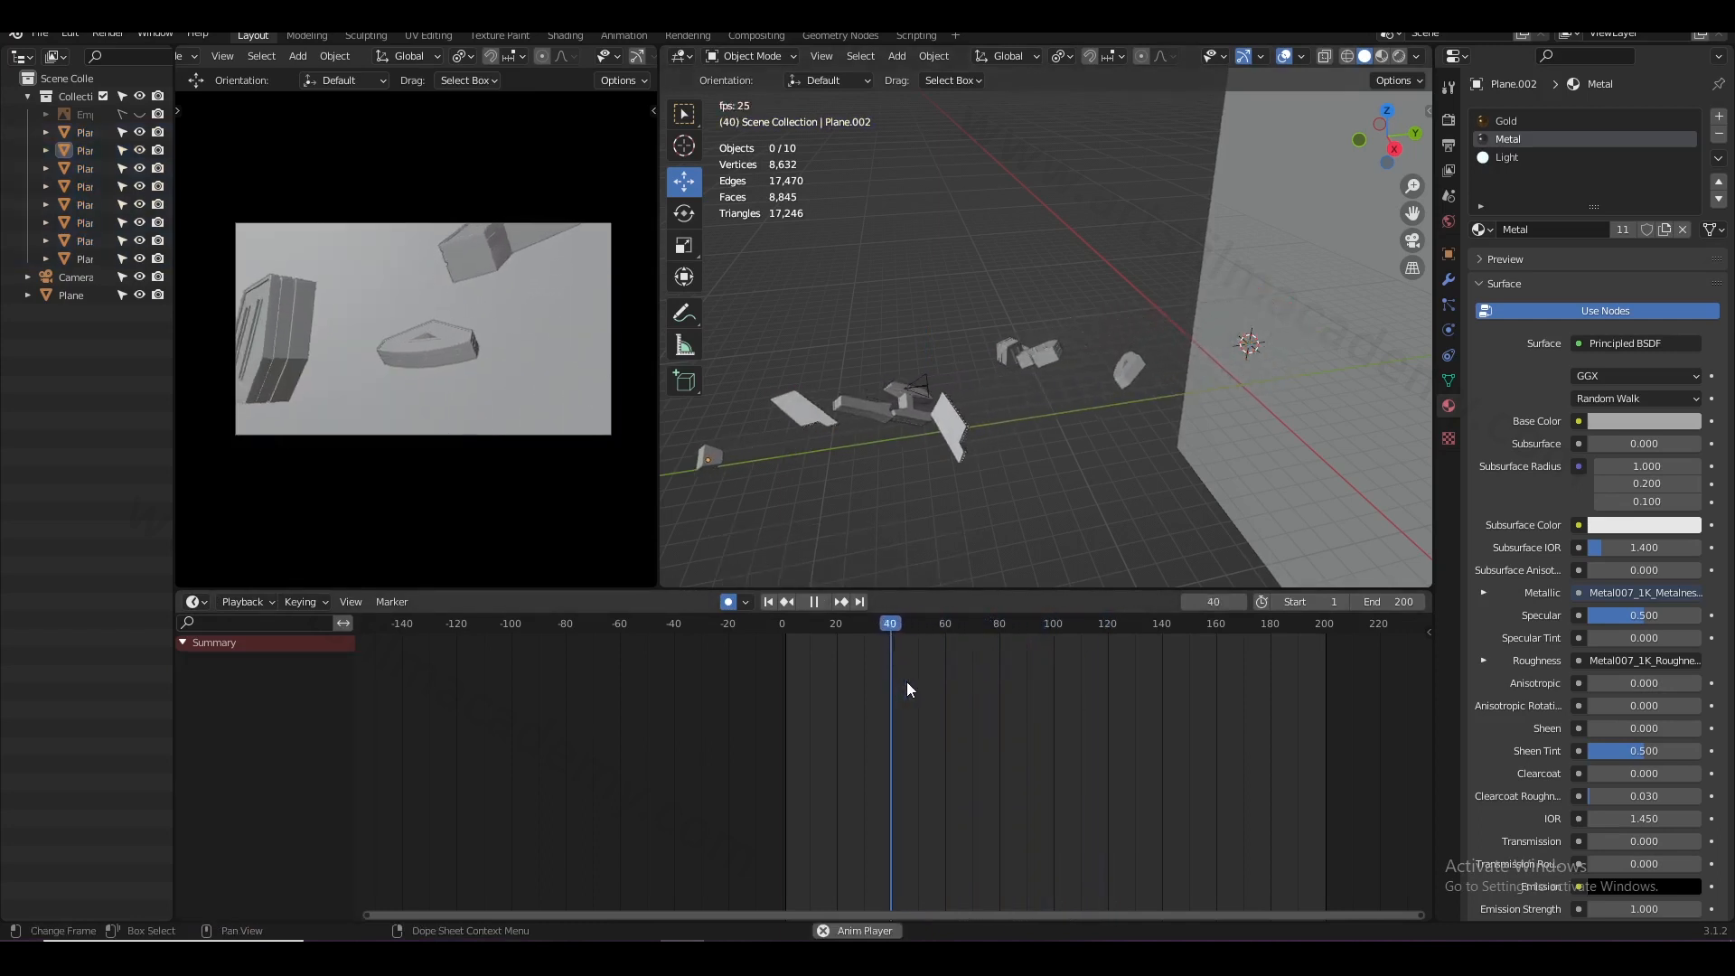
key("space")
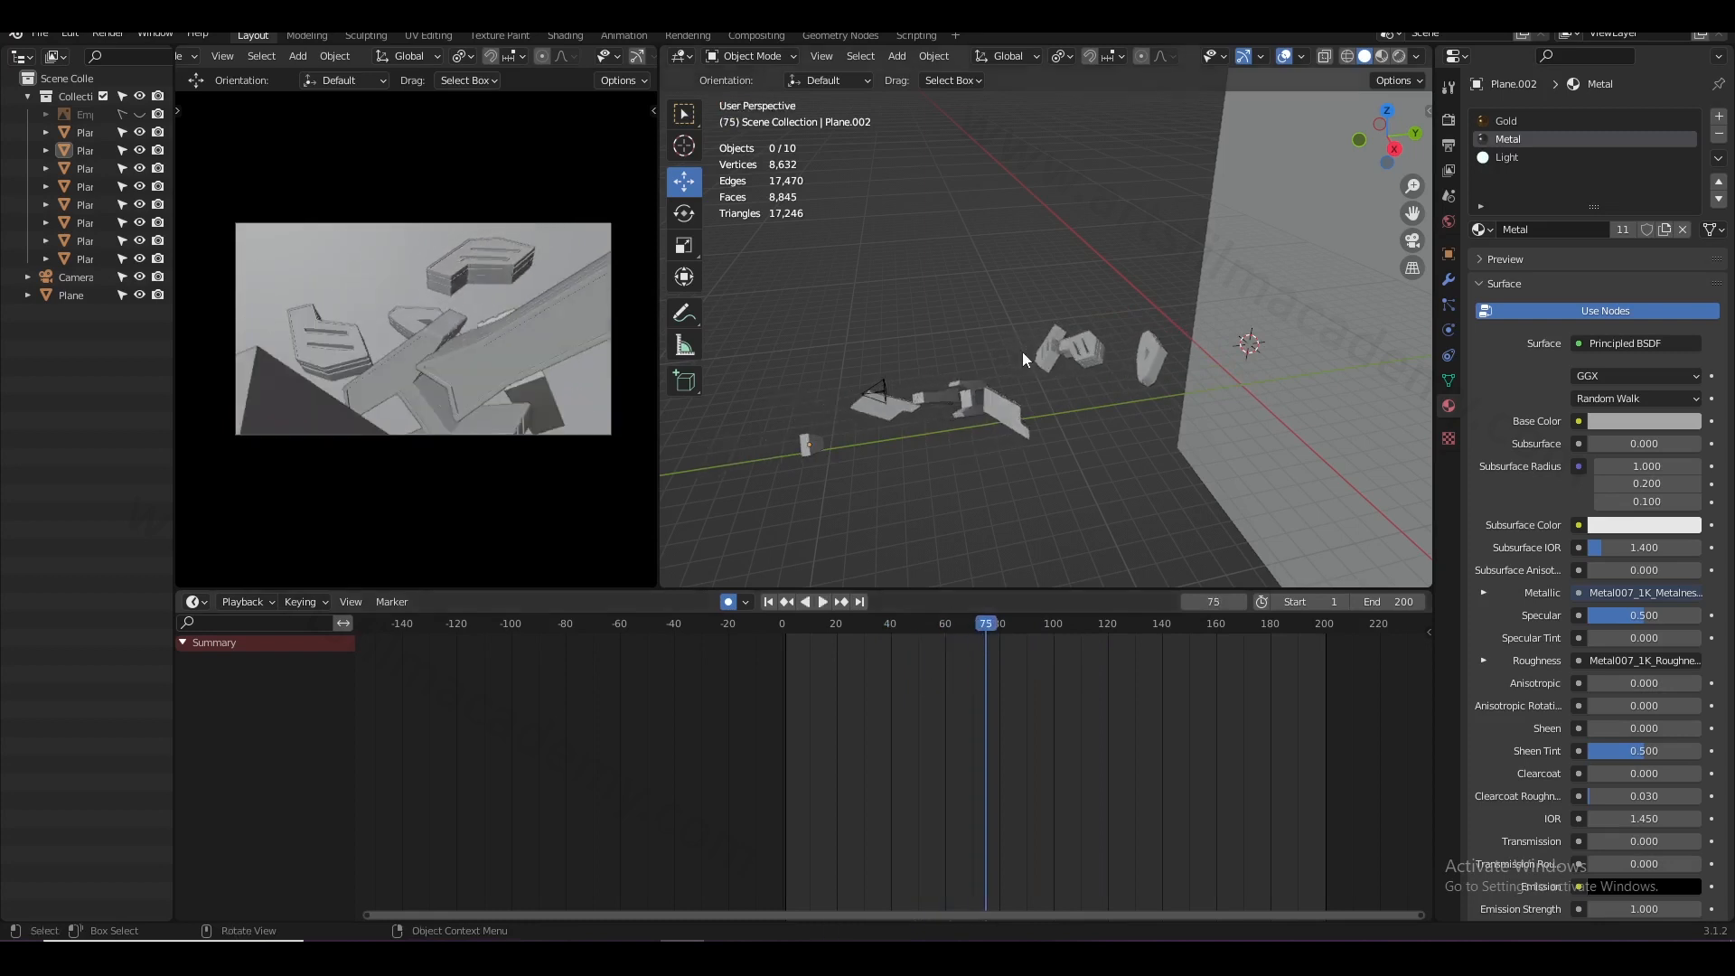
- Select all eight logo pieces and shift both of their keyframe columns earlier, to about frames 47 and 107
left_click(973, 403)
middle_click_drag(990, 413, 963, 419)
left_click(921, 393, "shift")
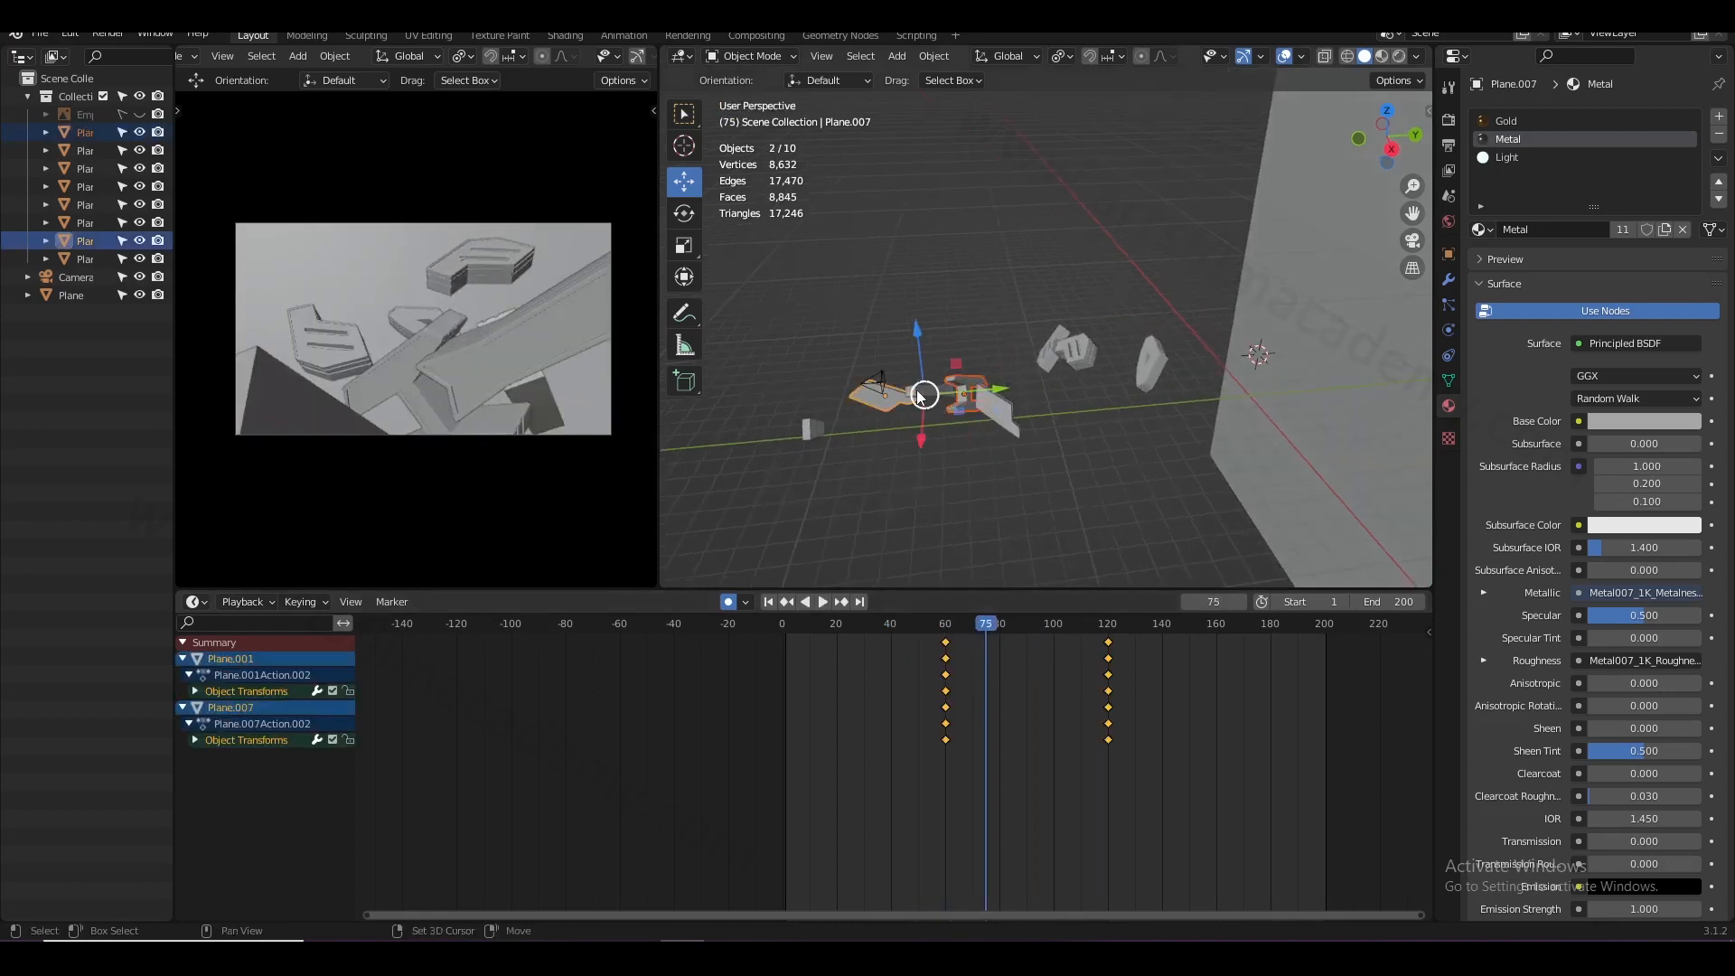
left_click(993, 411, "shift")
left_click_drag(1004, 296, 1165, 474, "shift")
left_click(807, 430, "shift")
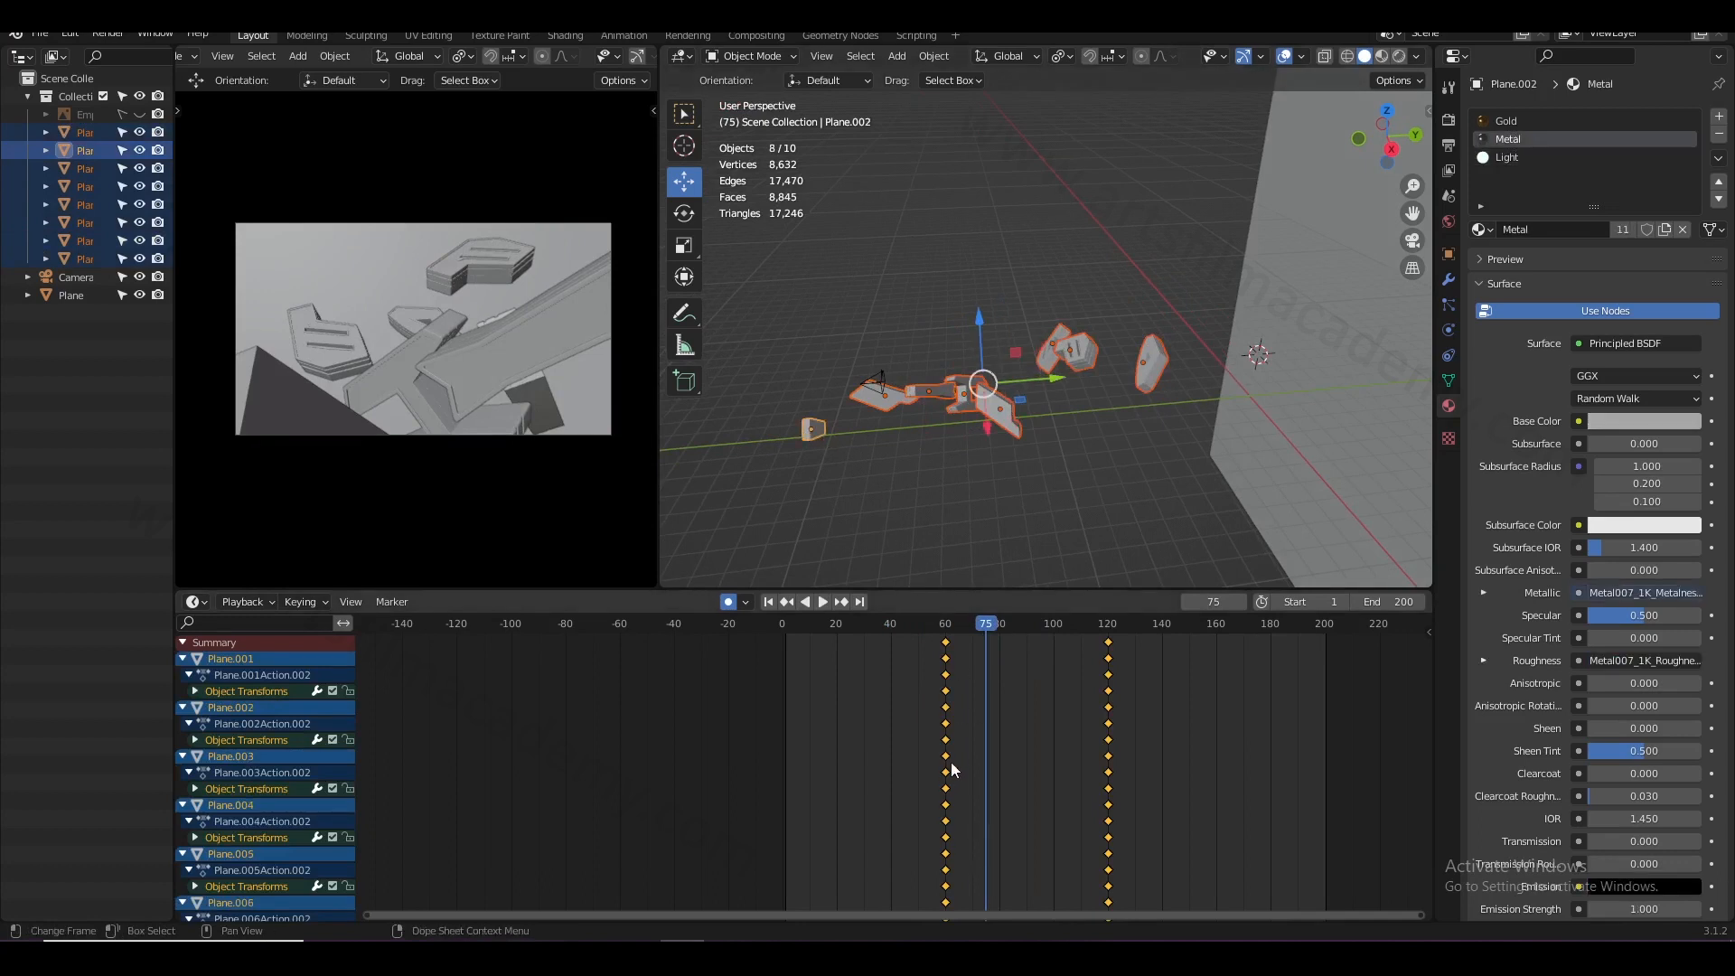
left_click_drag(945, 645, 910, 644)
- Play the retimed animation from about frame 40, and again from the first frame, to check how the logo assembles
left_click(890, 627)
key("space")
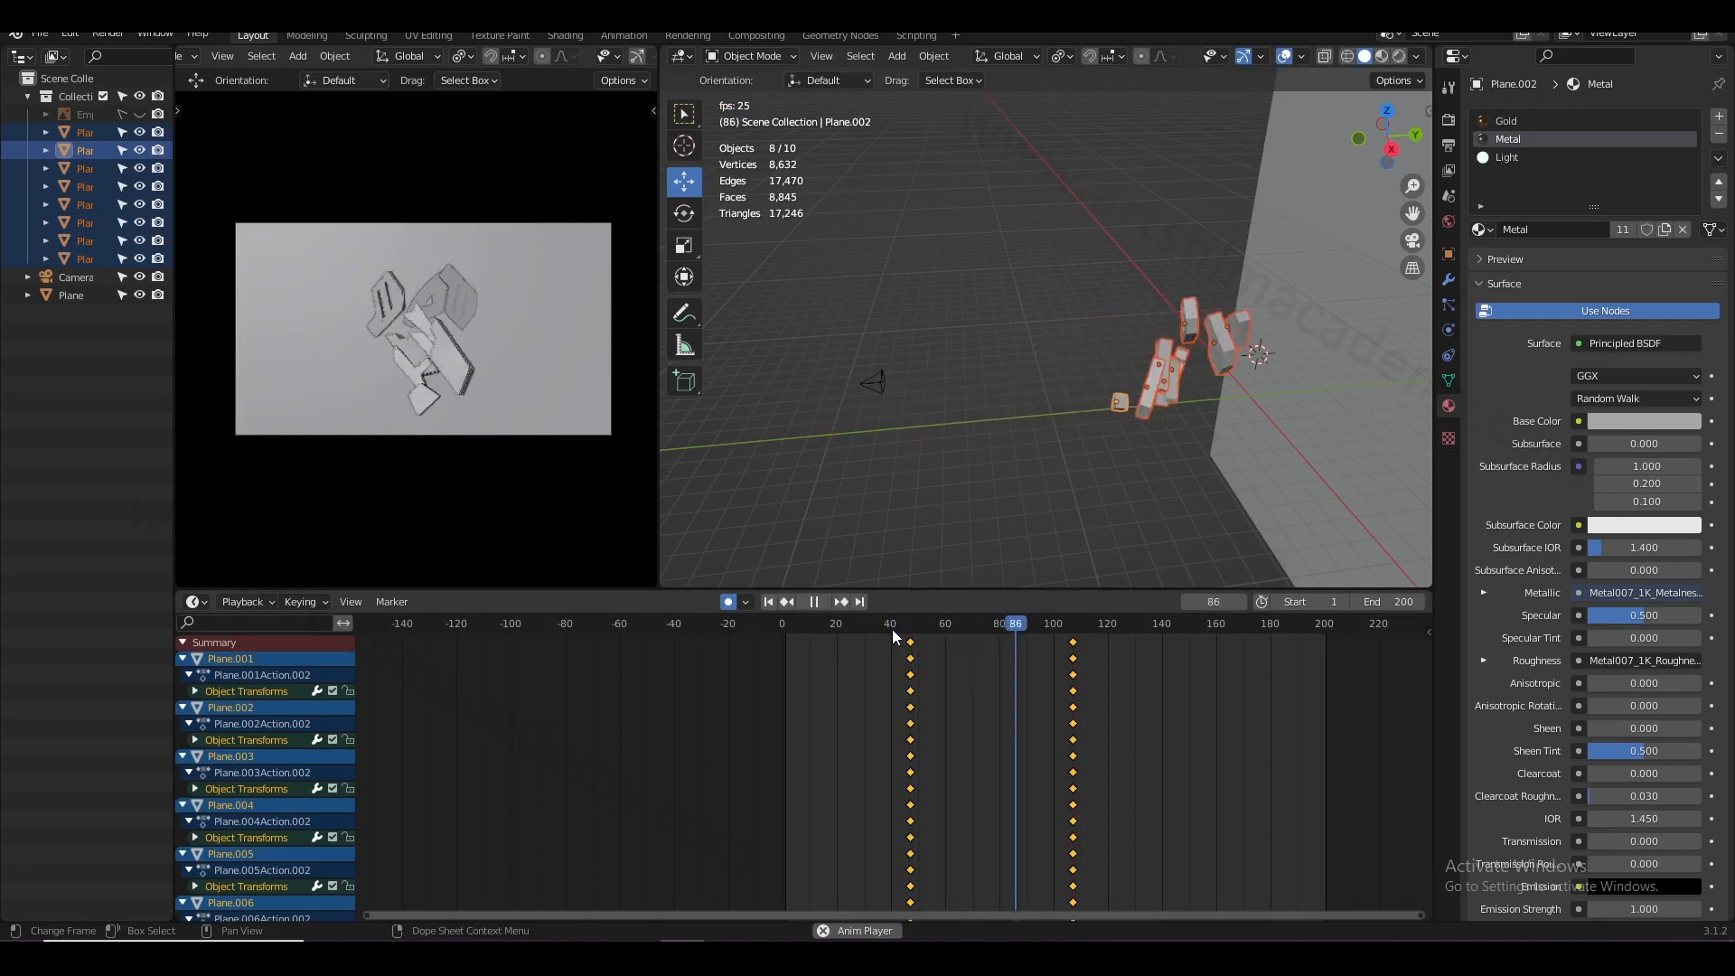
key("Escape")
left_click(794, 624)
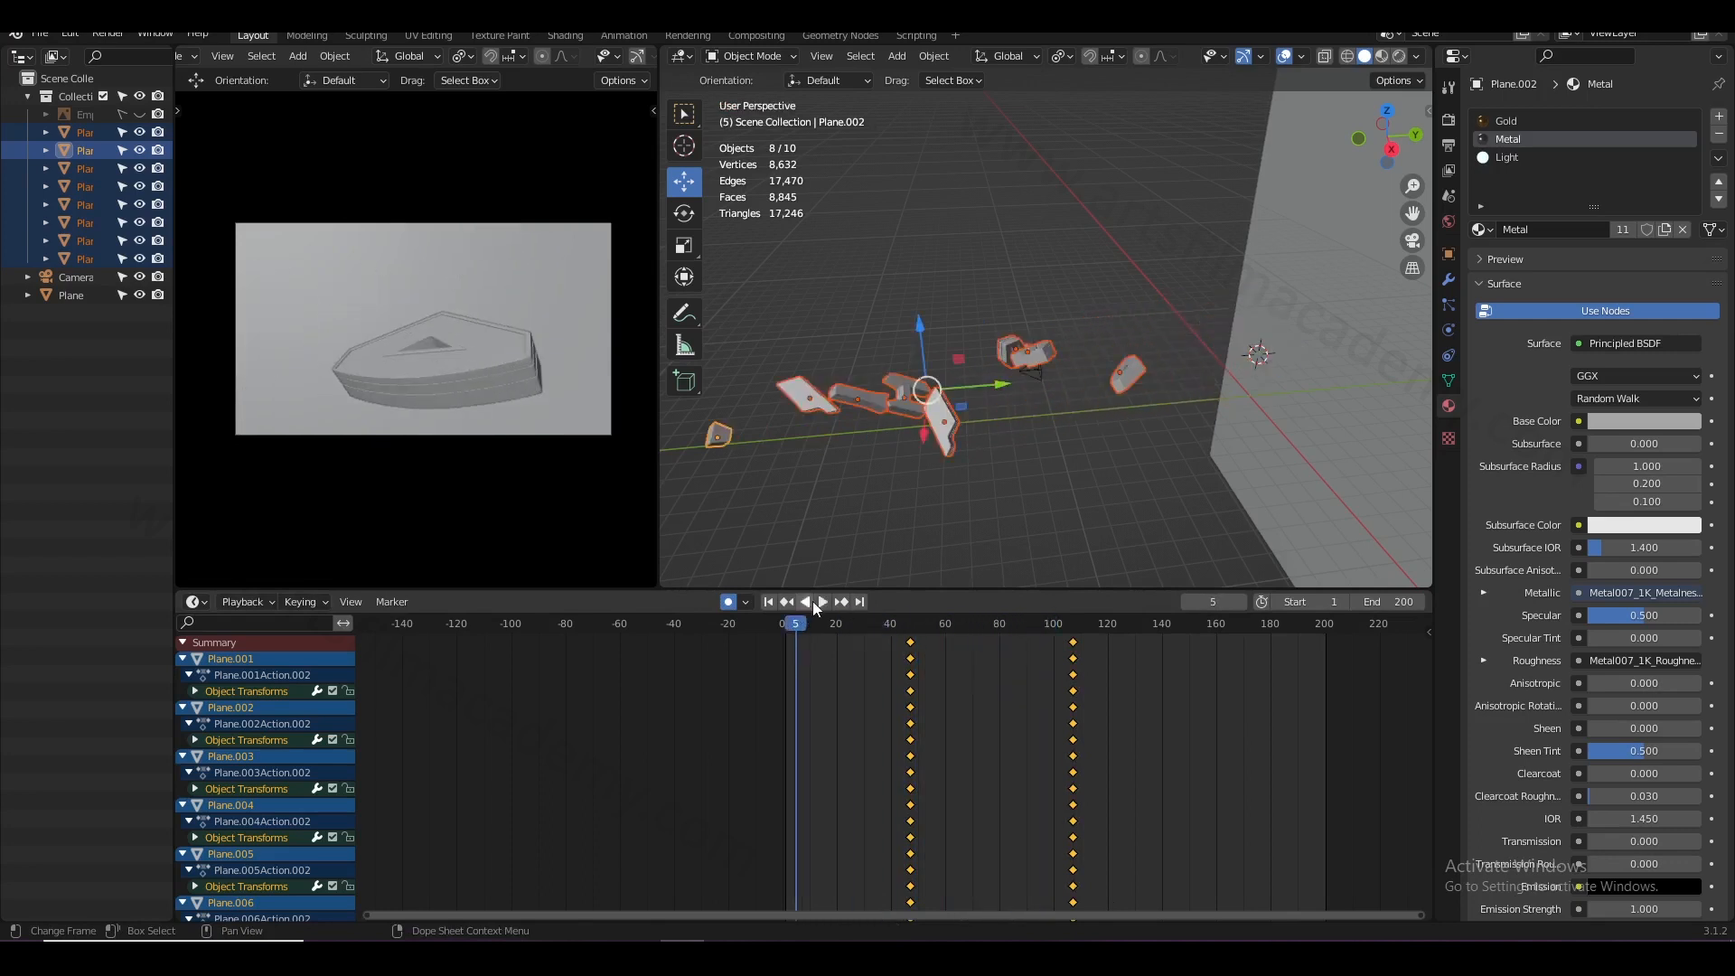
left_click(768, 601)
left_click(824, 601)
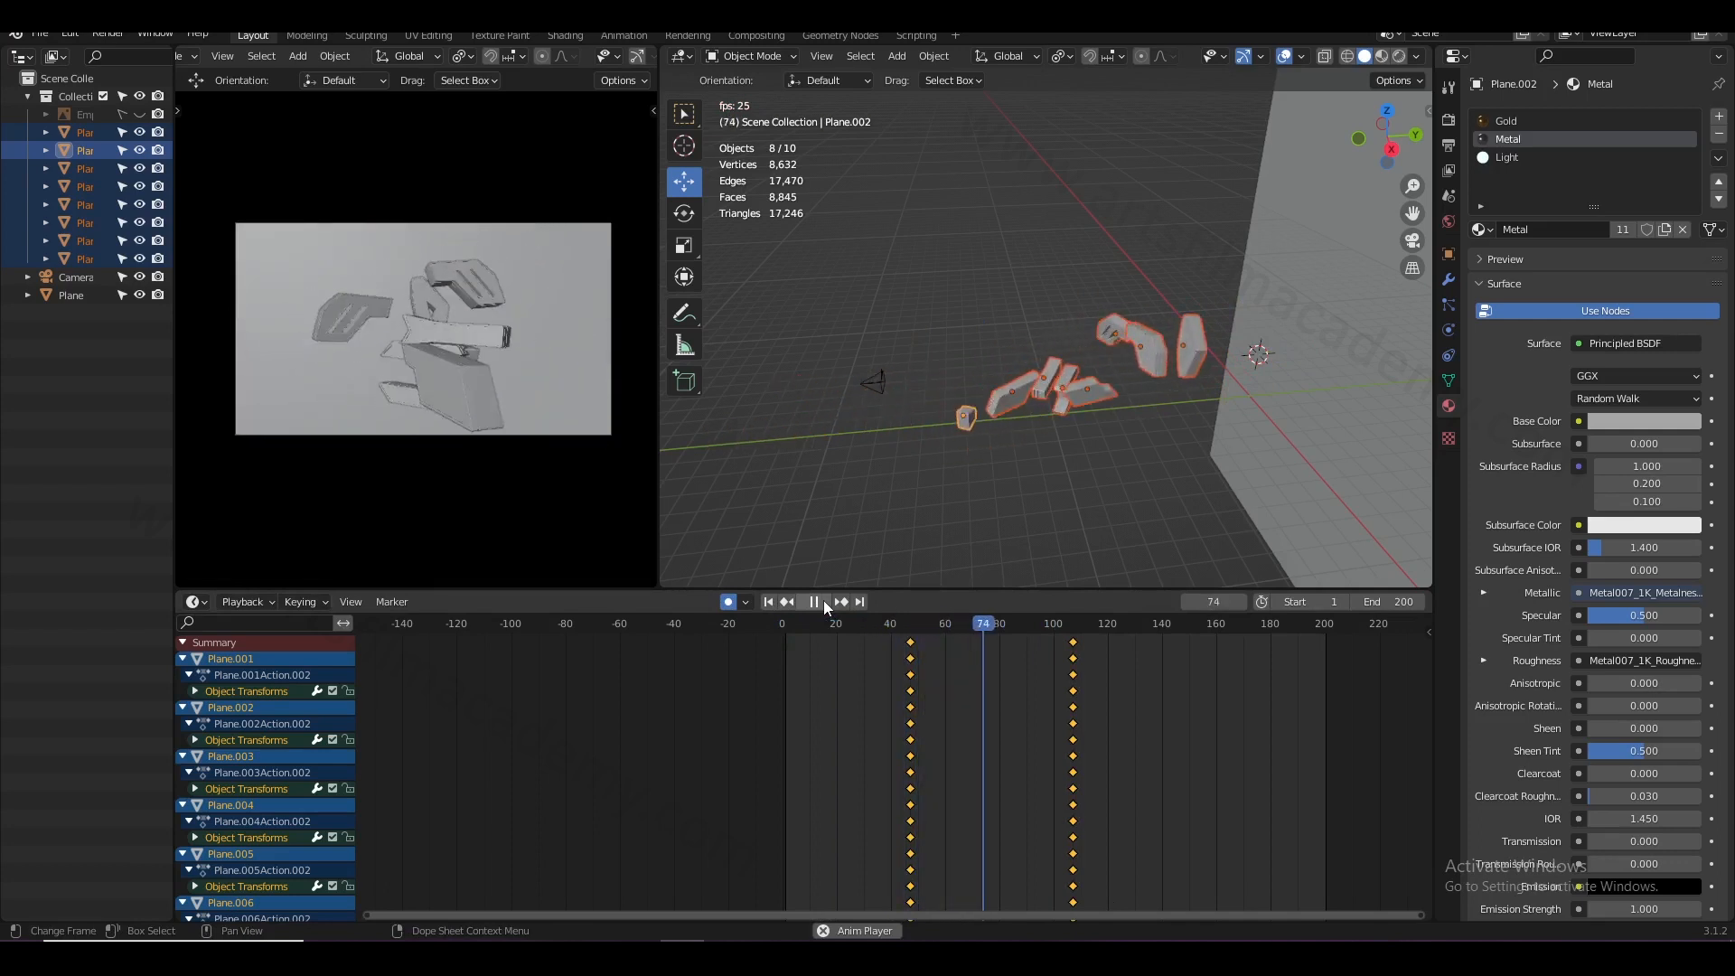
- Rewind the timeline to frame 0, stop the playback, and save the file Logo_01.blend
left_click_drag(909, 622, 774, 662)
key("space")
left_click(994, 503)
key("ctrl+s")
- Select the camera and roll it by about 184° in the front view at frame 1
scroll(994, 502, "up", 2)
middle_click_drag(993, 502, 1064, 440)
left_click(1026, 414)
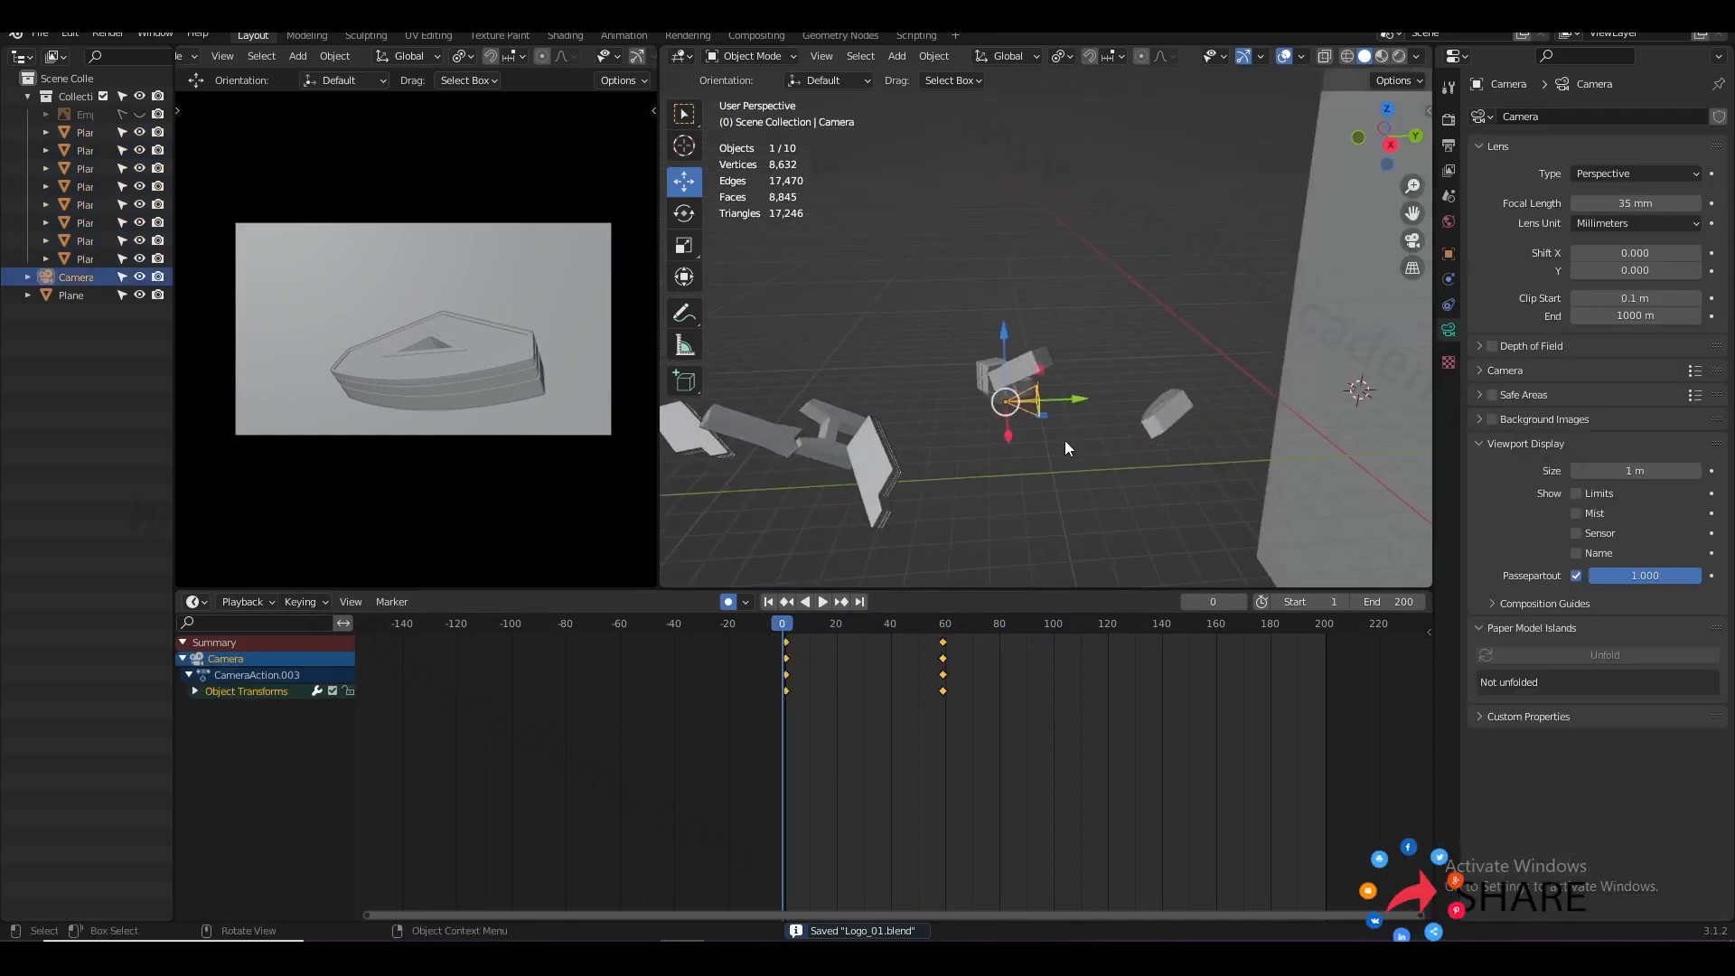
key("KP_1")
scroll(1137, 420, "up", 2)
key("Right")
key("r")
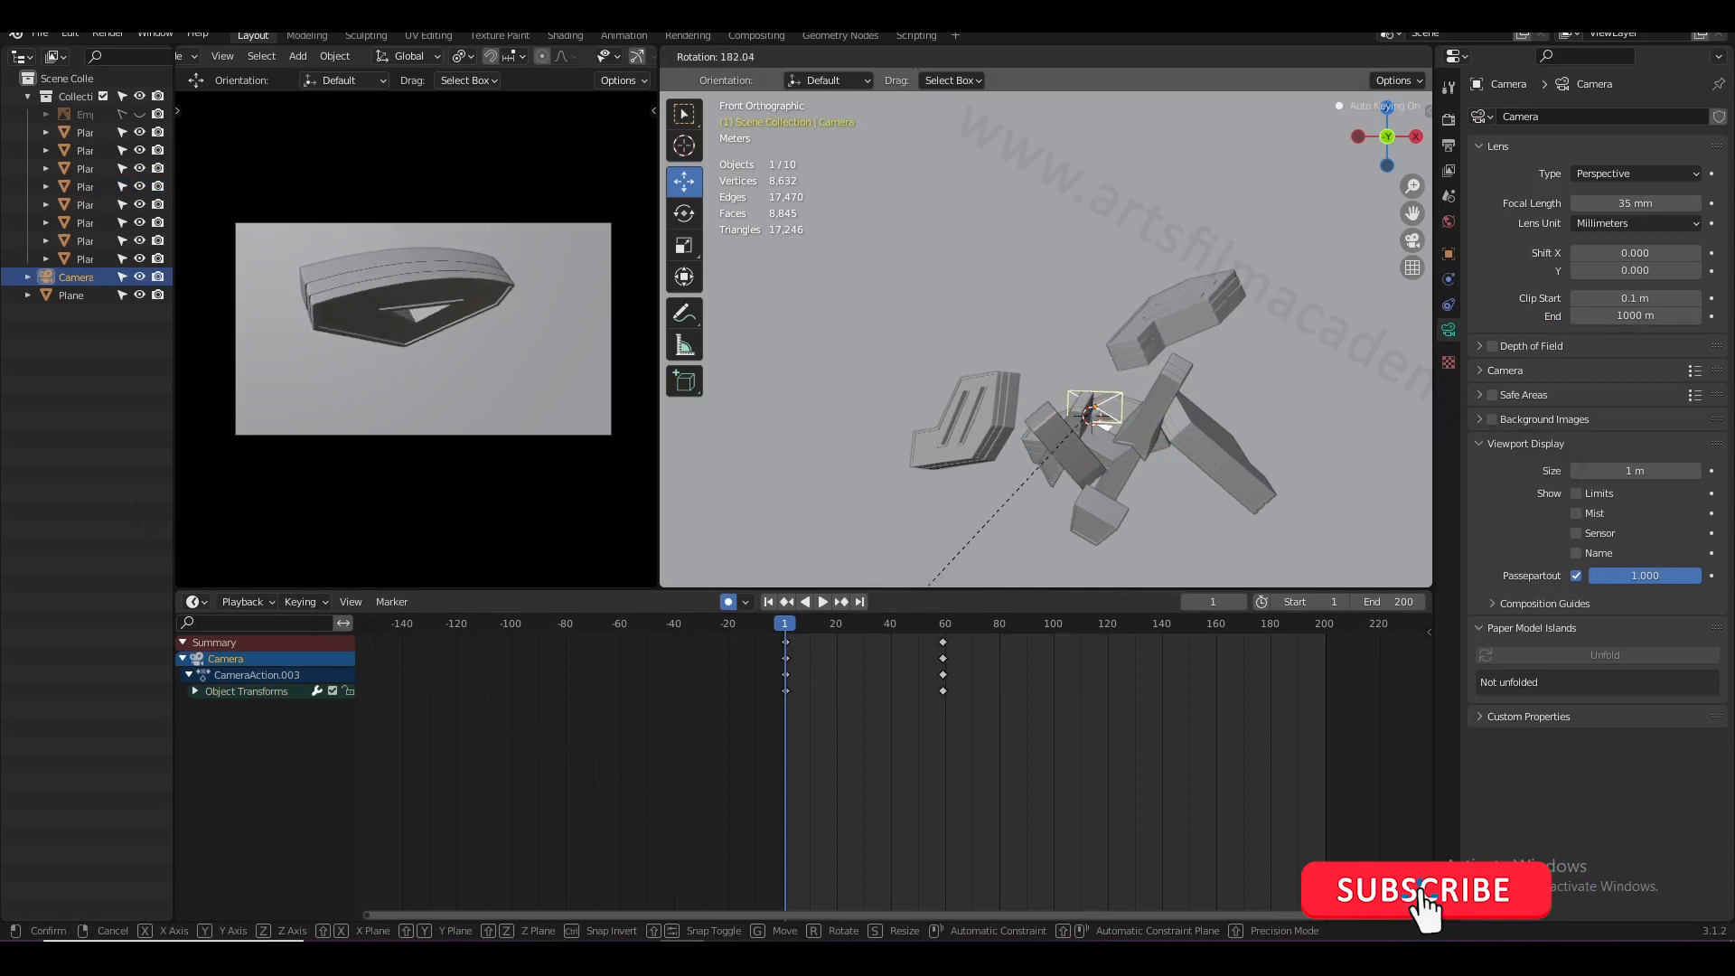
left_click(924, 588)
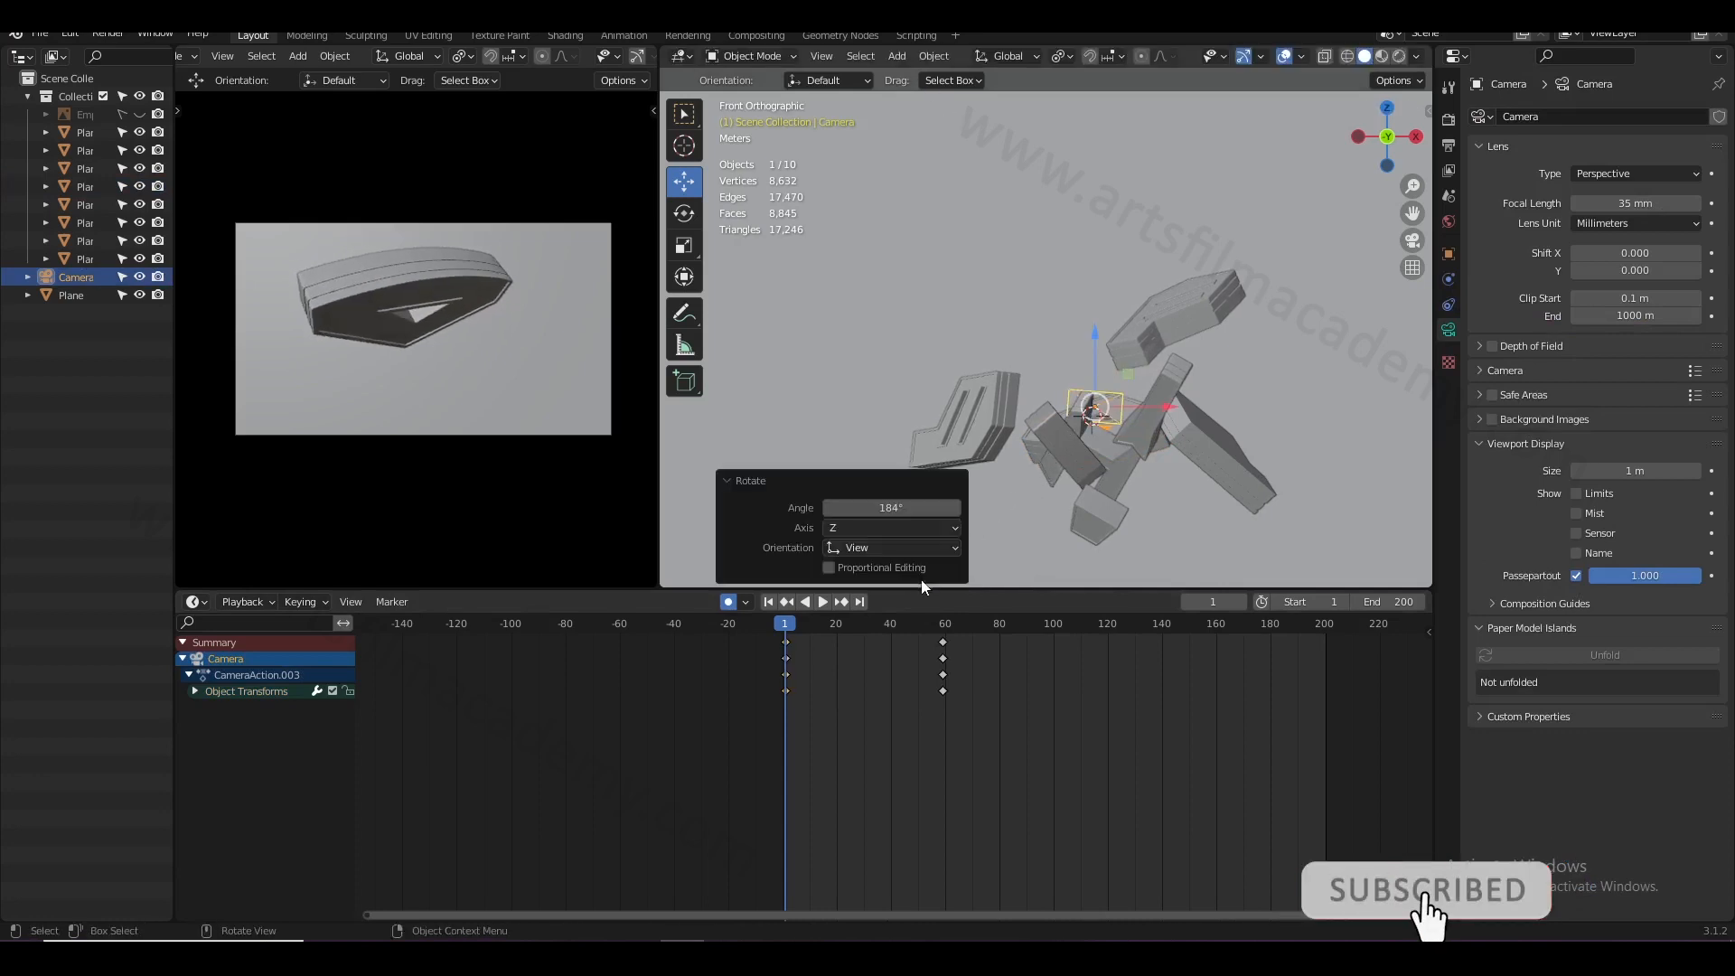
- Expand the camera's transform channels and select the end keyframes of its X and Y rotation
left_click(823, 665)
left_click(197, 691)
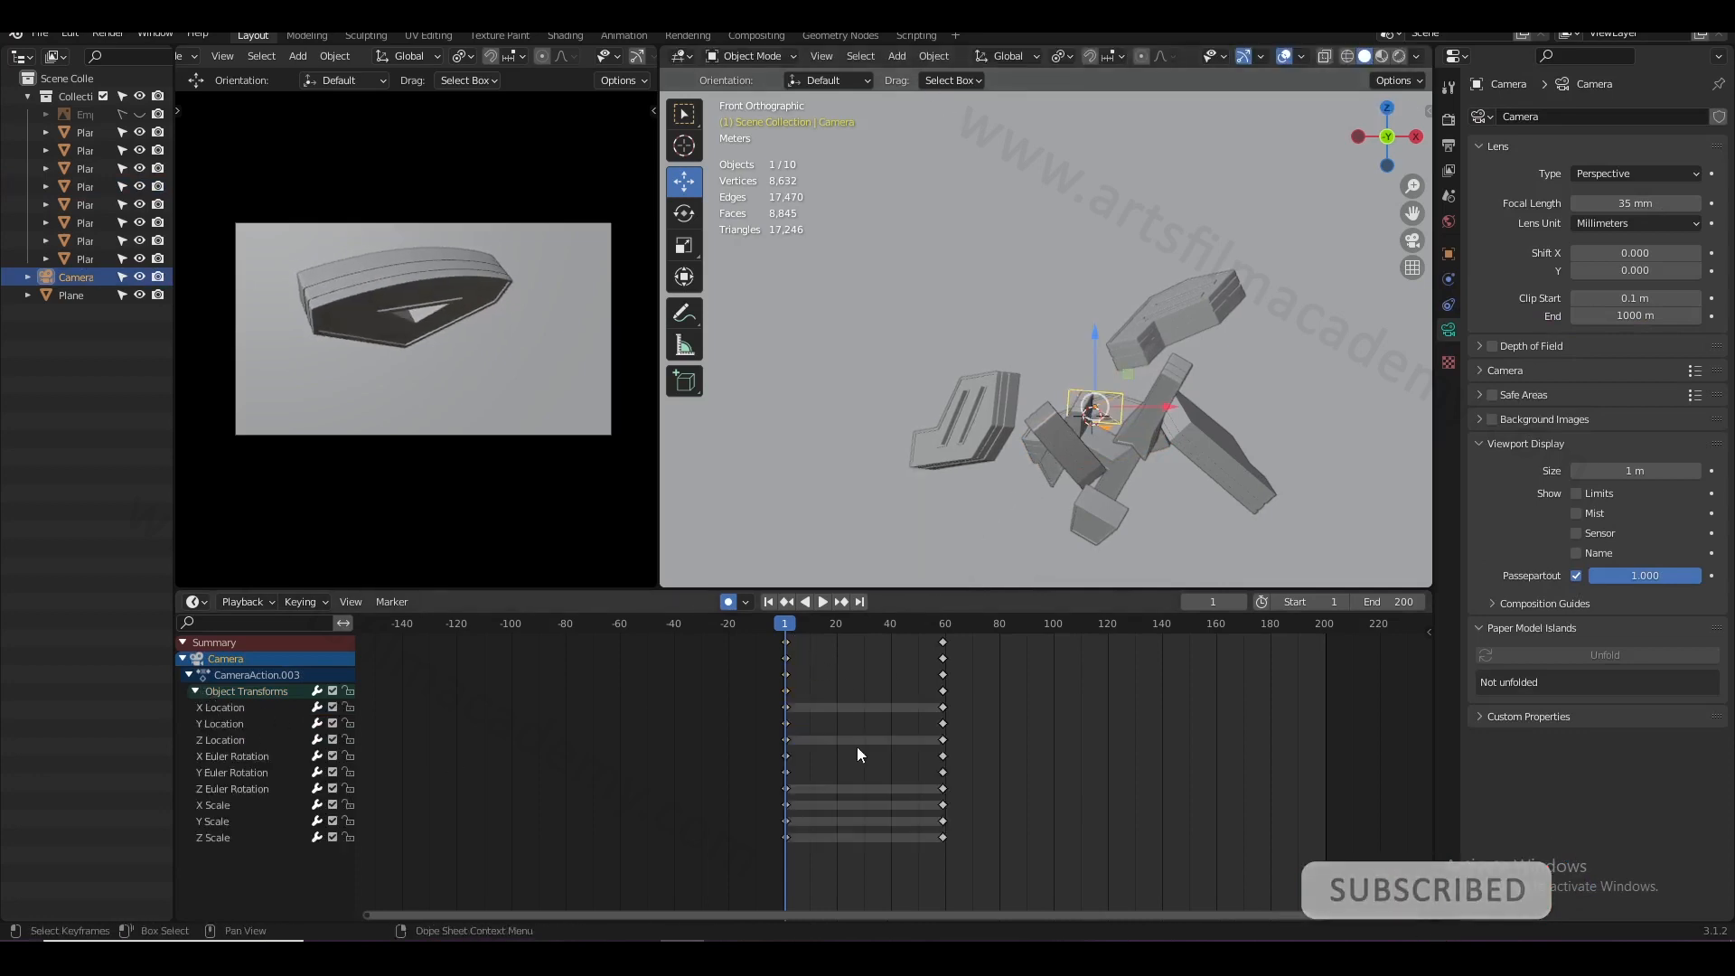
left_click_drag(257, 759, 253, 784)
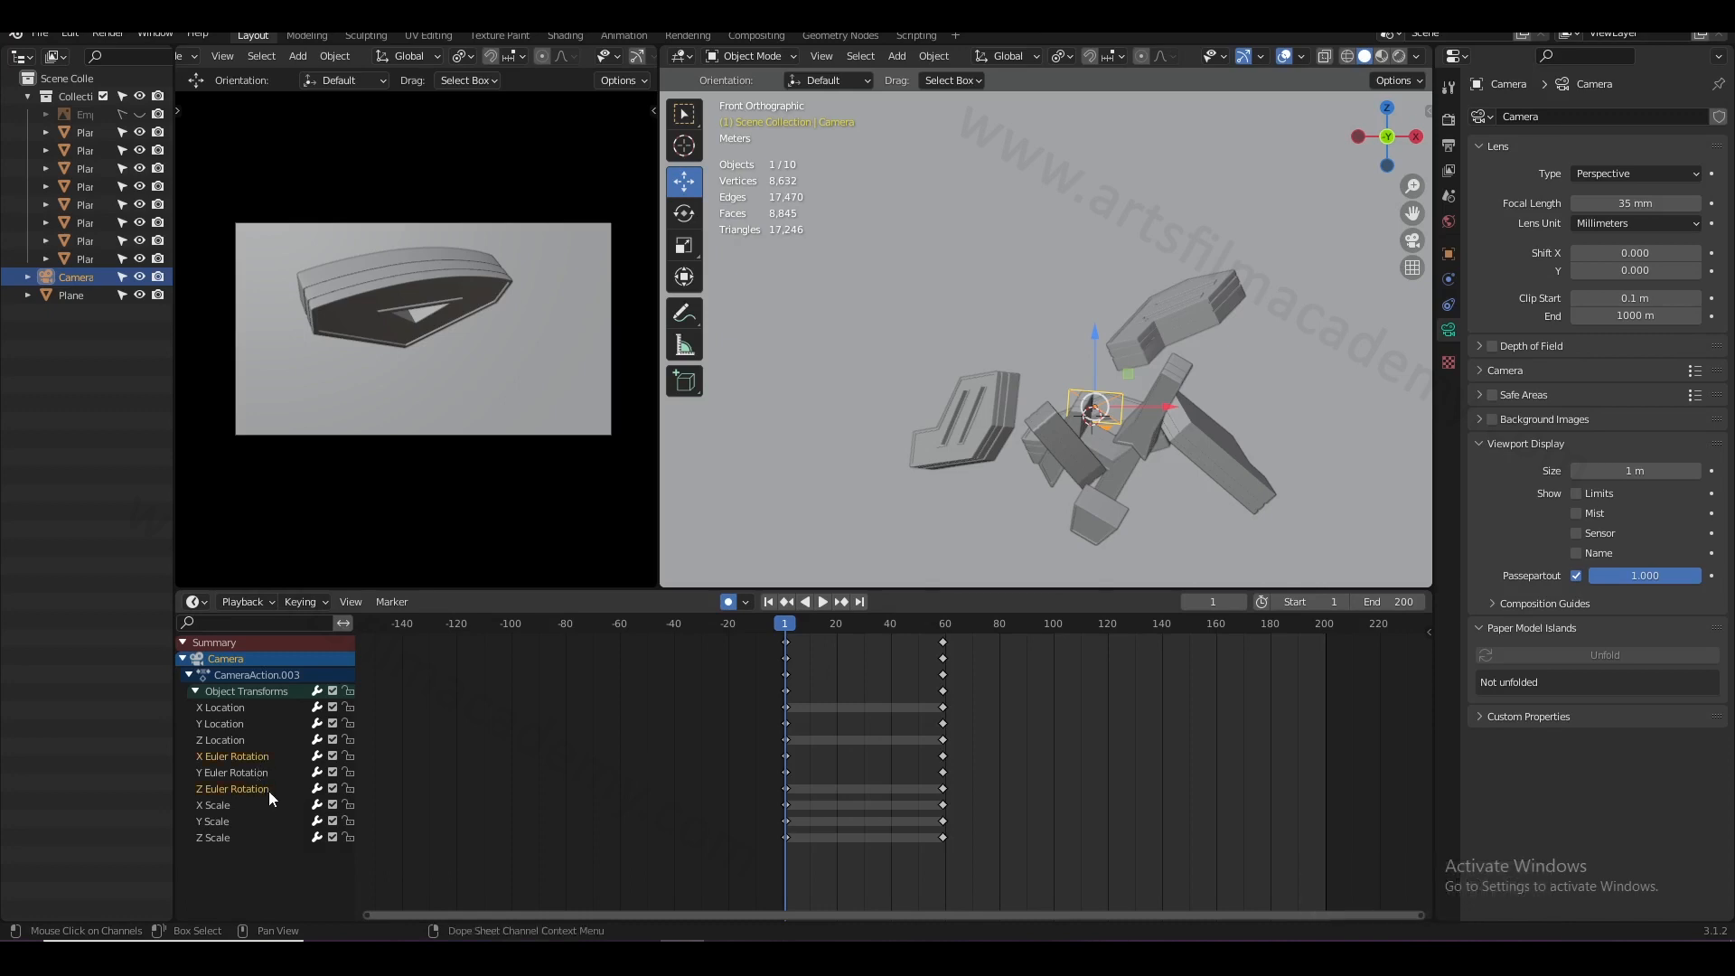
left_click_drag(930, 767, 960, 756)
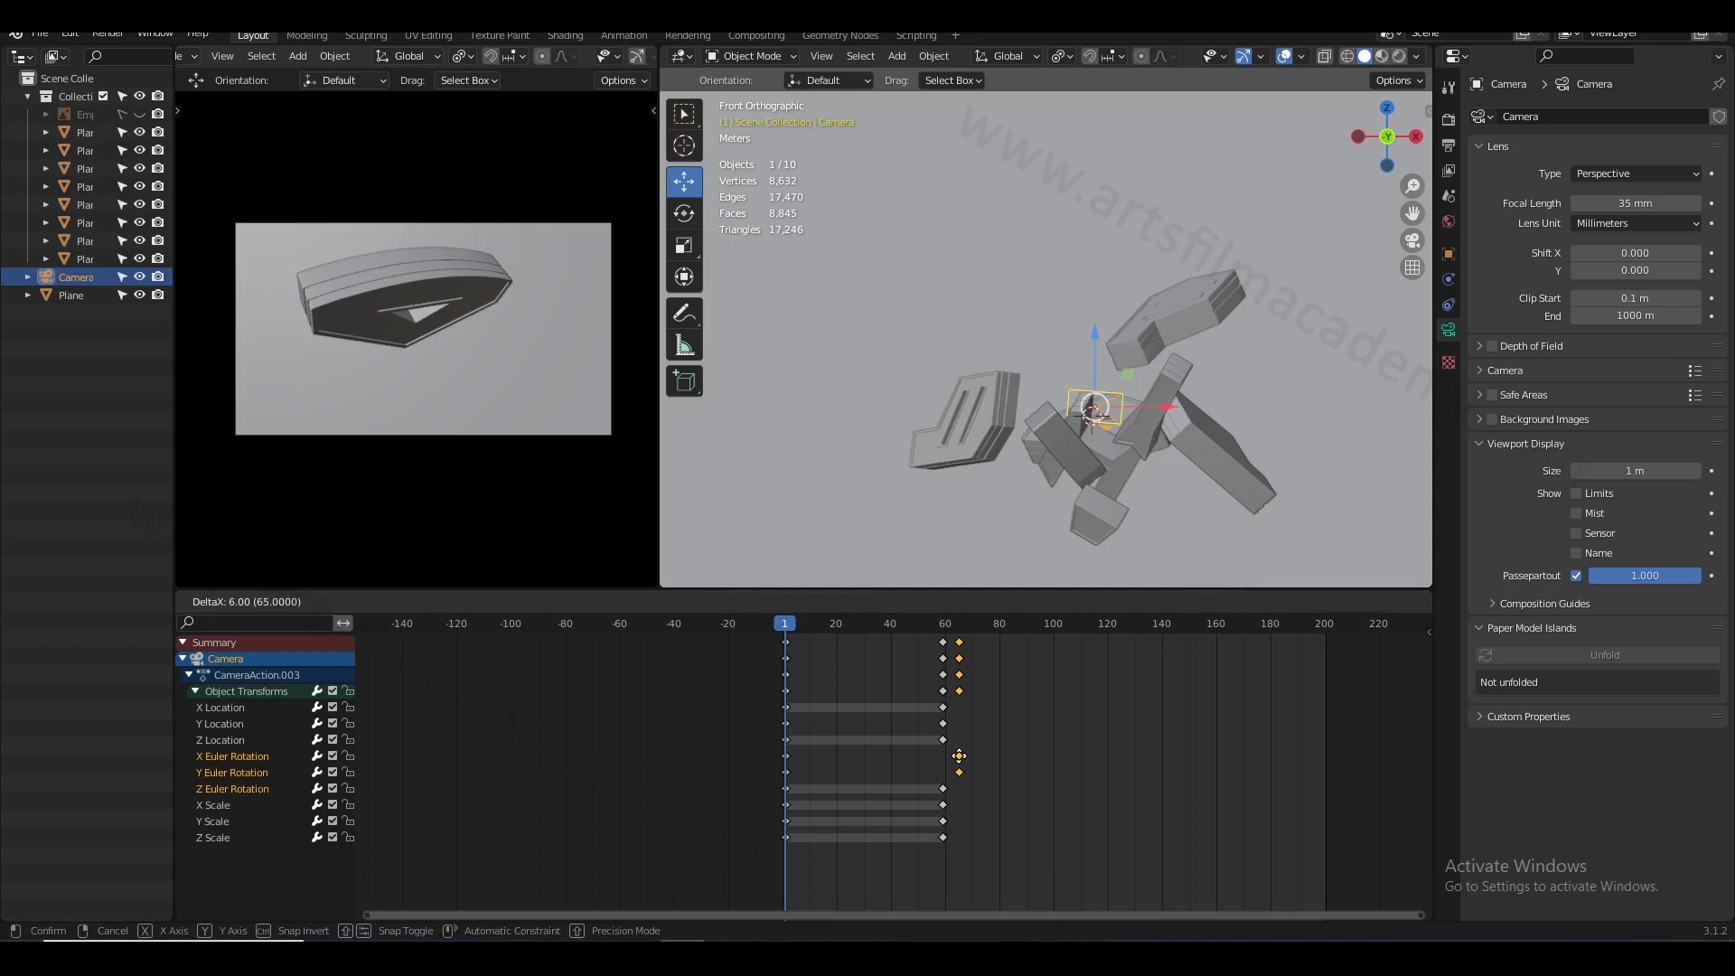
right_click(952, 757)
- Add the Z rotation key to the selection, move the camera's end rotation keyframes to about frame 70, and play the animation
middle_click_drag(952, 756, 563, 770)
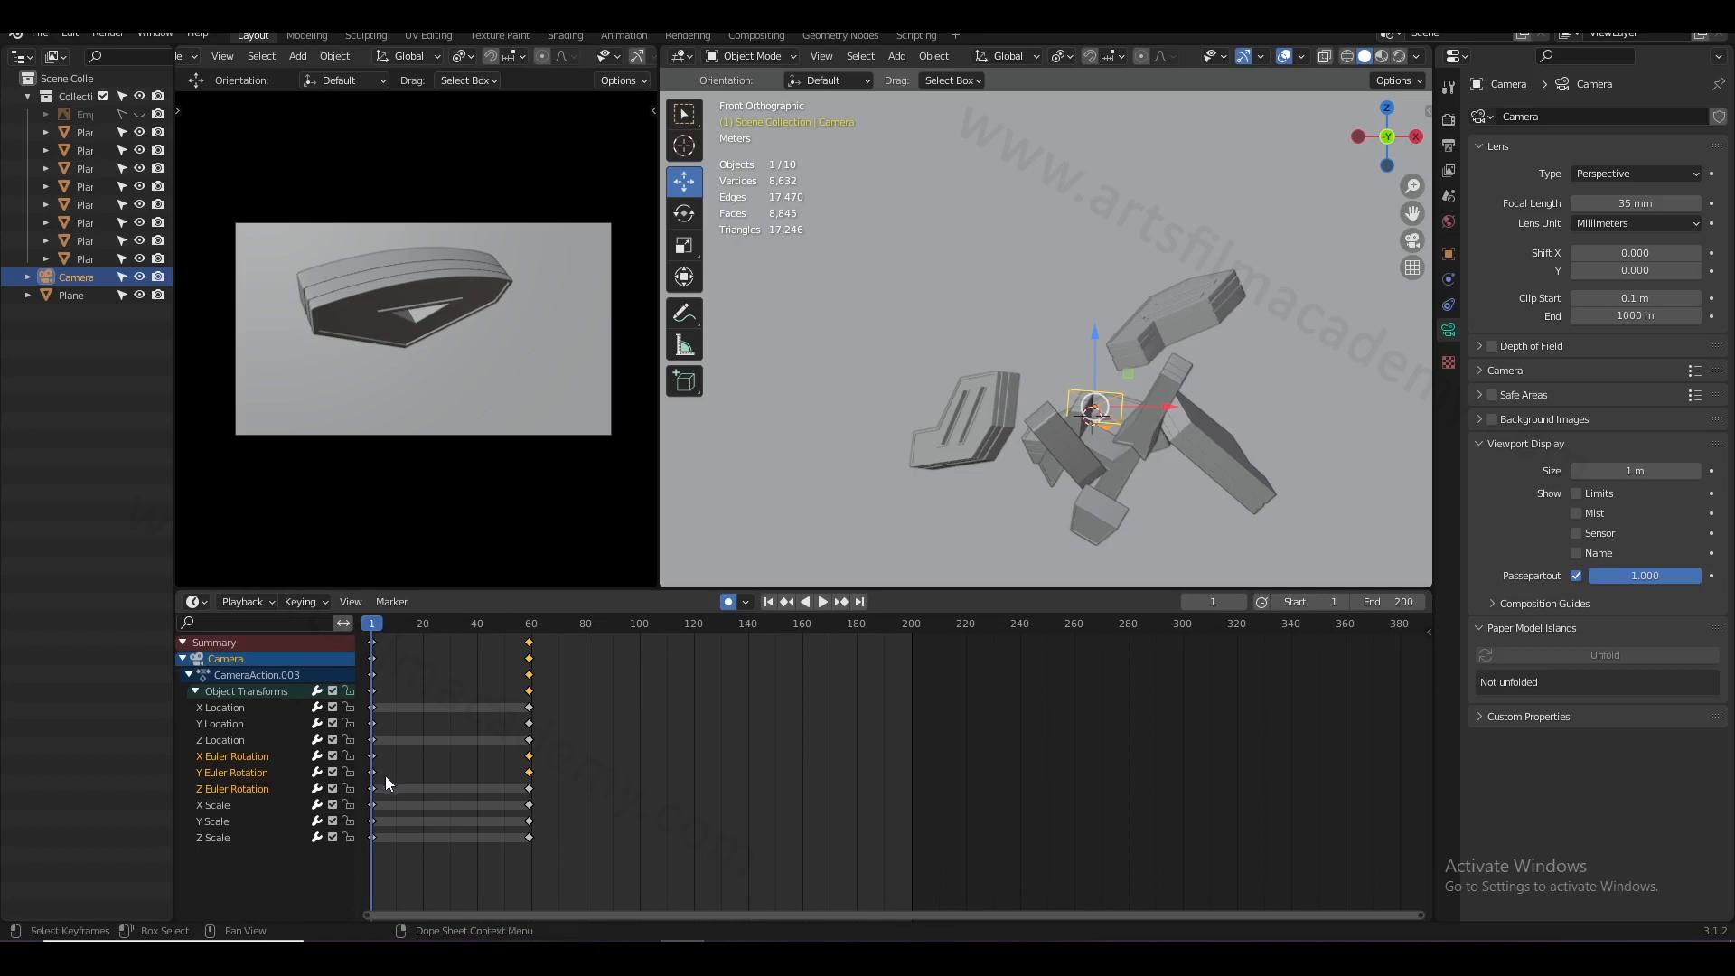
left_click(529, 788, "shift")
left_click_drag(532, 786, 566, 788)
key("space")
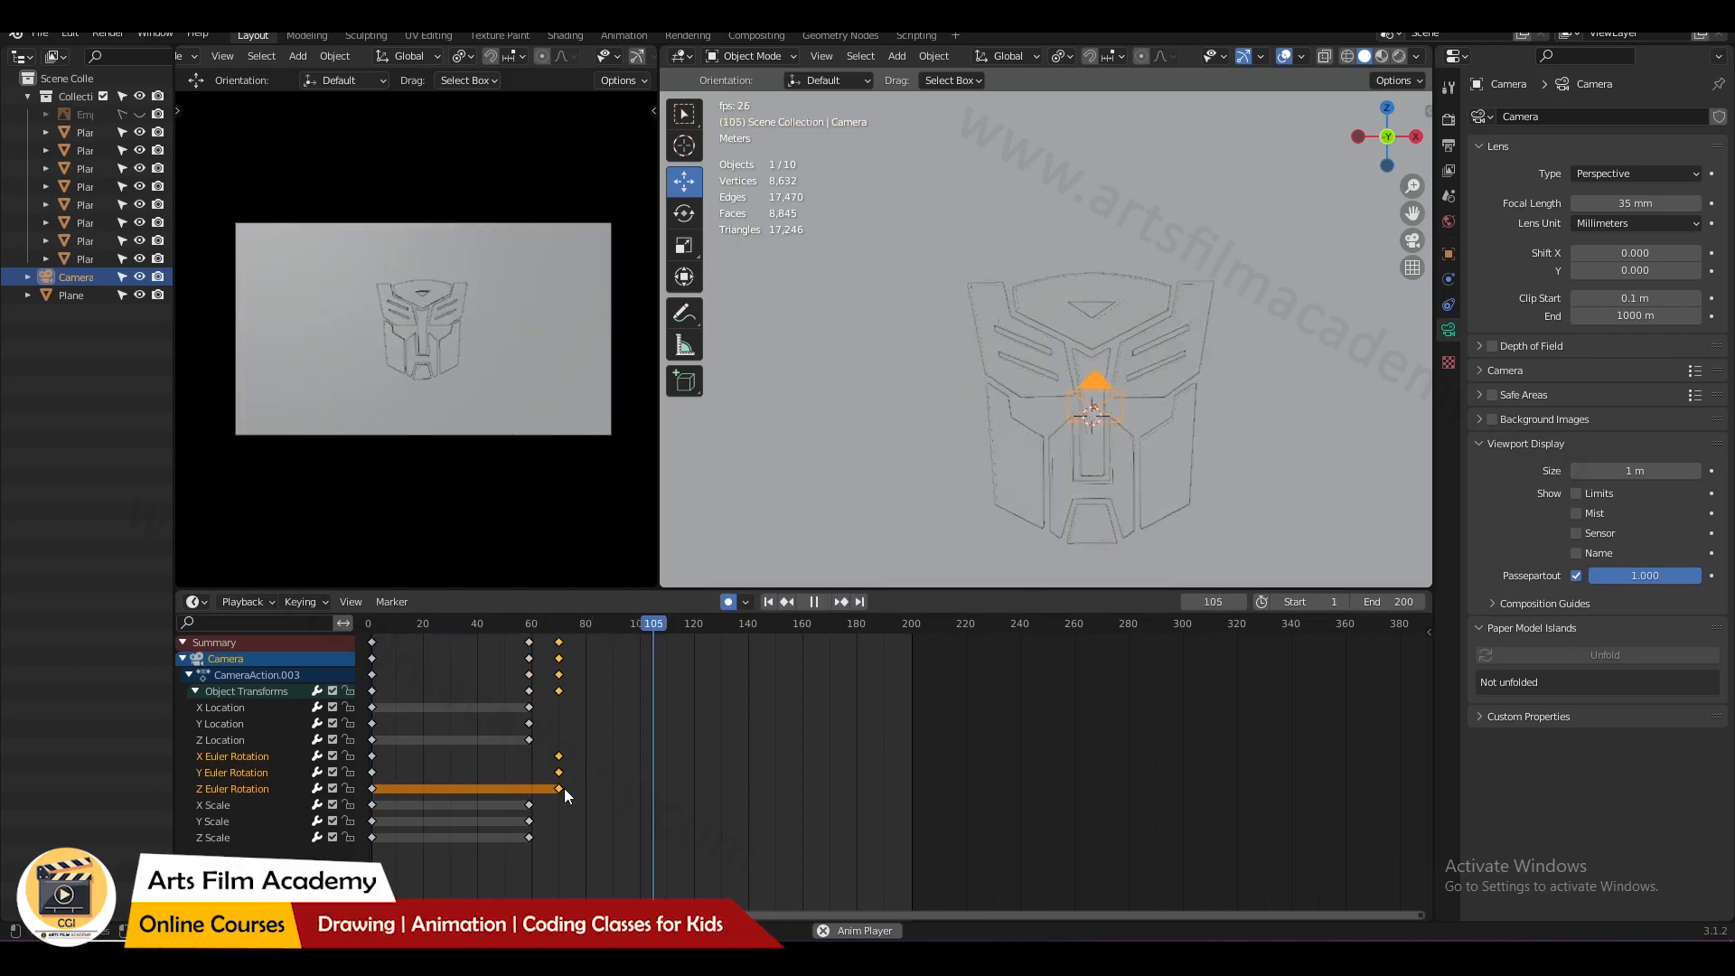
key("space")
- Move the camera's starting rotation keyframes to about frame 49 and play the animation from the first frame
left_click_drag(390, 757, 365, 792)
left_click_drag(372, 757, 498, 765)
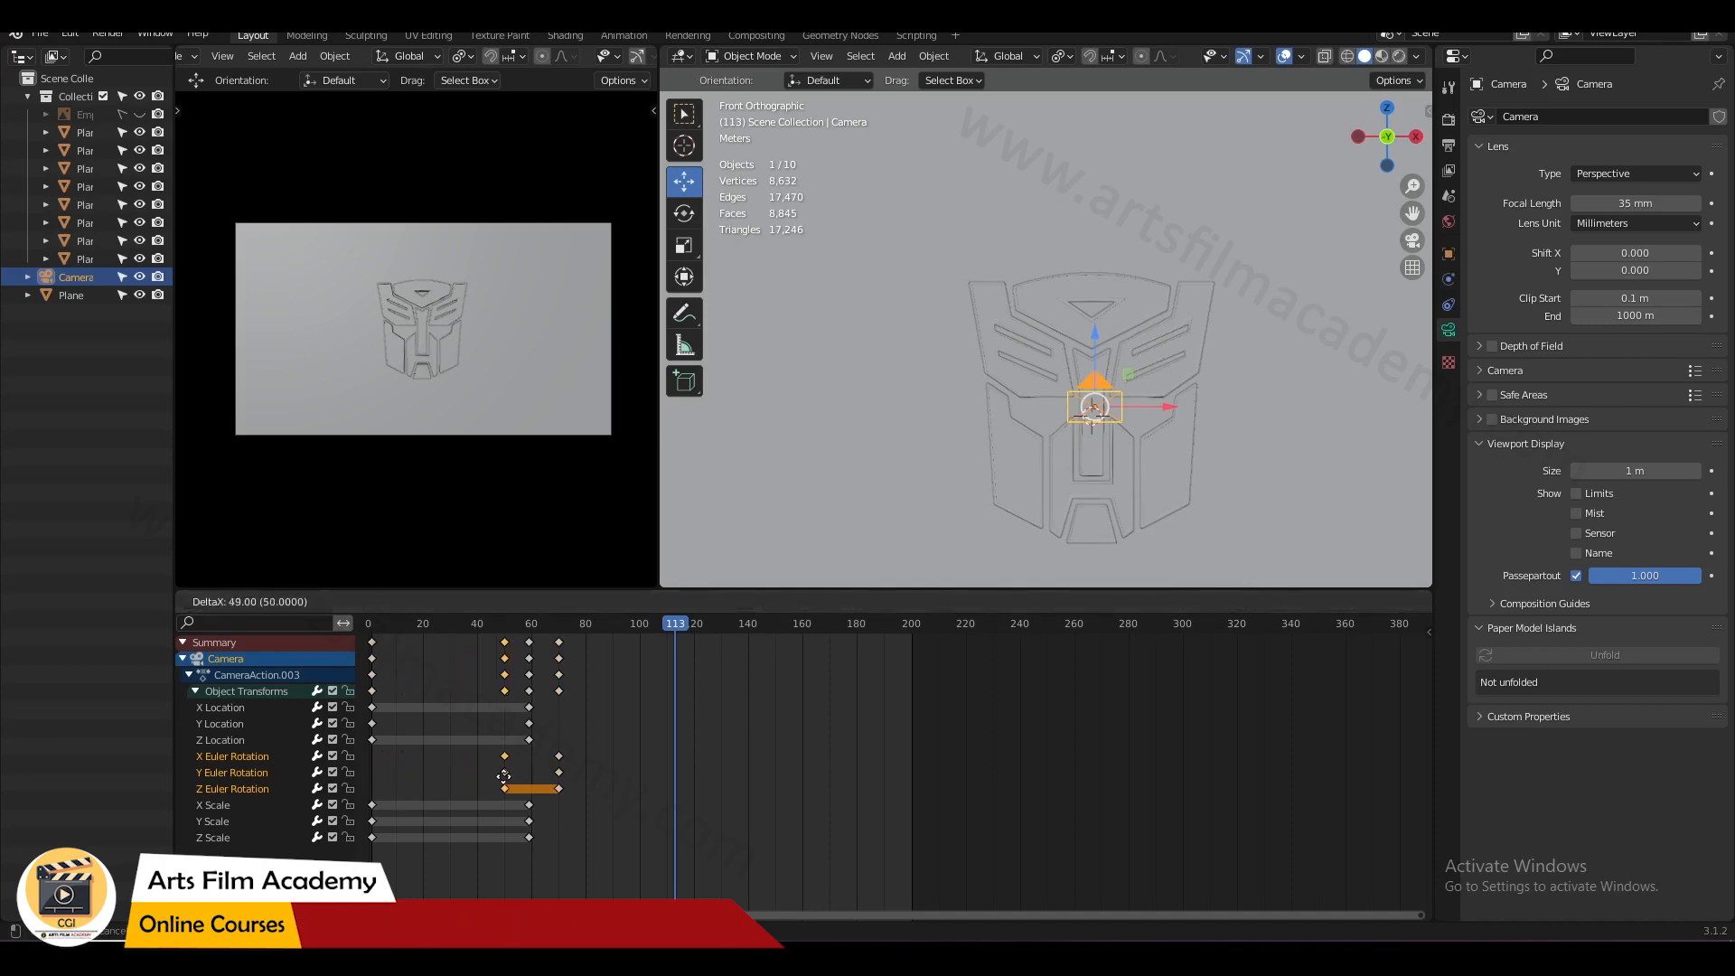
key("shift+Left")
key("space")
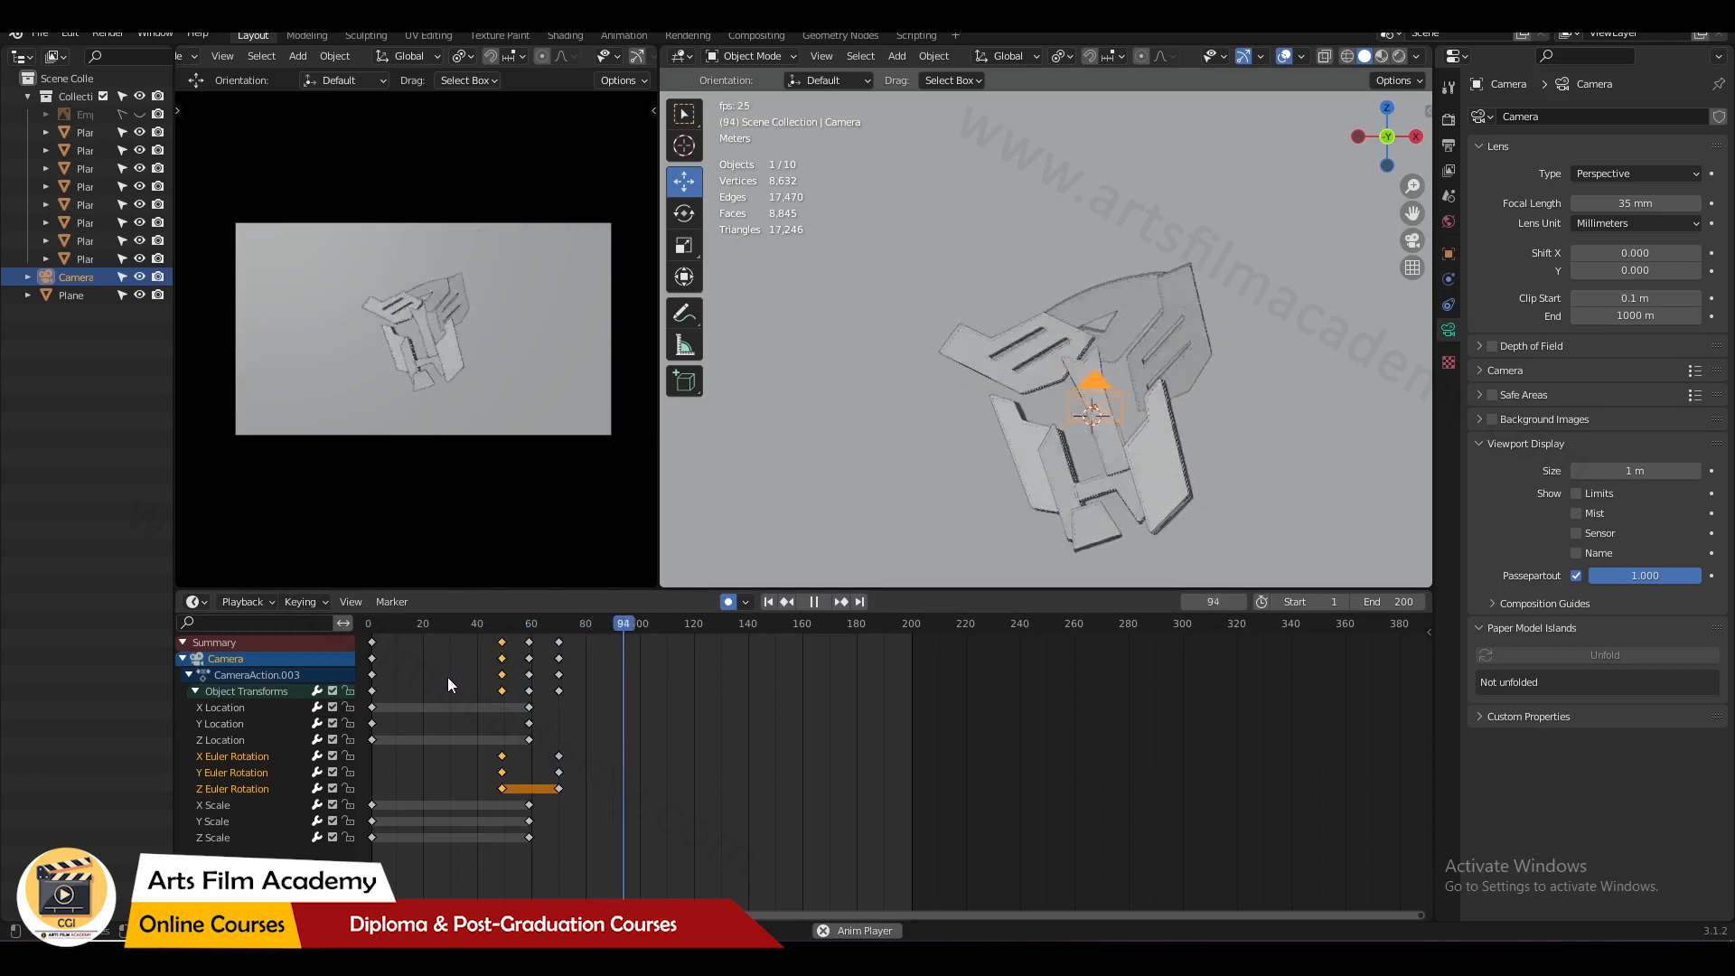
key("space")
- Move the camera's end rotation keyframes to about frame 87 and its end location and scale keyframes to about frame 65
left_click_drag(593, 651, 571, 782)
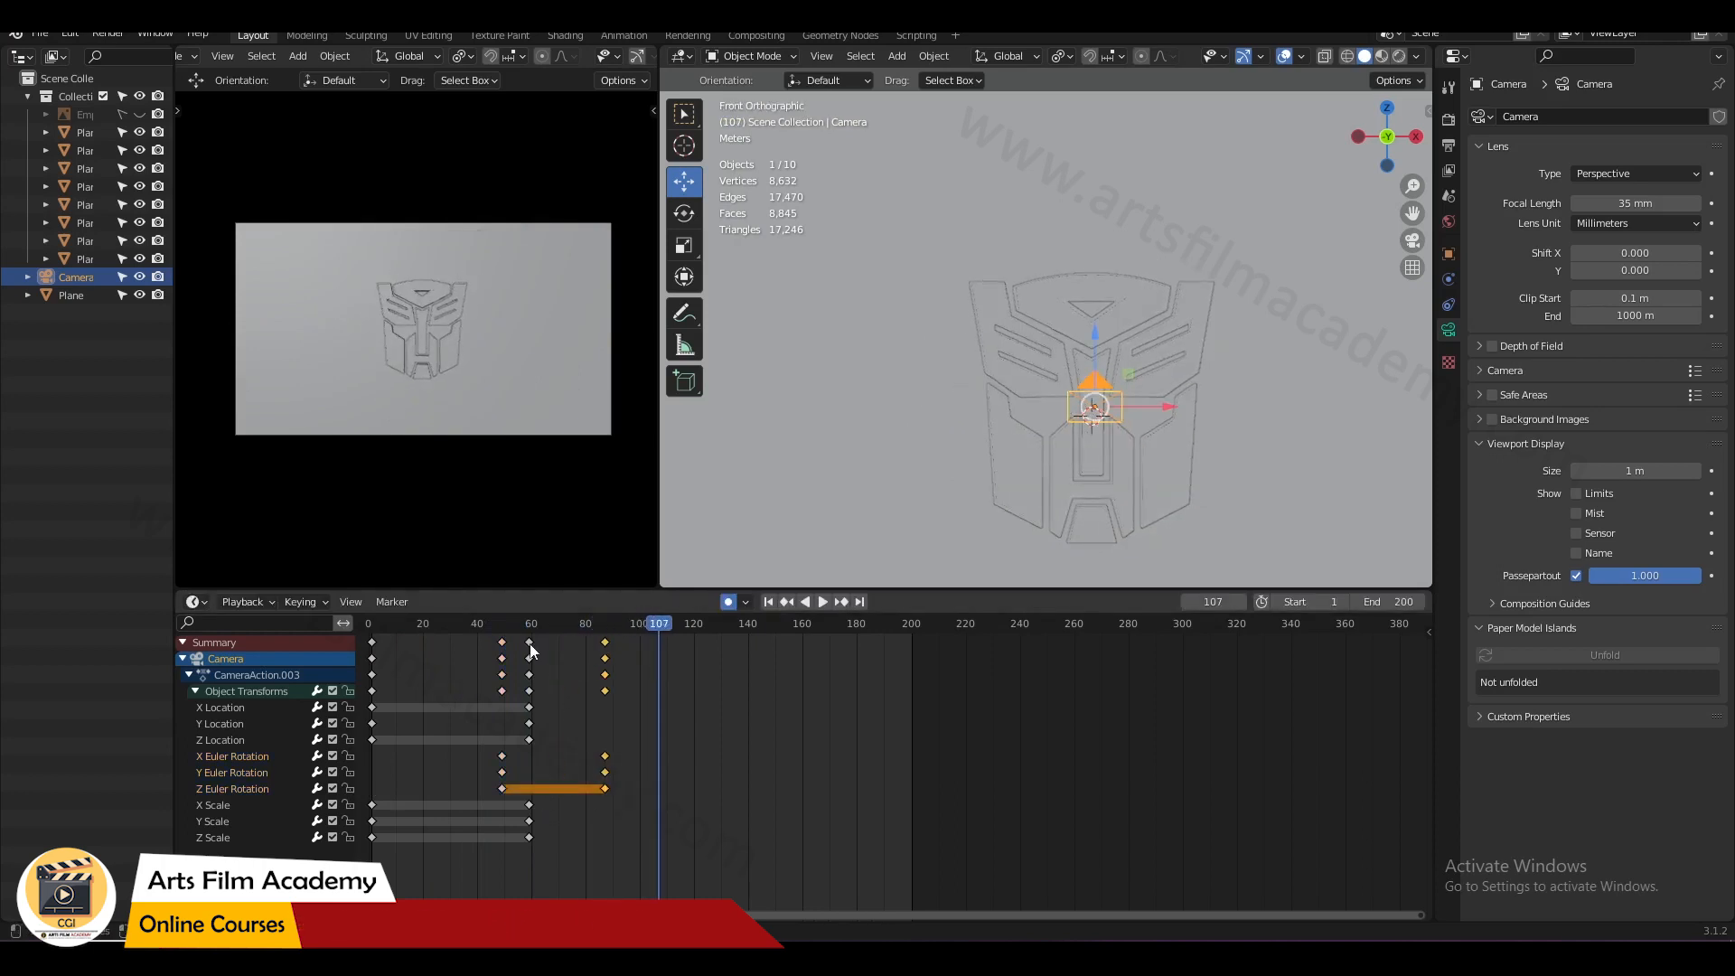
left_click_drag(535, 832, 520, 843)
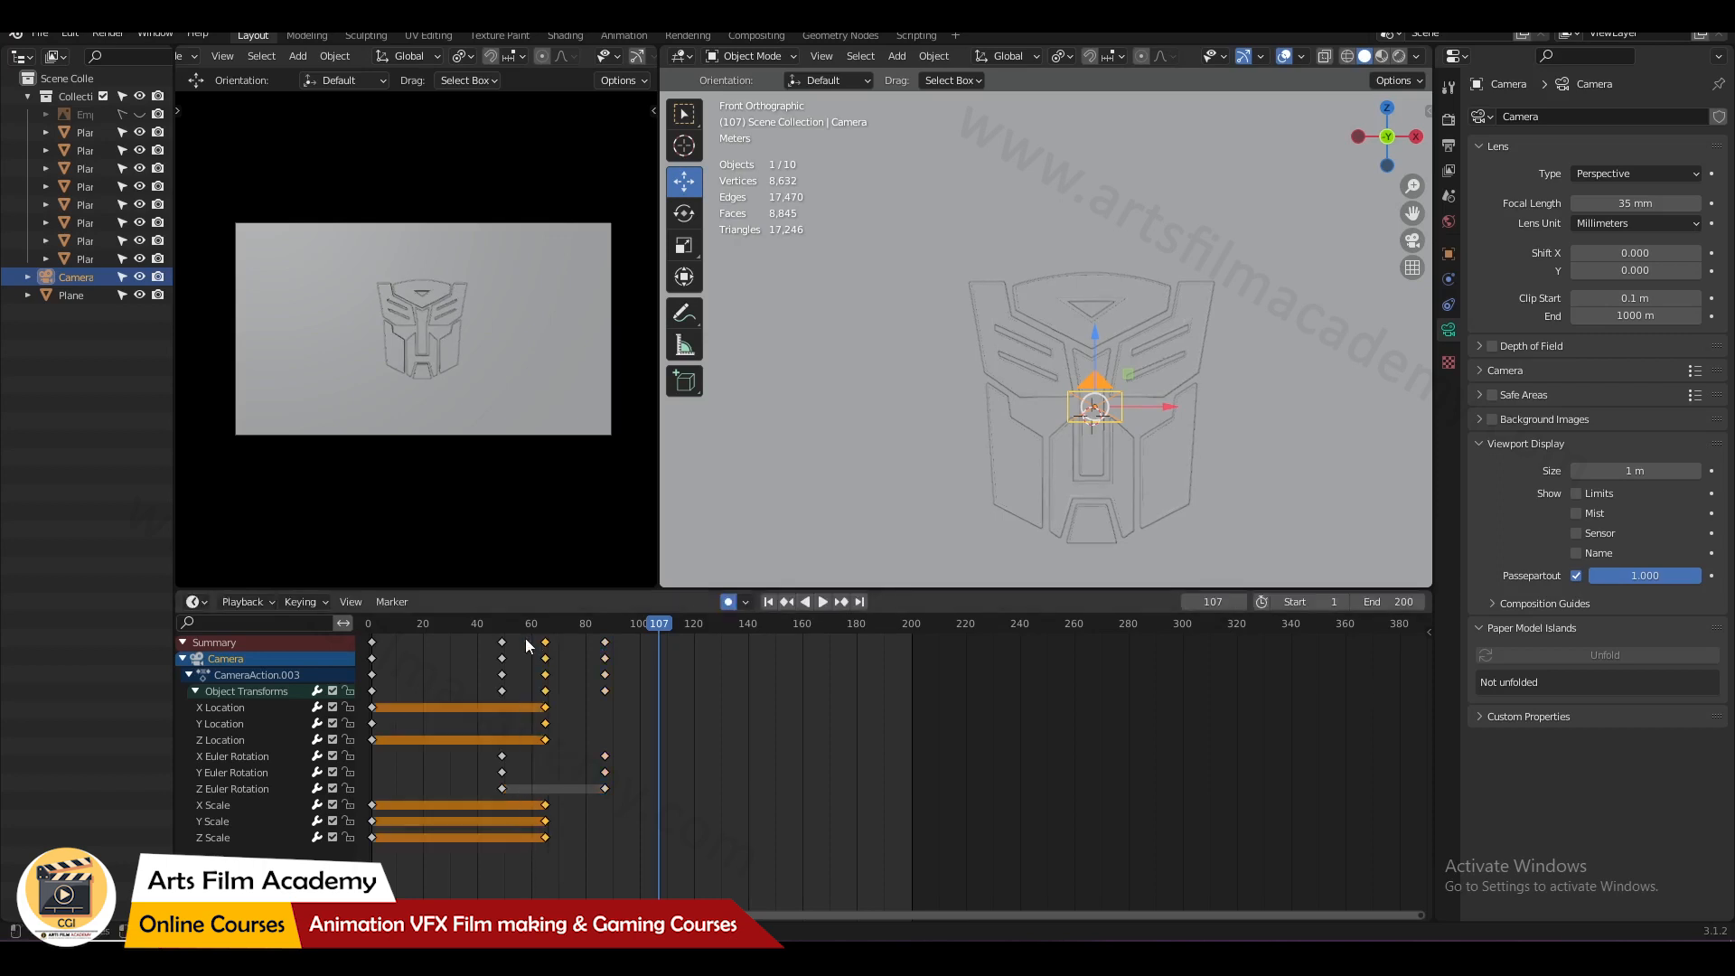
- Play the retimed camera move from about frame 35 and again from the first frame to check the roll
left_click(464, 632)
key("space")
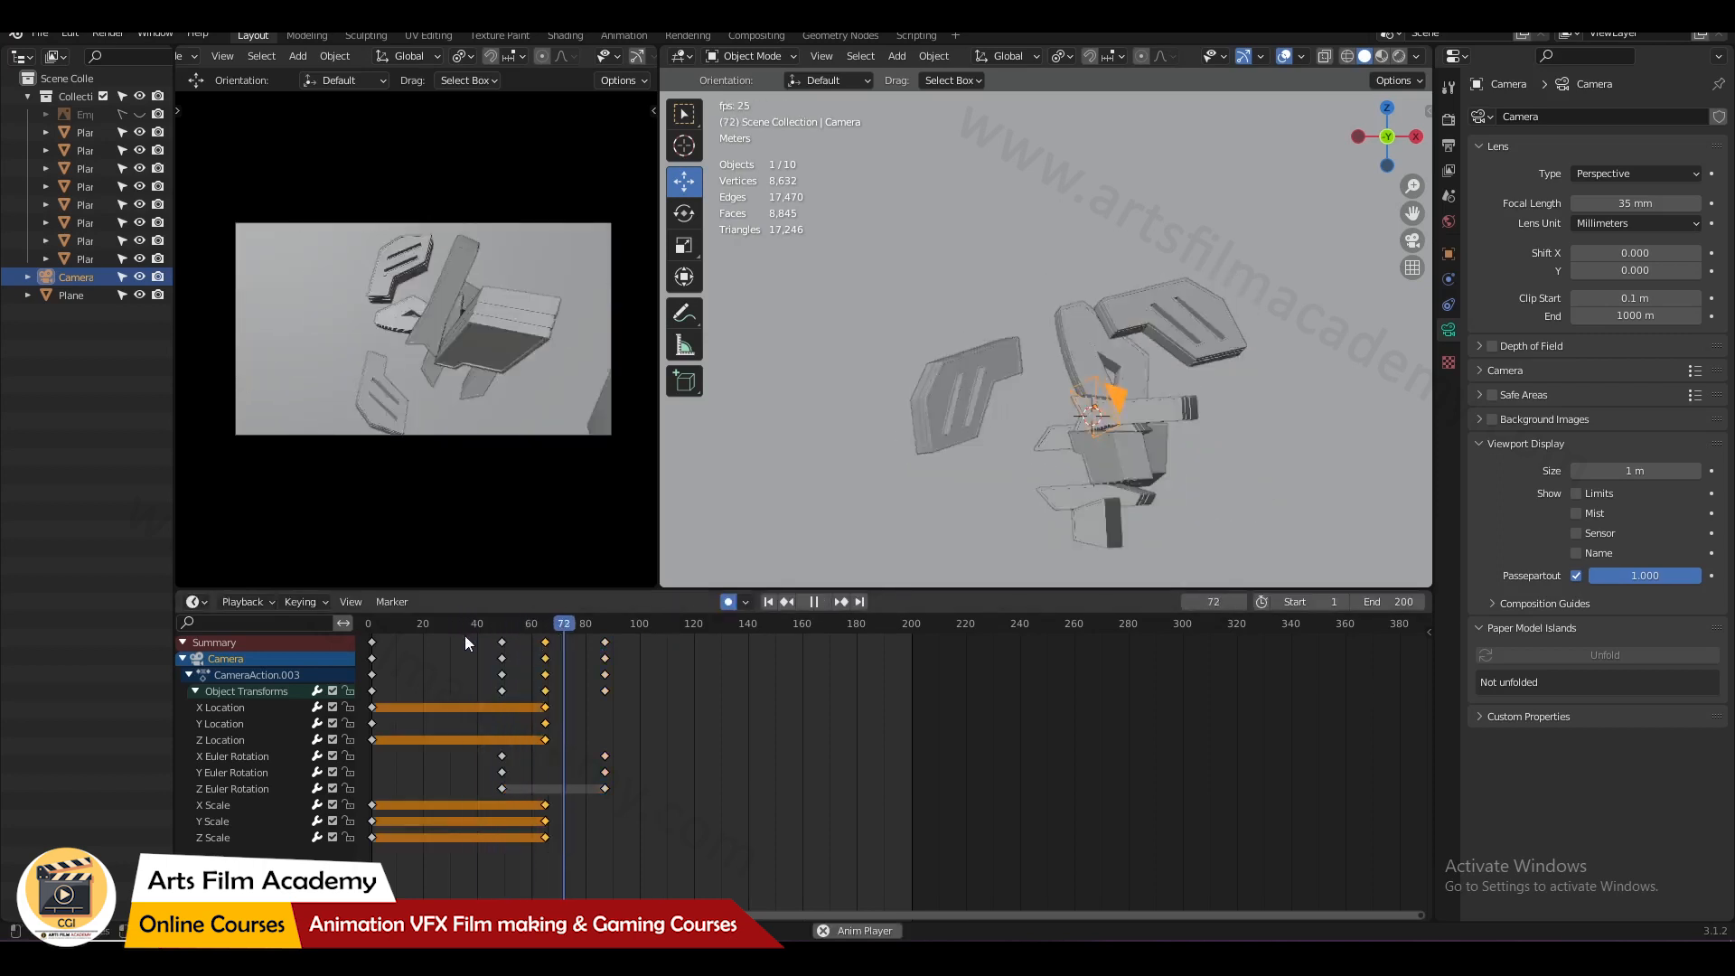
key("space")
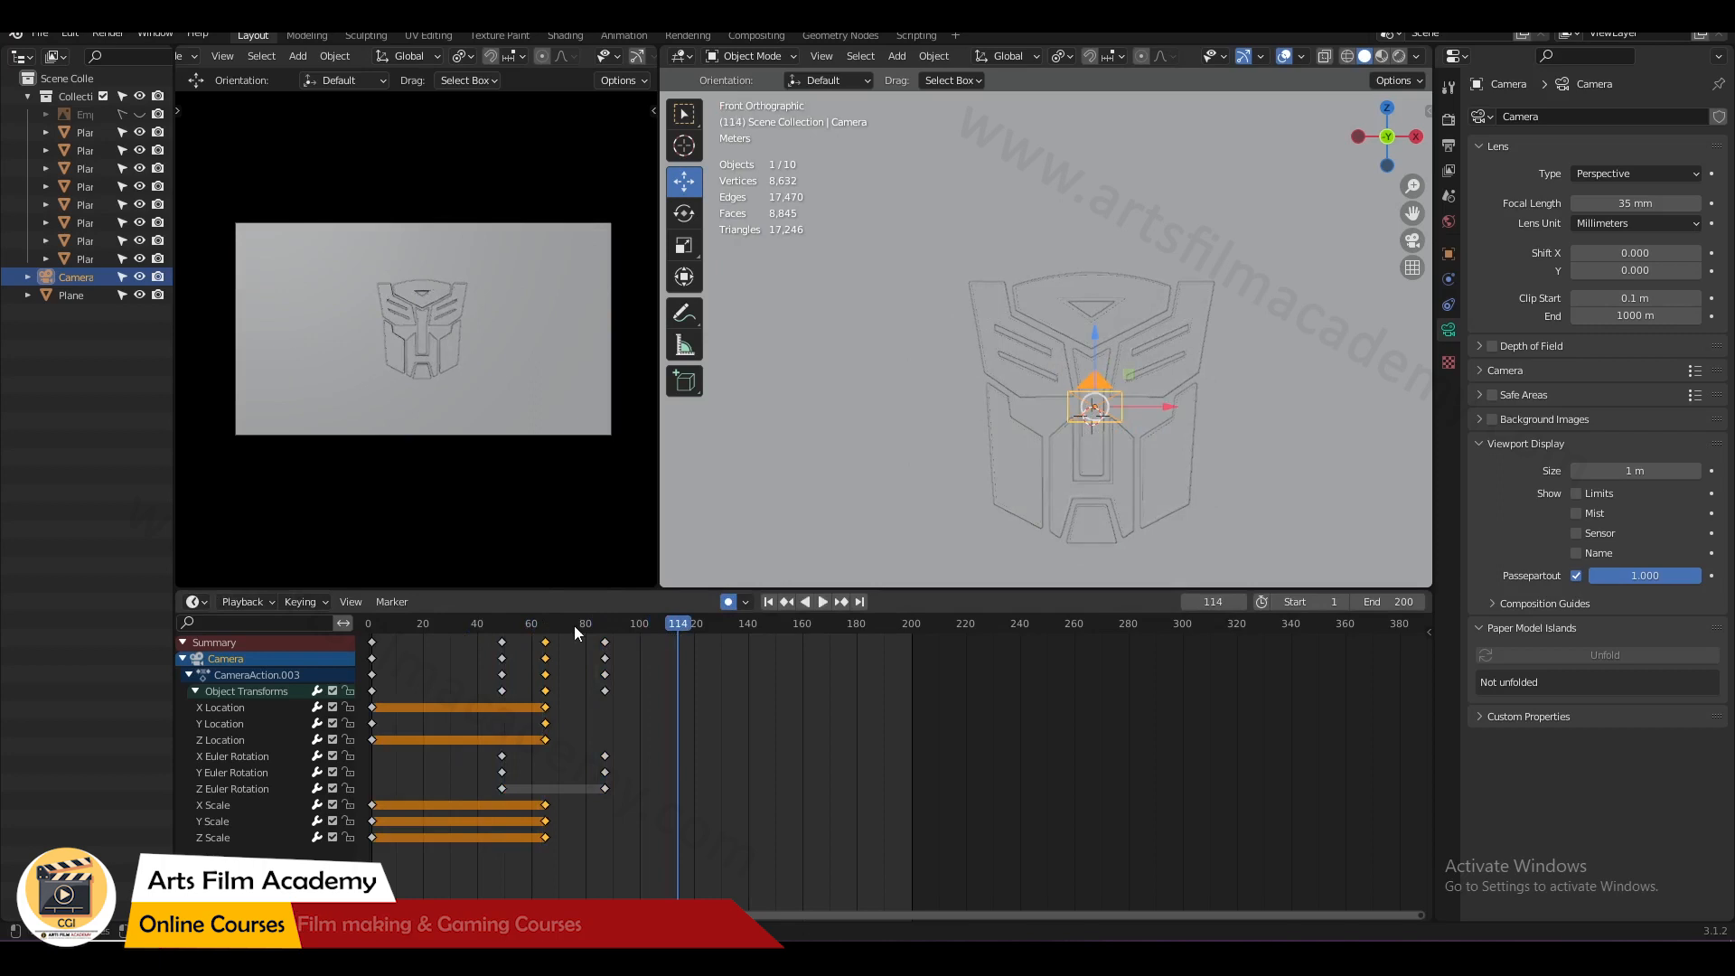
key("shift+Left")
key("space")
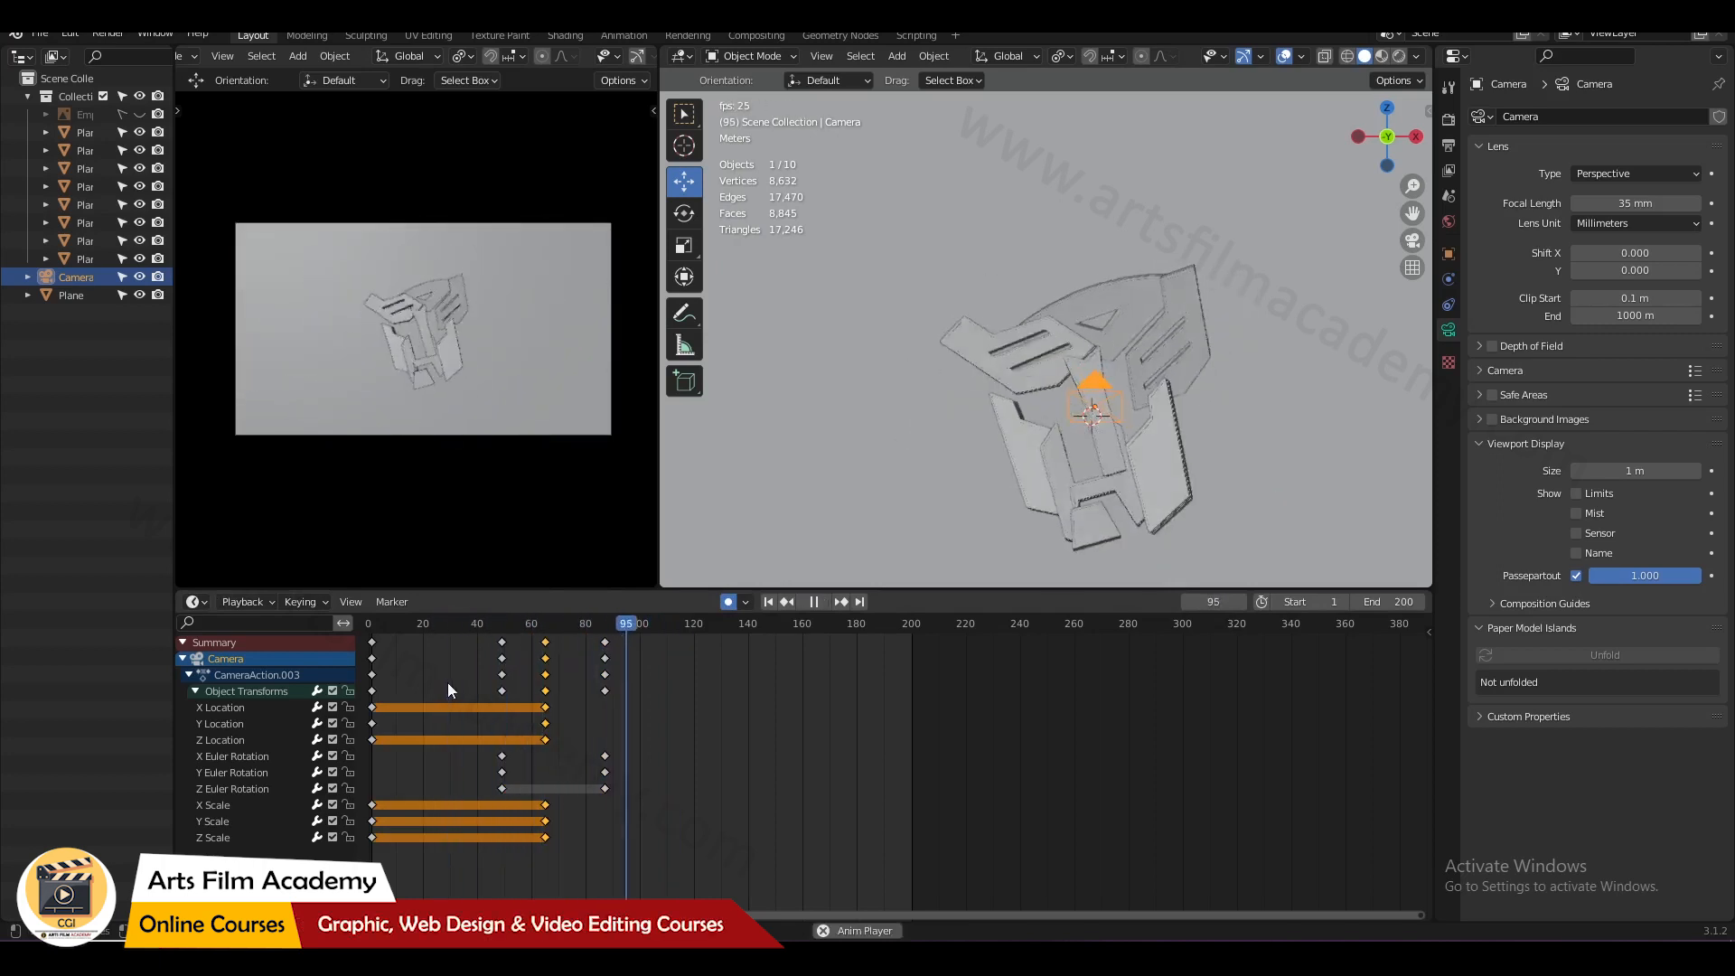
key("shift+Left")
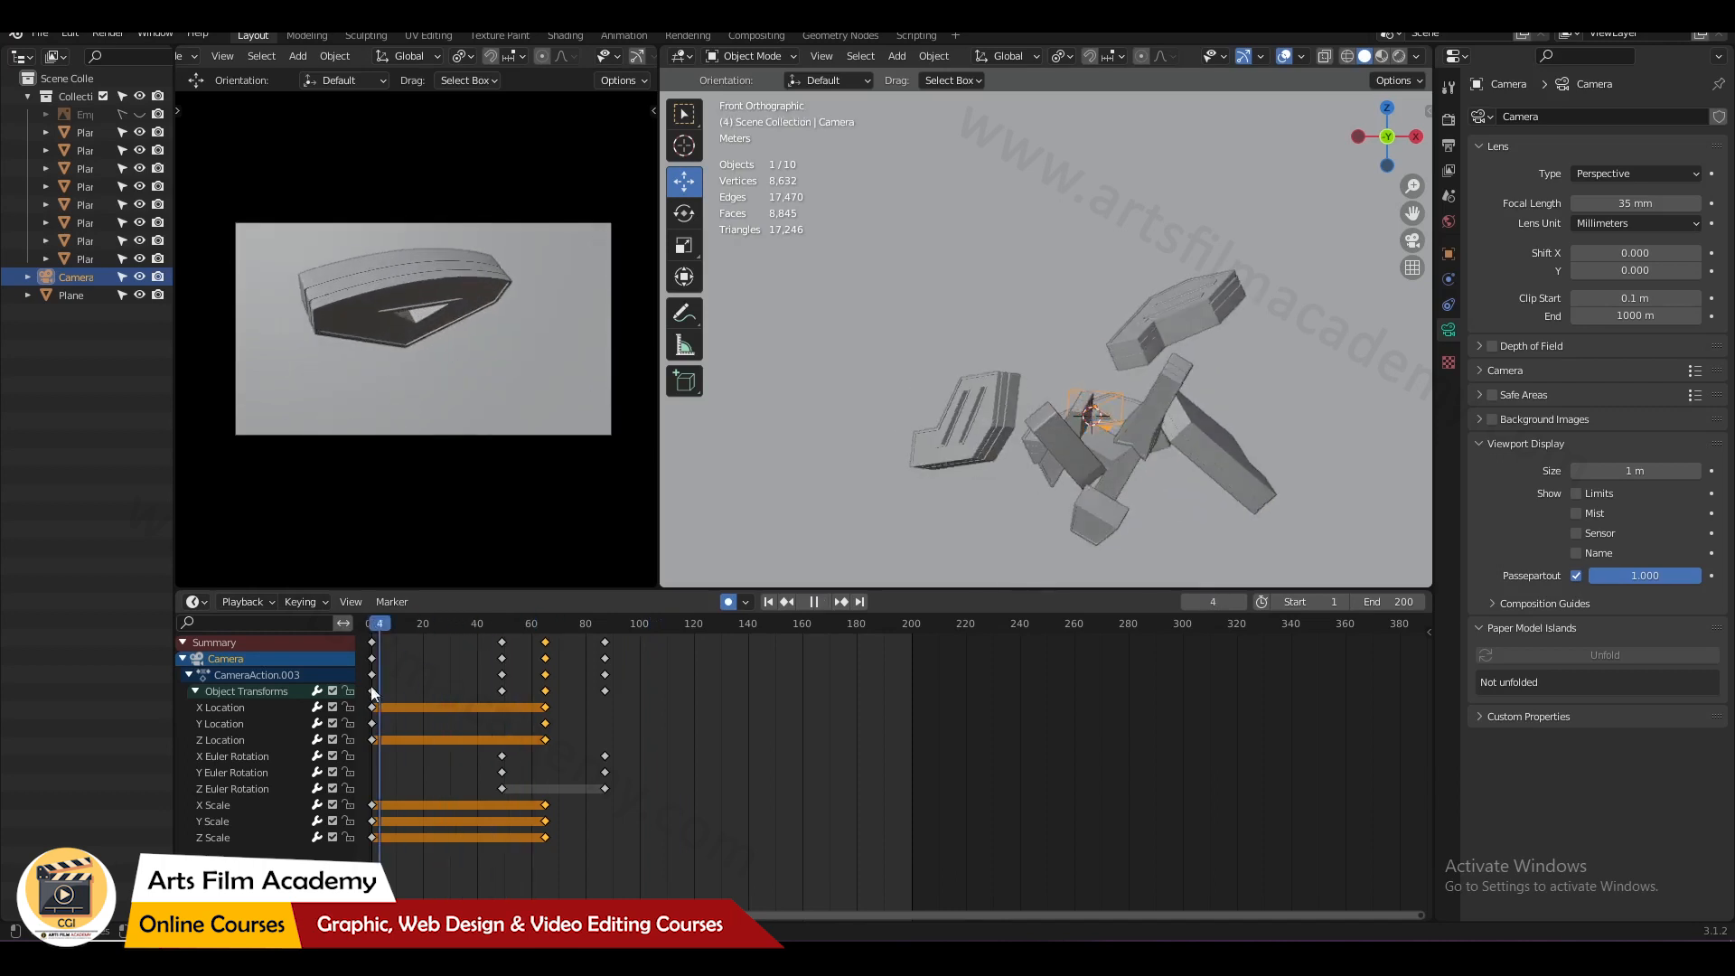
key("space")
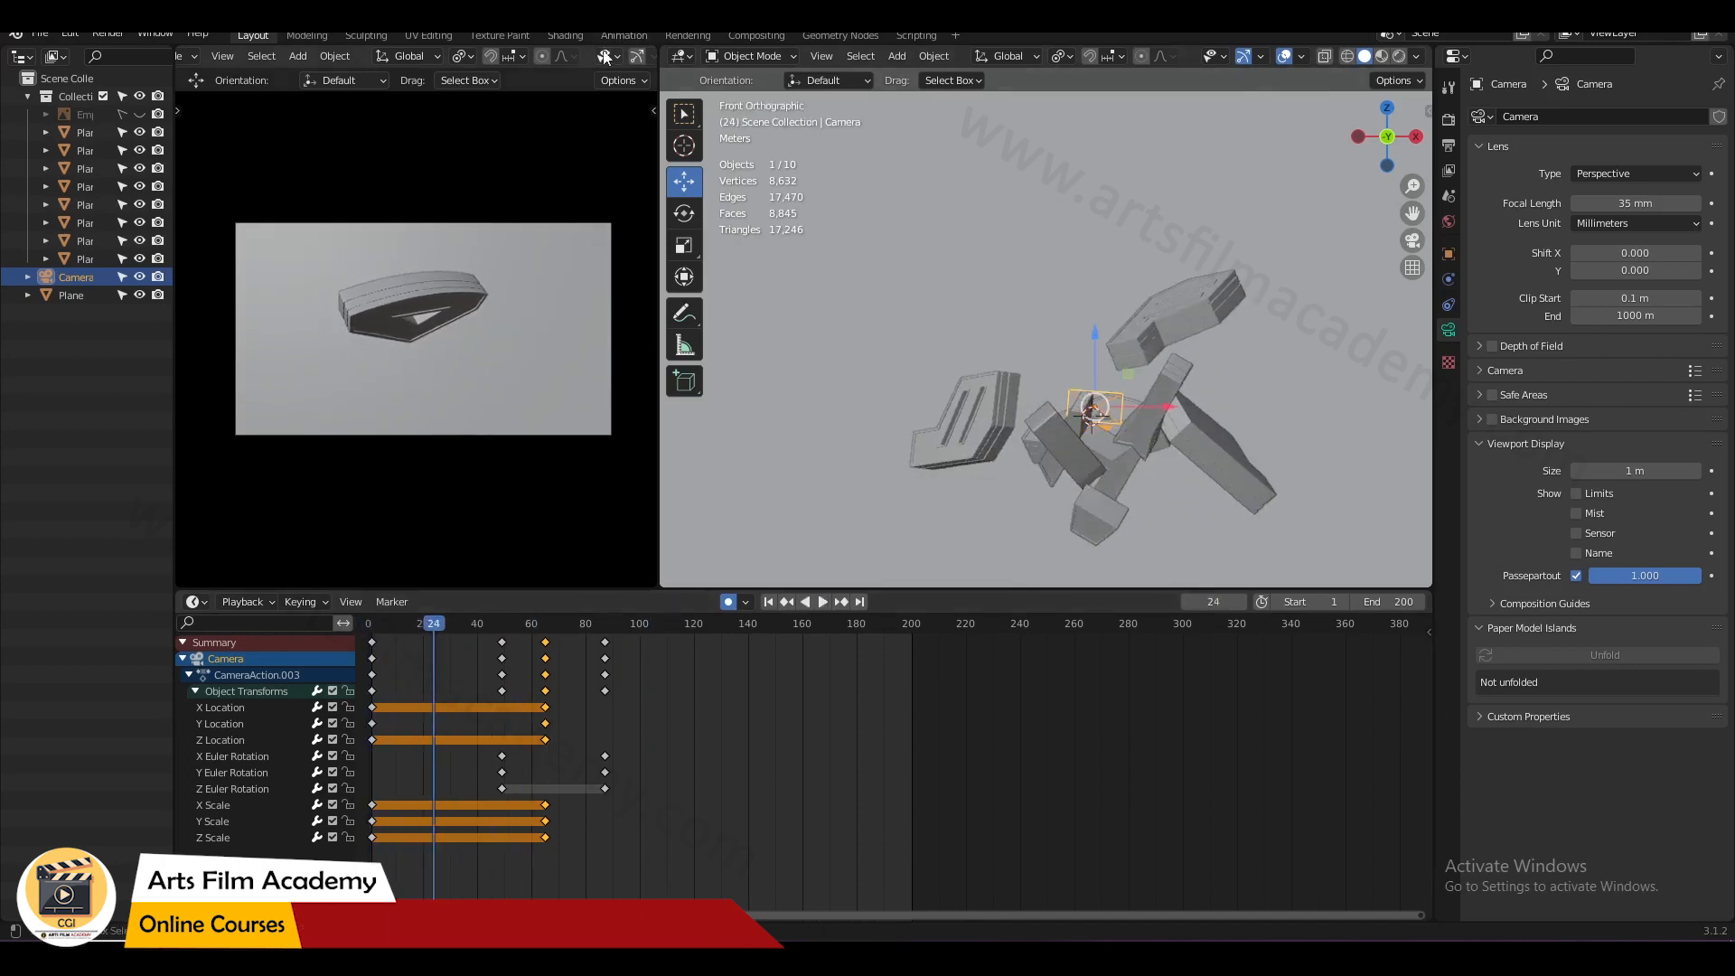
- Preview the animation through the camera in rendered shading, return that view to solid shading, and replay it up to frame 85
left_click(624, 56)
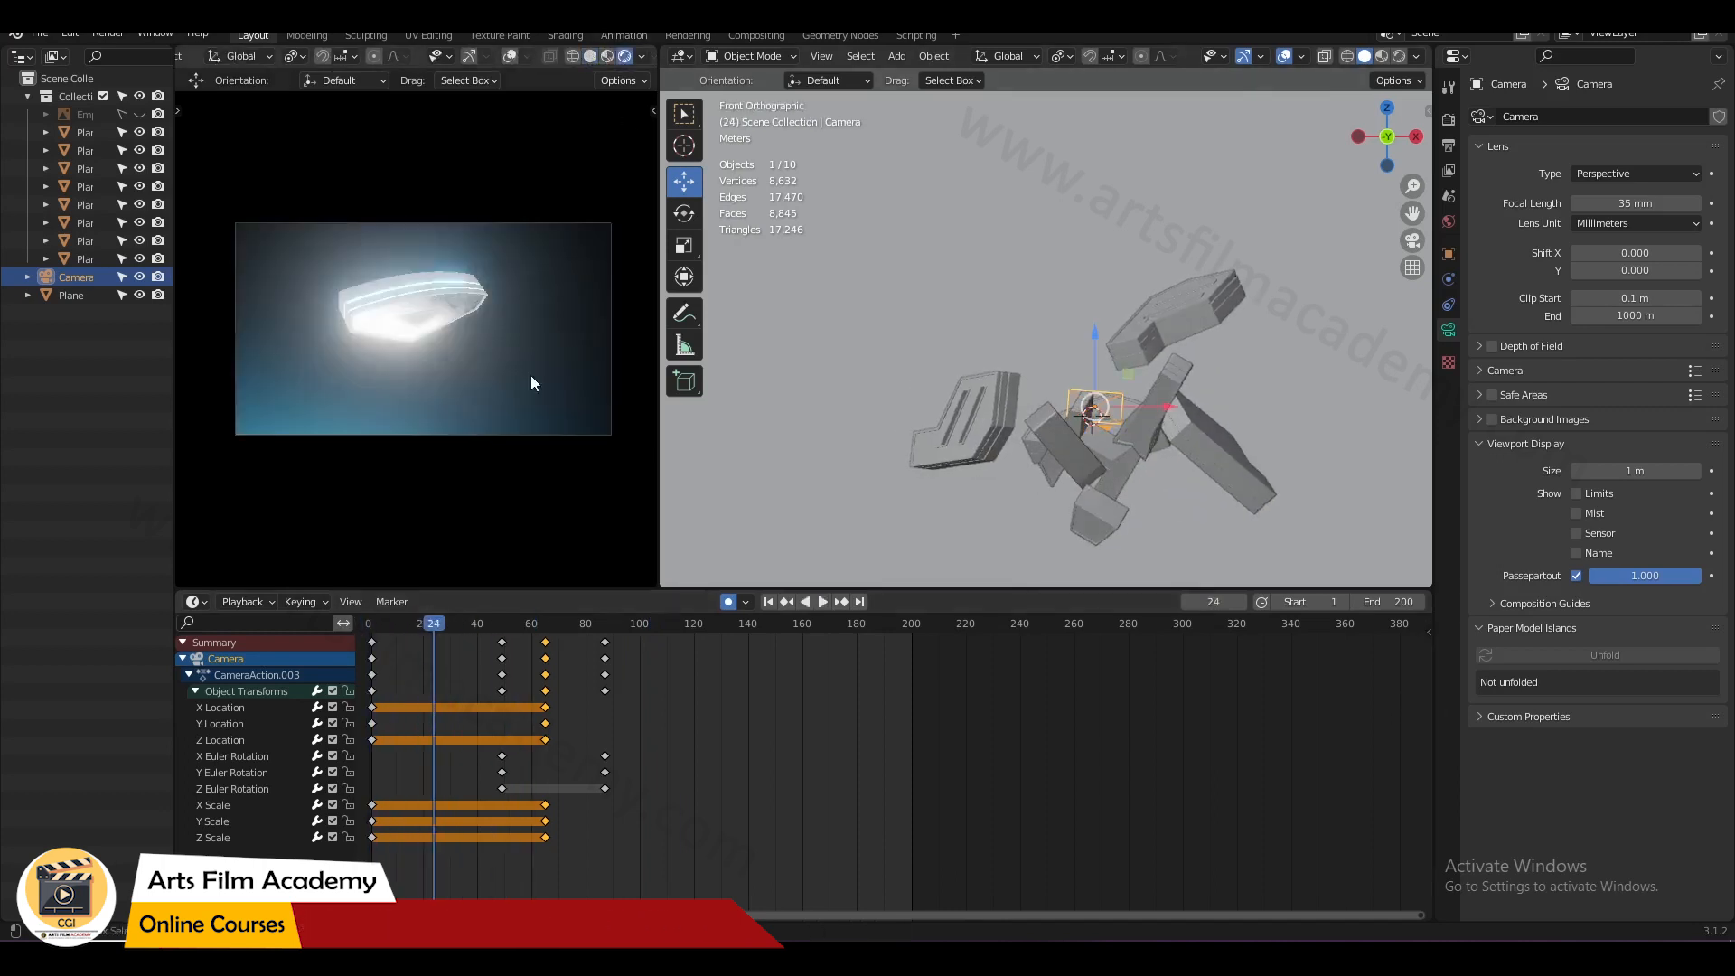
left_click(805, 602)
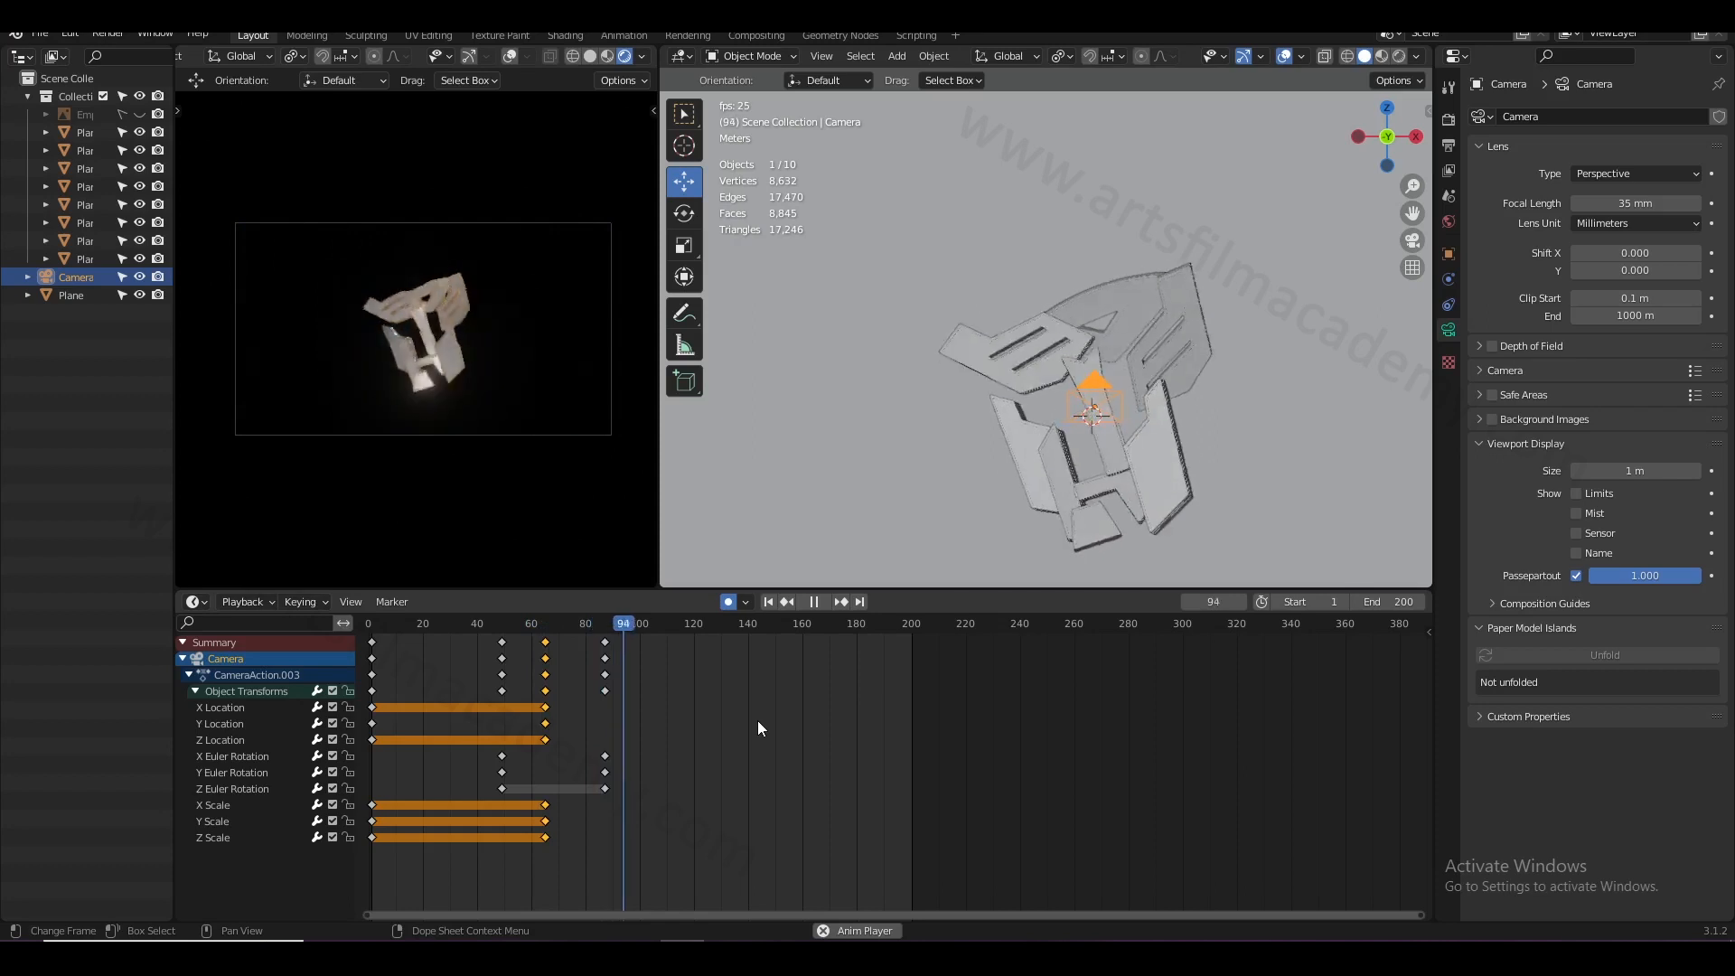
key("space")
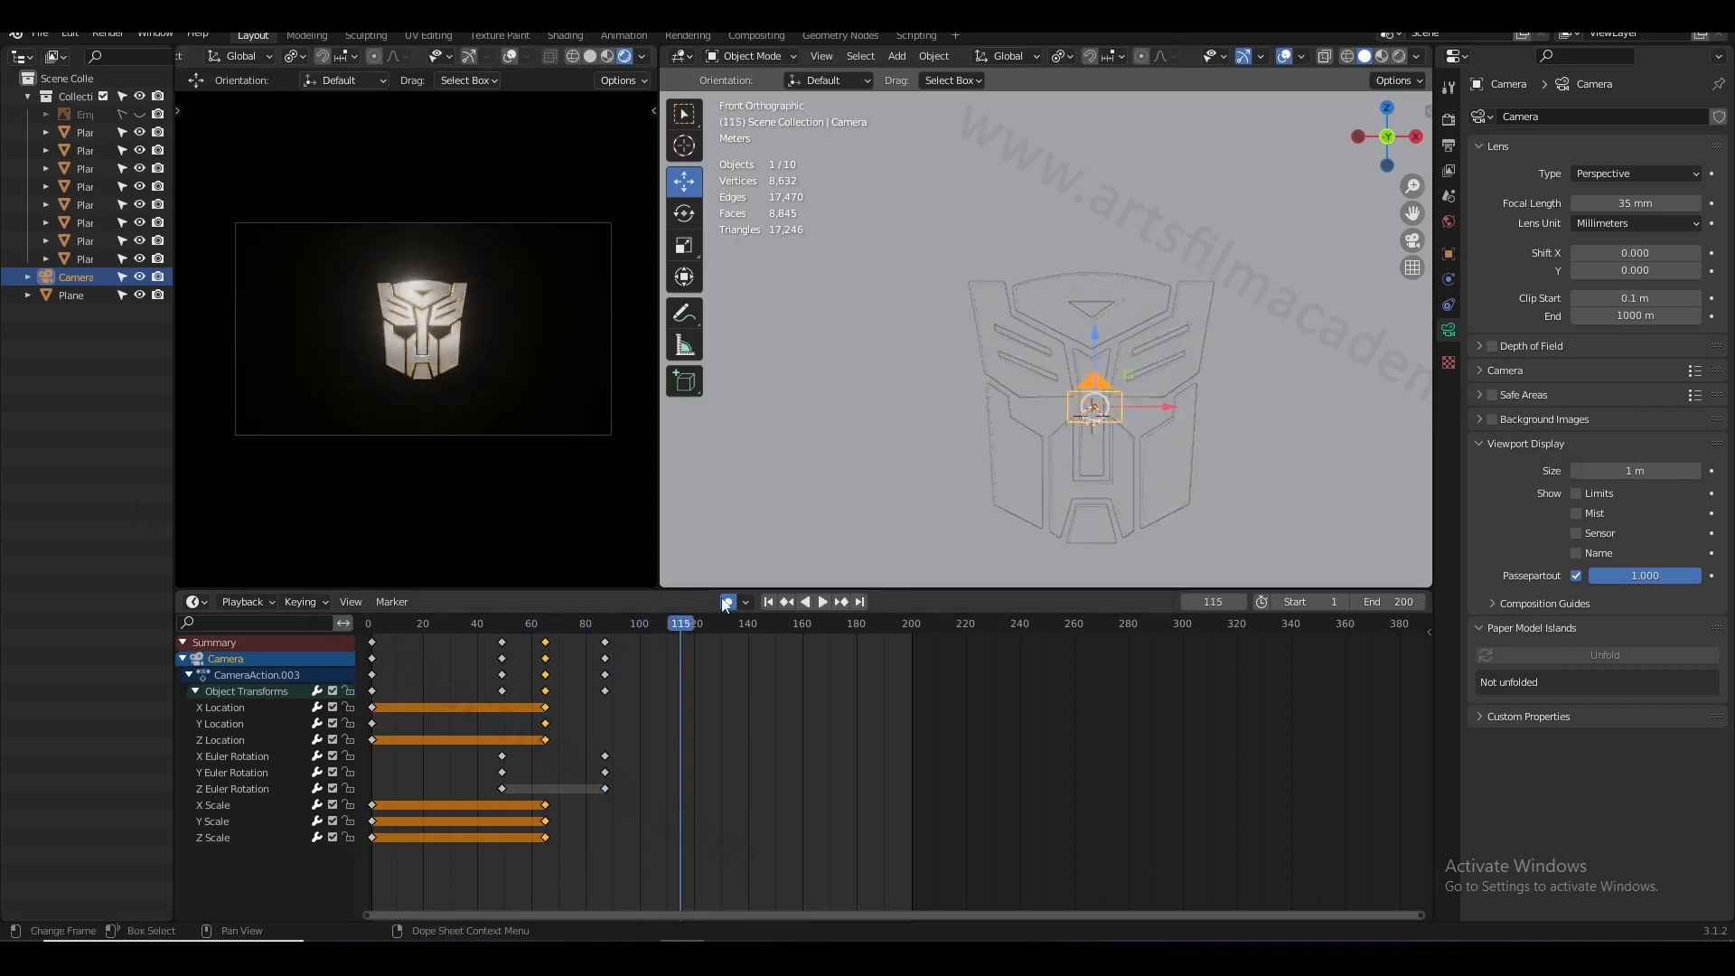
left_click(768, 602)
left_click(590, 56)
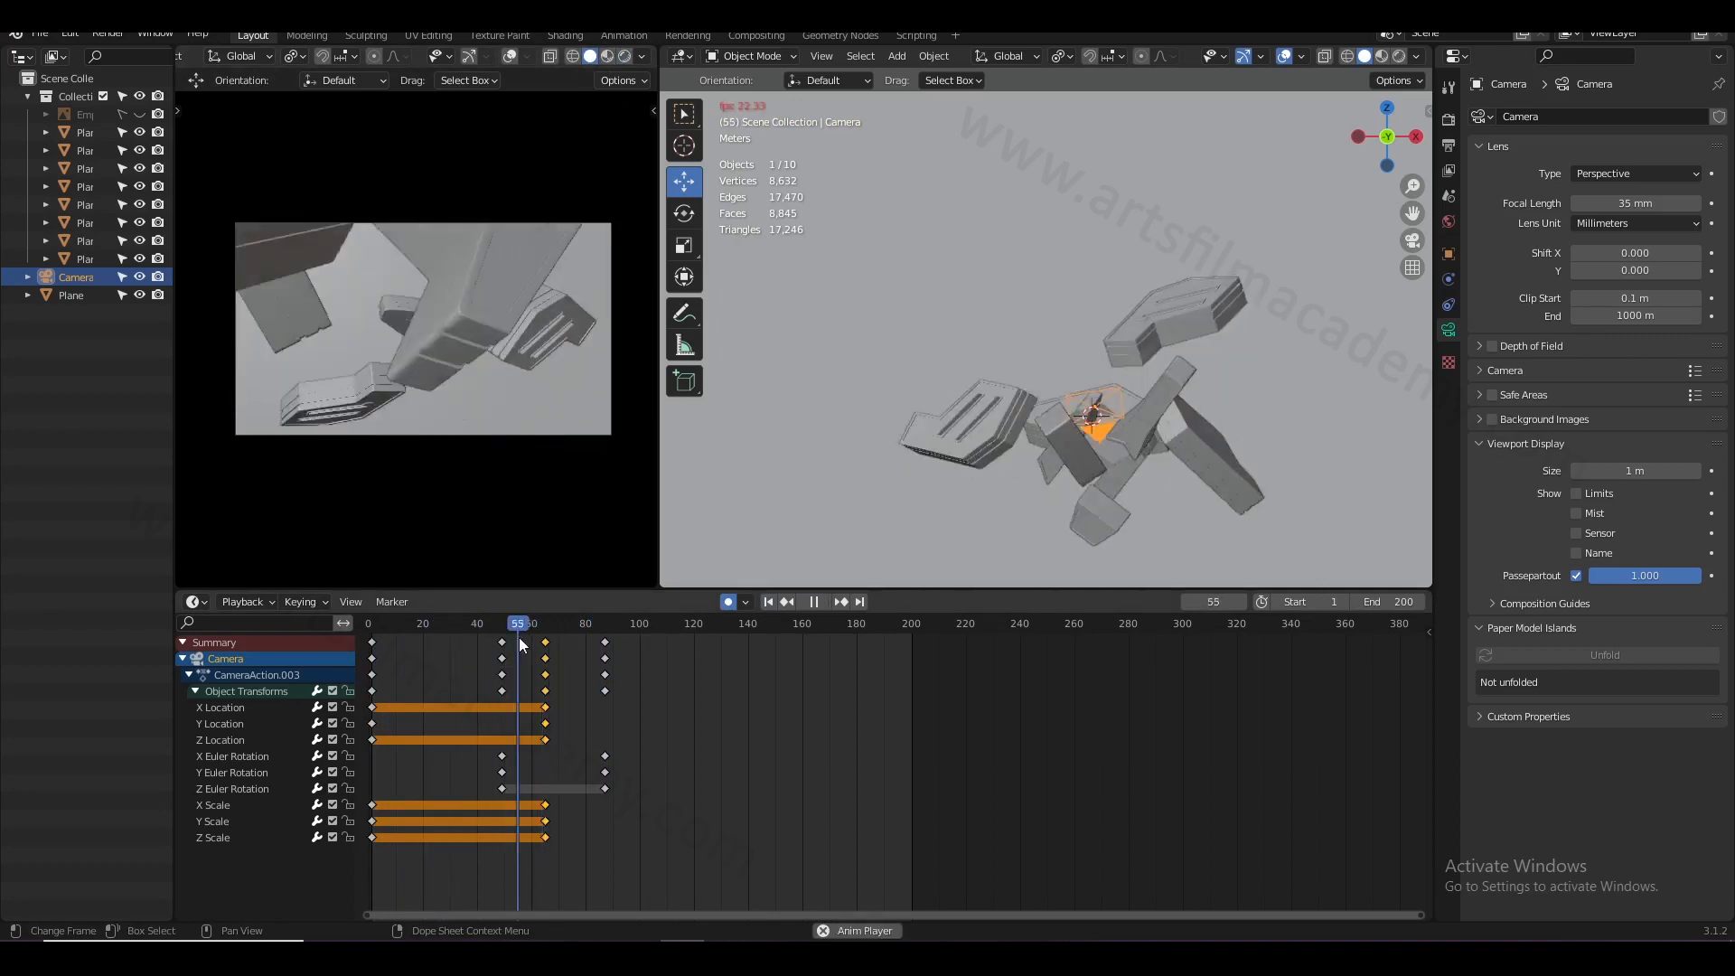
key("space")
- In the right side view at frame 64, select a logo piece in front of the camera and delay its keyframes
middle_click_drag(1118, 402, 1022, 415)
key("KP_3")
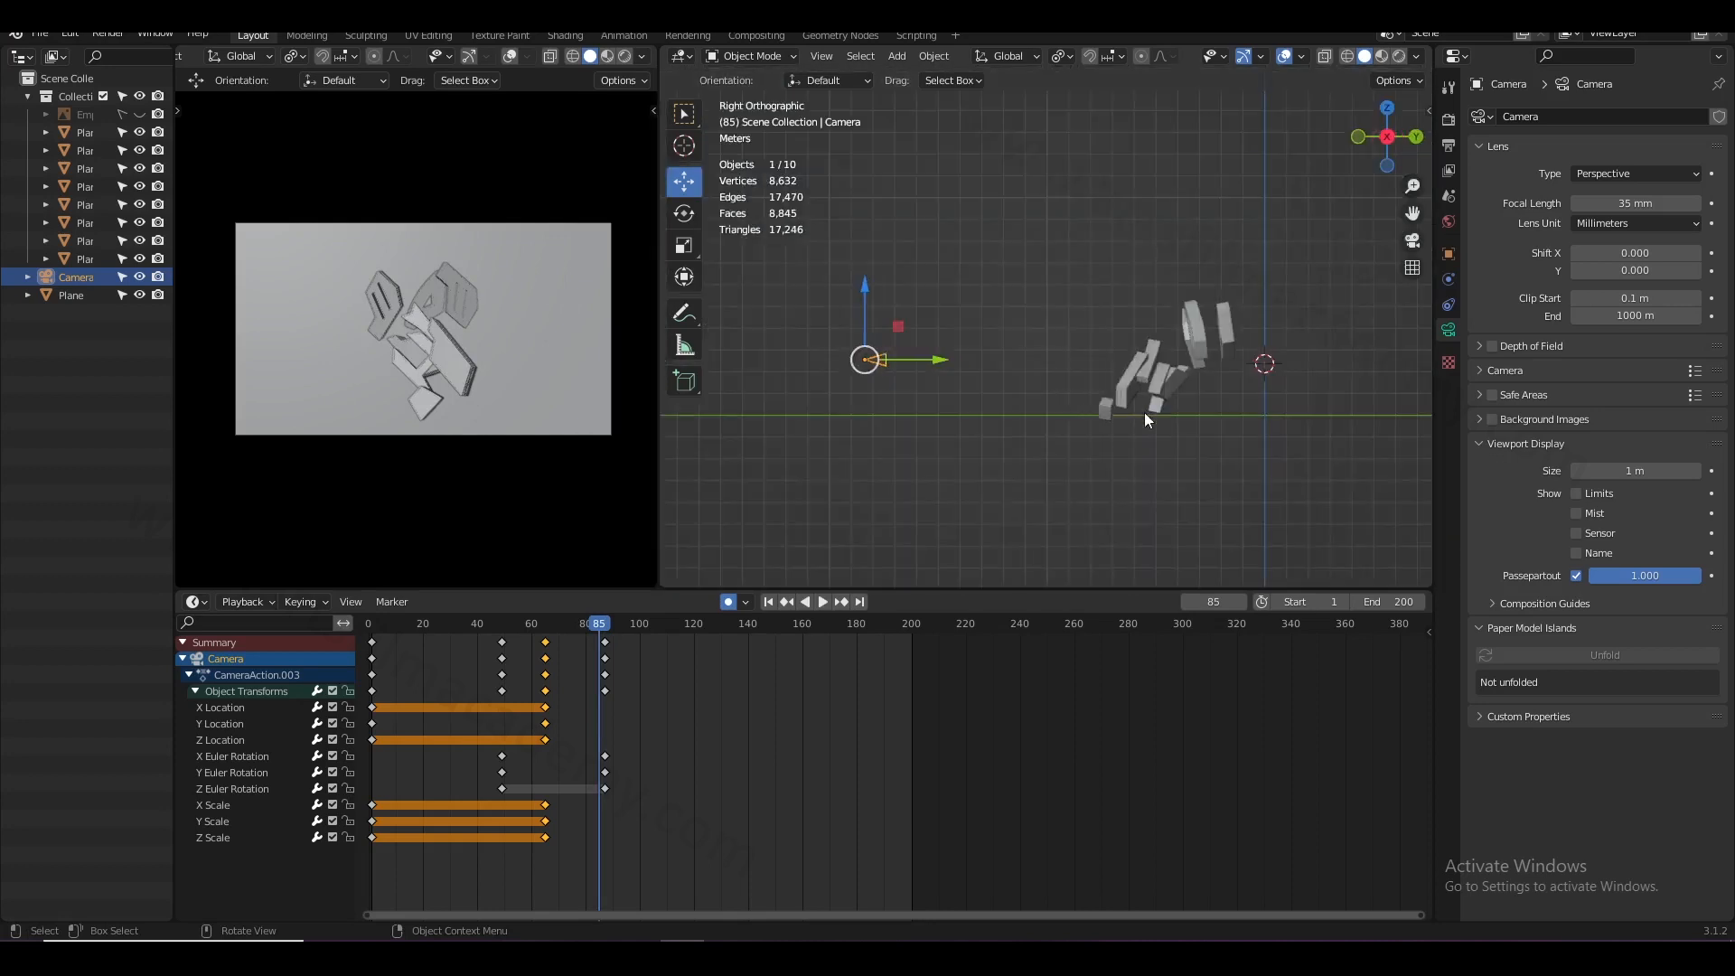
key("Down")
key("Up")
key("Down")
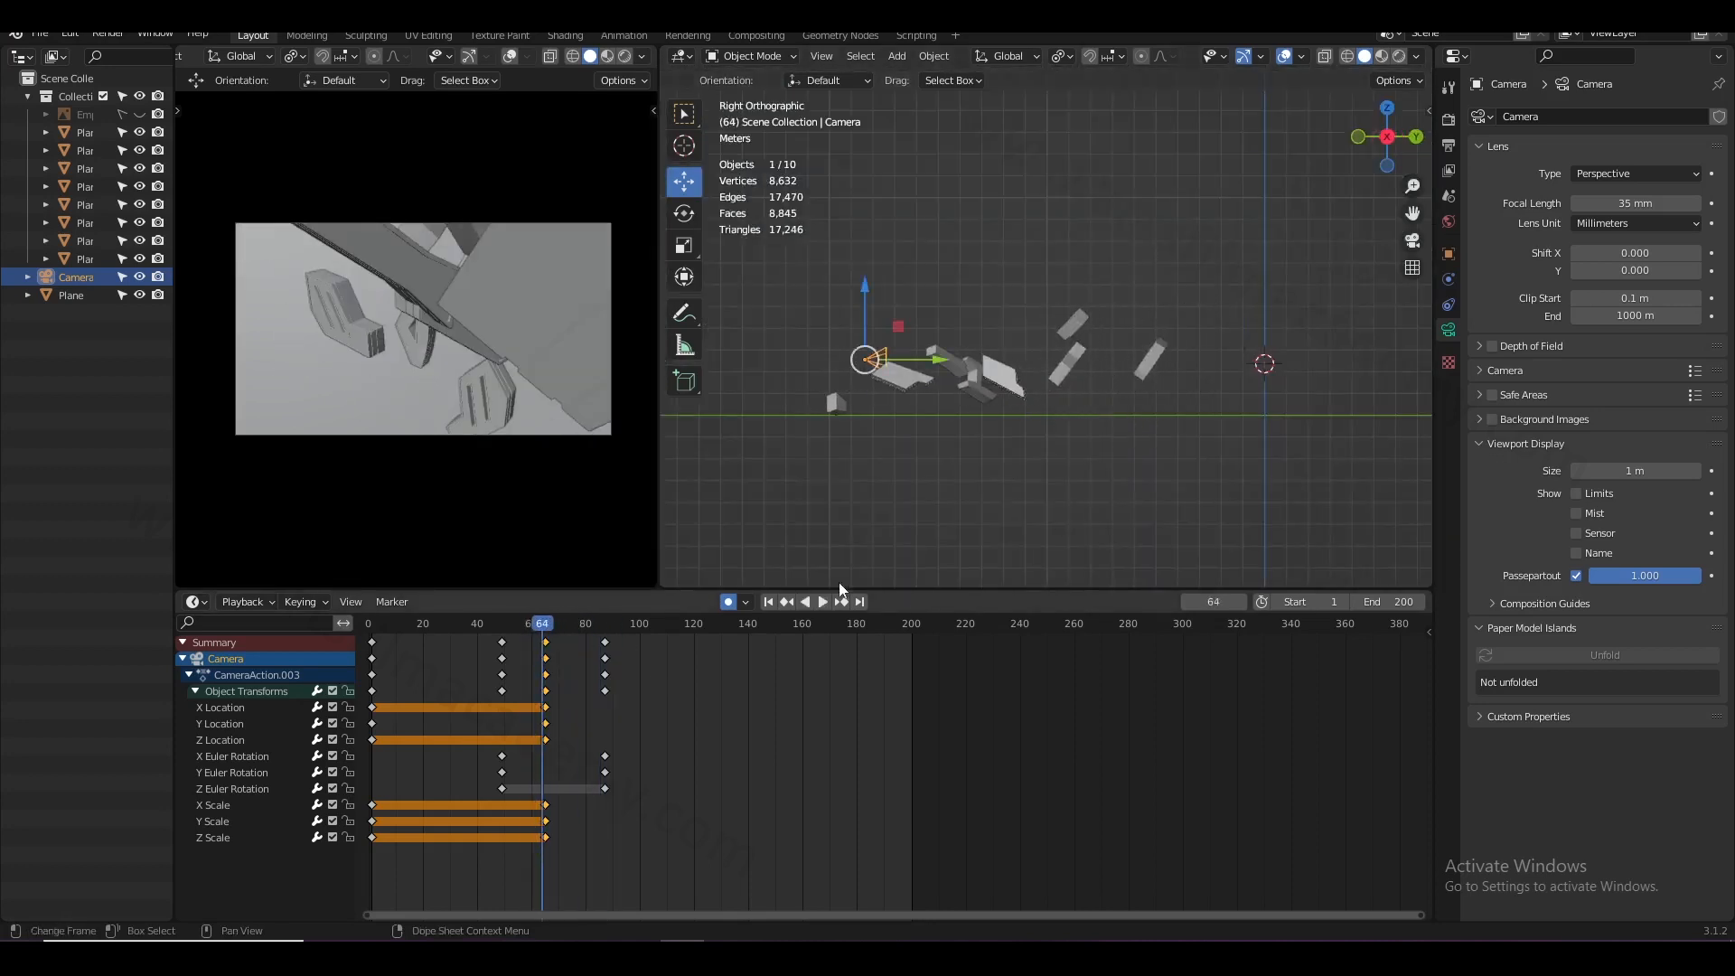
left_click(996, 413)
left_click(996, 411)
left_click_drag(659, 649, 721, 650)
- Stretch the keyframe spacing of another logo piece in front of the camera and shift both of its keyframe columns
left_click(1009, 376)
key("s")
left_click(801, 649)
key("g")
left_click(834, 666)
- Shift the keyframes of logo piece Plane.005 to about frames 40 and 125
left_click(1063, 383)
key("g")
left_click(776, 687)
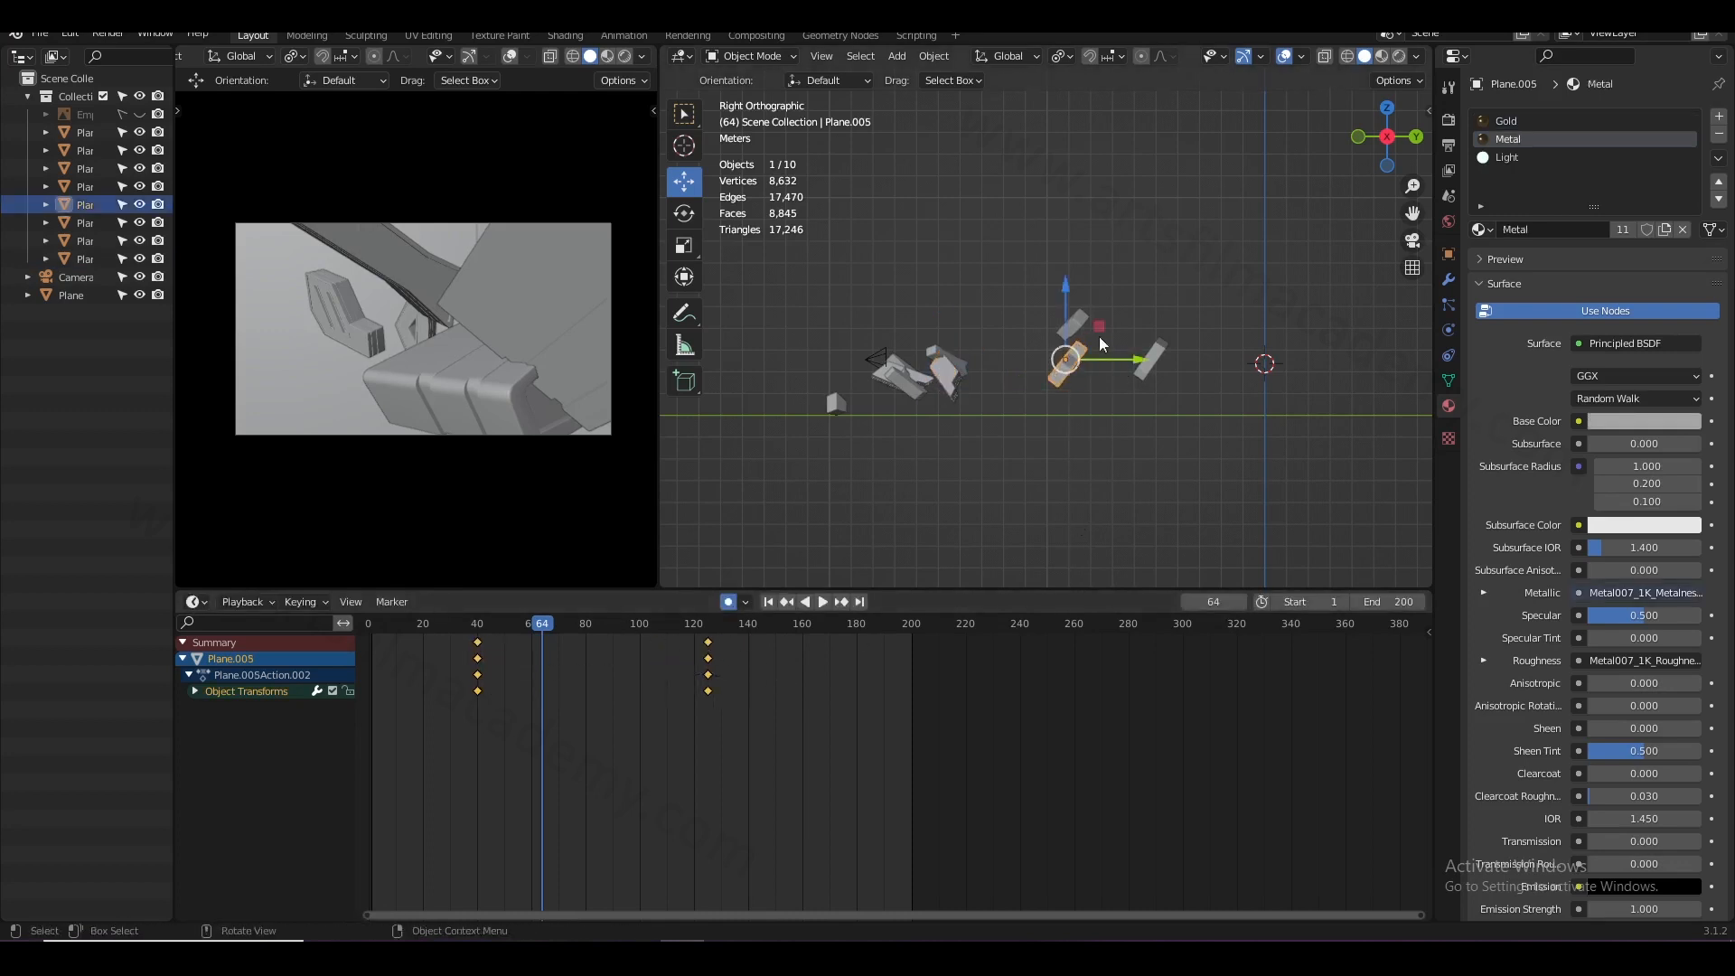
- Delay the keyframes of Plane.006 and shift those of the logo piece farthest from the camera
left_click(793, 696)
key("g")
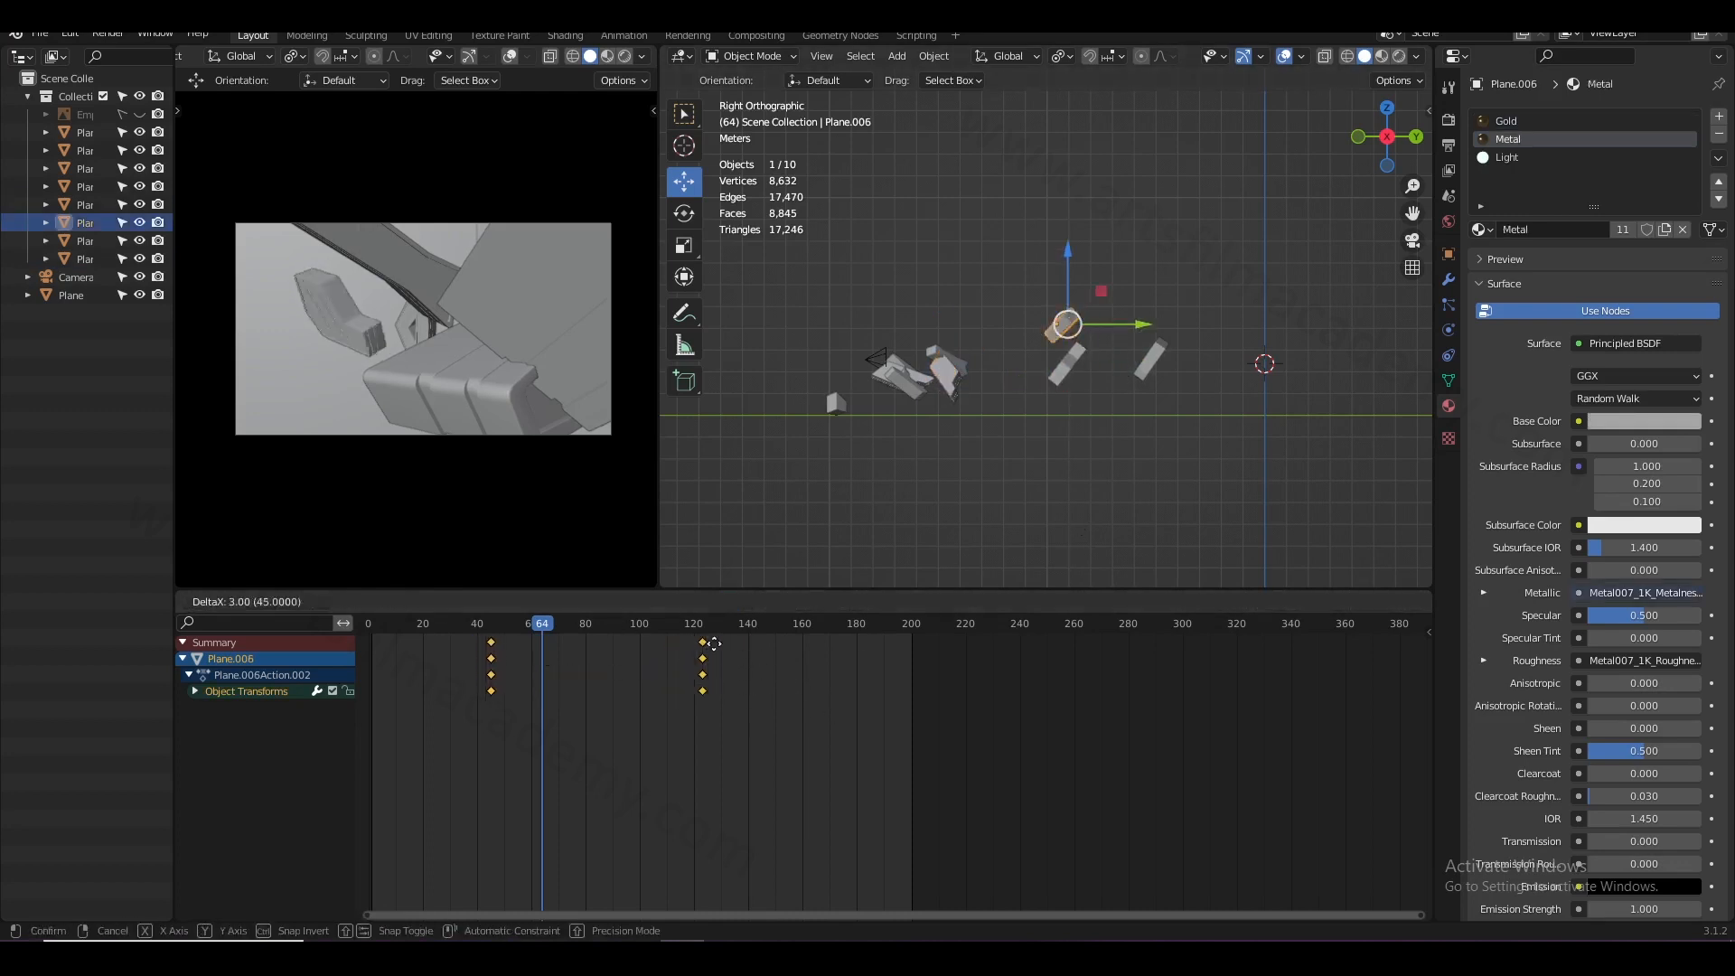
left_click(764, 650)
left_click(1146, 357)
key("g")
left_click(832, 638)
- Stretch the keyframe spacing of Plane.002, shift its keyframes to about frames 65 and 158, and play the animation
left_click(833, 408)
key("s")
left_click(779, 755)
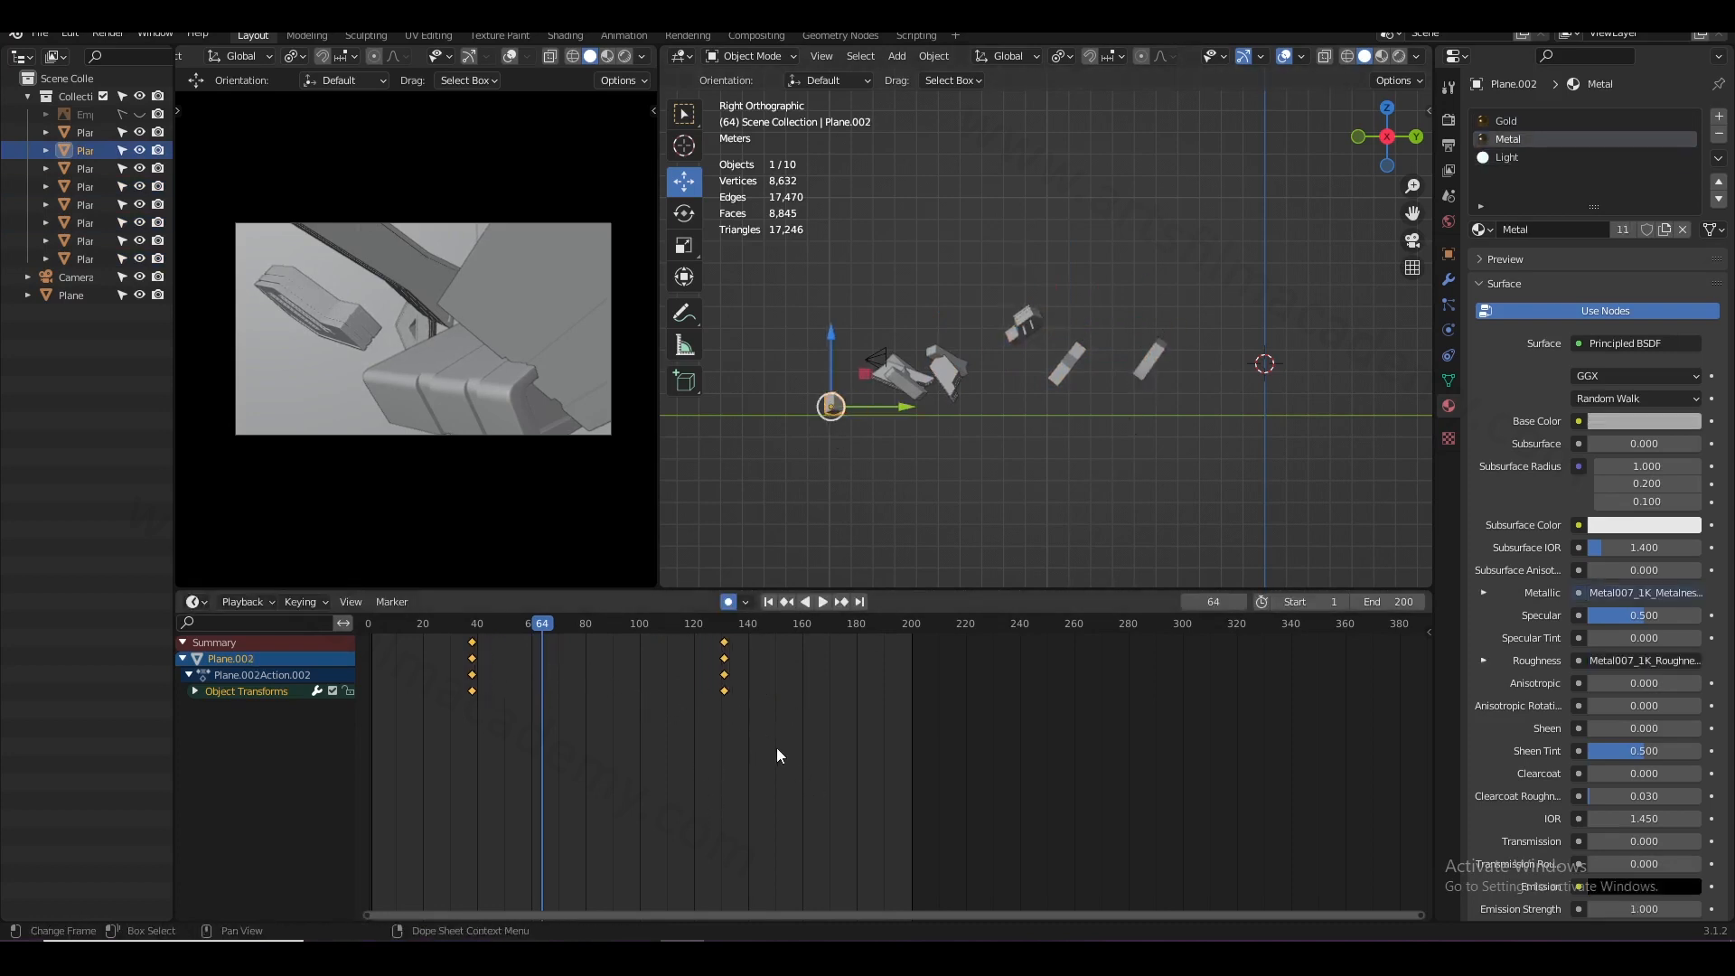
key("g")
left_click(793, 681)
key("space")
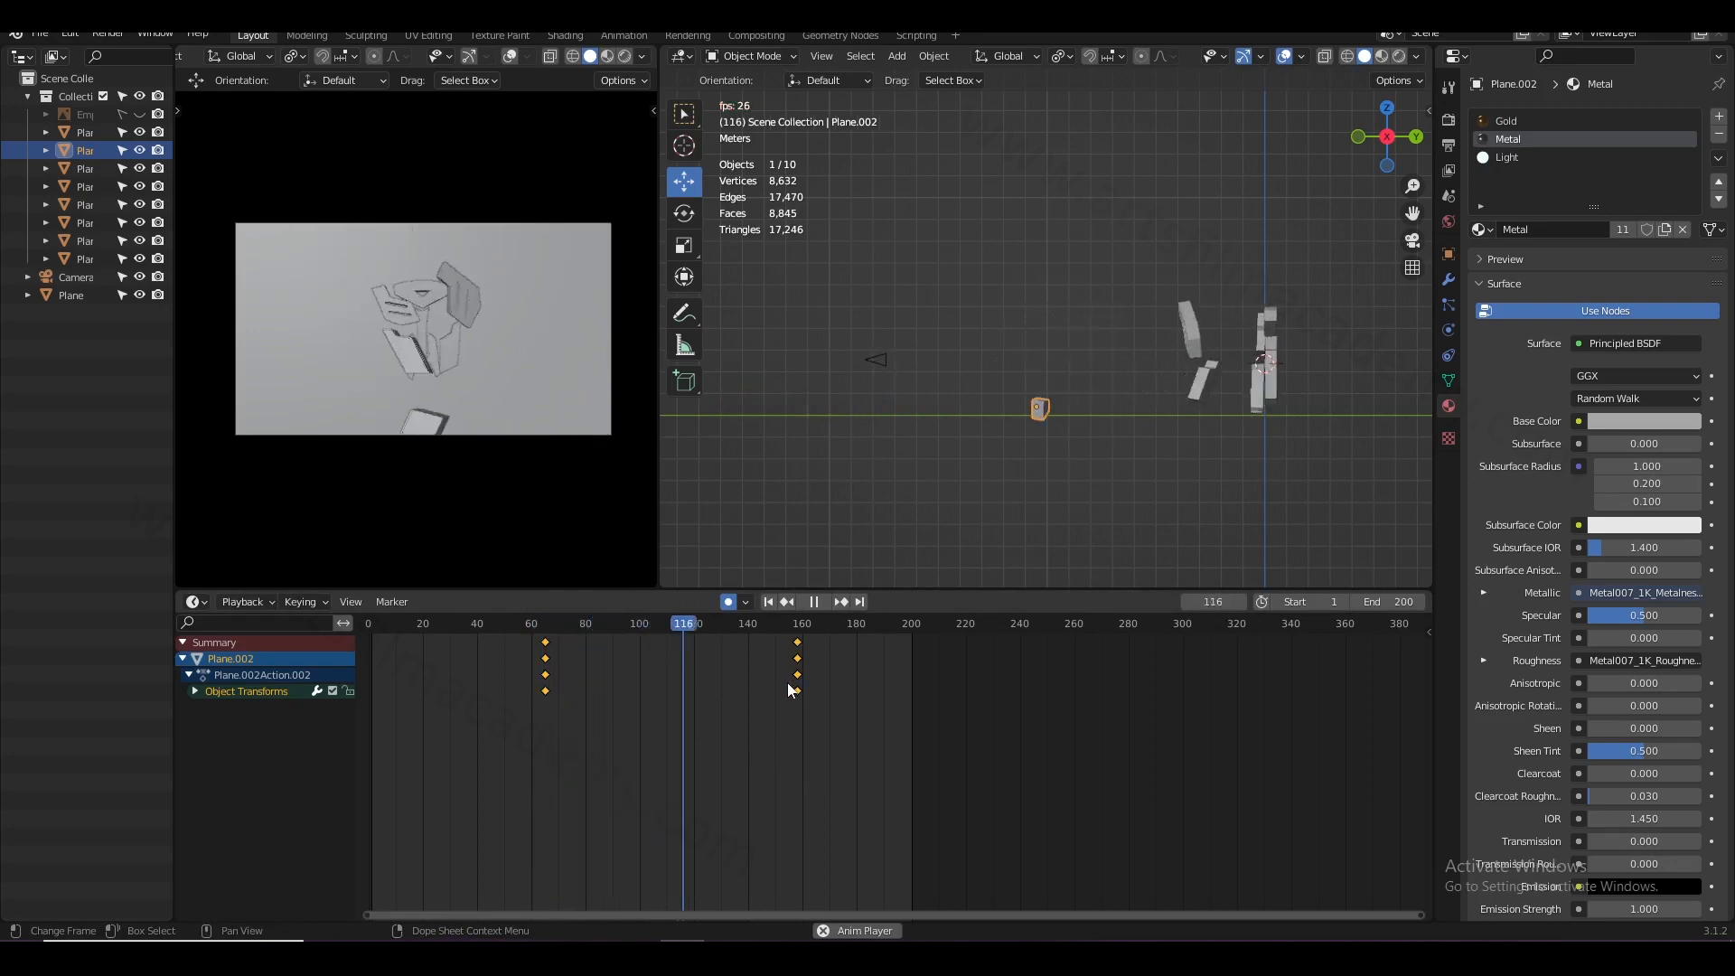
key("space")
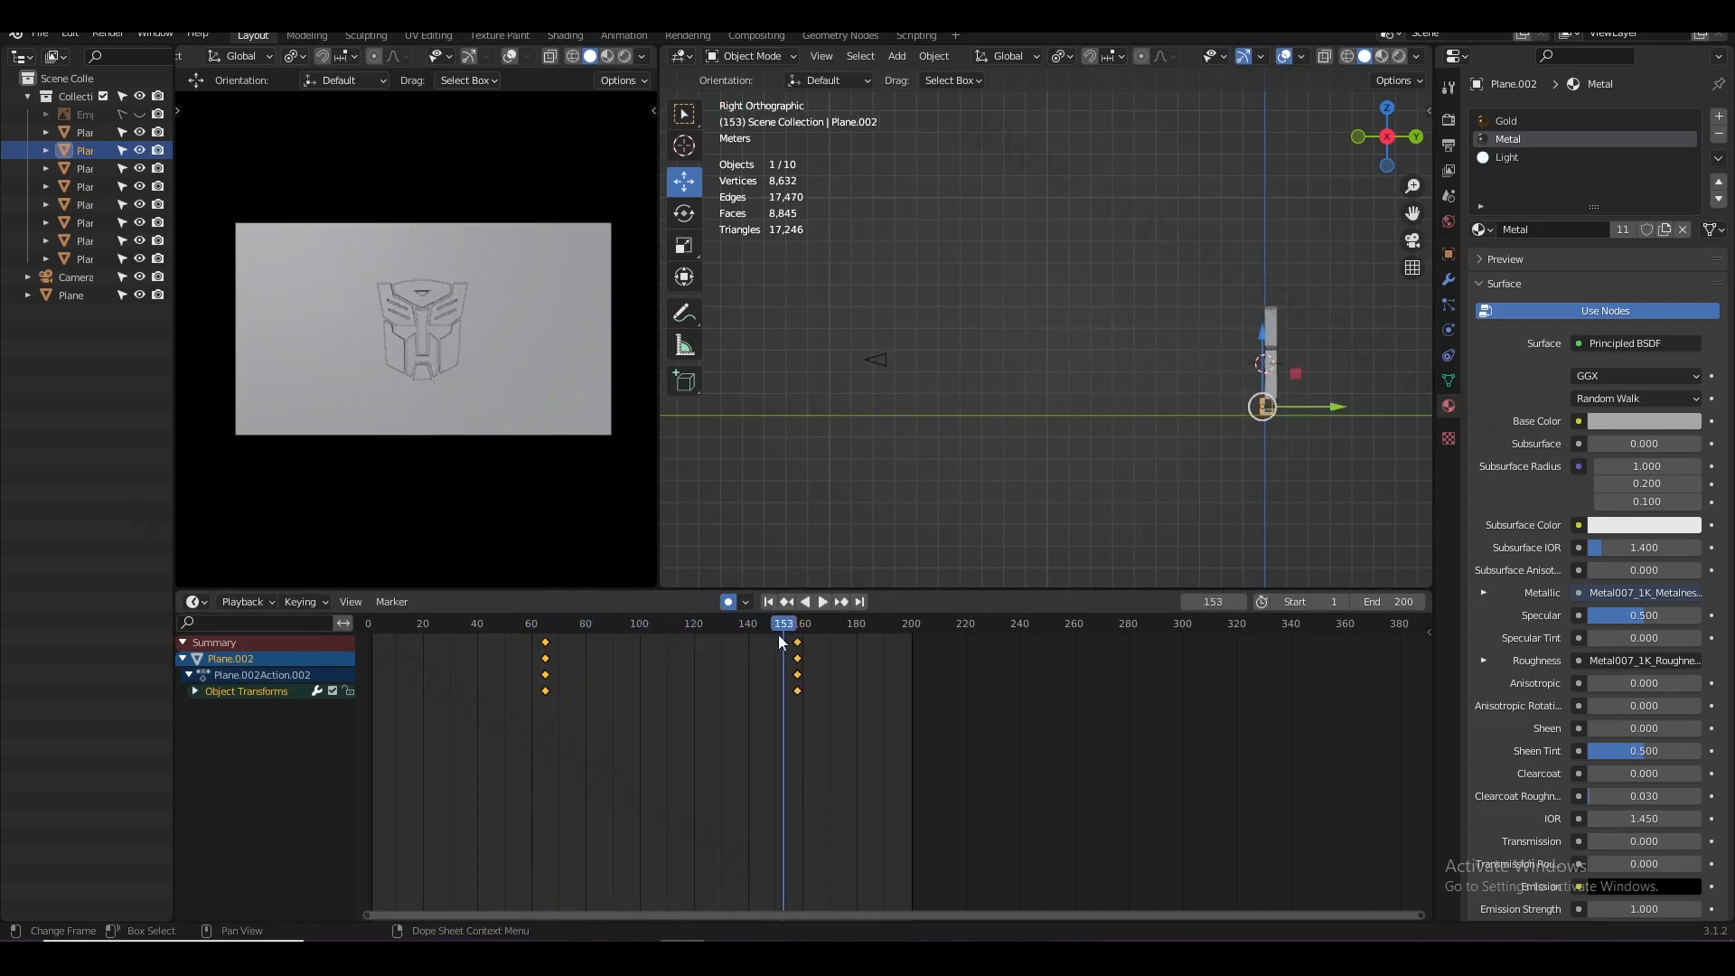
- Scrub back to frame 112 and pull the keyframes of Plane.002 earlier, to about frames 47 and 140
left_click_drag(778, 634, 672, 657)
key("g")
left_click(761, 694)
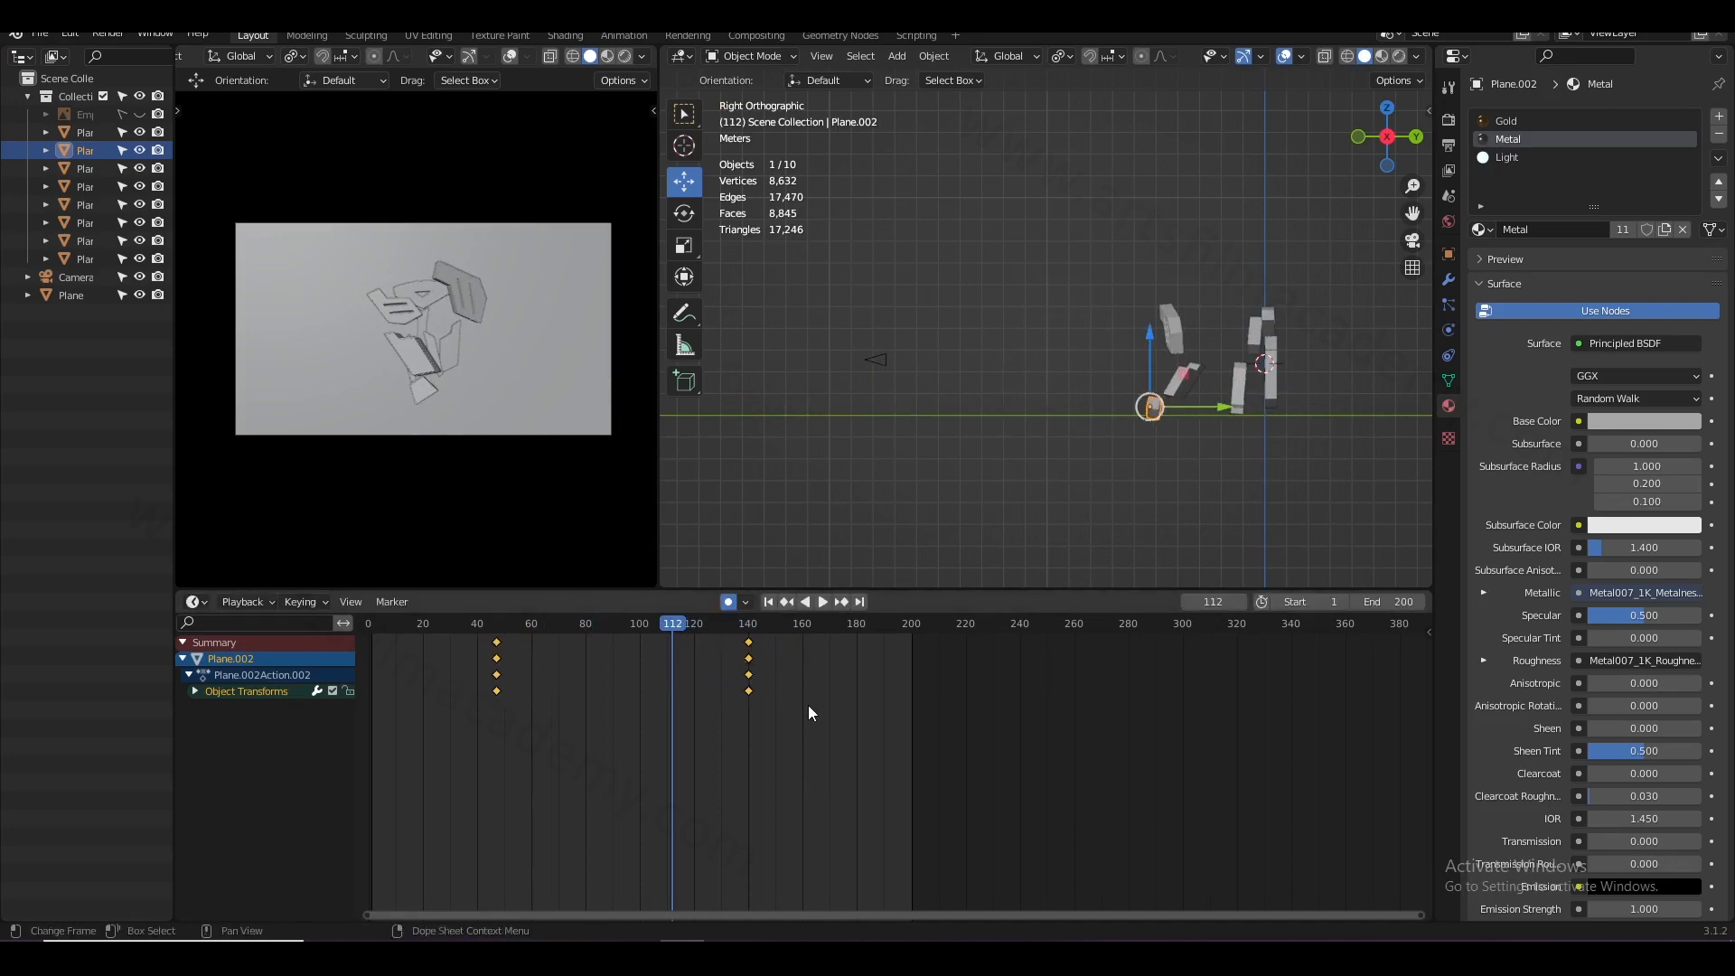
- Shift the keyframes of Plane.003 to about frames 67 and 127 and scrub to frame 111 to check its arrival
left_click_drag(647, 624, 610, 658)
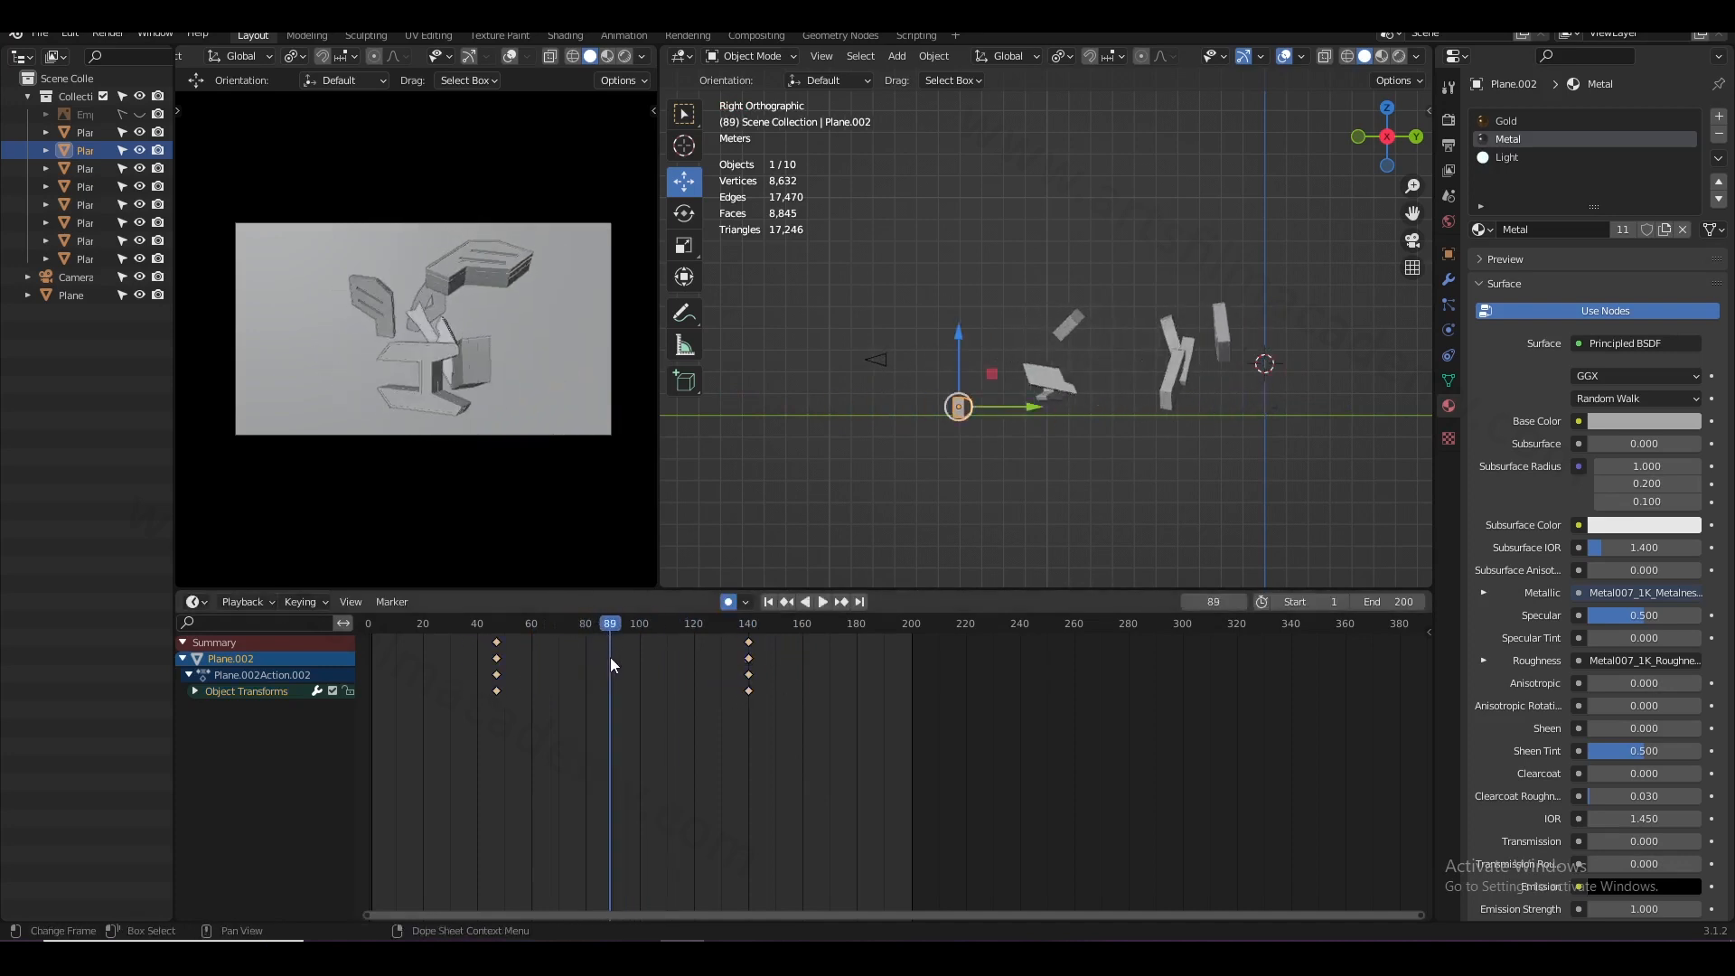
left_click(420, 322)
key("g")
left_click(712, 655)
left_click_drag(557, 623, 670, 686)
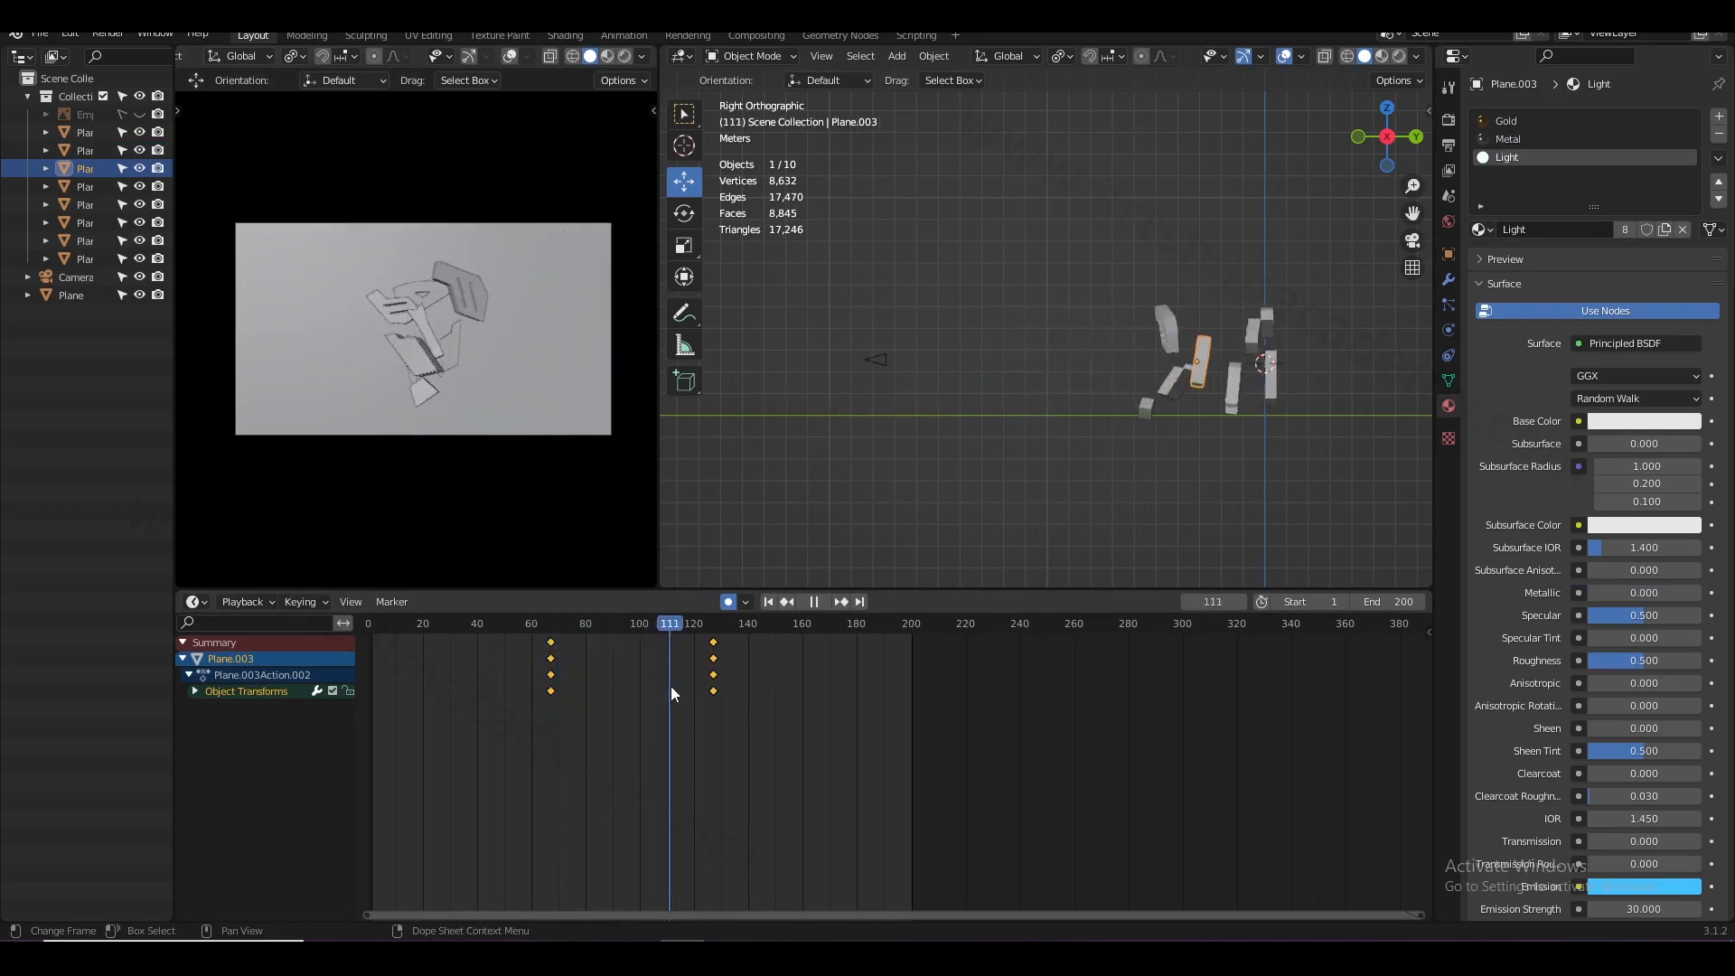
- Select Plane.008, scrub back to frame 84, and delay the piece's keyframes by about 18 frames
left_click(419, 359)
key("a")
left_click_drag(662, 626, 597, 636)
key("g")
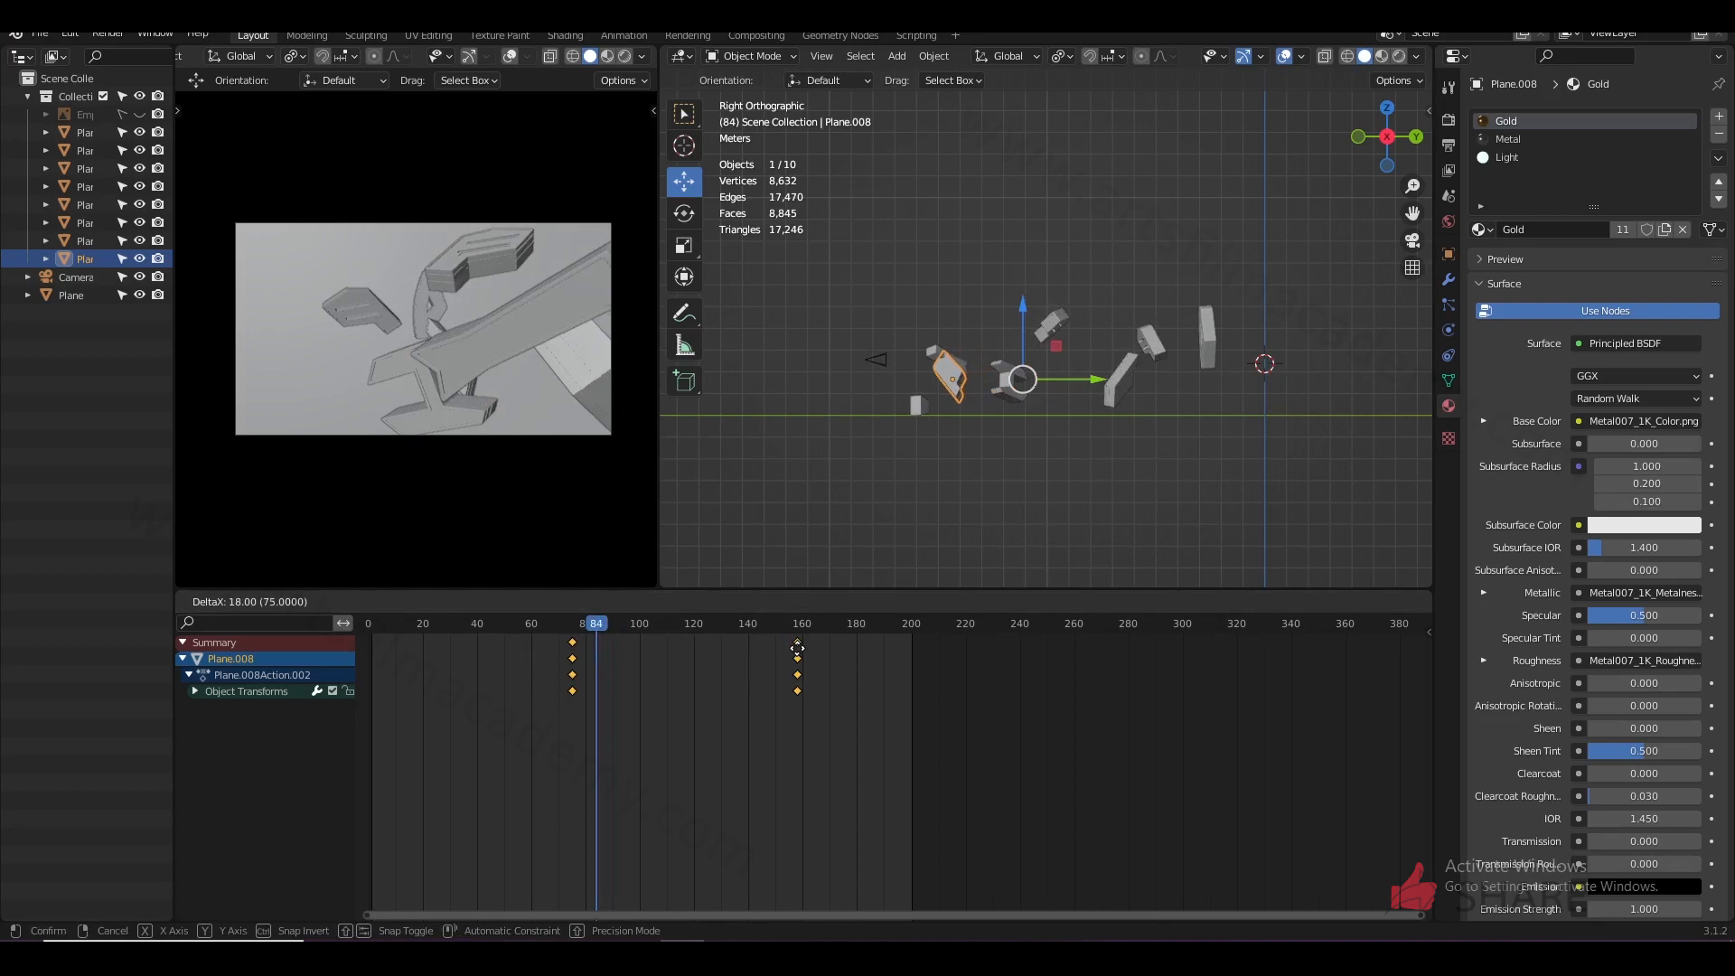
left_click(790, 659)
- Move Plane.001 about -2.52 m along X at its first keyframe and play the animation
left_click(1010, 390)
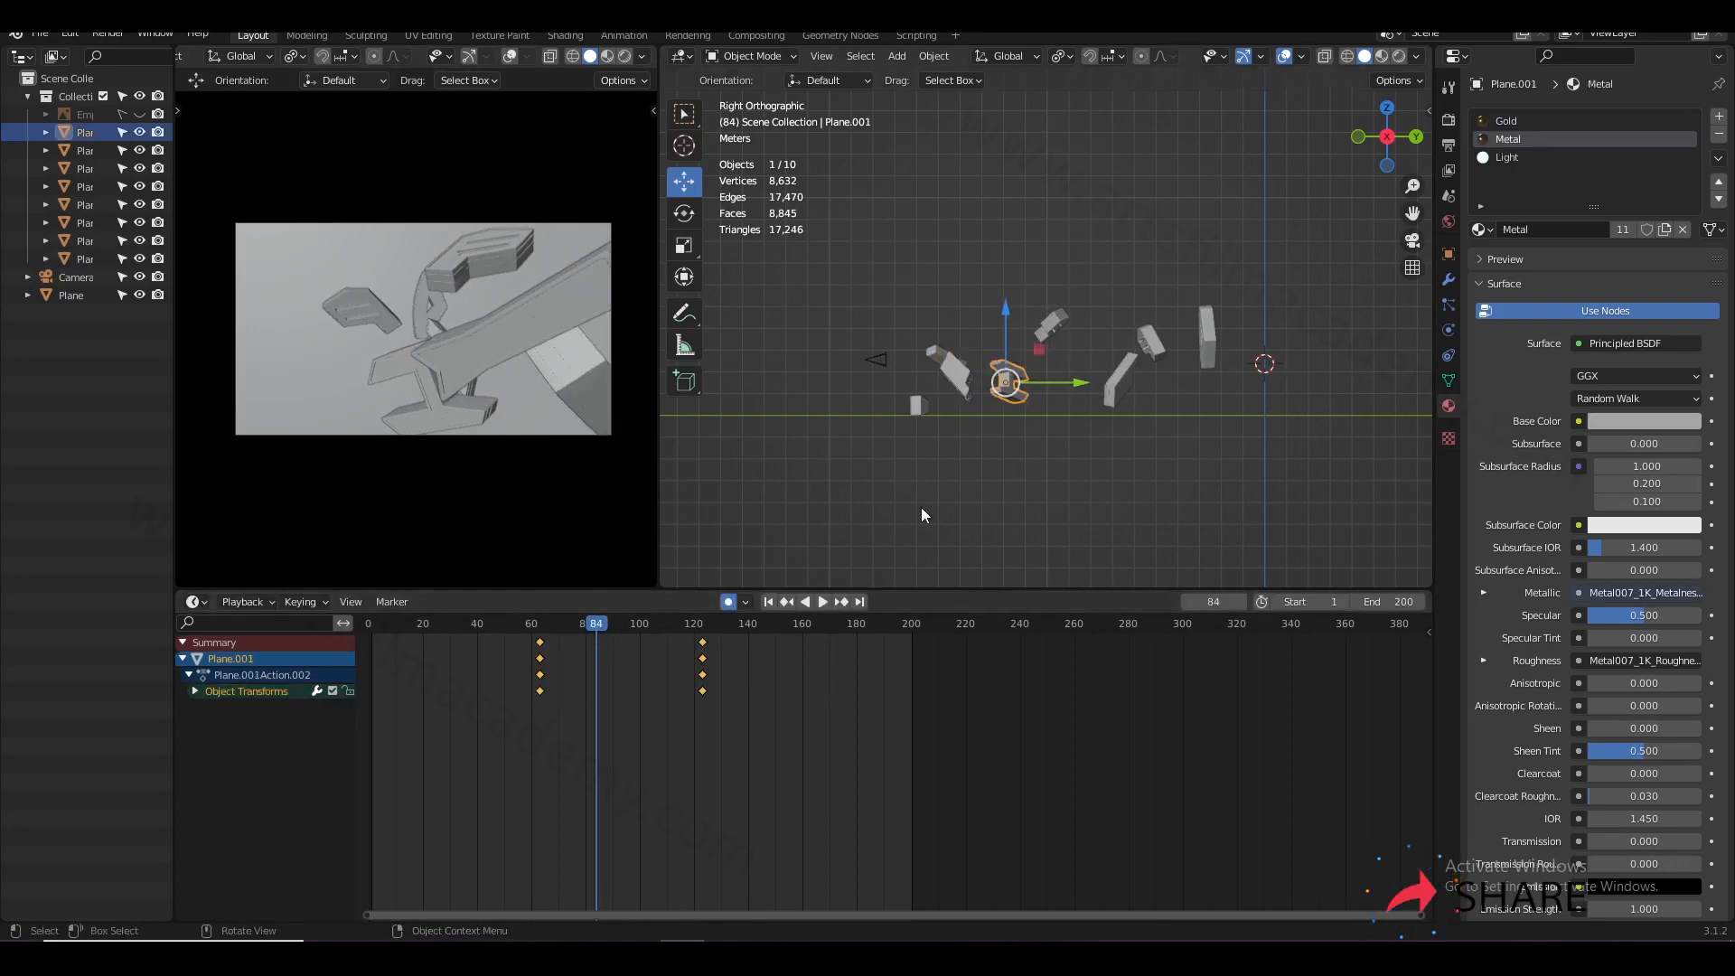
left_click(771, 600)
middle_click_drag(907, 406, 1045, 505)
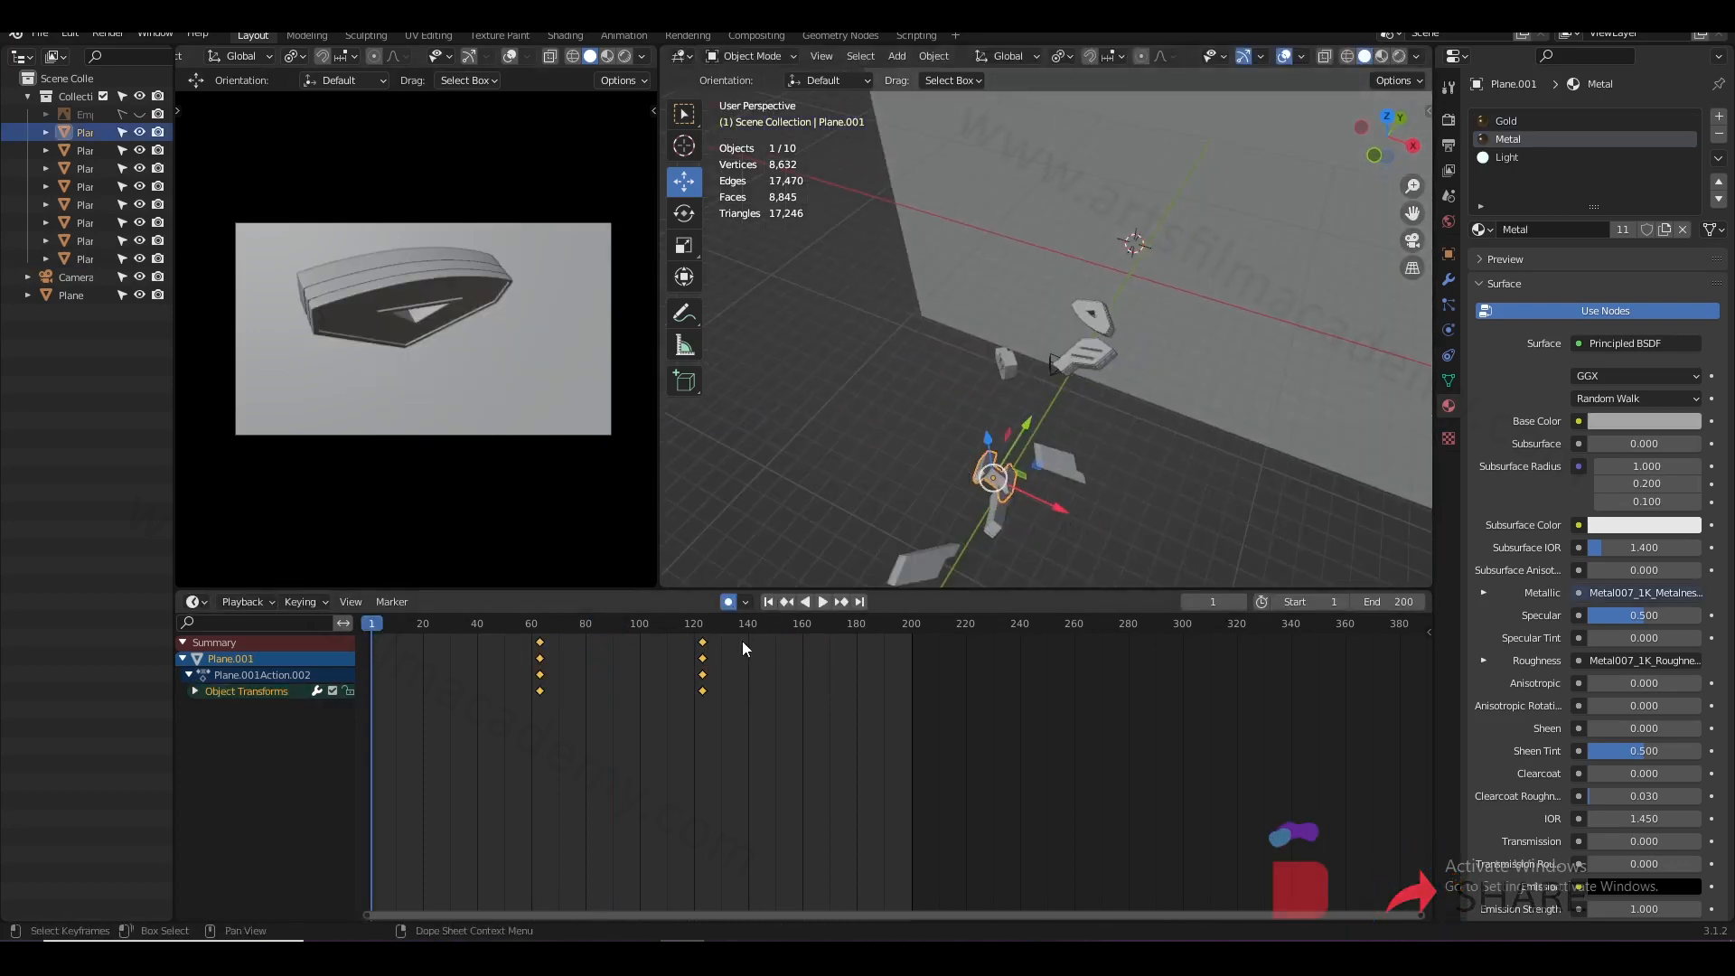
left_click(840, 601)
left_click_drag(1058, 507, 1005, 495)
key("space")
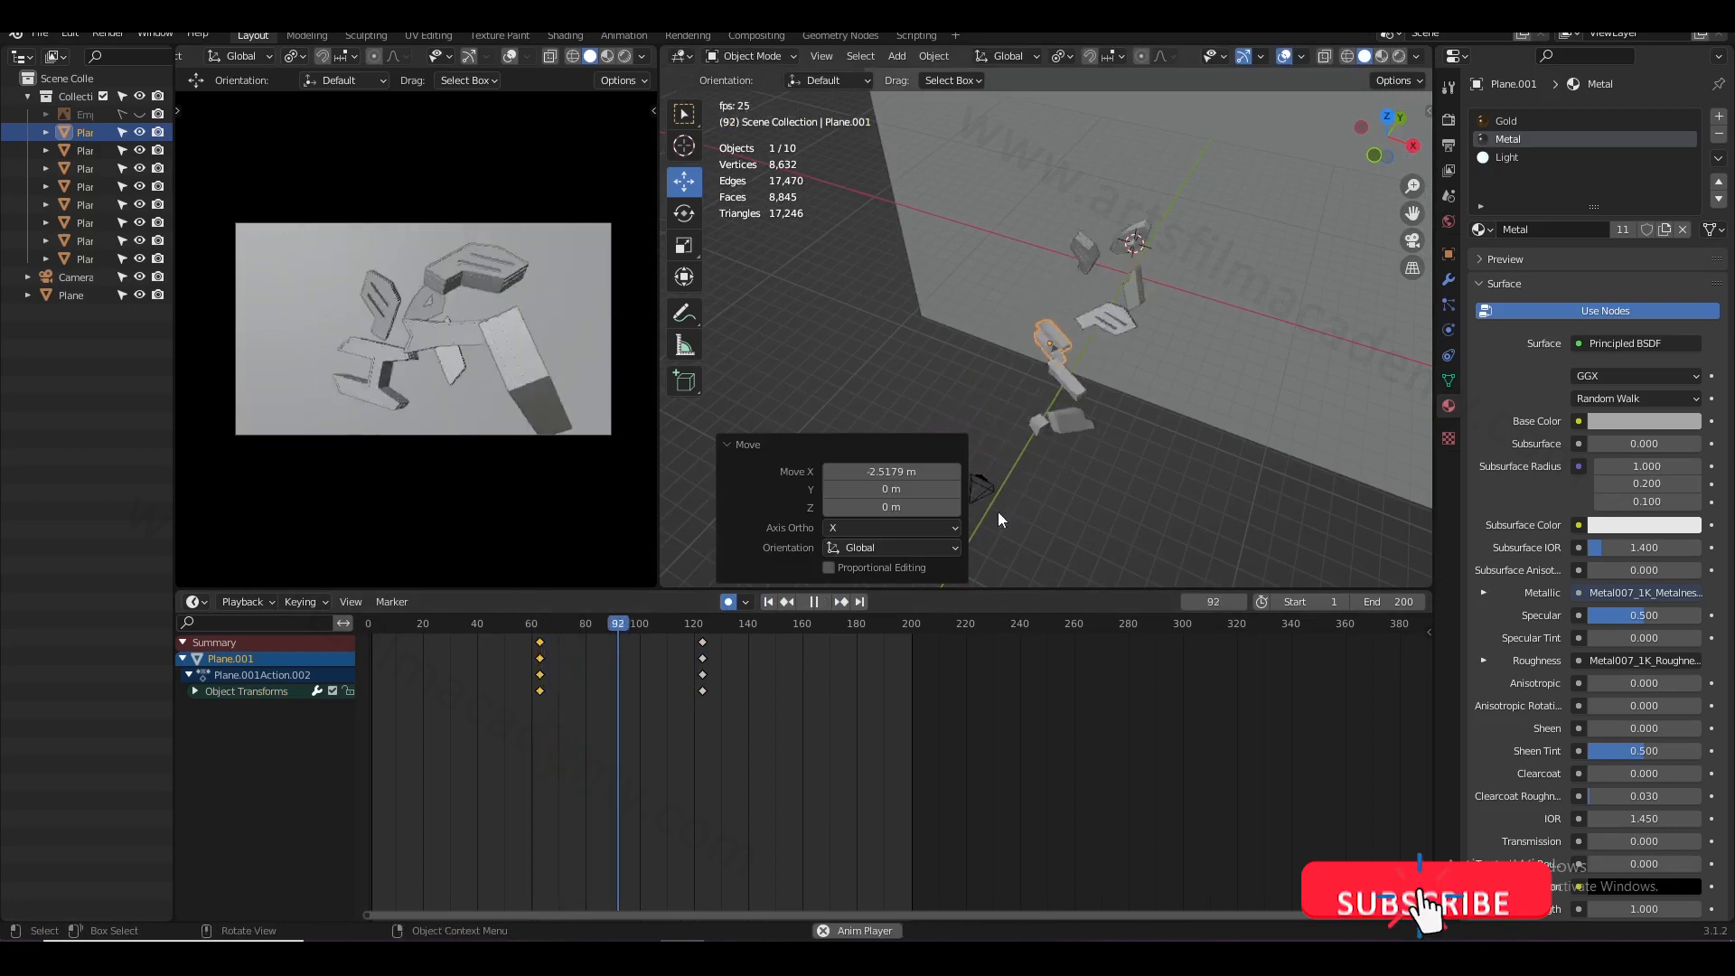
- Select Plane.008, retime its keyframes to about frames 82 and 128, and play the animation
left_click_drag(615, 634, 599, 669)
left_click(583, 419)
left_click_drag(790, 643, 847, 670)
key("space")
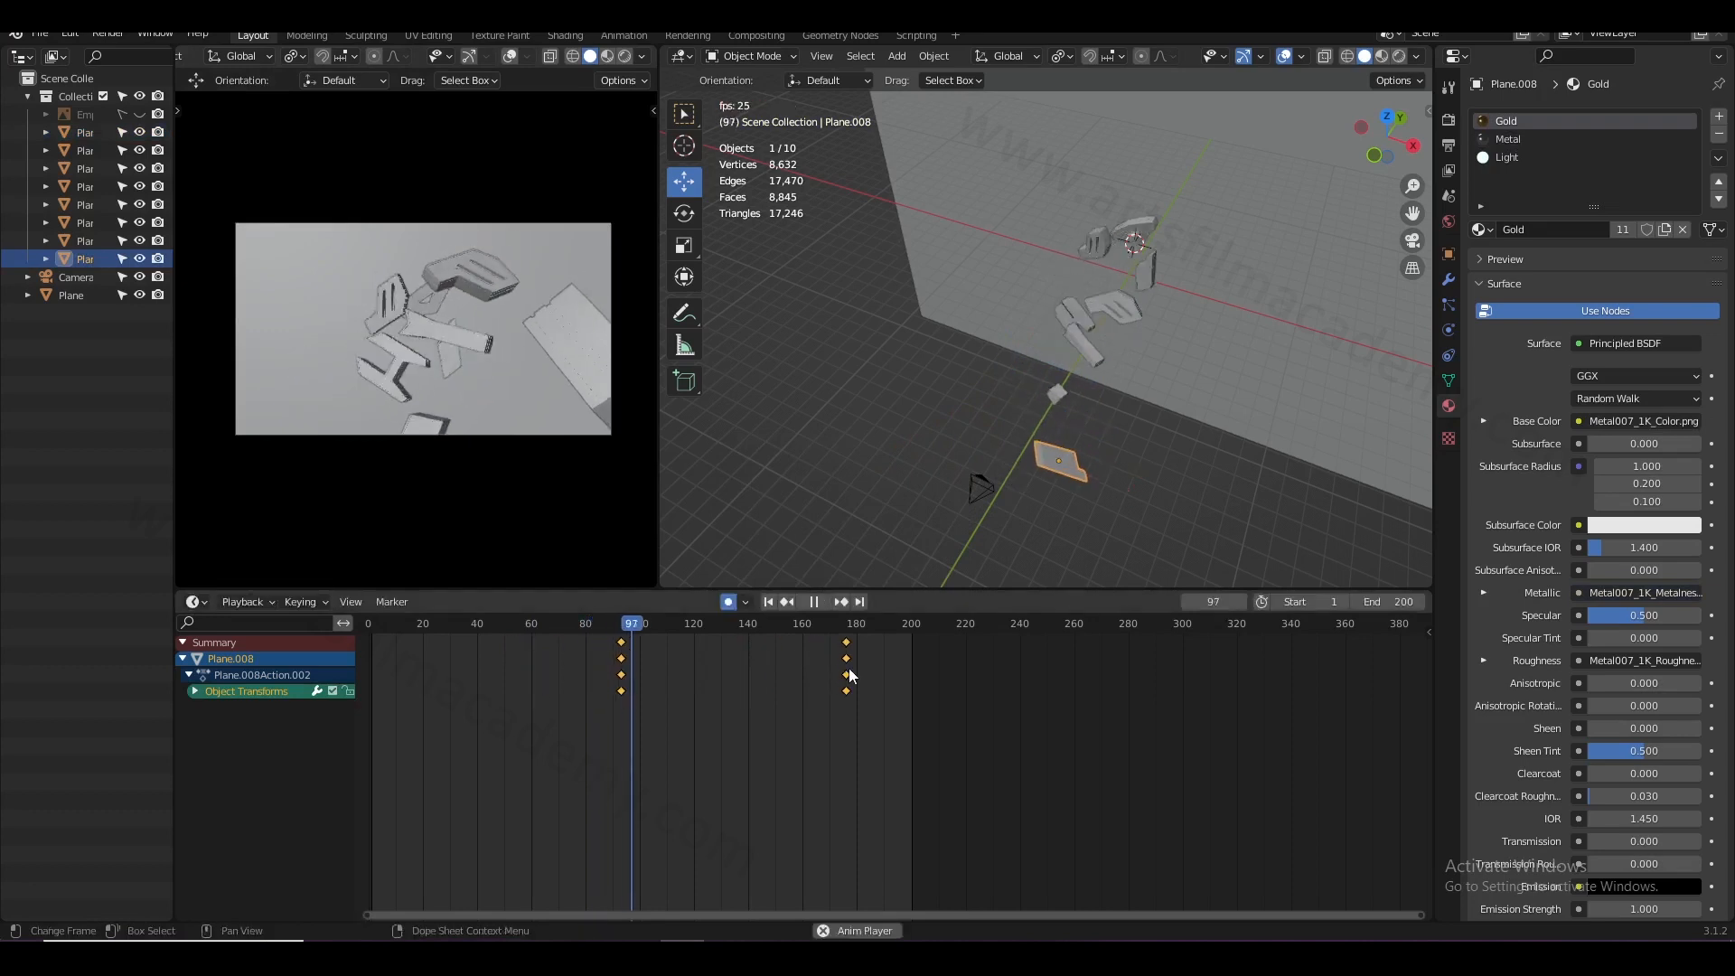
key("space")
left_click_drag(630, 655, 591, 653)
left_click(736, 662)
key("space")
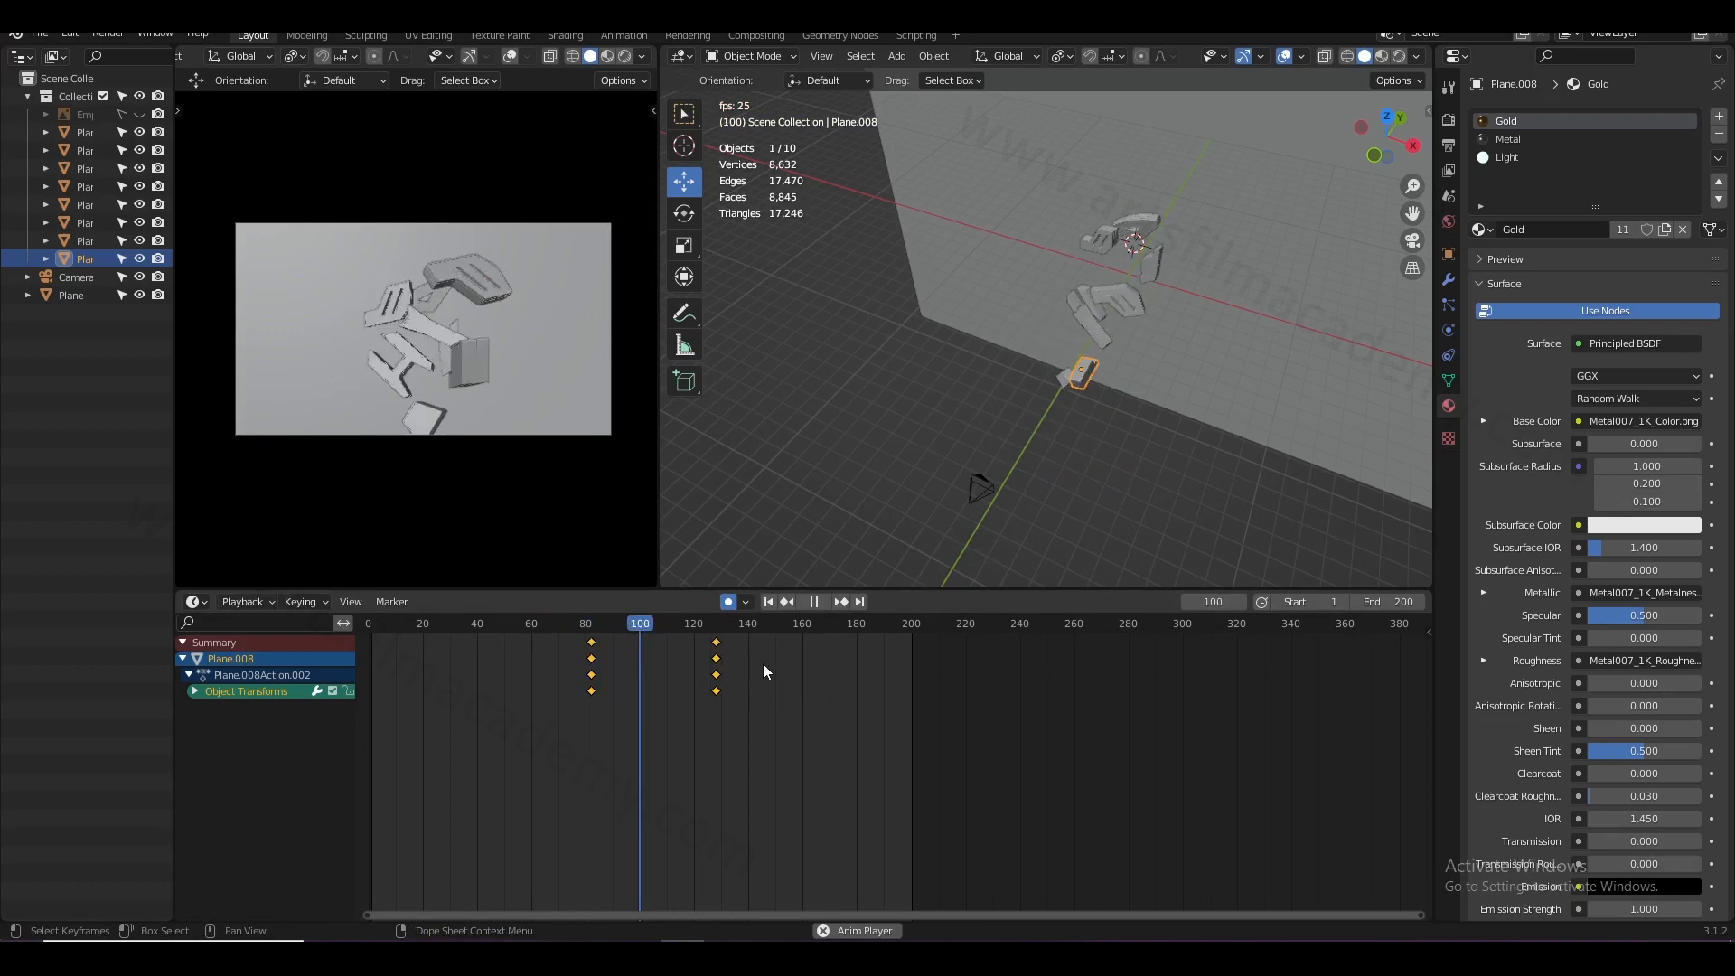
- Select Plane.005, move it about 4.52 m along X at its first keyframe on frame 40, and play the animation
left_click(594, 644)
left_click_drag(595, 643, 622, 705)
left_click(497, 388)
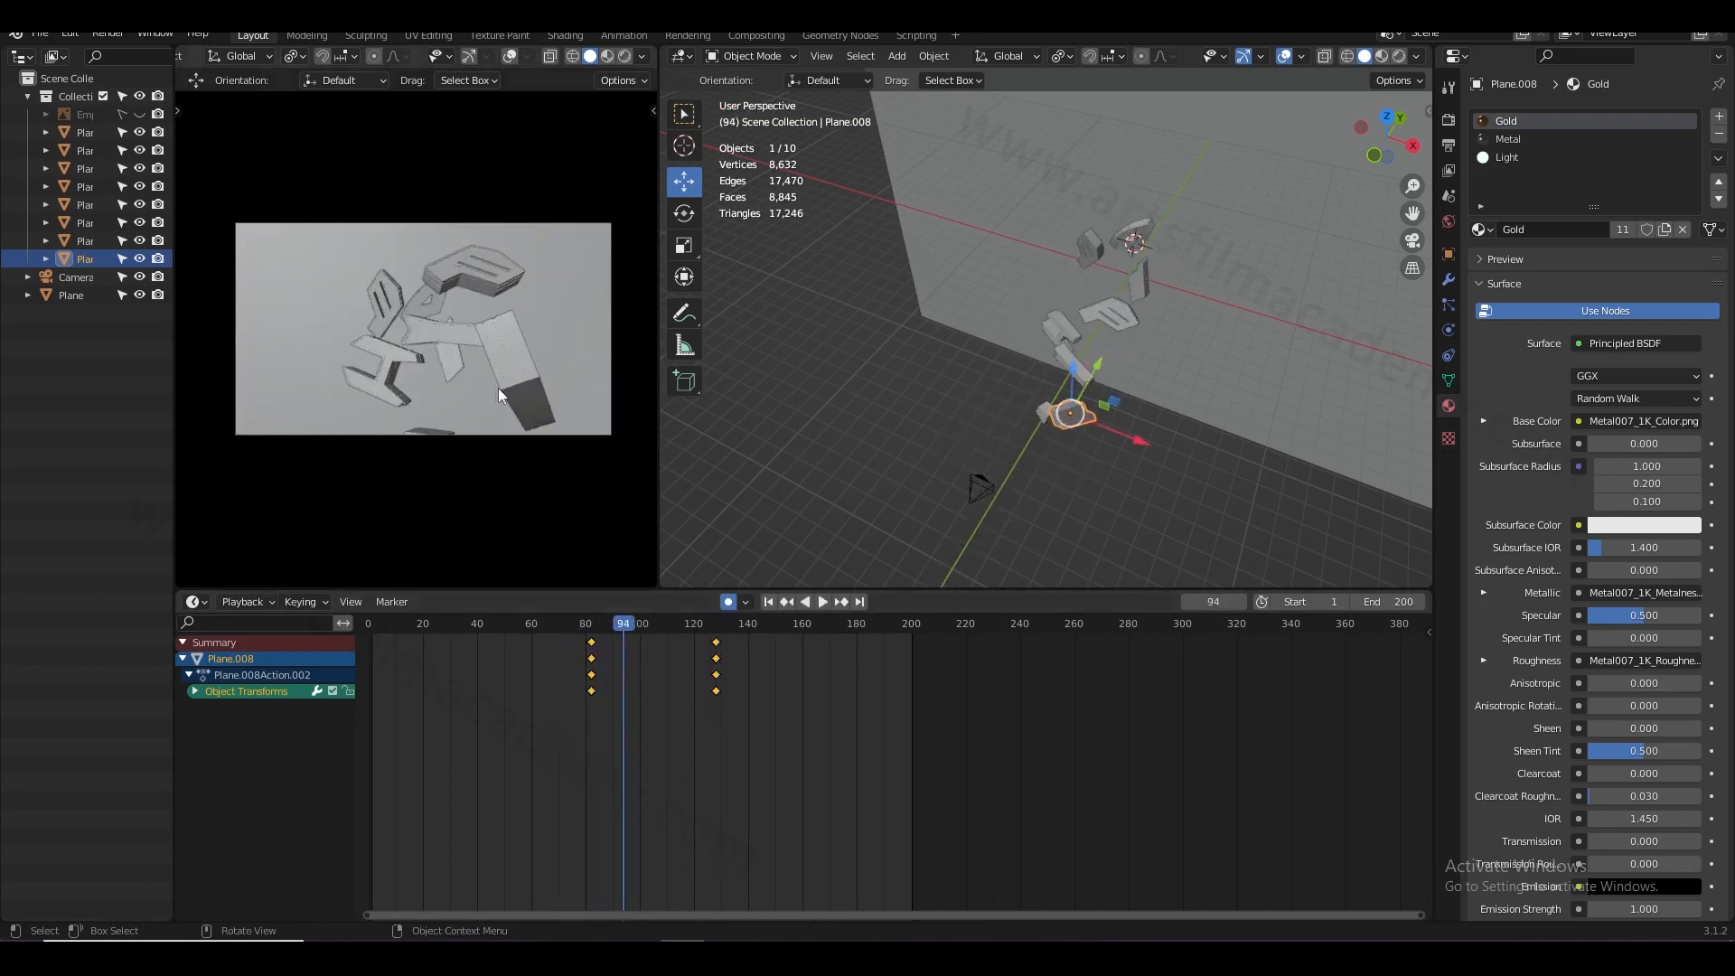
left_click(786, 601)
key("g")
key("x")
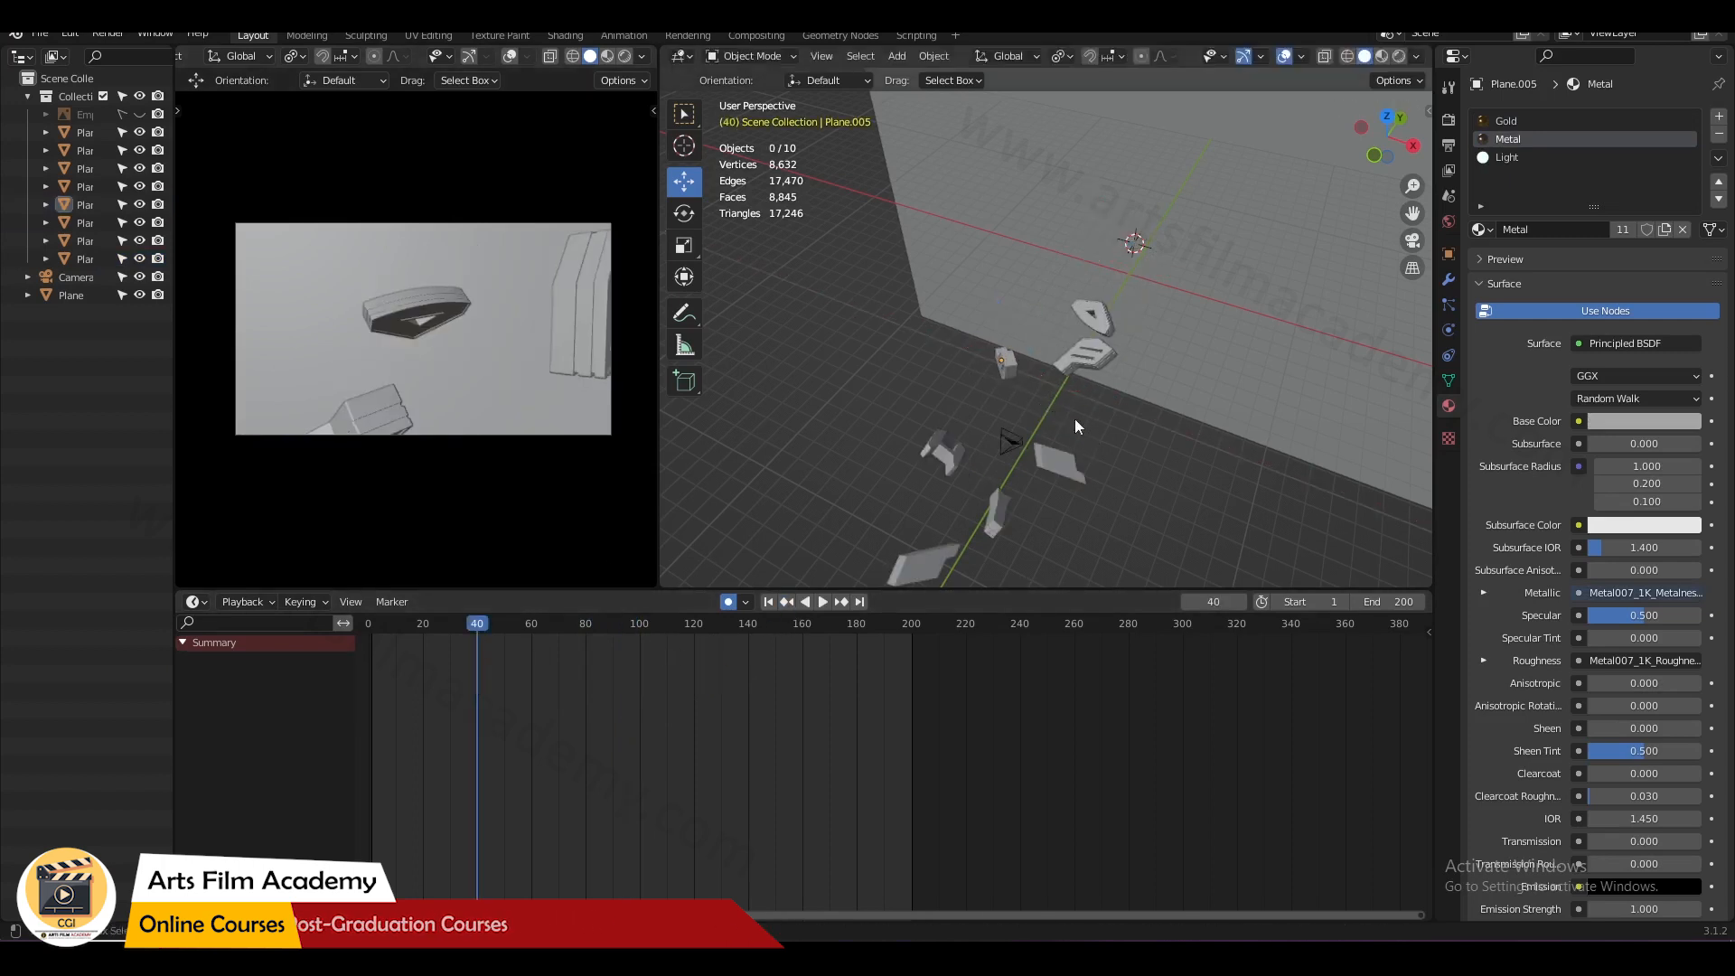
left_click(1129, 445)
key("space")
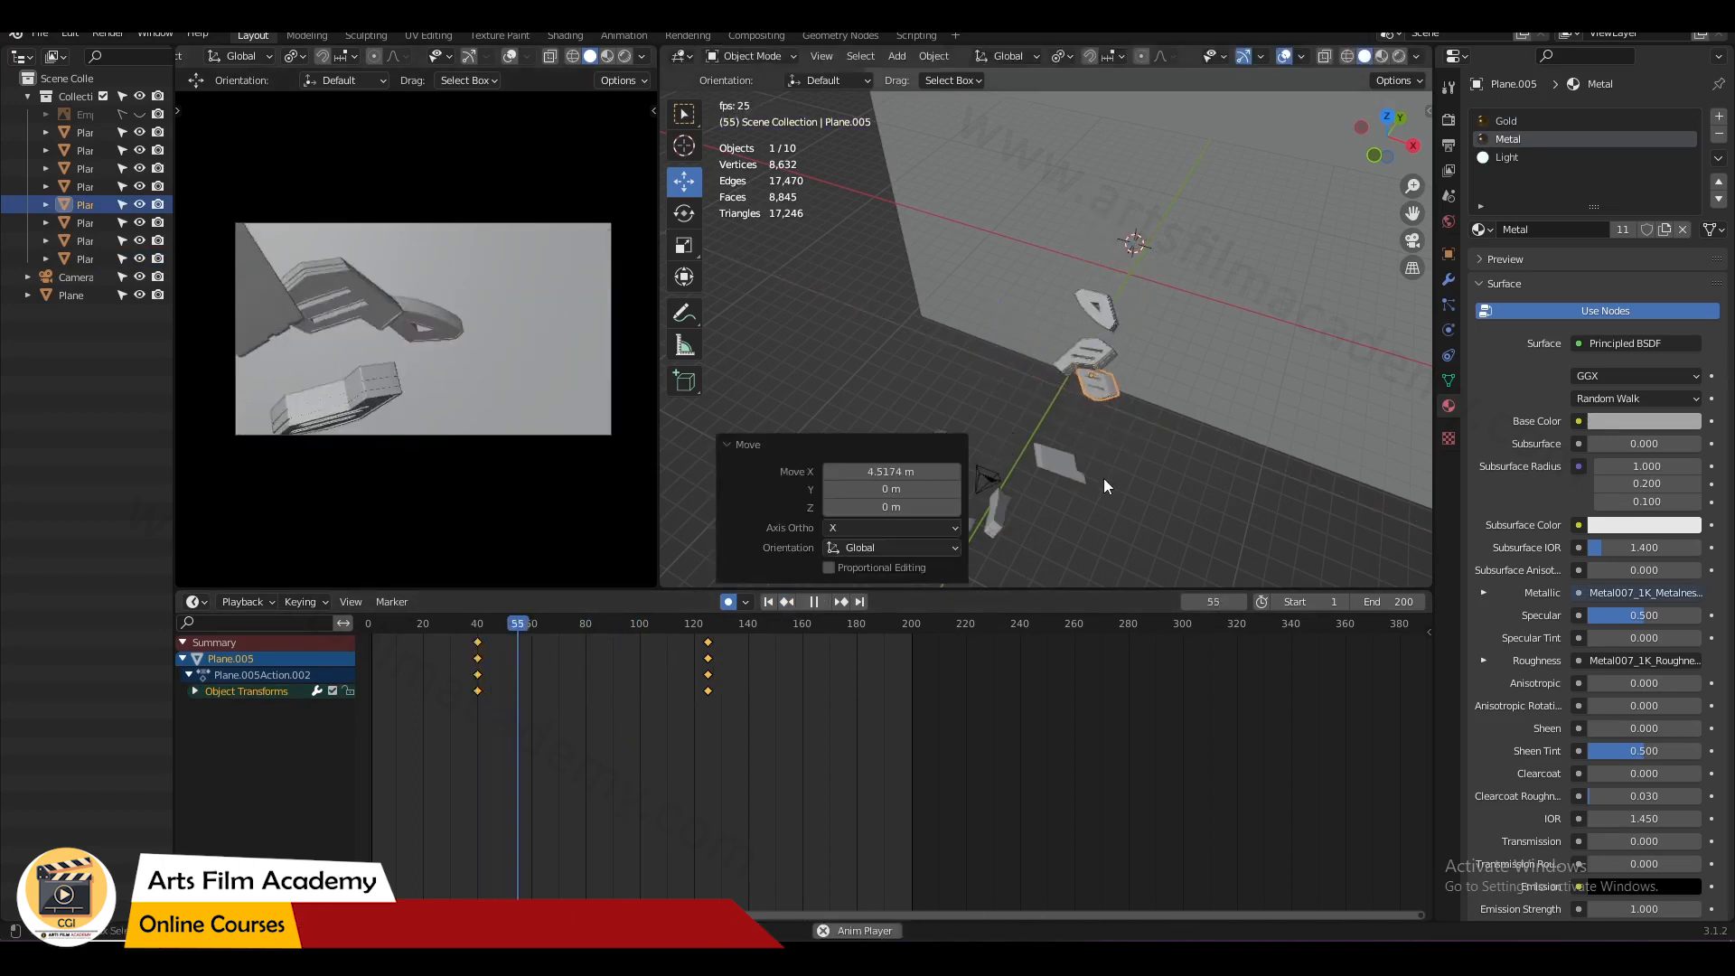
key("space")
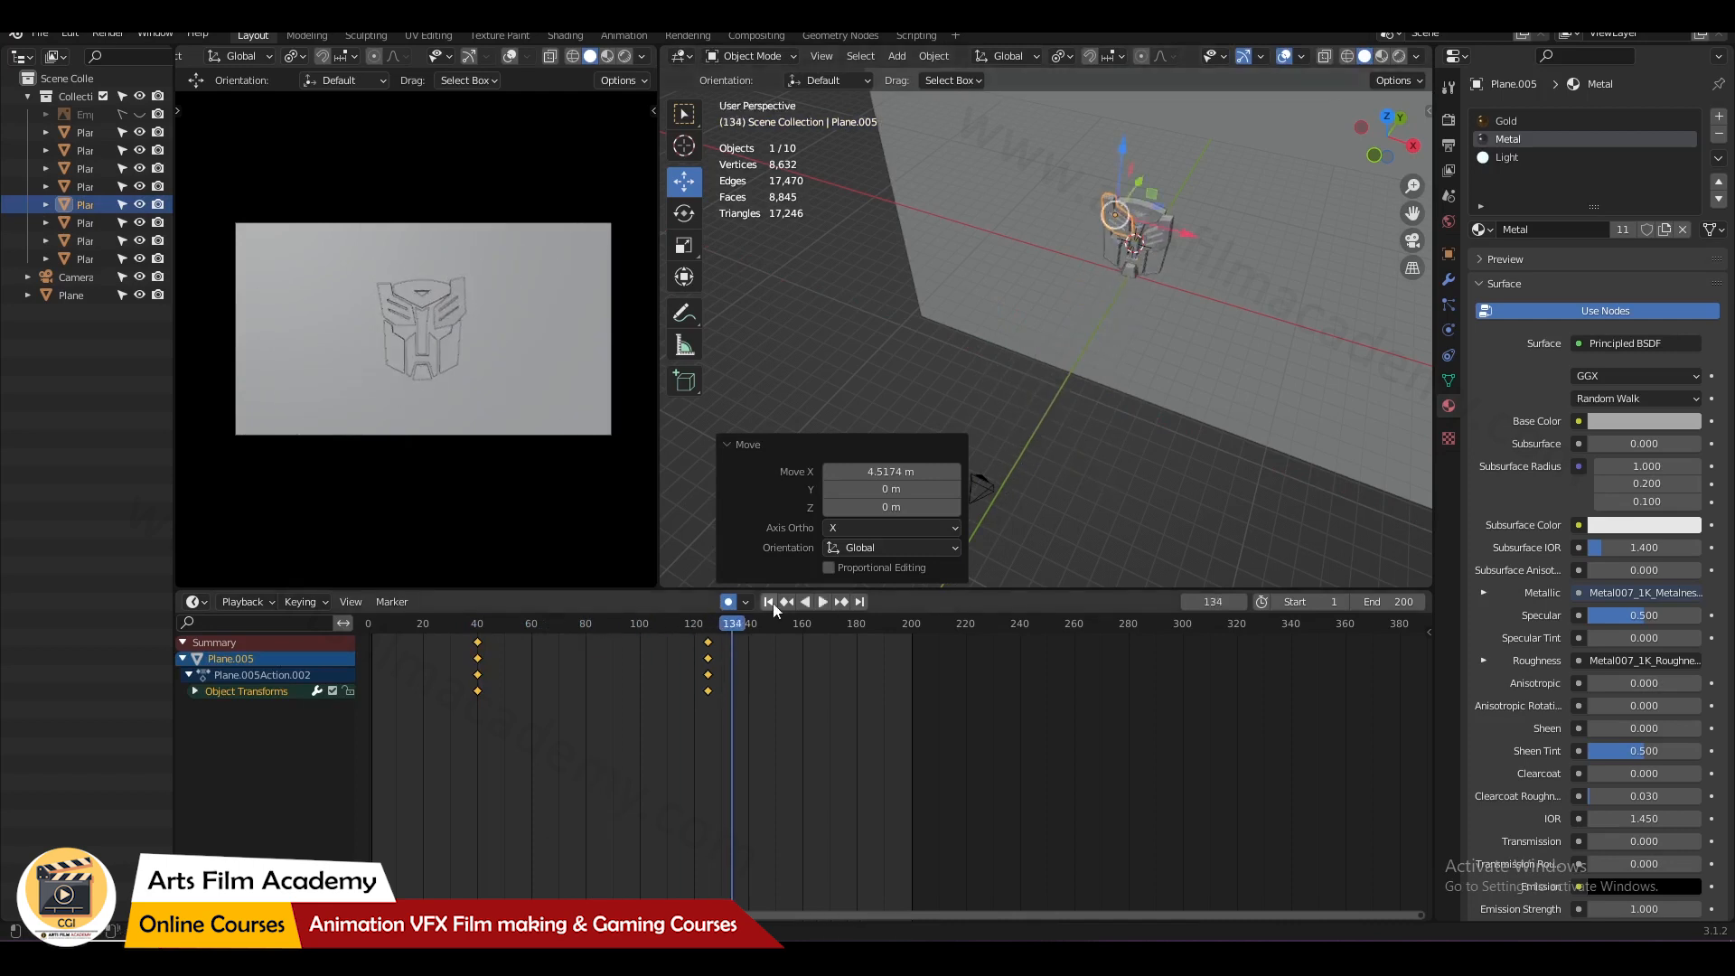
- Return to the early frames, select the camera and play the animation to review its rolling move
left_click(770, 602)
left_click_drag(478, 626, 416, 654)
left_click(980, 486)
key("space")
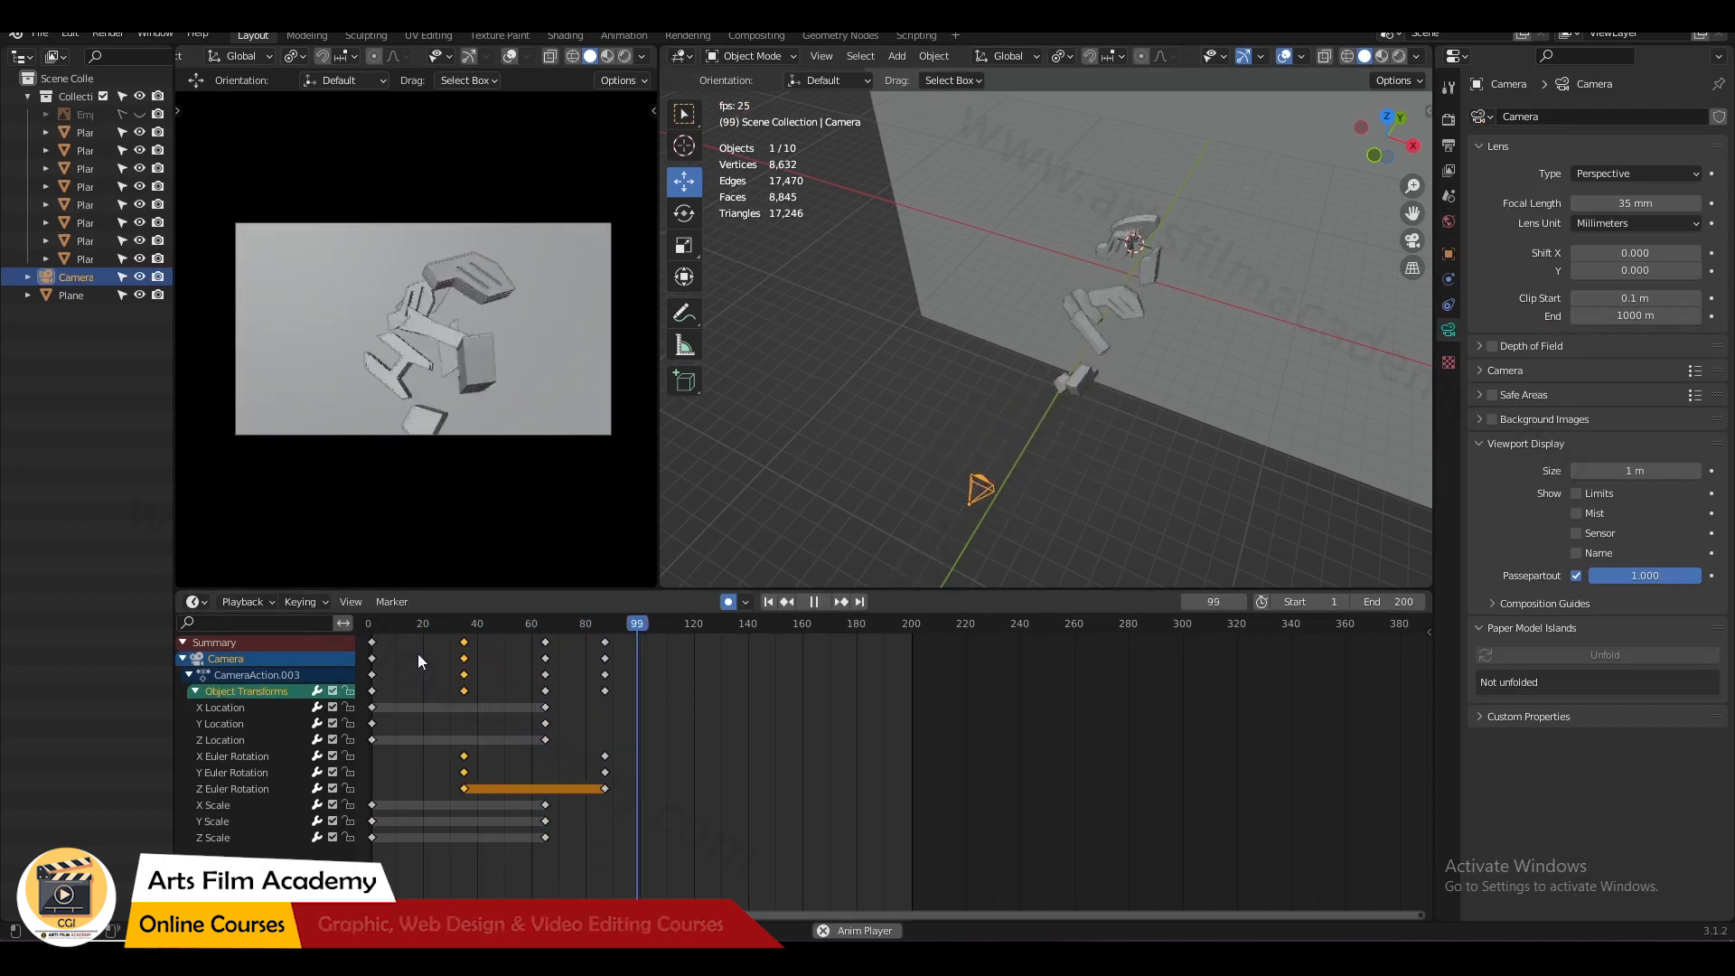
key("space")
- Select Plane.005, compress its keyframes to about frames 46 and 115, and go to its first keyframe
left_click(769, 601)
left_click_drag(547, 627, 557, 632)
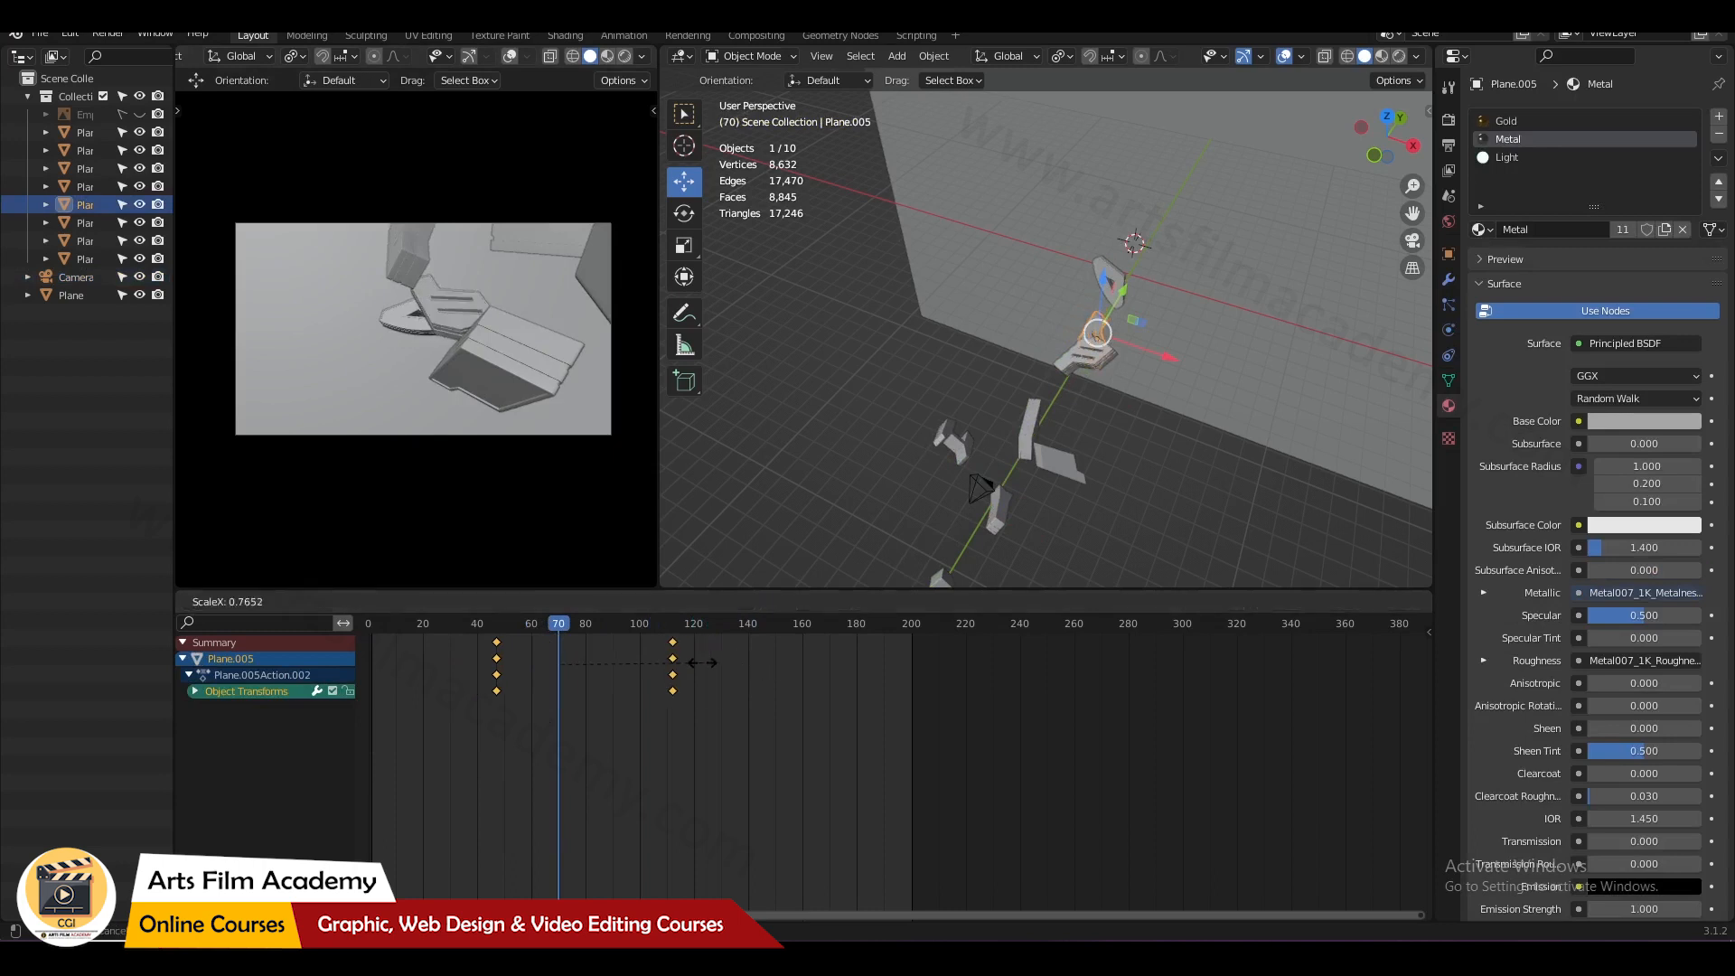
left_click(710, 662)
key("Down")
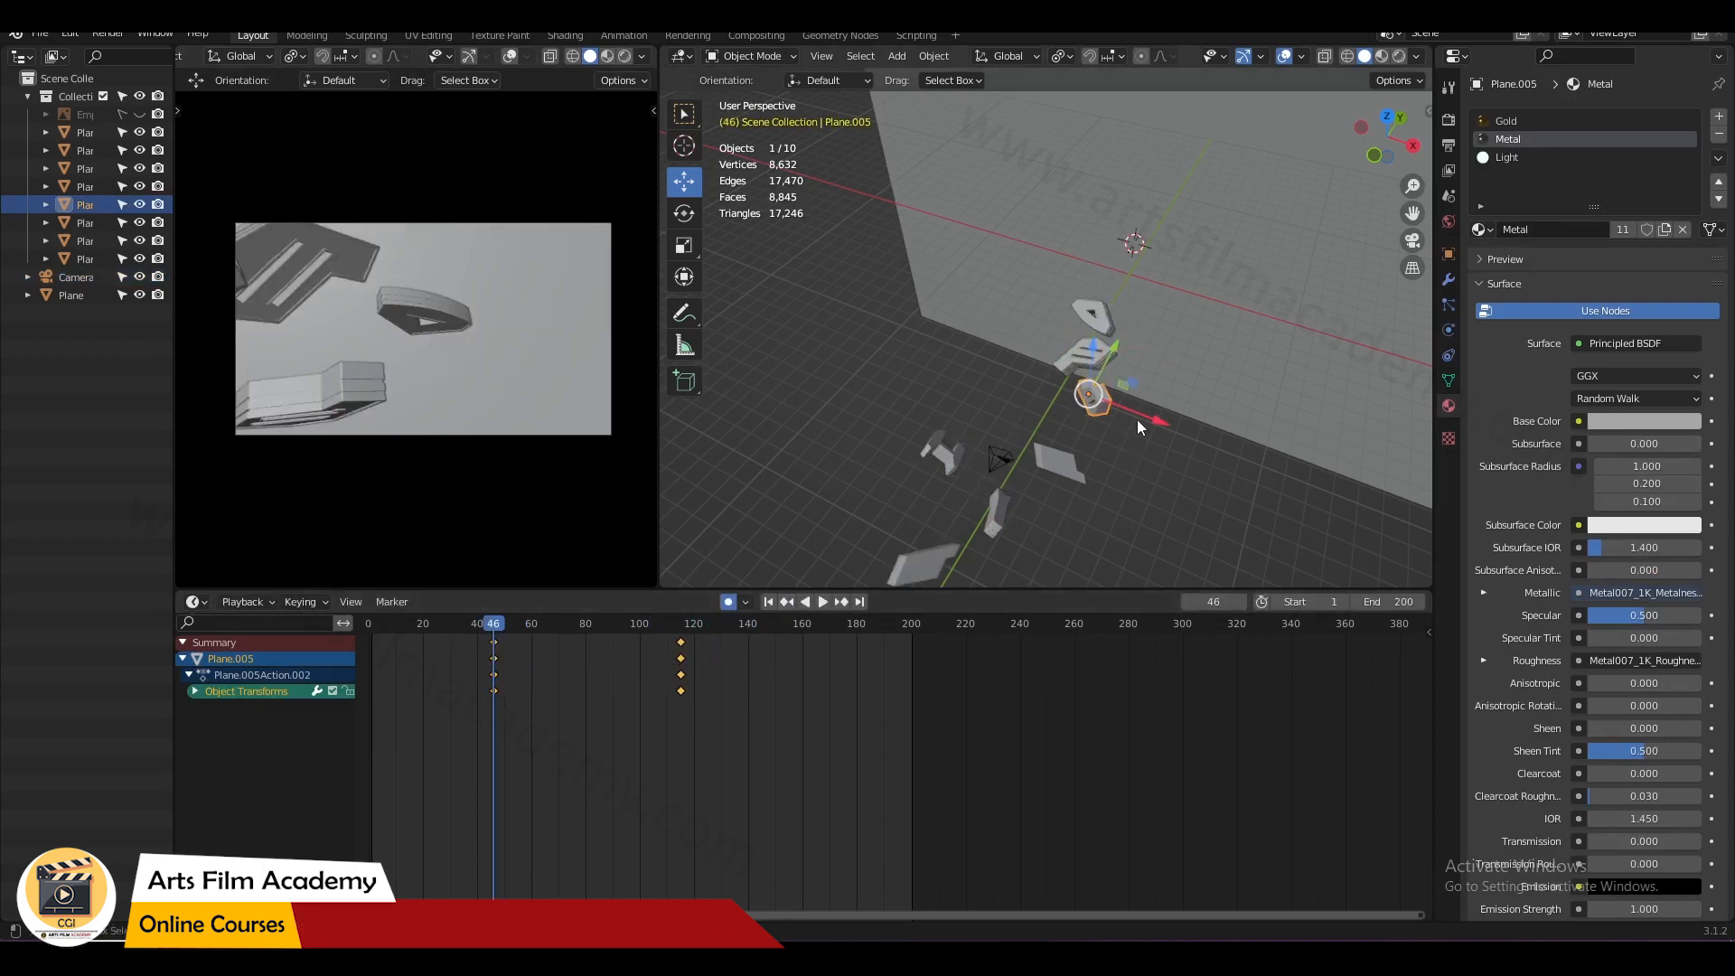
key("g")
key("x")
left_click_drag(1129, 437, 1126, 436)
key("ctrl+z")
- Move Plane.005 about -3.97 m along X at frame 46 and replay the animation
middle_click_drag(1122, 398, 1180, 344)
left_click_drag(1109, 332, 1109, 357)
left_click_drag(1172, 403, 1084, 405)
key("space")
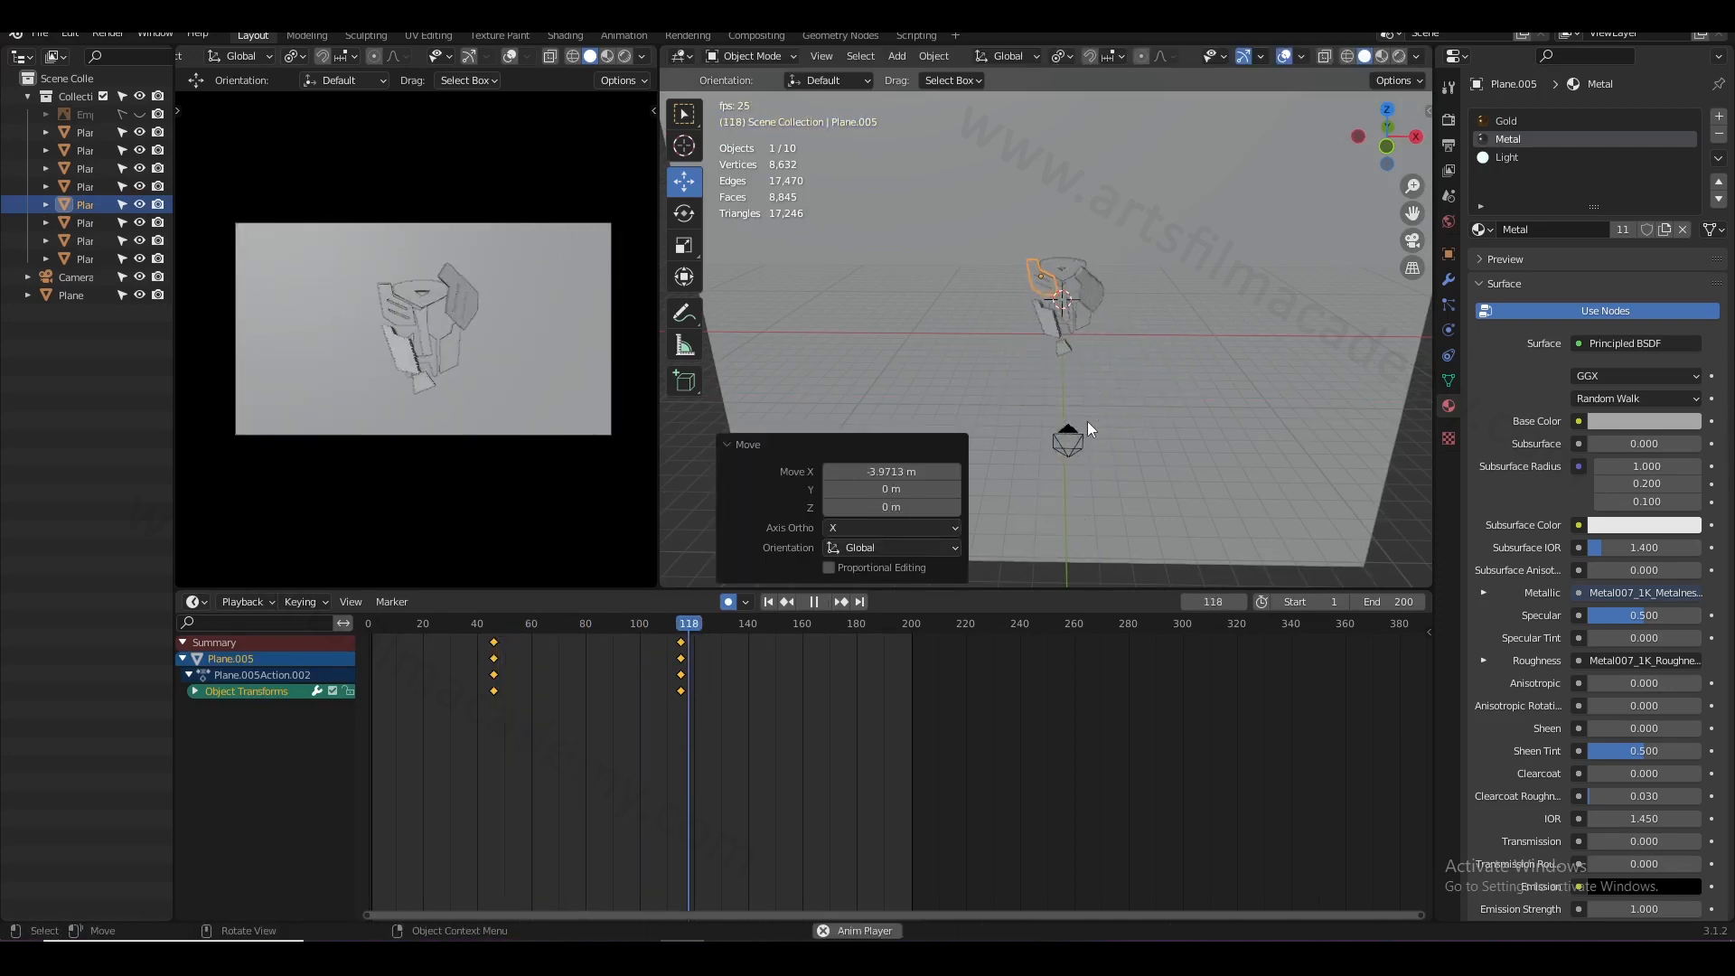
left_click(768, 602)
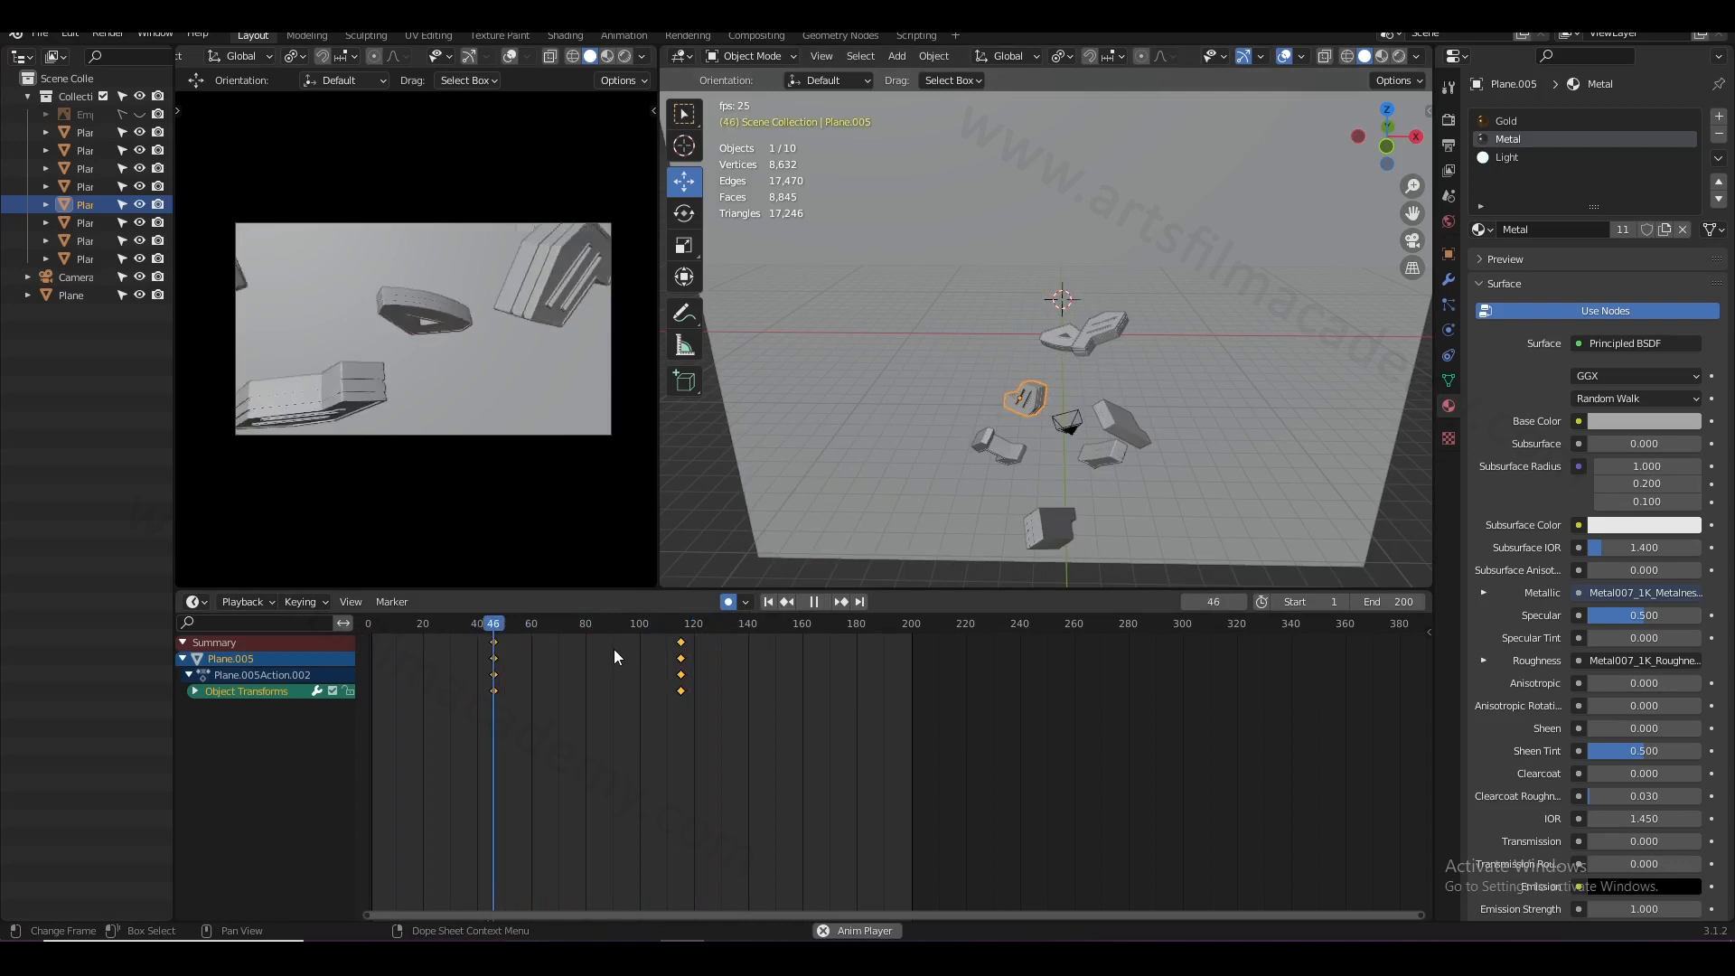
key("space")
key("space")
- Shift Plane.008's keyframes to about frames 69 and 115, check the playback and save the file
left_click_drag(584, 629, 518, 644)
key("space")
left_click(600, 389)
key("space")
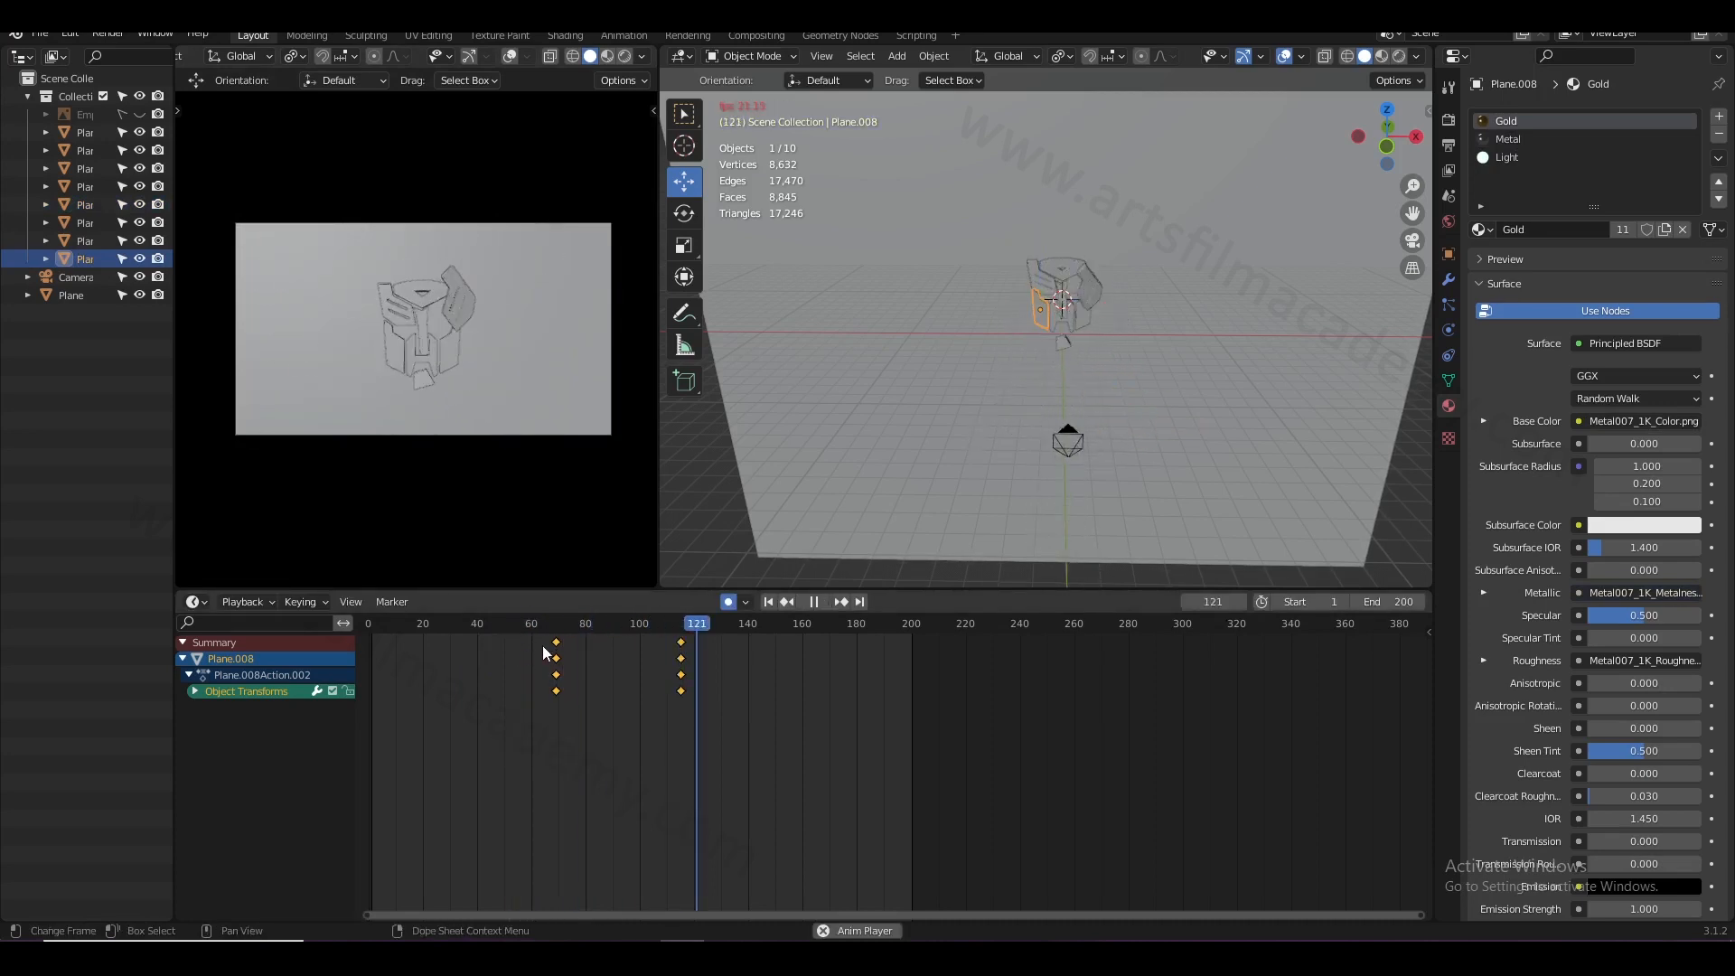
key("space")
key("ctrl+s")
- Select Plane.004, return to frame 1, switch to the right orthographic view and save the file
middle_click_drag(974, 424, 999, 466)
left_click(1184, 283)
left_click_drag(779, 628, 372, 633)
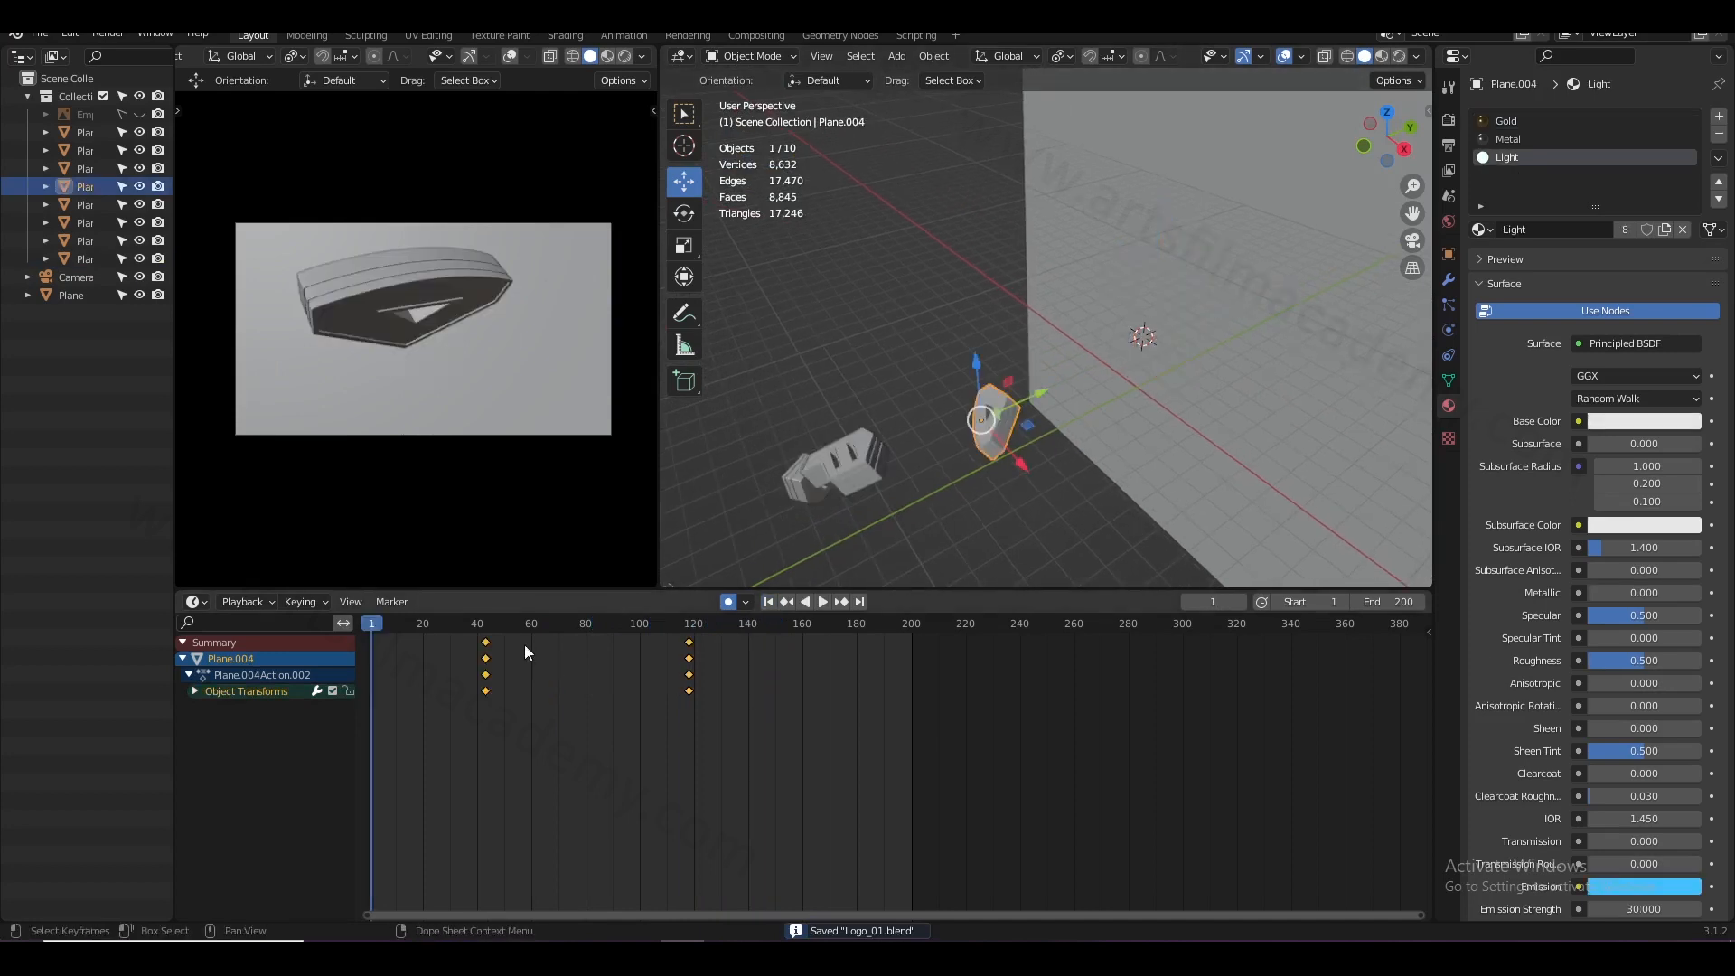
key("KP_3")
left_click(1146, 476)
middle_click_drag(1146, 476, 1142, 454, "shift")
key("ctrl+s")
- Select the camera and scrub and play through the assembly in the side view
left_click(836, 420)
left_click_drag(463, 633, 640, 647)
key("space")
left_click(1288, 334)
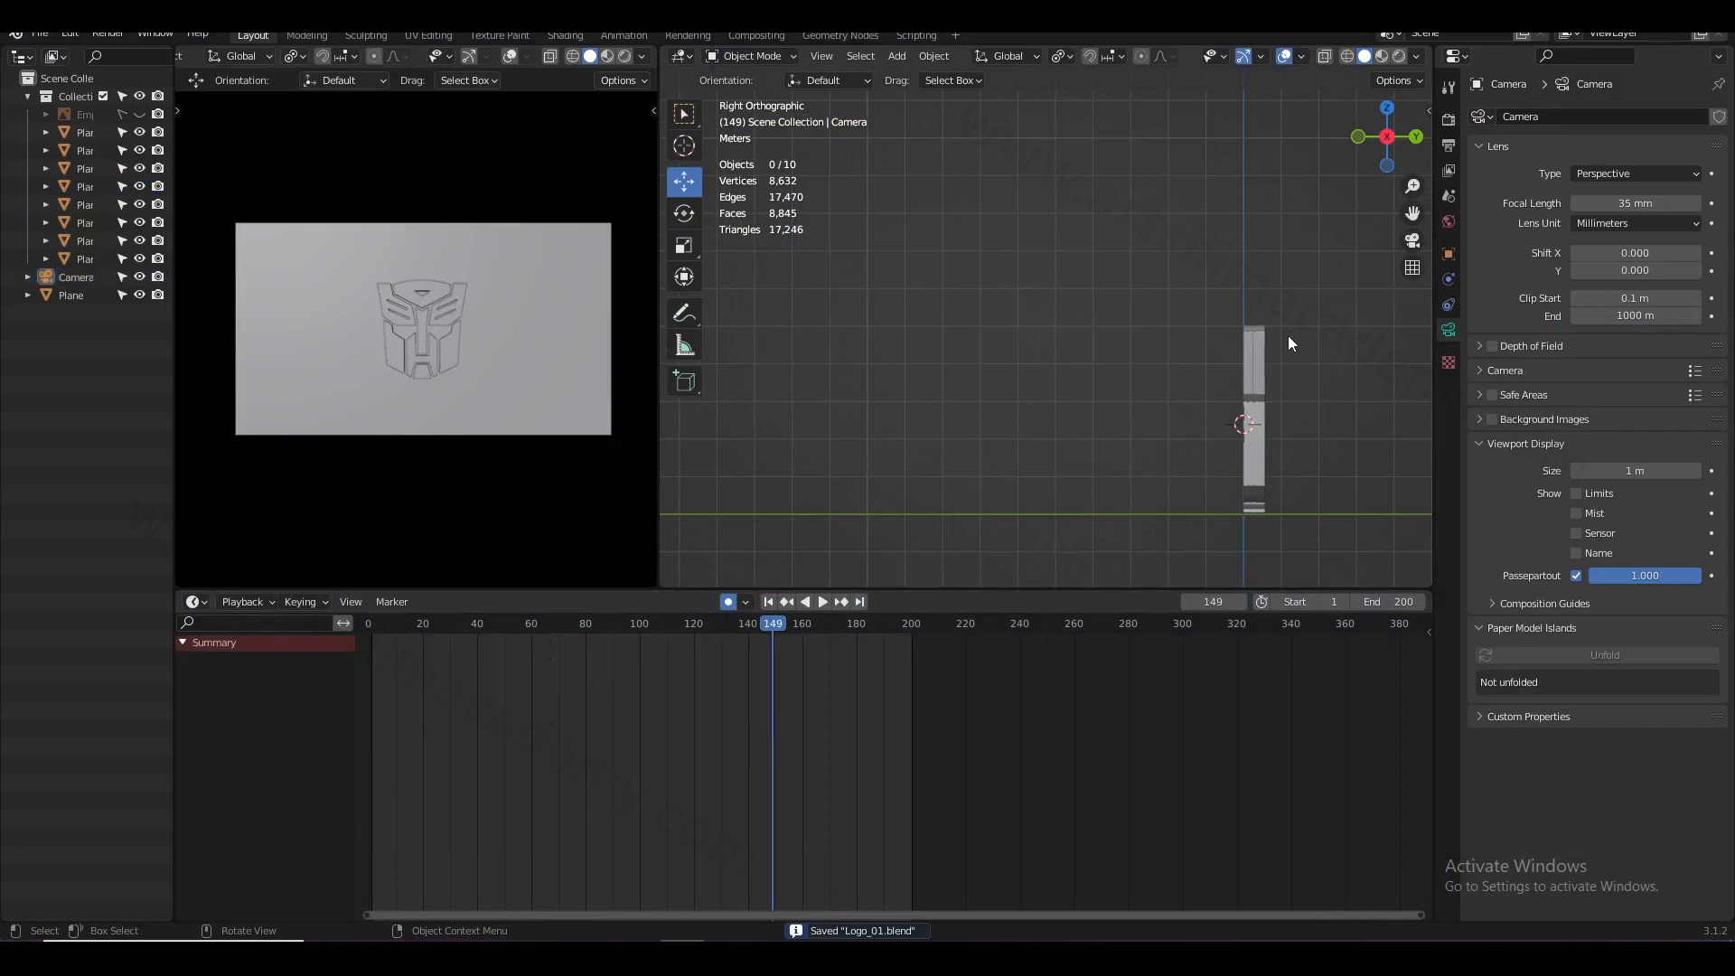
- Select Plane.006 and insert an in-between keyframe for it at frame 98
left_click(1256, 351)
scroll(897, 548, "down", 3)
left_click(649, 669)
key("space")
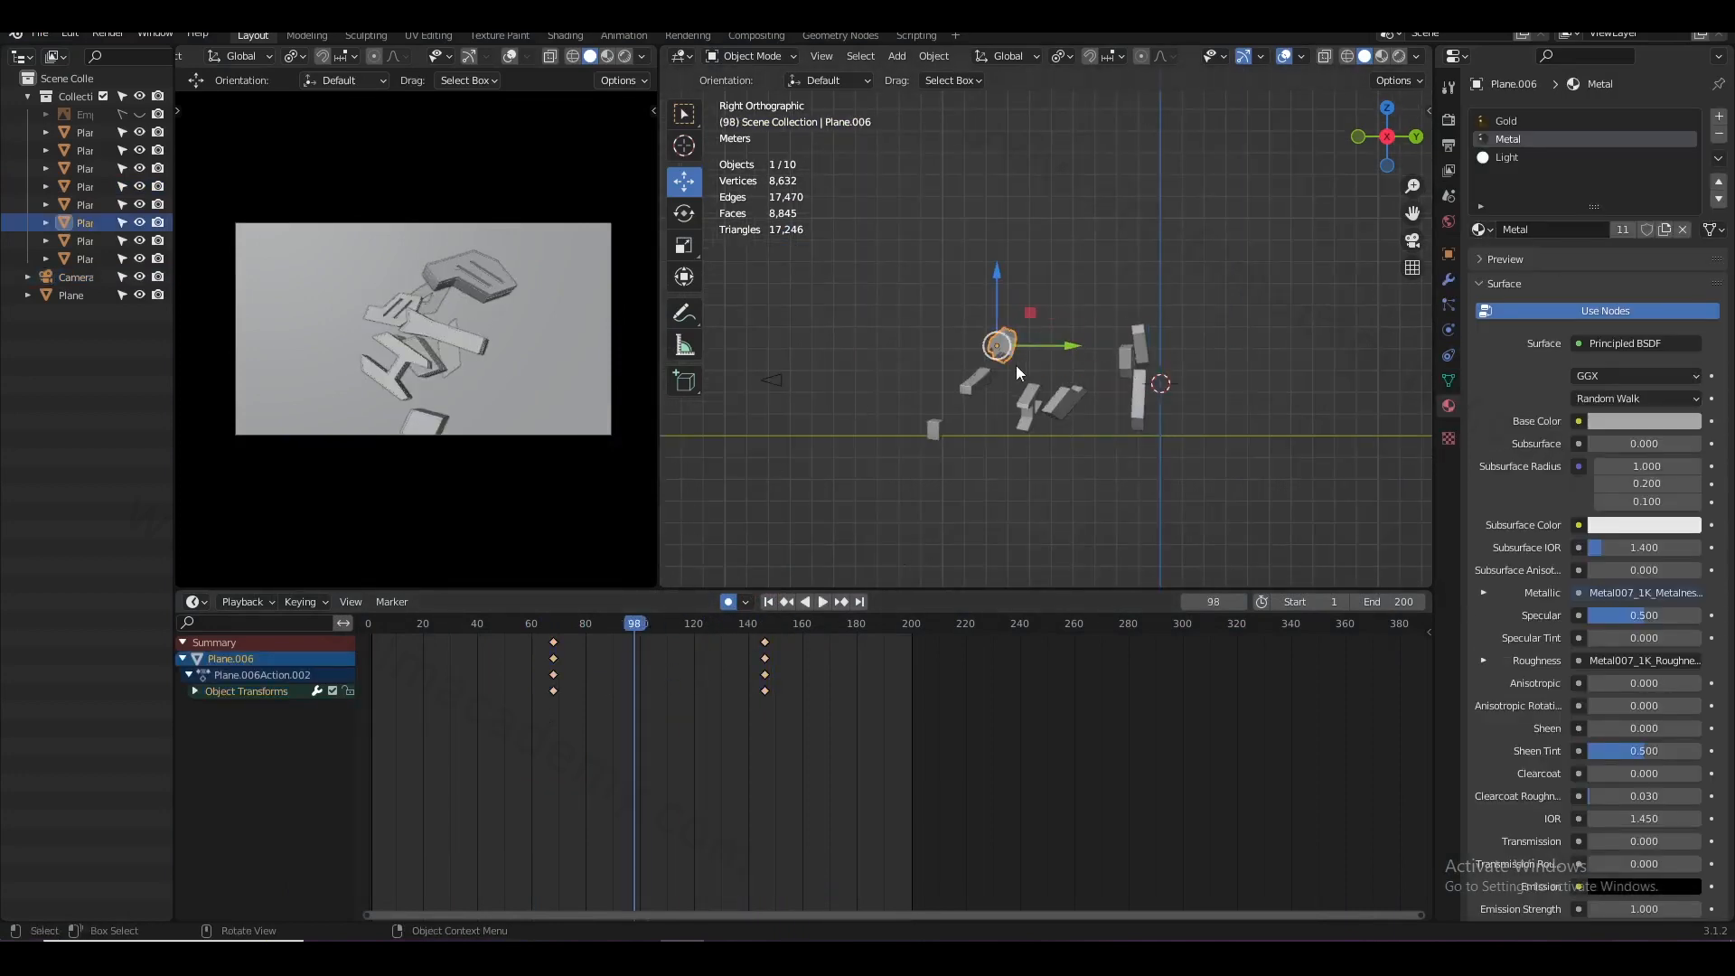
key("i")
left_click(994, 307)
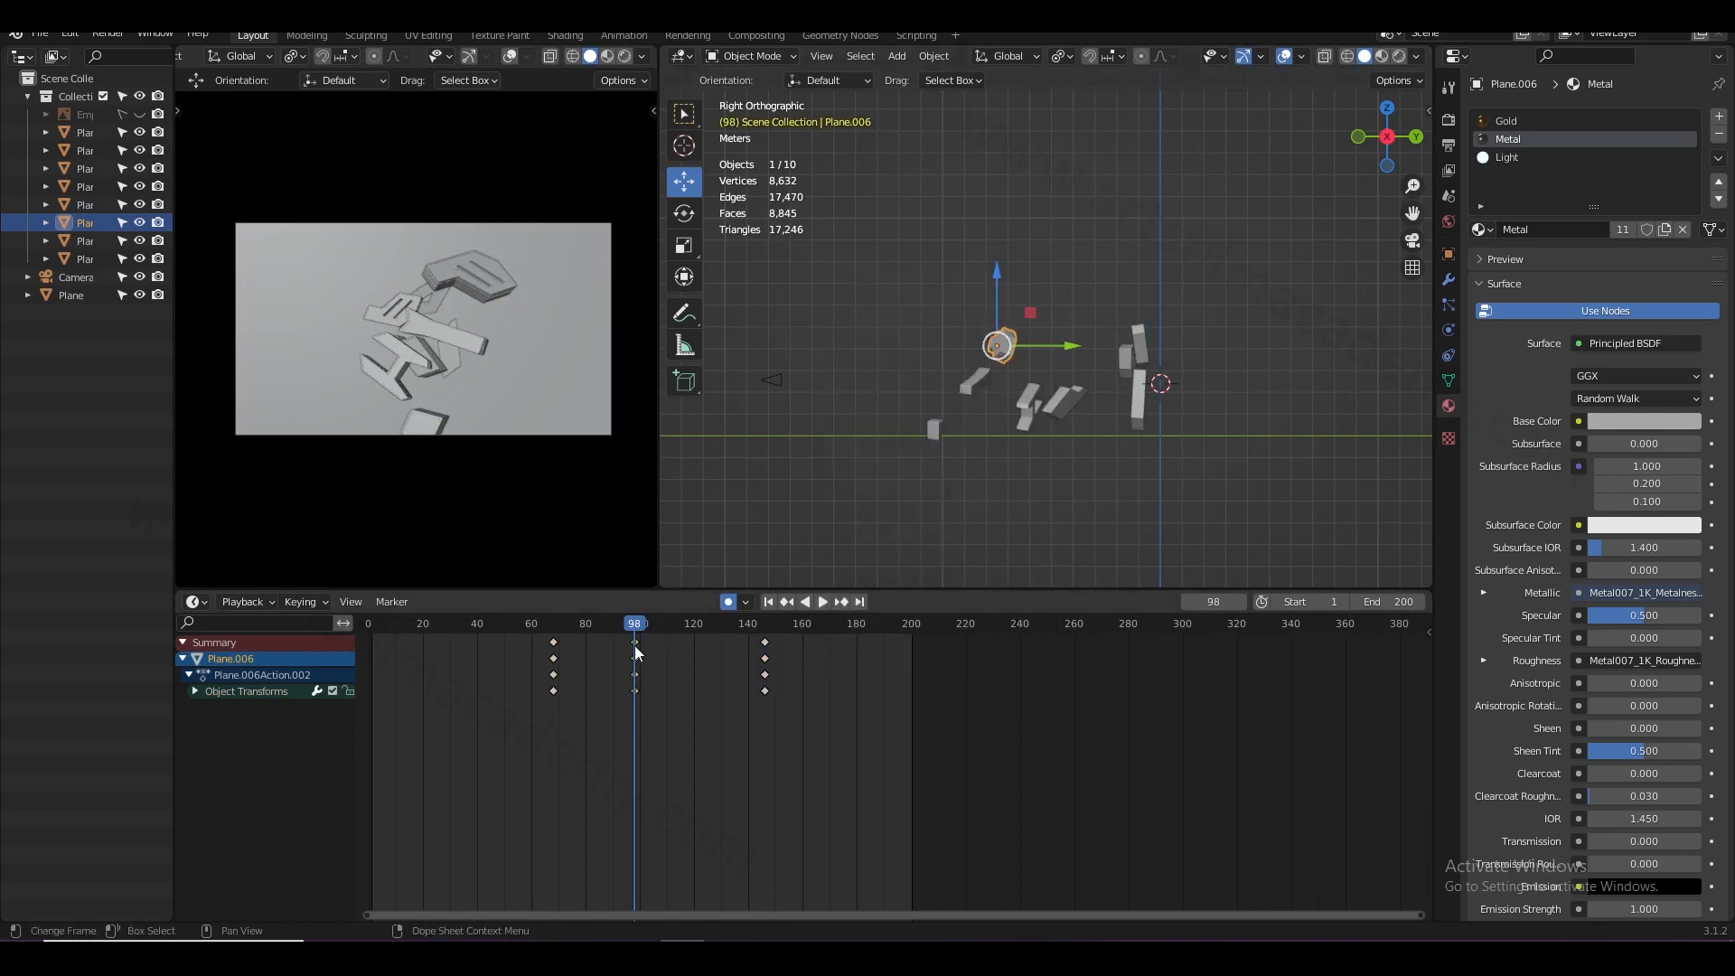
- Add a second in-between keyframe to Plane.006, place the middle pair at about frames 87 and 130, and play
left_click_drag(635, 629, 721, 657)
key("i")
left_click(975, 403)
key("space")
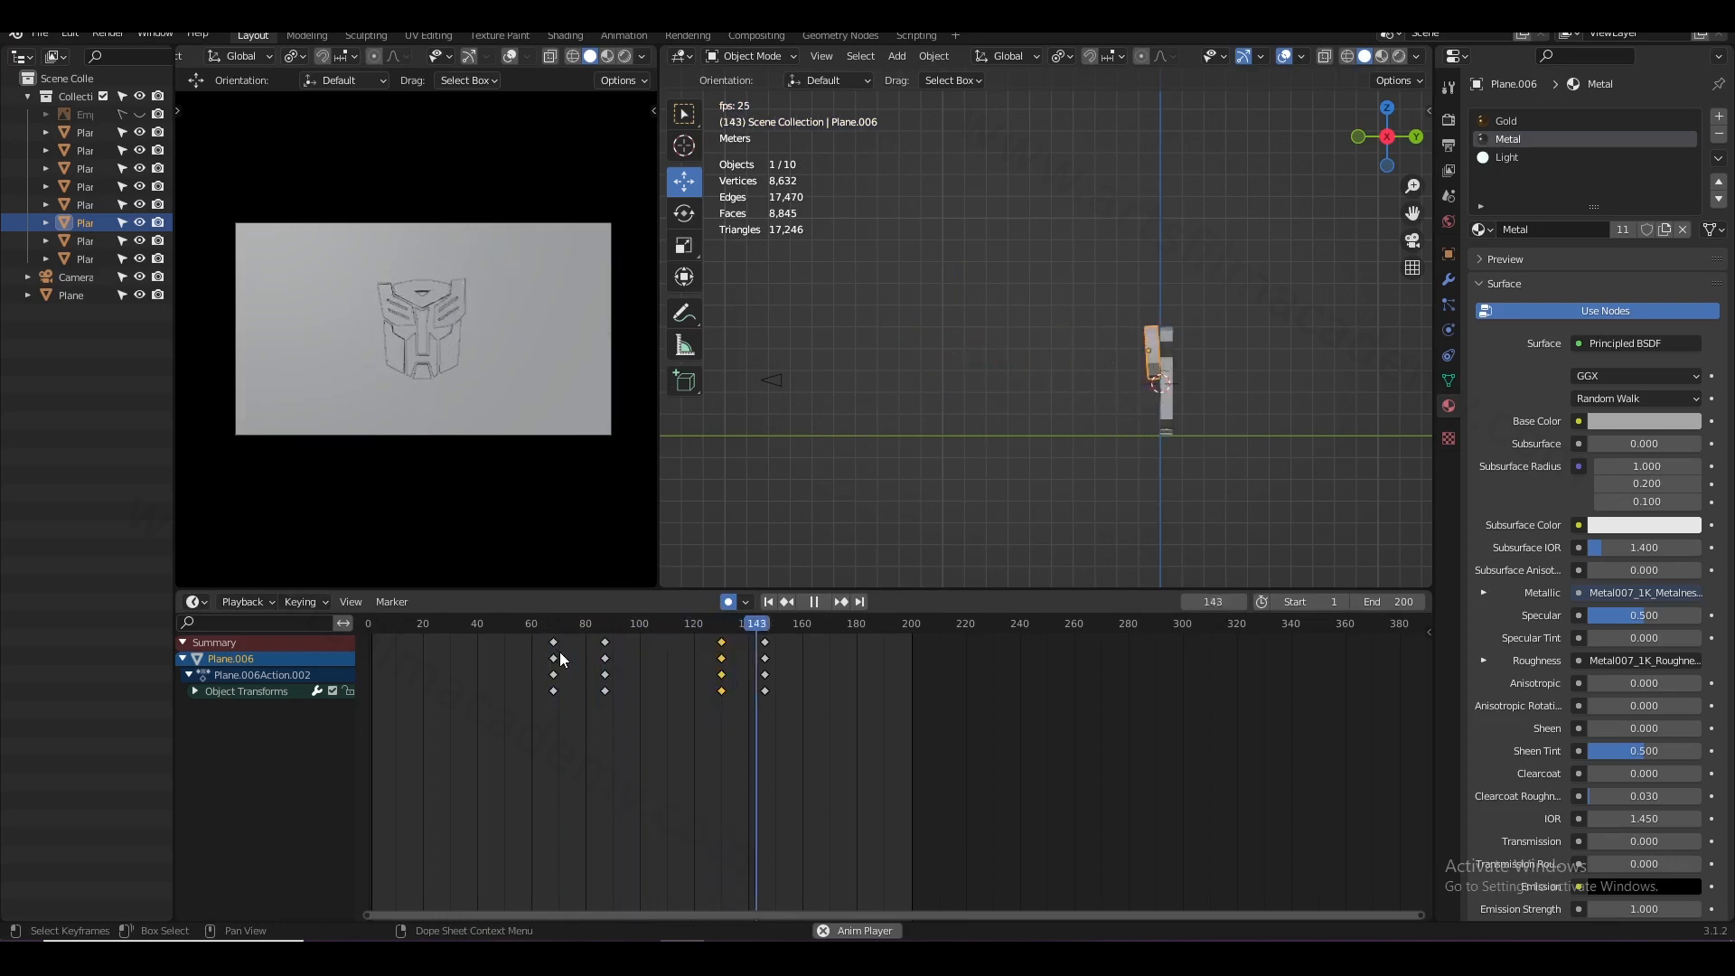
- Retime Plane.006's middle keyframes to about frames 102 and 135 and its last to about frame 144
key("space")
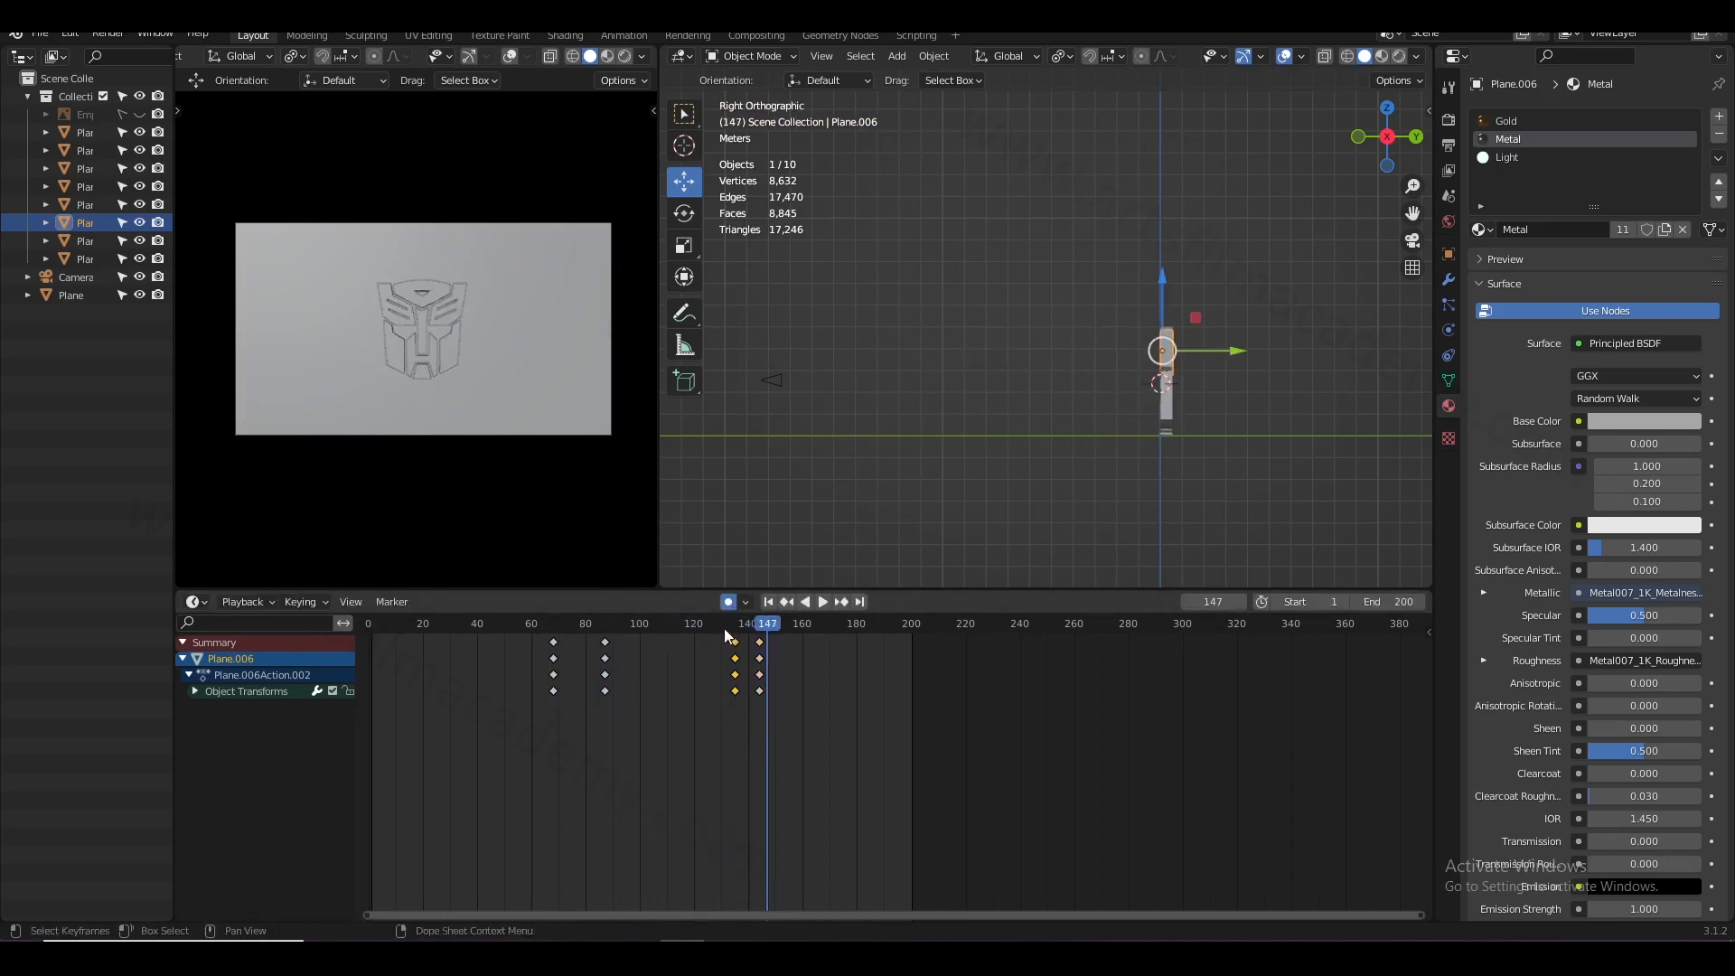
left_click_drag(724, 627, 560, 632)
key("space")
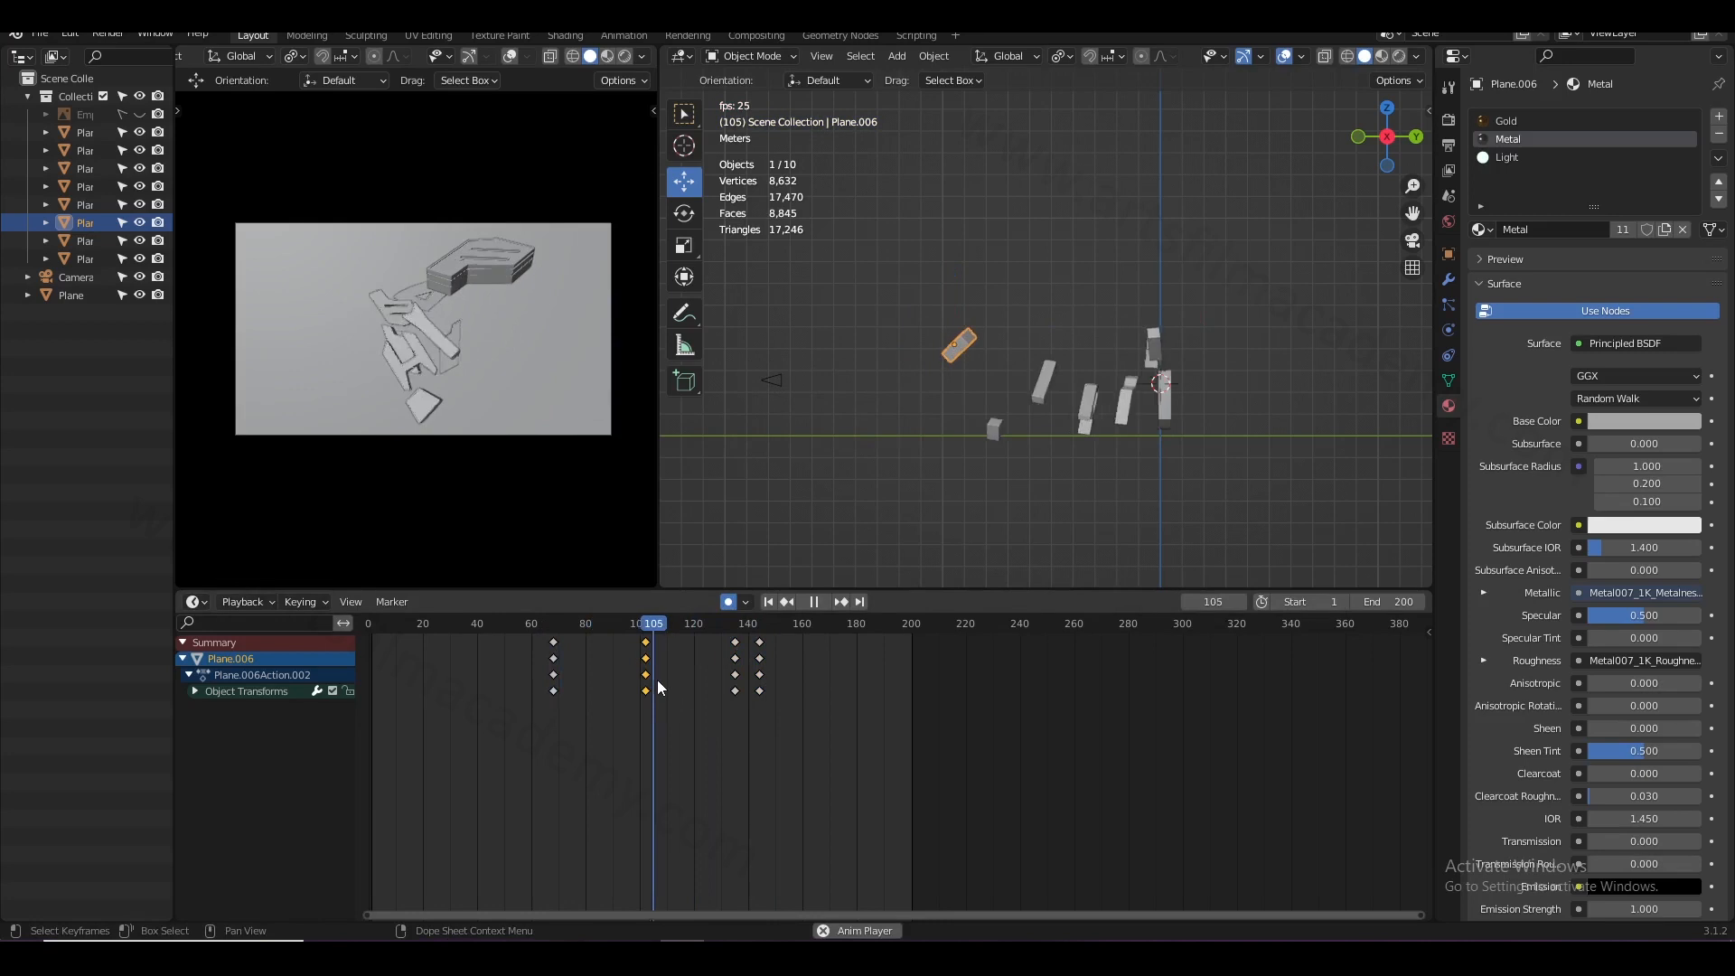
key("Escape")
- Pull Plane.006's last two keyframes earlier, to about frames 124 and 133, and play the animation
key("b")
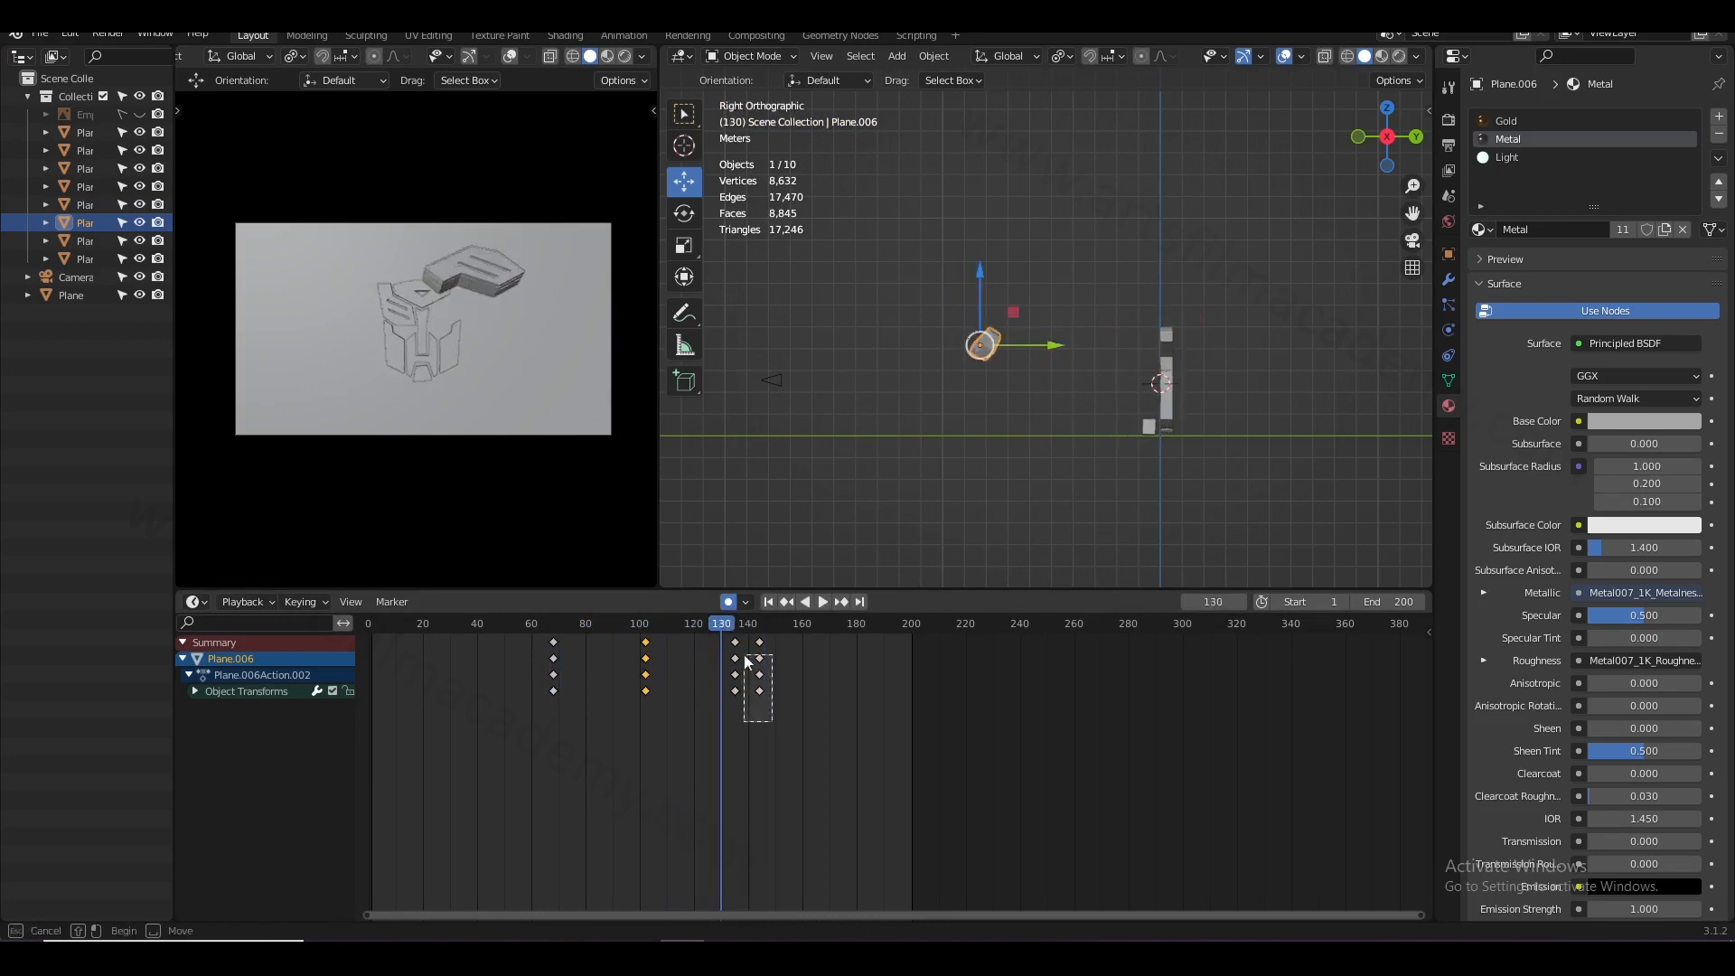
key("space")
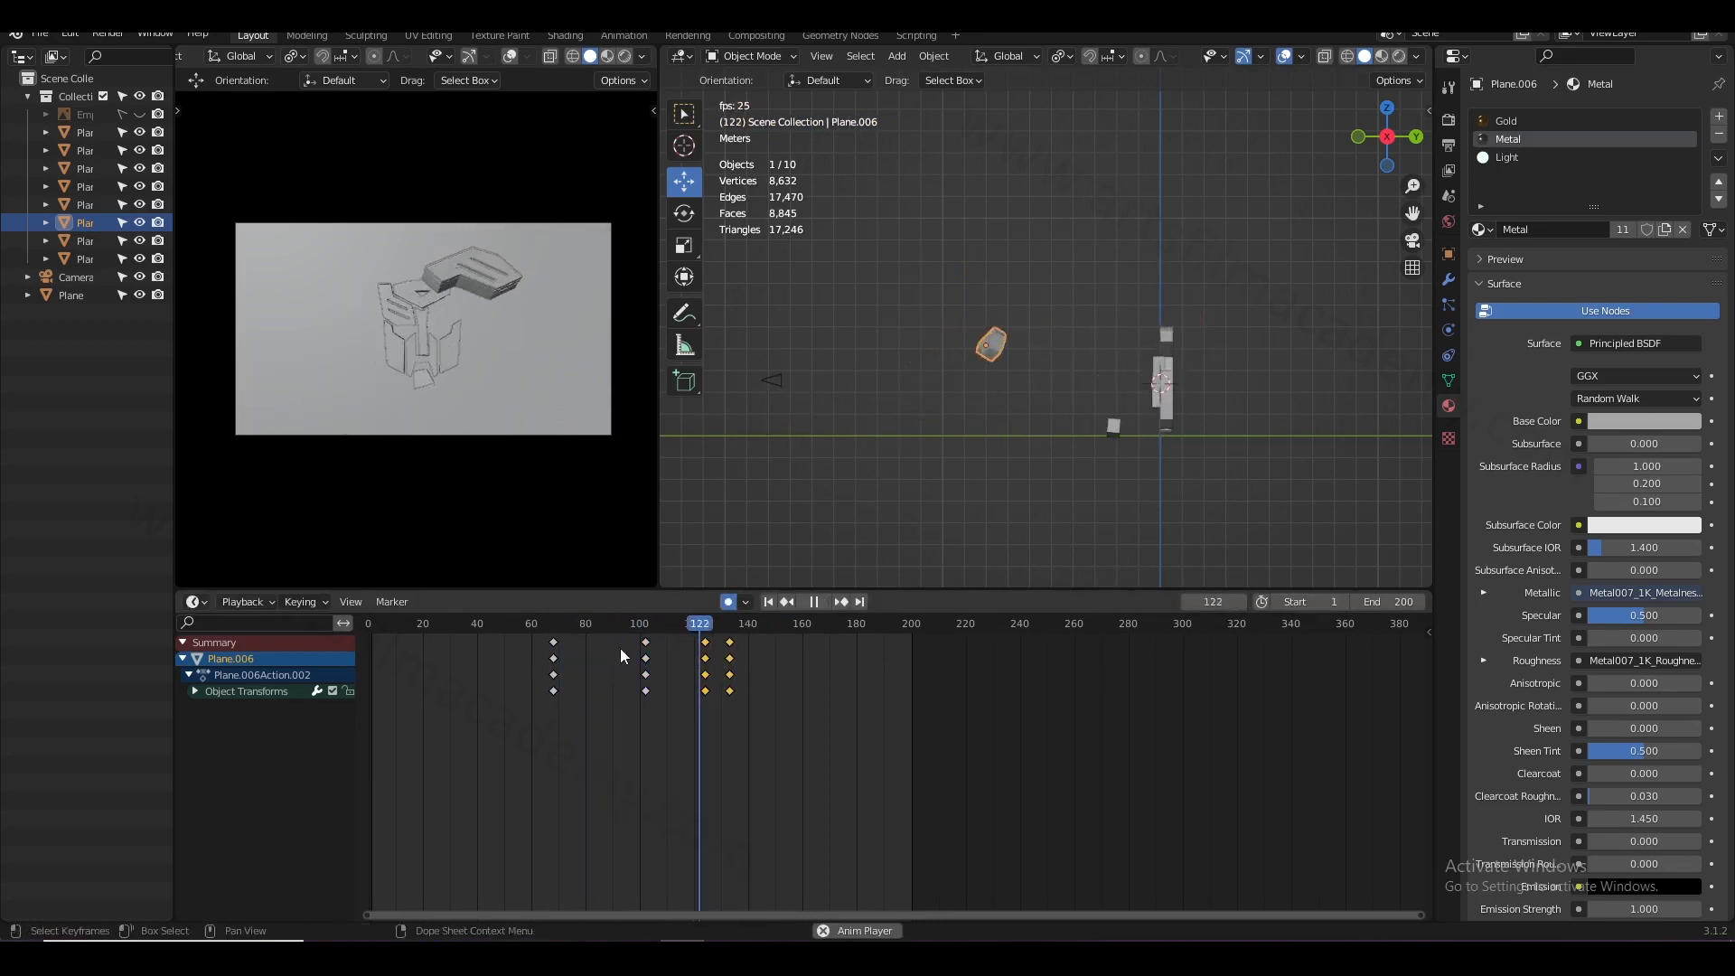
key("space")
- Select Plane.007 and insert in-between keyframes for it at frames 71 and 62
left_click_drag(624, 625, 542, 701)
middle_click_drag(883, 509, 927, 498, "shift")
left_click(538, 636)
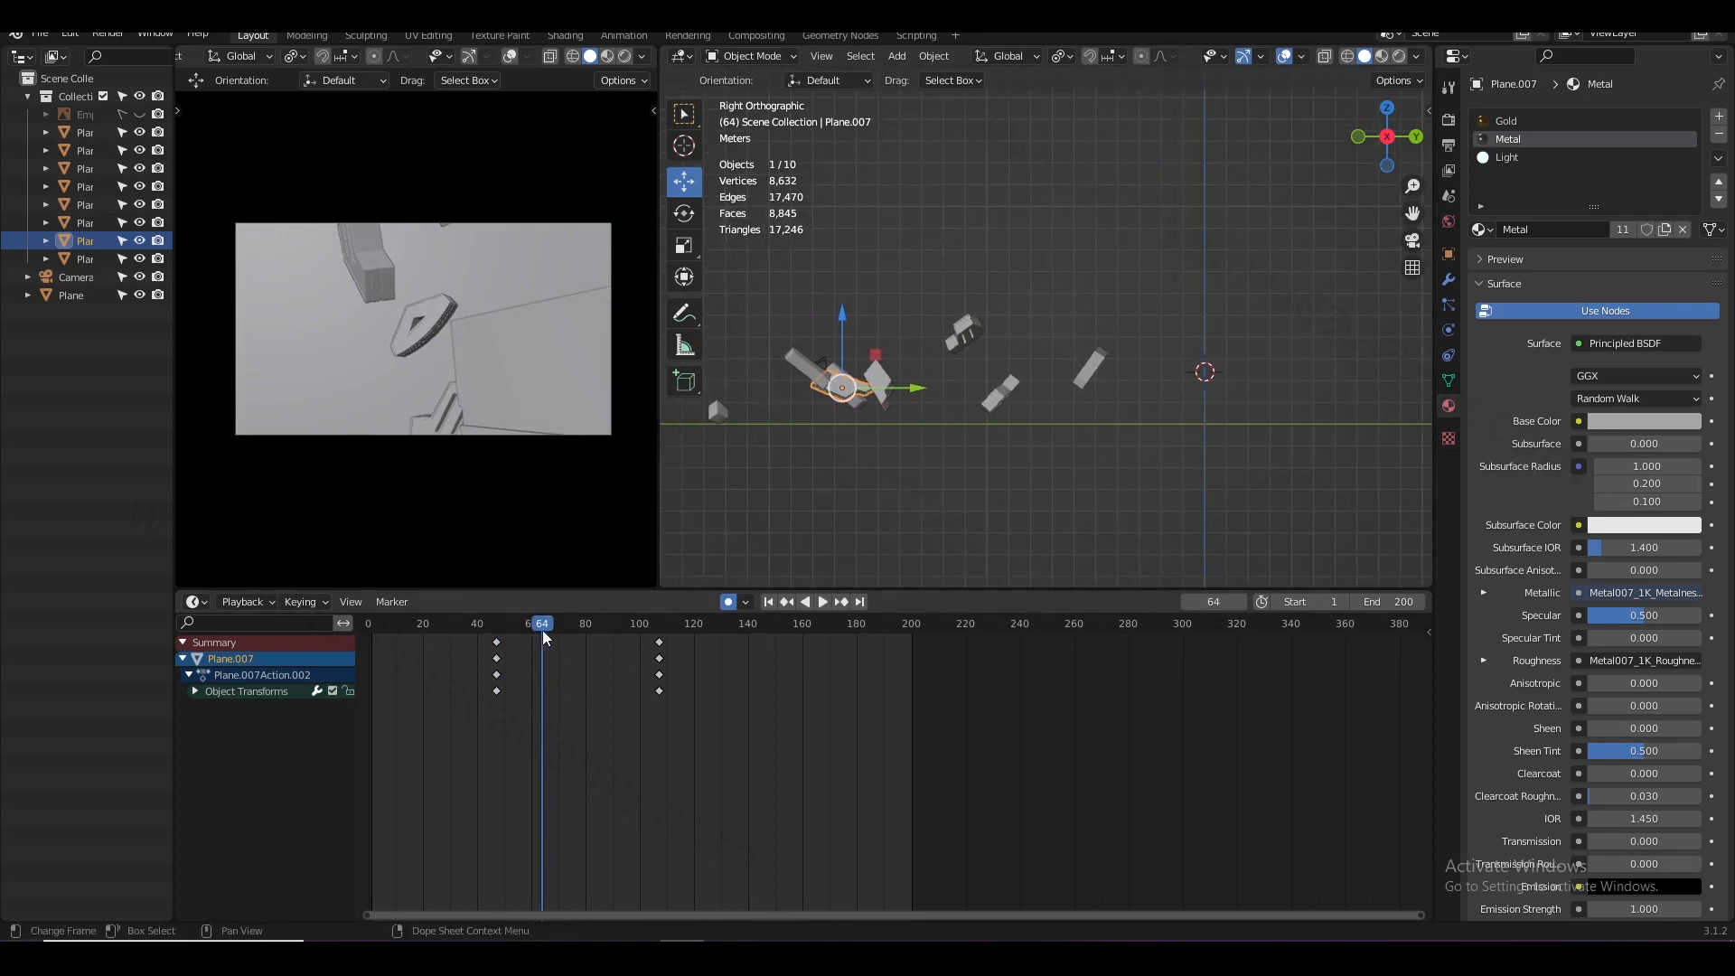
left_click_drag(544, 637, 531, 637)
left_click(561, 640)
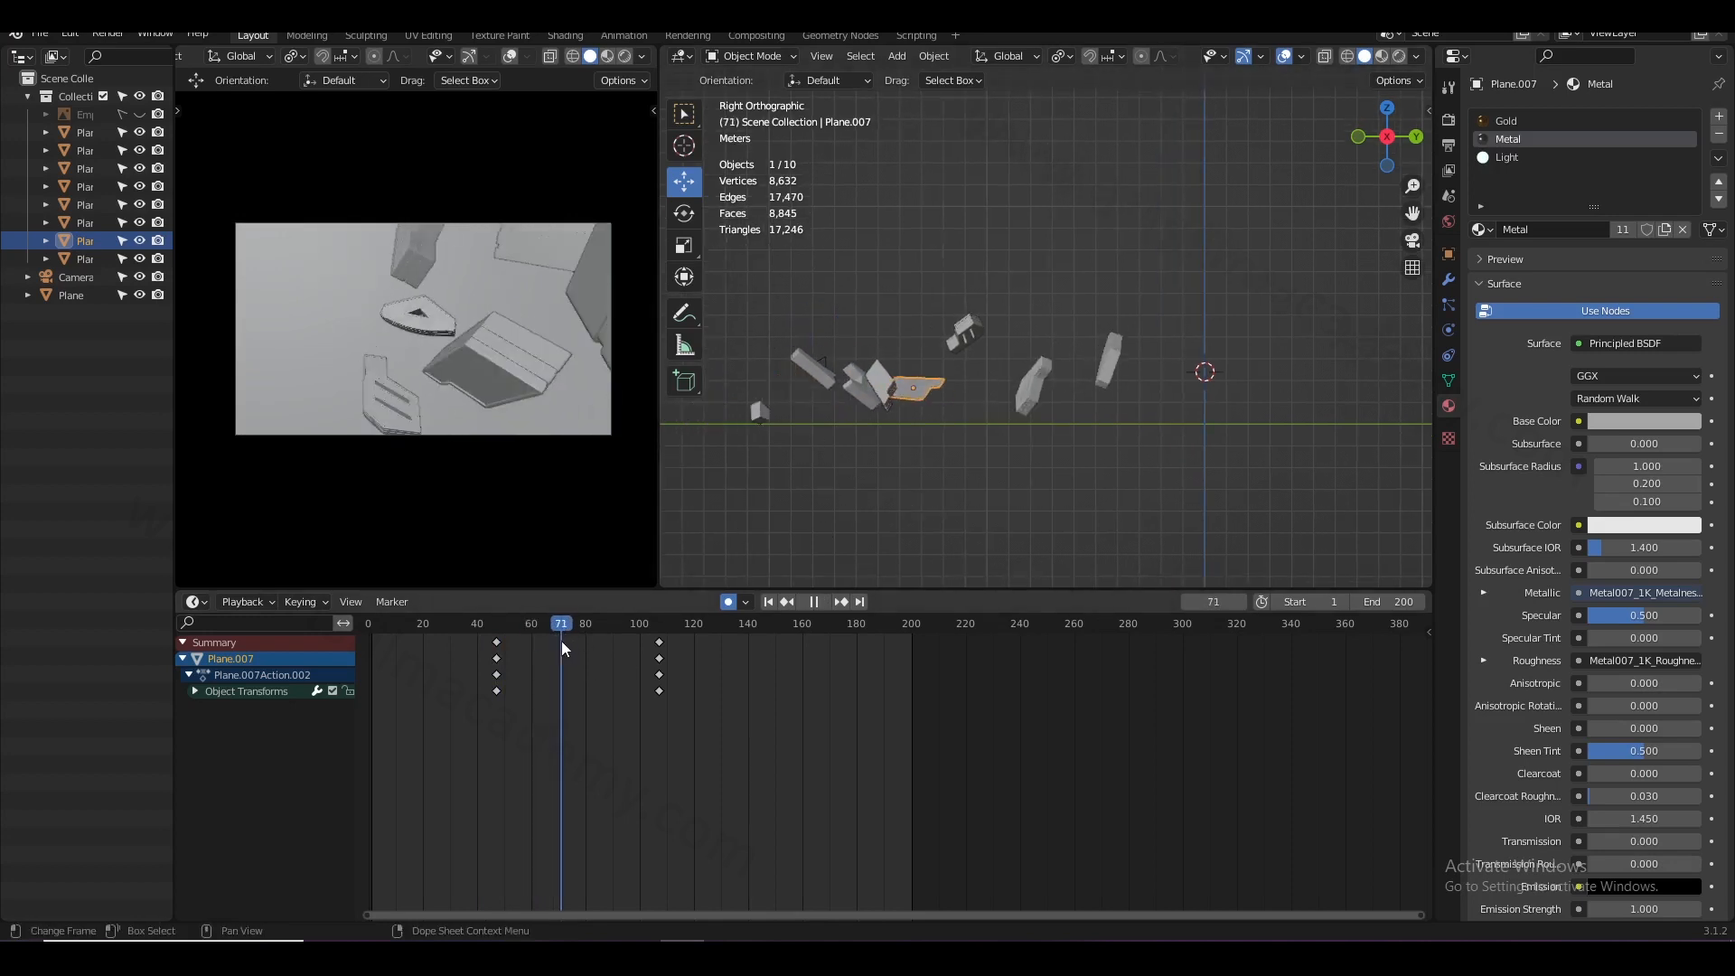
left_click(537, 660)
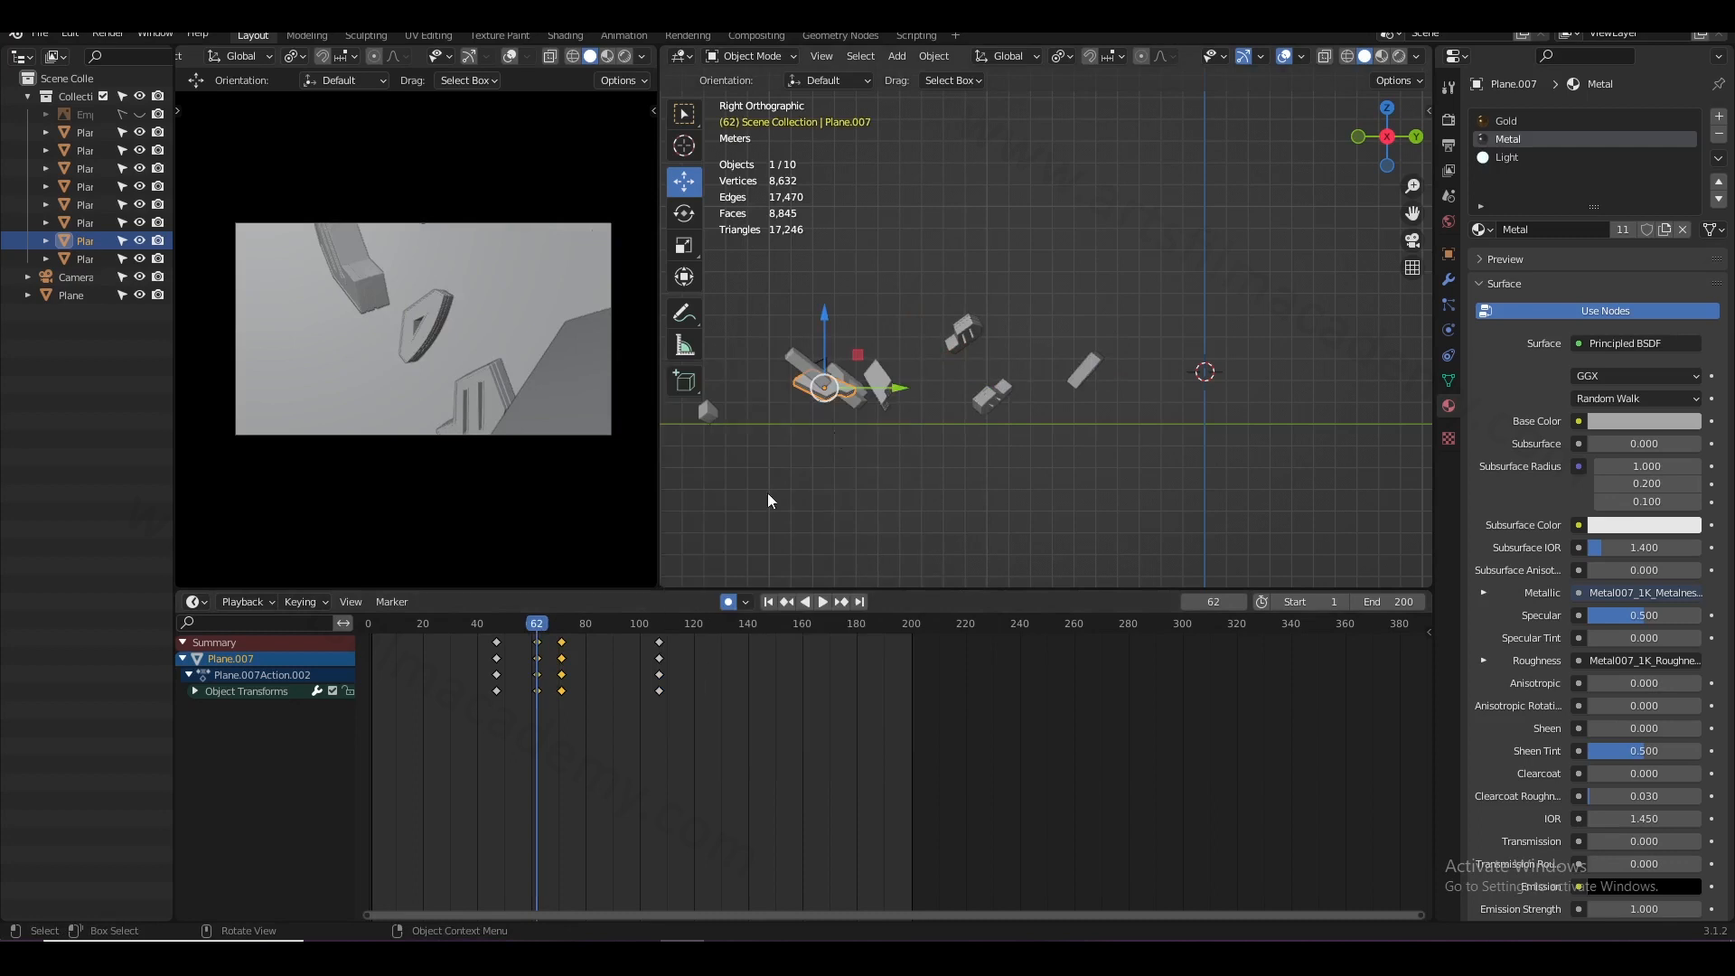
- Move Plane.007's keyframe at frame 71 to about frame 91 and play the animation
key("g")
left_click(641, 688)
key("space")
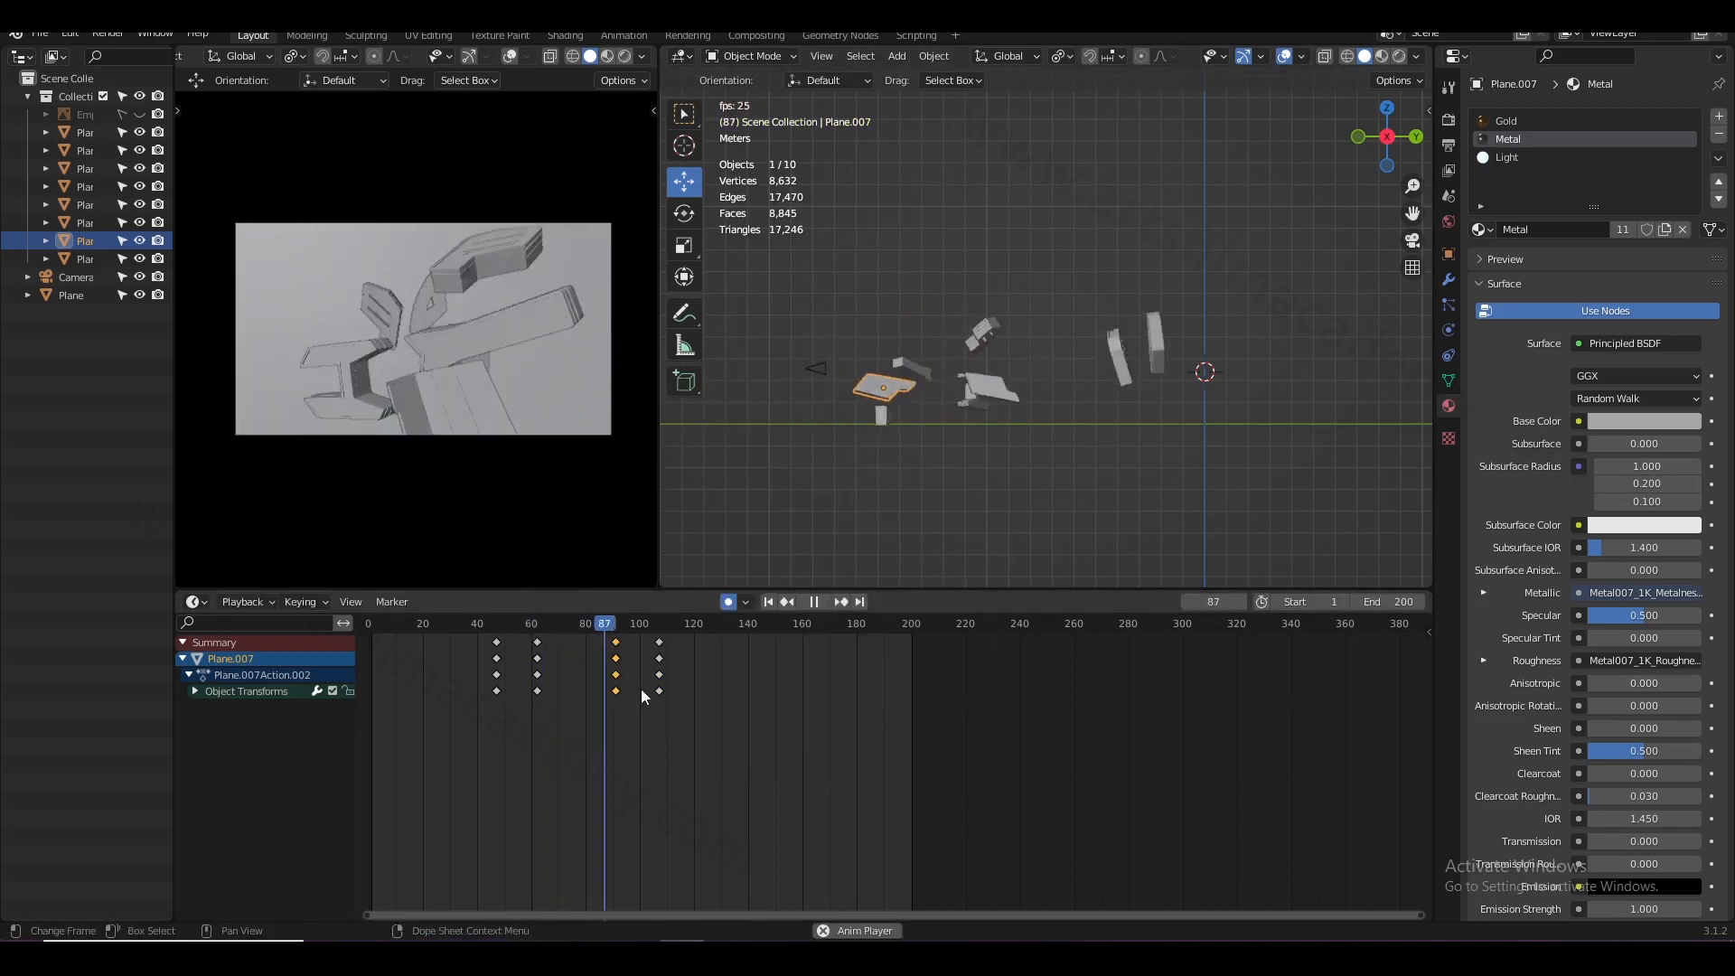
key("space")
- Scrub back to an early frame, shift the selected keyframes in time and replay the animation
left_click_drag(603, 627, 490, 635)
key("g")
left_click(567, 668)
key("space")
key("space")
- Move the keyframes around frame 130 earlier and replay the assembly from about frame 75
left_click_drag(711, 710, 738, 636)
key("g")
left_click(710, 639)
key("space")
left_click_drag(627, 626, 573, 641)
key("space")
key("space")
key("space")
- Move the keyframes around frame 73 earlier and replay the animation to check the timing
left_click_drag(579, 662, 556, 636)
key("g")
left_click(534, 640)
key("space")
mouse_move(552, 625)
left_mouse_down()
mouse_move(543, 646)
mouse_move(569, 632)
left_mouse_up()
key("space")
key("space")
key("space")
- Save the file and play the animation once more
key("ctrl+s")
key("space")
key("space")
- Select Plane.003, replay the animation and go to the piece's first keyframe at frame 67
left_click(390, 327)
key("space")
key("space")
left_click(770, 602)
left_click(841, 601)
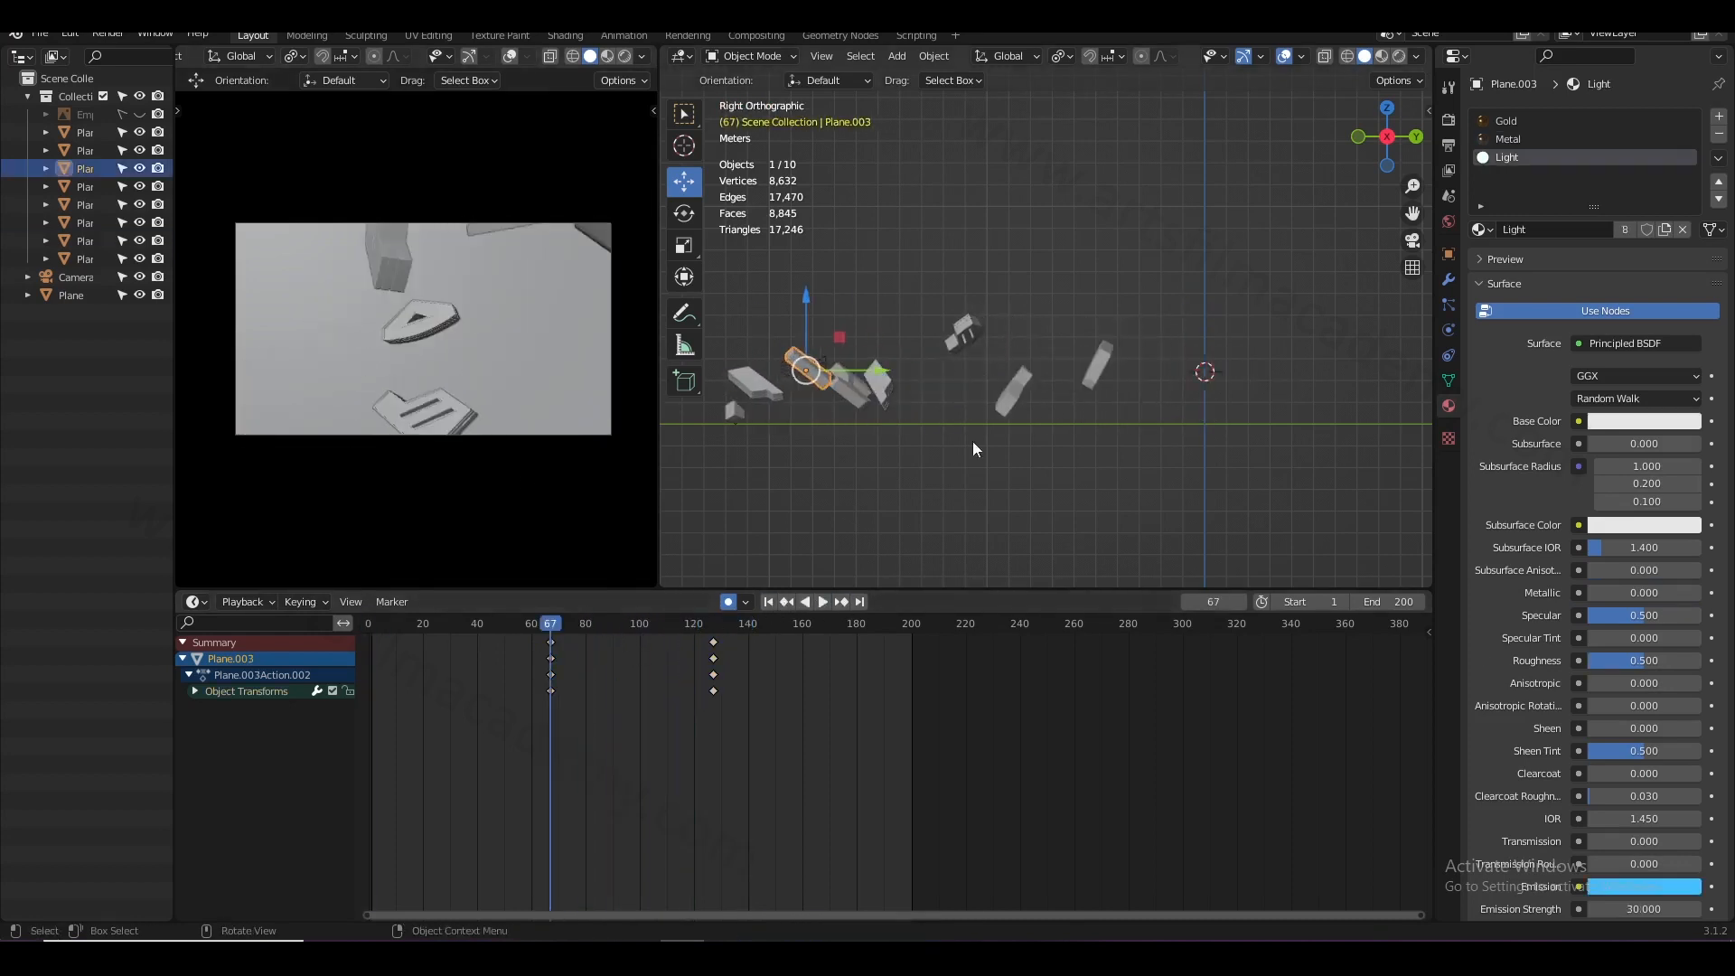
- Clear the selection and play the animation in an angled perspective view
middle_click_drag(849, 407, 924, 468)
left_click_drag(926, 469, 903, 440)
left_click(624, 533)
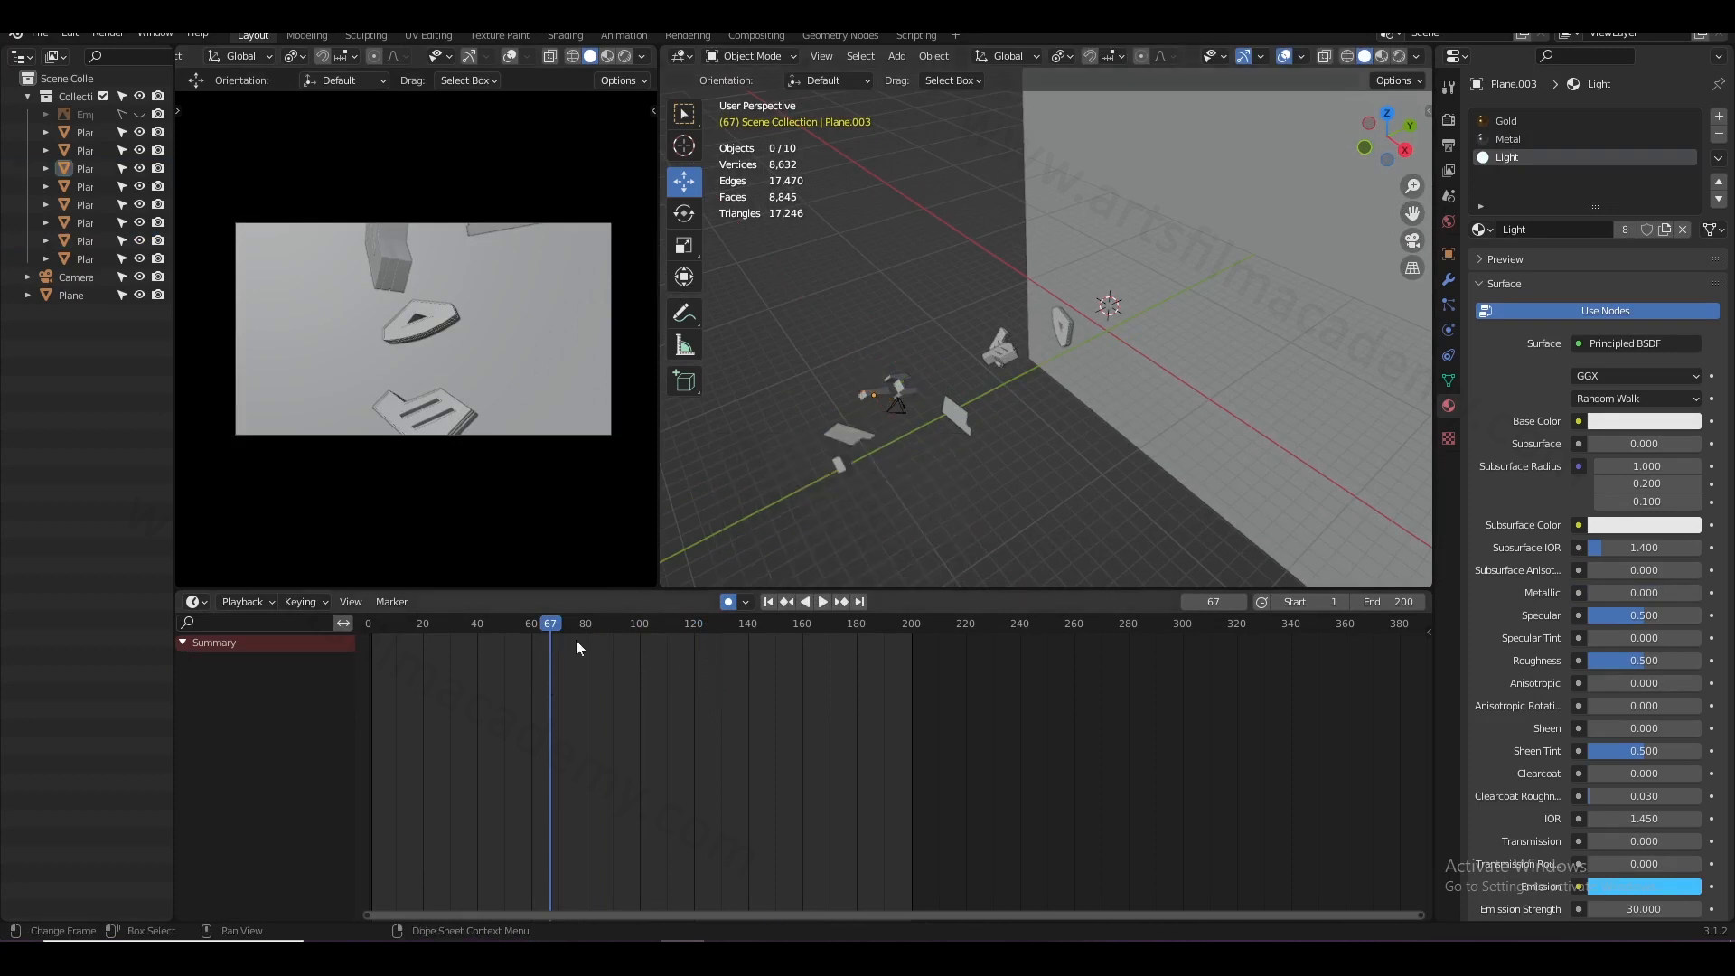
key("space")
key("space")
- Select Plane.003, delay its keyframes to about frames 76 and 136, and play the animation
left_click(372, 325)
left_click_drag(712, 658, 741, 652)
key("space")
key("space")
right_click_drag(739, 654, 600, 672, "shift")
- Rotate Plane.003 several times at its first keyframe on frame 76, finishing with a 171° turn in the view plane
left_click(786, 602)
middle_click_drag(967, 453, 982, 383)
key("r")
left_click(914, 426)
key("r")
left_click(912, 432)
key("r")
left_click(843, 530)
- Rotate Plane.003 further in the right orthographic view at frame 76
key("KP_3")
key("KP_Decimal")
key("r")
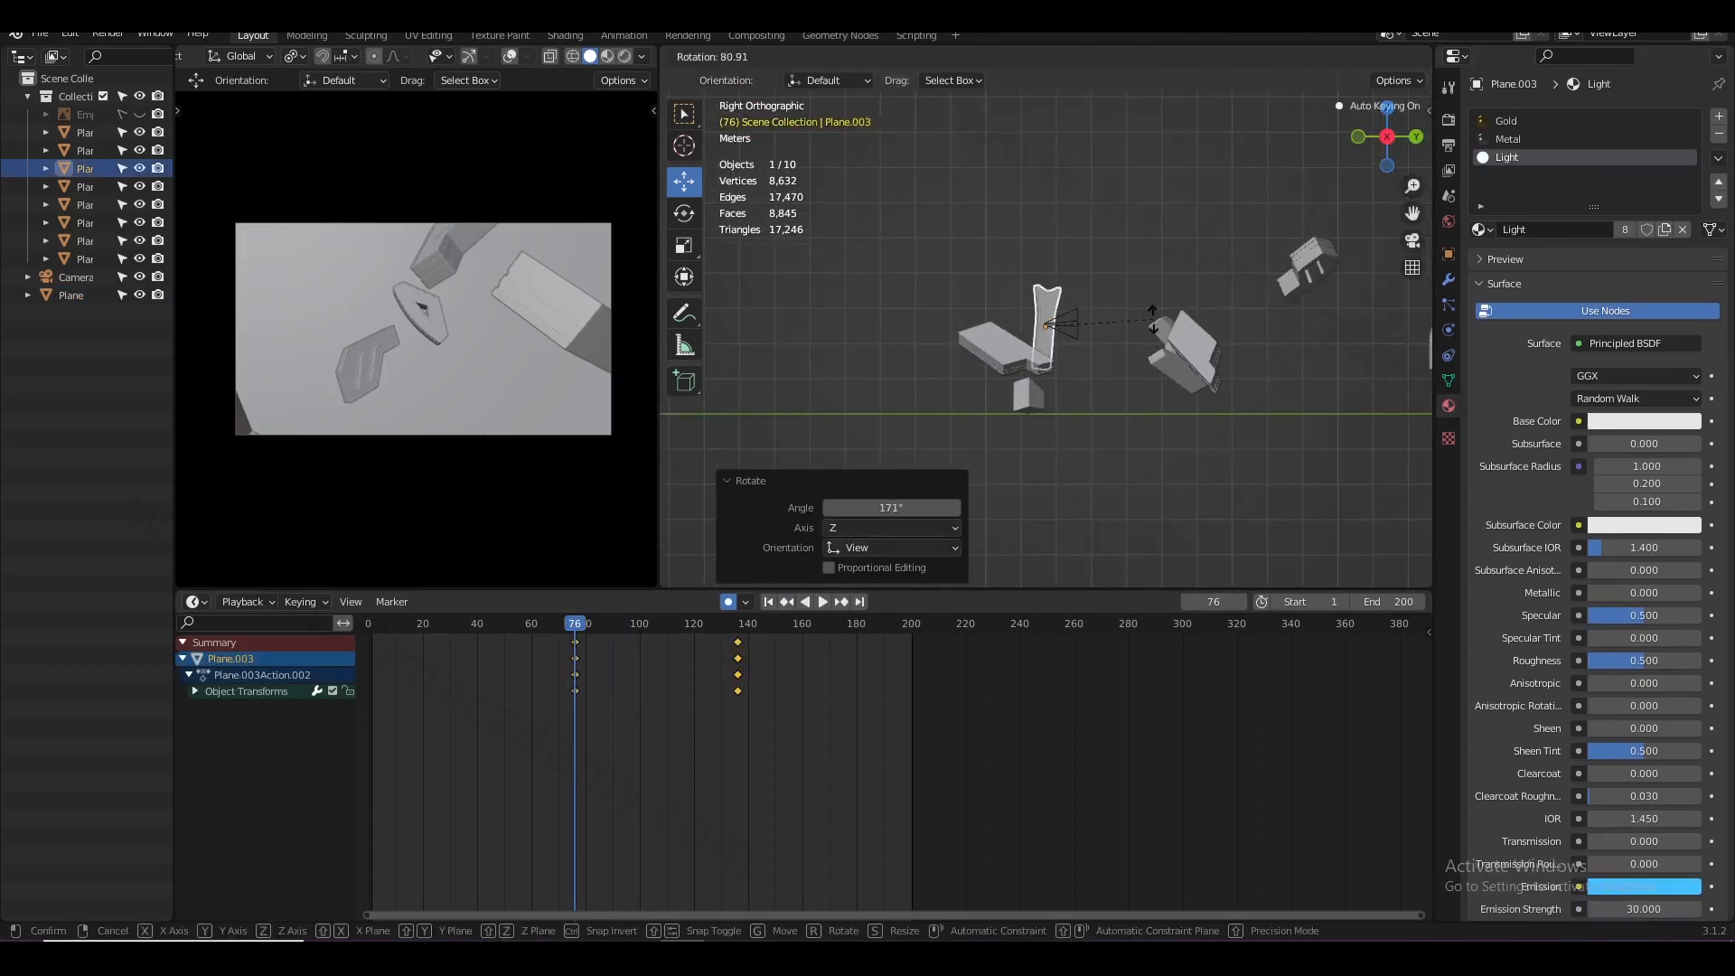
left_click(1066, 361)
- Rotate Plane.003 another 47° from a frontal perspective view and play the animation
middle_click_drag(975, 289, 1166, 321)
scroll(1166, 321, "down", 4)
key("r")
left_click(1224, 447)
key("space")
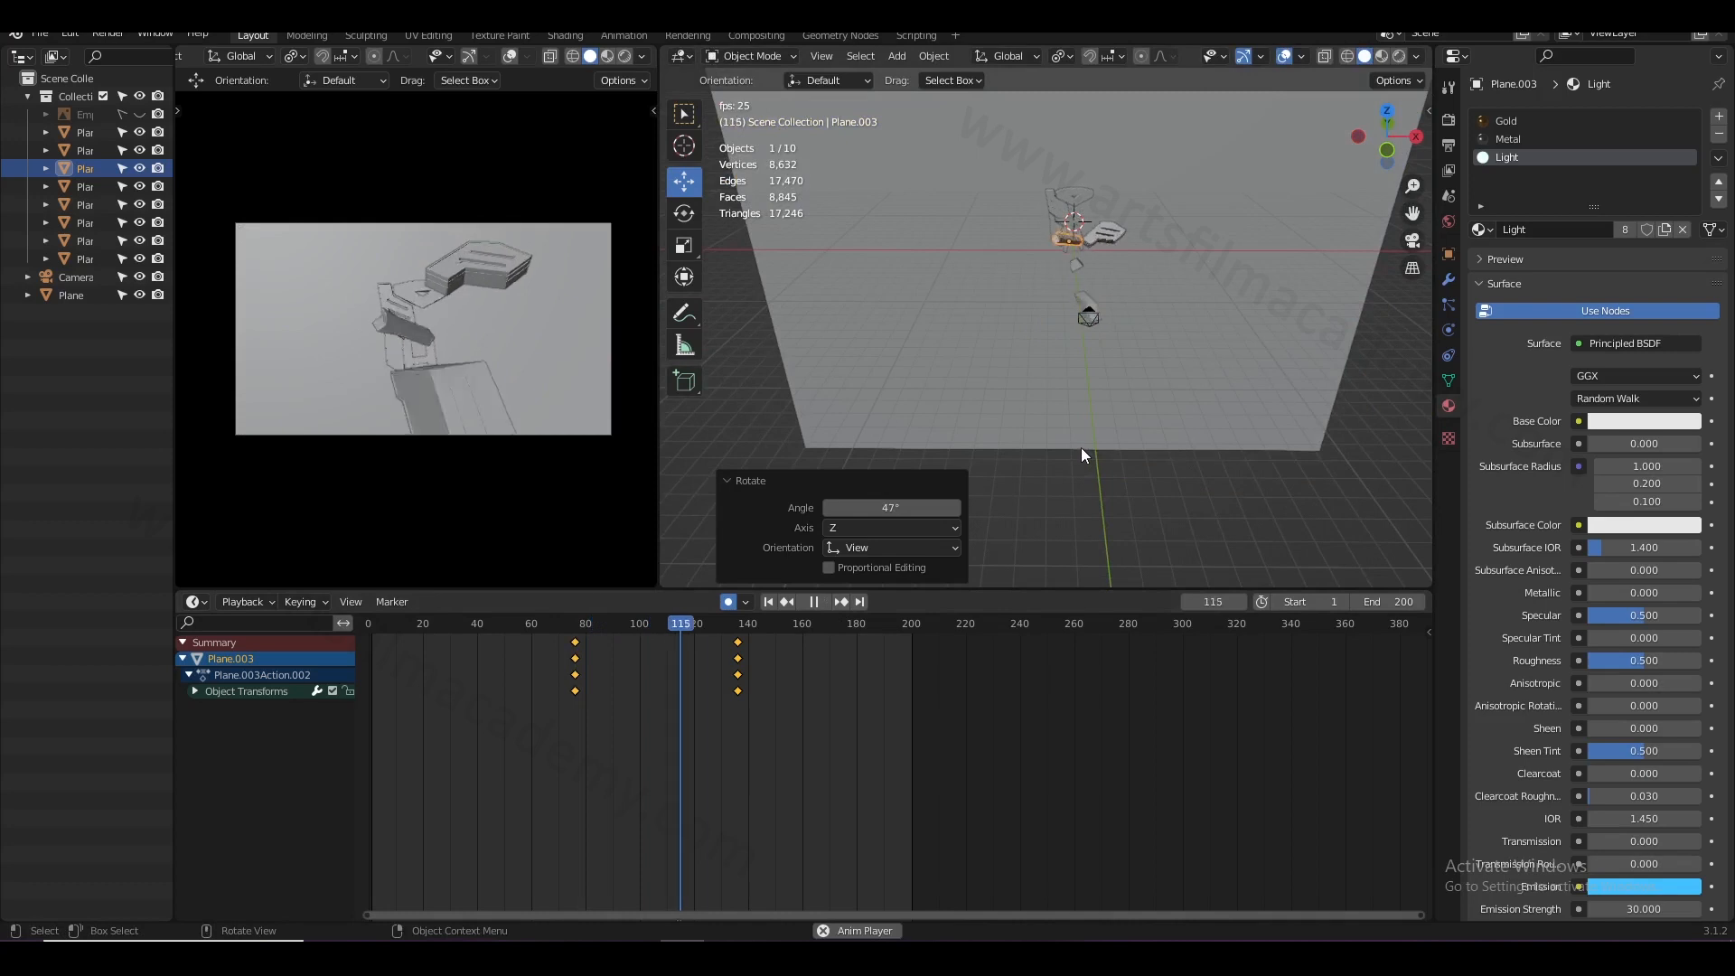
- Save the file, scrub to about frame 97, and insert a keyframe for Plane.003
left_click_drag(784, 623, 636, 674)
left_click(638, 674)
left_click(631, 625)
key("ctrl+s")
scroll(1123, 282, "up", 1)
middle_click_drag(1123, 282, 1093, 312)
key("i")
left_click(902, 466)
- Replay the animation around frame 115 and delete the unwanted Plane.003 keyframe
left_click_drag(633, 625, 597, 631)
key("space")
key("space")
left_click(680, 620)
key("space")
left_click(680, 622)
key("space")
key("Delete")
- Rotate Plane.003 at its first keyframe on frame 76 in the front view, the right view, and the front view again
left_click_drag(588, 626, 574, 646)
key("KP_1")
key("r")
left_click(1126, 480)
key("KP_3")
key("r")
left_click(1251, 384)
key("KP_1")
key("r")
left_click(1086, 529)
- Give Plane.003 in-between keyframes at about frames 87 and 127 and a last keyframe at about frame 146, and play the animation
left_click_drag(576, 626, 765, 670)
left_click(767, 605)
left_click(788, 605)
left_click(833, 608)
key("i")
left_click(604, 638)
key("space")
key("space")
left_click(624, 629)
key("space")
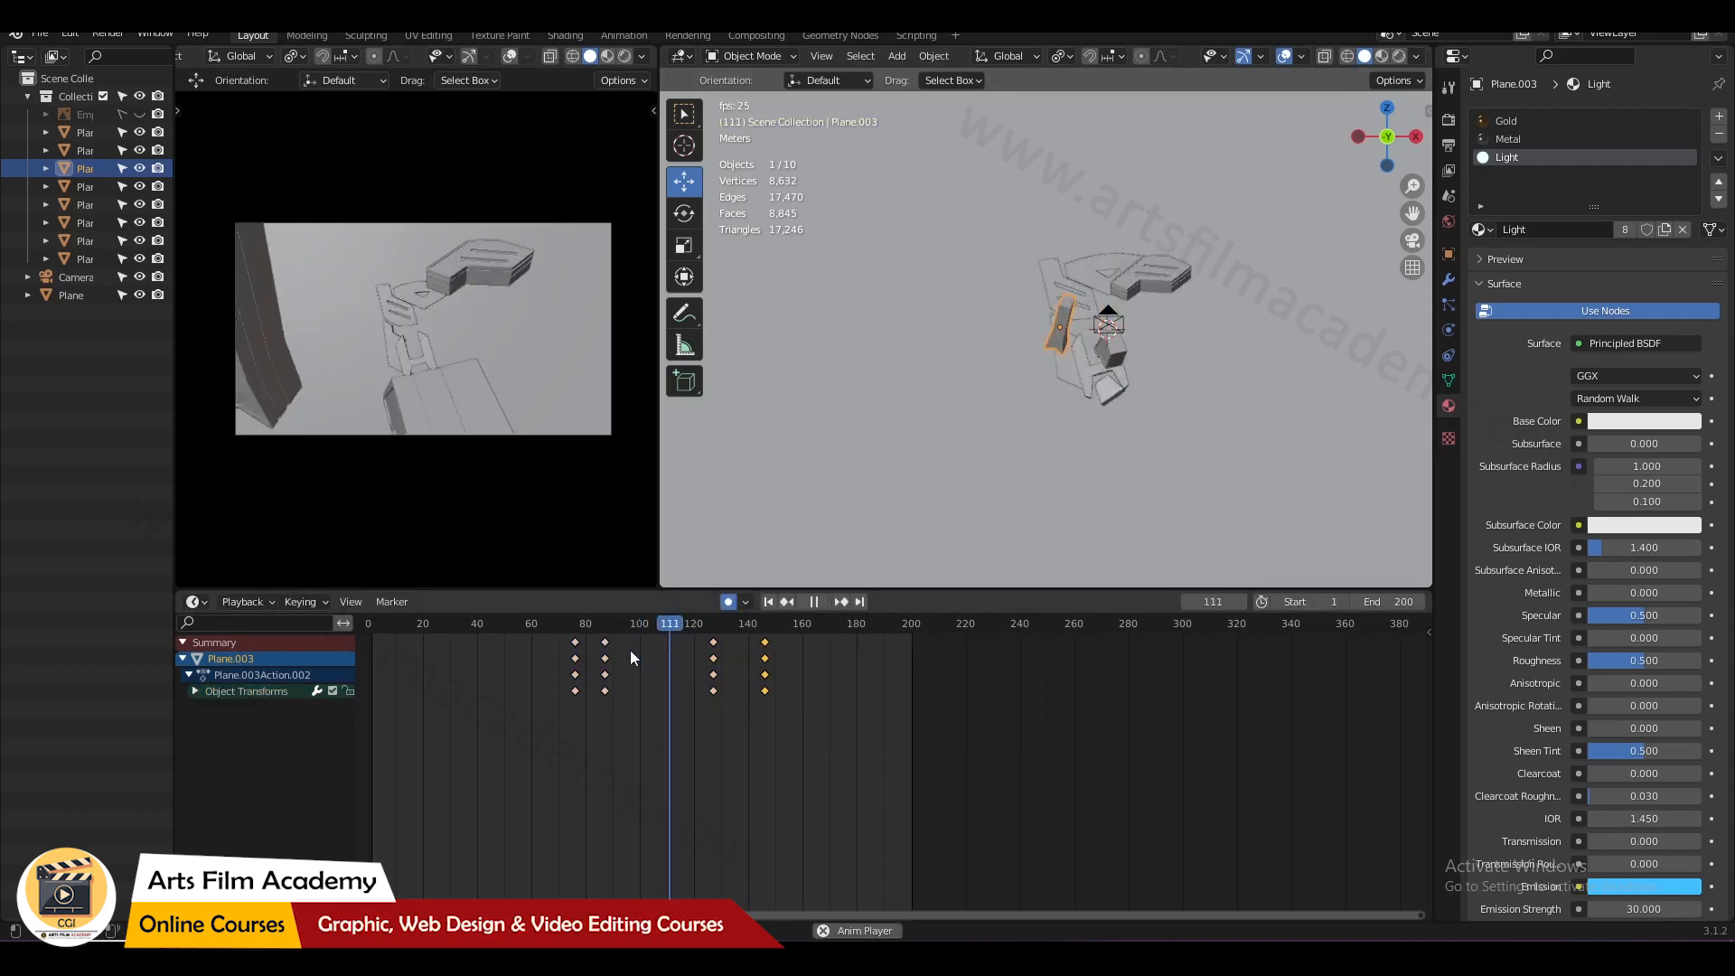
- Replay the animation from about frames 53 to 69 to review the motion of Plane.003
left_click(558, 630)
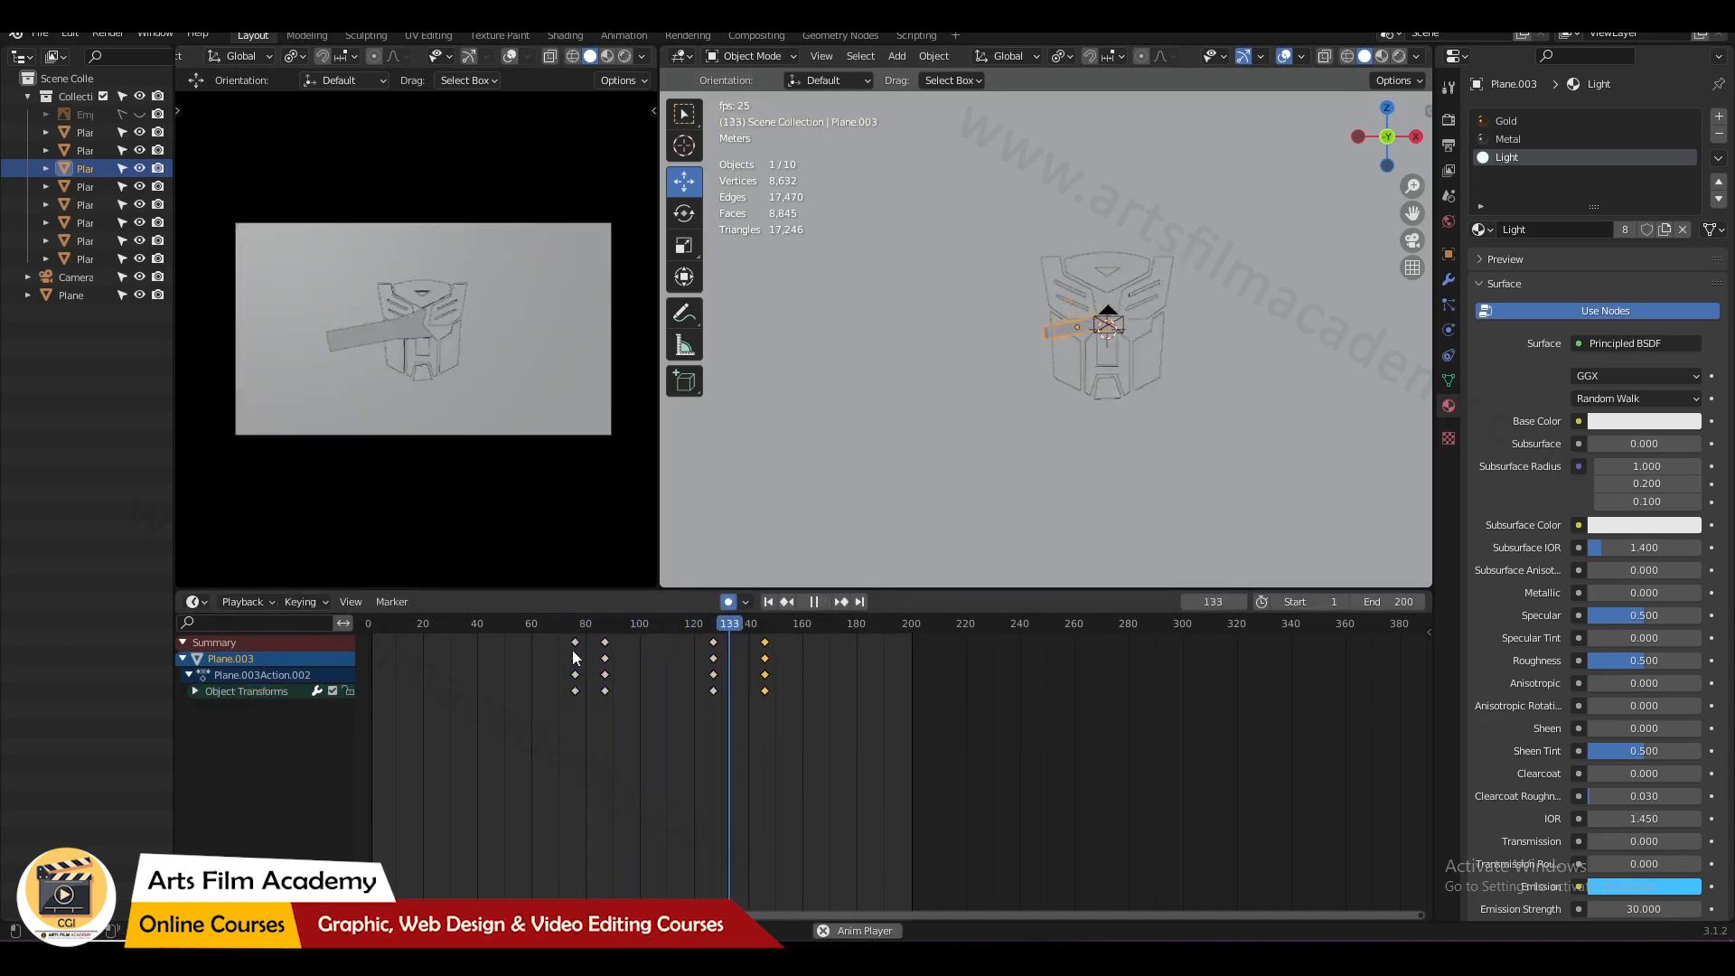
left_click(558, 630)
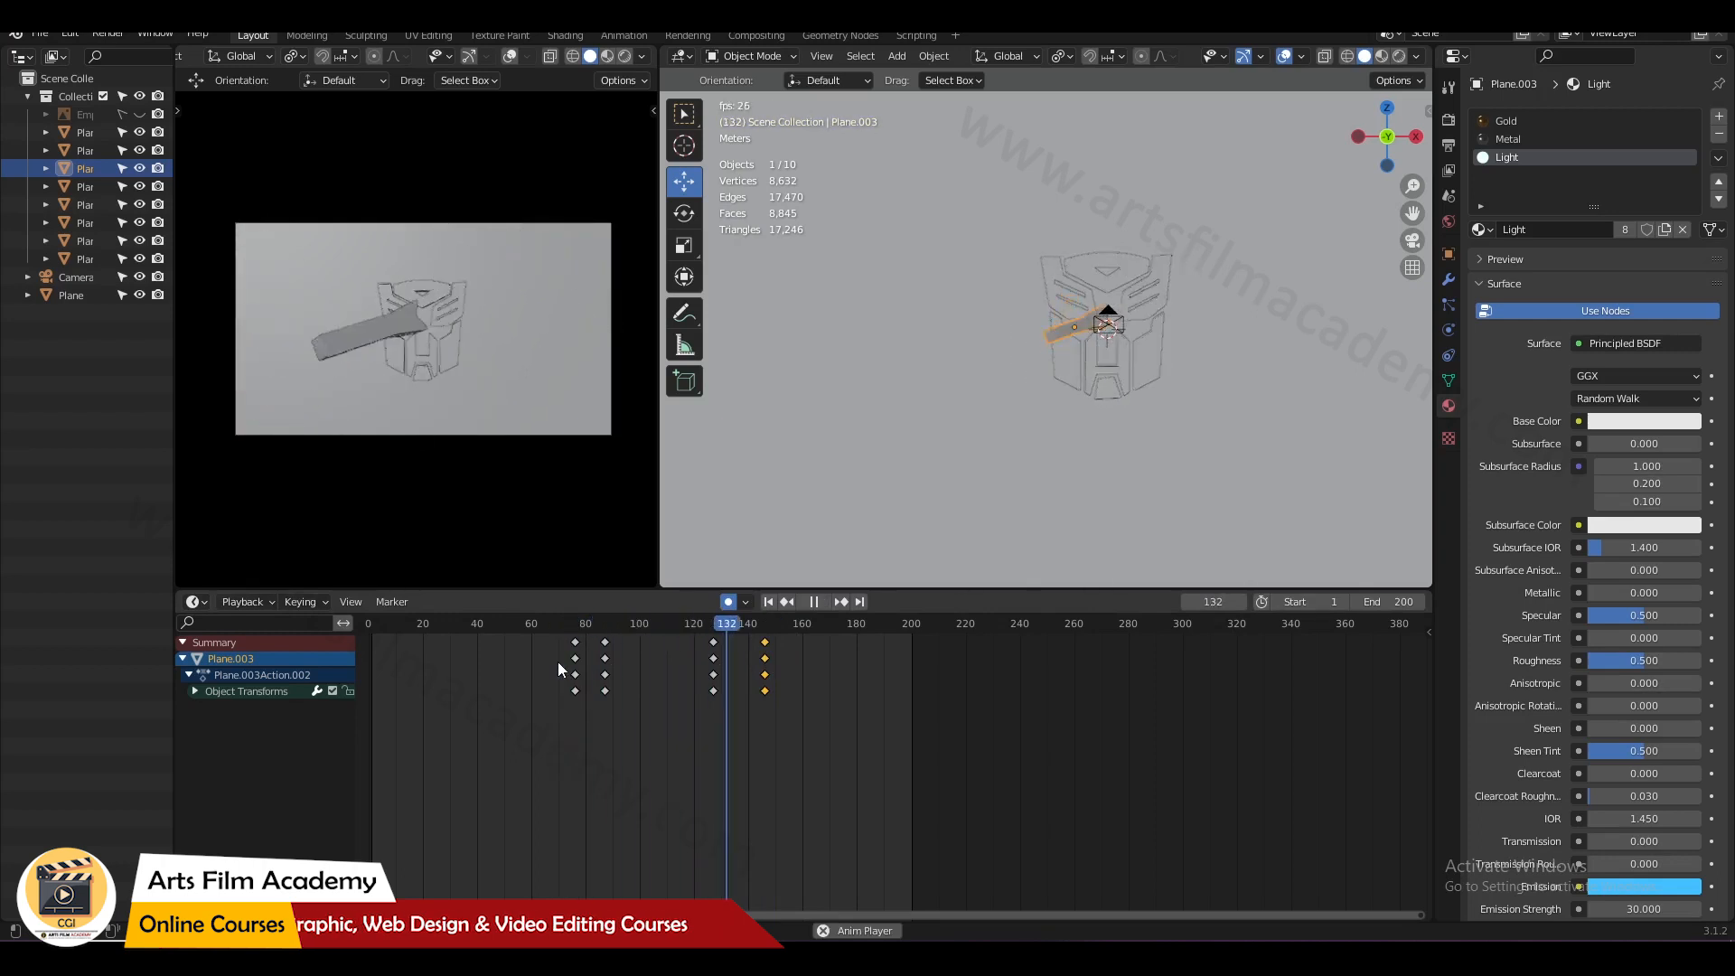
left_click(514, 625)
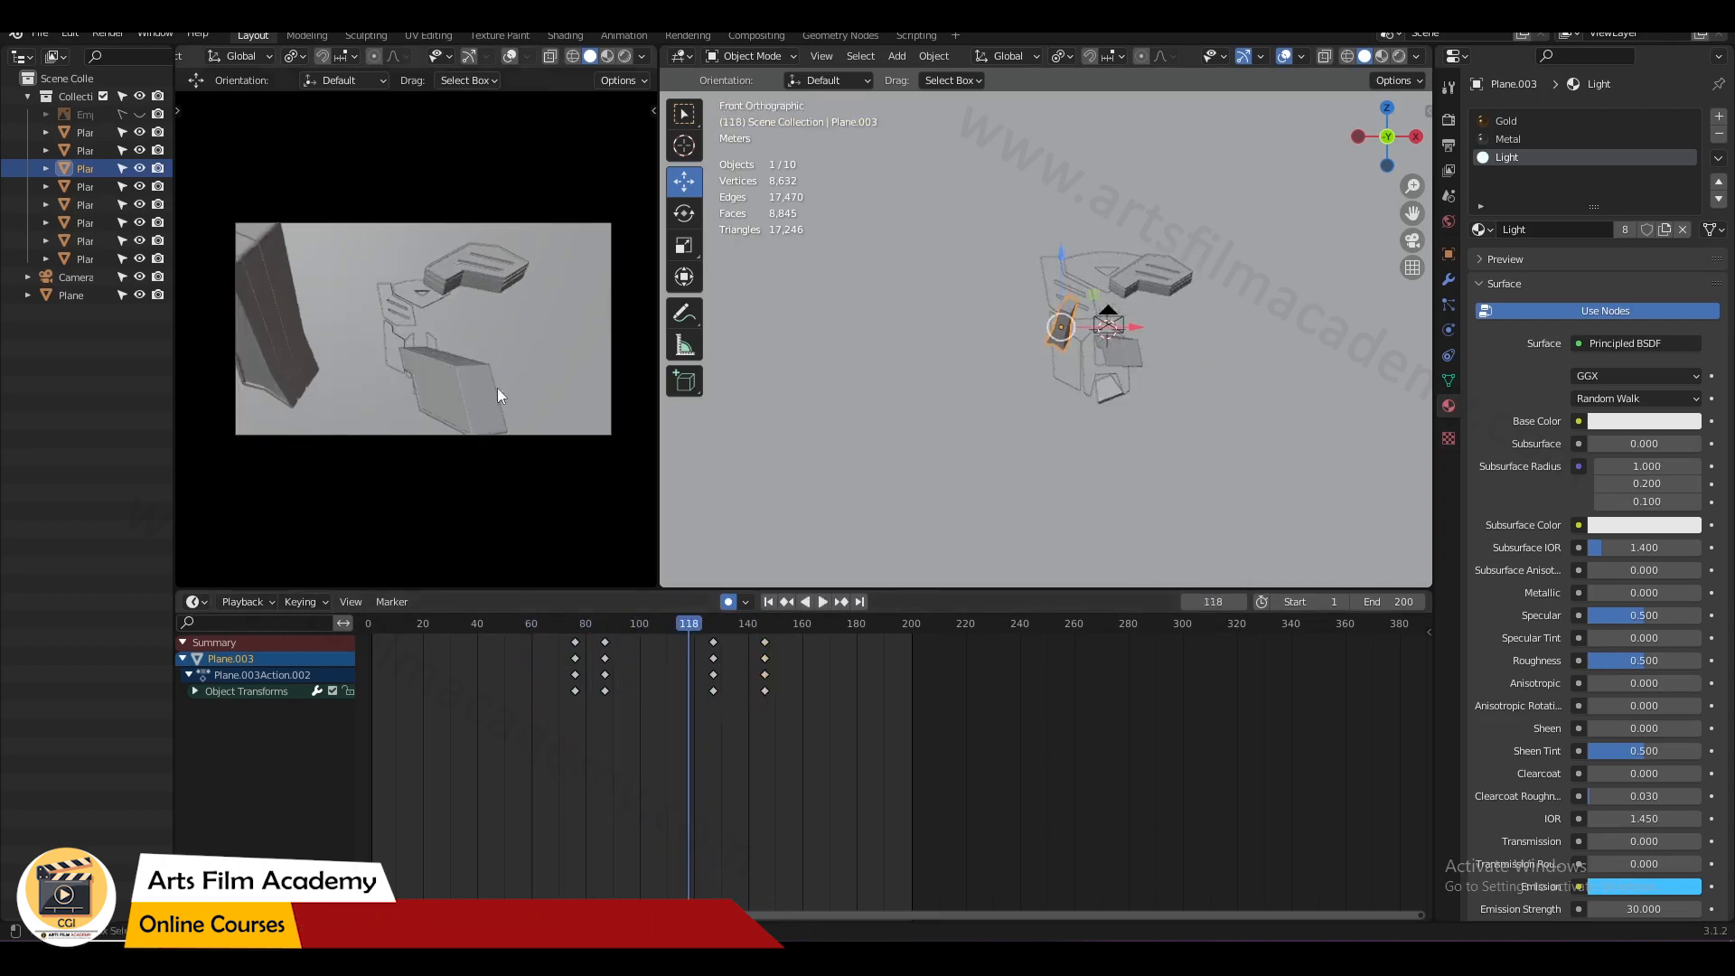
left_click(403, 311)
key("space")
- Select Plane.005, add in-between keyframes at about frames 54 and 100, and play the animation
left_click(1042, 269)
left_click(542, 651)
key("space")
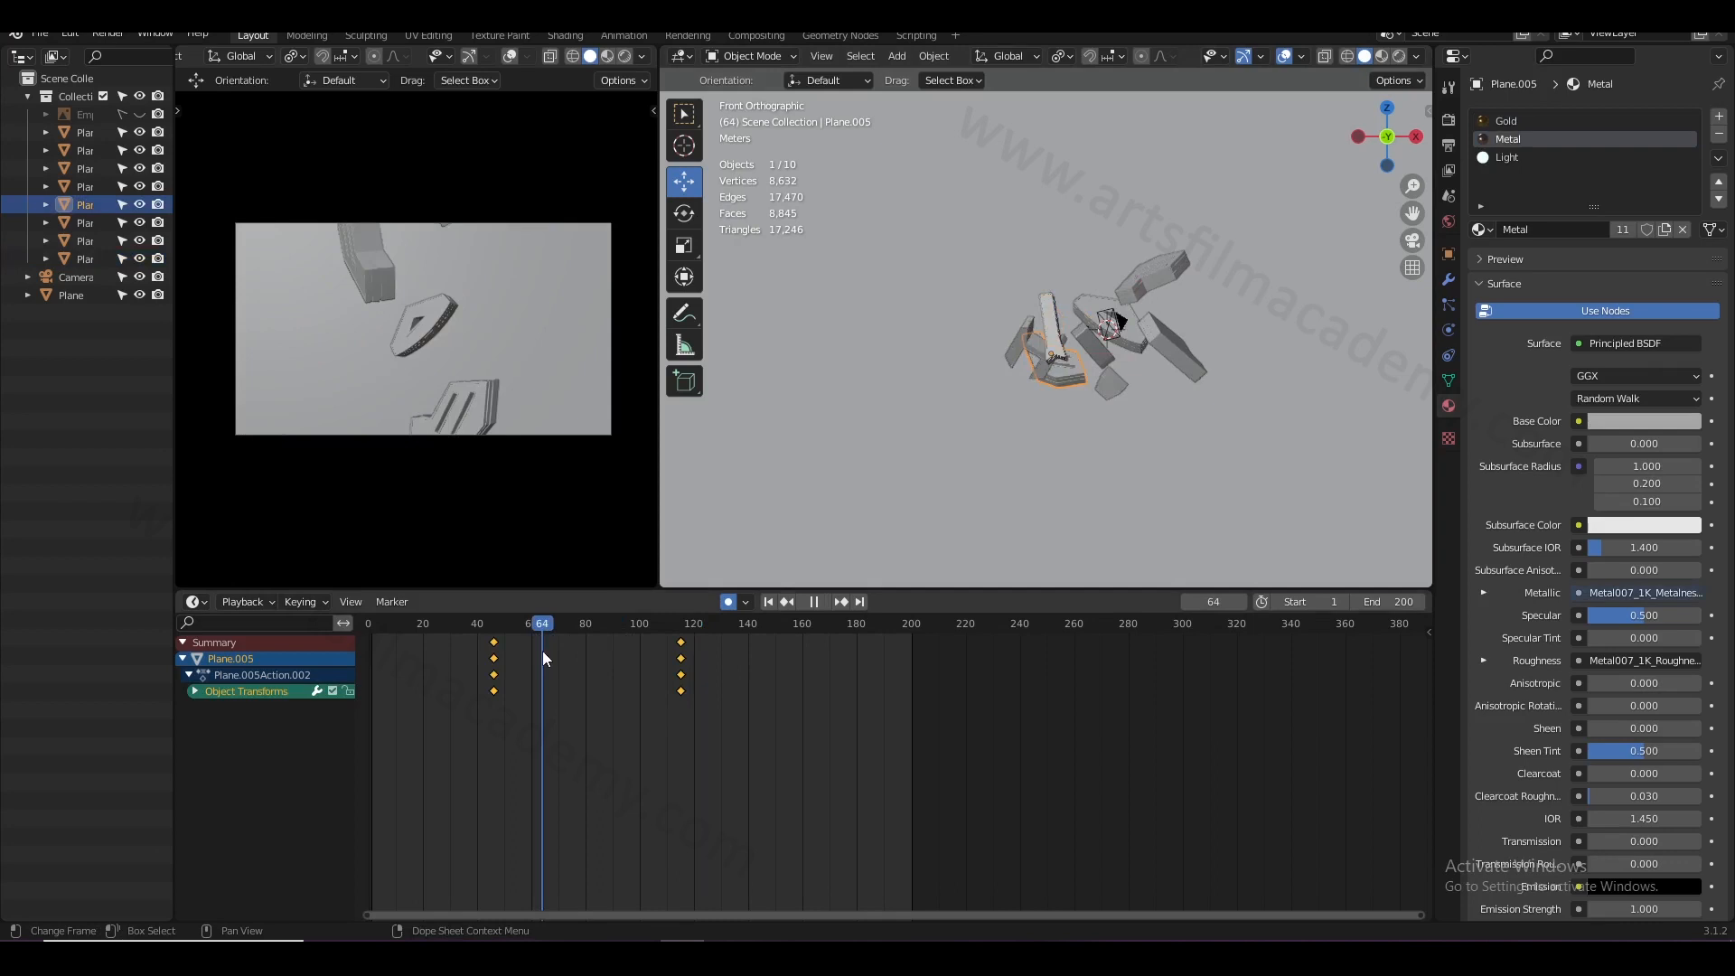
scroll(1034, 365, "up", 10, "alt")
left_click_drag(542, 648, 637, 692)
key("space")
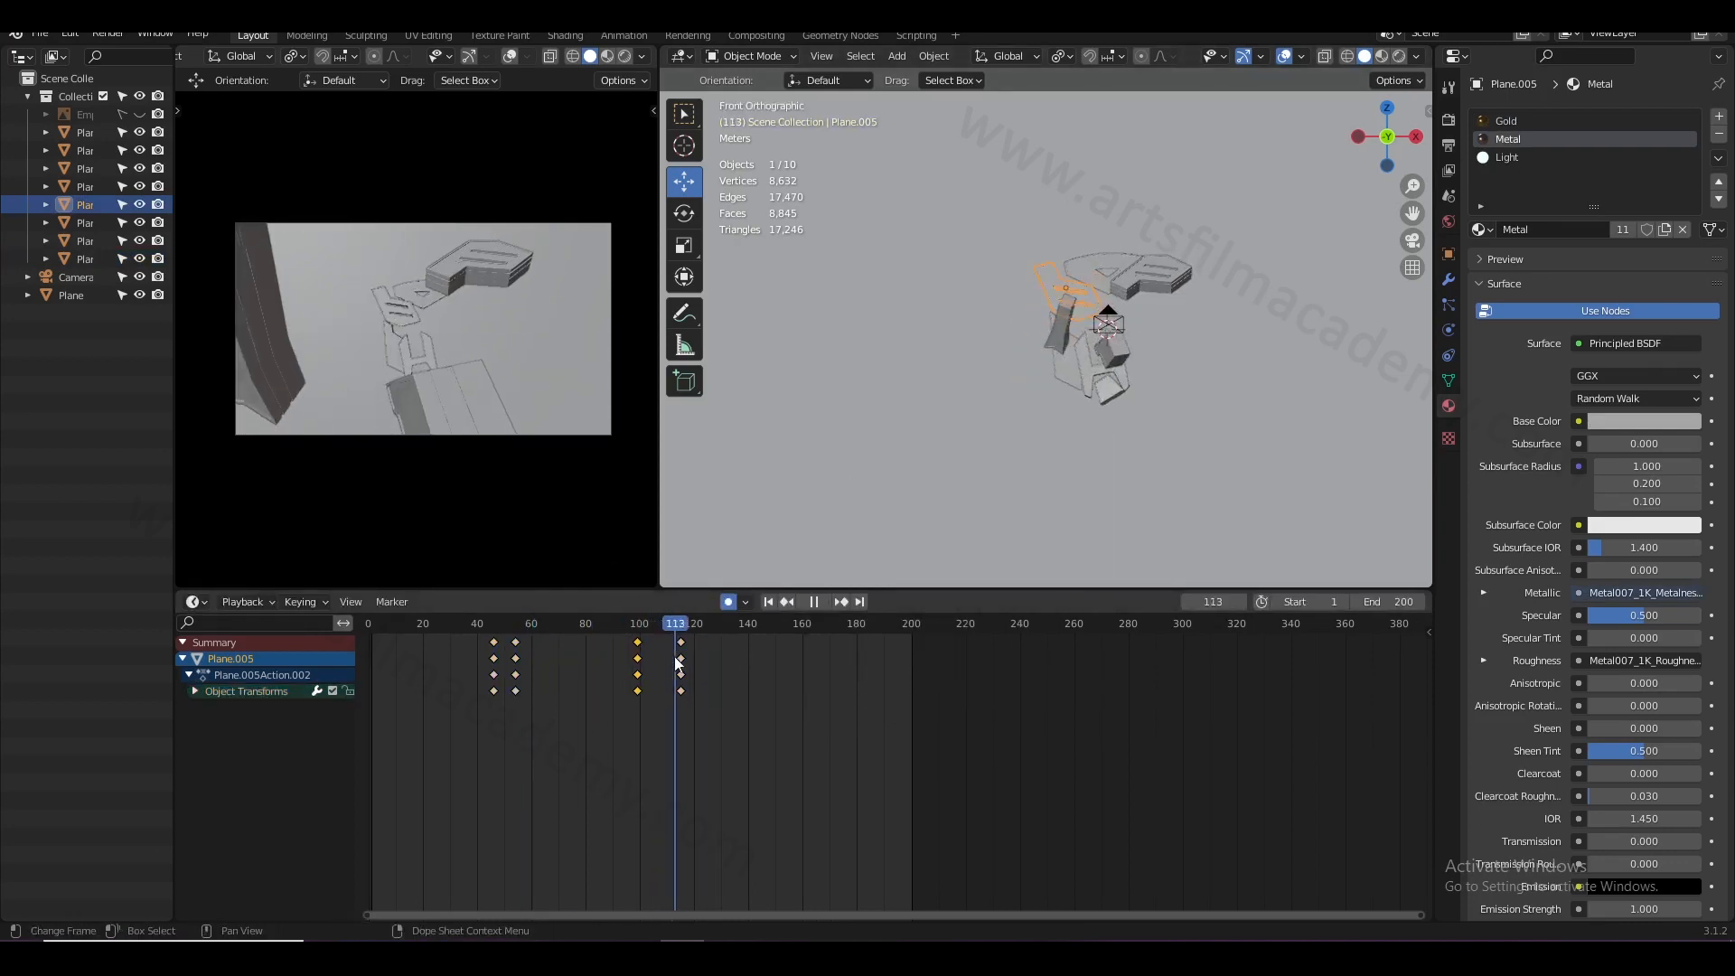
- Delay the keyframes of Plane.005 to about frames 62, 70, 115 and 131, and play the animation
left_click(591, 674)
mouse_move(1120, 359)
left_mouse_down()
mouse_move(1087, 359)
mouse_move(1132, 359)
left_mouse_up()
right_click(1132, 359)
left_click_drag(535, 625, 620, 667)
key("space")
key("a")
key("b")
key("space")
left_click_drag(645, 650, 682, 654)
key("space")
left_click(580, 625)
key("space")
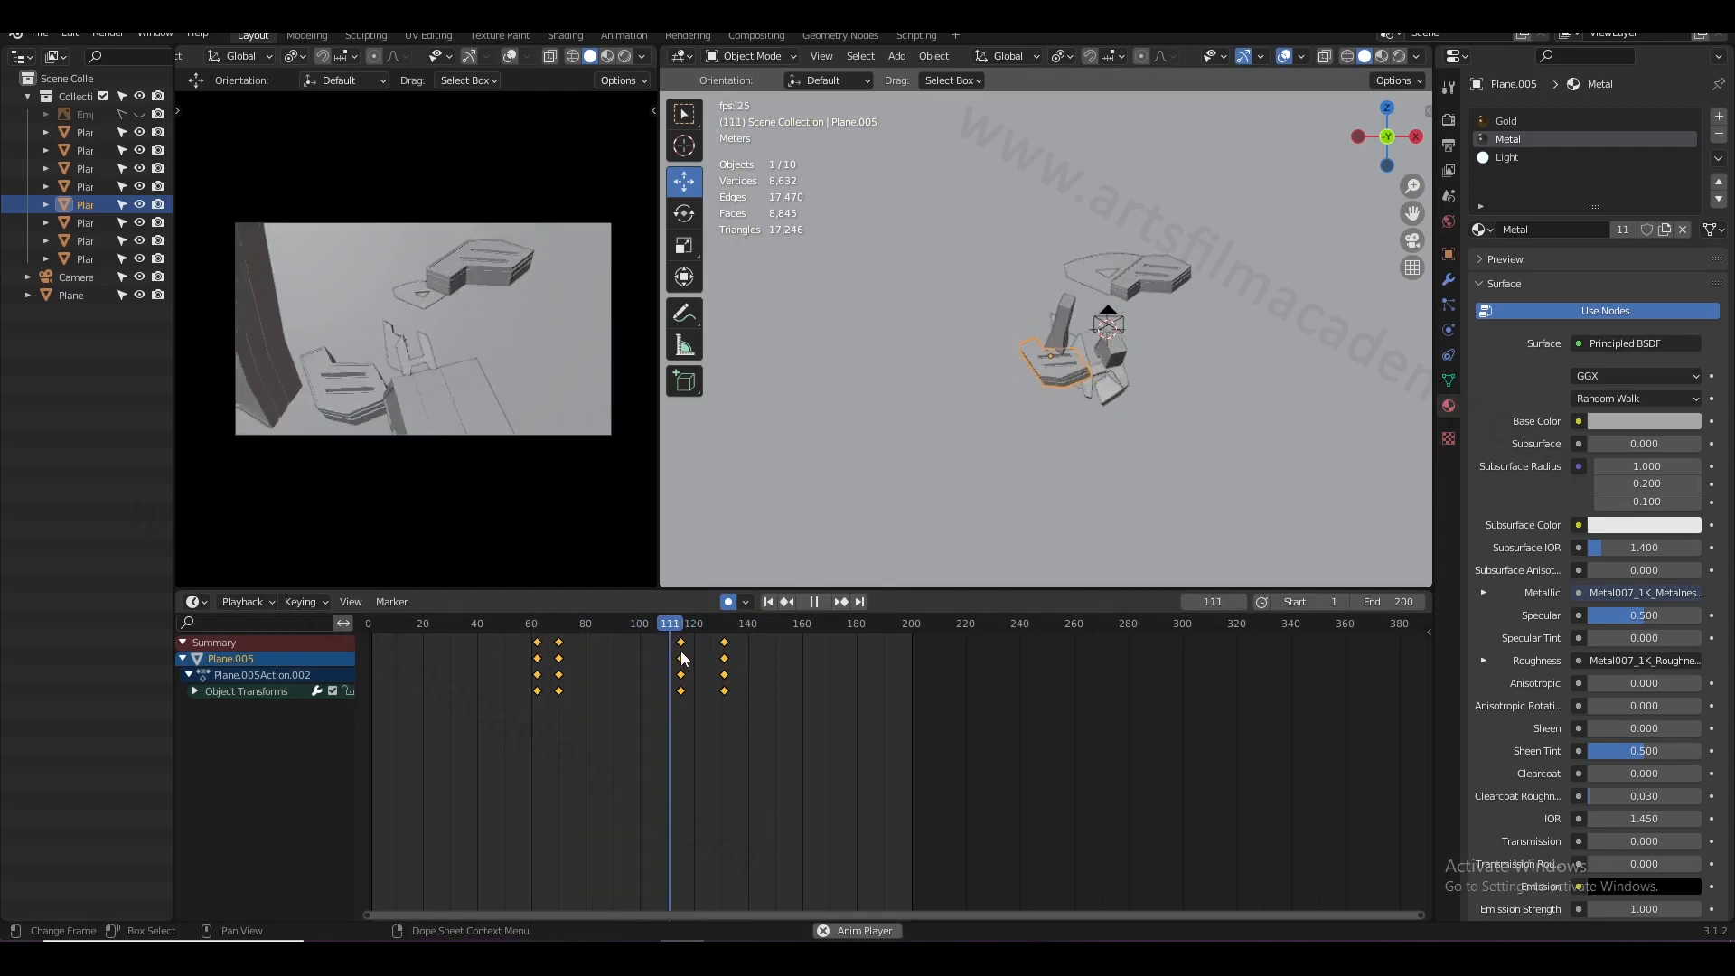
- Select Plane.003, shift its keyframes earlier to about frames 72, 83, 123 and 142, and play the animation
left_click_drag(522, 633, 393, 674)
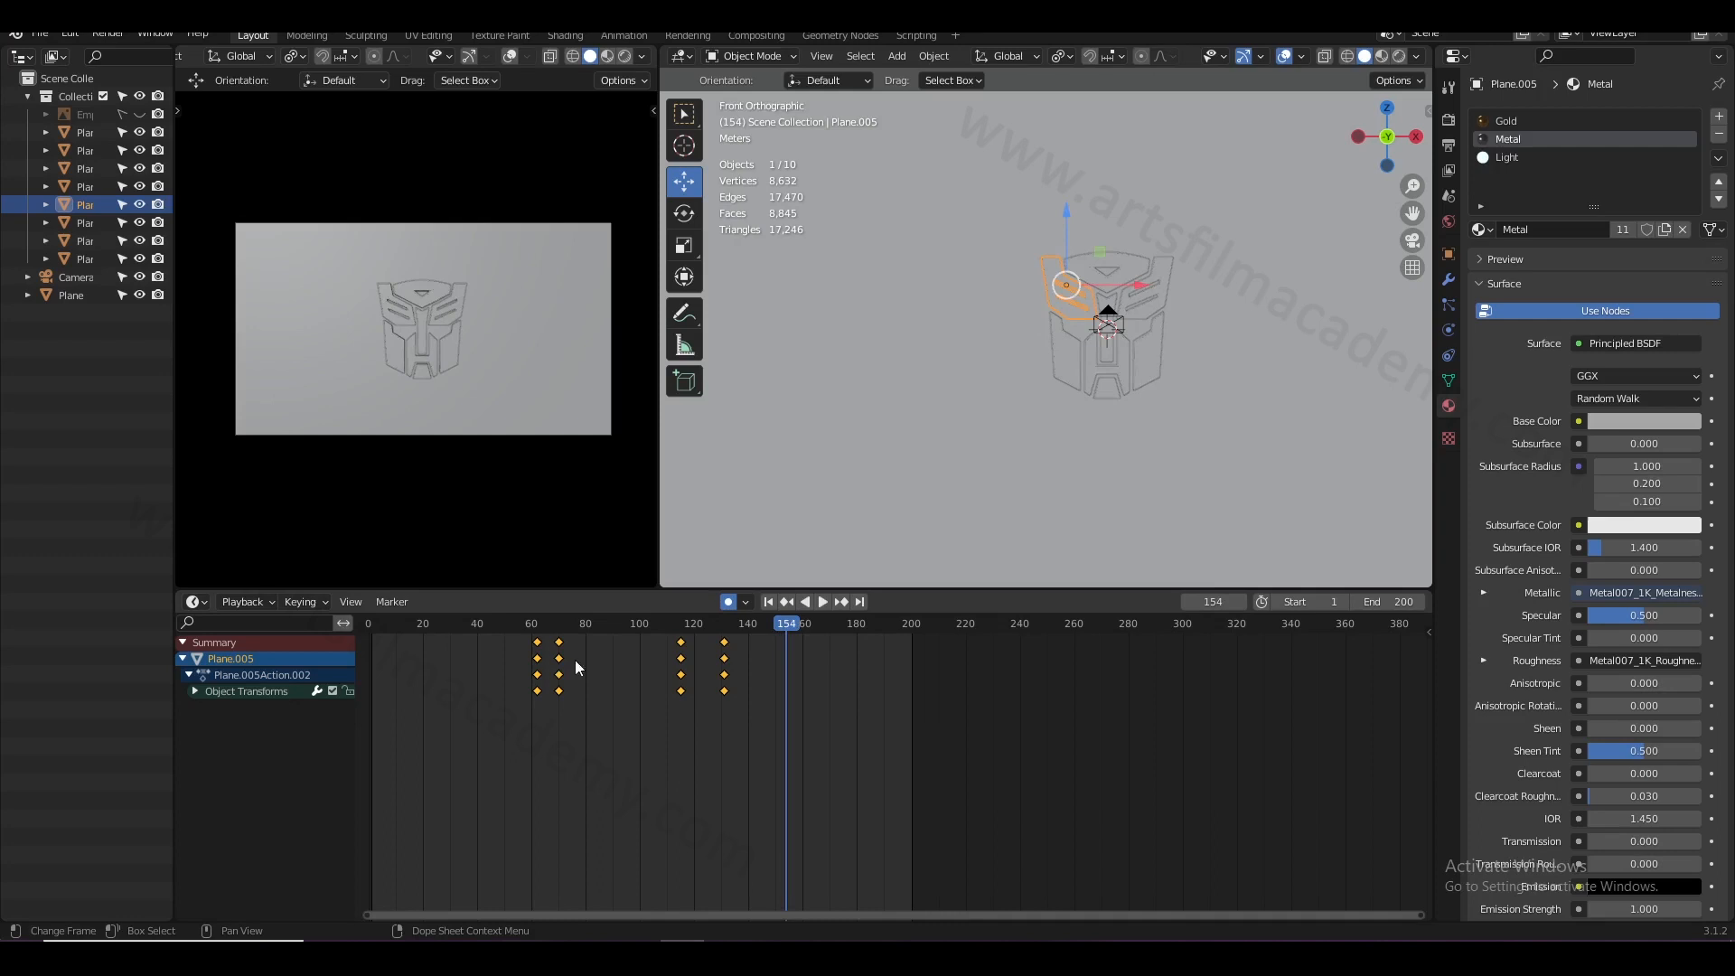
left_click(1104, 351)
left_click_drag(765, 643, 754, 648)
left_click(643, 626)
key("space")
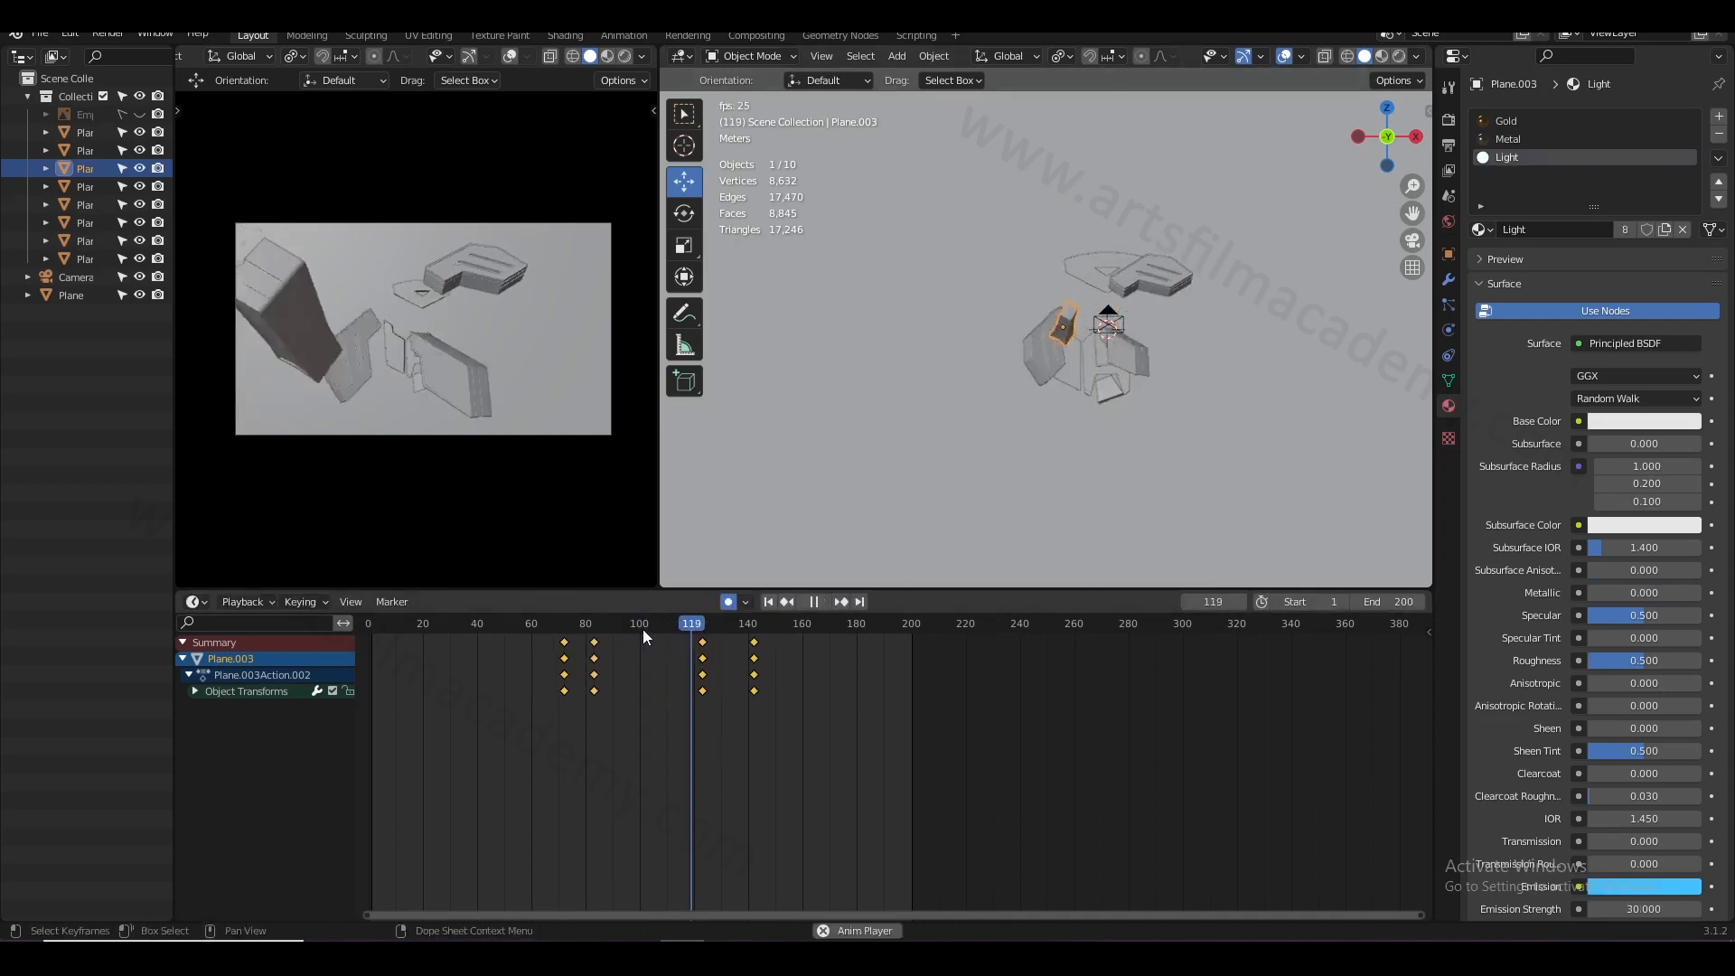
left_click(643, 629)
left_click(533, 627)
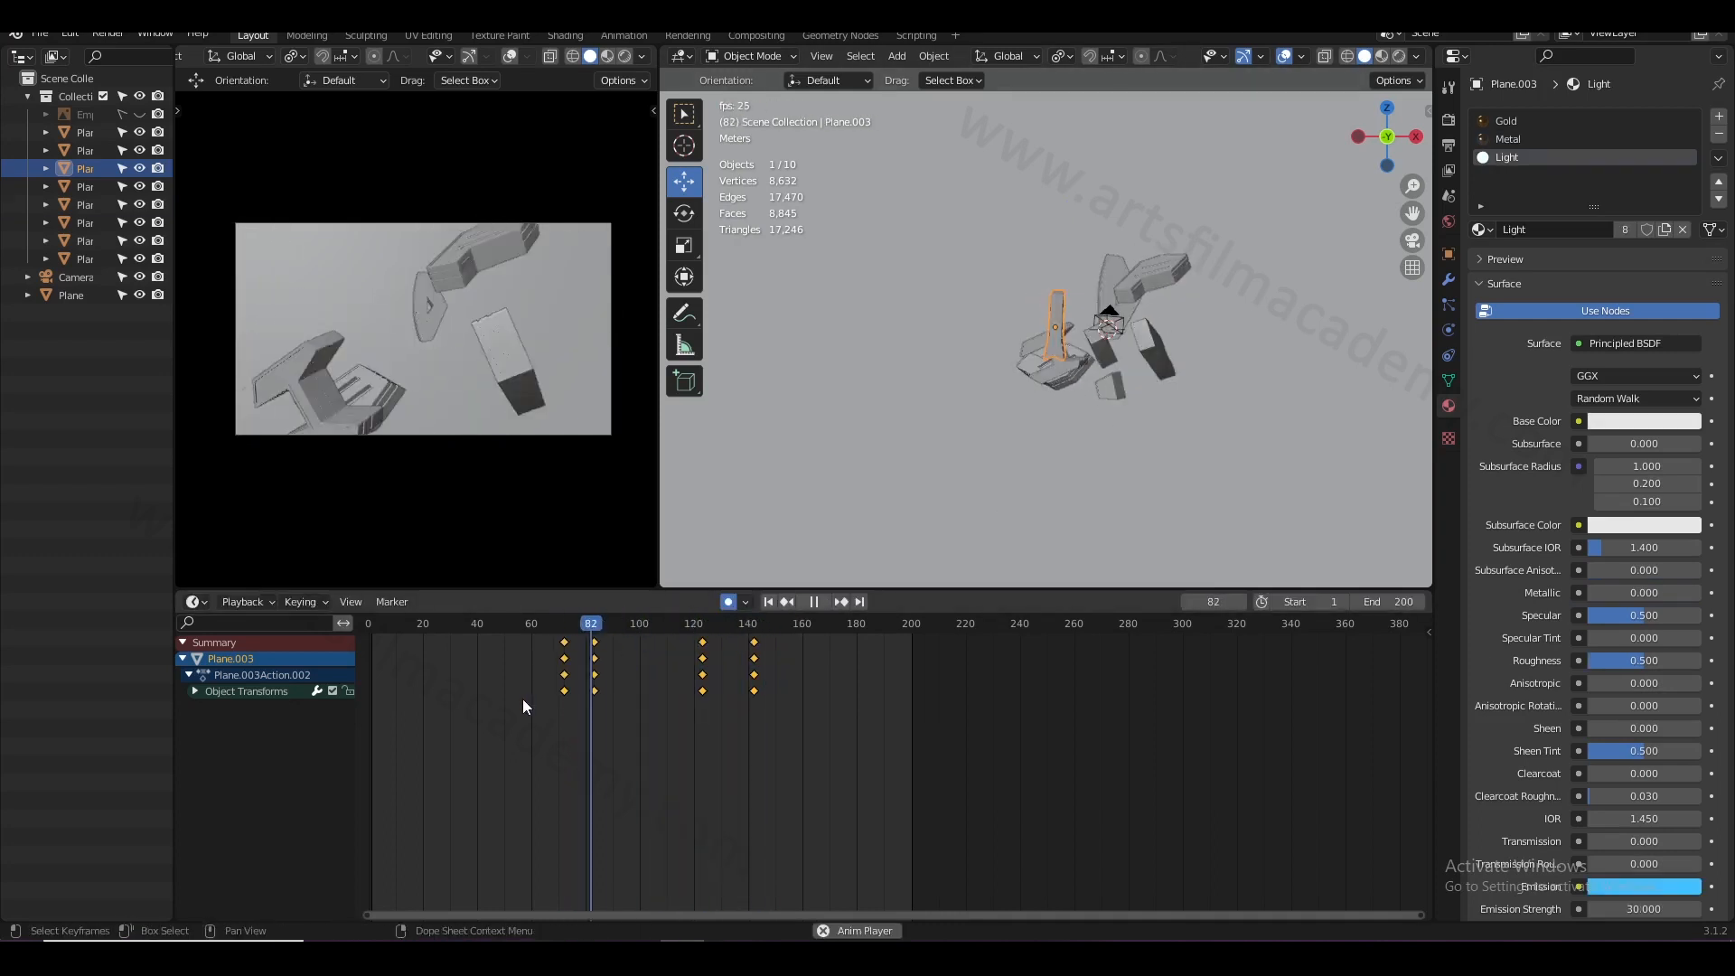
- Save the file and replay the animation from about frame 72
key("space")
key("ctrl+s")
left_click(564, 627)
key("space")
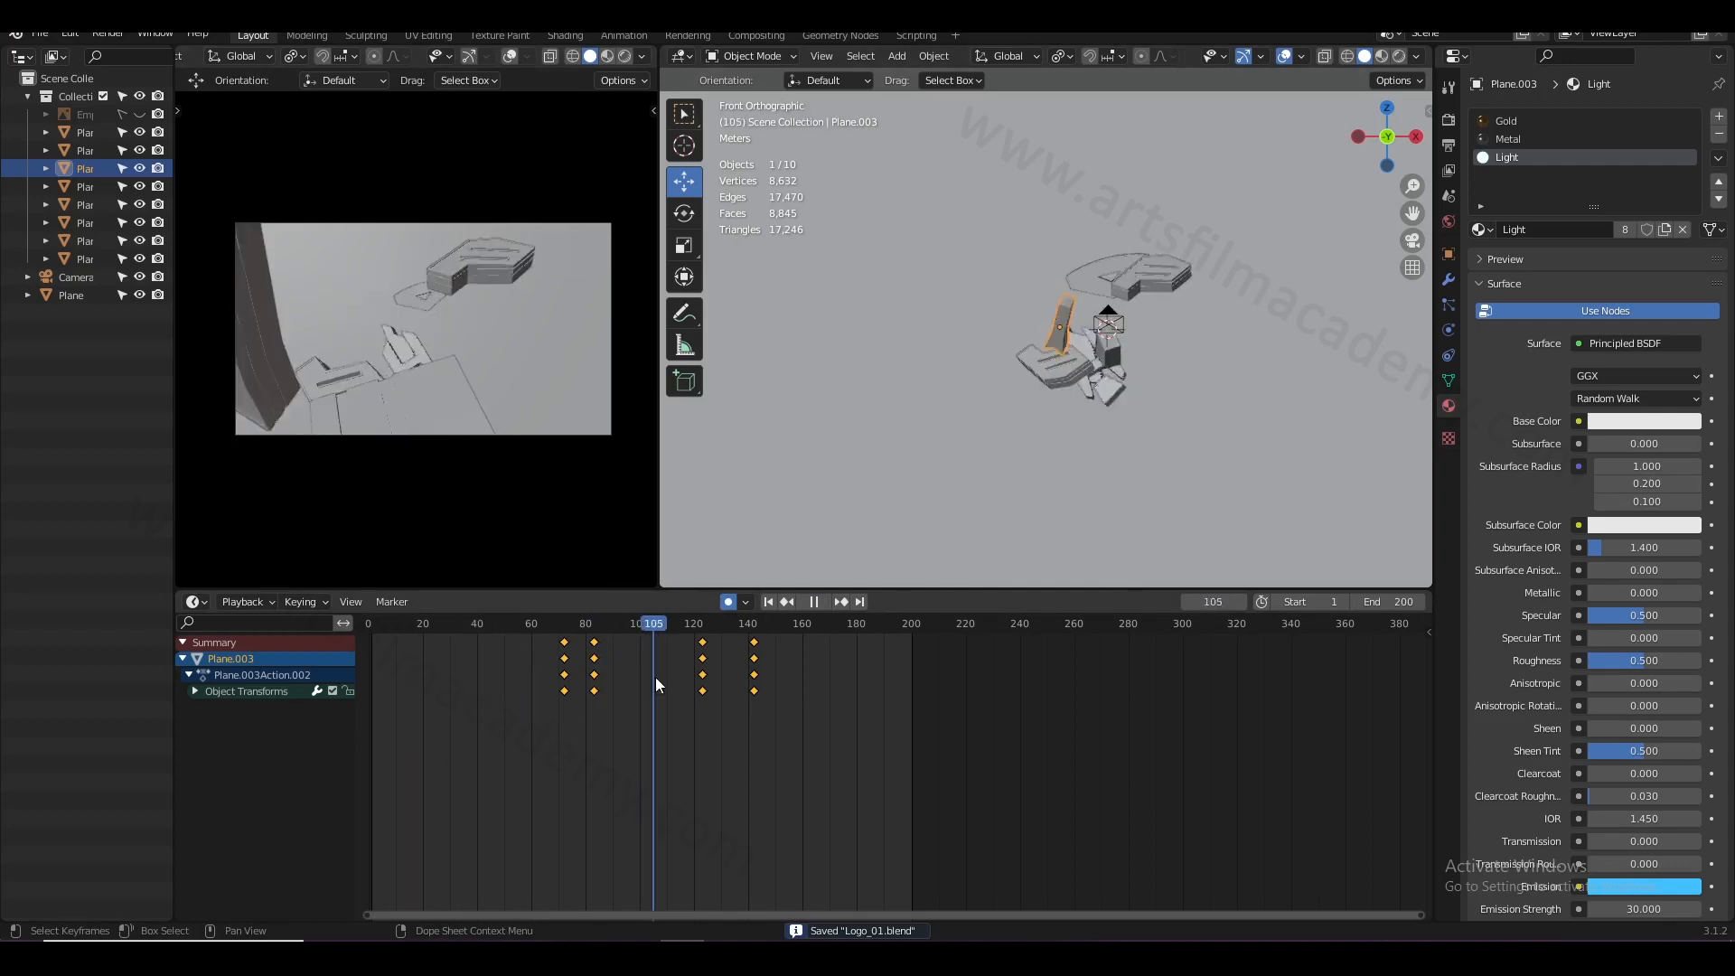
key("shift+Left")
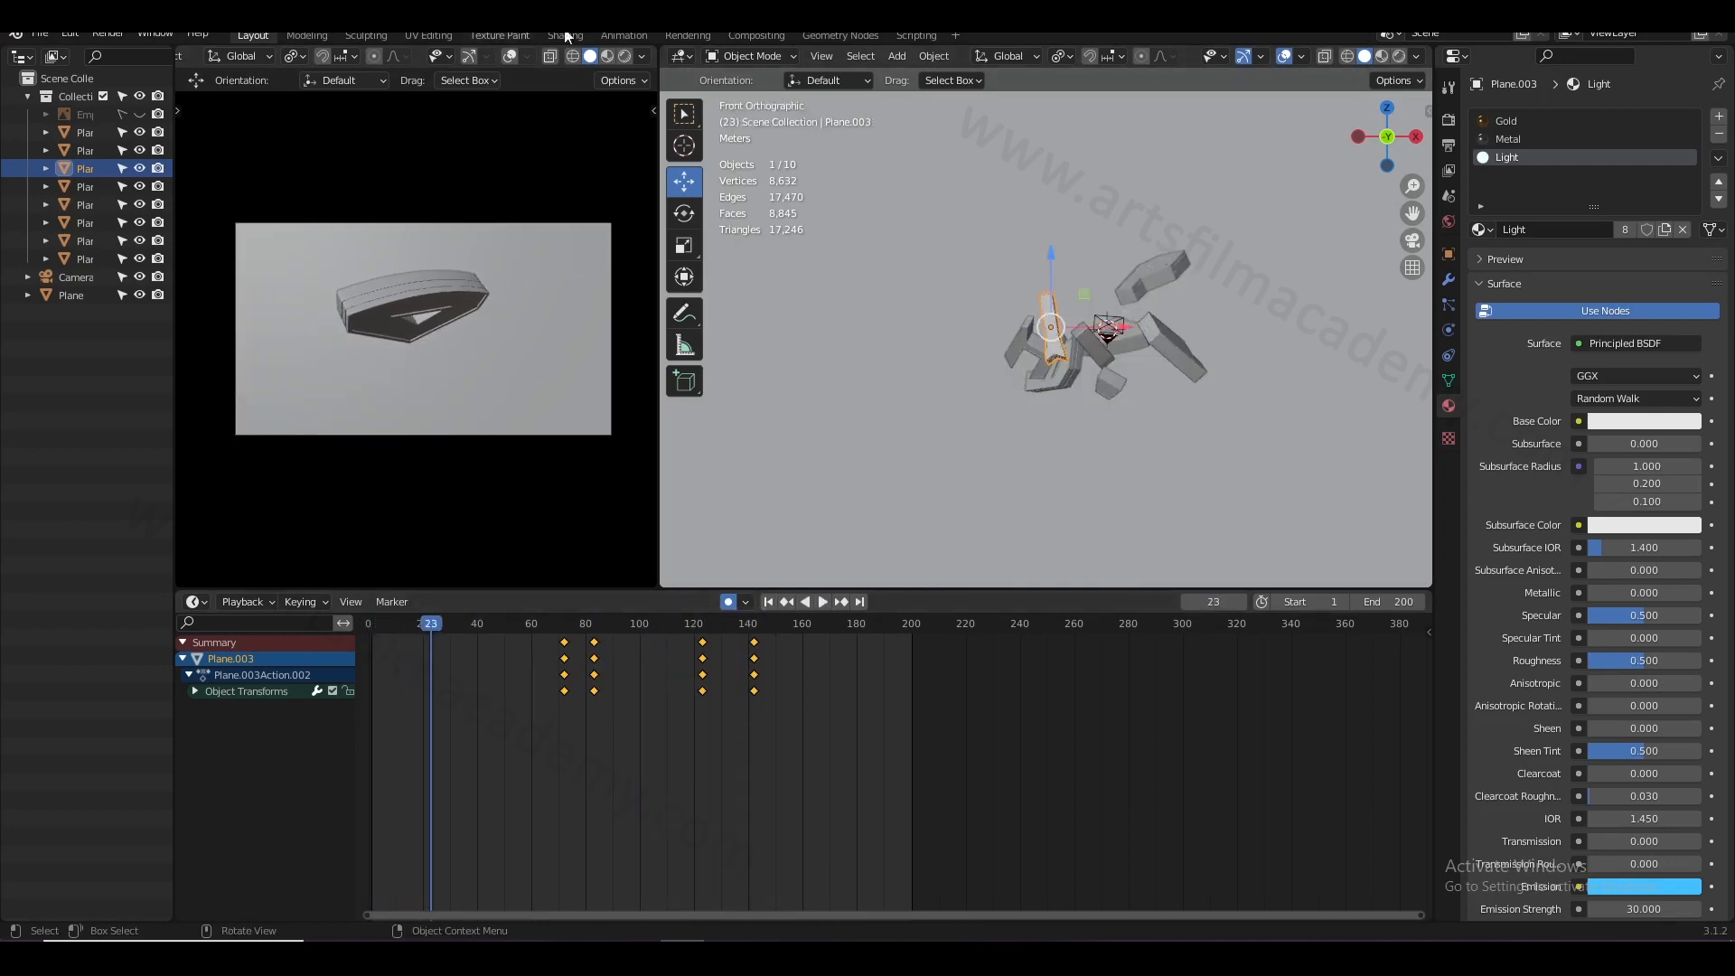
- Show the camera view in material preview and set the Eevee bloom intensity to 0.1
left_click(610, 58)
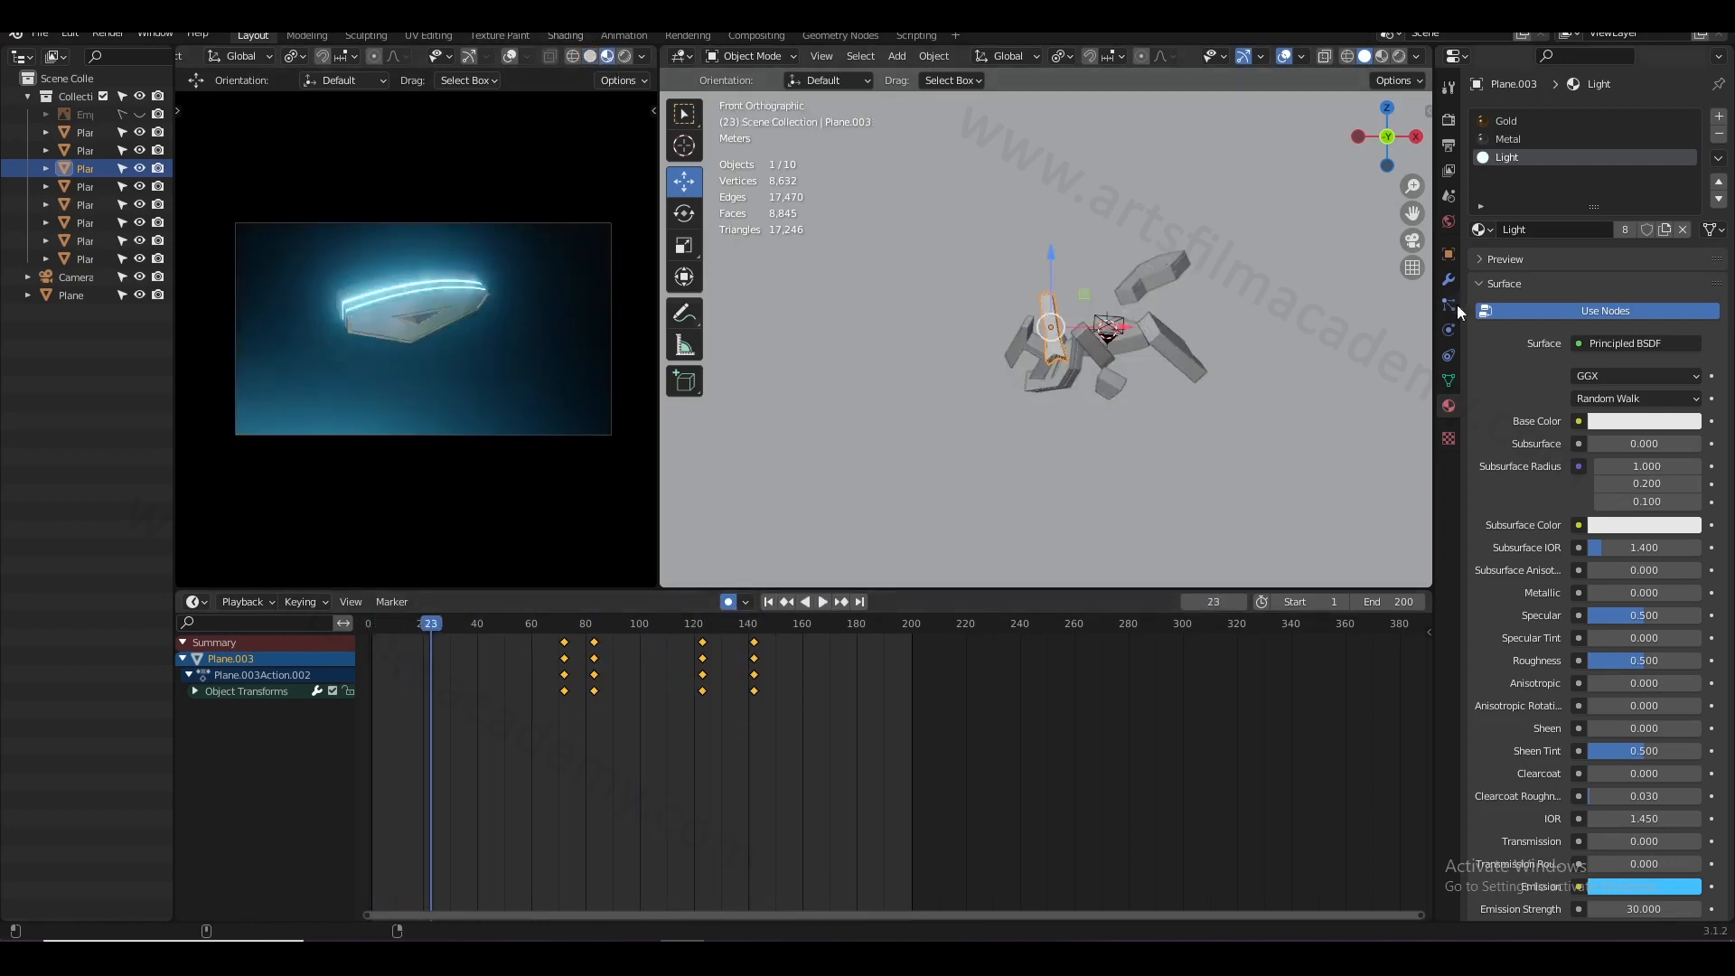
left_click(1448, 120)
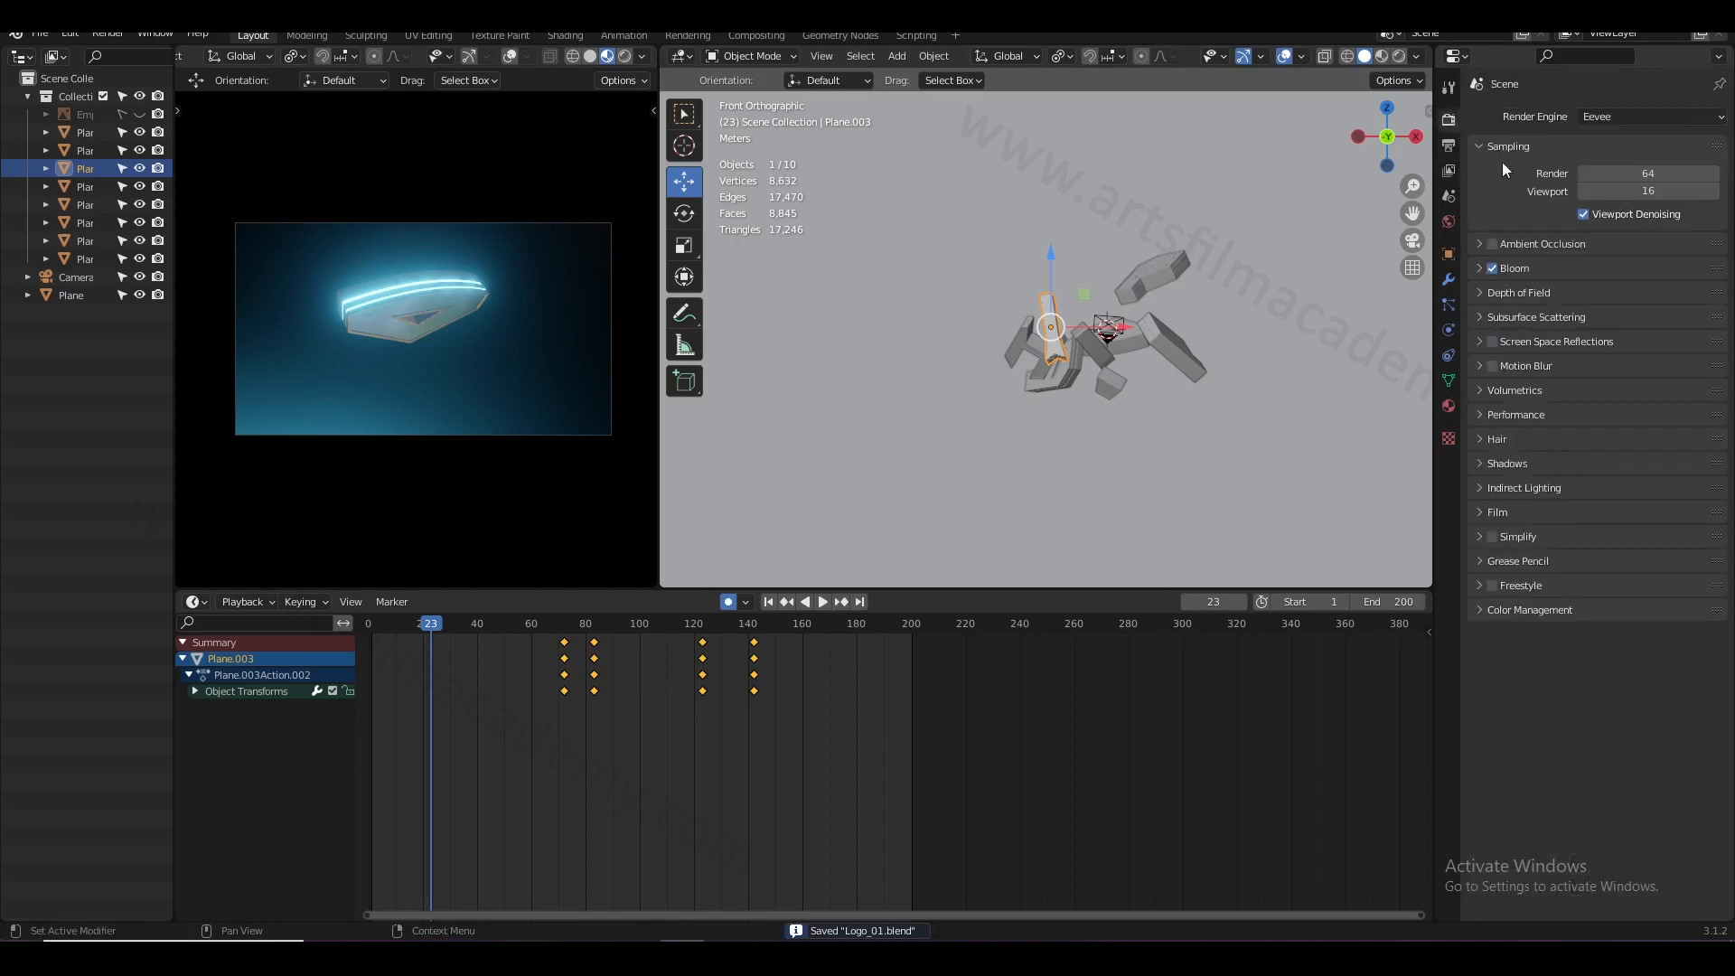
left_click(1482, 269)
left_click(1609, 374)
type("0.1")
key("Return")
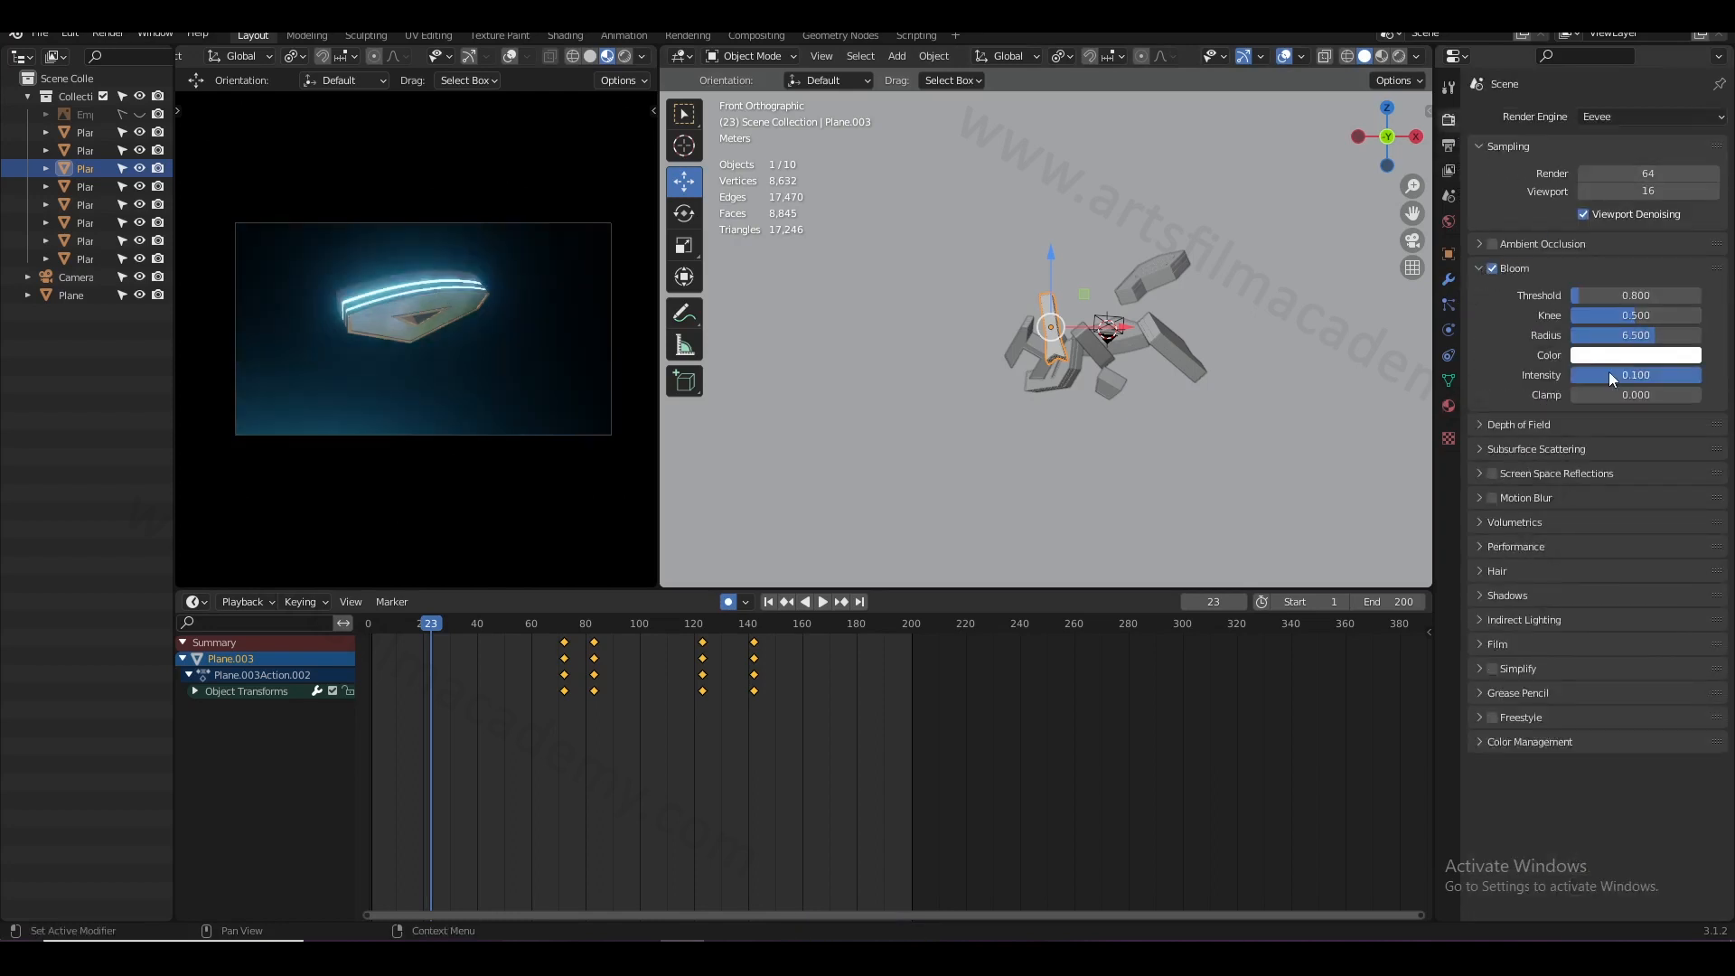
- Try a bloom intensity of 0.2, set it to 0.15, and save the file
left_click(1608, 373)
type(".2")
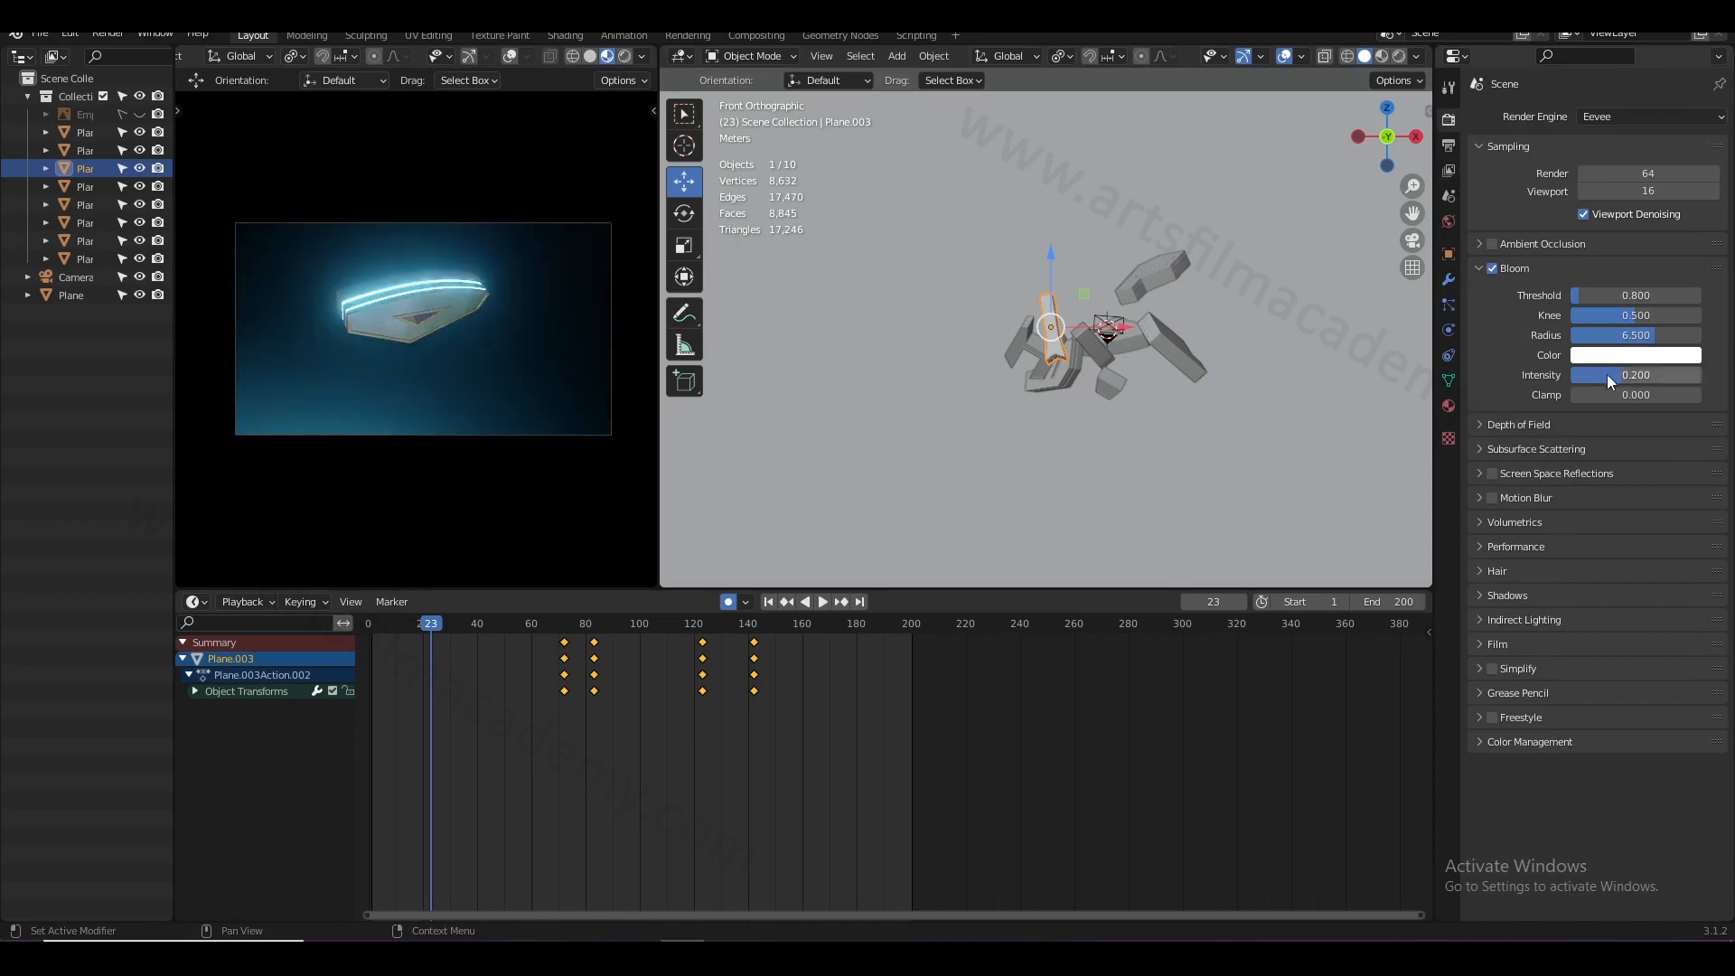
key("BackSpace")
key("BackSpace")
type(".15")
key("Return")
key("ctrl+s")
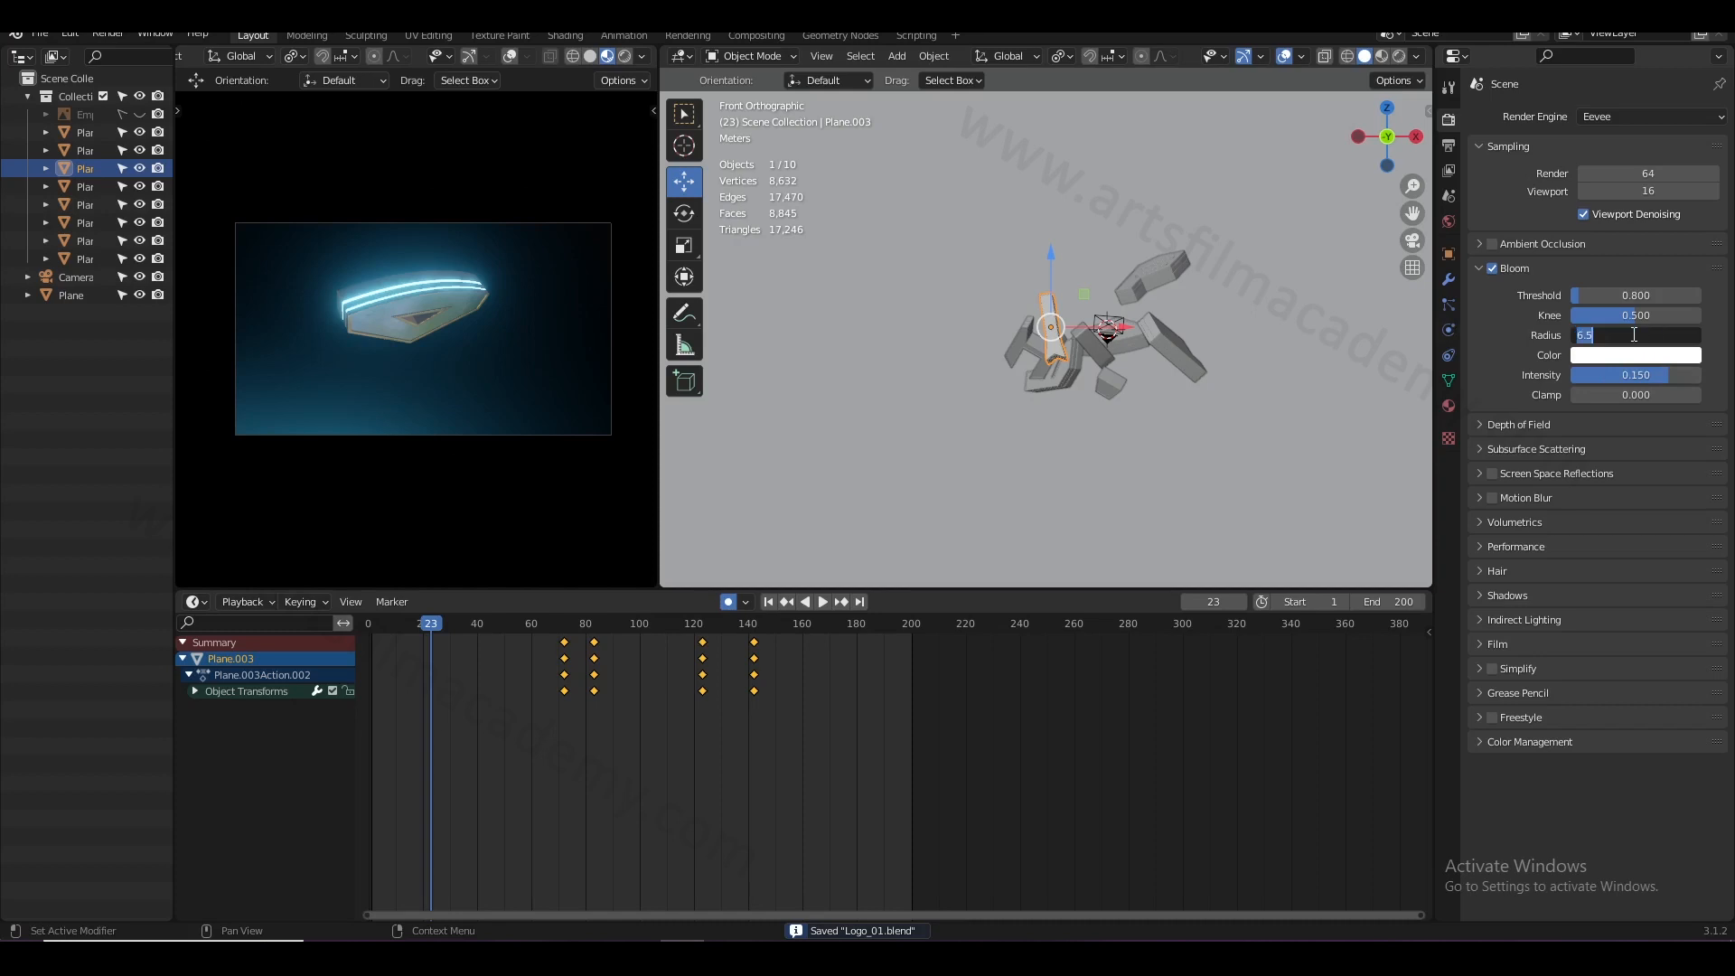
- Try bloom radius values of 7 and 2
key("Return")
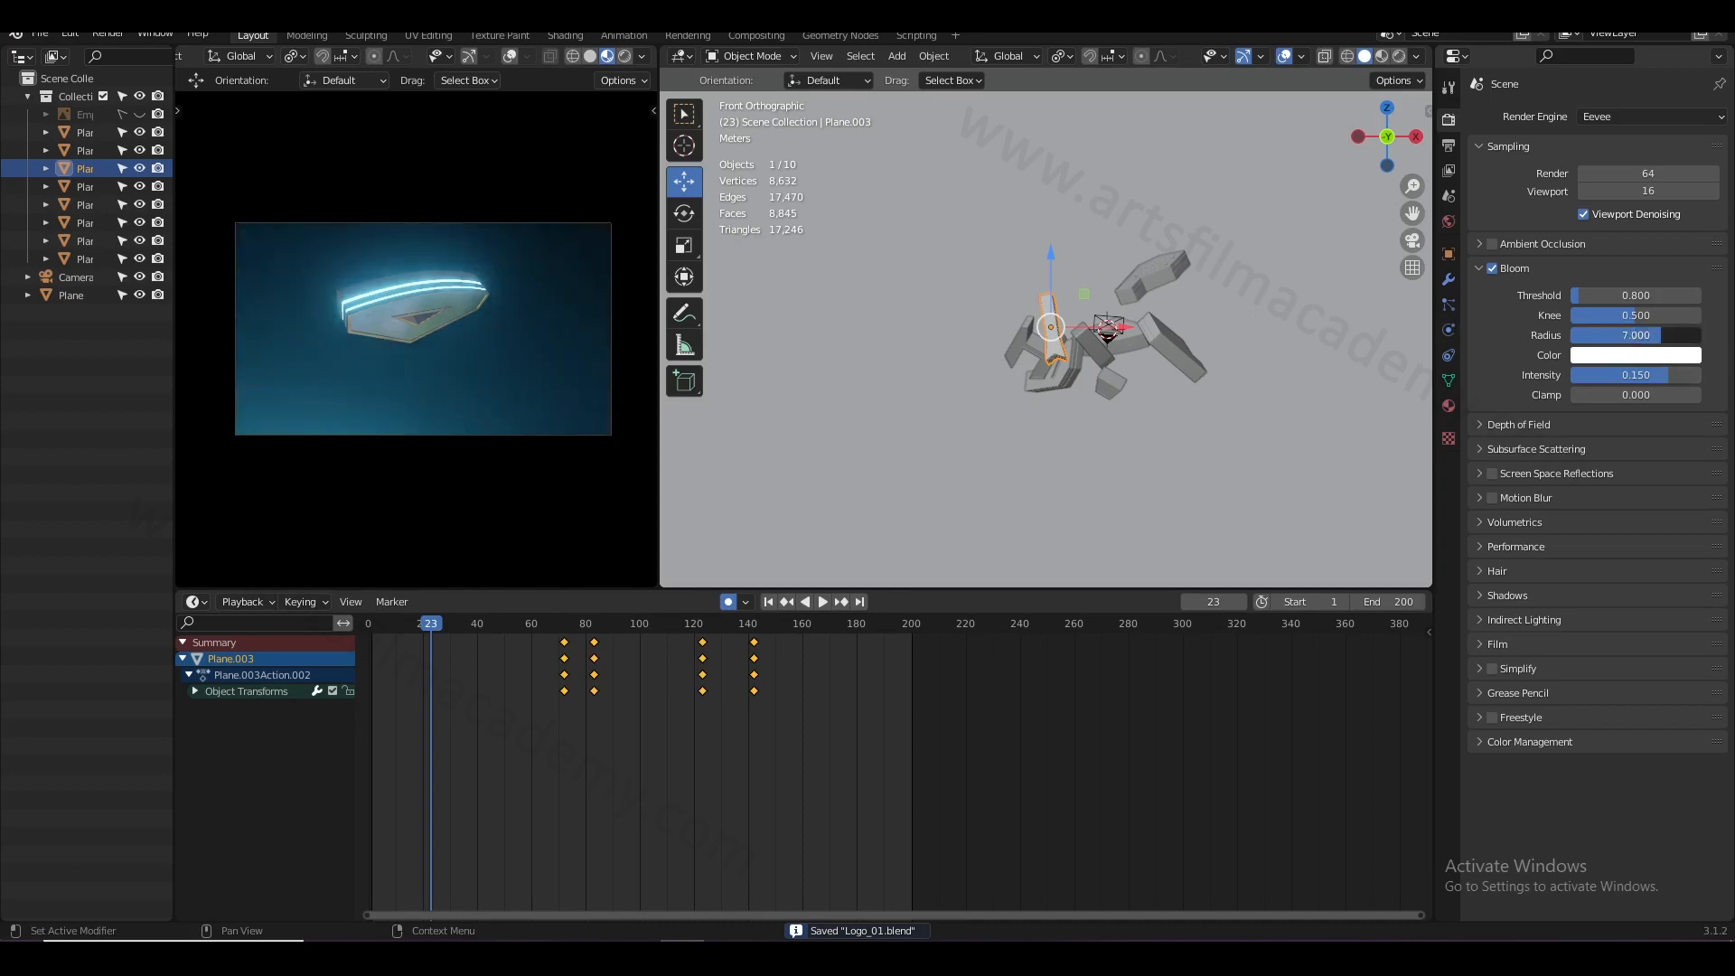
type("2")
key("Return")
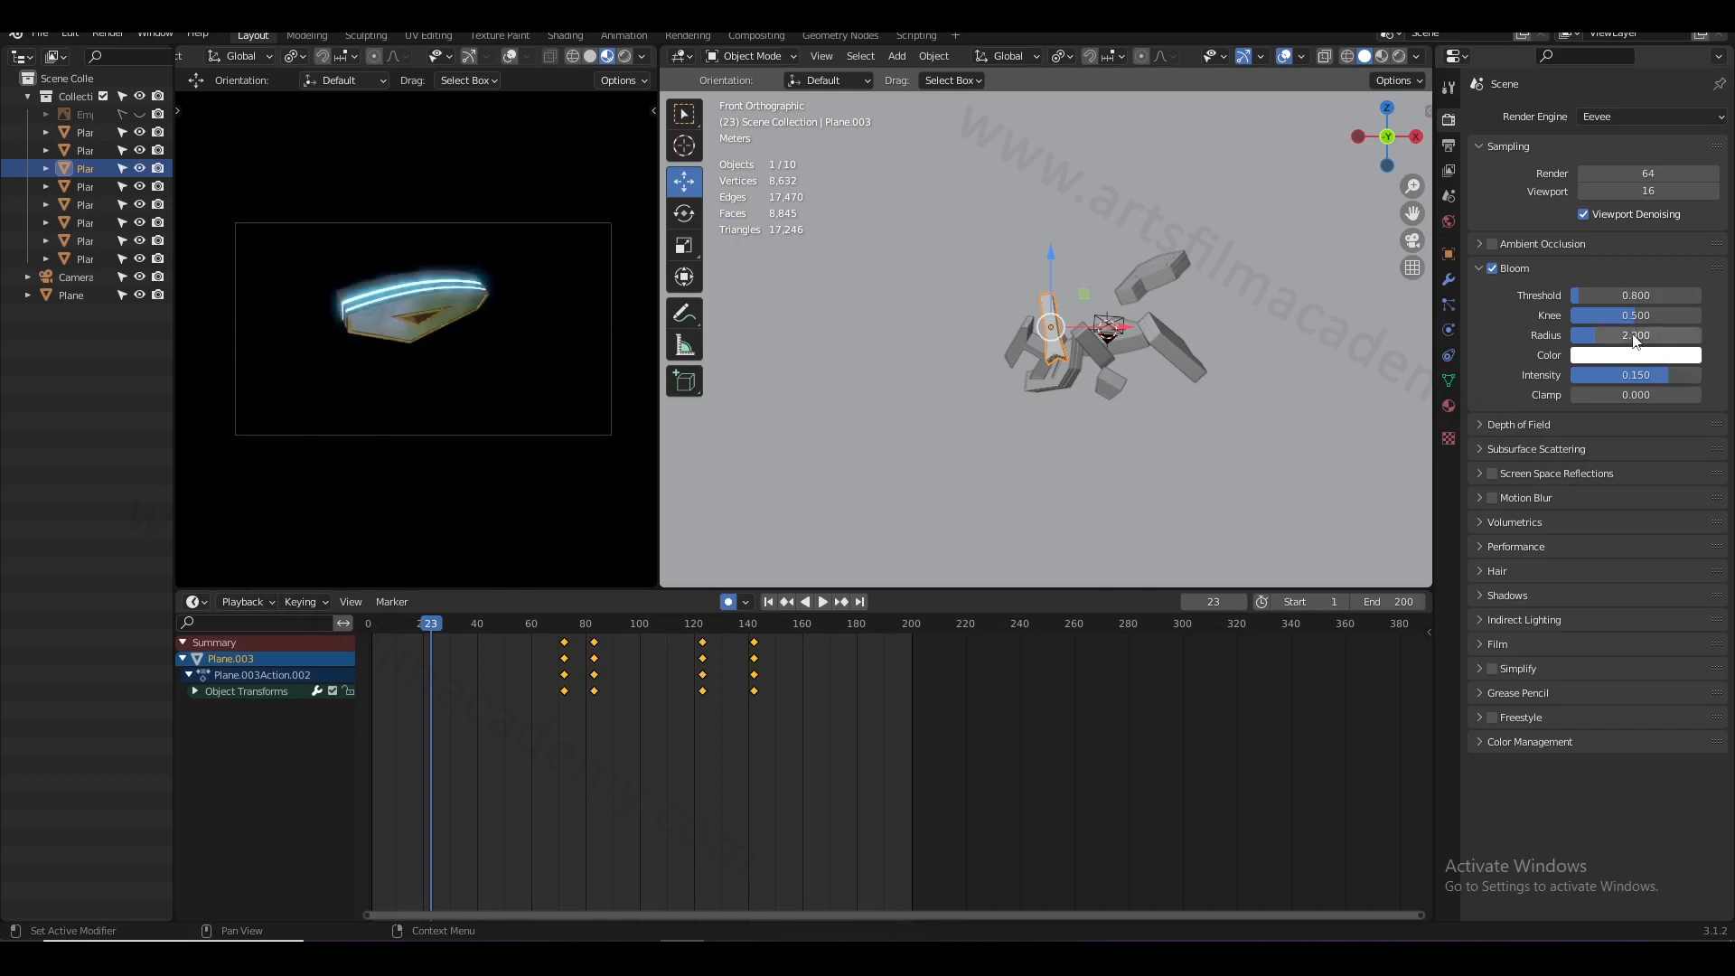
- Play the animation in material preview, scrub back to frame 77, and return the camera view to solid shading
key("space")
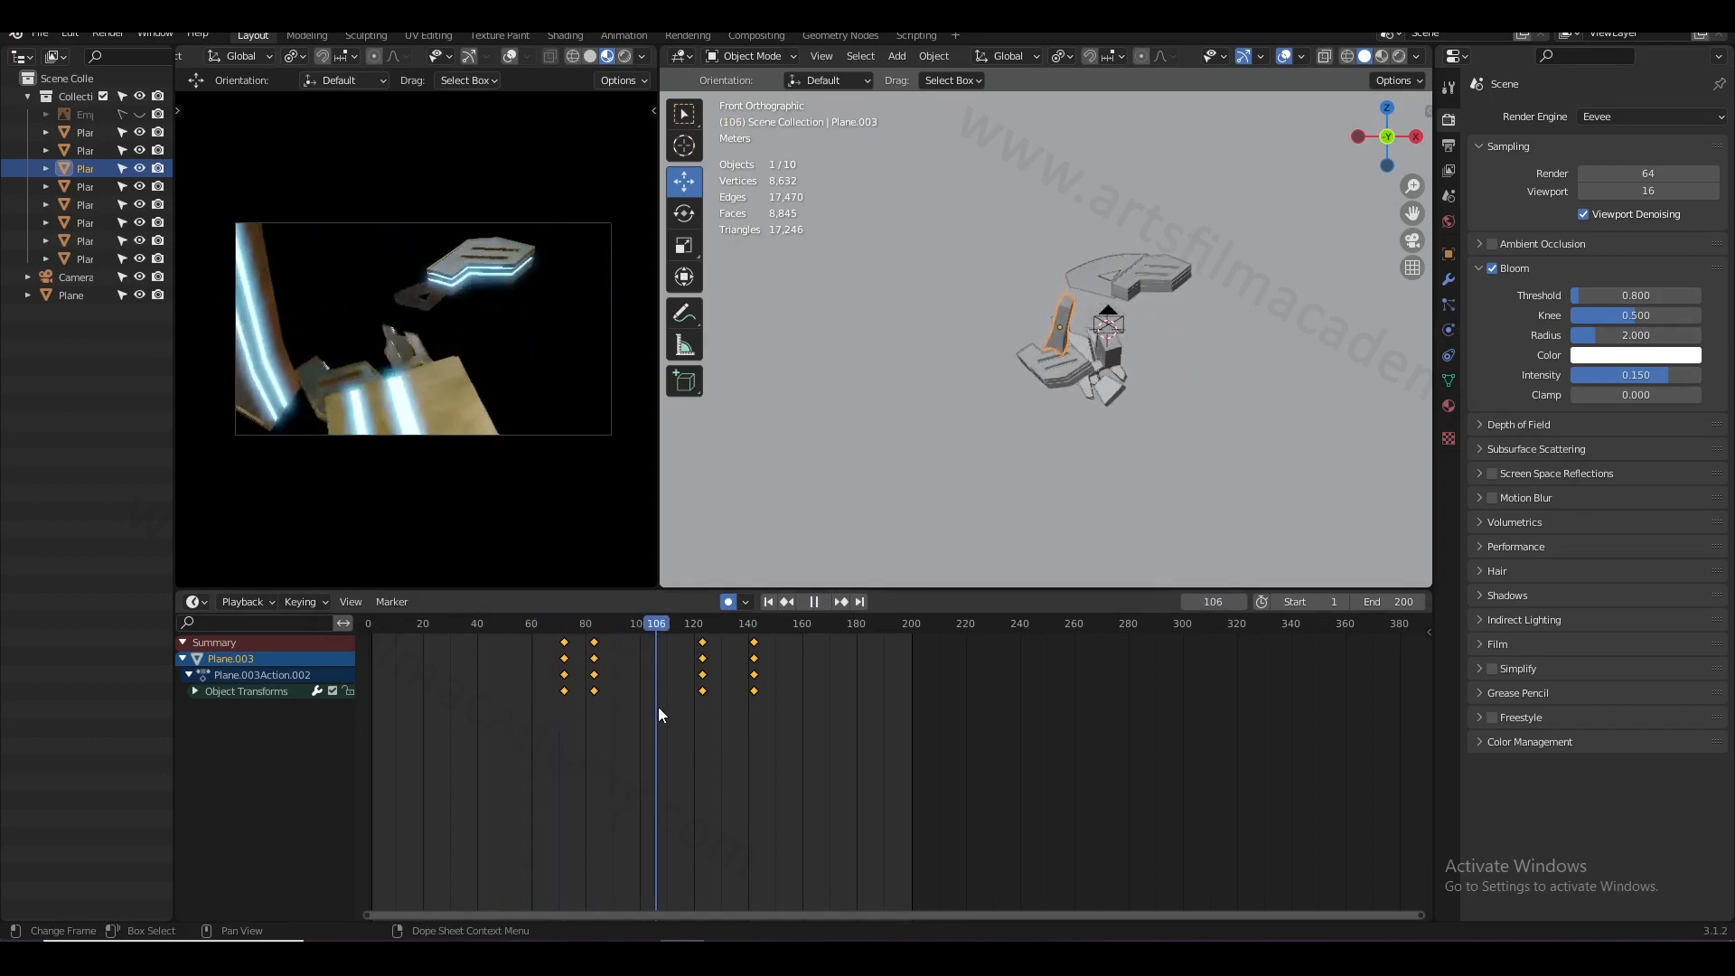
key("space")
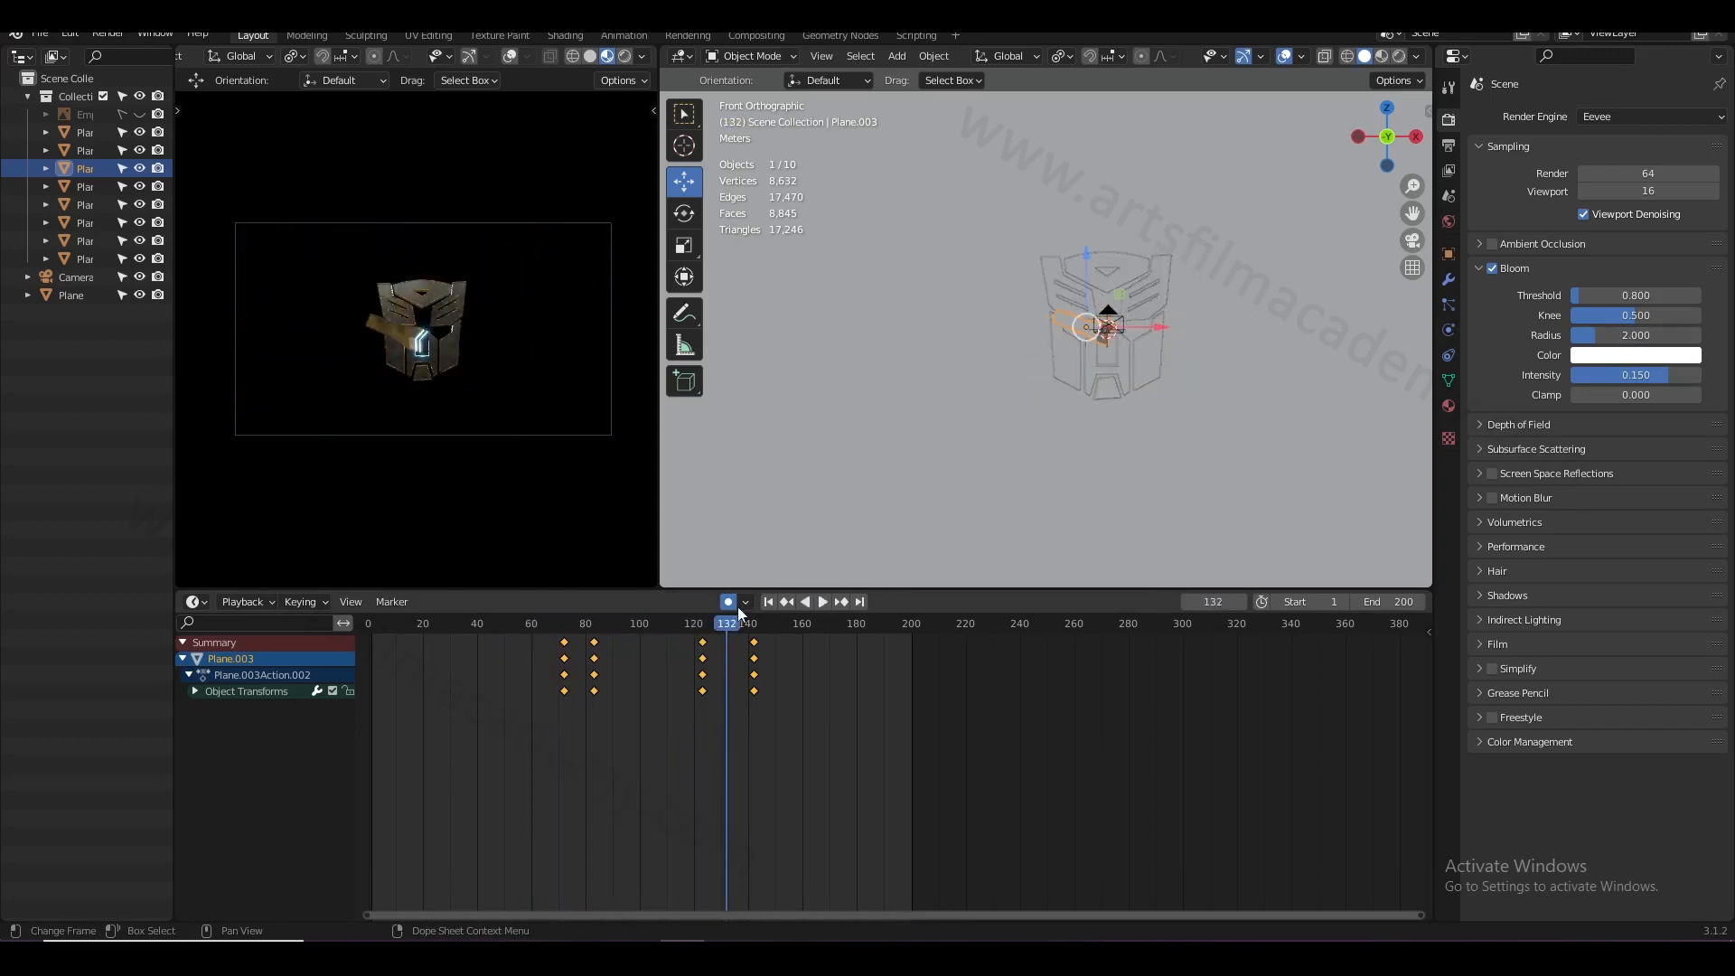
left_click(770, 602)
key("space")
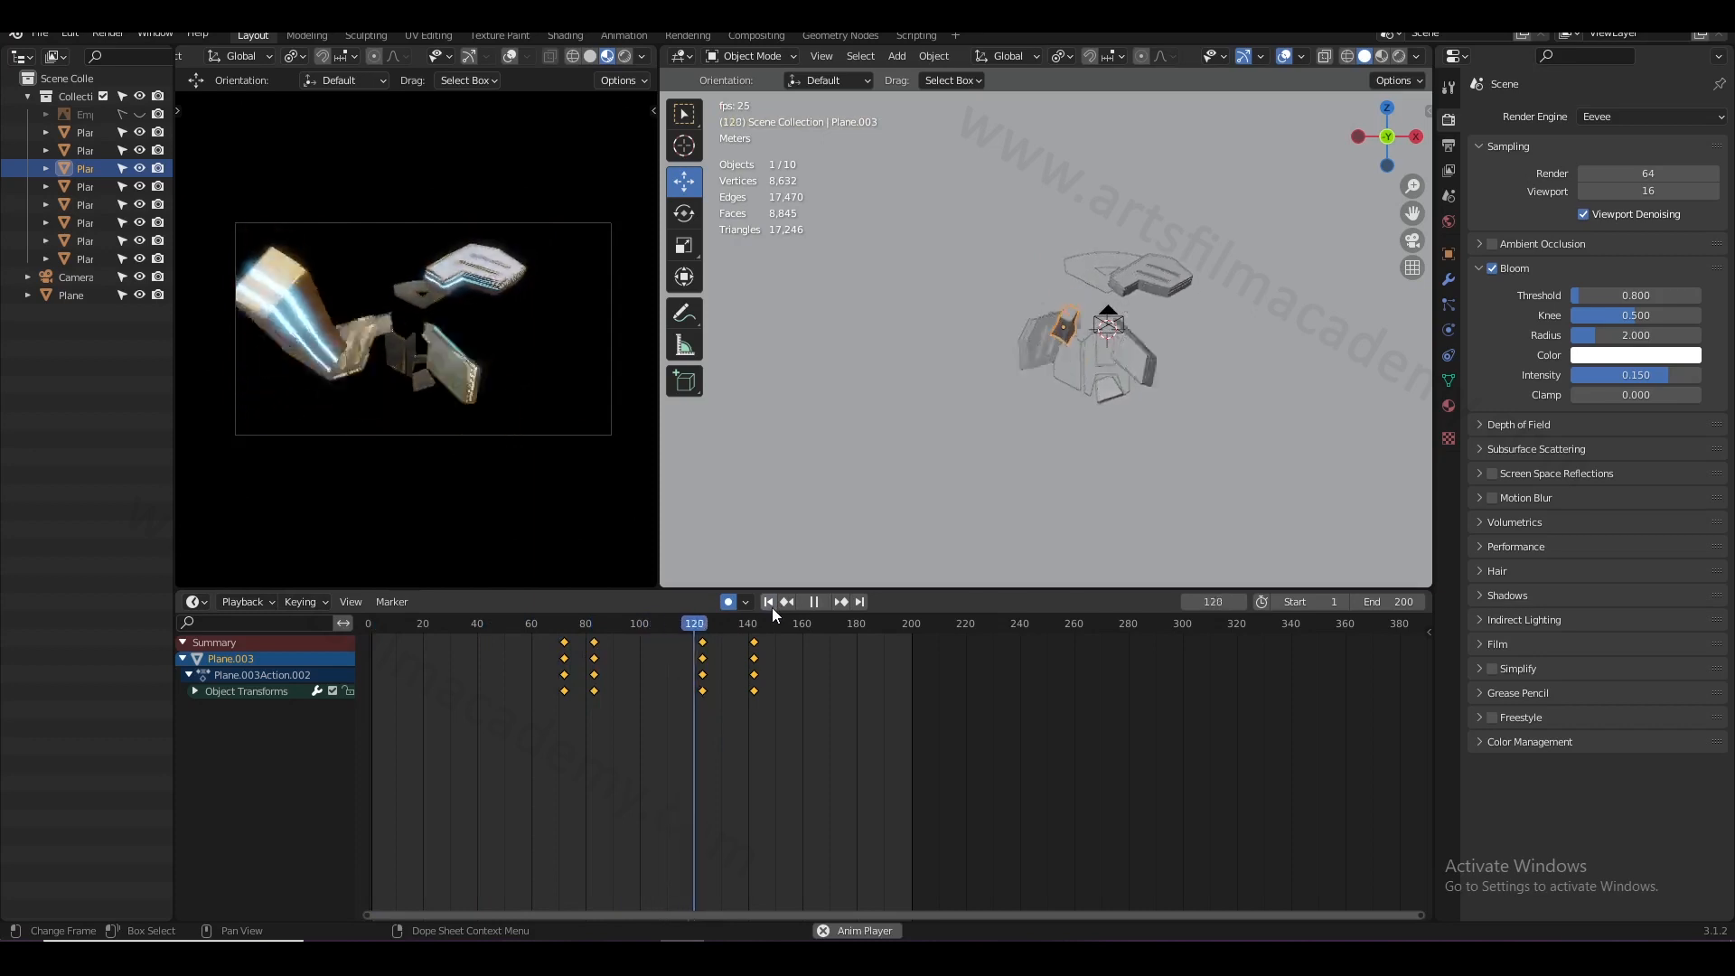
key("space")
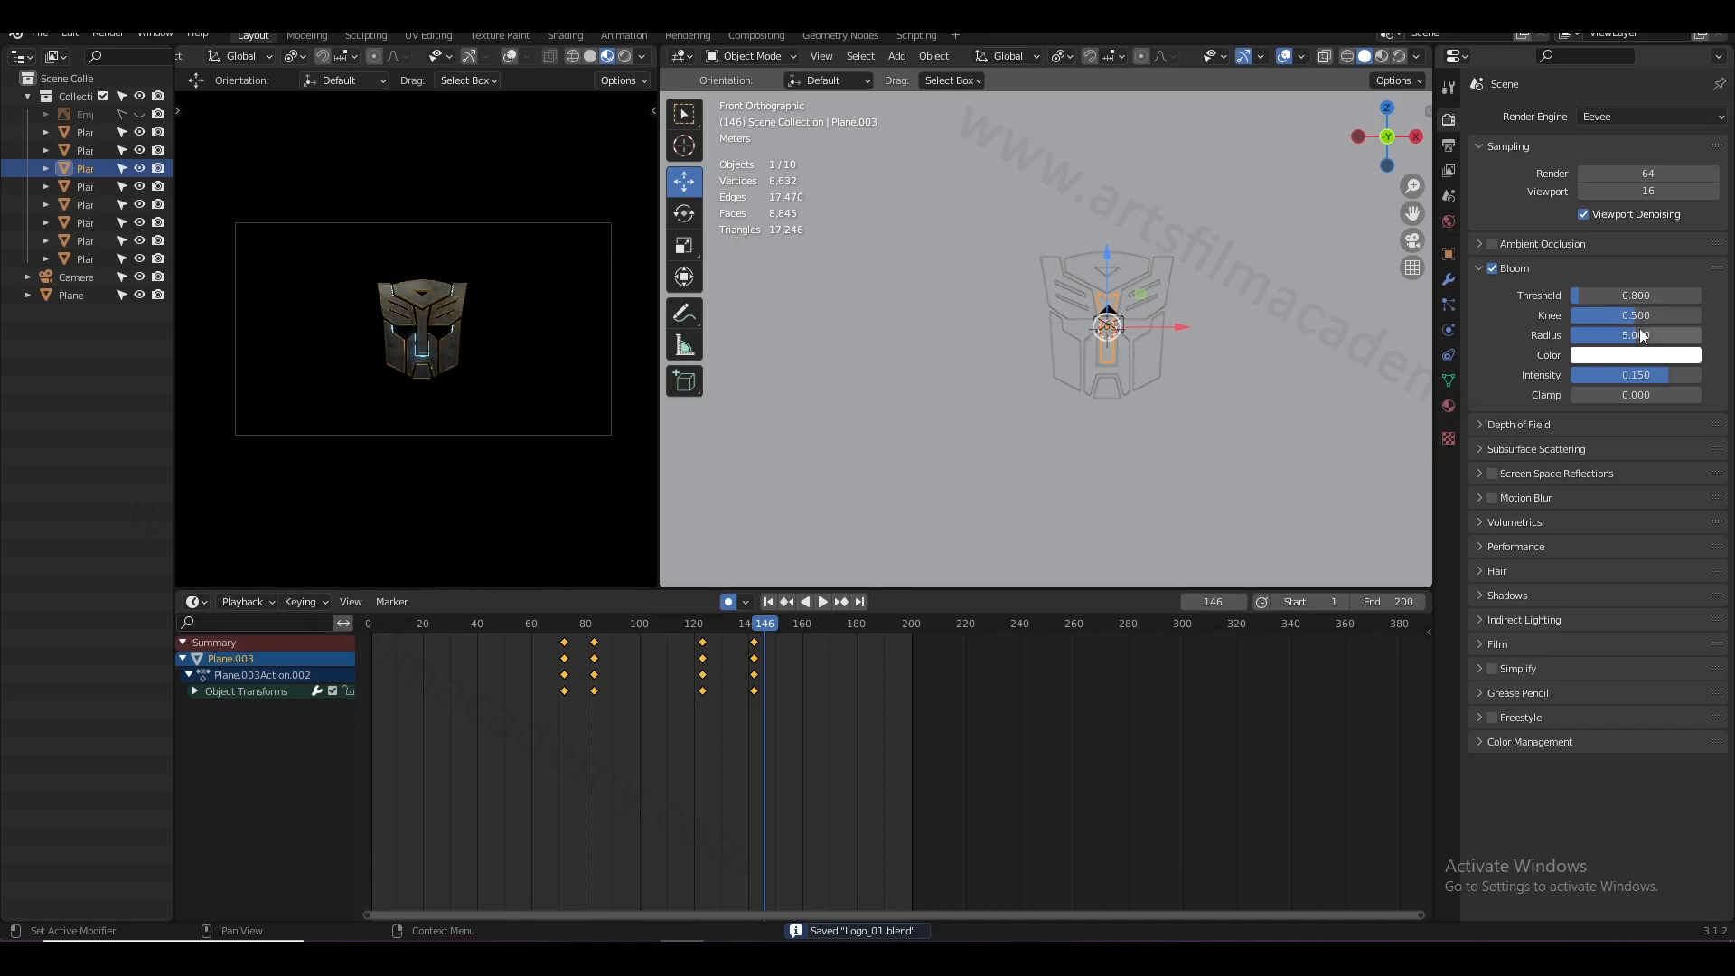
left_click_drag(678, 627, 578, 670)
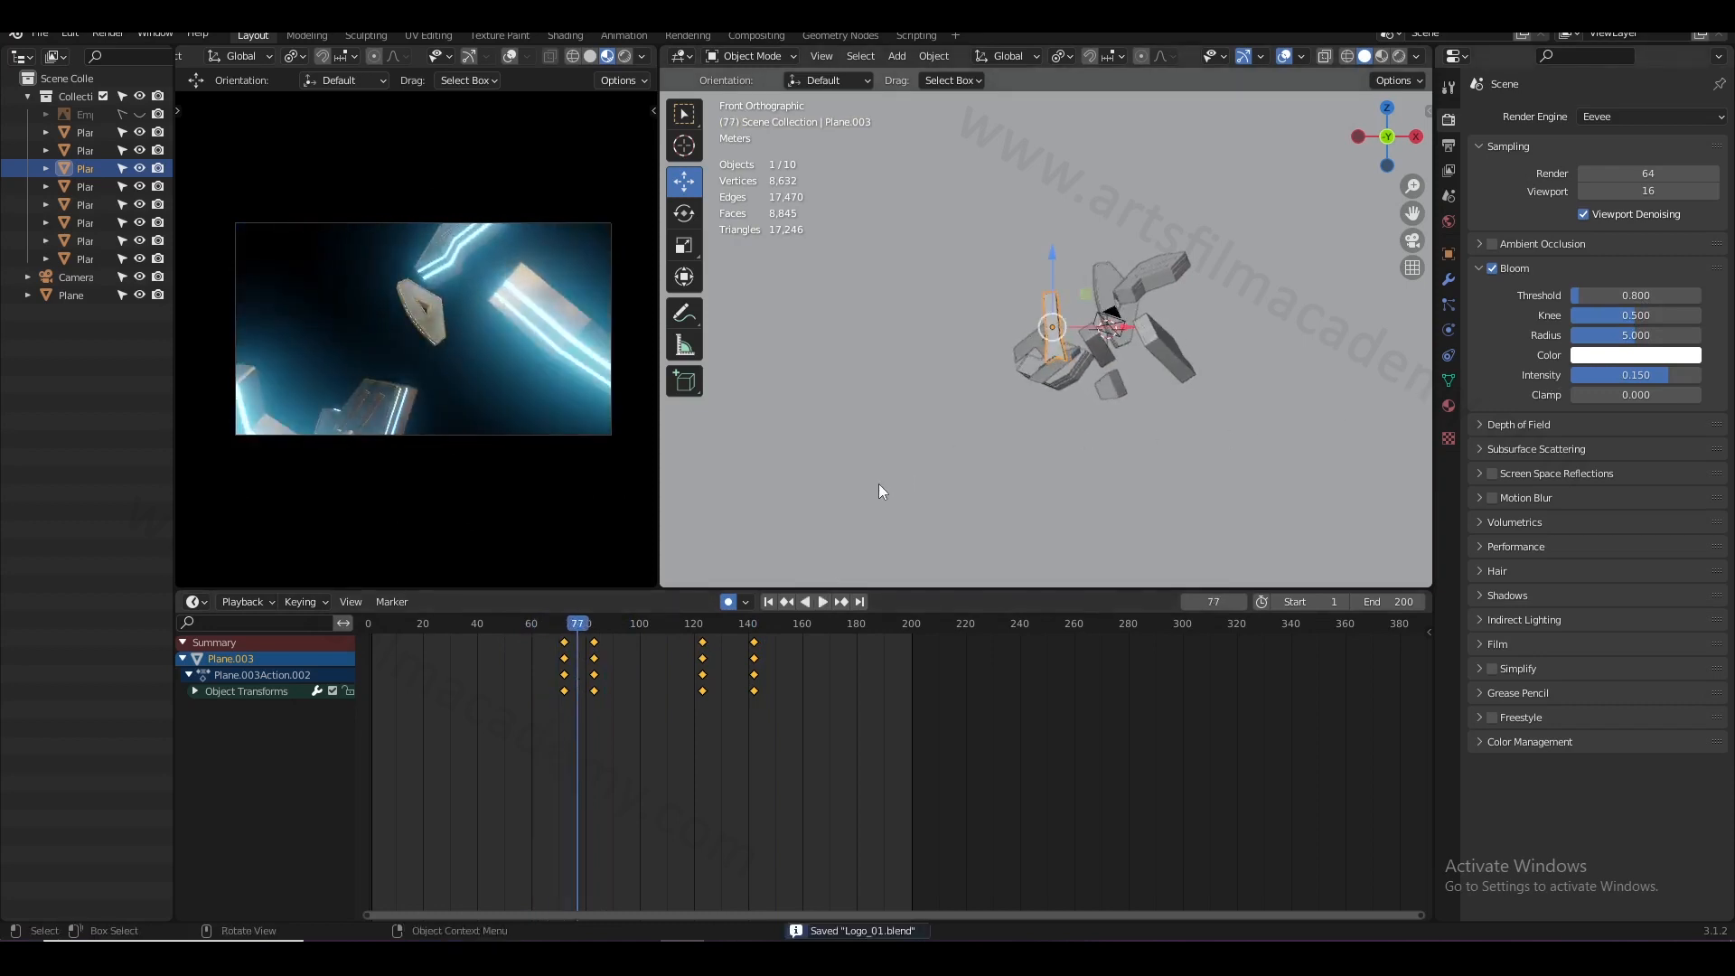
left_click(591, 57)
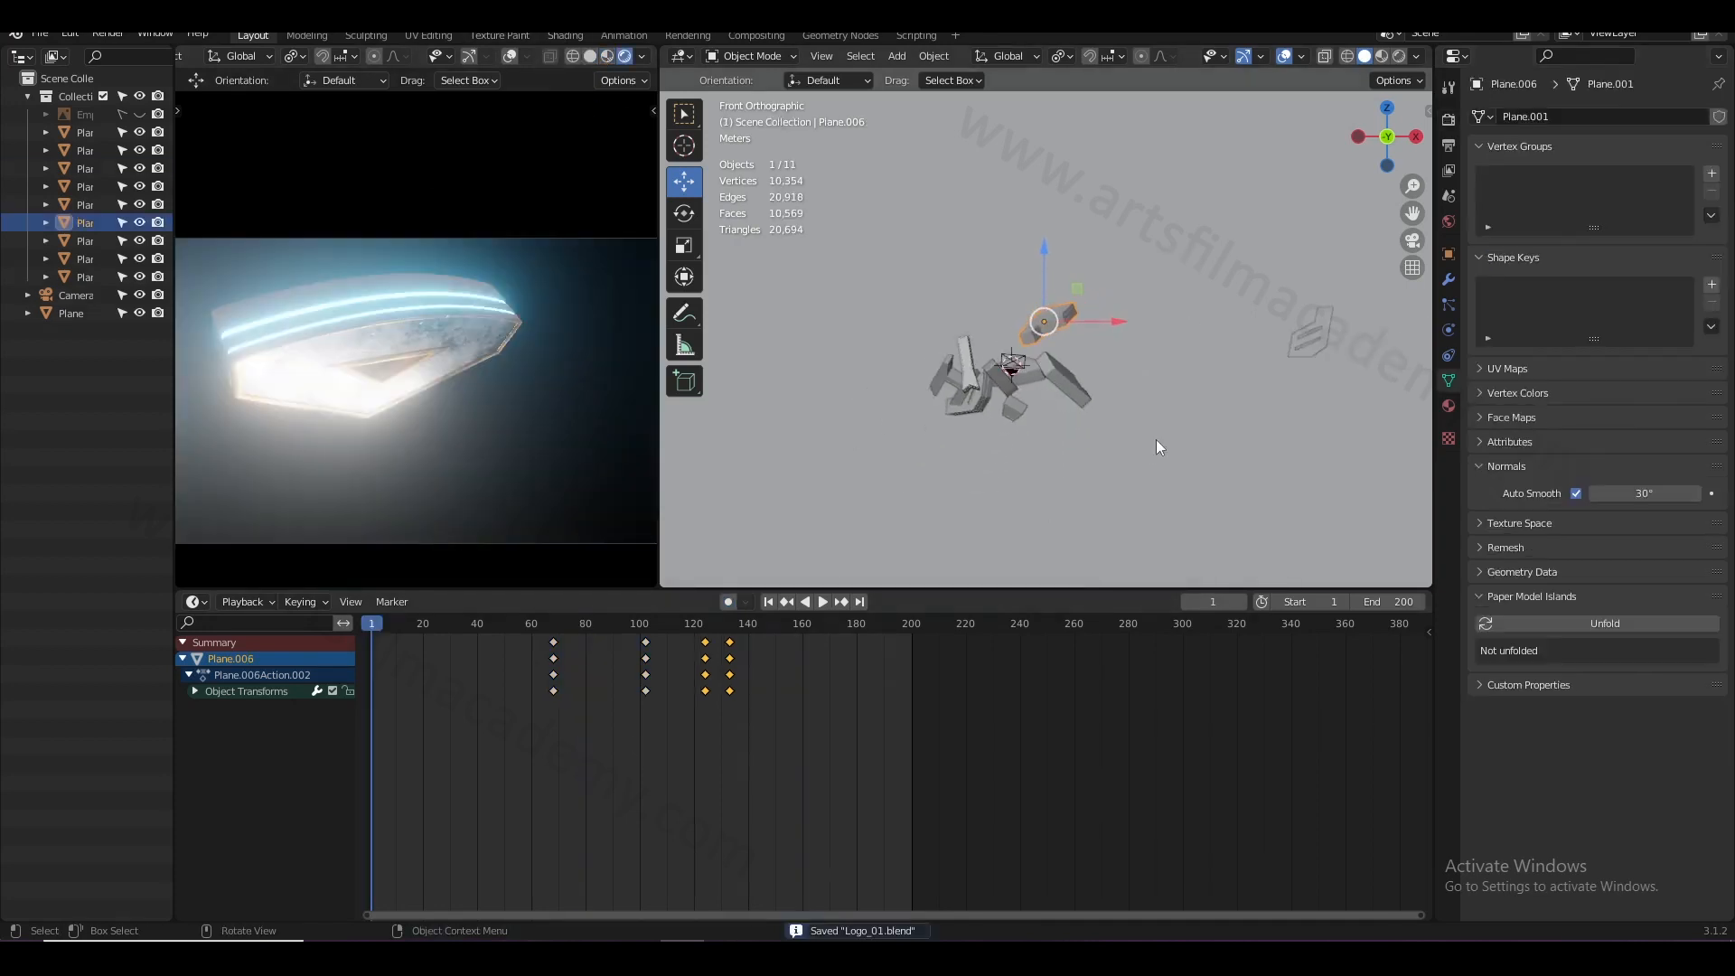
- Delete the stray duplicate piece lying apart from the other logo pieces
middle_click_drag(1156, 440, 1003, 390)
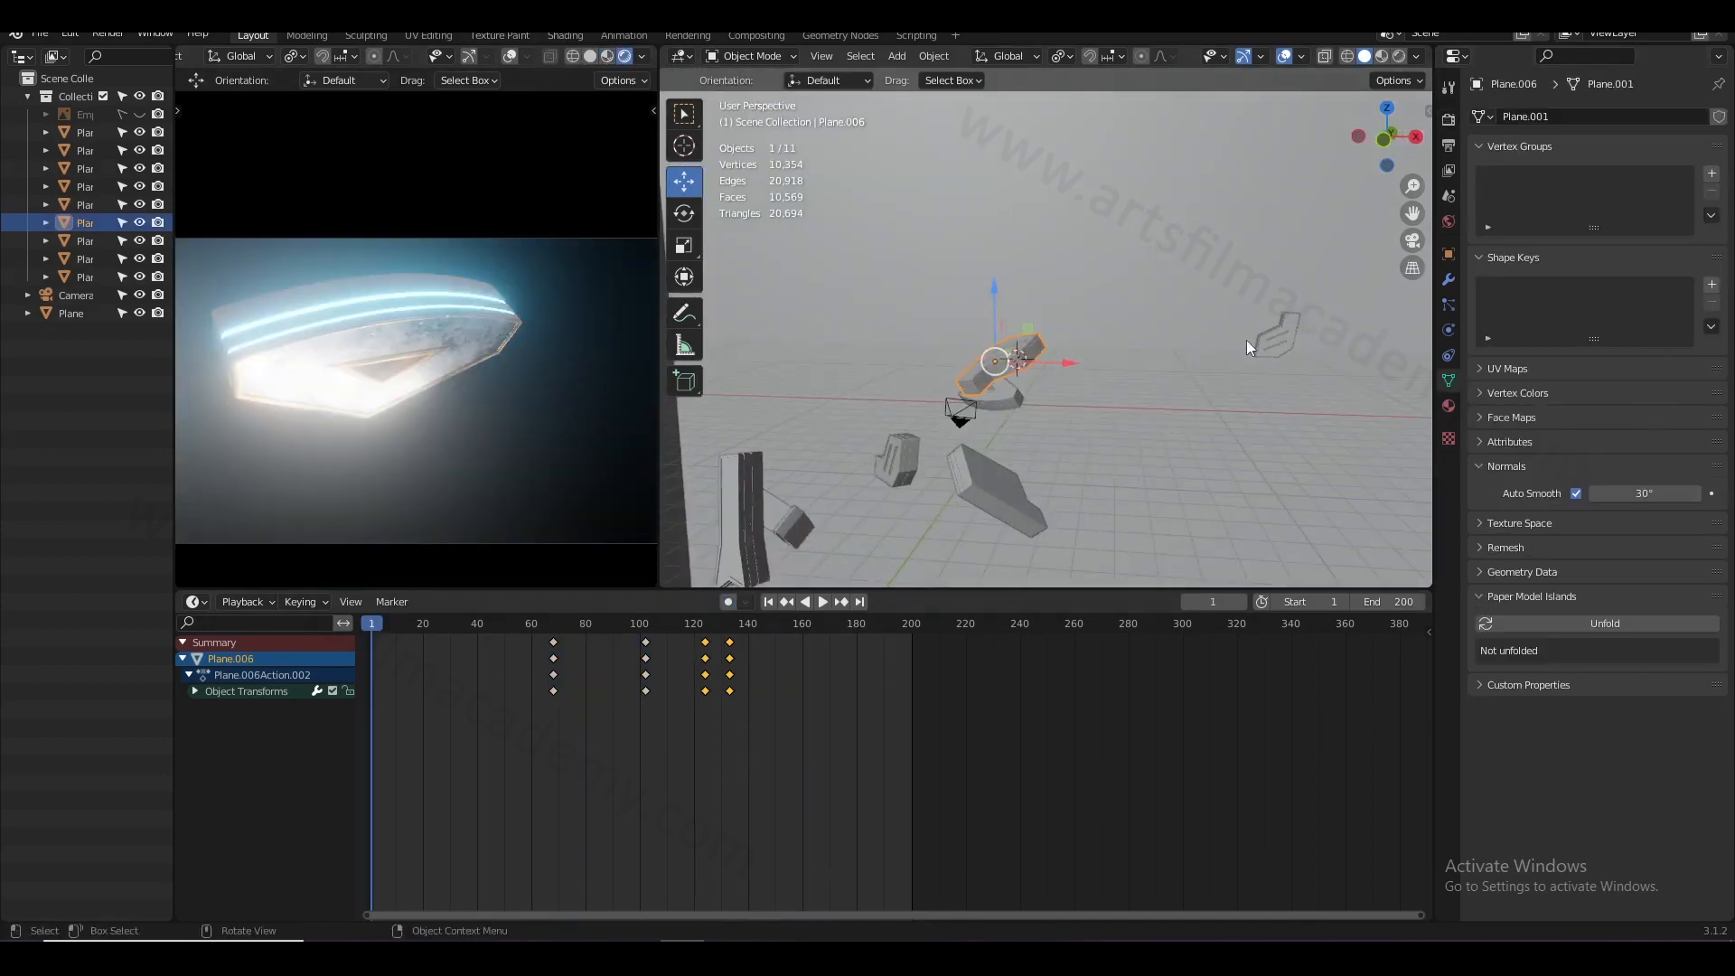
key("Delete")
key("ctrl+z")
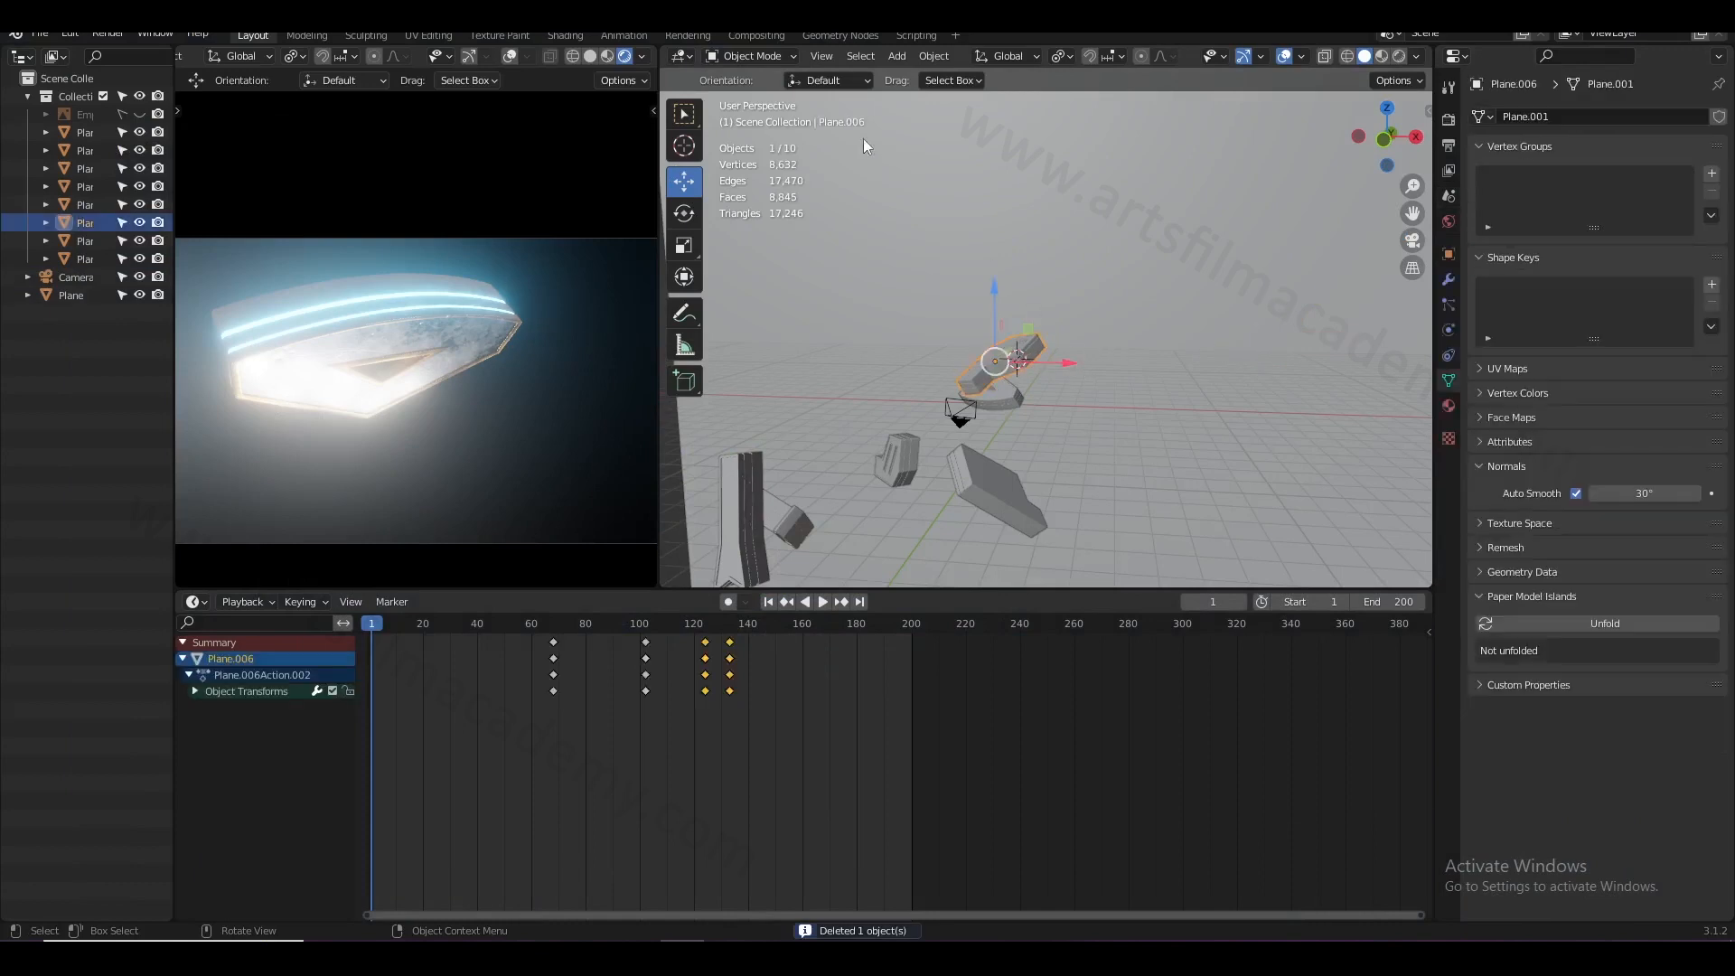
- Switch to the Shading workspace, select Plane.004, and show the nodes of its Light material
left_click(566, 34)
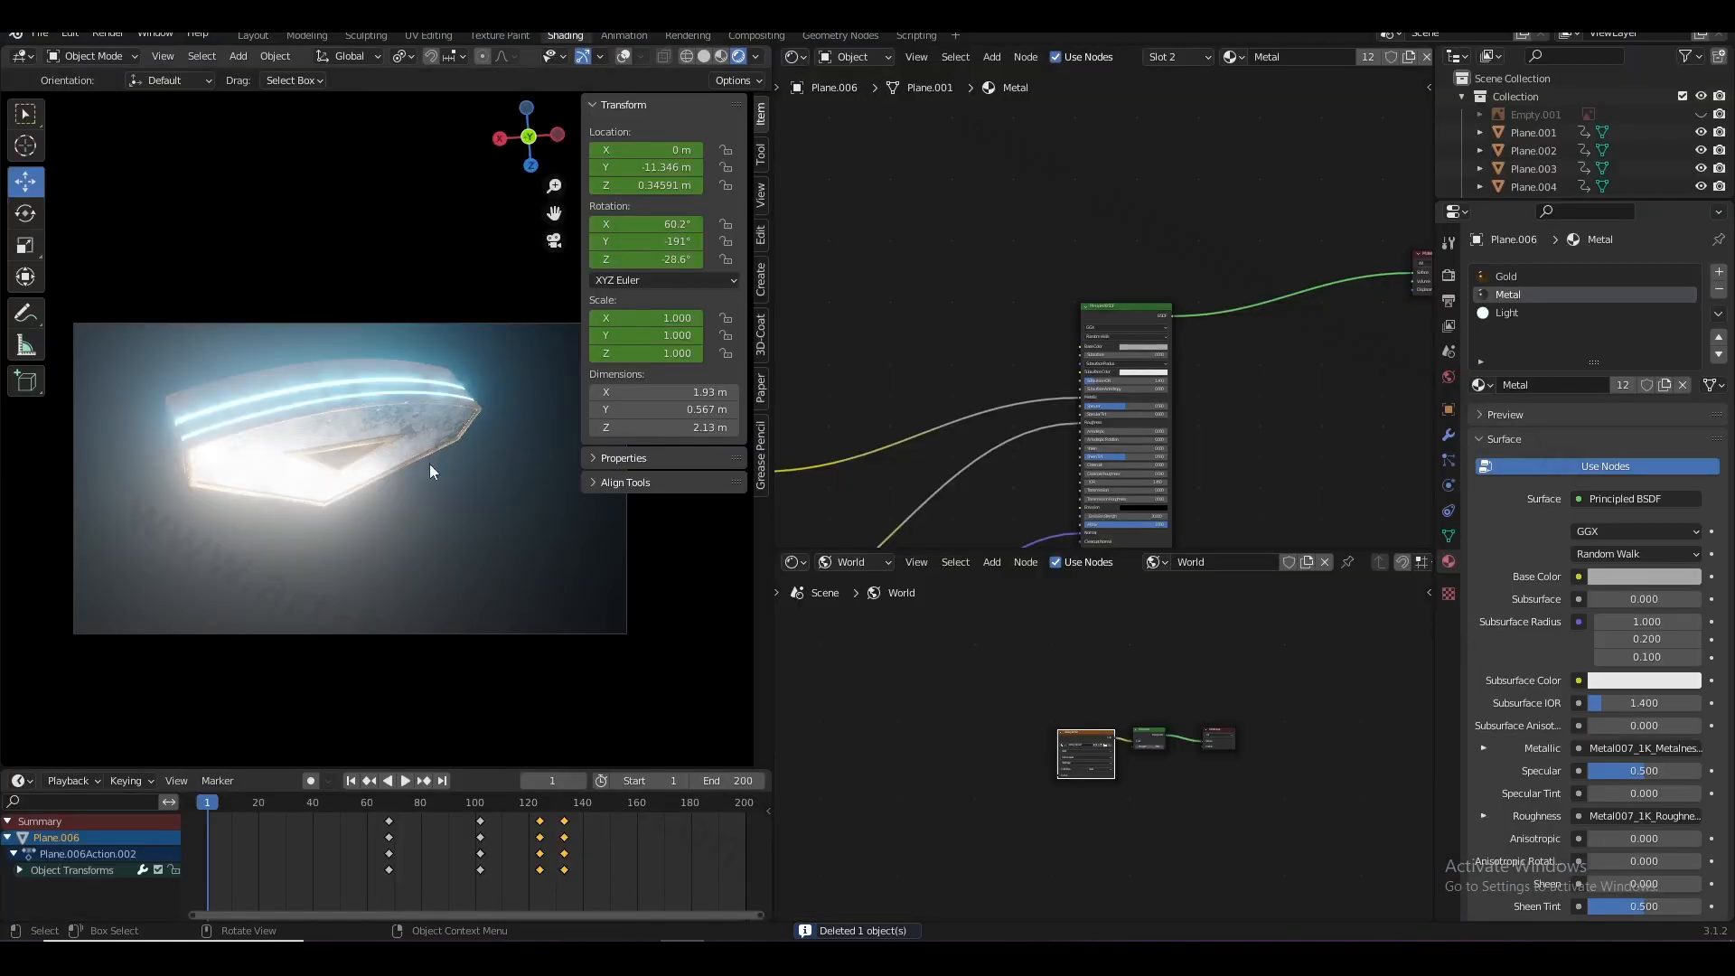
left_click(407, 384)
scroll(1141, 311, "down", 2)
middle_click_drag(1141, 311, 1110, 335)
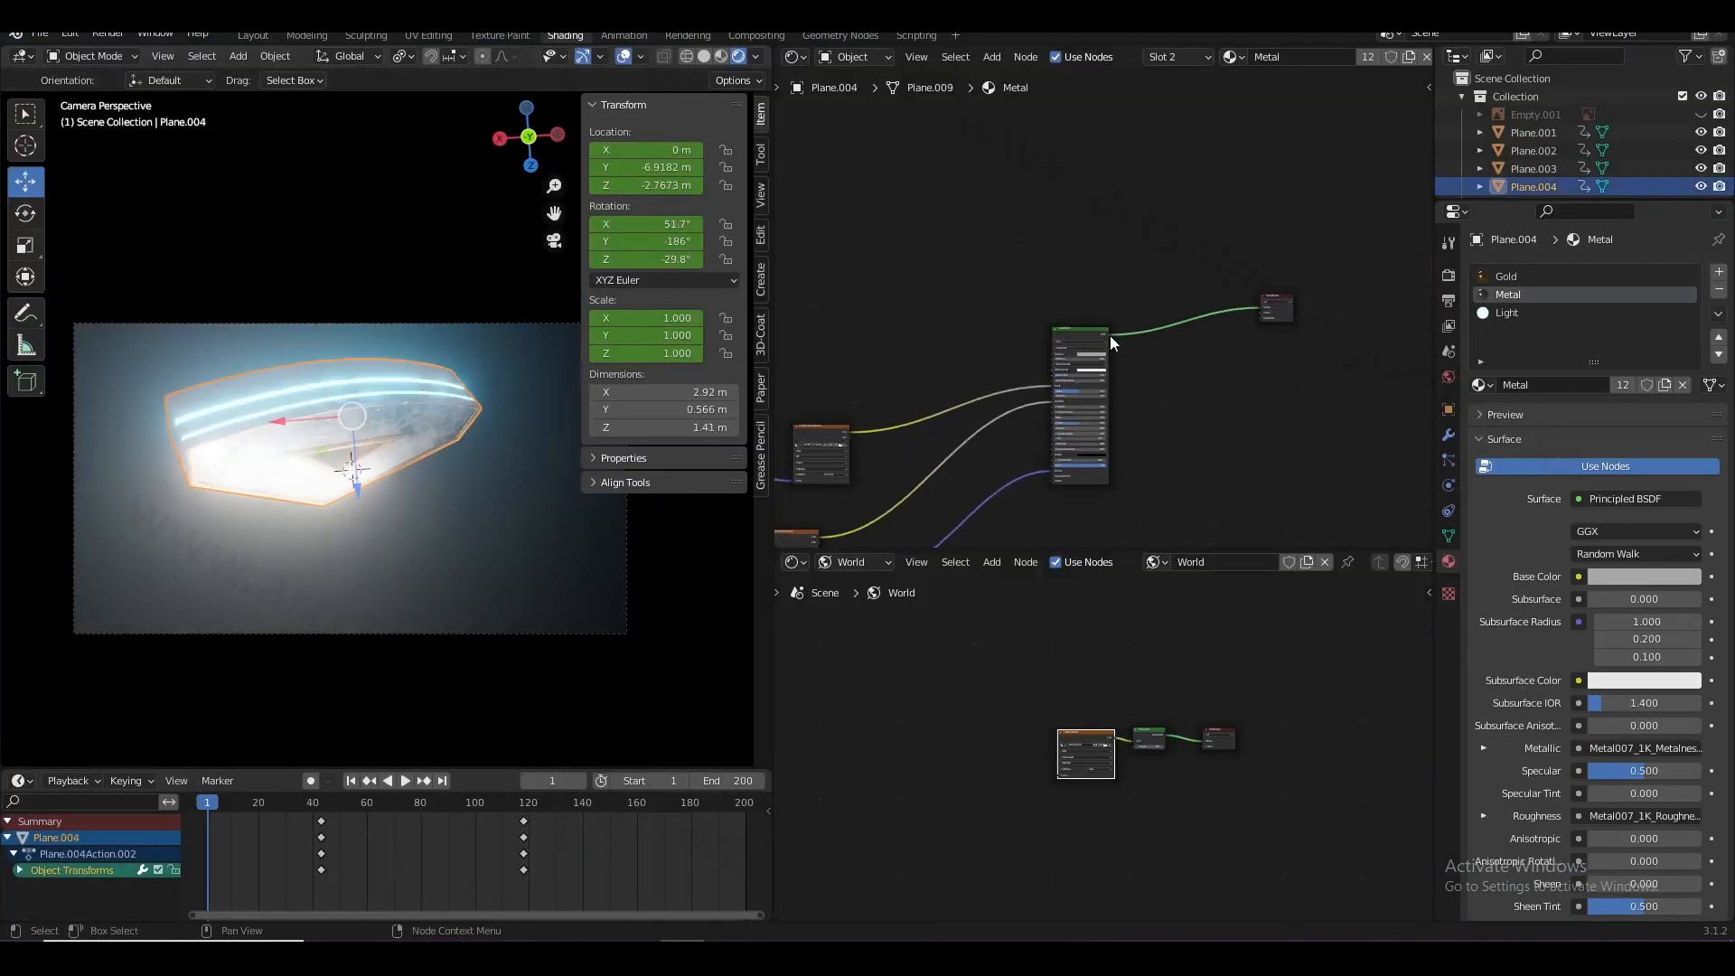
left_click(1507, 312)
- Add a ColorRamp node beside the Principled BSDF of the Light material
scroll(1054, 384, "up", 2)
left_click_drag(961, 366, 1120, 354)
scroll(1096, 404, "up", 3)
middle_click_drag(1090, 383, 1080, 154)
middle_click_drag(1075, 242, 1176, 346)
key("shift+a")
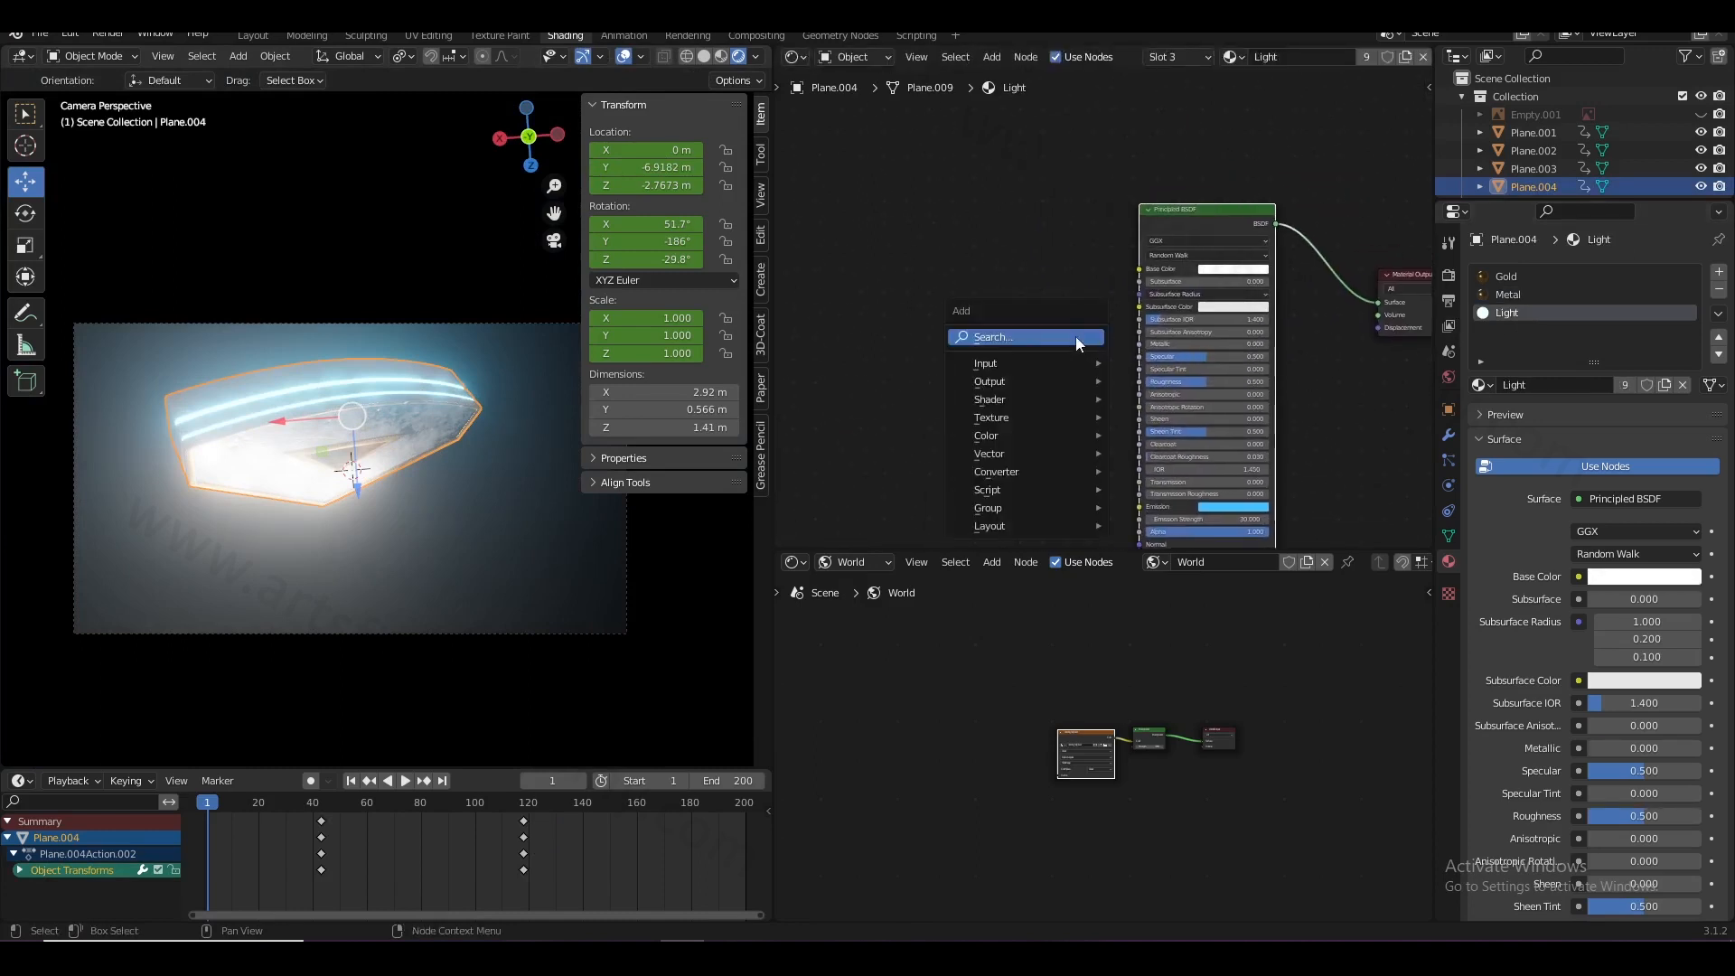
left_click(1077, 340)
type("colo")
key("Return")
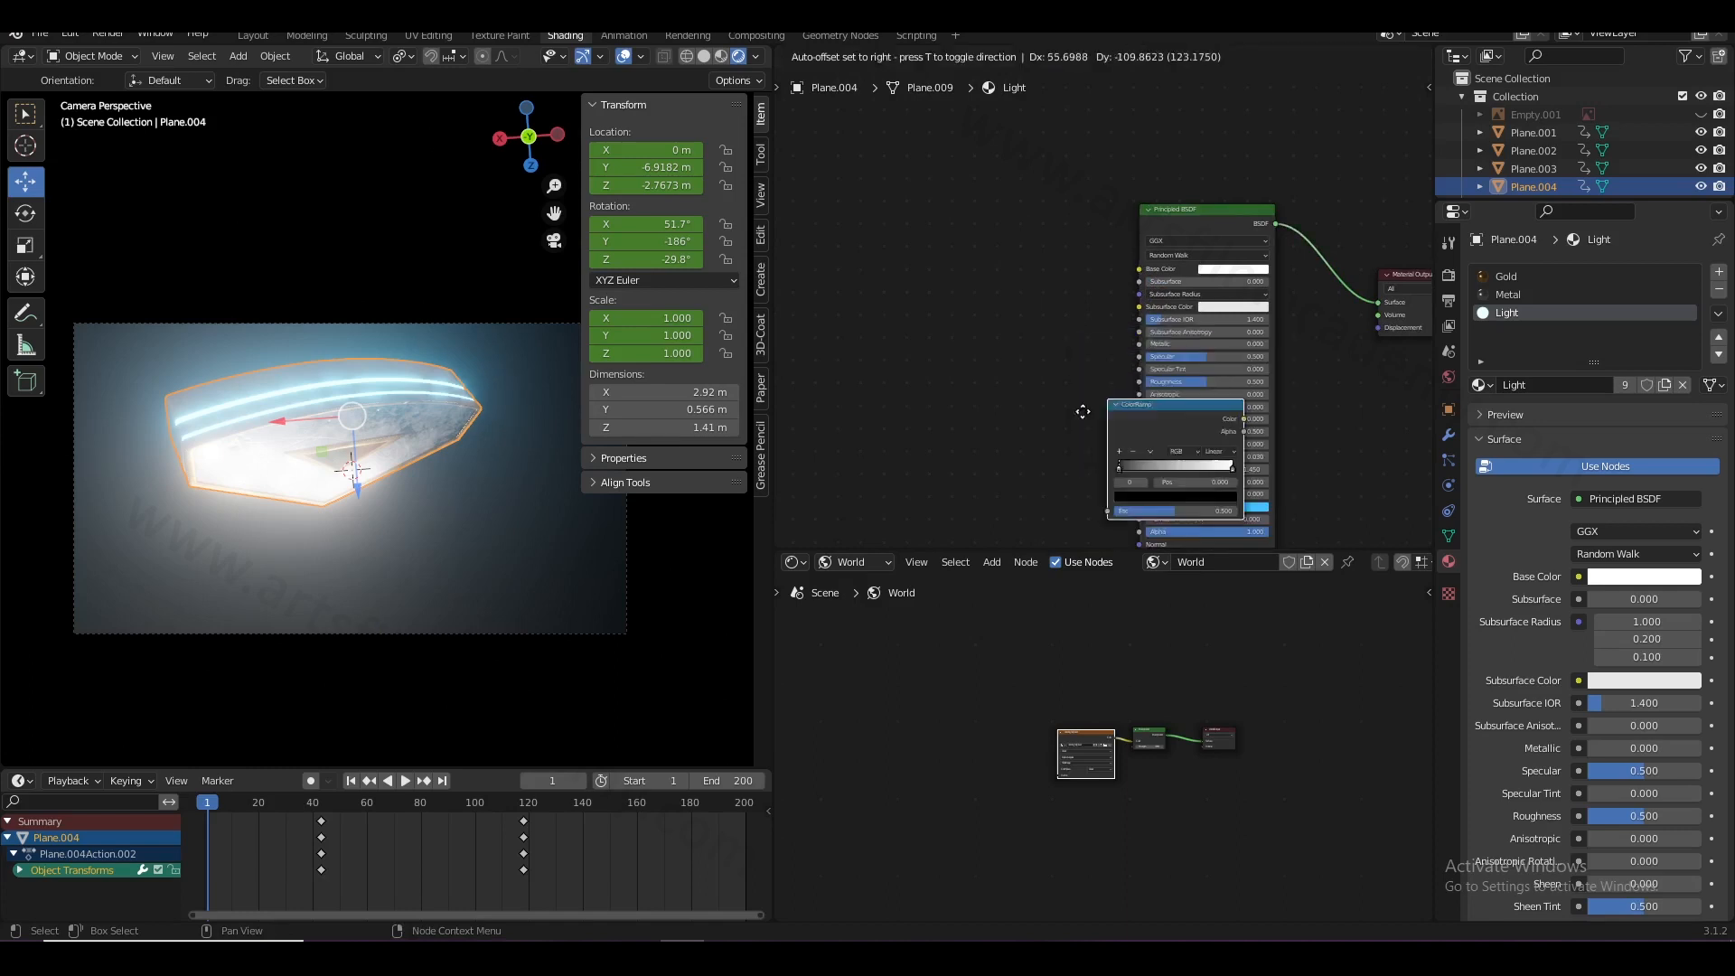
left_click(914, 366)
- Copy the Principled BSDF emission color 42C0FF to the white end stop of the ColorRamp
scroll(1112, 361, "up", 1)
scroll(1111, 361, "up", 1)
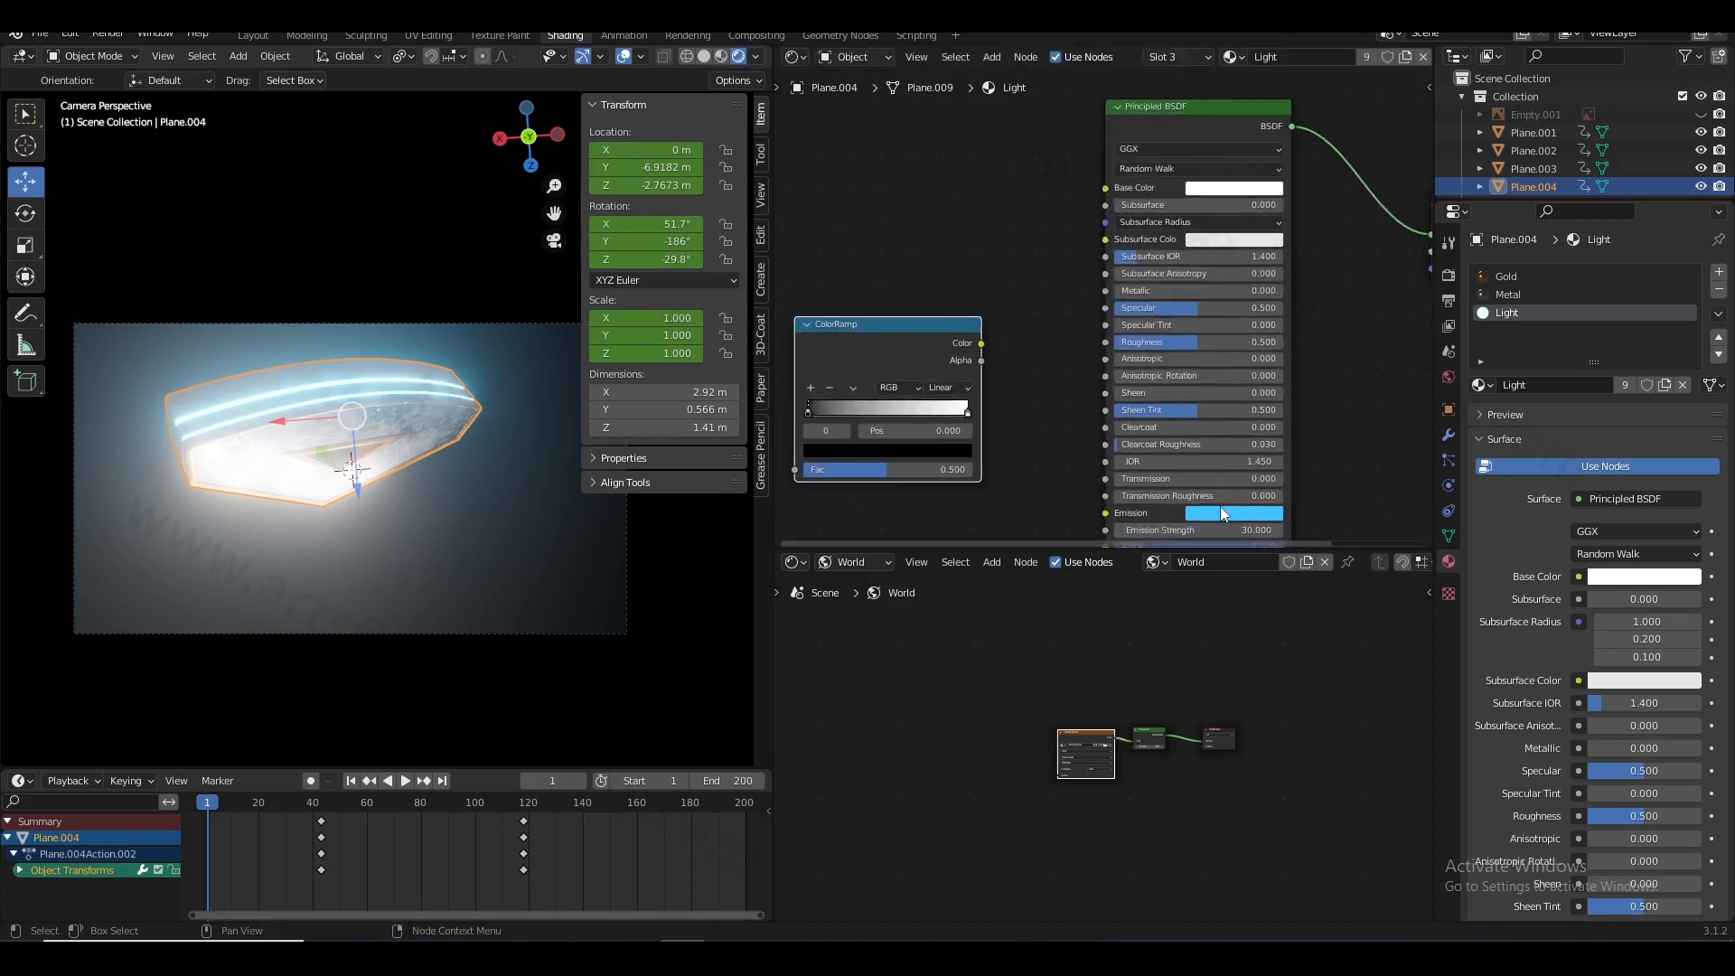
left_click(1222, 513)
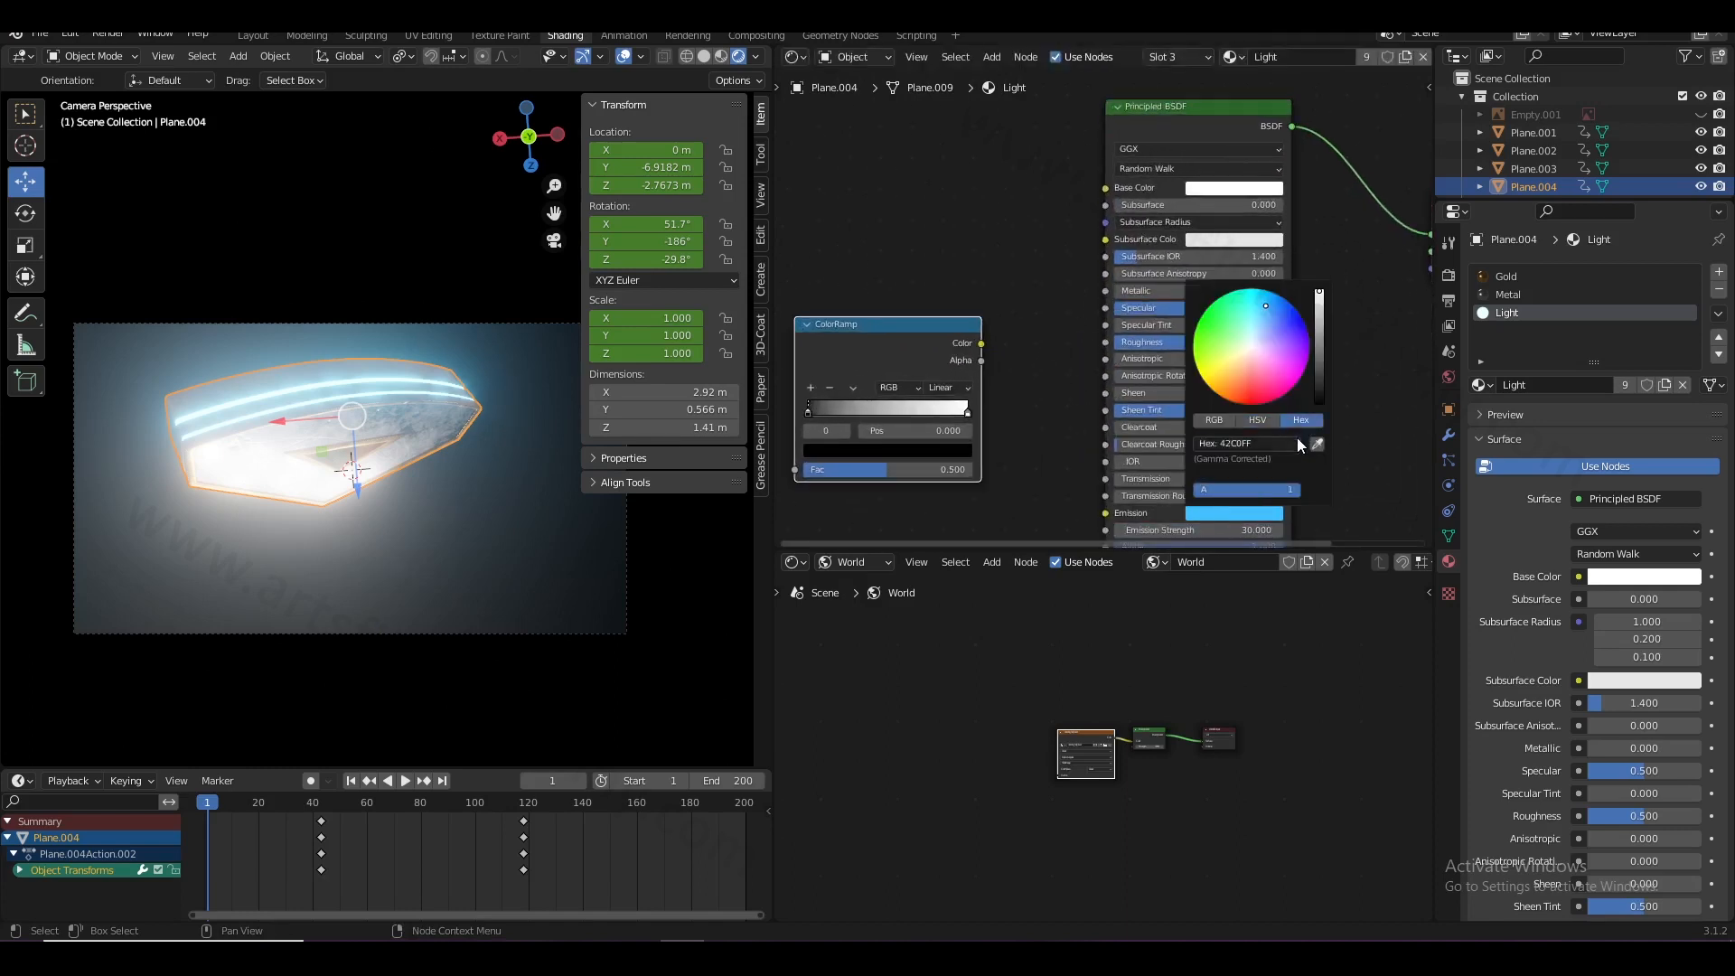
left_click(1142, 486)
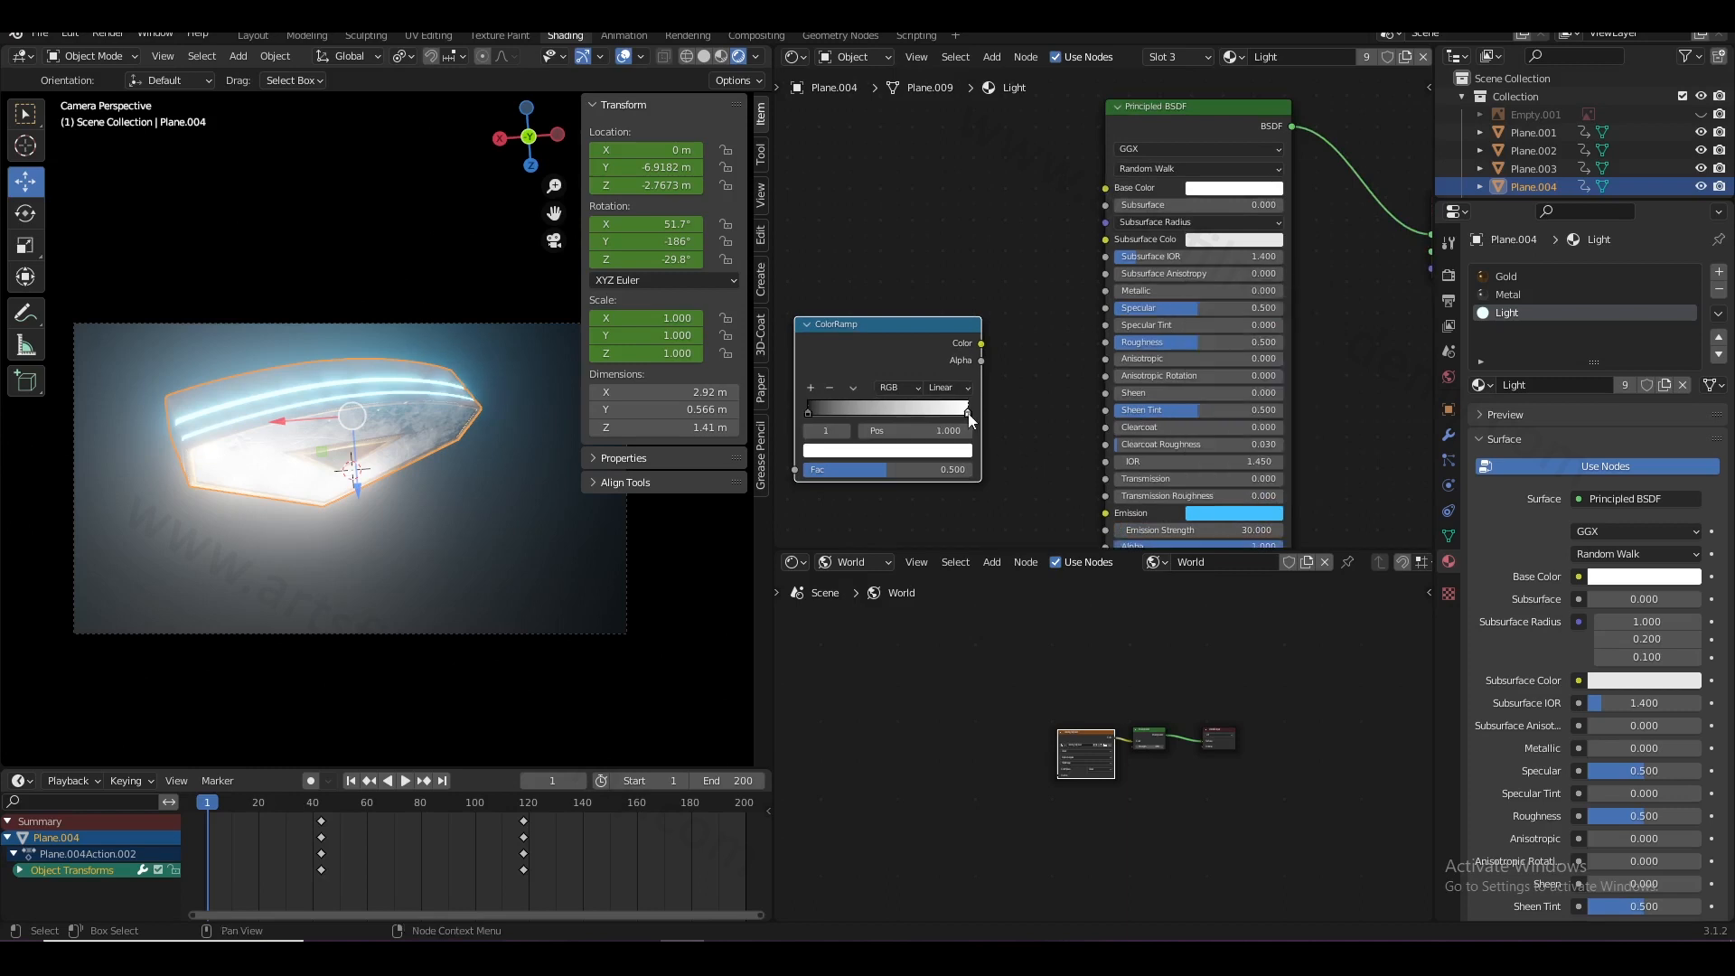
left_click(957, 451)
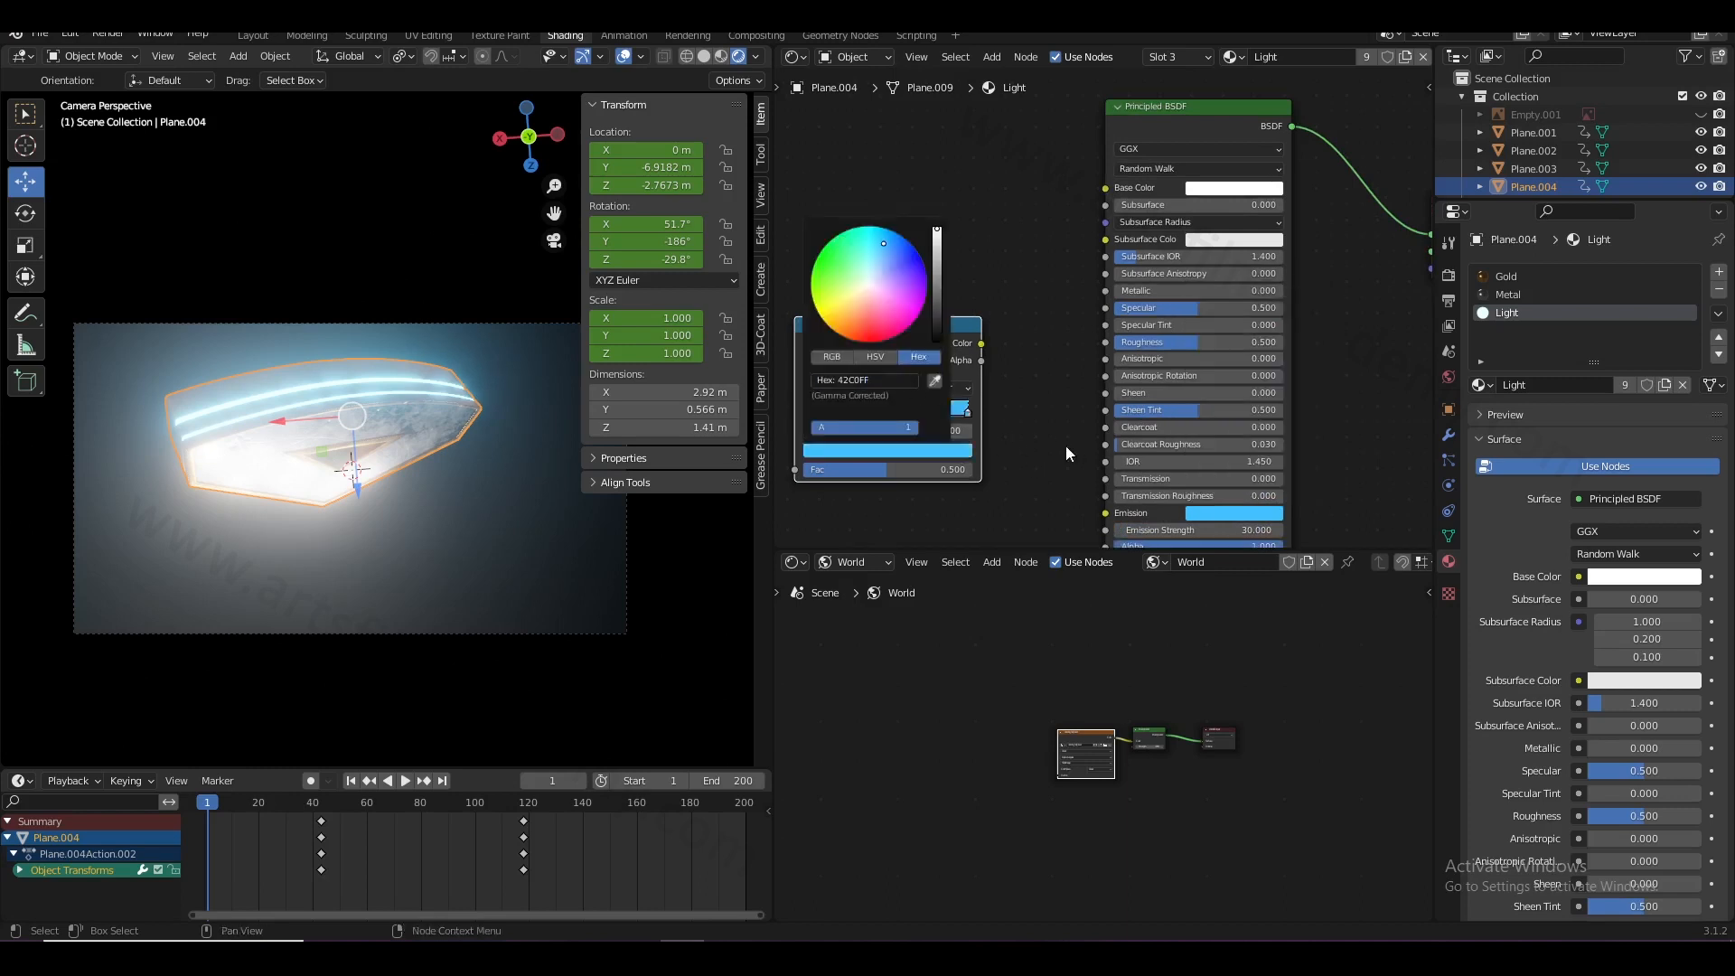
- Add a Gradient Texture node before the ColorRamp, with Texture Coordinate and Mapping nodes feeding its Vector input
scroll(1066, 438, "down", 6)
middle_click_drag(952, 436, 1159, 442)
scroll(1084, 397, "up", 4)
key("shift+a")
left_click(1042, 362)
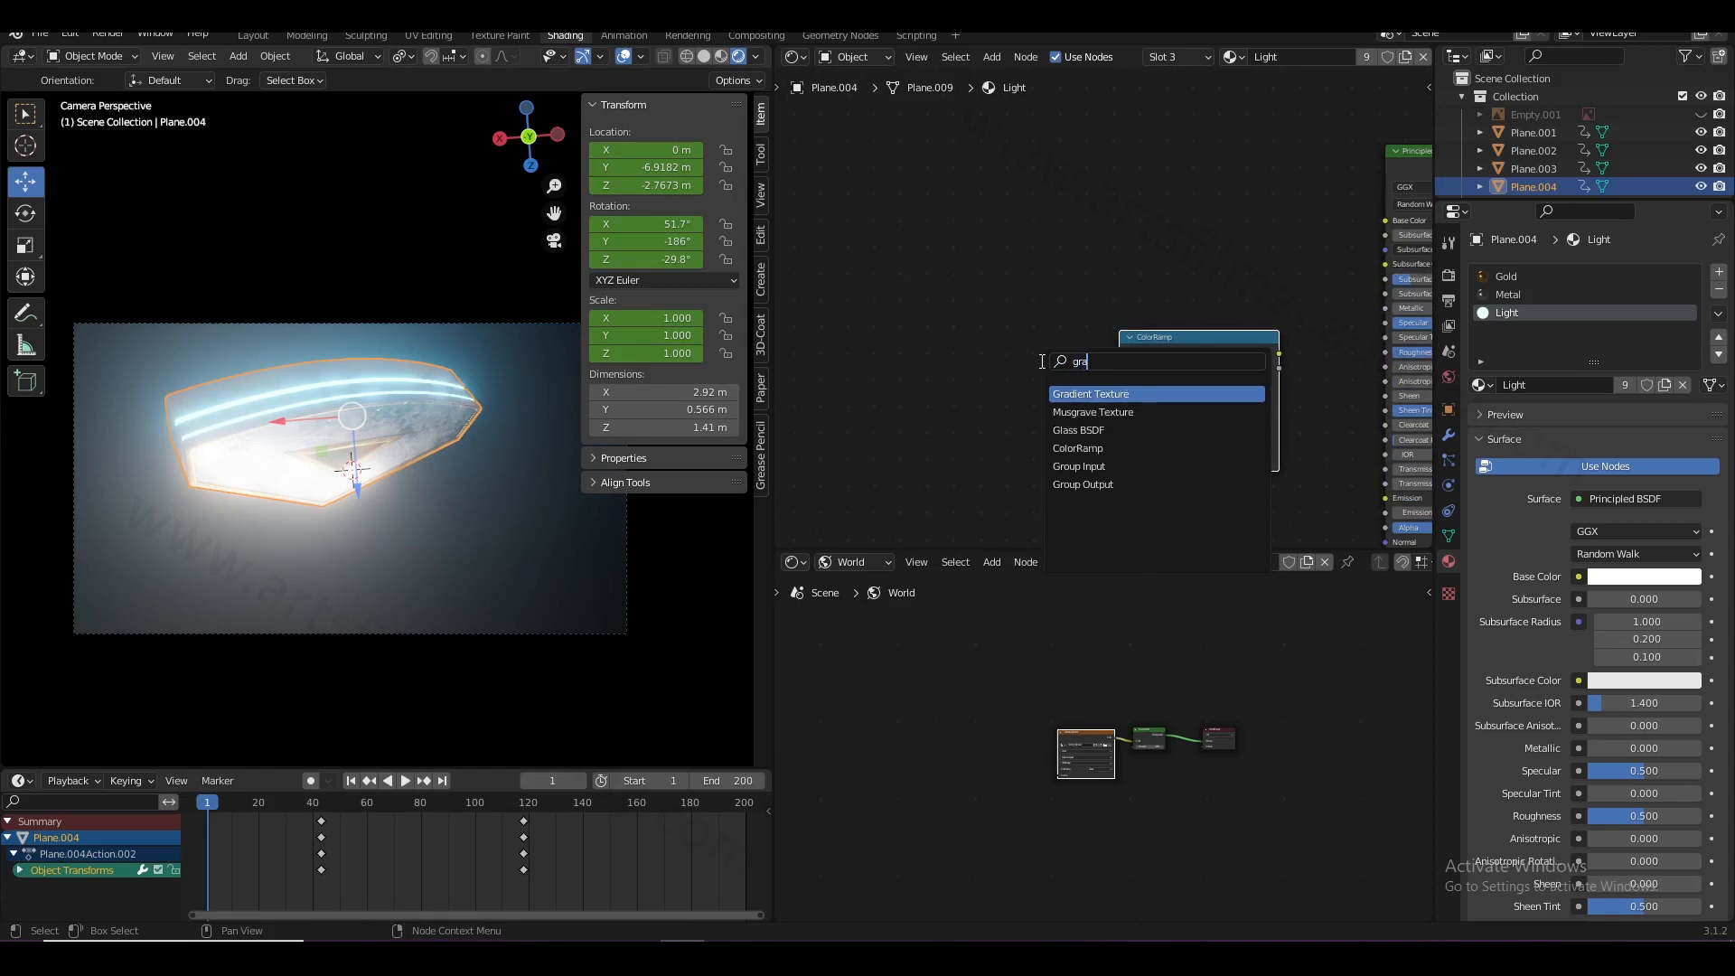
type("grad")
left_click(1087, 393)
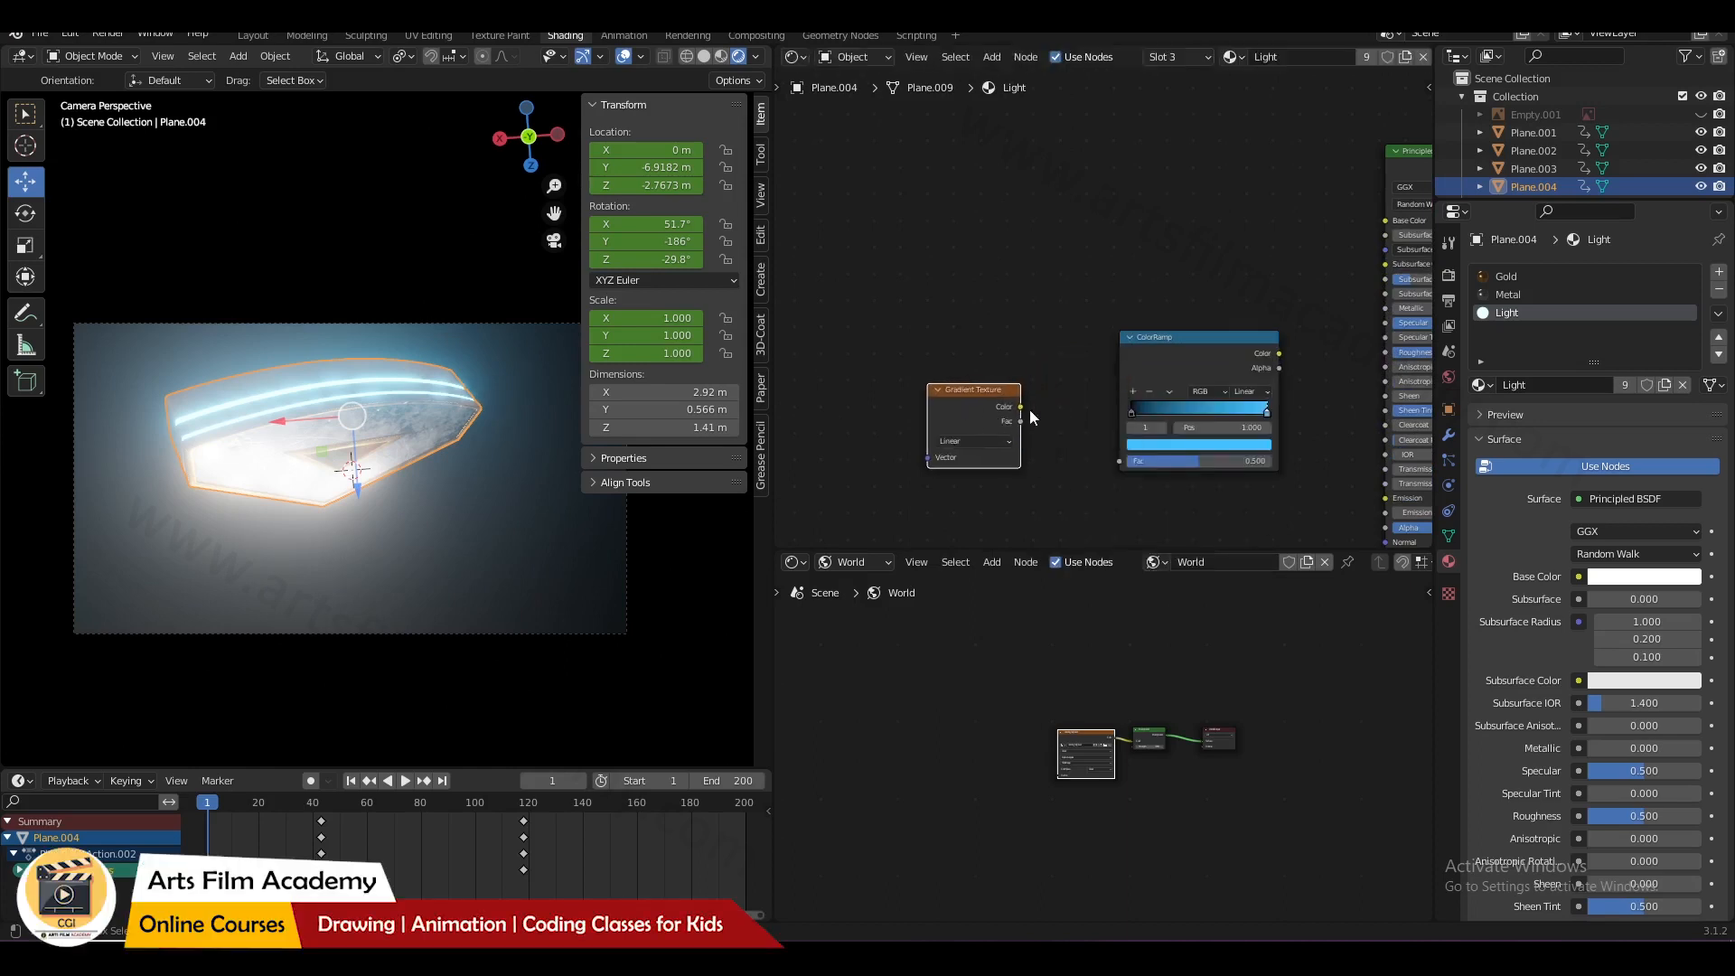
key("ctrl+t")
middle_click_drag(989, 401, 1185, 352)
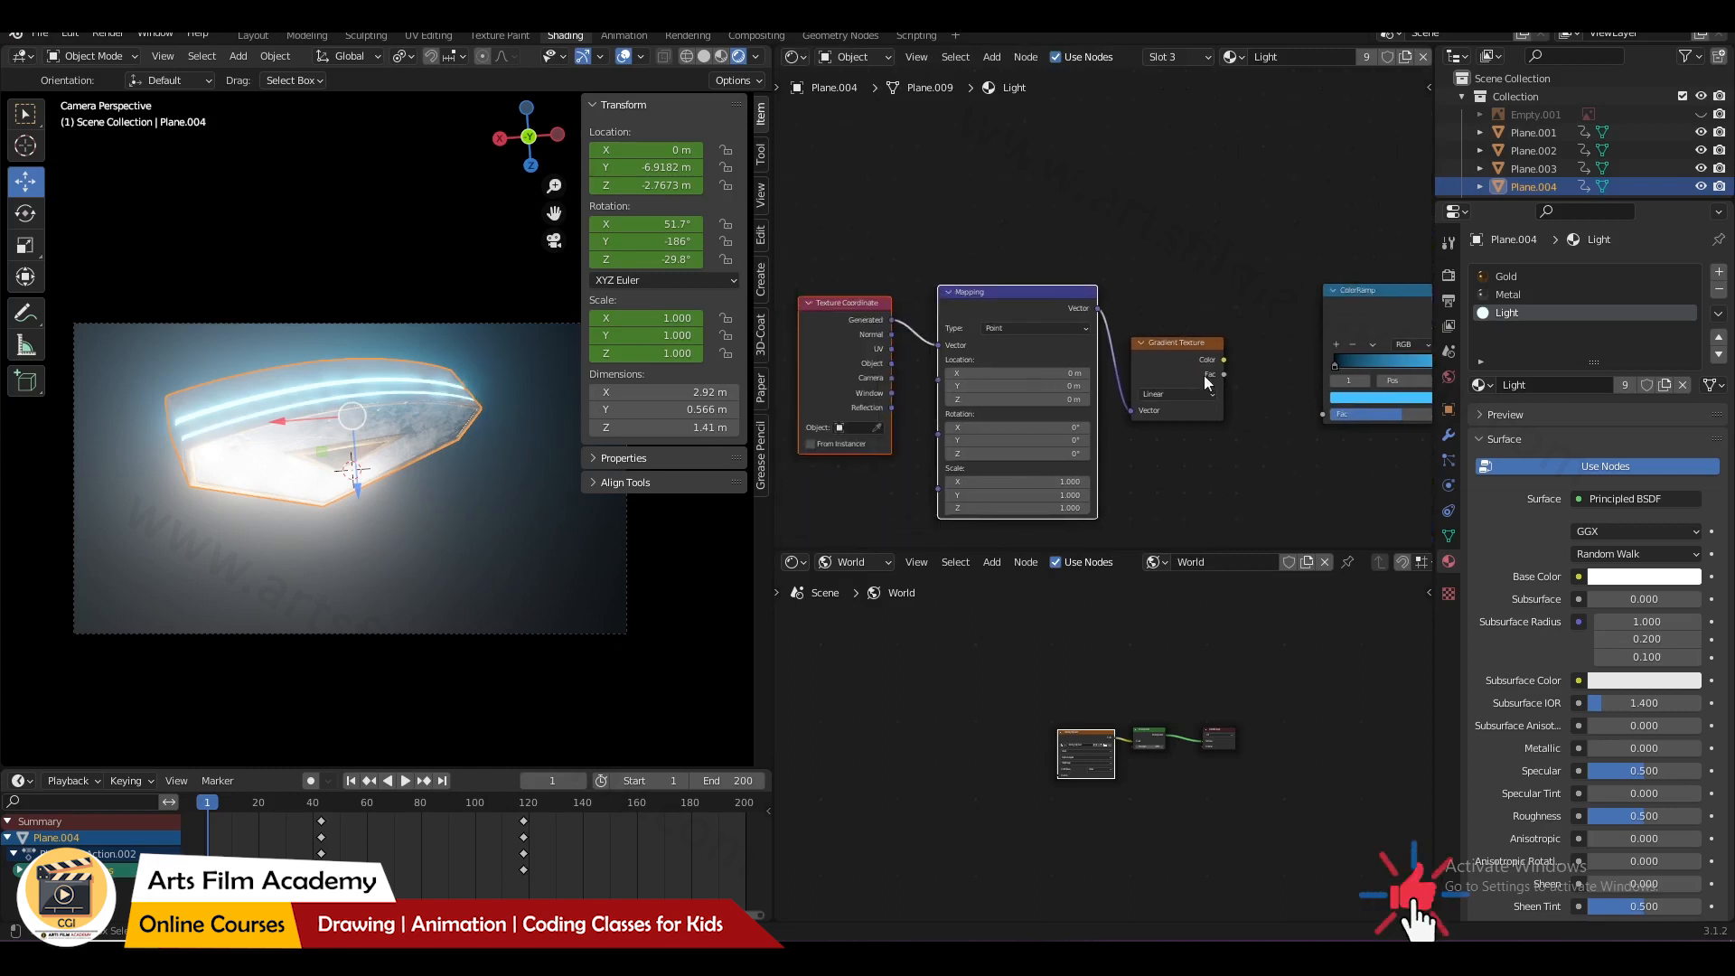
- Space out the mapping nodes, link the Gradient Texture color to the ColorRamp Fac input, and save the file
scroll(1174, 358, "down", 1)
left_click_drag(999, 304, 925, 329)
left_click(1121, 246)
middle_click_drag(1252, 376, 1227, 372)
scroll(1229, 372, "up", 1)
left_click_drag(1191, 355, 1296, 409)
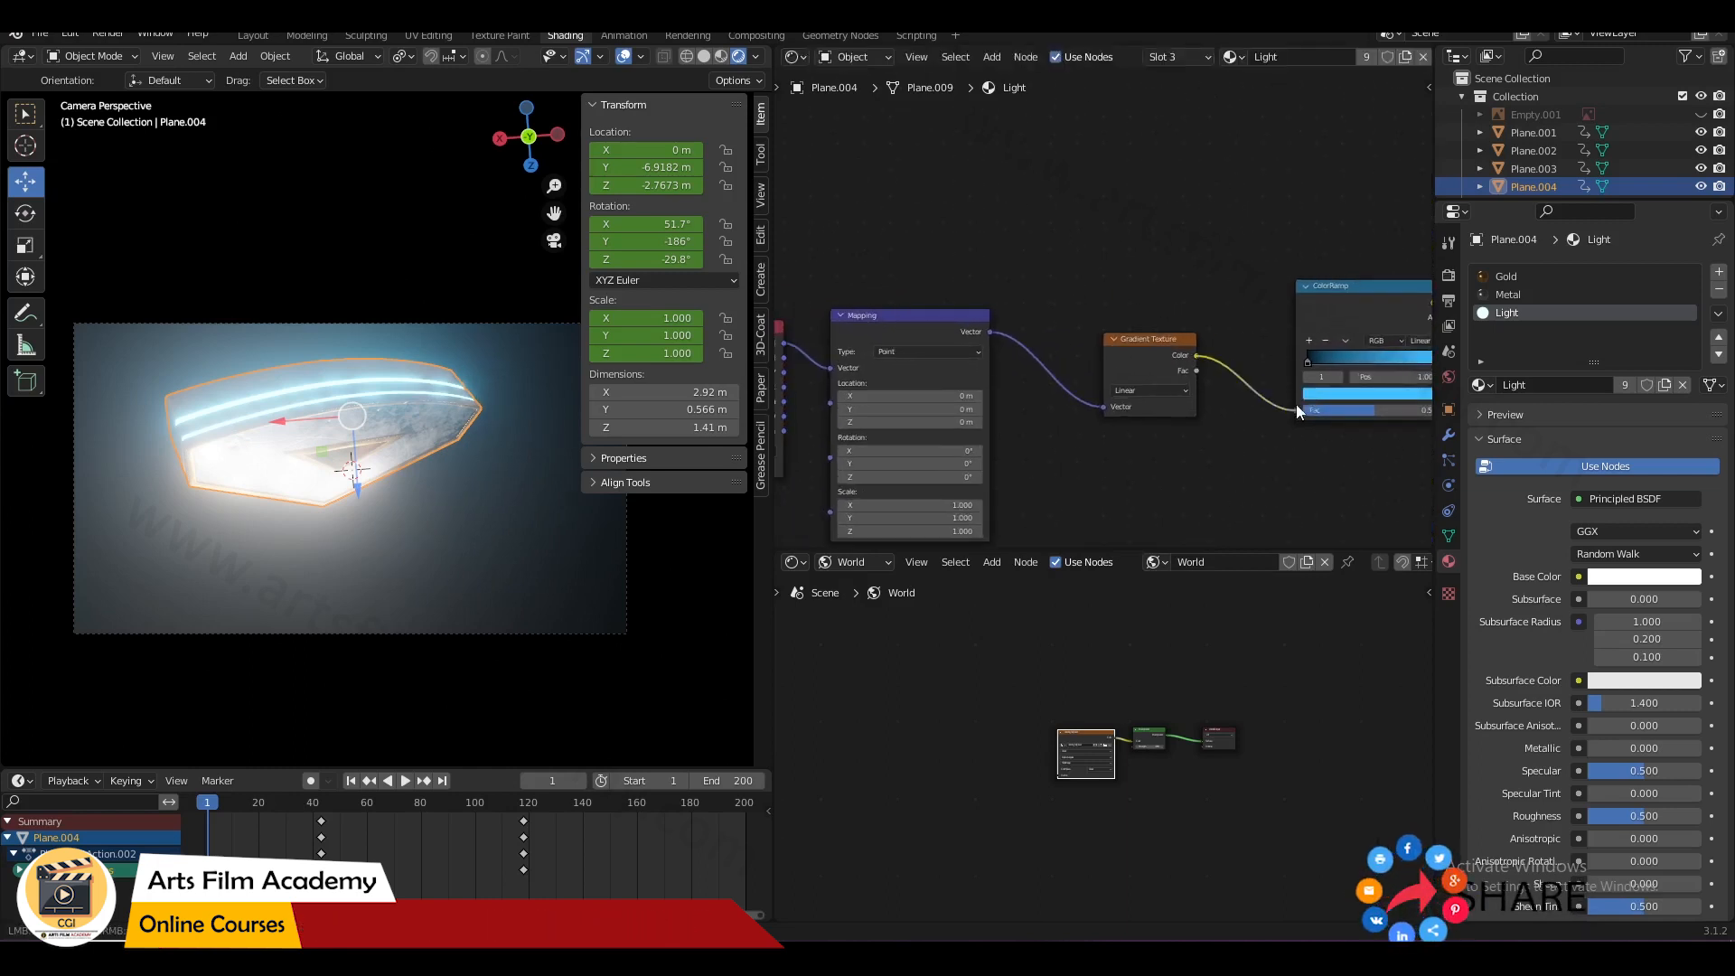
middle_click_drag(1327, 439, 1081, 391)
key("ctrl+s")
middle_click_drag(1125, 332, 1032, 406)
key("shift+a")
left_click(1020, 239)
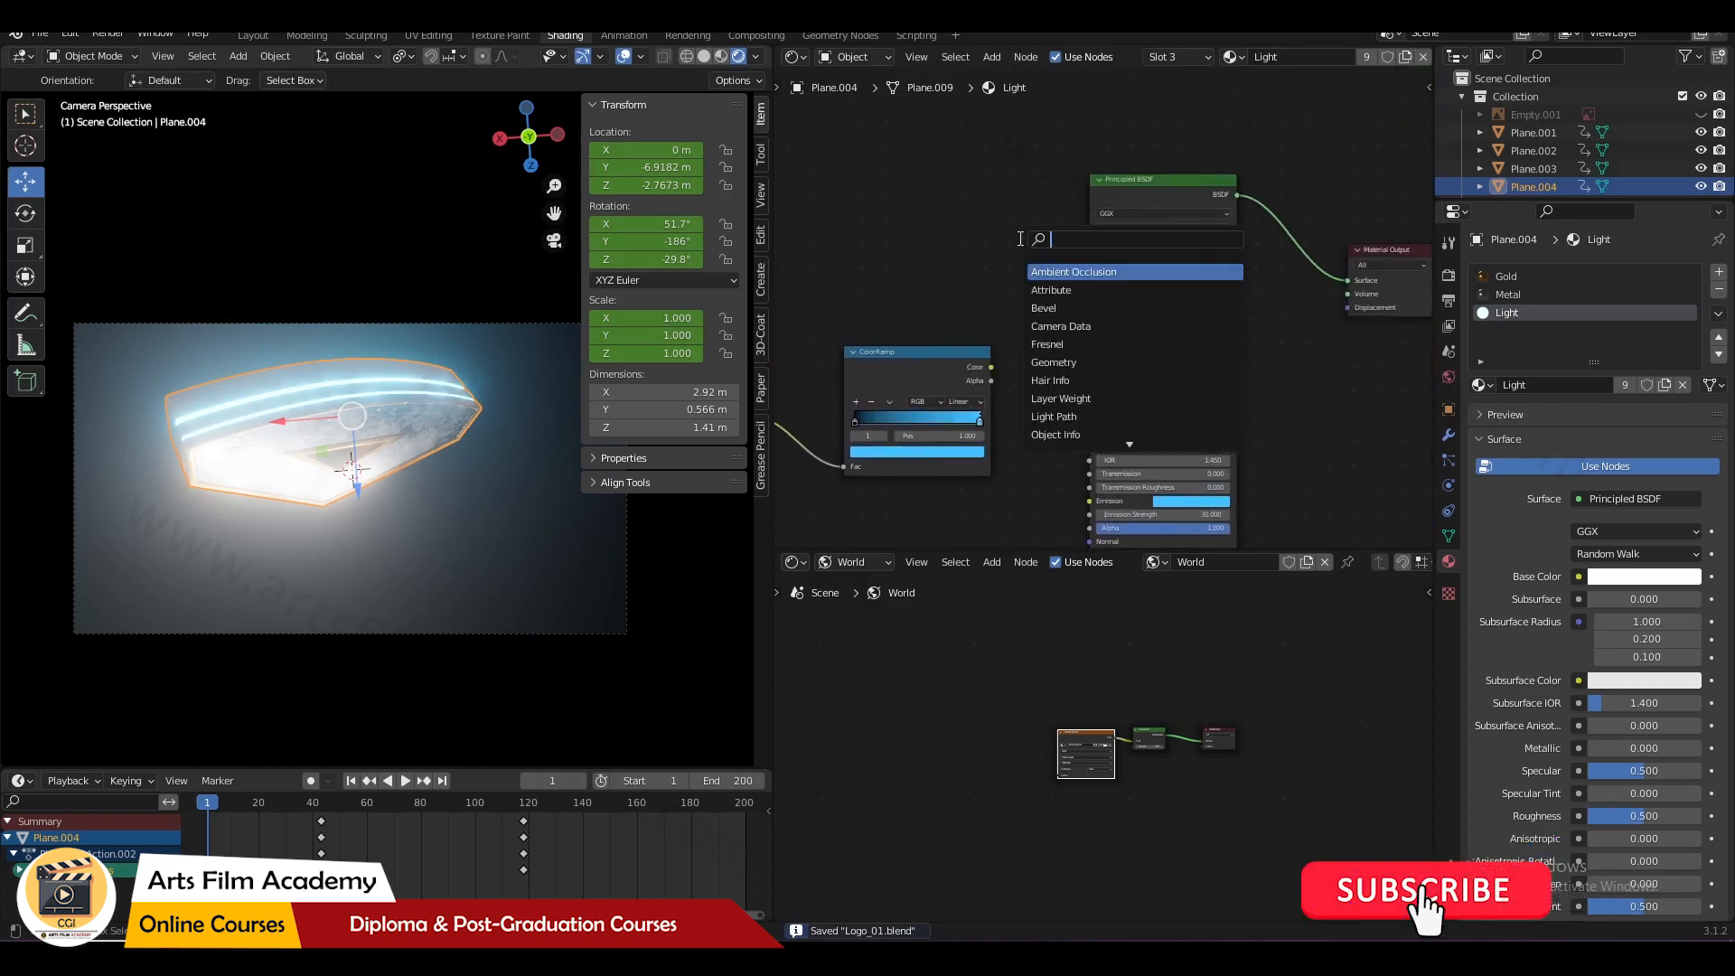
type("trans")
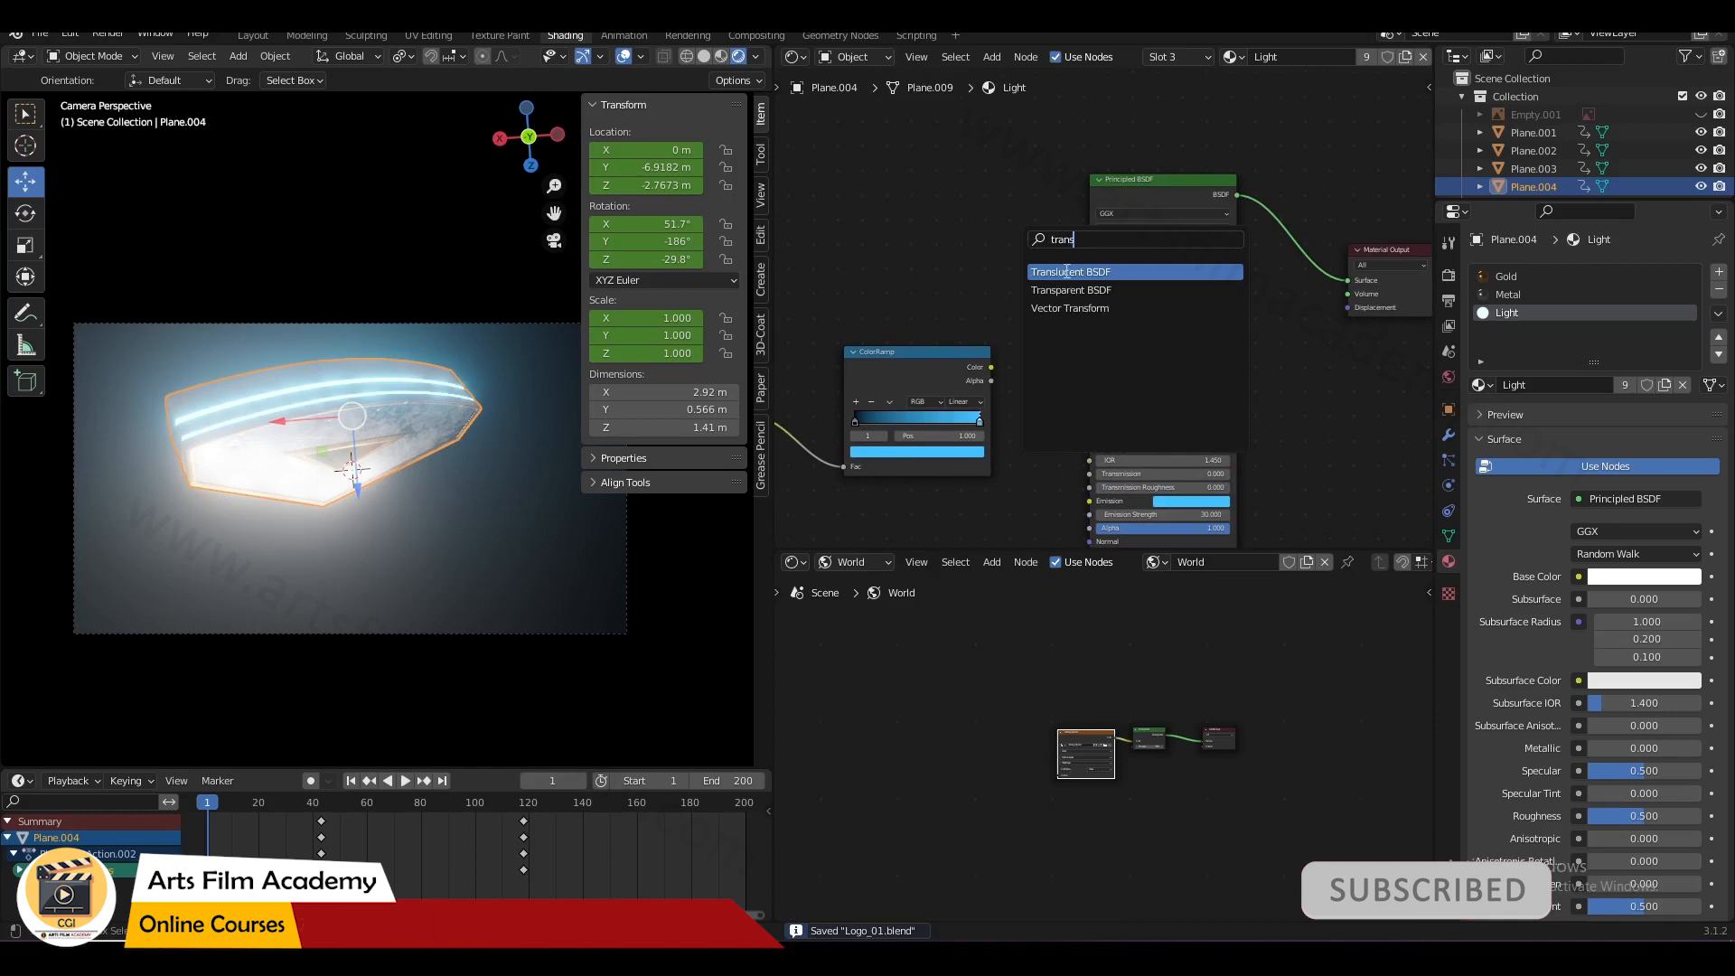
left_click(1066, 271)
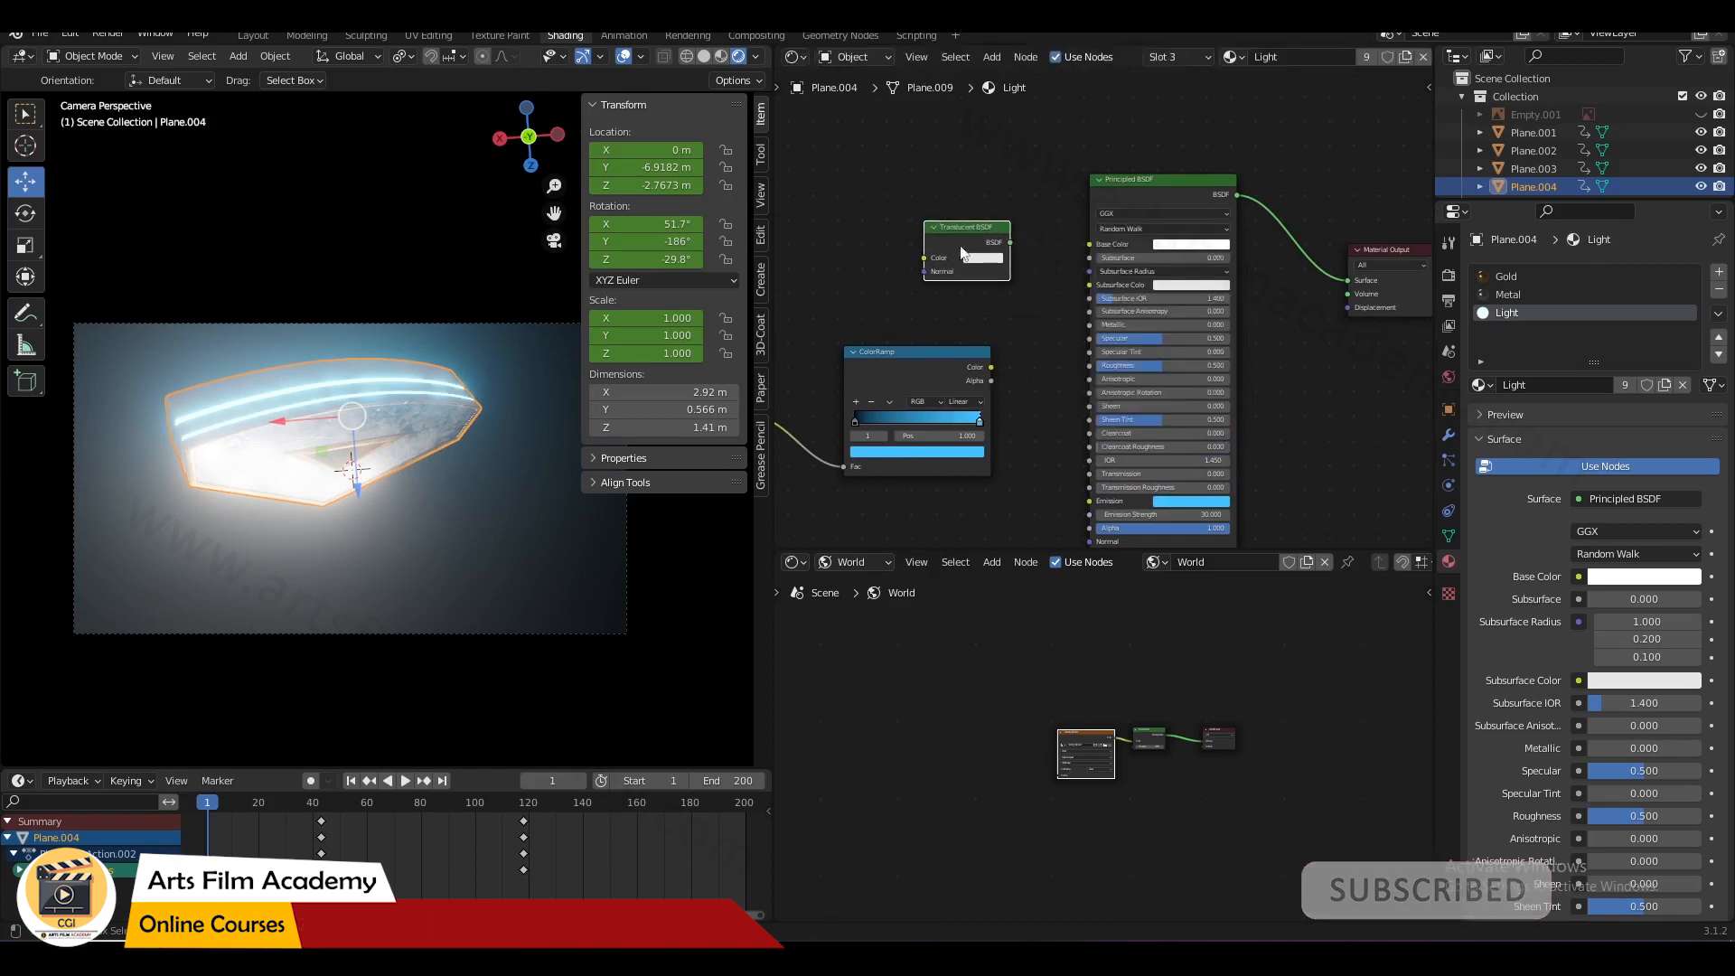
key("Escape")
- Add a Transparent BSDF node to the Light material, placed near the Principled BSDF
key("shift+a")
type("t")
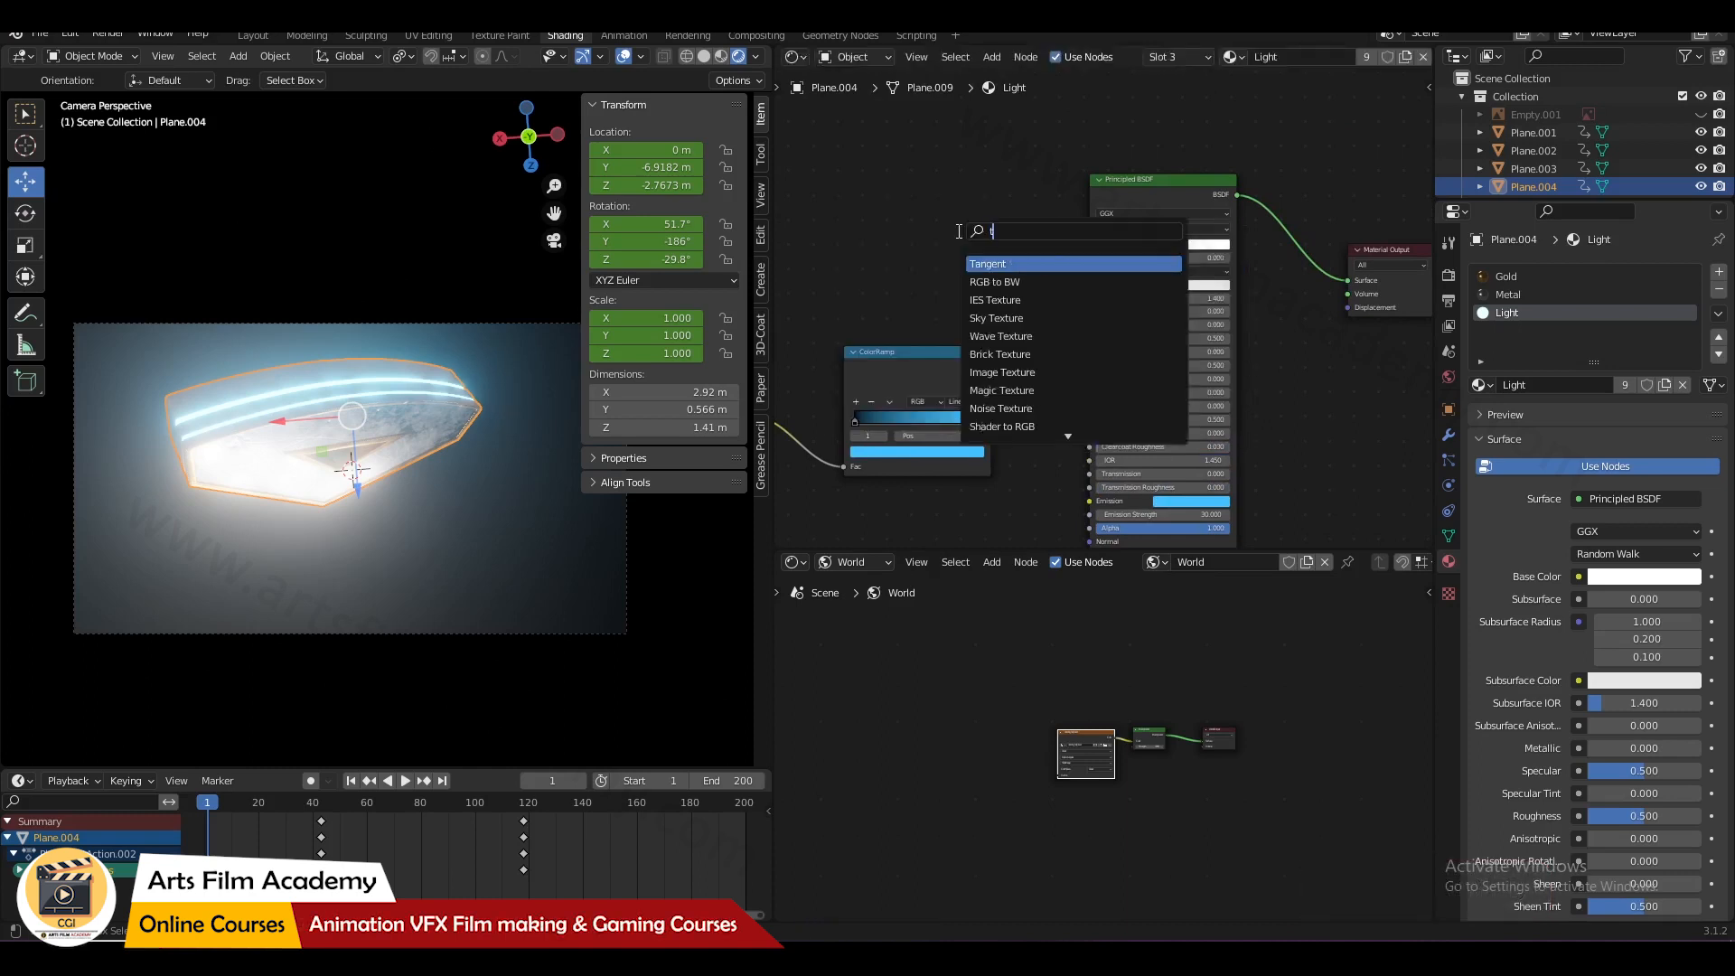
type("rans")
left_click(1009, 282)
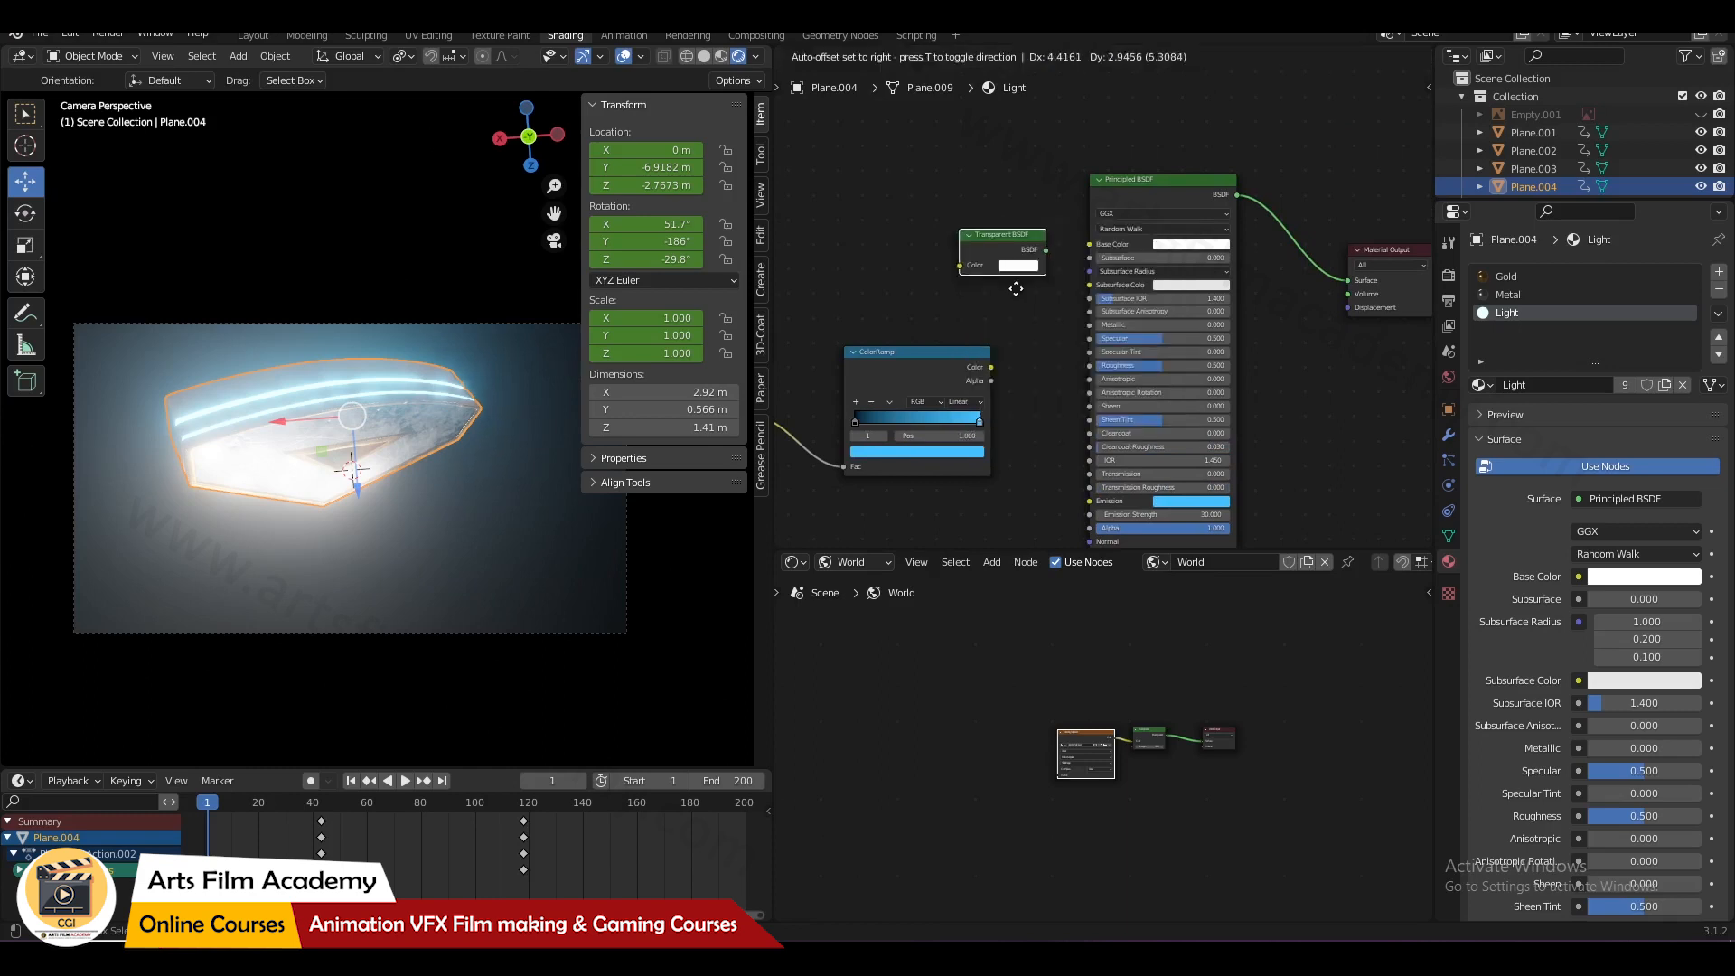
left_click(1155, 361)
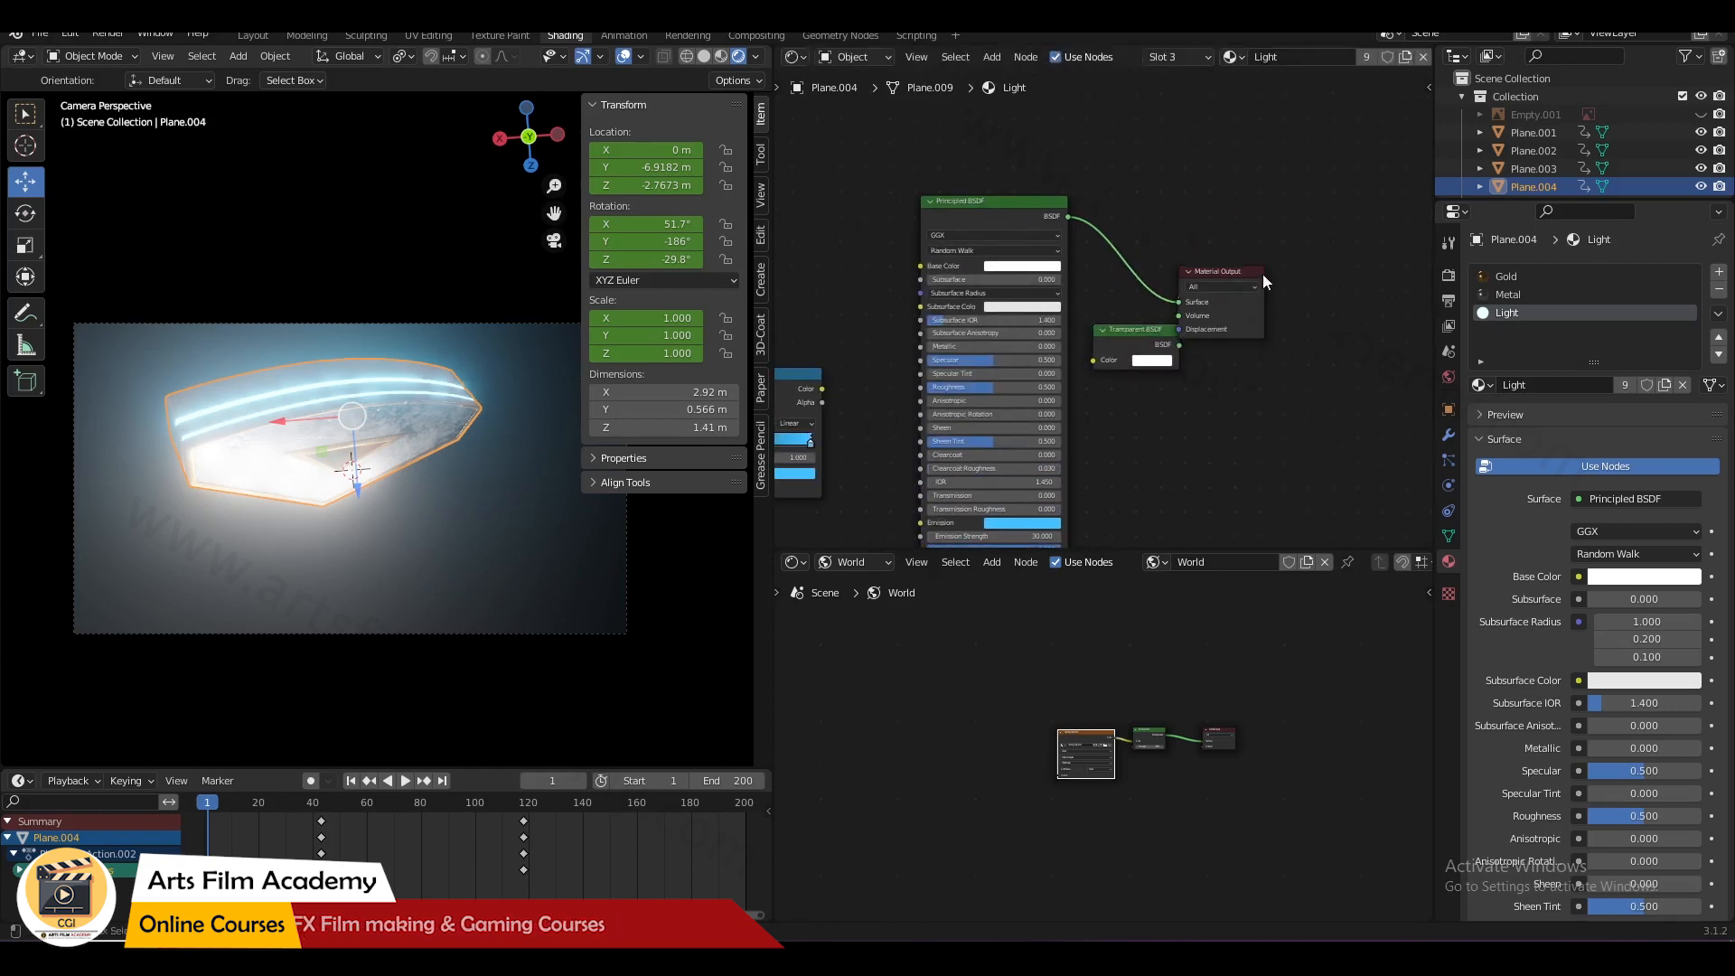
- Insert a Mix Shader between the Principled BSDF and Material Output, link the Transparent BSDF to its second shader input, and save
key("shift+a")
type("mi")
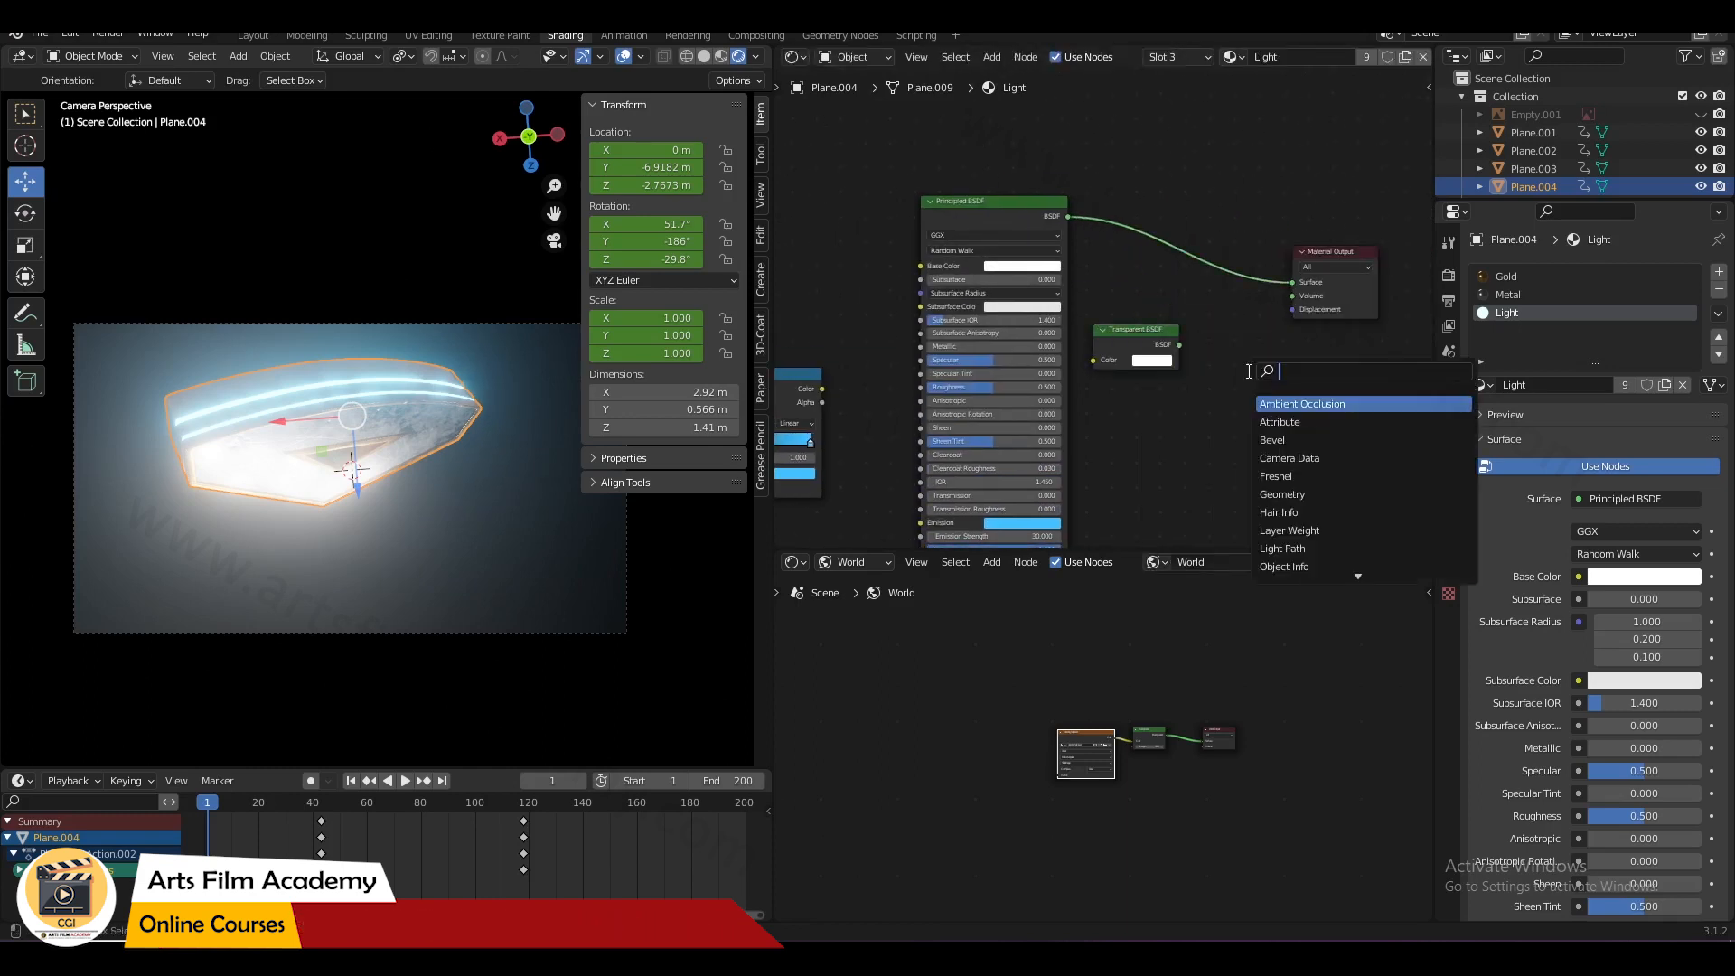
key("Down")
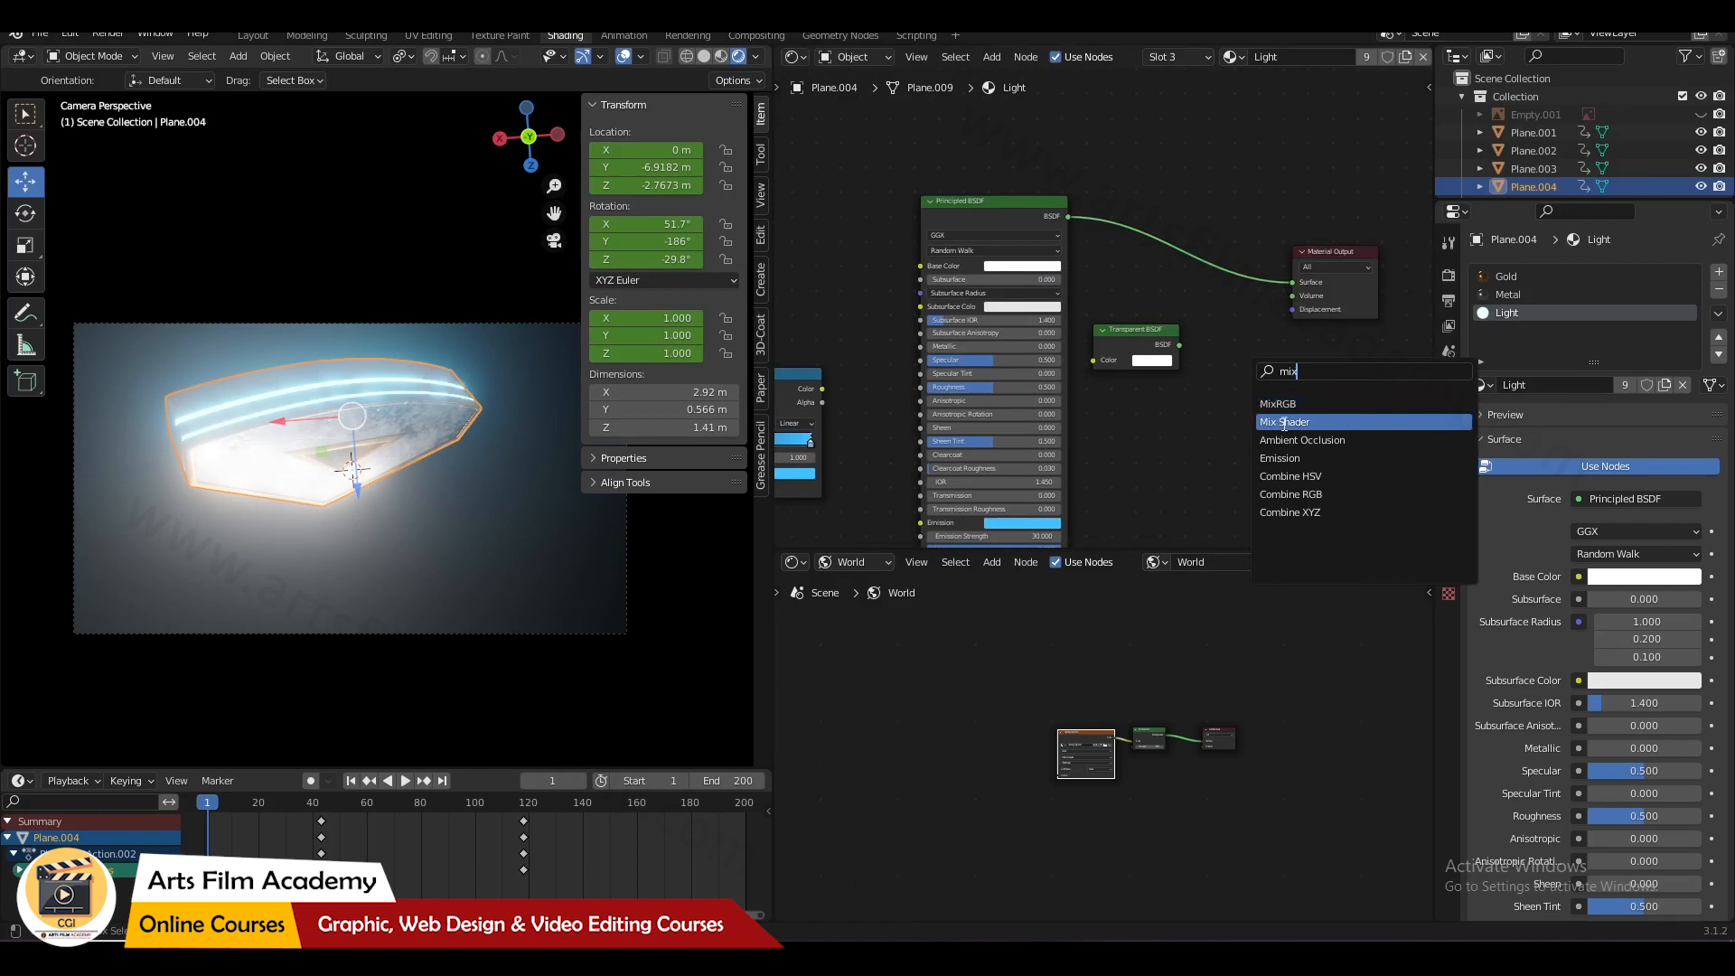
key("Return")
left_click(1214, 303)
left_click_drag(1168, 197, 1307, 273)
left_click_drag(1216, 225, 1312, 203)
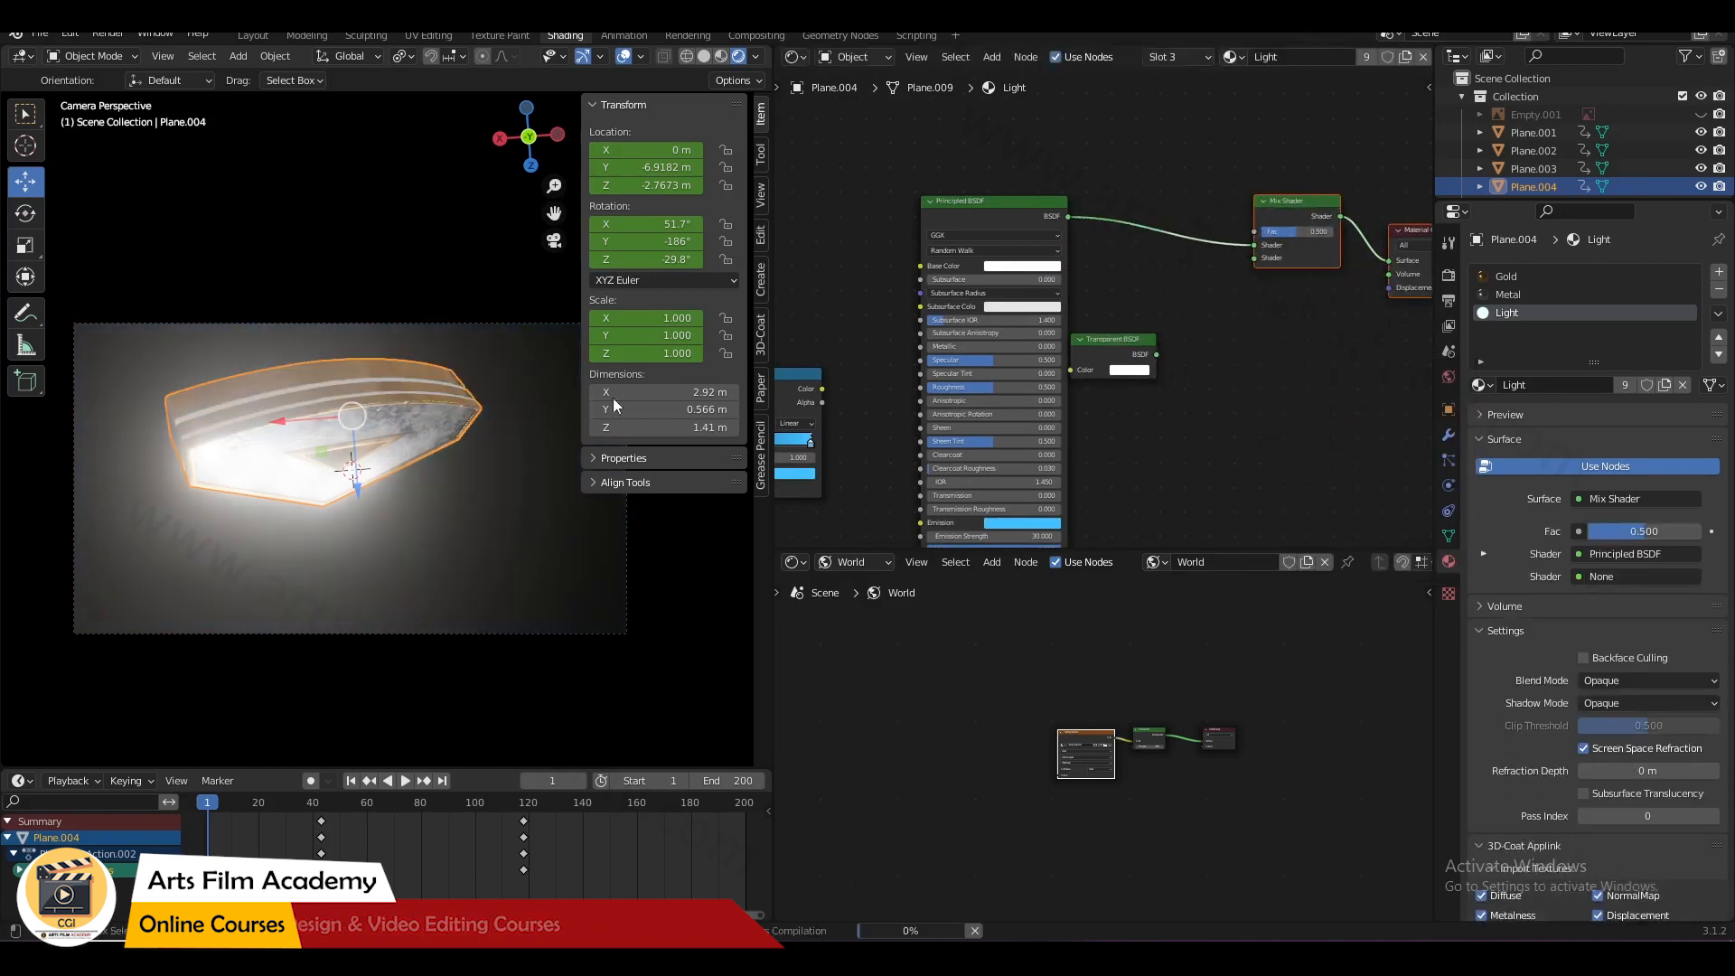
left_click_drag(1252, 285, 1254, 259)
middle_click_drag(1254, 259, 1303, 272)
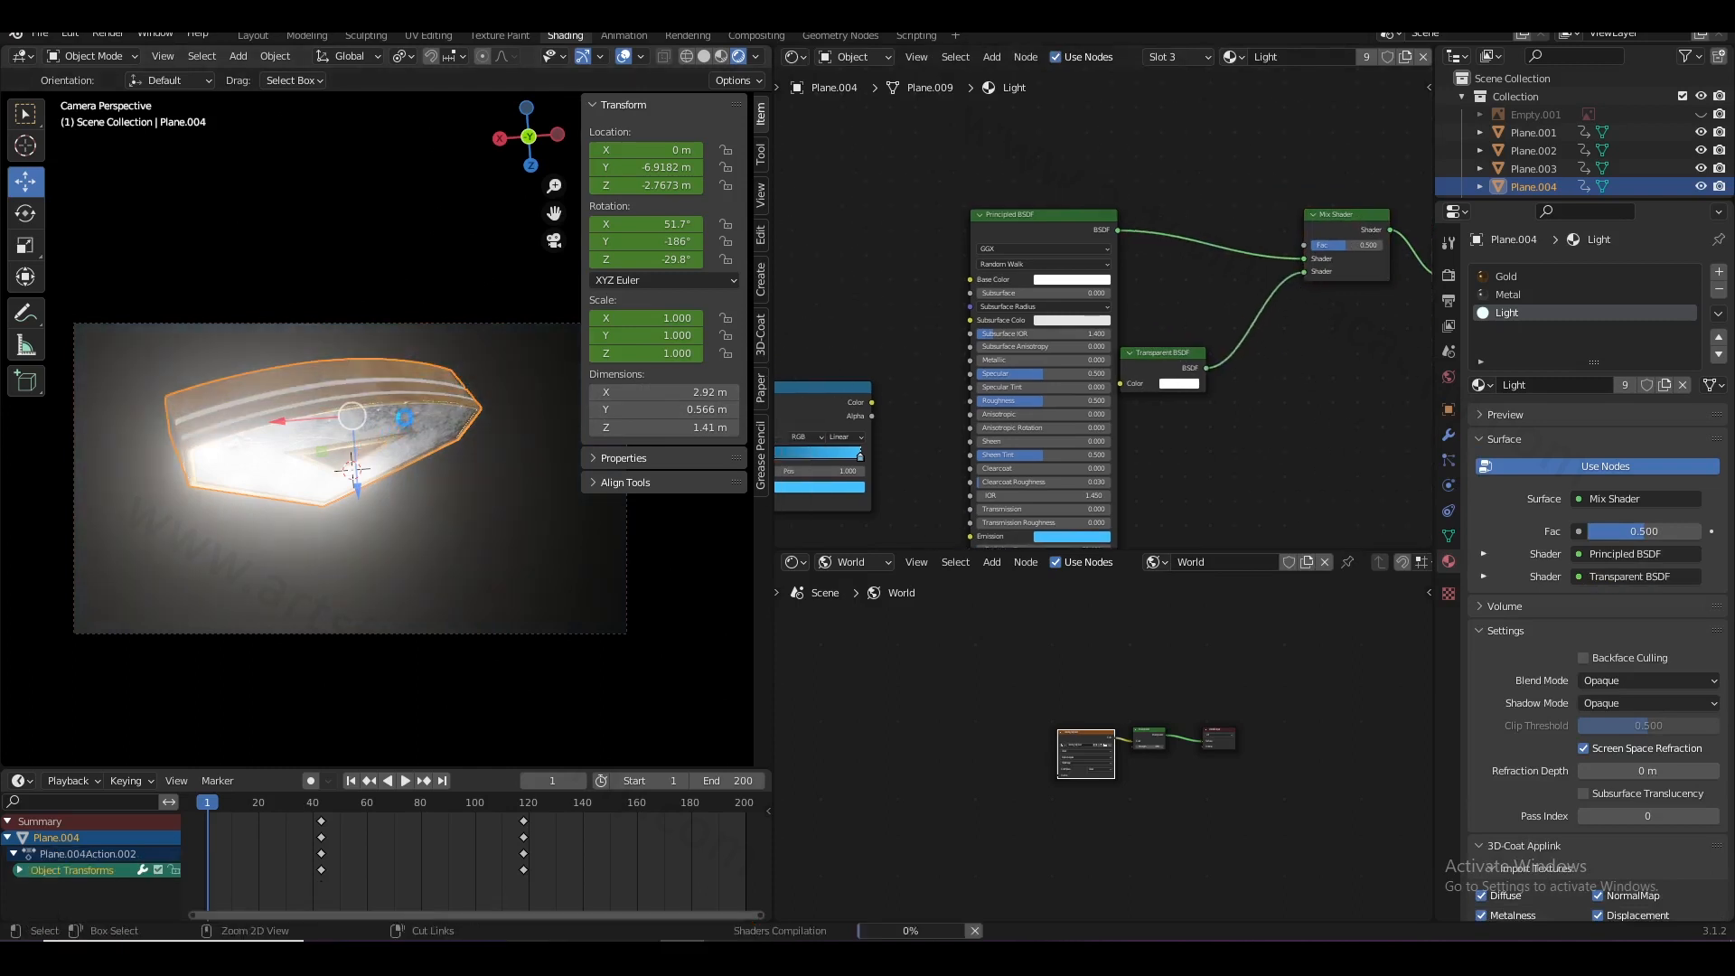
key("ctrl+s")
- Set the base color of the Light material's Principled BSDF to black
middle_click_drag(441, 414, 497, 424)
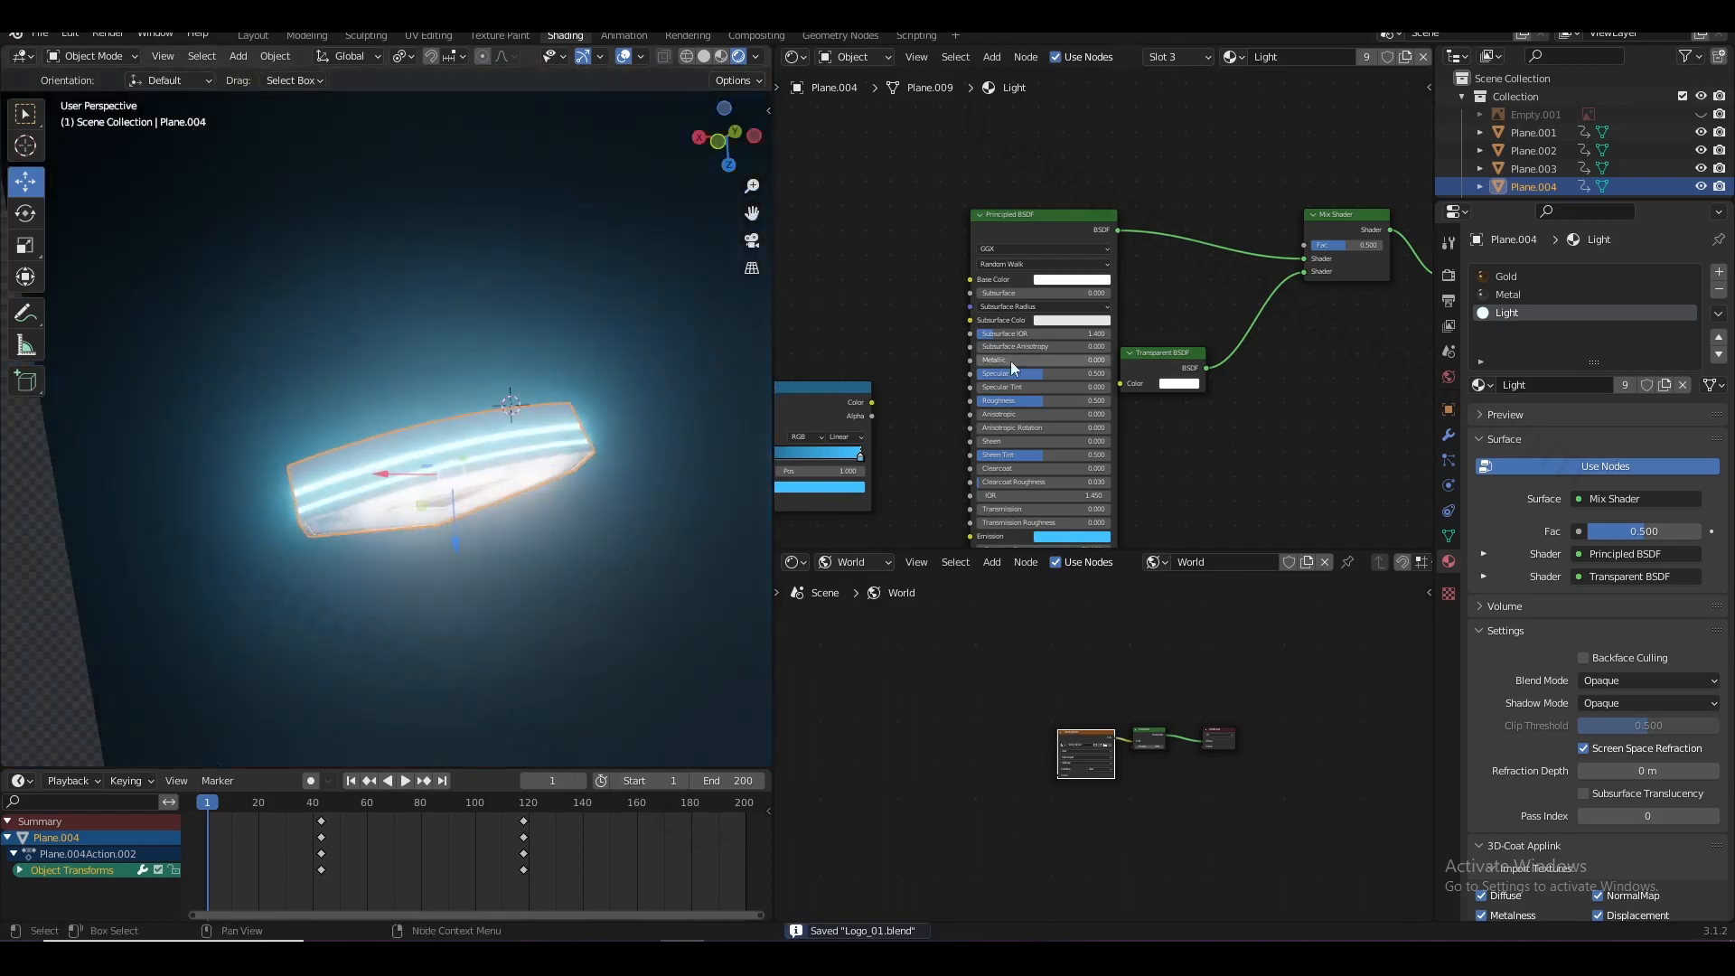
scroll(1008, 362, "down", 2)
middle_click_drag(1008, 361, 1035, 305)
left_click(1083, 231)
scroll(1083, 235, "down", 20)
middle_click_drag(1204, 393, 1163, 373)
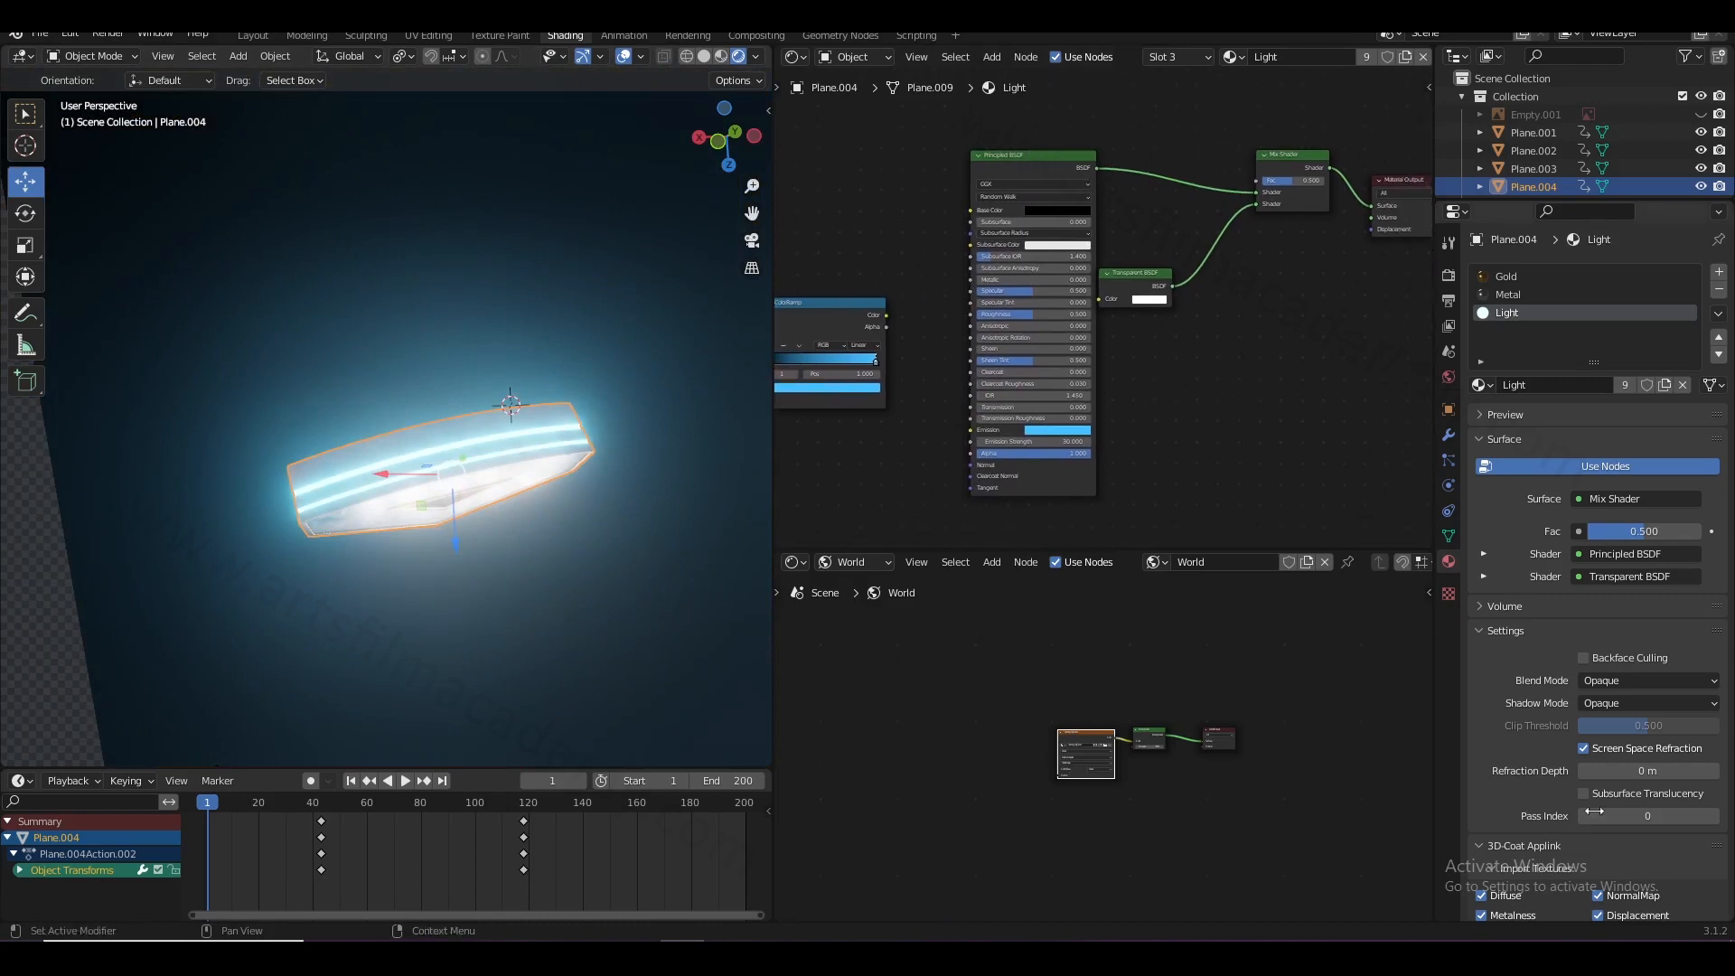
- Set the Light material's blend mode to Alpha Blend and inspect the piece from several angles
left_click(1620, 679)
left_click(1631, 761)
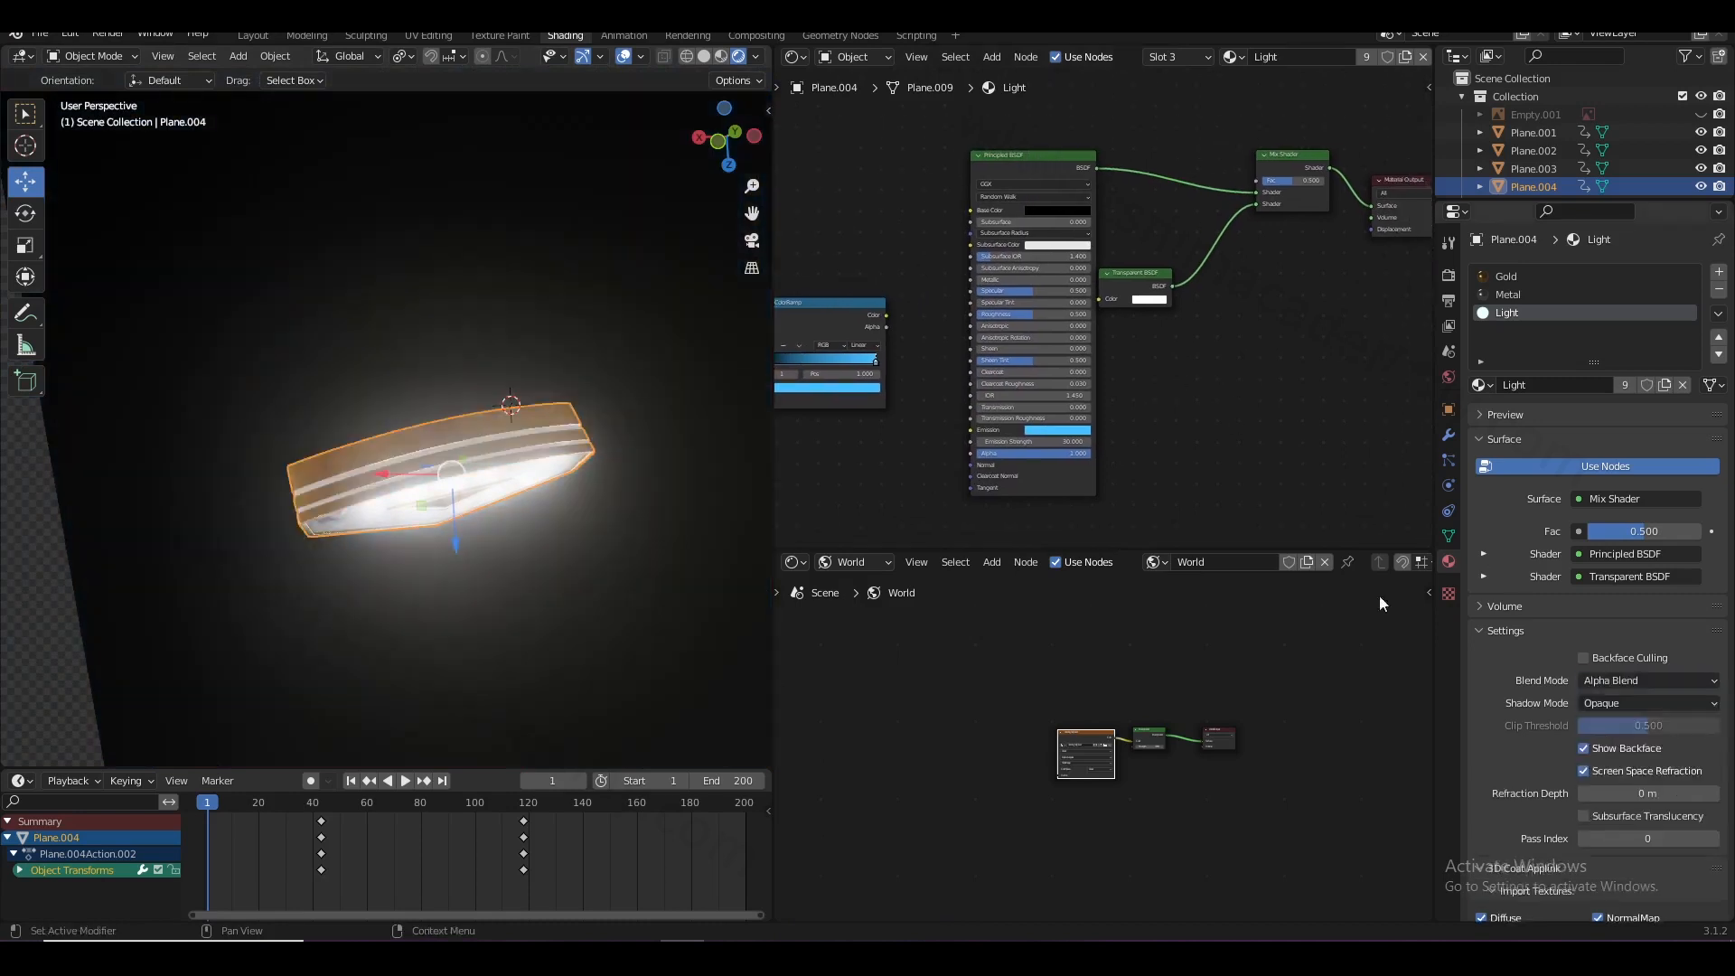
scroll(578, 444, "up", 5)
middle_click_drag(576, 443, 549, 421)
scroll(546, 424, "down", 3)
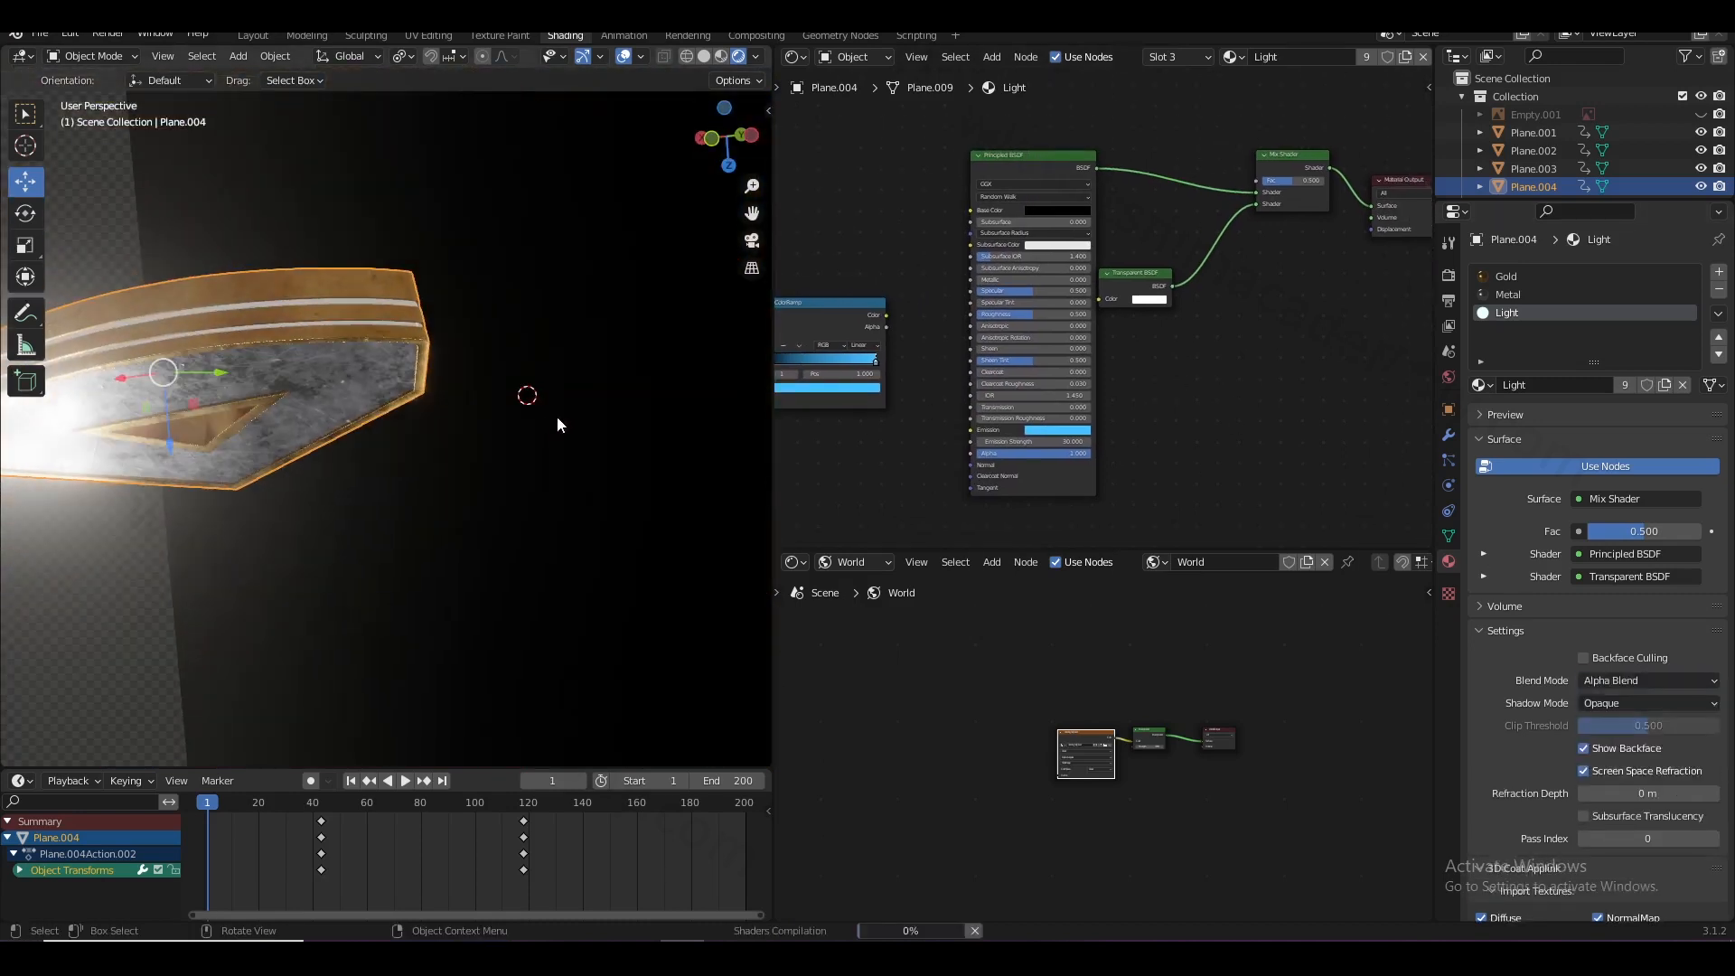
middle_click_drag(409, 327, 483, 395)
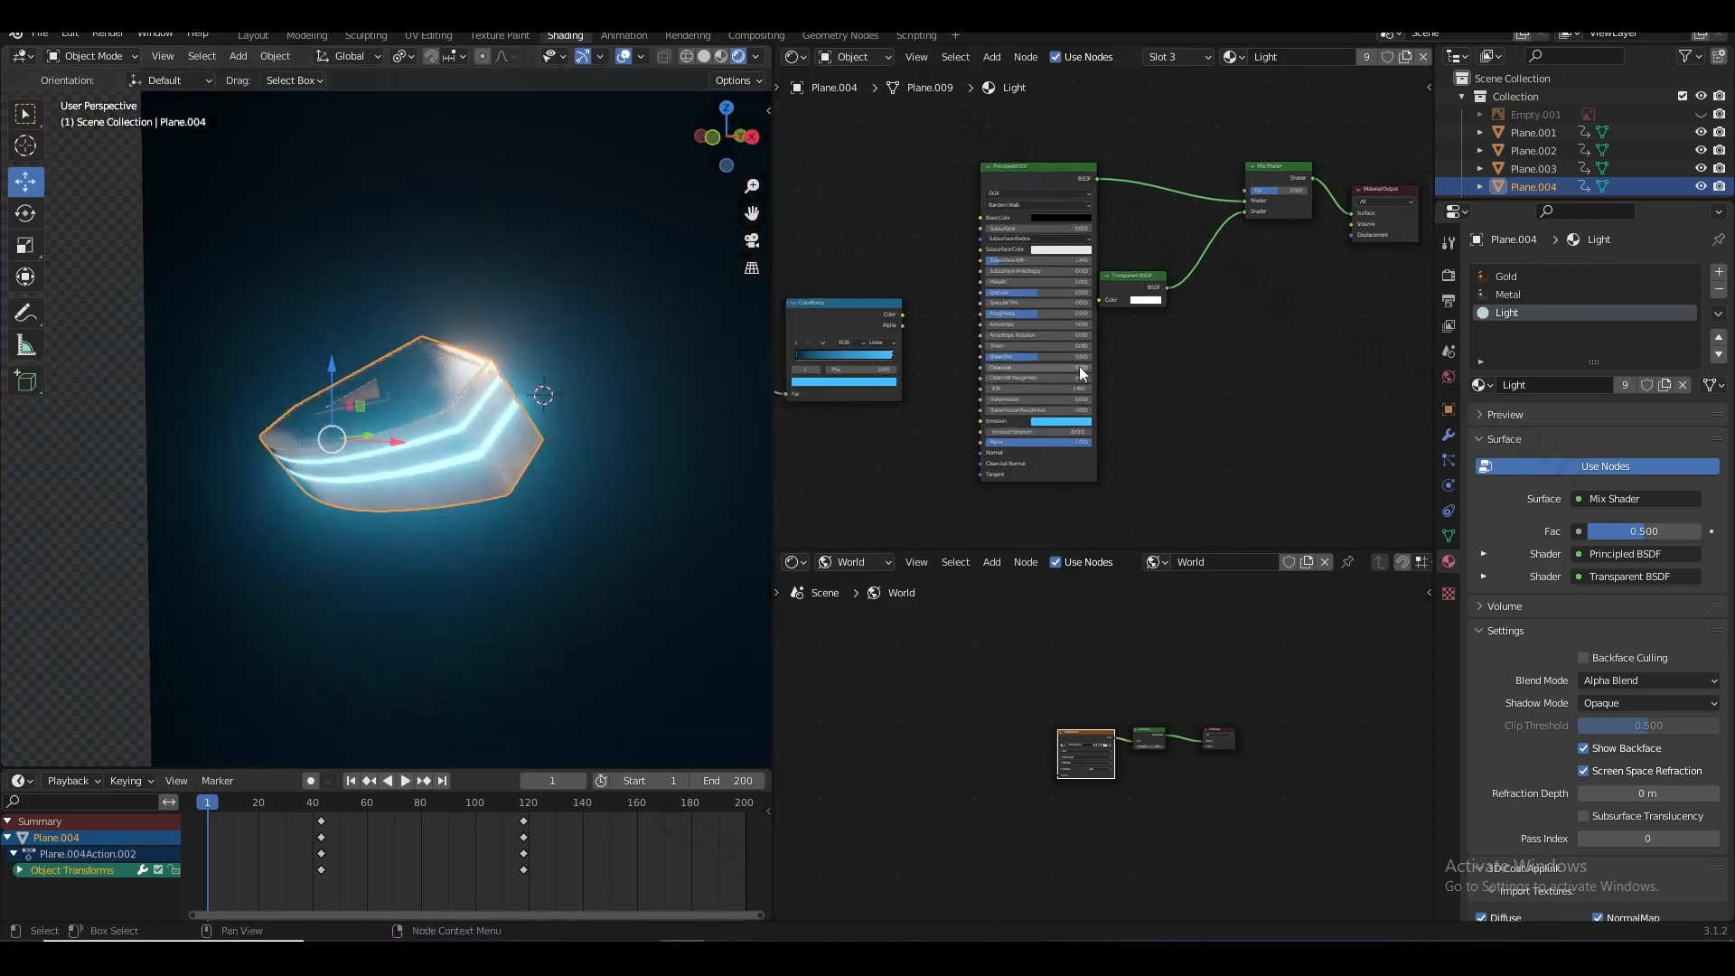
- Link the ColorRamp color output to the Emission input of the Light material's Principled BSDF
middle_click_drag(1070, 359, 1177, 365)
left_click_drag(975, 312, 1067, 425)
middle_click_drag(984, 415, 1114, 378)
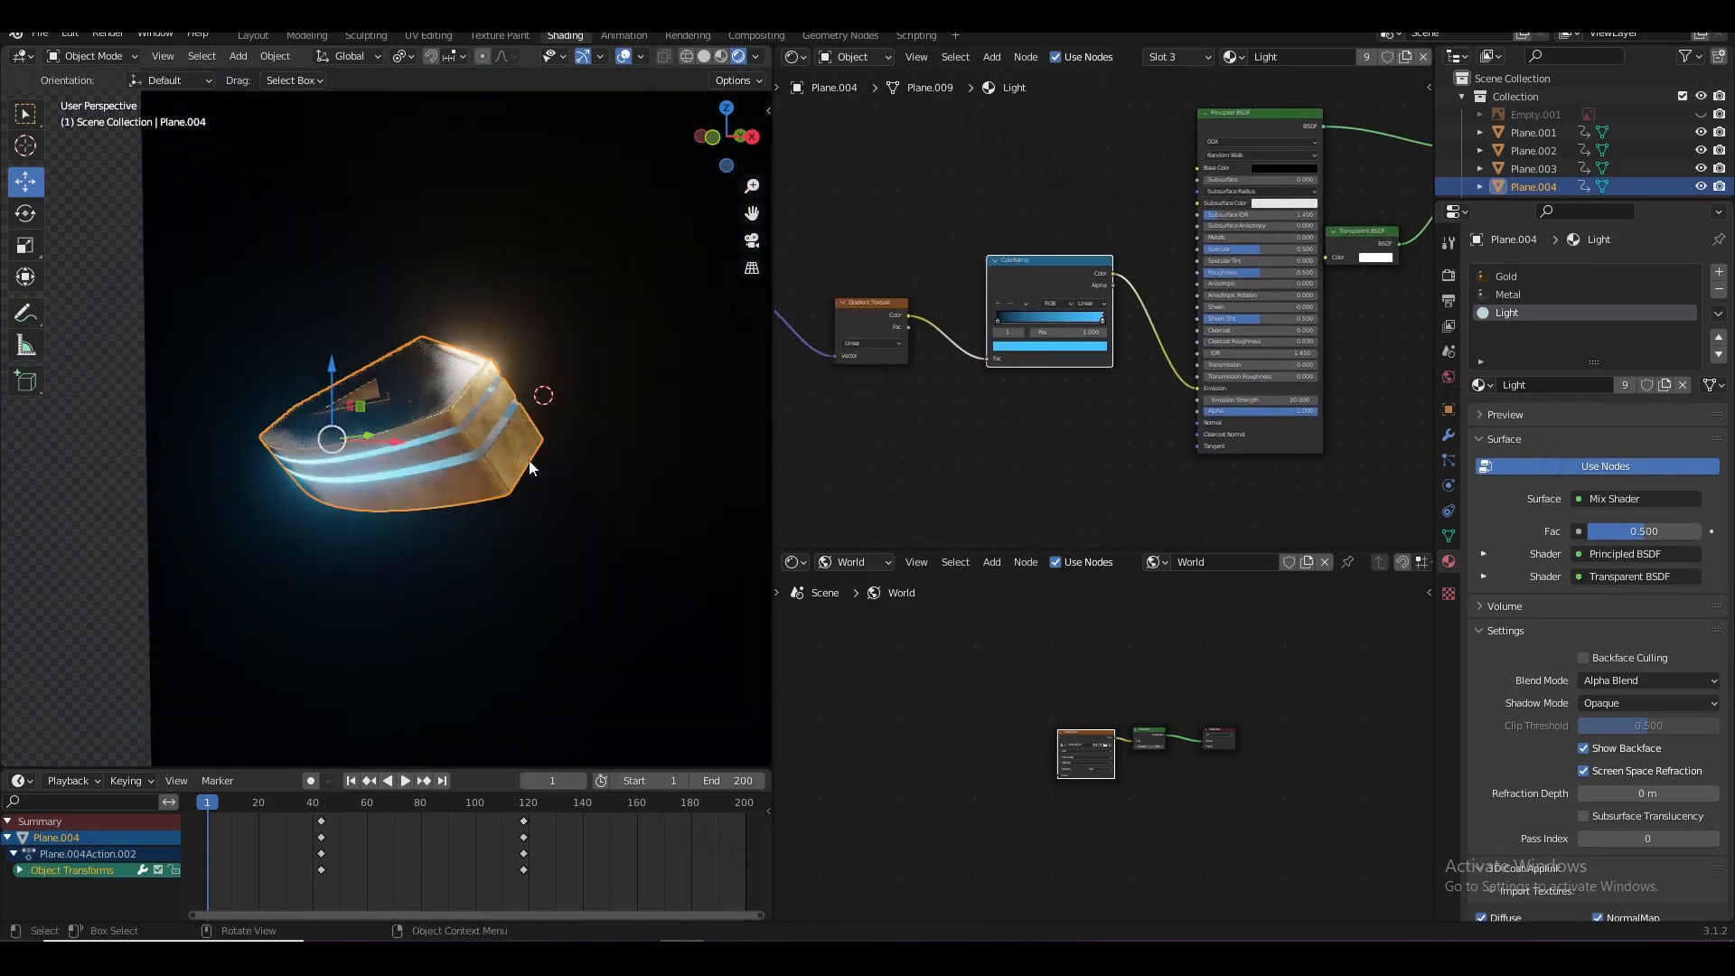
middle_click_drag(528, 452, 615, 414)
- Rearrange the nodes feeding the ColorRamp to space out the Light material's gradient setup
middle_click_drag(933, 337, 1140, 372)
scroll(1001, 334, "down", 2)
scroll(1001, 334, "down", 1)
left_click_drag(939, 245, 826, 363)
left_click_drag(911, 313, 852, 340)
left_click_drag(912, 347, 948, 342)
scroll(950, 343, "up", 7)
middle_click_drag(968, 435, 1054, 424)
- Try shifting the light gradient with the Mapping node's X location and reset it to 0 m
mouse_move(1007, 342)
left_mouse_down()
mouse_move(975, 345)
mouse_move(1014, 354)
left_mouse_up()
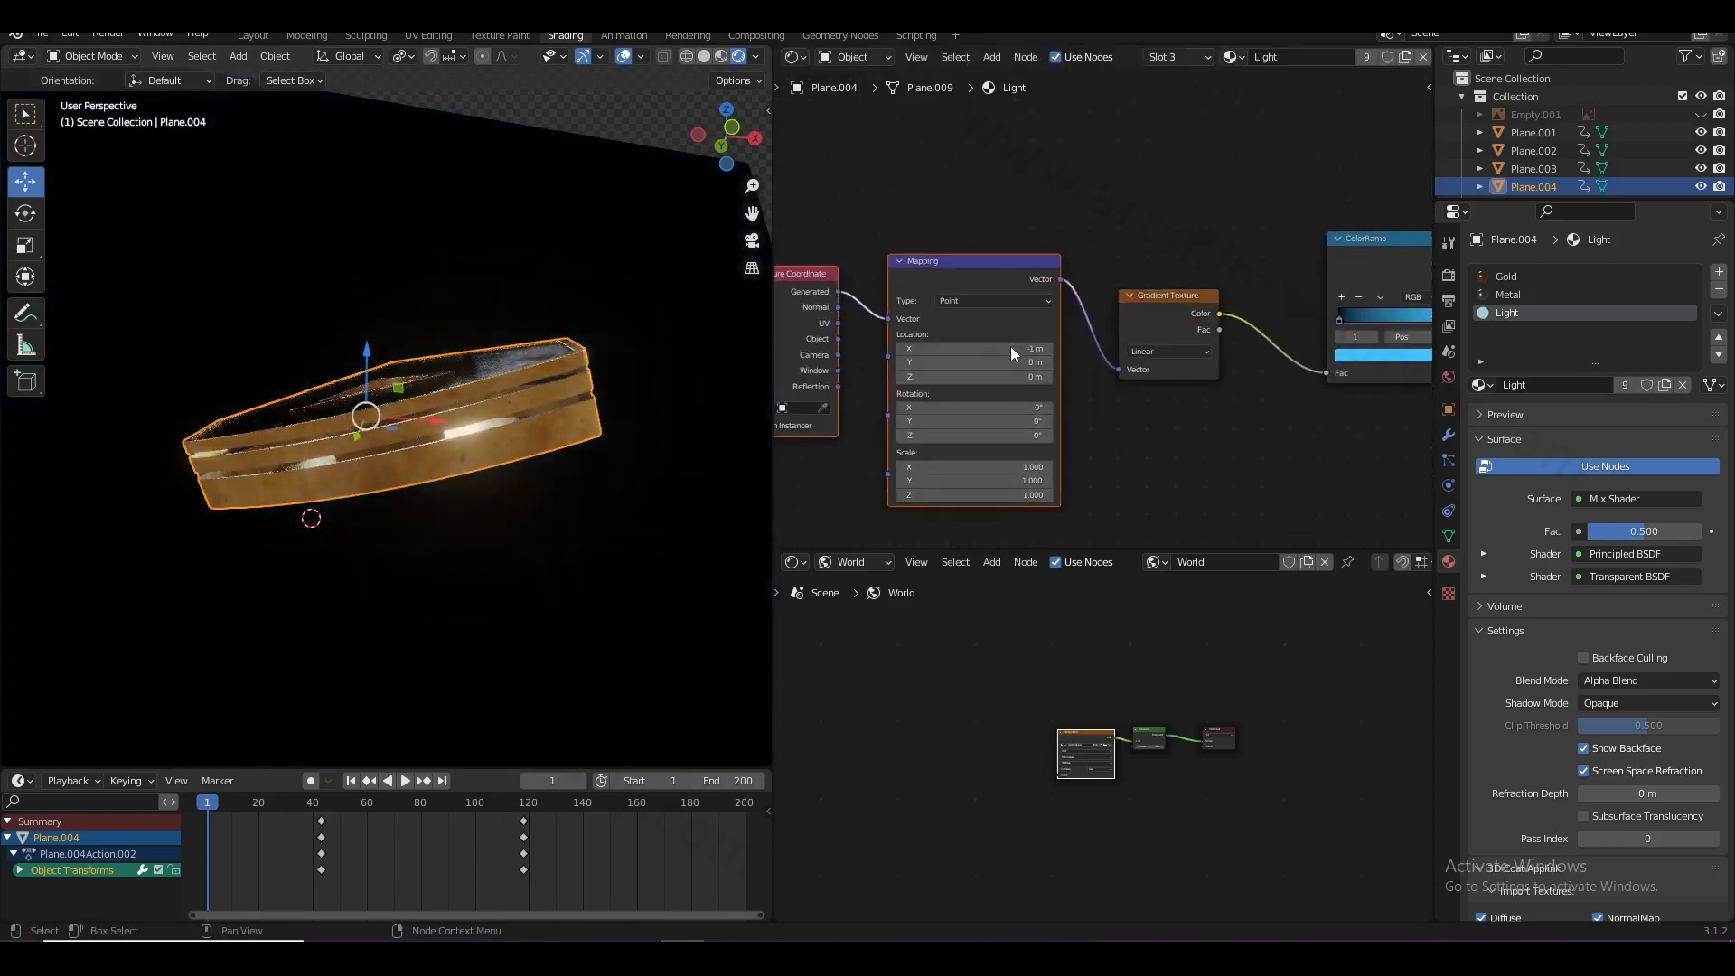
key("KP_0")
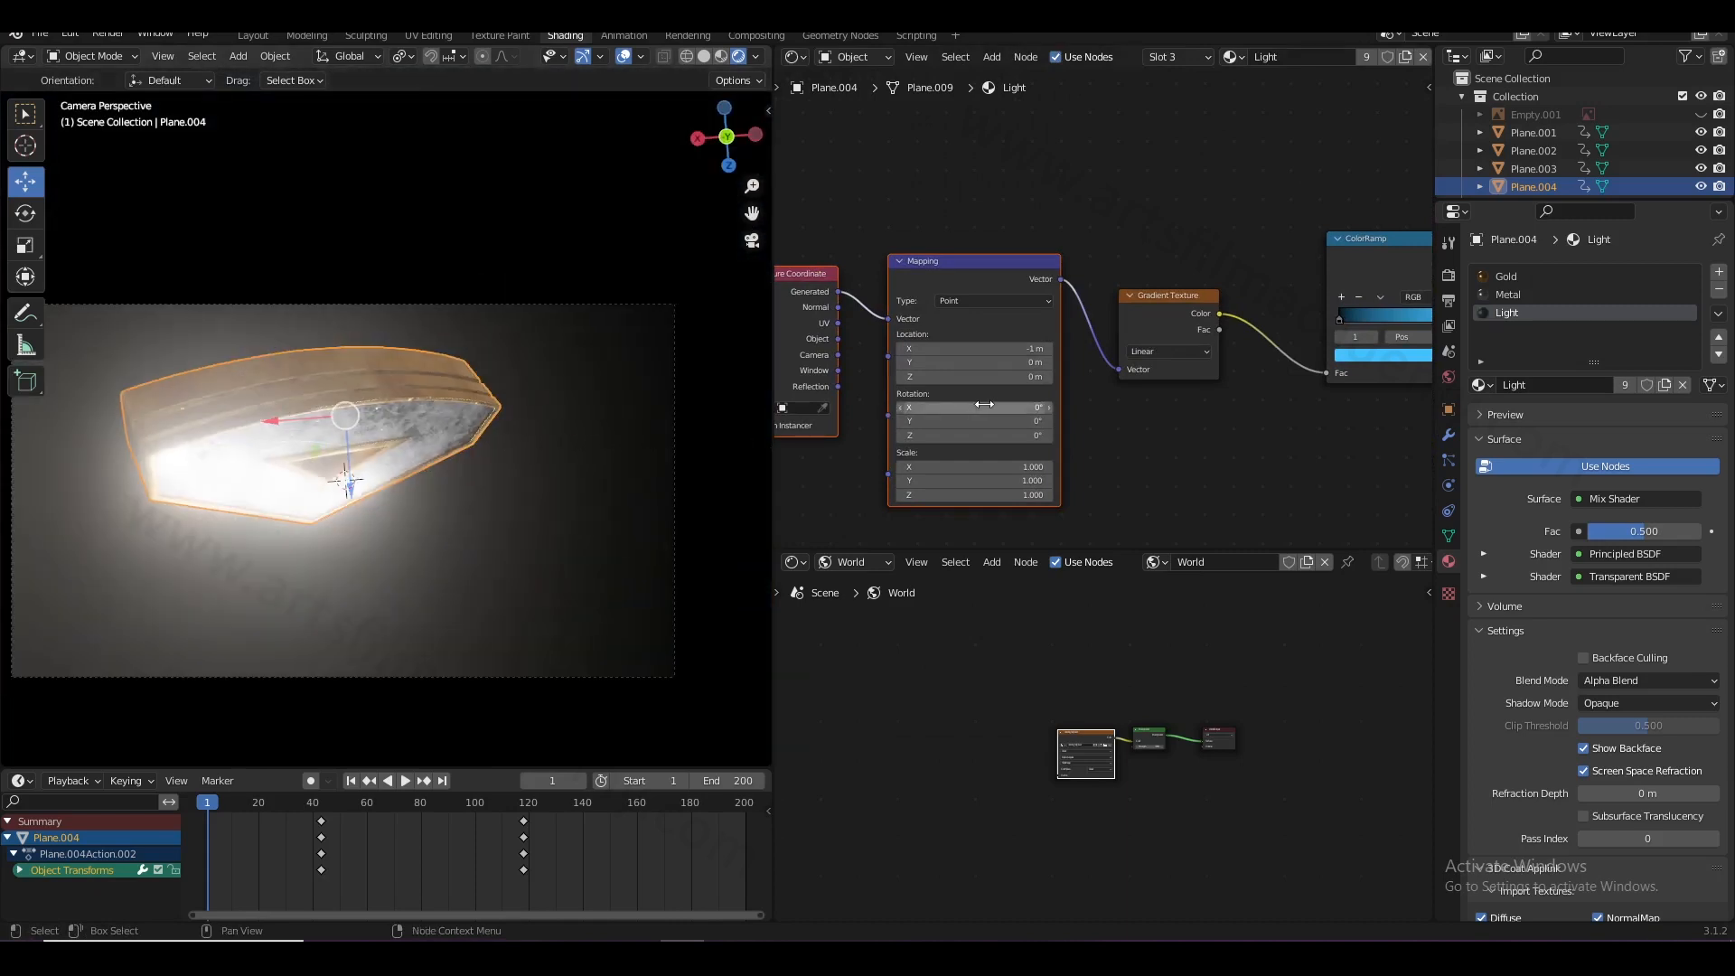
left_click_drag(973, 349, 1005, 349)
scroll(506, 436, "down", 4)
scroll(614, 447, "up", 4)
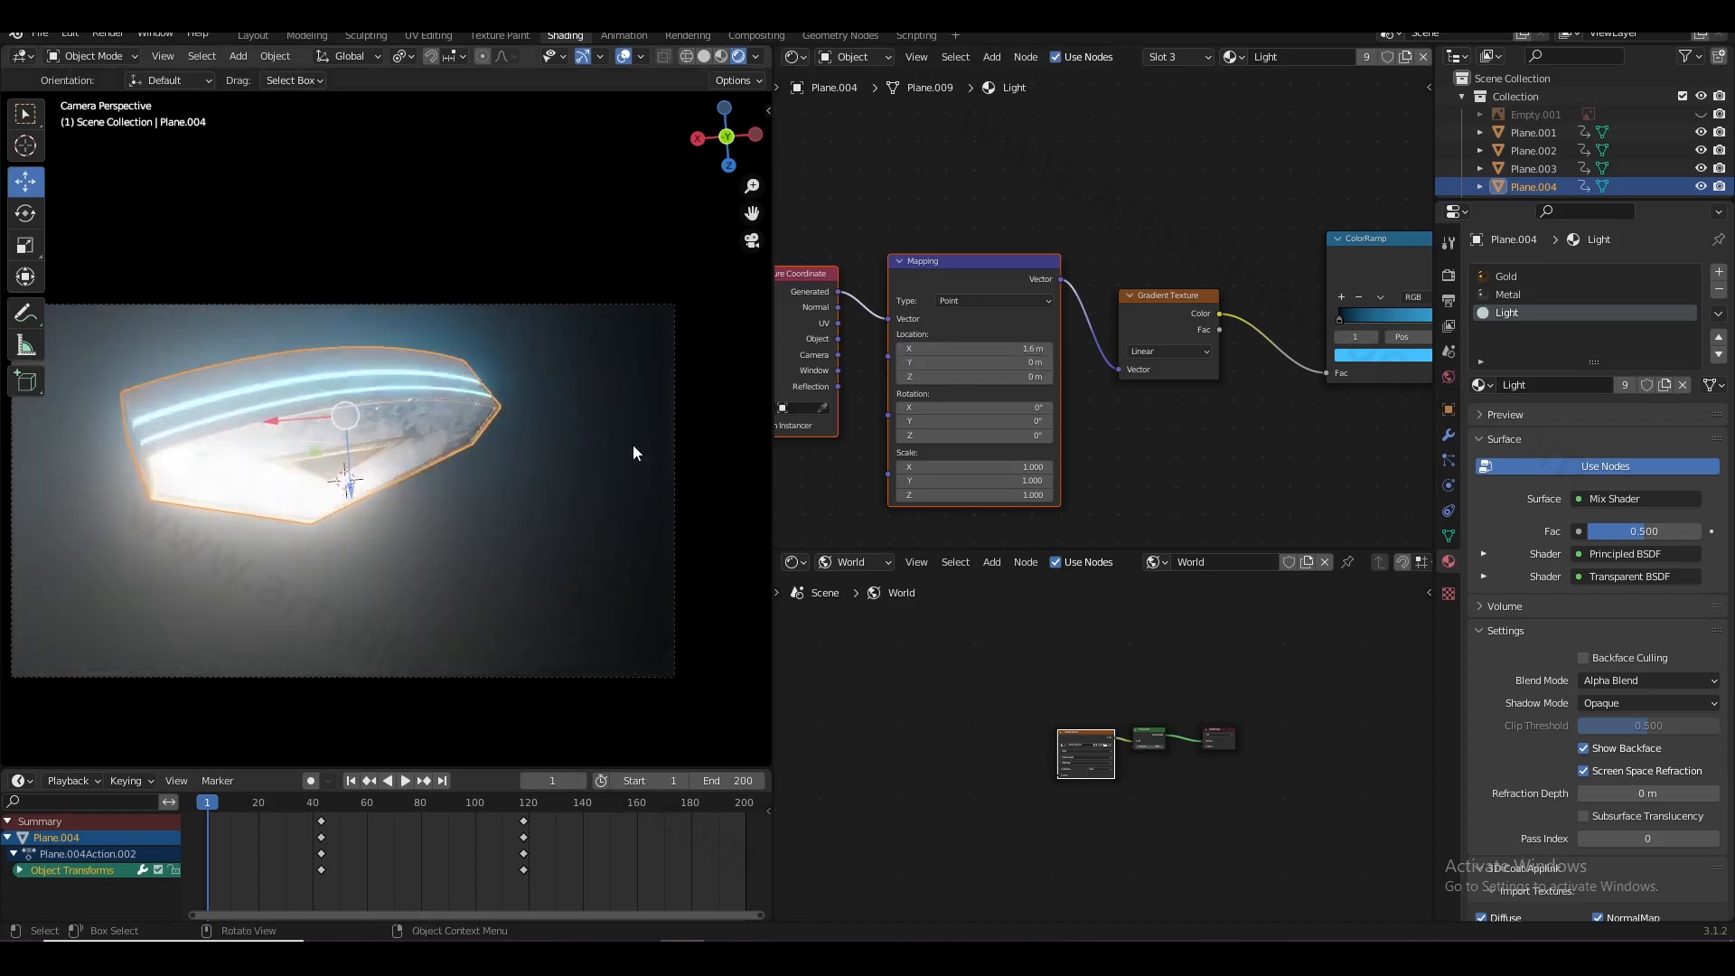
key("Return")
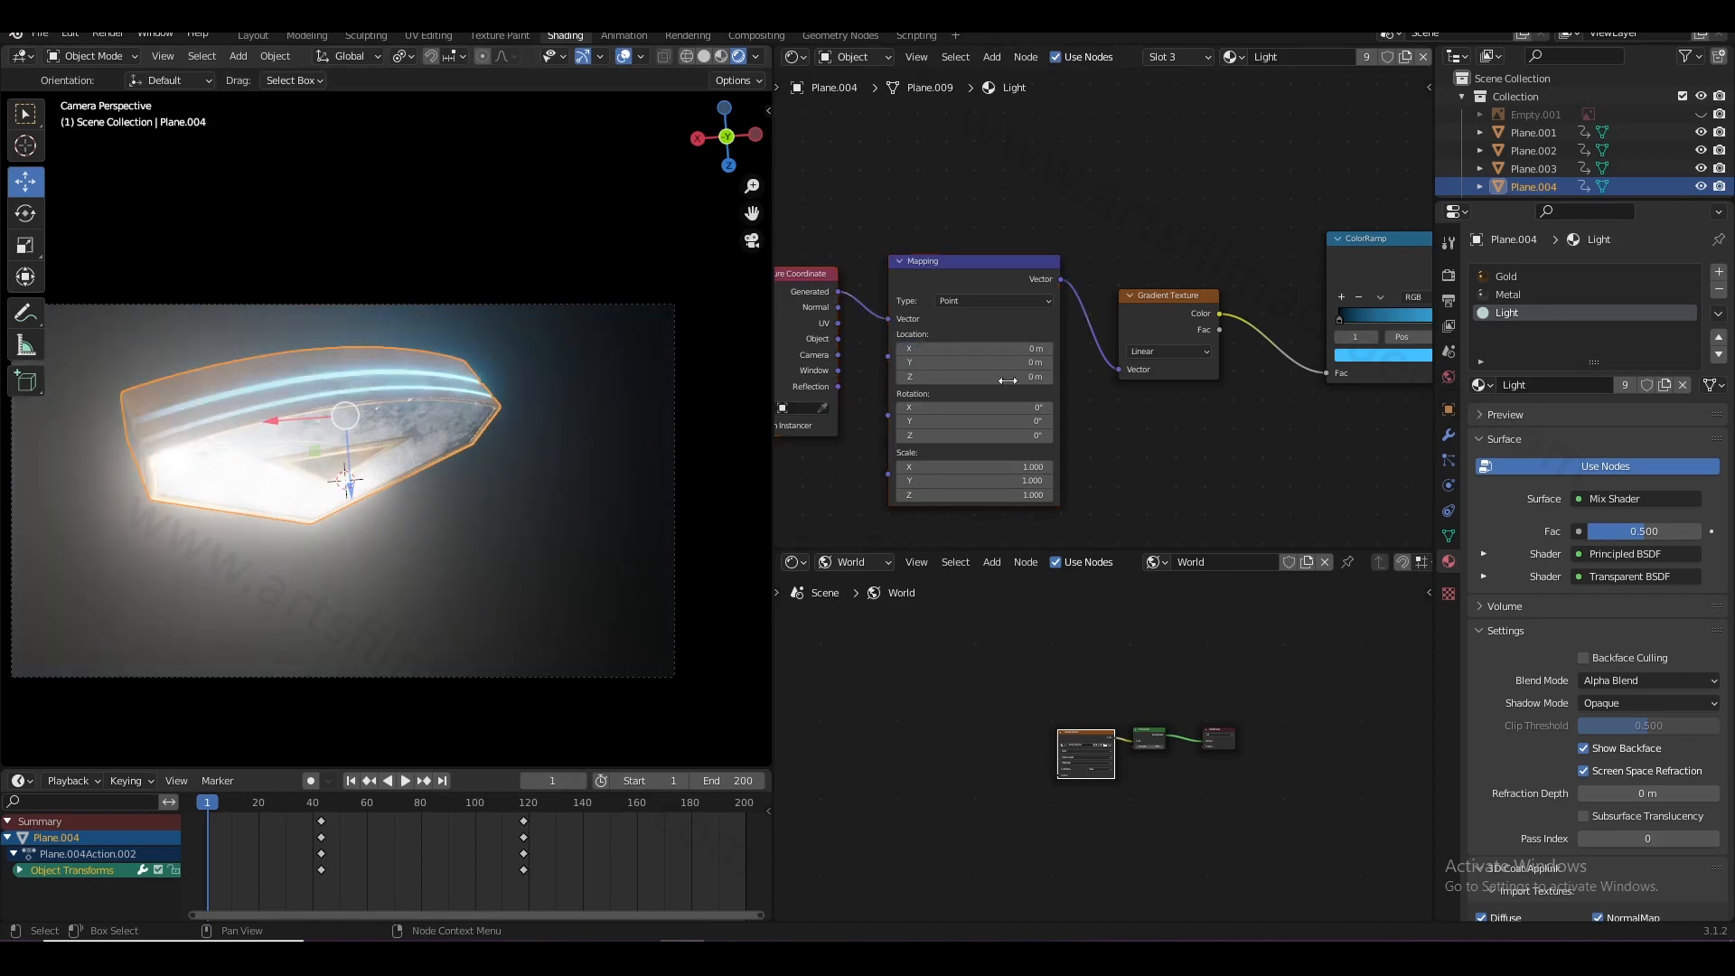
- Lower the Mapping node's X location below 0 m and check the light strips from another angle
left_click_drag(976, 349, 959, 349)
mouse_move(463, 394)
middle_mouse_down()
mouse_move(422, 457)
mouse_move(480, 374)
middle_mouse_up()
scroll(495, 374, "down", 2)
scroll(813, 384, "down", 5)
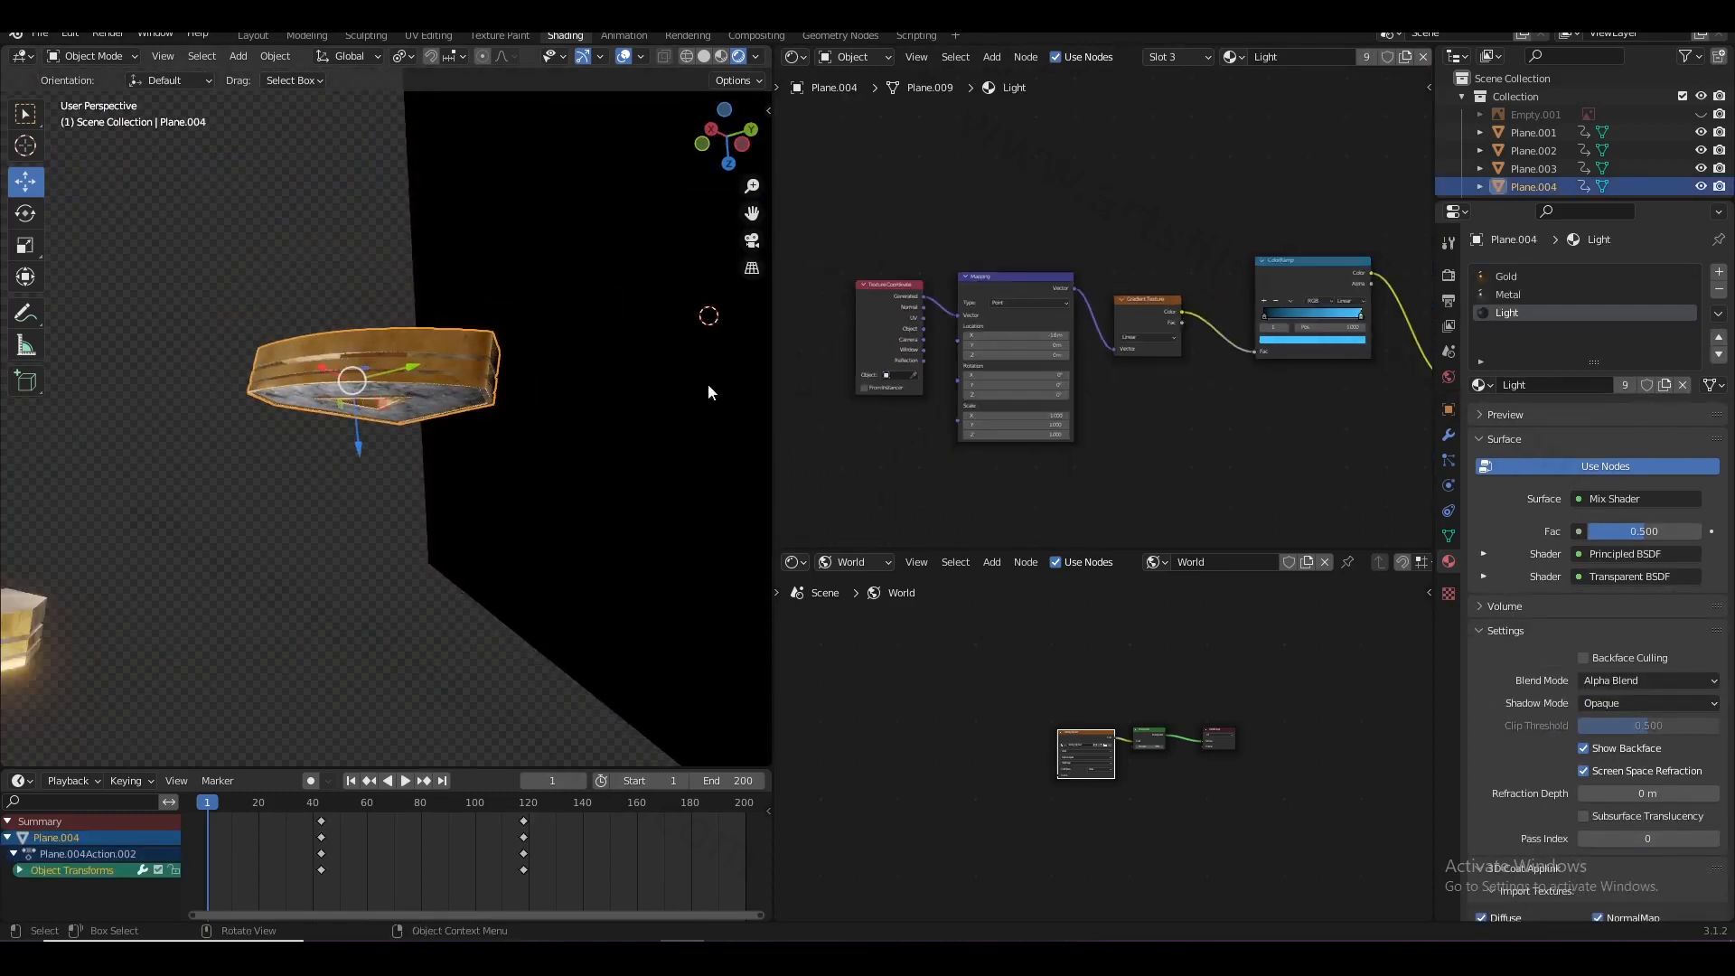
- Show the nodes of Plane.004's Metal material and reposition its Material Output node
left_click(1535, 295)
scroll(1141, 325, "down", 8)
scroll(1125, 289, "up", 1)
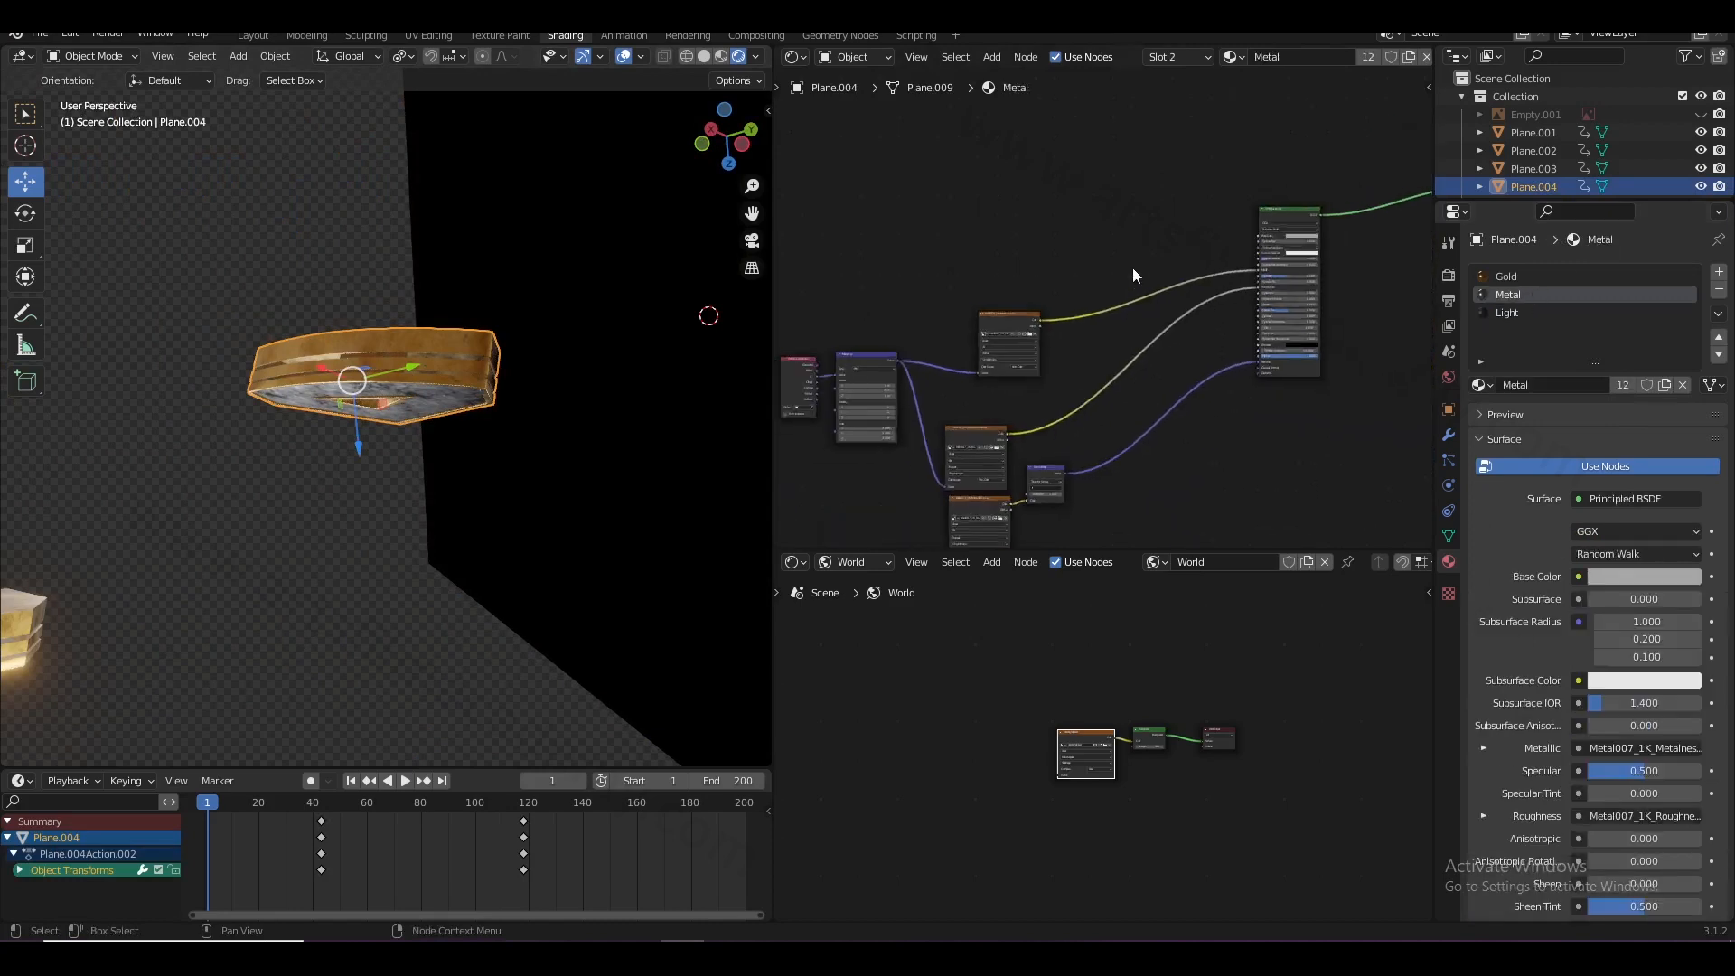
scroll(1201, 181, "down", 2)
middle_click_drag(1206, 176, 1061, 372)
scroll(1084, 366, "up", 1)
scroll(1366, 359, "up", 3)
left_click_drag(1413, 393, 1328, 414)
scroll(1160, 327, "up", 3)
middle_click_drag(1154, 323, 1046, 187)
- Add a Mix Shader node above the Principled BSDF and Material Output link of the Metal material
key("shift+a")
left_click(961, 188)
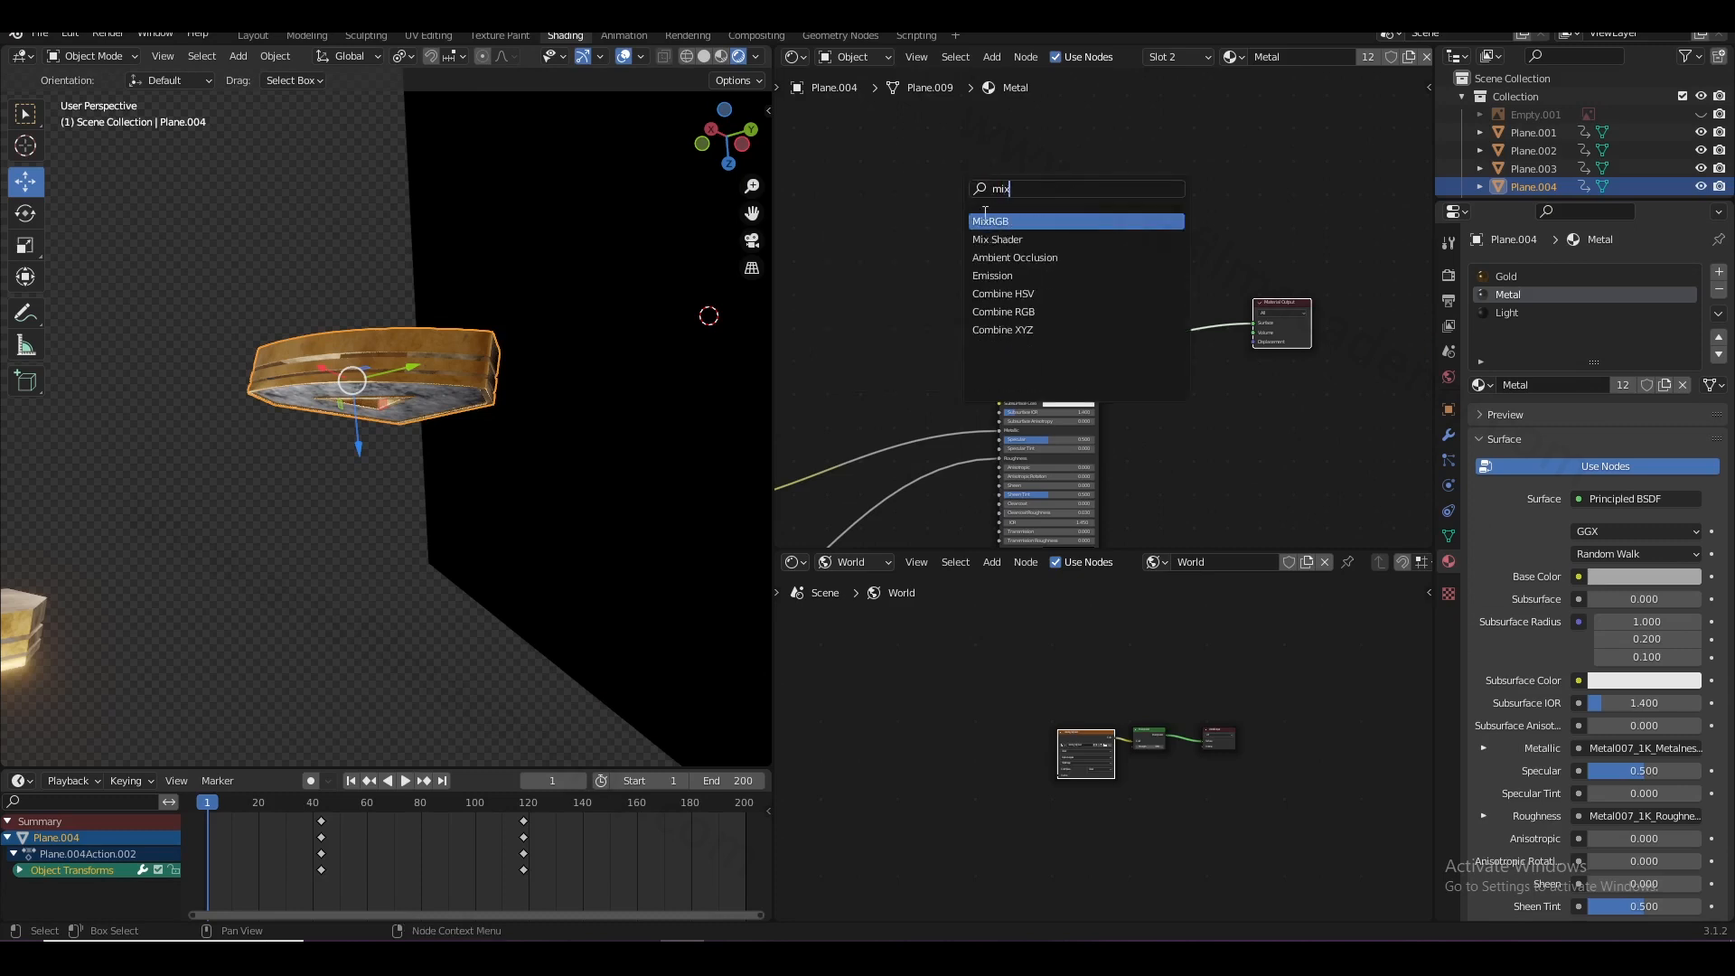
key("Down")
key("Return")
left_click(1158, 249)
- Add a Transparent BSDF below the Mix Shader in the Metal material and save the file
key("shift+a")
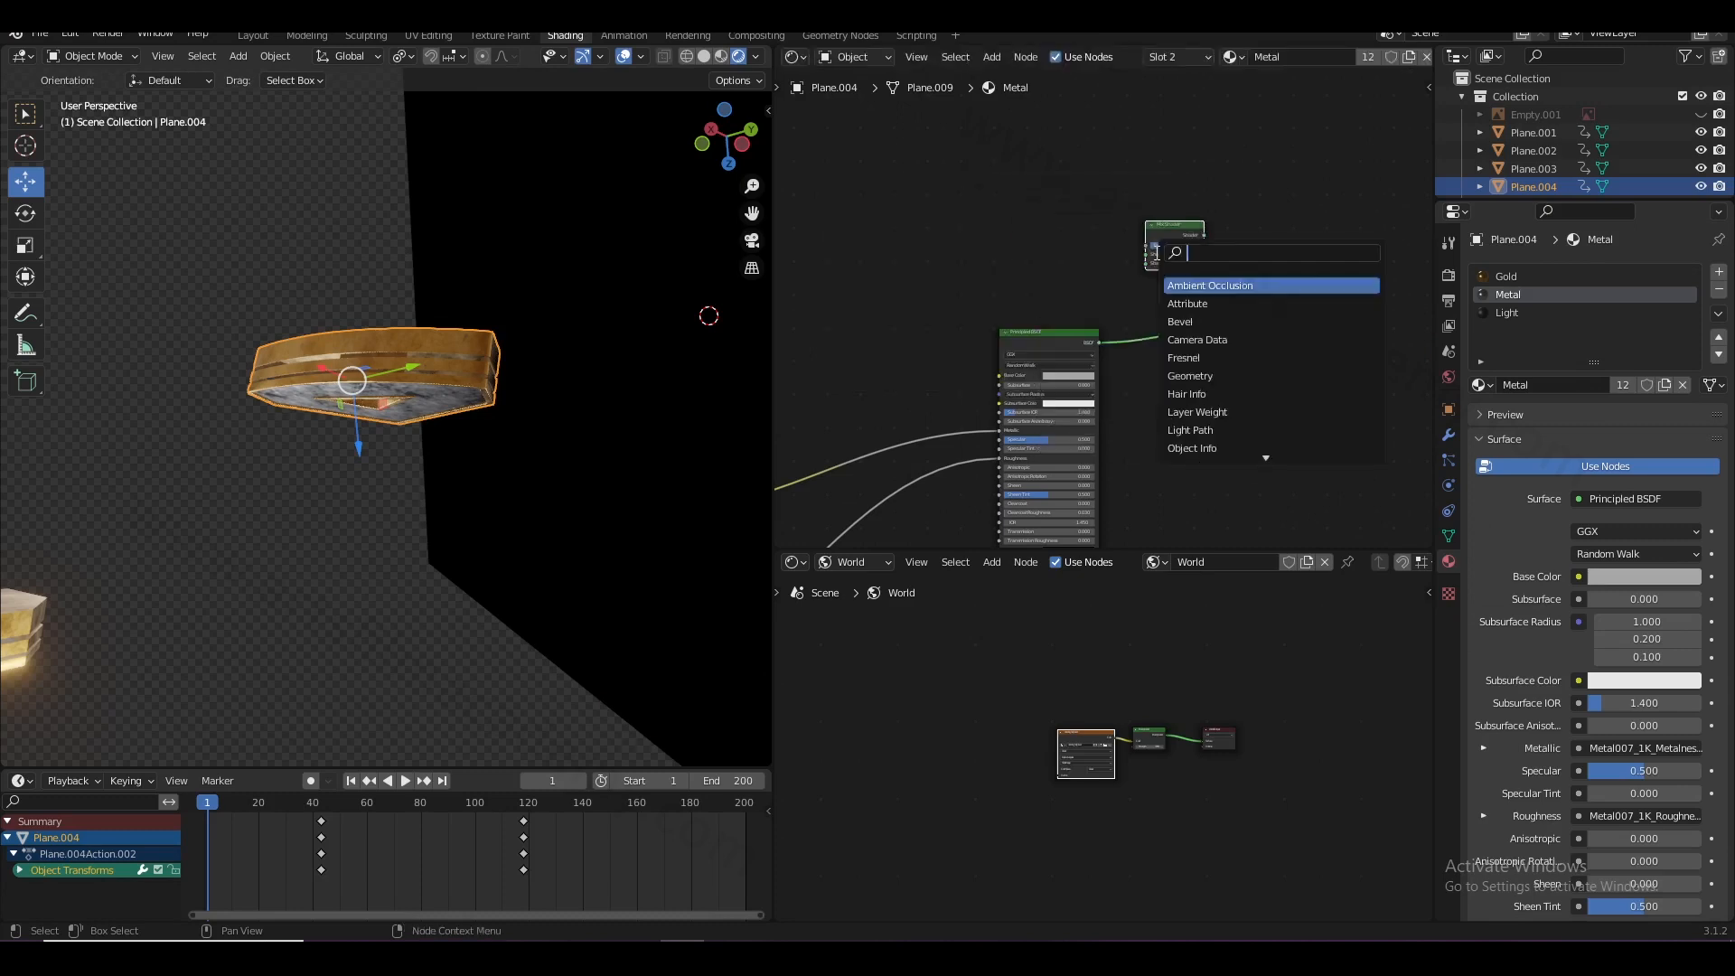
type("tra")
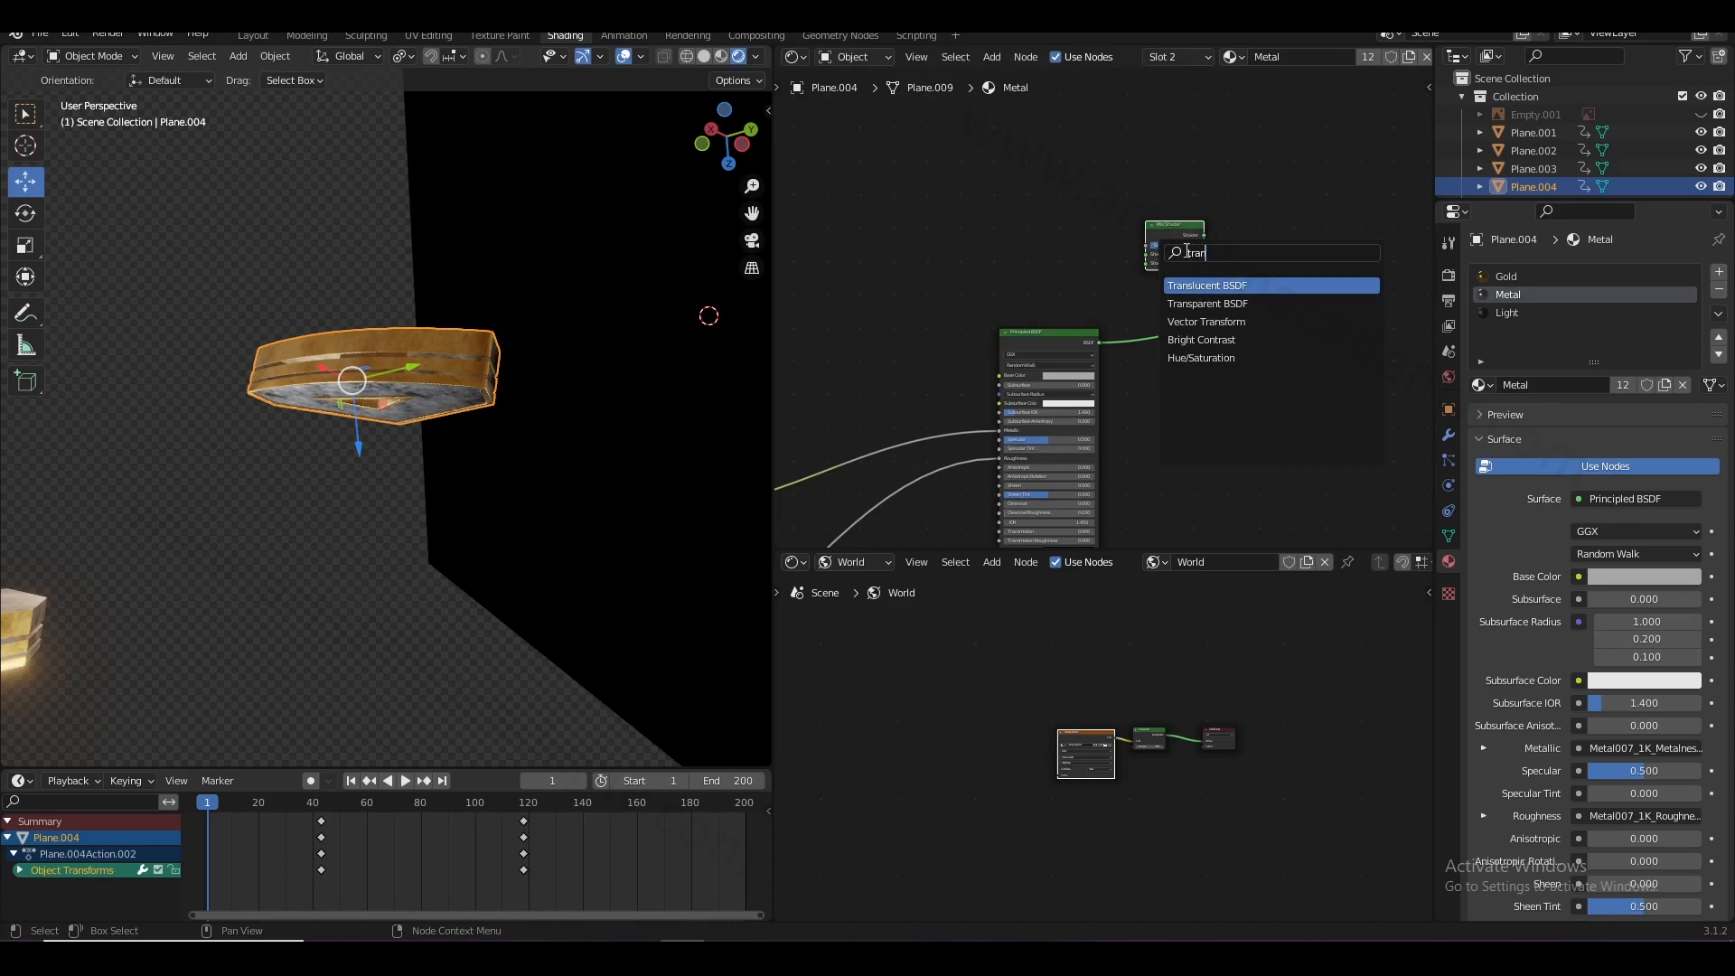
type("n")
key("Down")
key("Return")
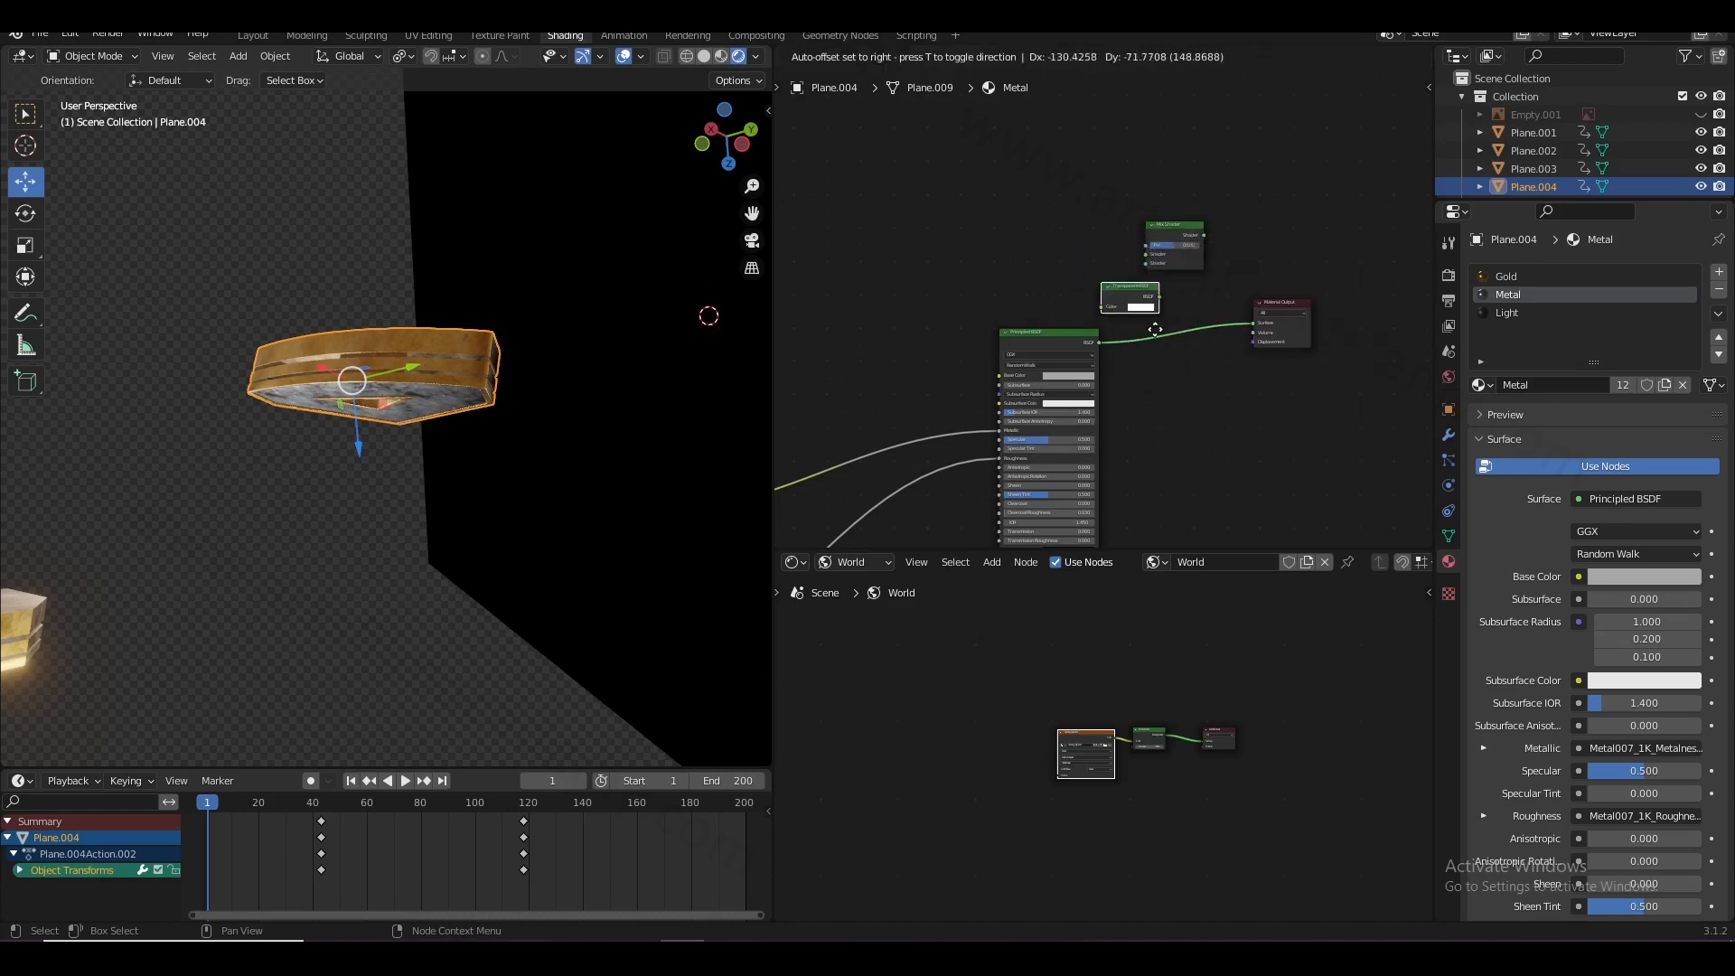
left_click(1188, 449)
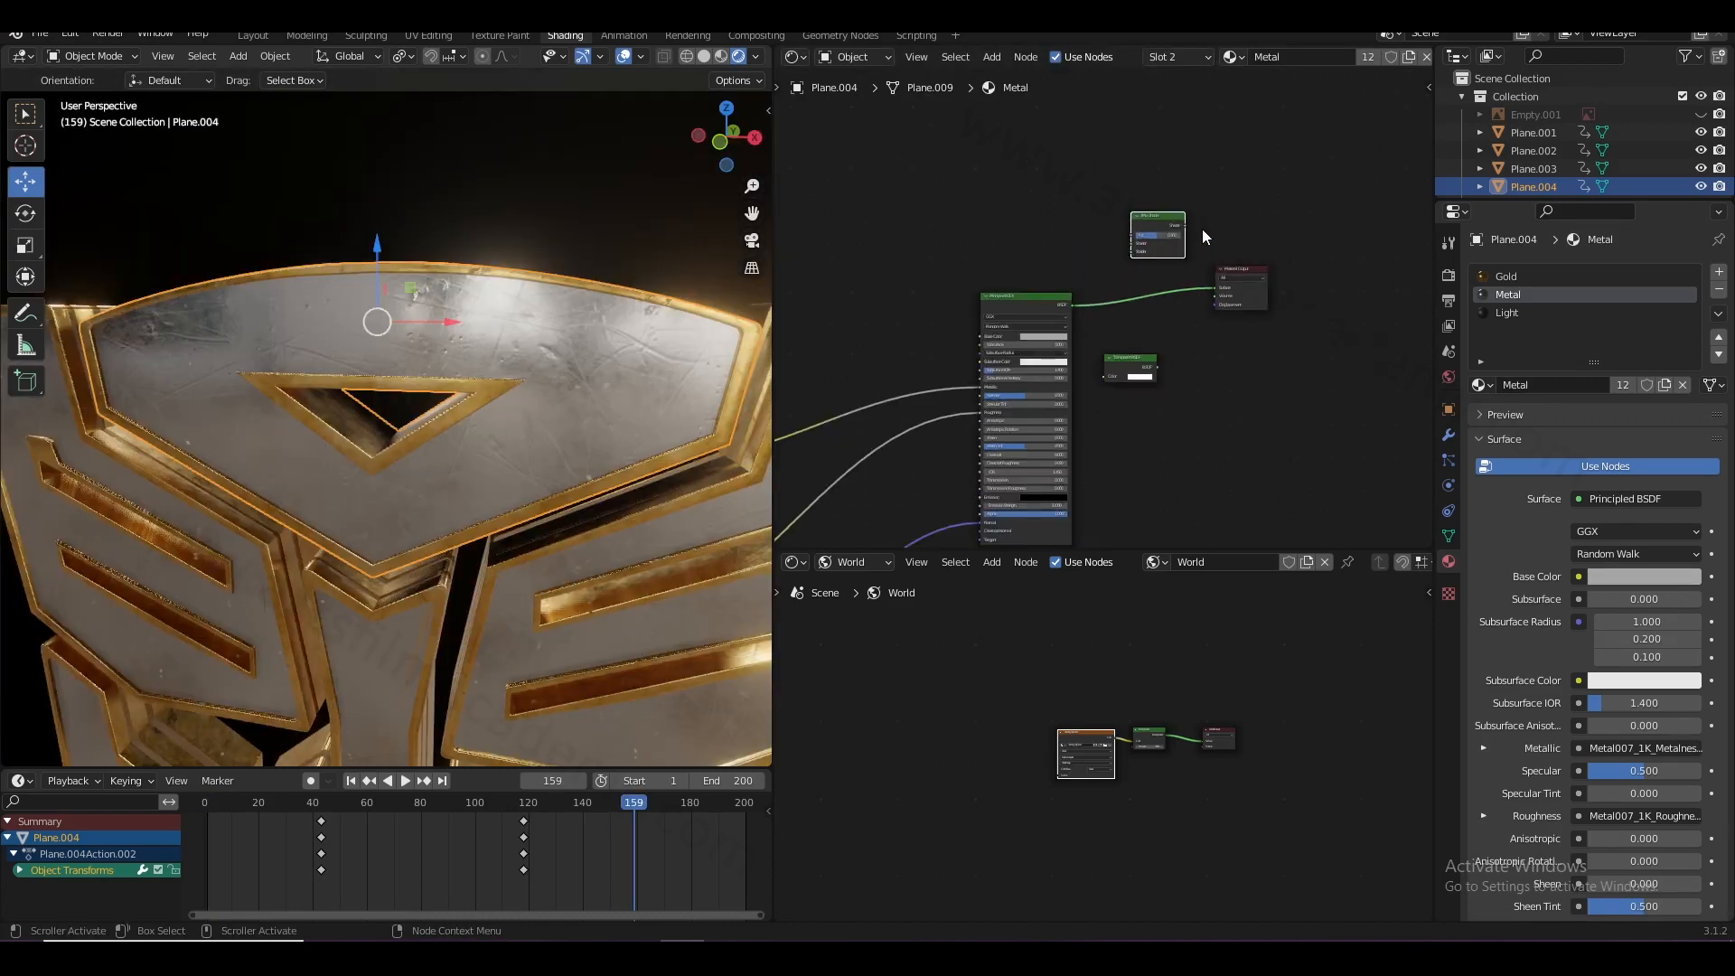
scroll(1203, 272, "up", 3)
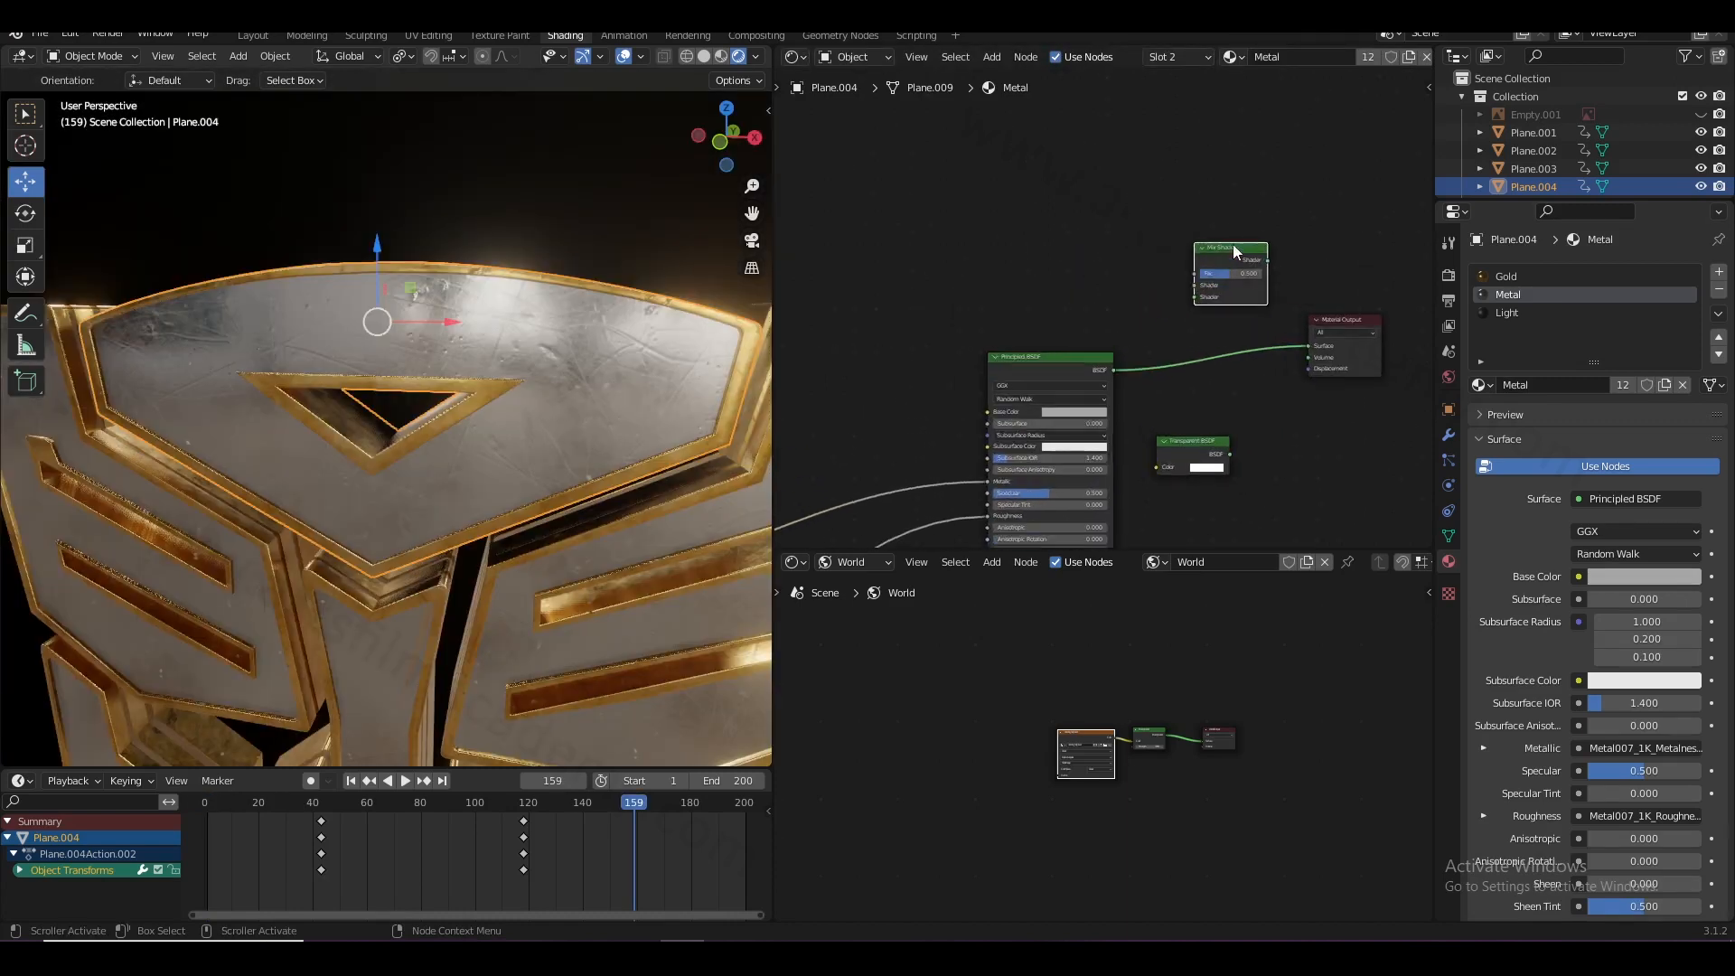
key("ctrl+s")
- Add a ColorRamp node near the Metal material's Principled BSDF, duplicate it directly below the first, and save the file
scroll(1146, 312, "down", 1)
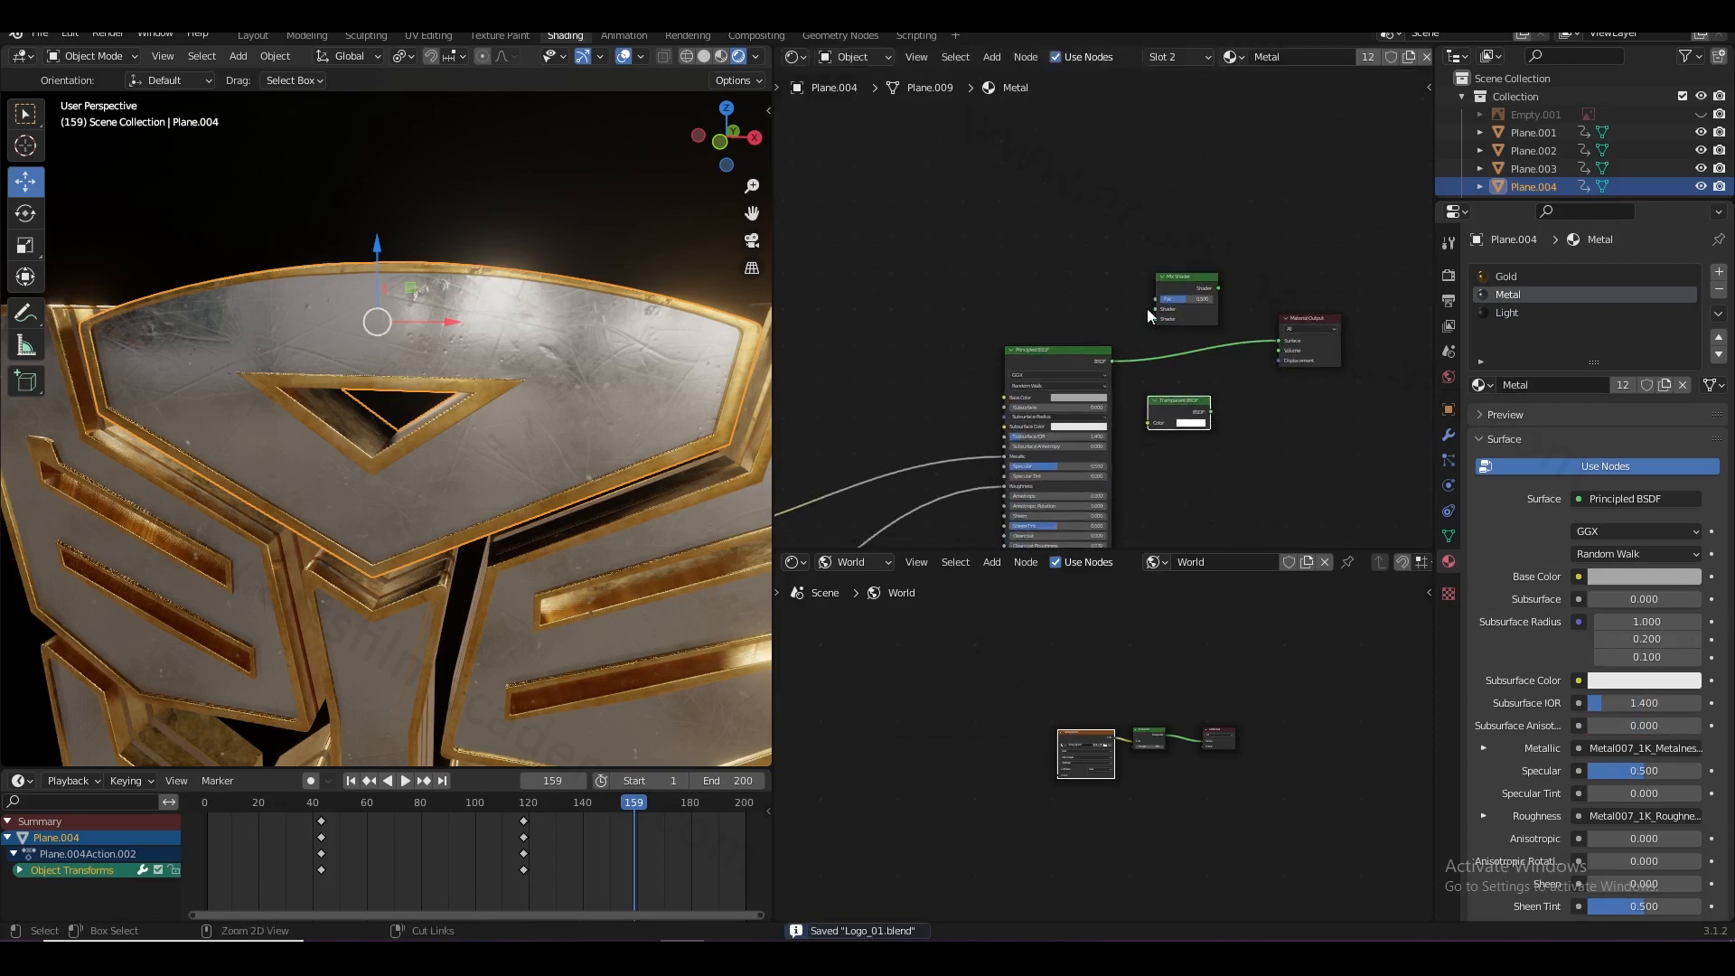
scroll(1050, 293, "down", 4)
middle_click_drag(1061, 299, 1271, 326)
key("shift+a")
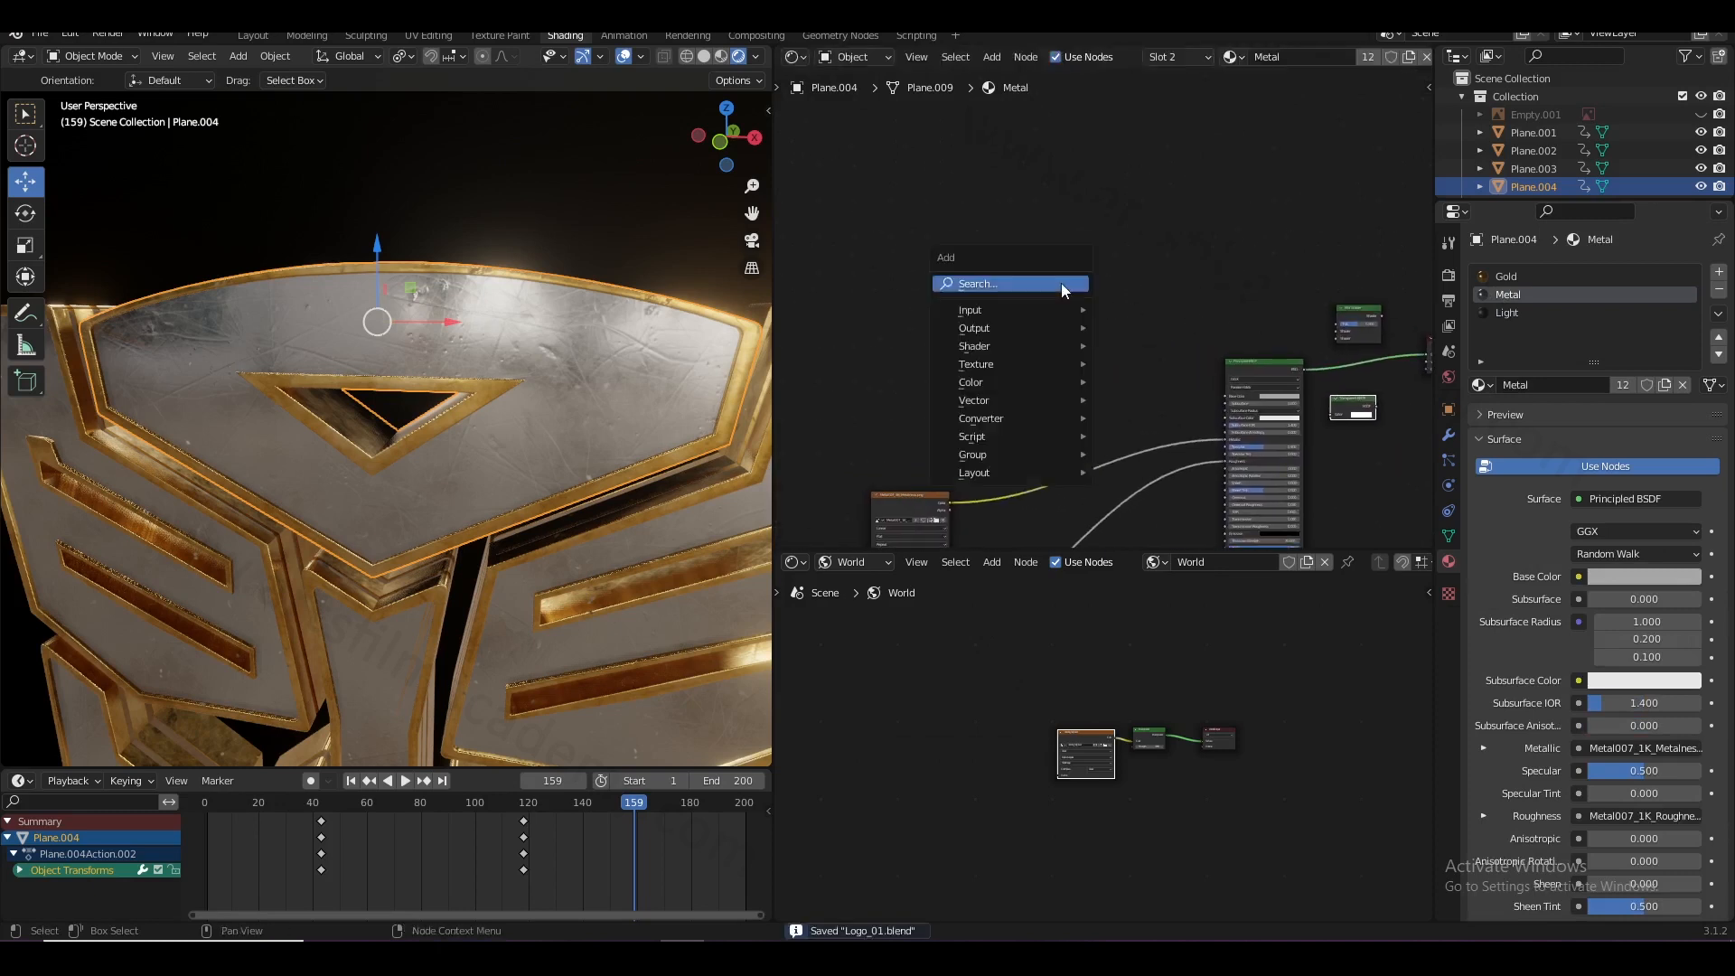
left_click(1063, 284)
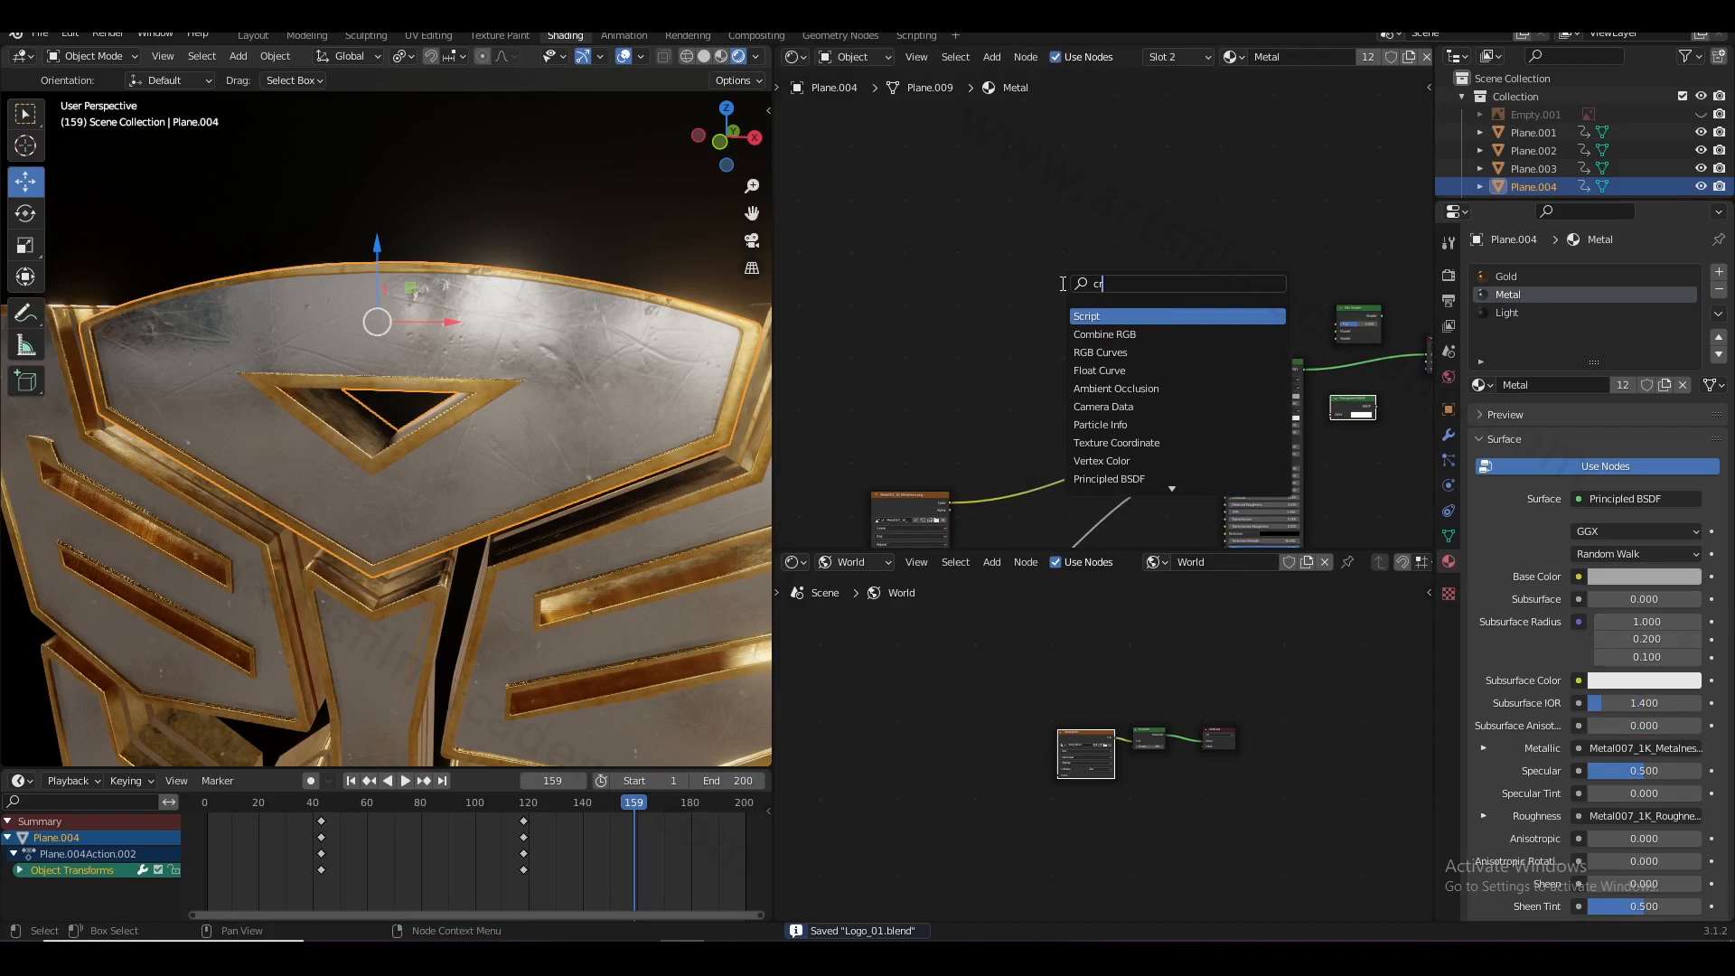
type("col")
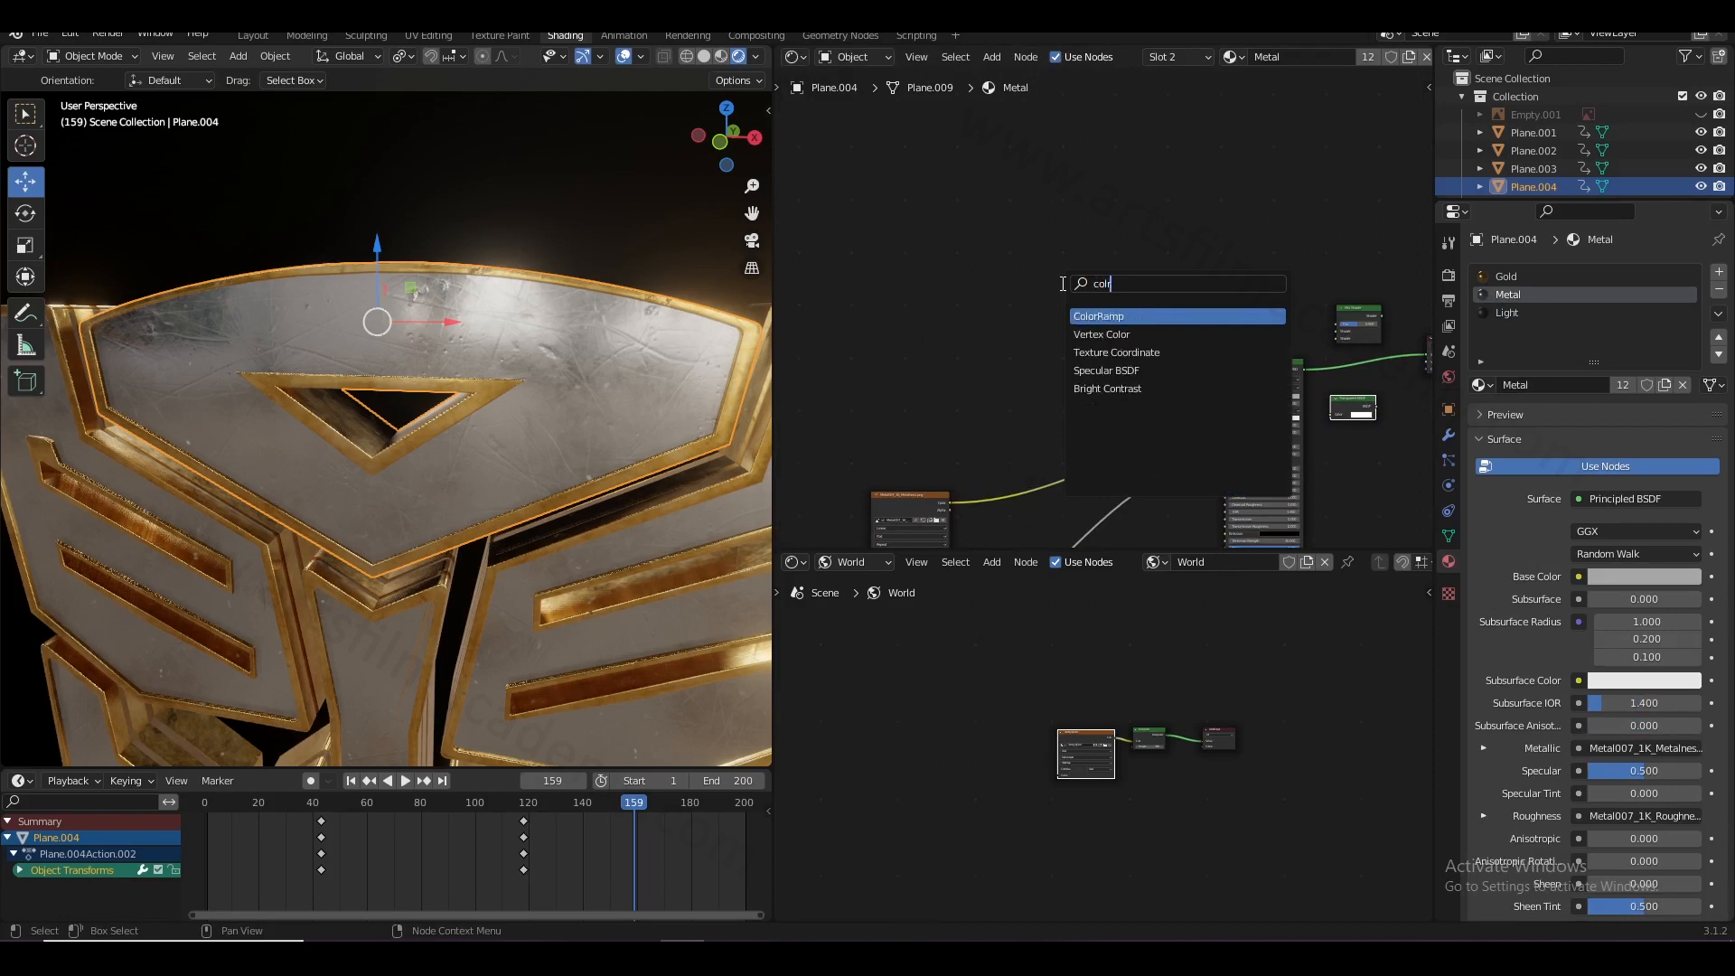
key("Return")
left_click(1061, 257)
key("shift+d")
left_click(1063, 340)
scroll(1098, 318, "up", 5)
middle_click_drag(1114, 329, 1042, 192)
key("ctrl+s")
- Change the white stop of the lower ColorRamp to a bright orange-red
scroll(1117, 451, "up", 1)
middle_click_drag(1118, 451, 1077, 361)
scroll(1077, 362, "up", 1)
scroll(1167, 273, "up", 3)
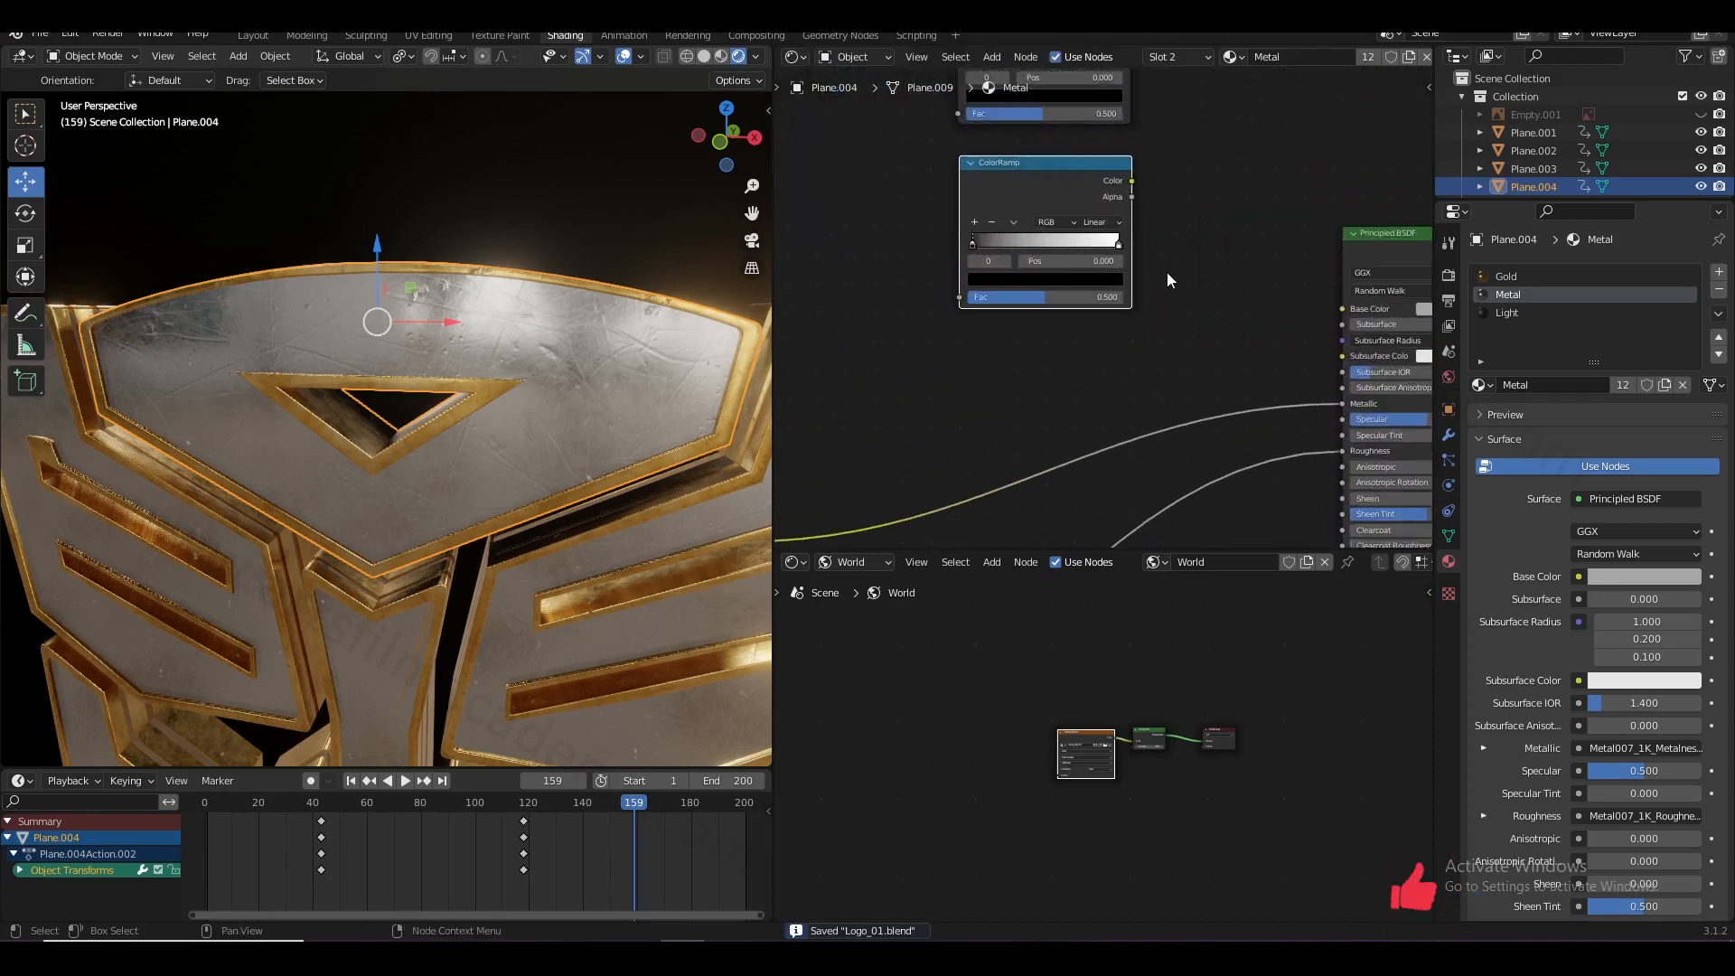
left_click(1124, 227)
left_click(1084, 272)
left_click_drag(980, 408, 993, 424)
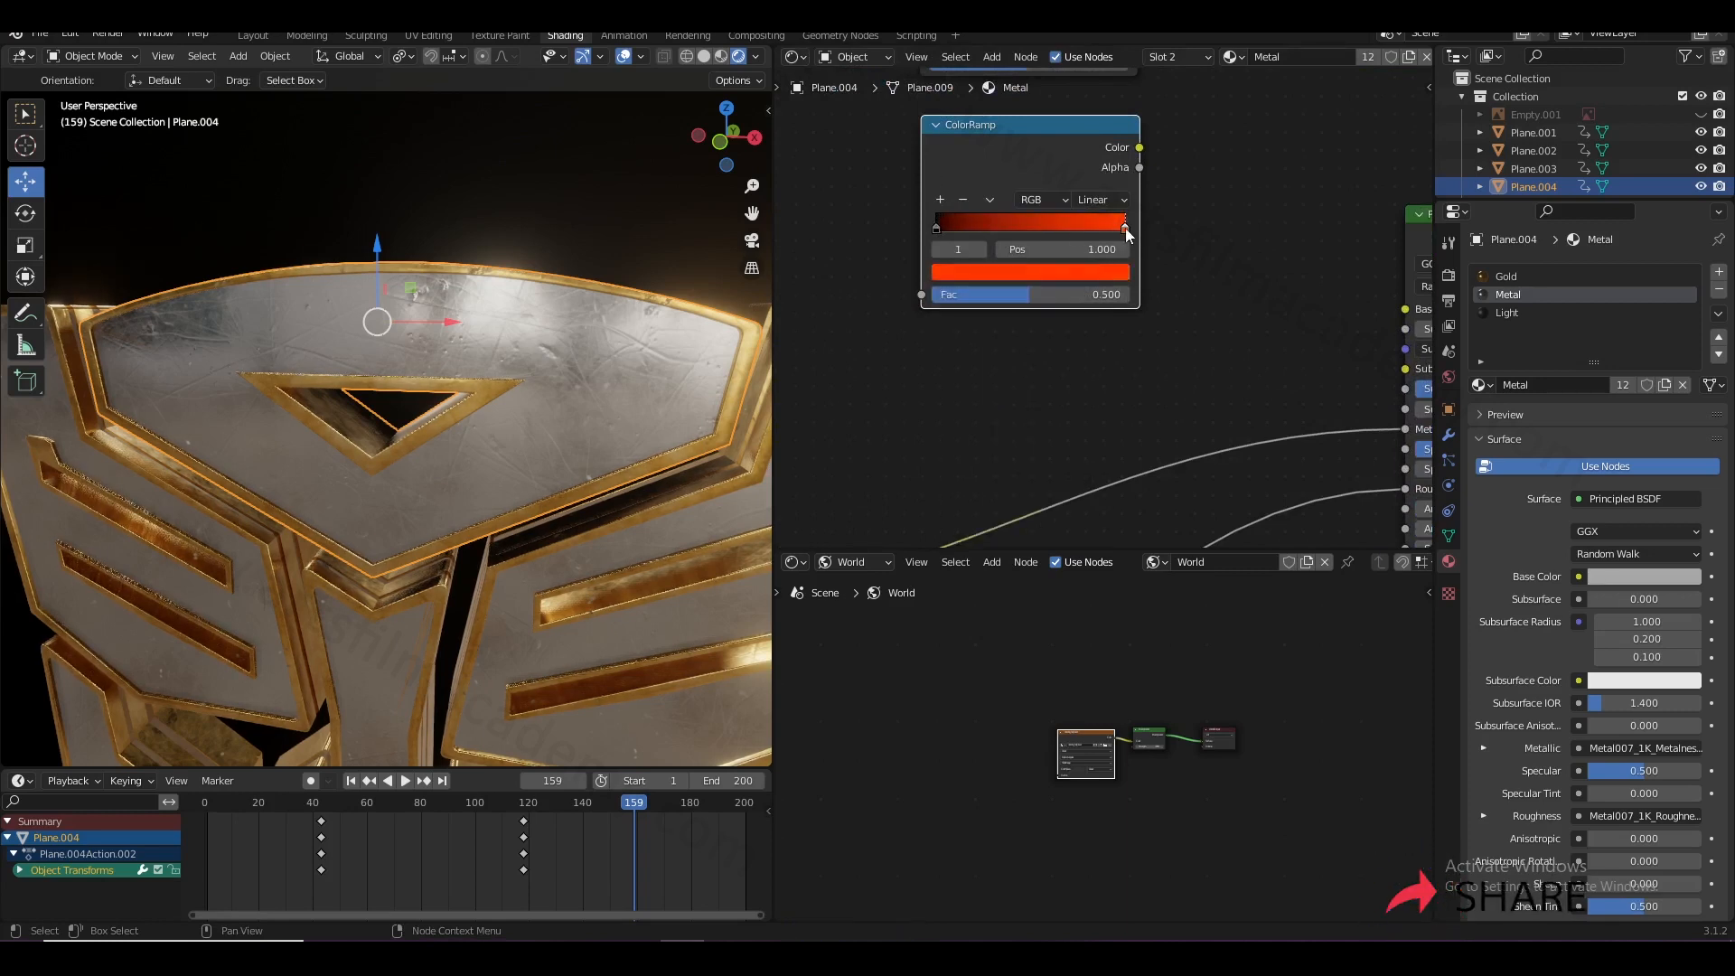
- Move the end stops of both ColorRamps close to their black start stops to get a sharp transition
left_click_drag(1125, 228, 941, 230)
scroll(943, 232, "down", 5)
middle_click_drag(1087, 247, 1085, 343)
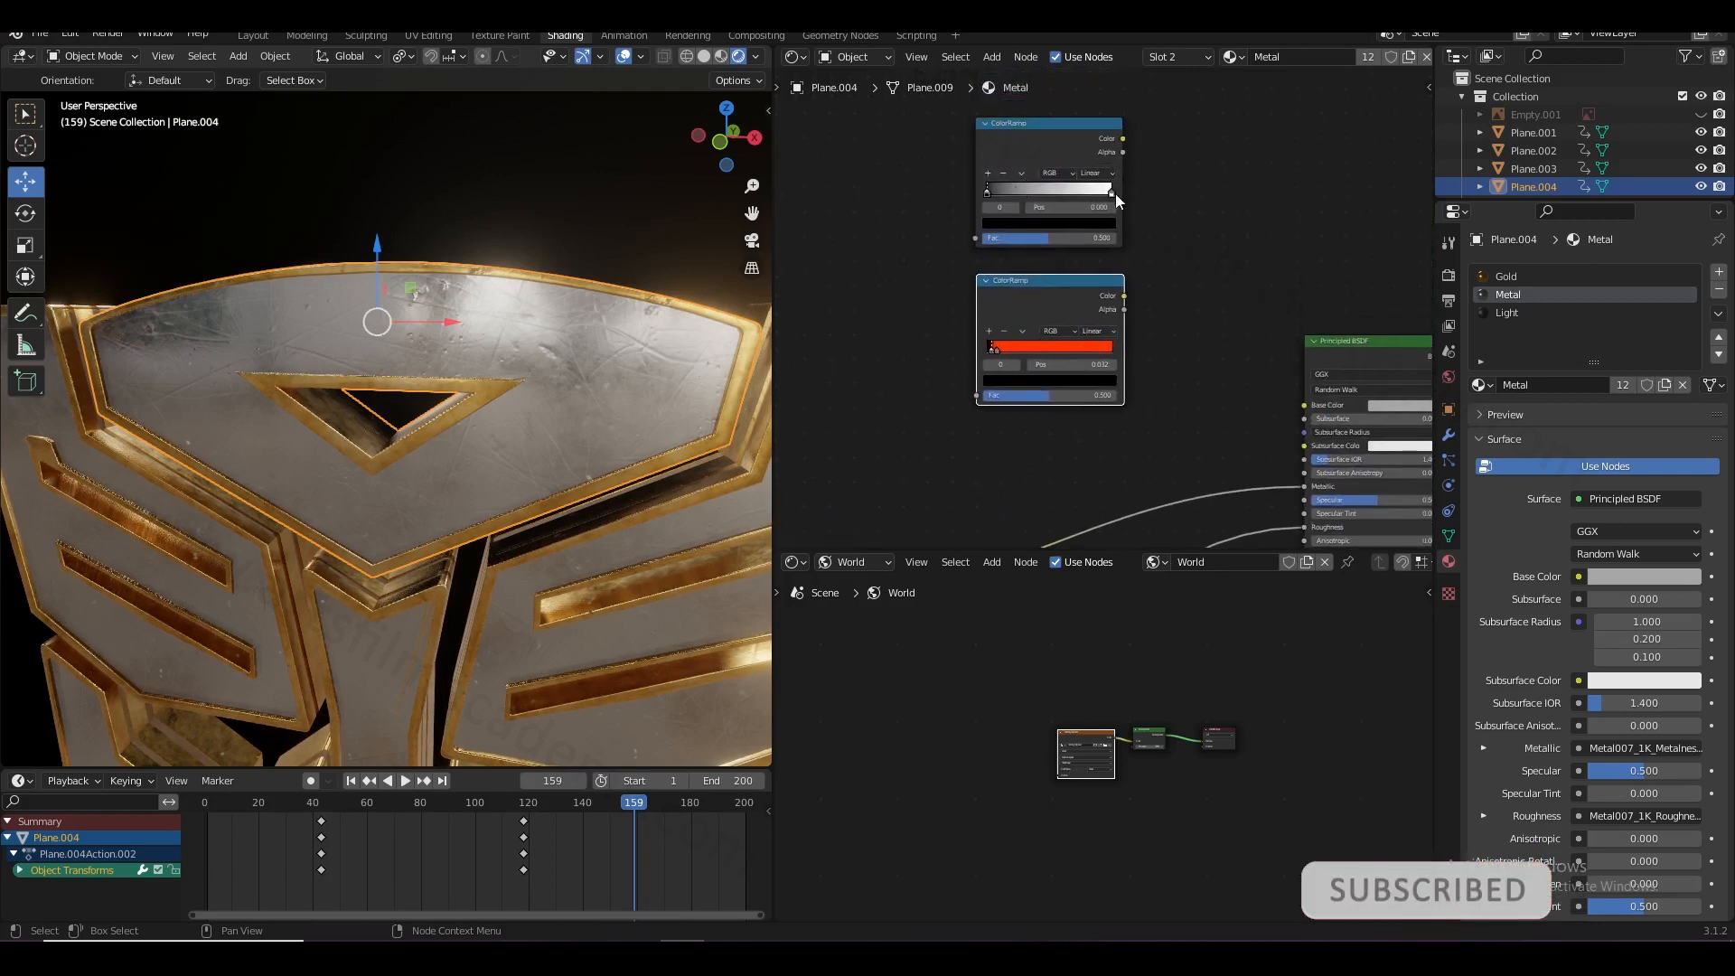
left_click_drag(1116, 200, 1057, 200)
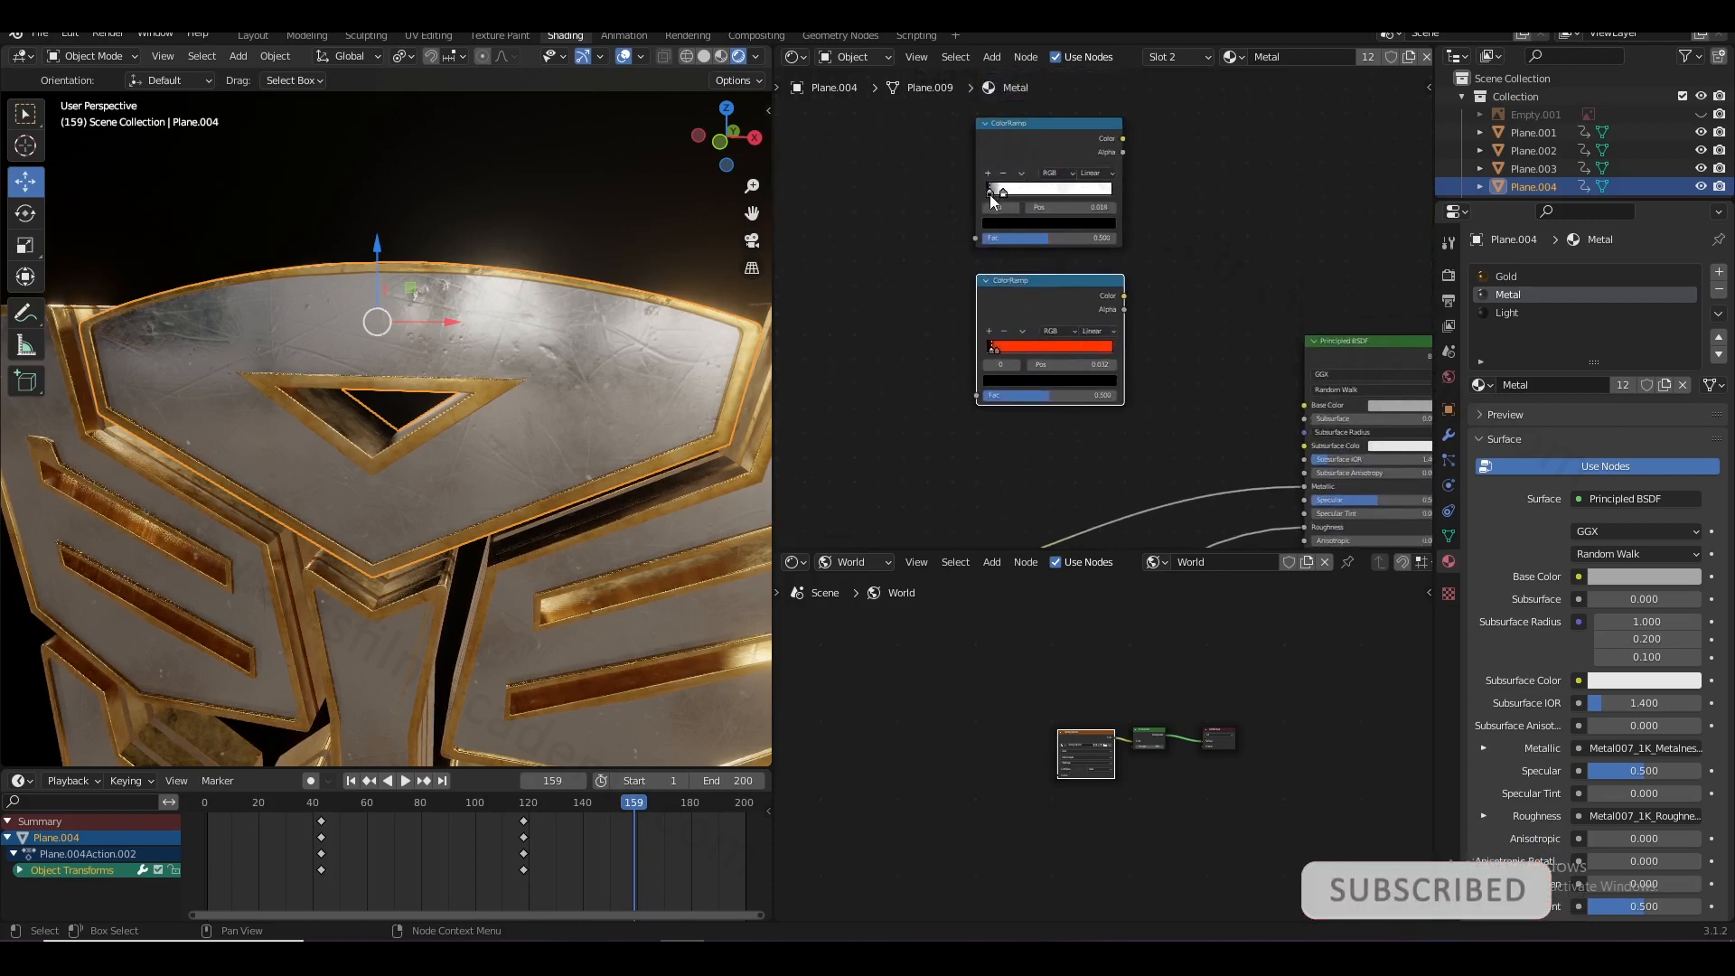
left_click_drag(1005, 195, 1001, 196)
- Insert the Mix Shader between the Principled BSDF and Material Output, and connect the Transparent BSDF to its second Shader input
scroll(1110, 306, "down", 4)
middle_click_drag(1203, 335, 993, 232)
left_click_drag(1211, 171, 1233, 212)
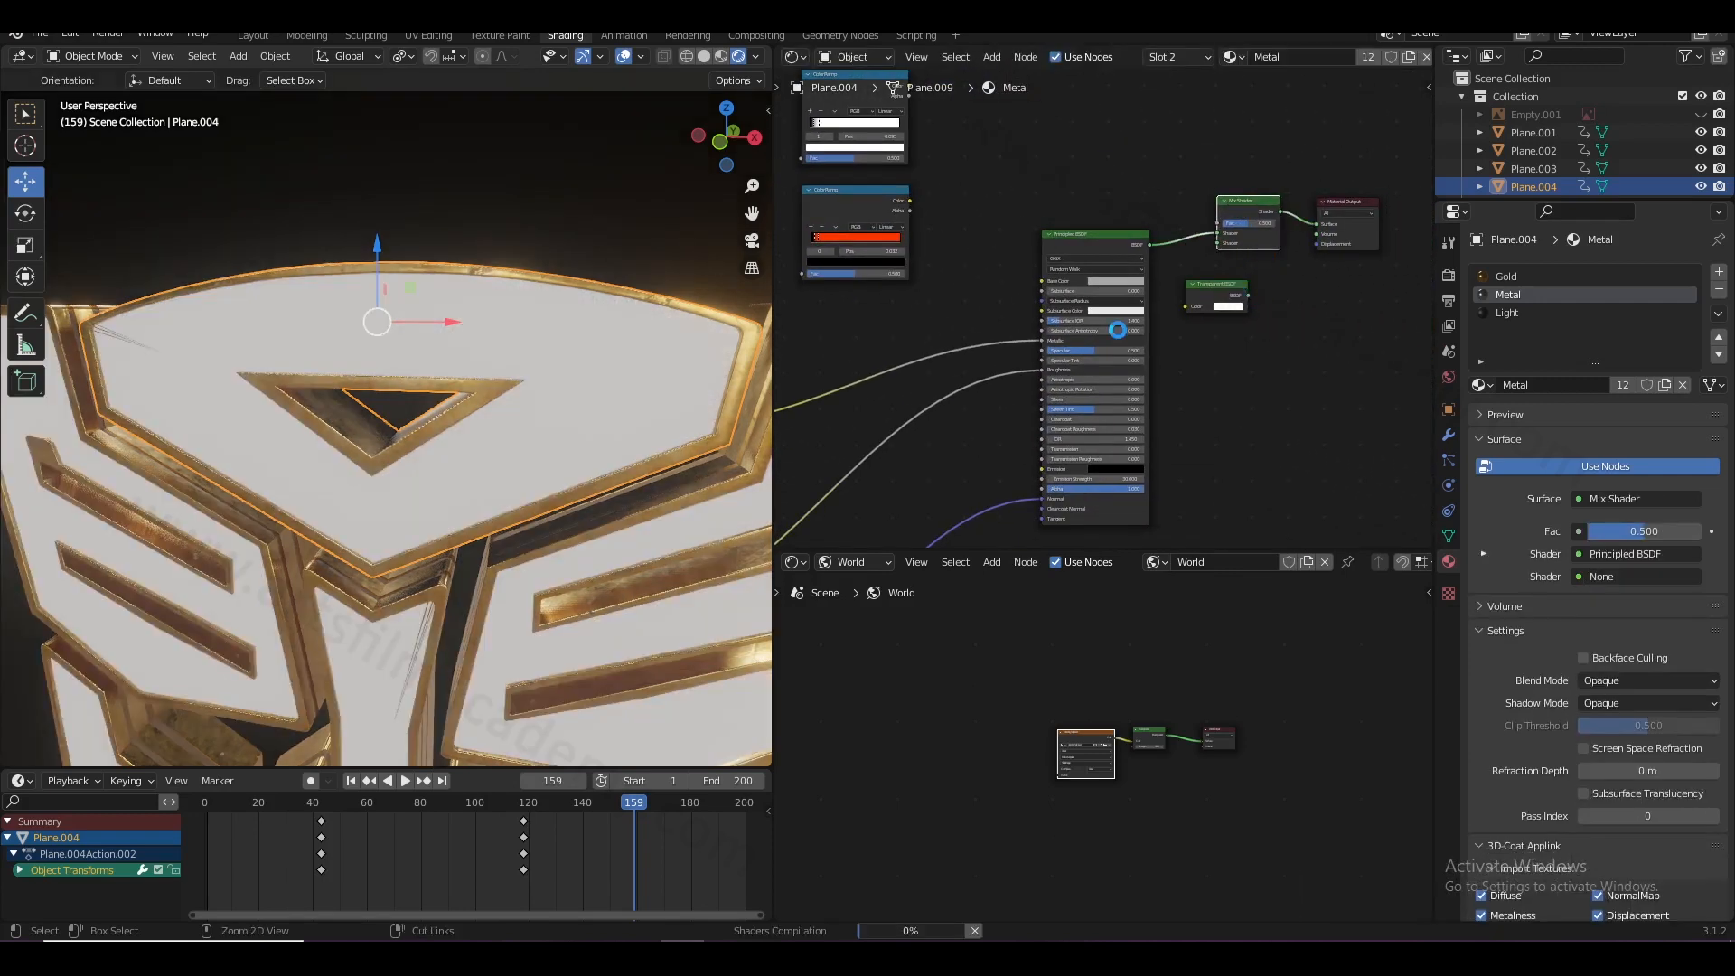
scroll(1141, 324, "up", 1)
key("ctrl+s")
left_click_drag(1250, 292, 1253, 307)
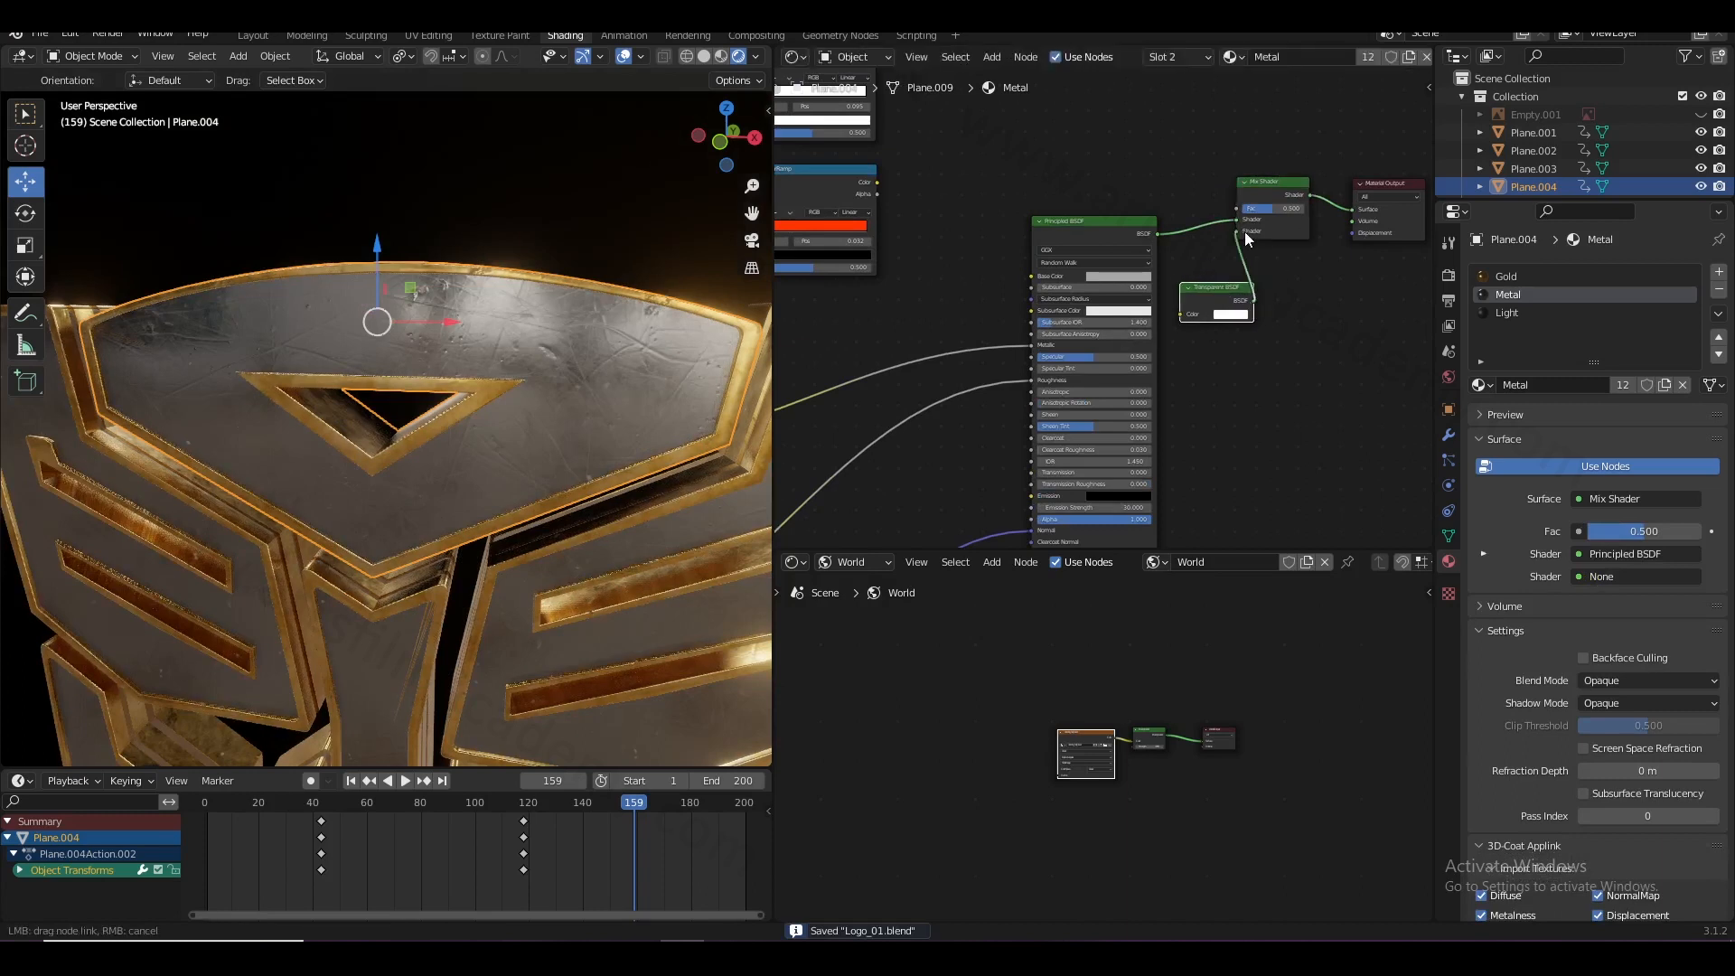
left_click_drag(1247, 230, 1239, 231)
- Connect the upper ColorRamp's Color output to the Mix Shader's Fac input
middle_click_drag(1030, 204, 1017, 289)
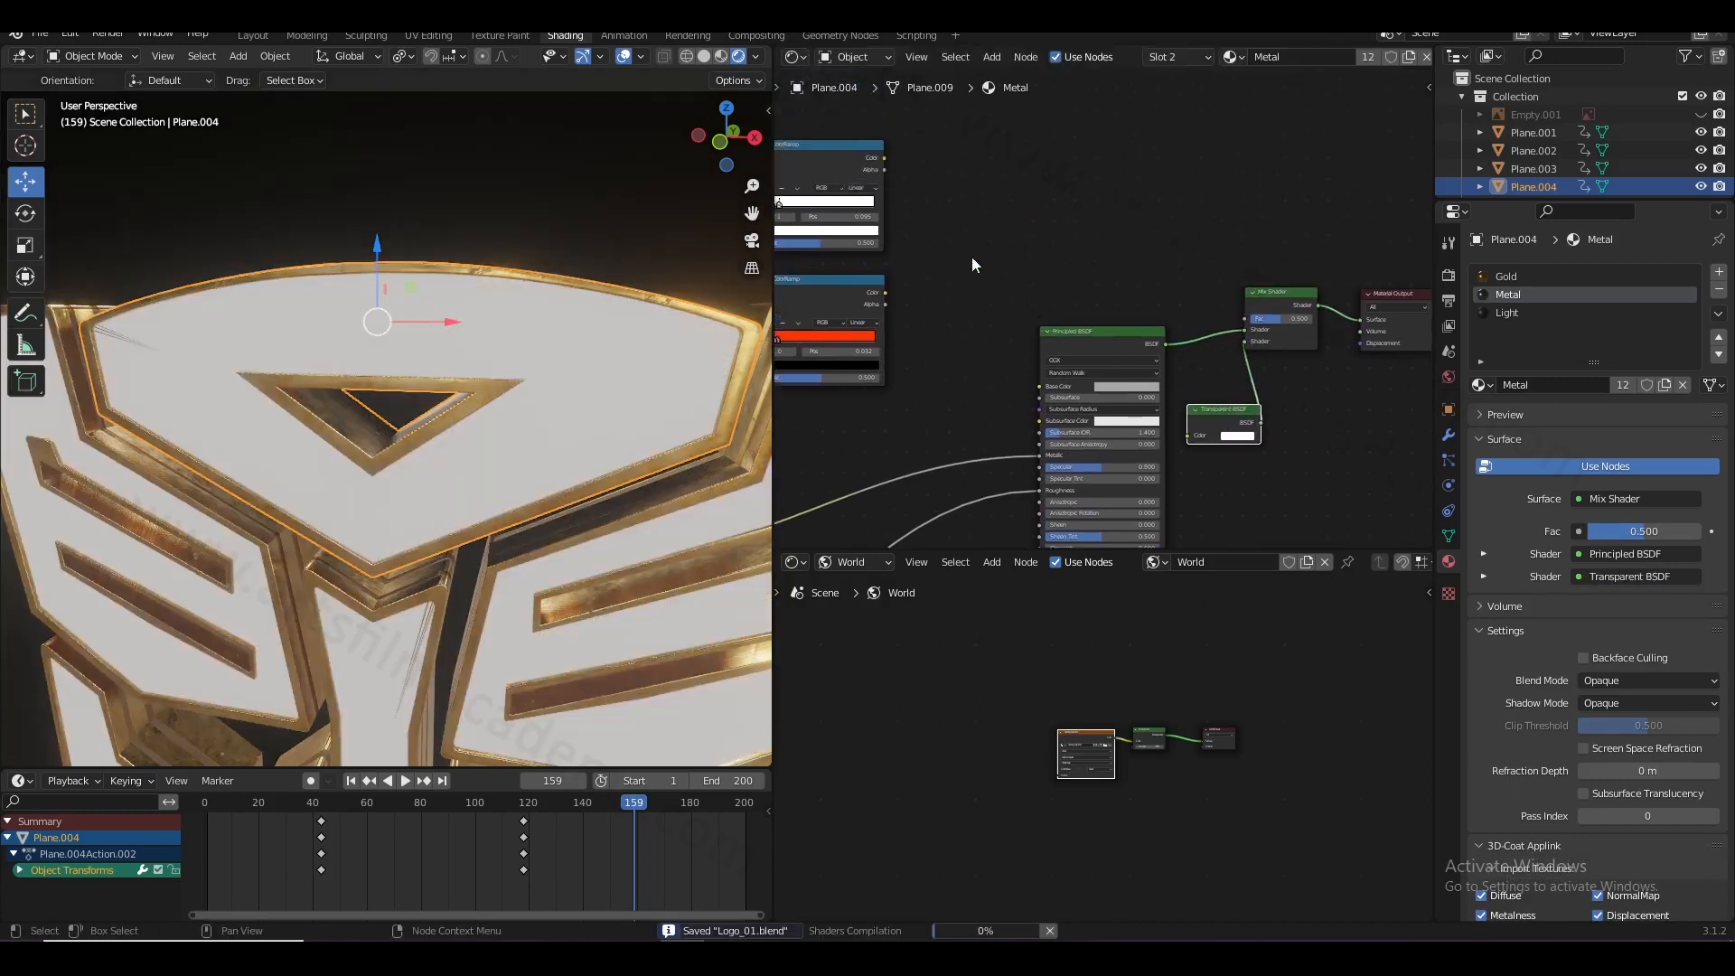
left_click_drag(885, 161, 1136, 251)
left_click_drag(1242, 312, 1246, 318)
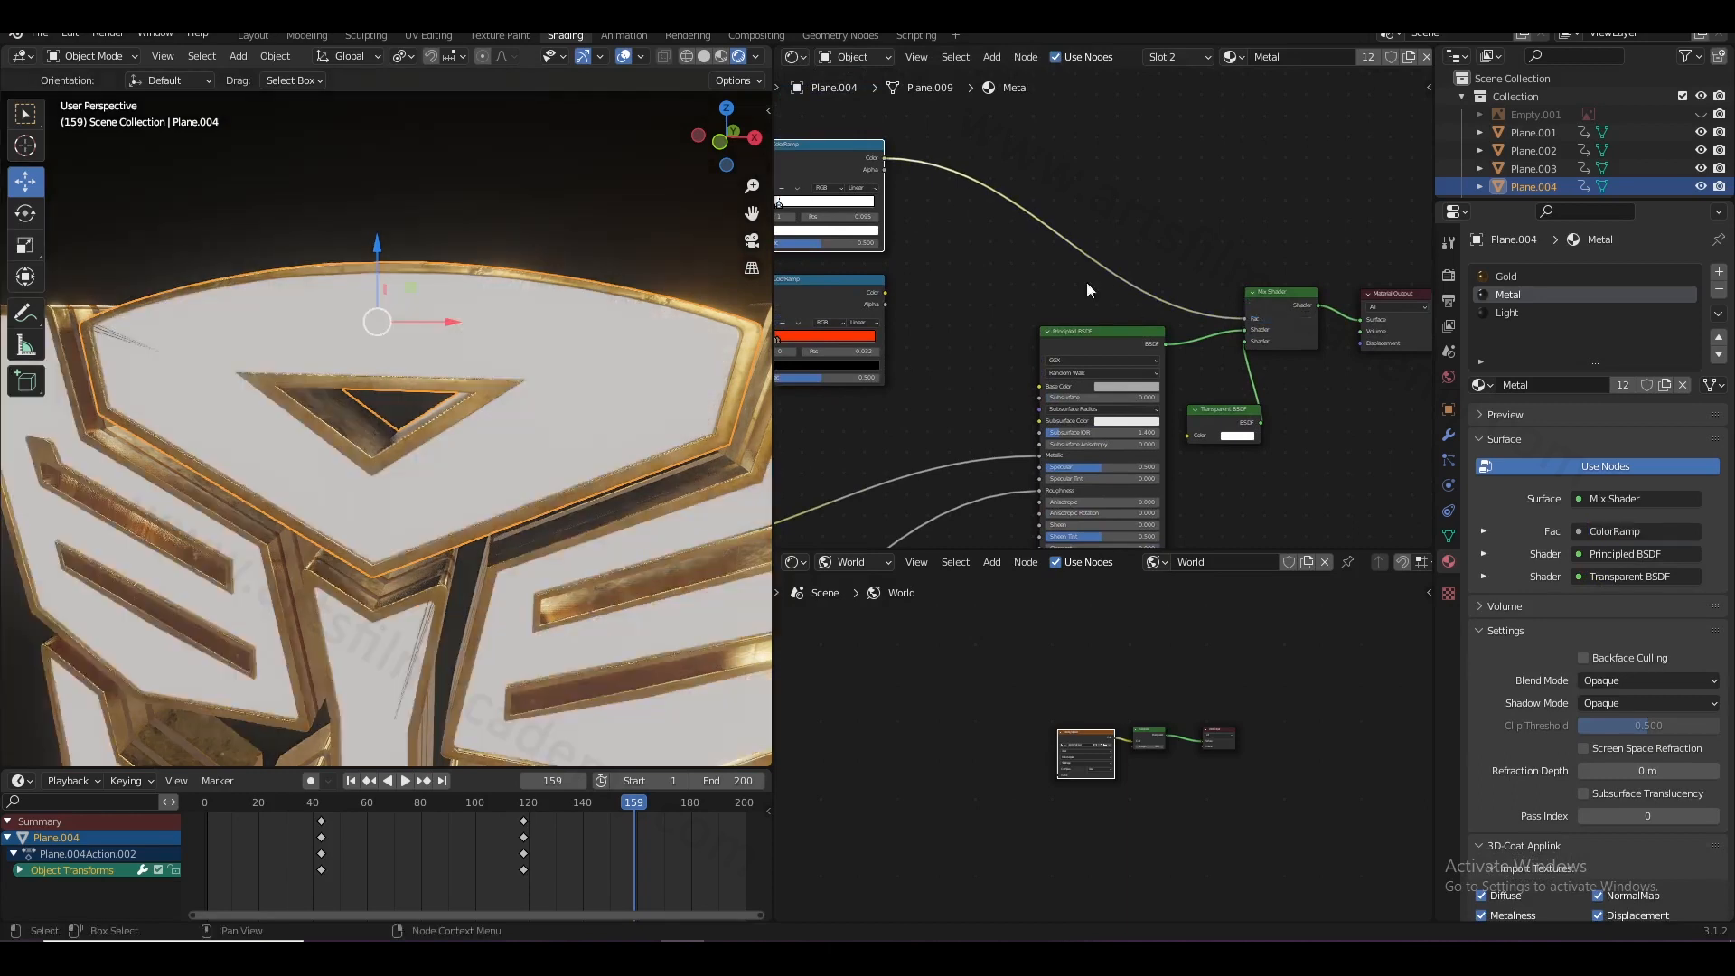
scroll(1039, 276, "down", 1)
middle_click_drag(973, 252, 1039, 237)
scroll(1103, 273, "down", 1)
middle_click_drag(1149, 304, 1153, 276)
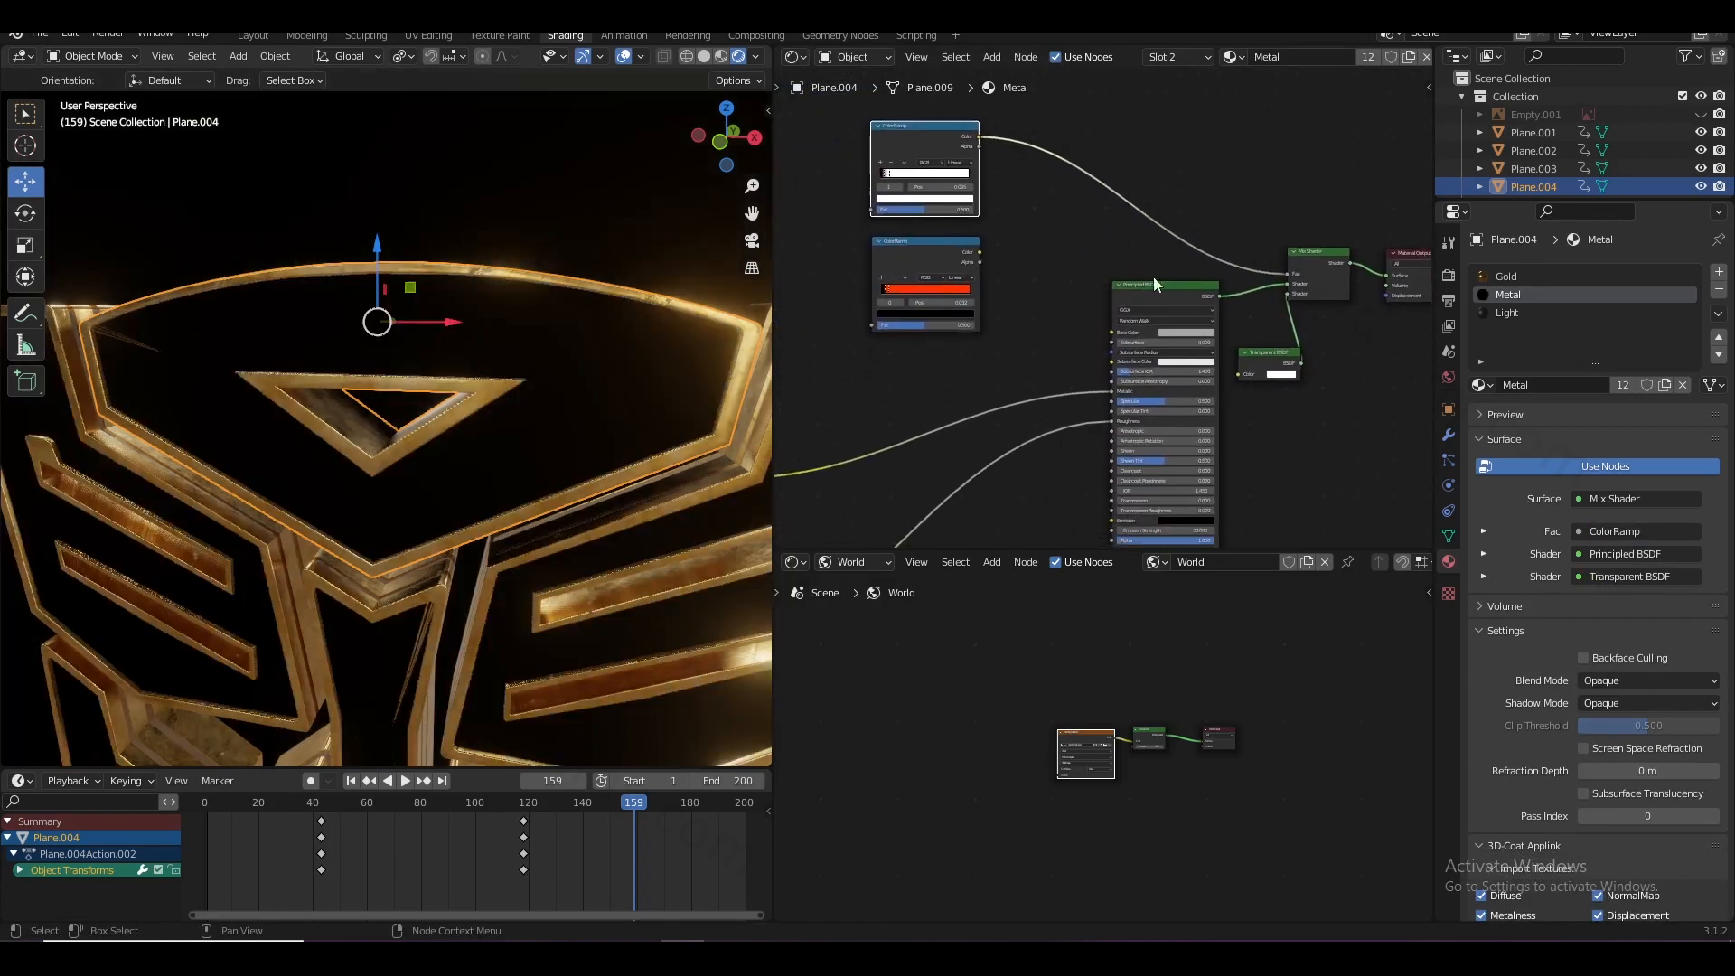
- Set the Metal material's Blend Mode to Alpha Hashed and check the logo's front
left_click(1624, 681)
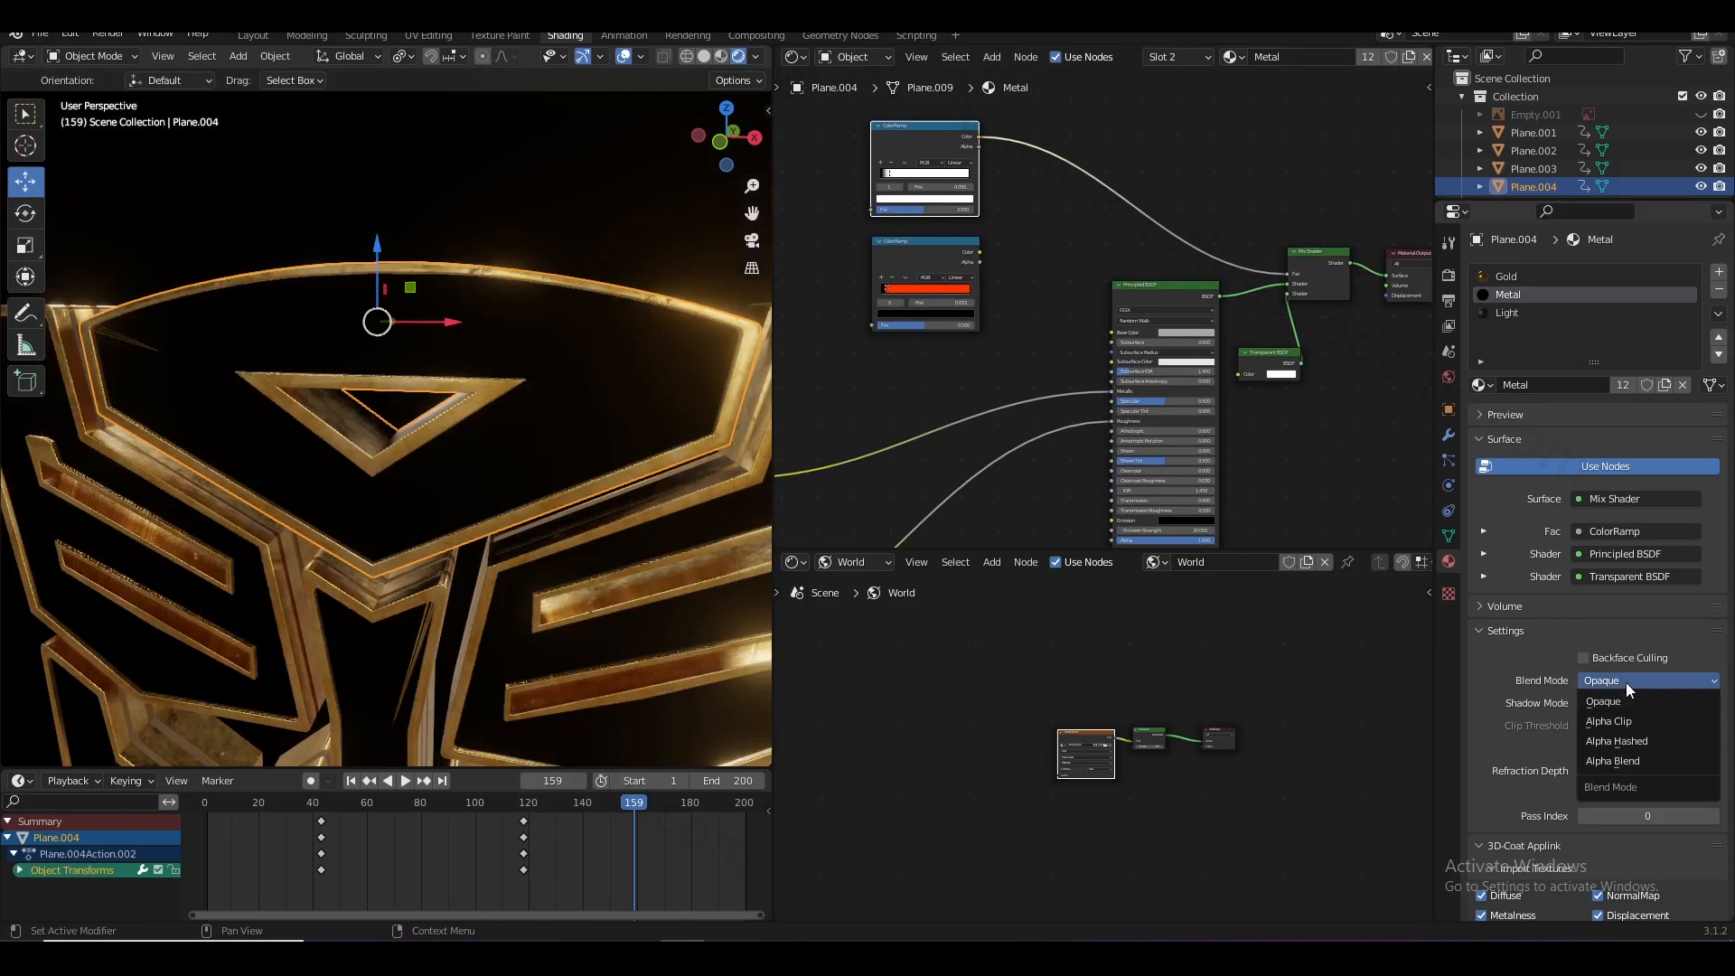
left_click(1628, 738)
scroll(466, 443, "down", 2)
middle_click_drag(518, 413, 542, 383)
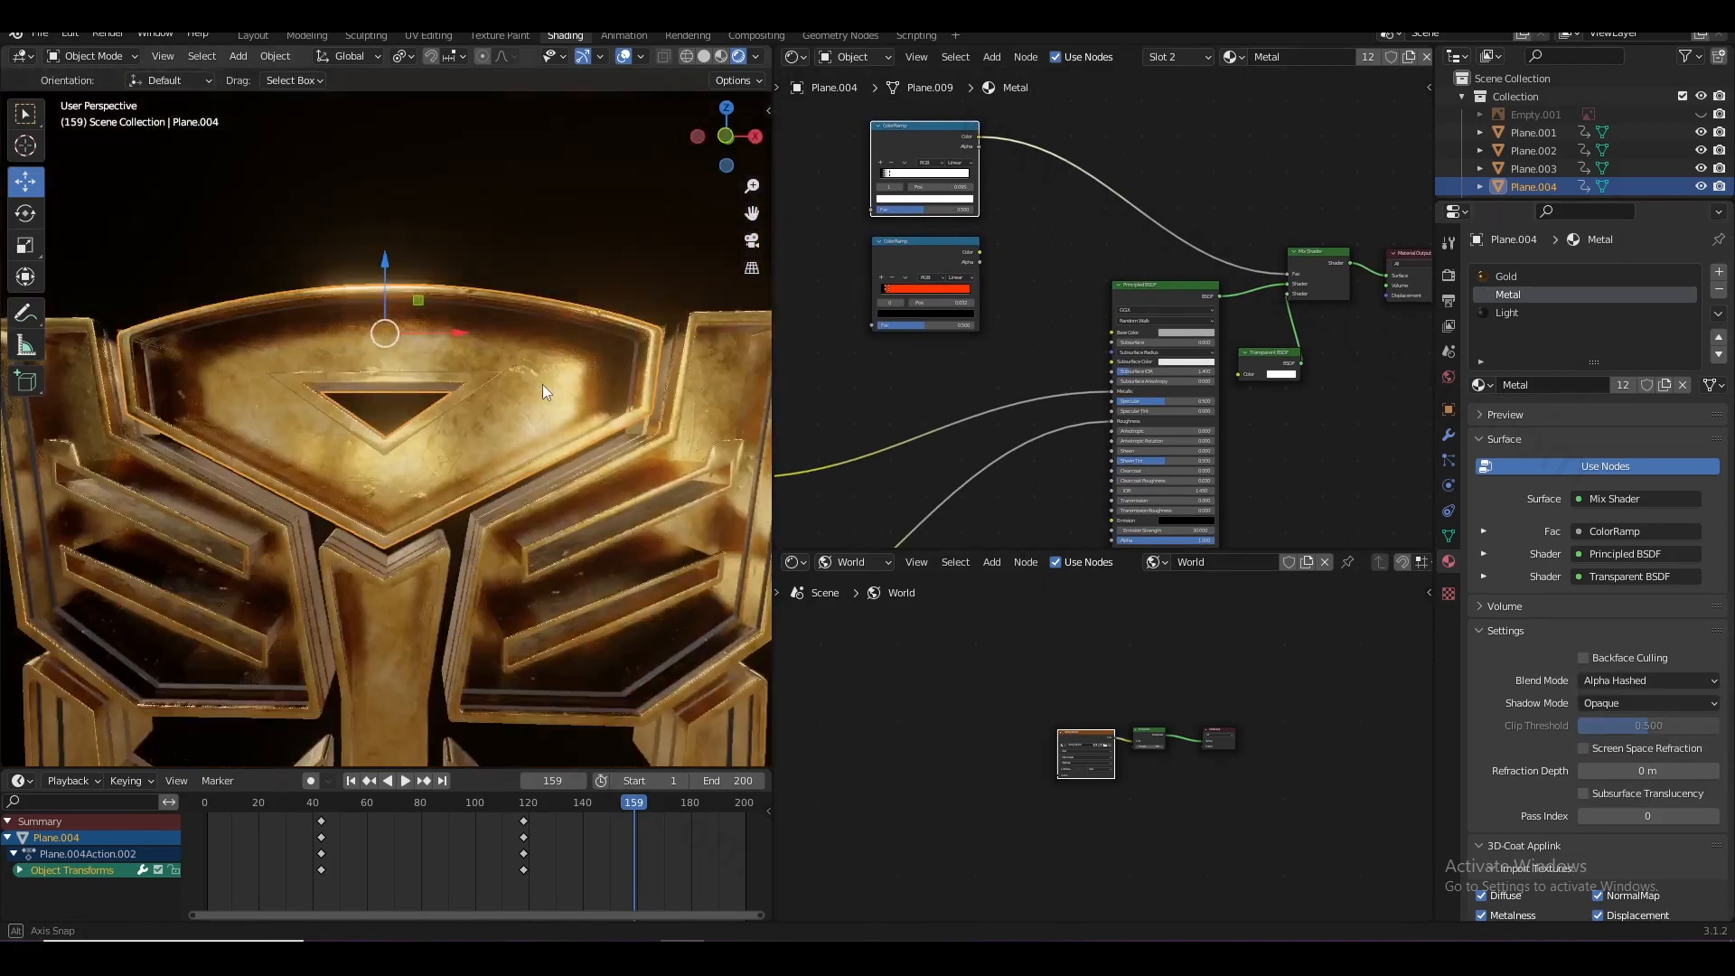
- Add a Gradient Texture node in front of the two ColorRamps in the Metal material
middle_click_drag(1034, 244, 1094, 287)
scroll(1092, 290, "up", 1)
middle_click_drag(972, 164, 1034, 219)
key("shift+a")
left_click(881, 240)
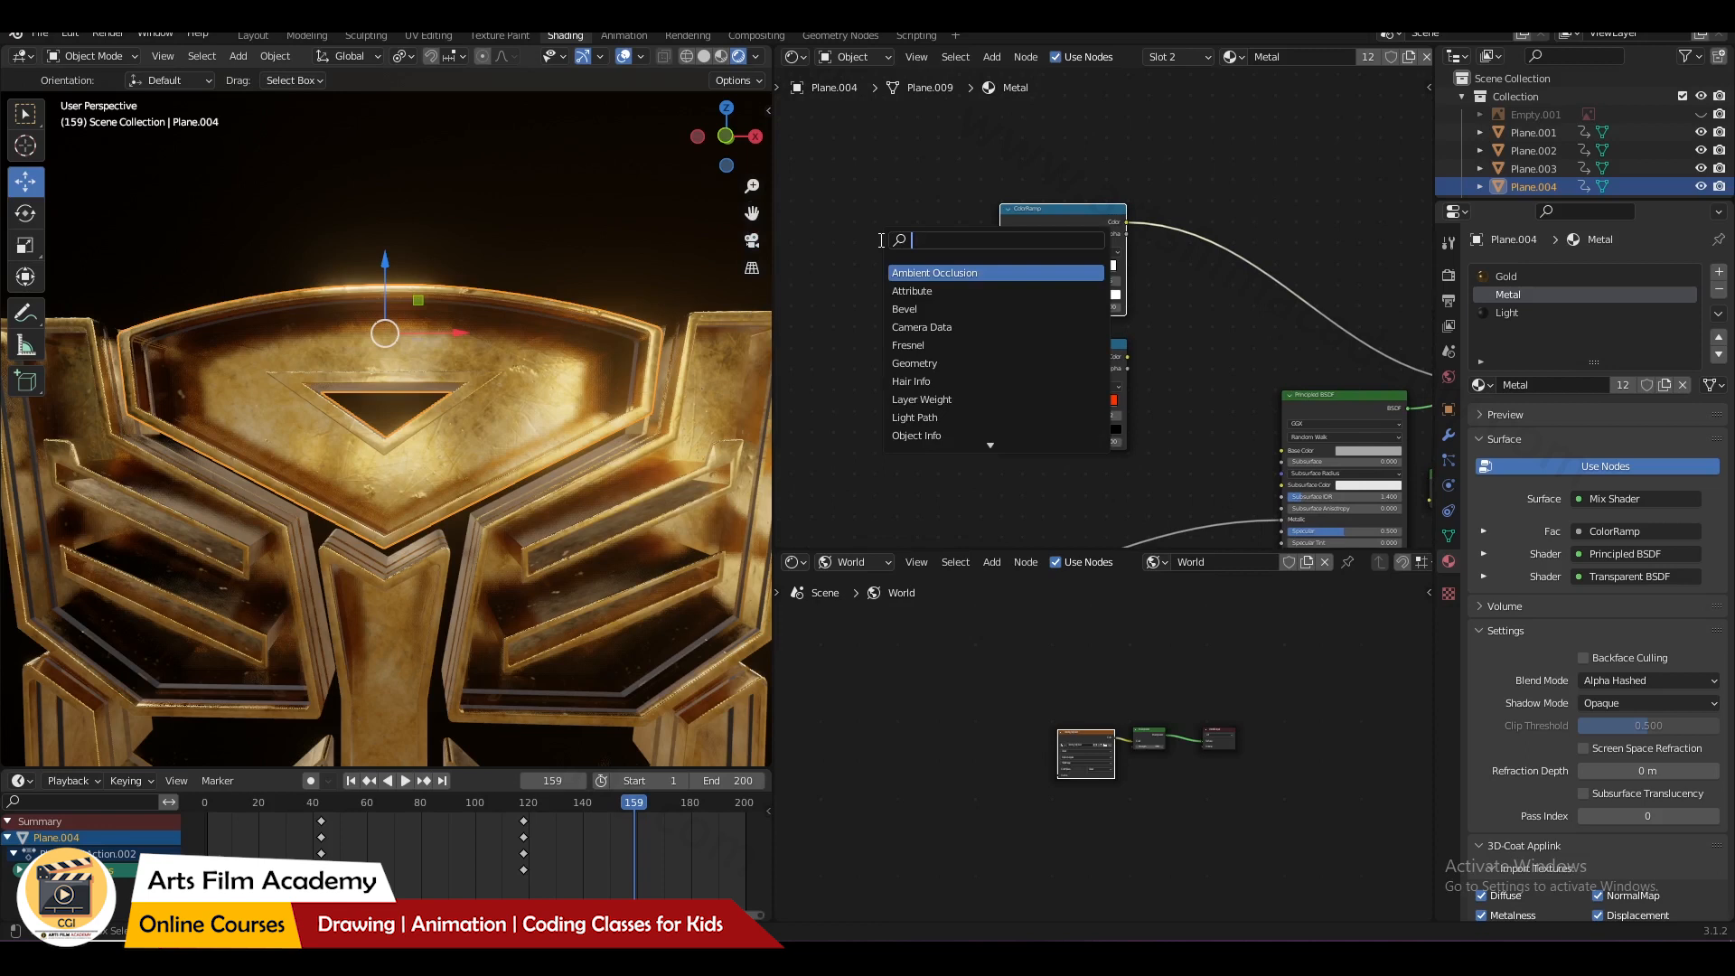
type("gra")
left_click(899, 276)
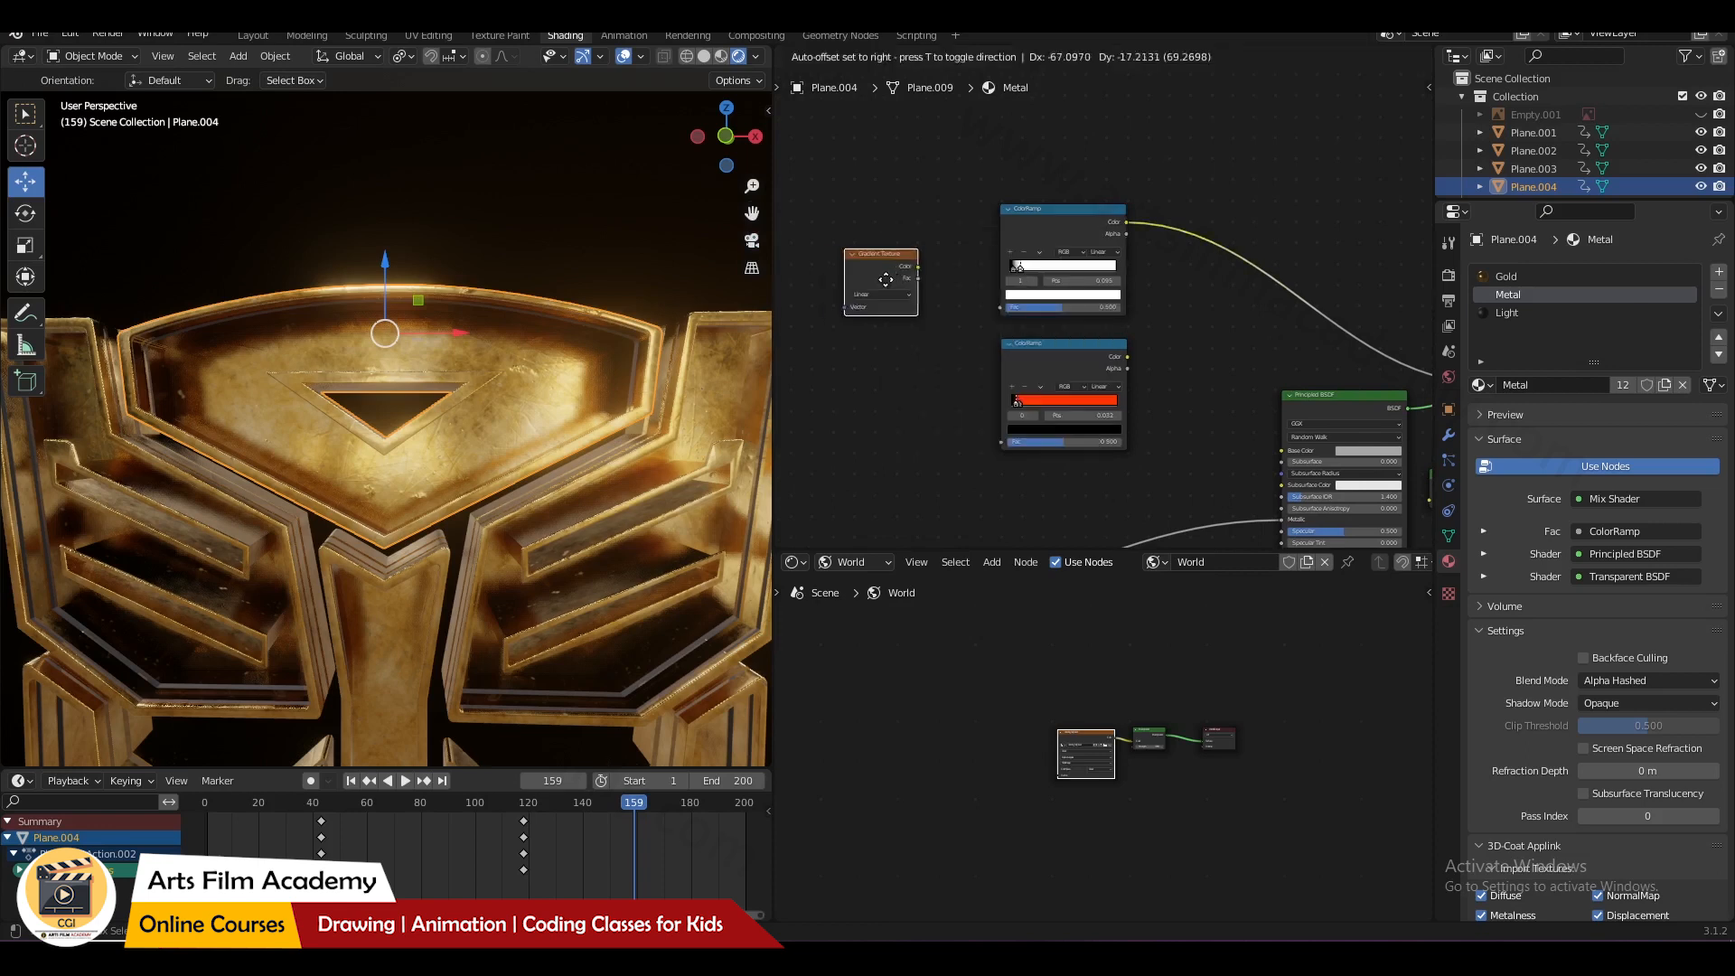
left_click(1010, 296)
left_click(981, 301)
left_click(968, 317)
- Save the file and connect the Gradient Texture's Color output to the upper ColorRamp's Fac input
key("ctrl+s")
left_click_drag(1019, 270, 1048, 275)
left_click_drag(1159, 324, 1156, 322)
- Add Mapping and Texture Coordinate nodes feeding the Gradient Texture and save the file
left_click(940, 263)
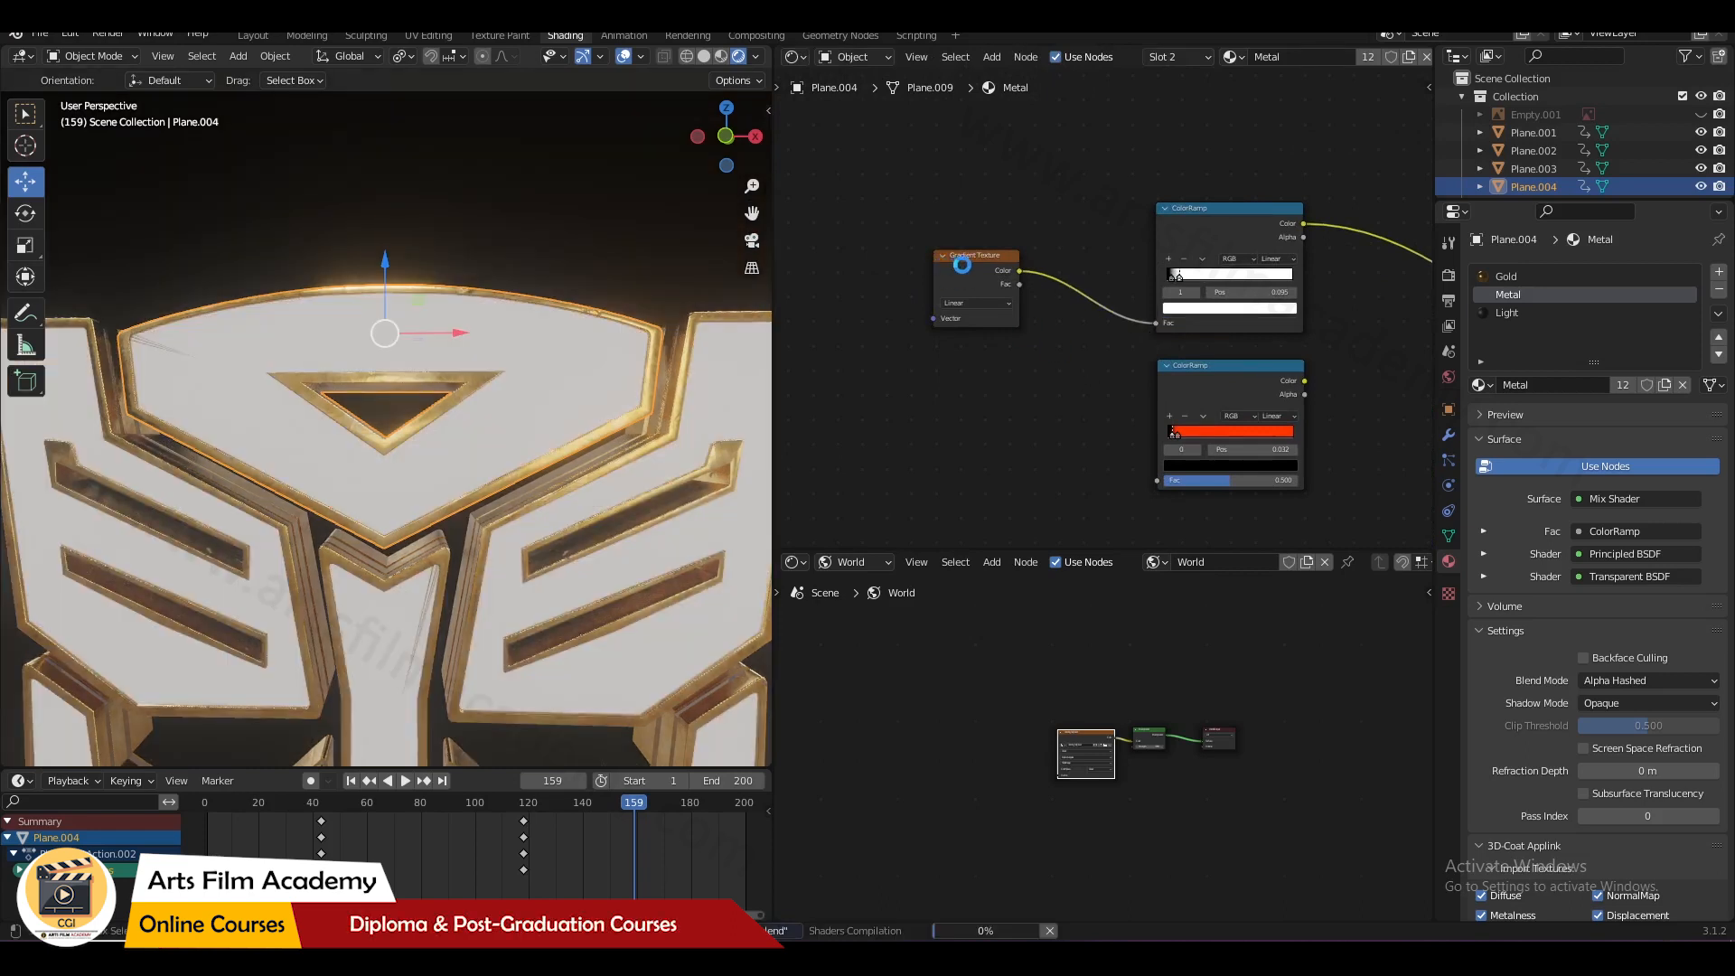
key("ctrl+t")
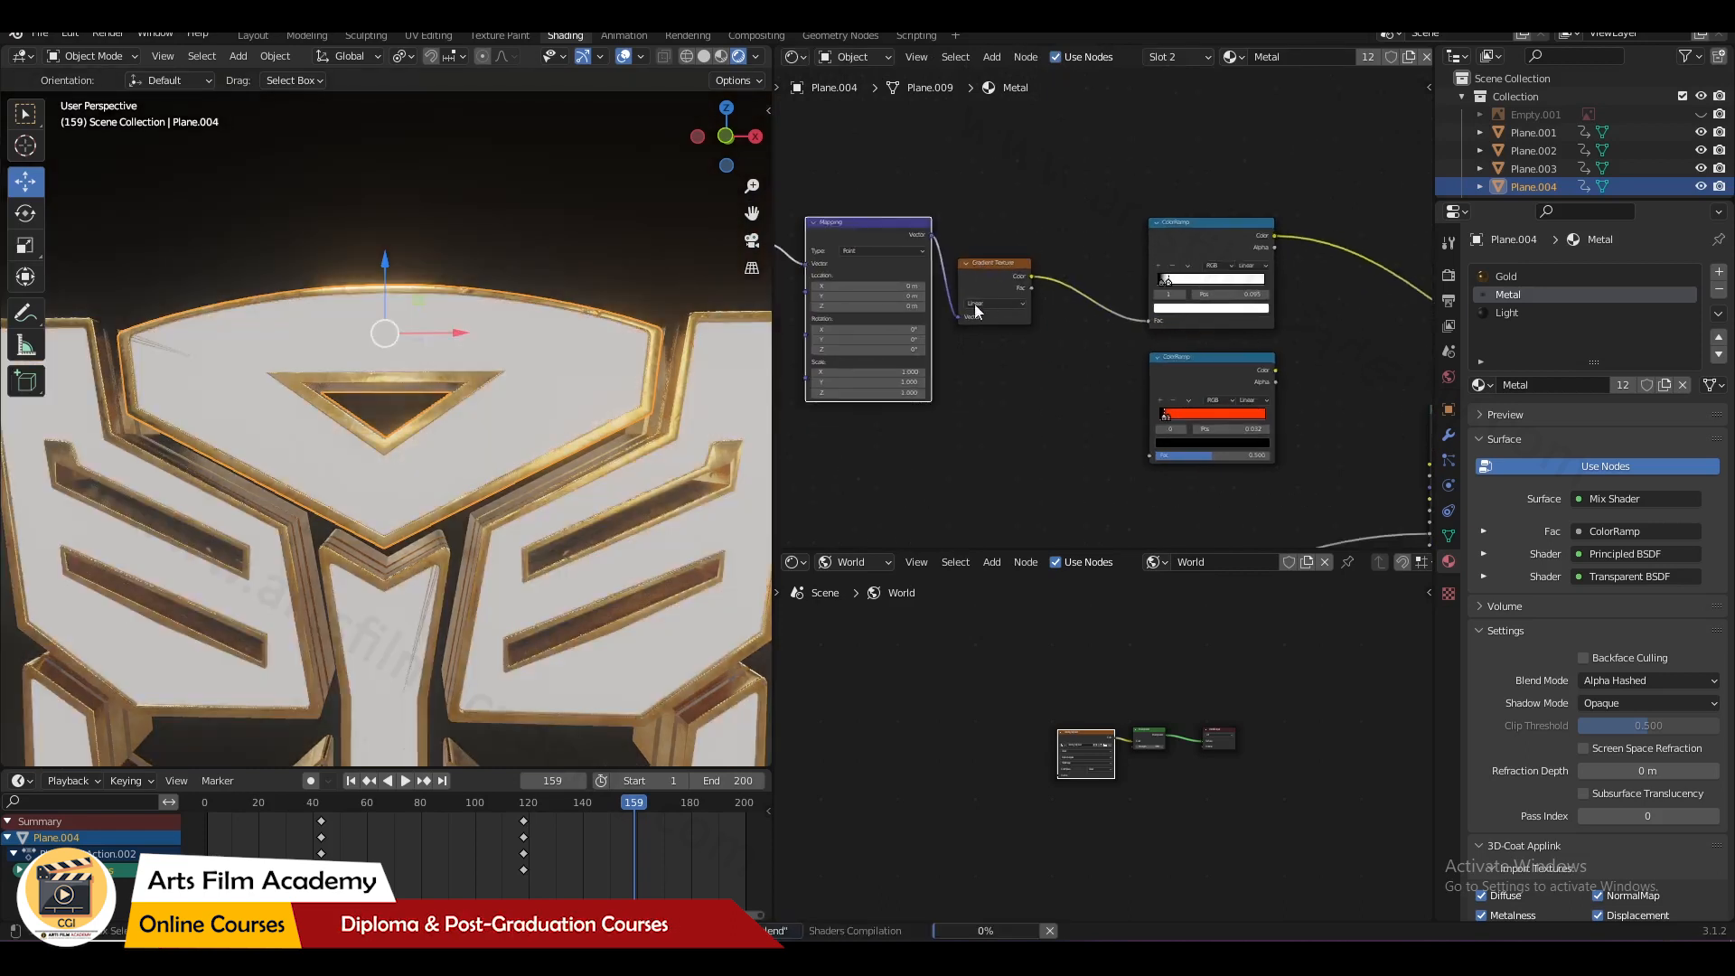
middle_click_drag(979, 296, 1213, 323)
left_click_drag(1055, 145, 823, 264)
key("ctrl+s")
- Lower the Mapping node's X location until the metal is partly transparent across the logo
scroll(1053, 288, "up", 1)
middle_click_drag(1054, 289, 993, 290)
mouse_move(997, 287)
left_mouse_down()
mouse_move(947, 286)
mouse_move(982, 287)
left_mouse_up()
- Move the upper ColorRamp's white stop closer to its black stop to sharpen the transparency edge
middle_click_drag(1242, 302, 1126, 317)
scroll(1126, 318, "up", 1)
scroll(1260, 310, "up", 4)
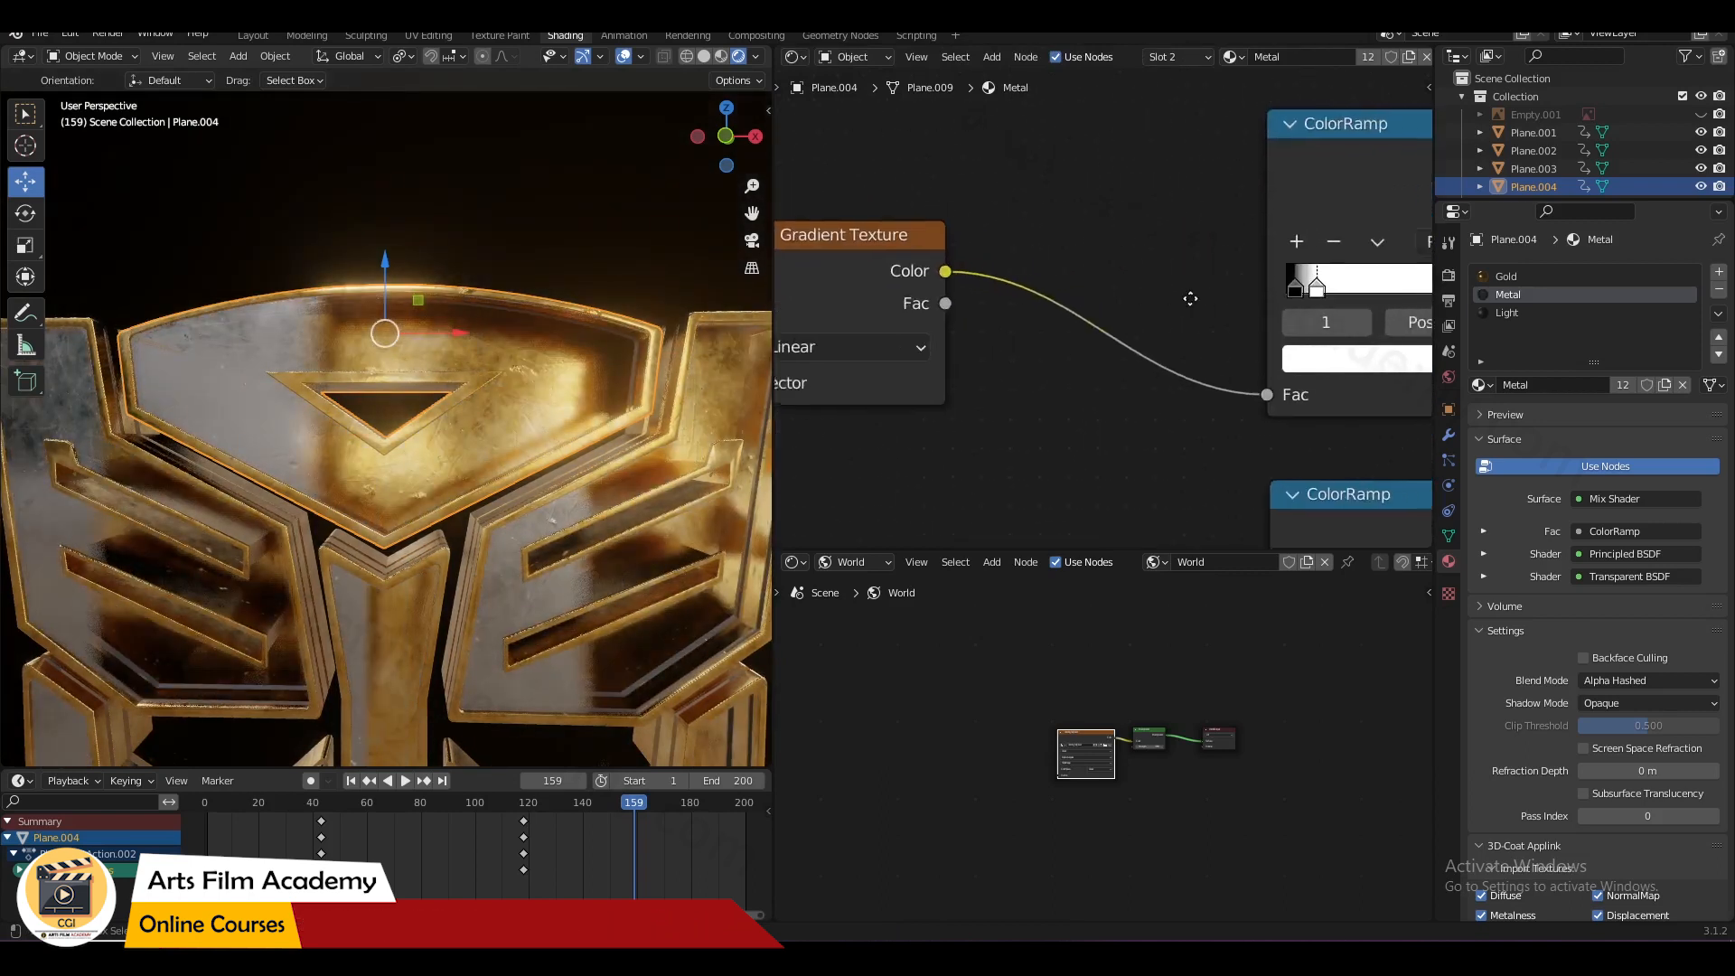
left_click_drag(1195, 301, 1185, 301)
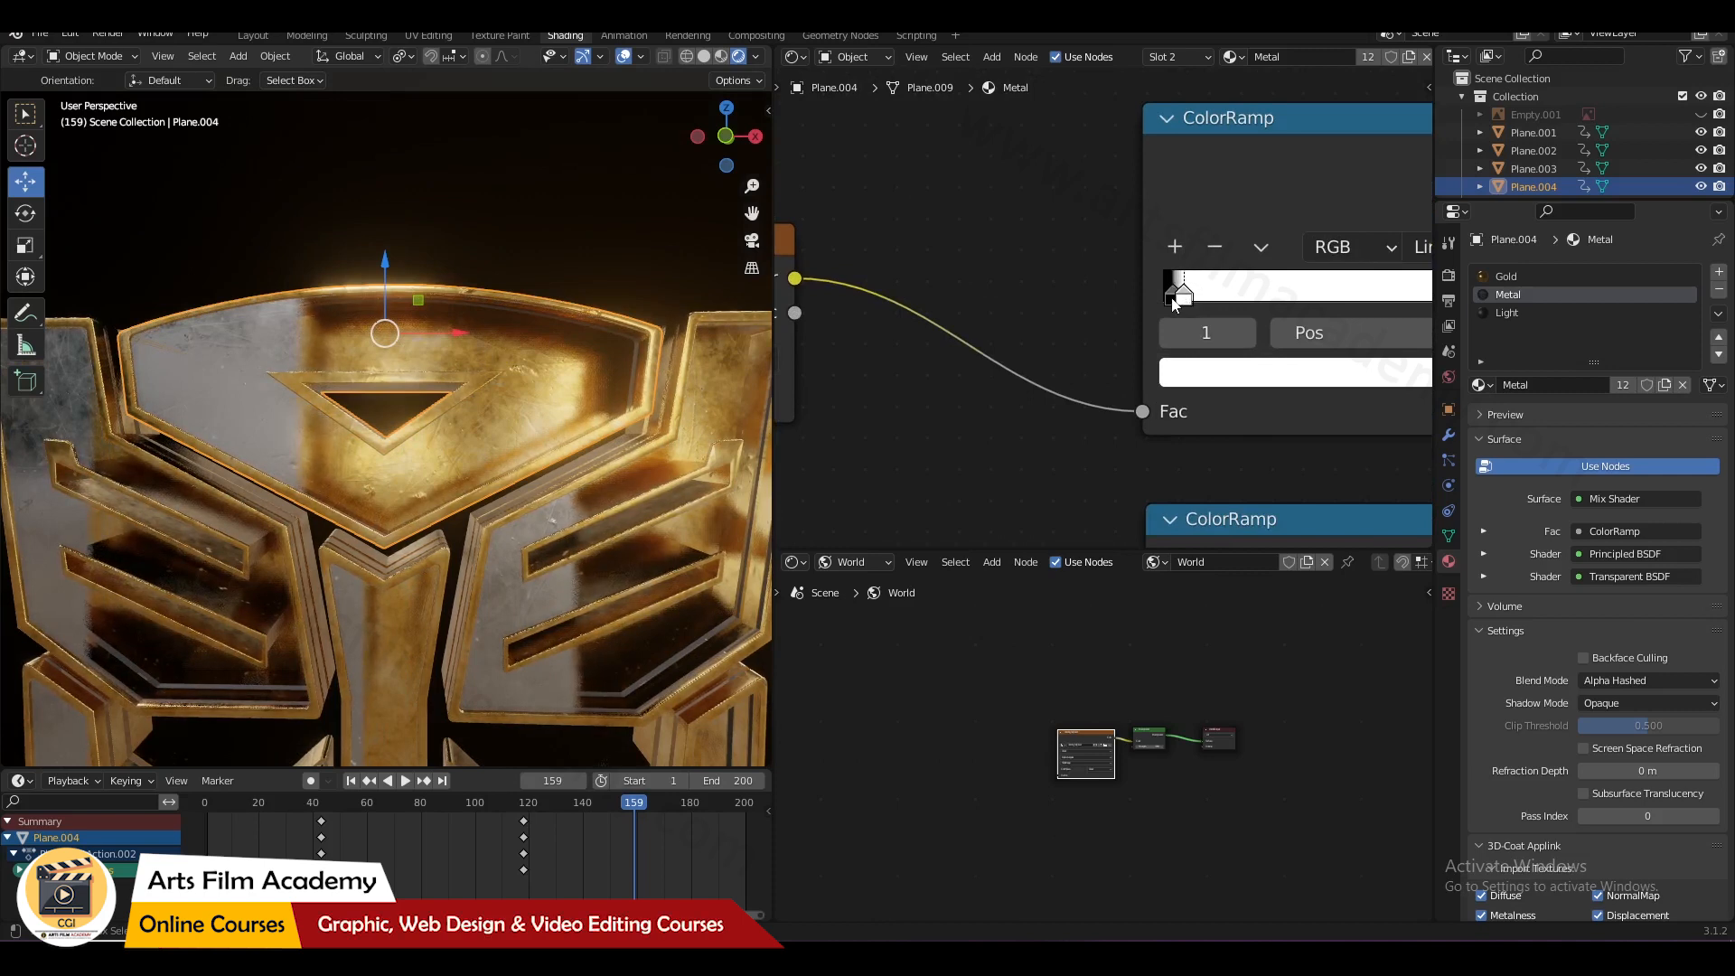
left_click(1173, 301)
left_click(1184, 303)
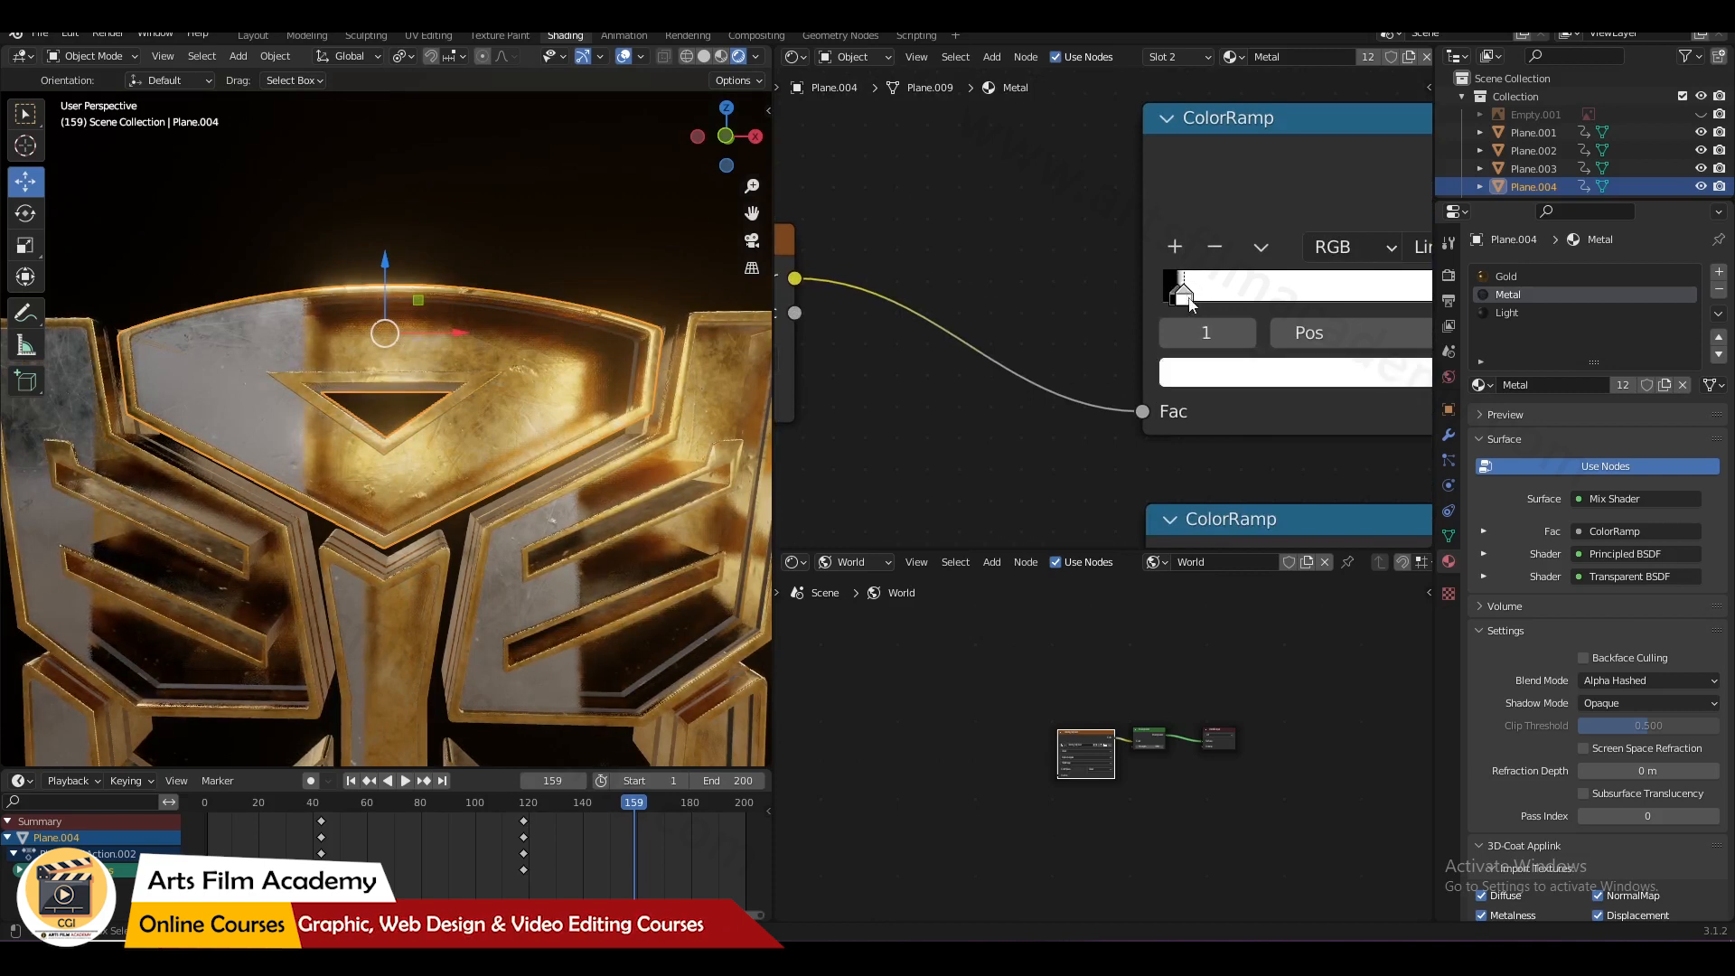
- Show the logo through the camera and set the Mapping node's X location to about -0.5 m
scroll(251, 298, "up", 2)
middle_click_drag(251, 298, 432, 372)
scroll(432, 373, "down", 7)
scroll(434, 394, "down", 2)
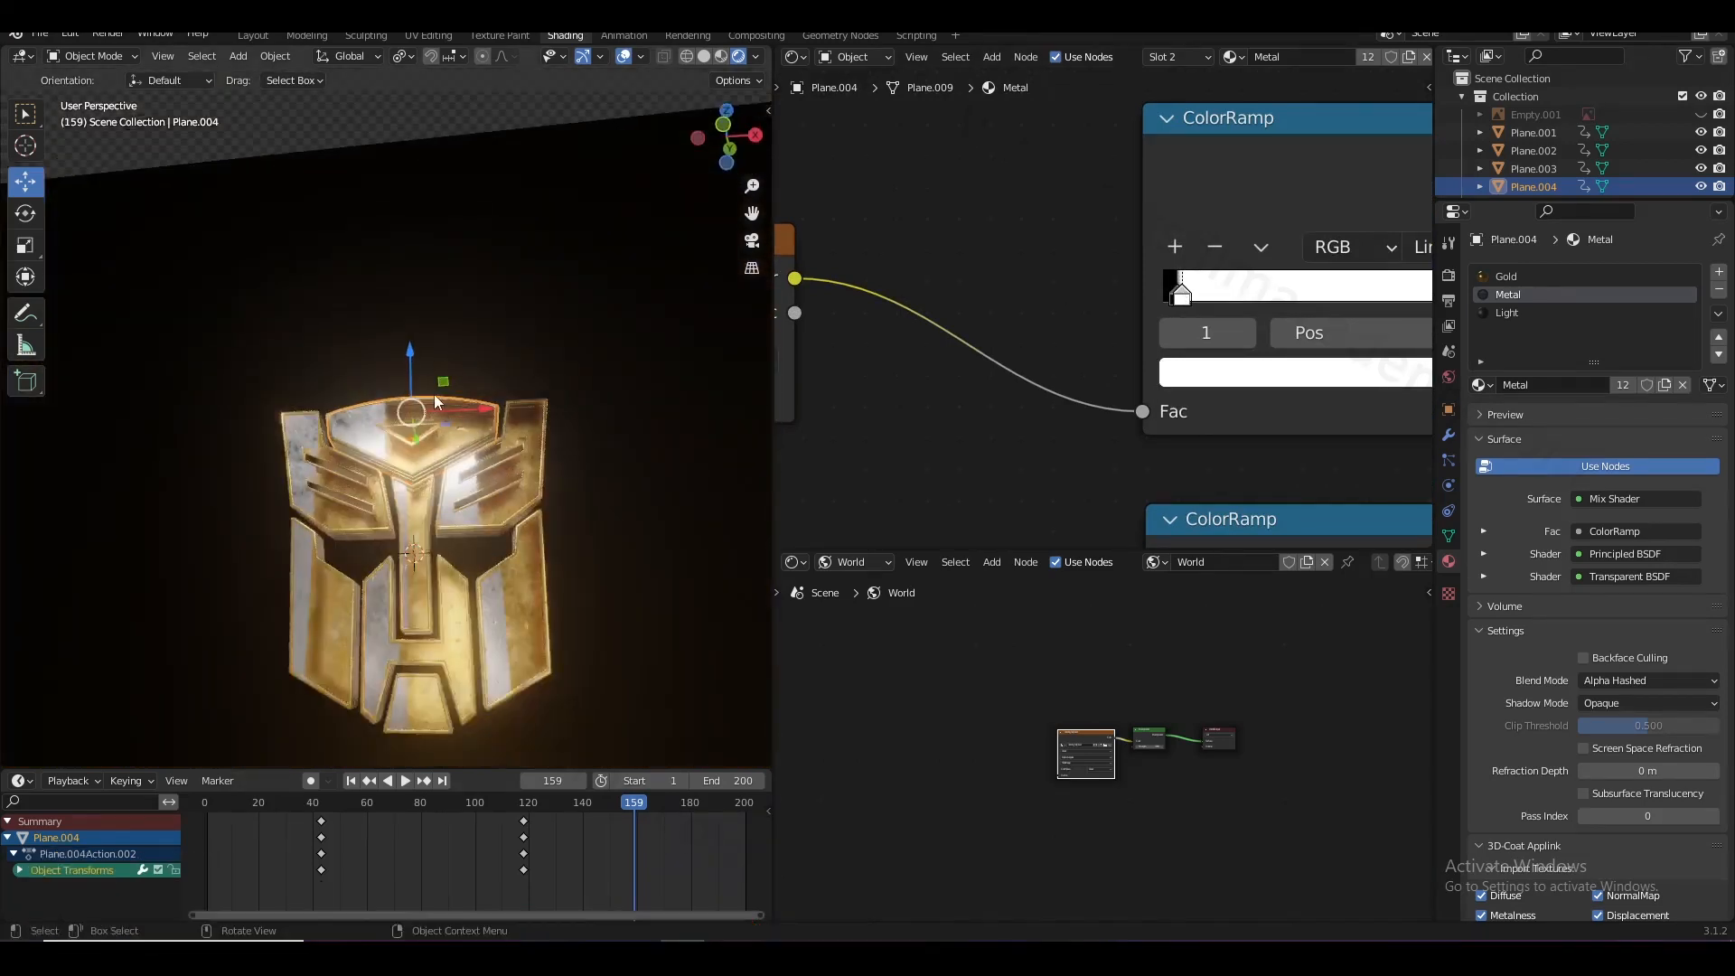
key("KP_0")
middle_click_drag(927, 335, 1203, 273)
scroll(1011, 275, "up", 2)
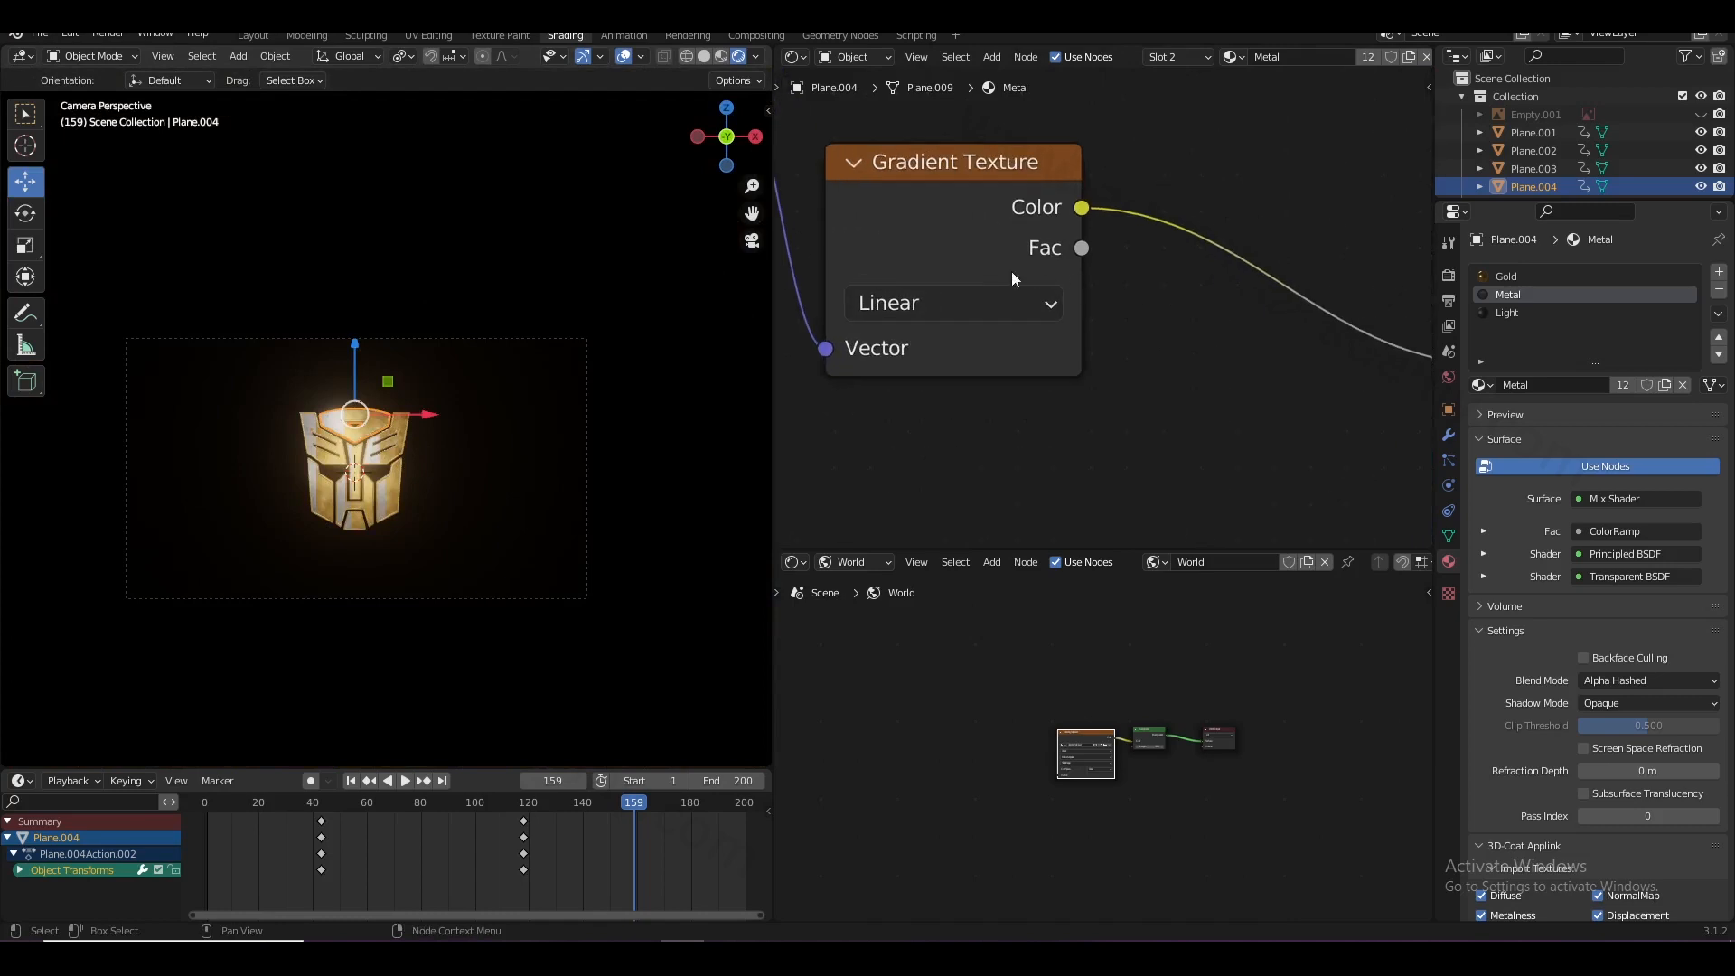
middle_click_drag(1013, 275, 1185, 296)
scroll(1260, 306, "down", 9)
mouse_move(965, 286)
left_mouse_down()
mouse_move(921, 287)
mouse_move(985, 286)
left_mouse_up()
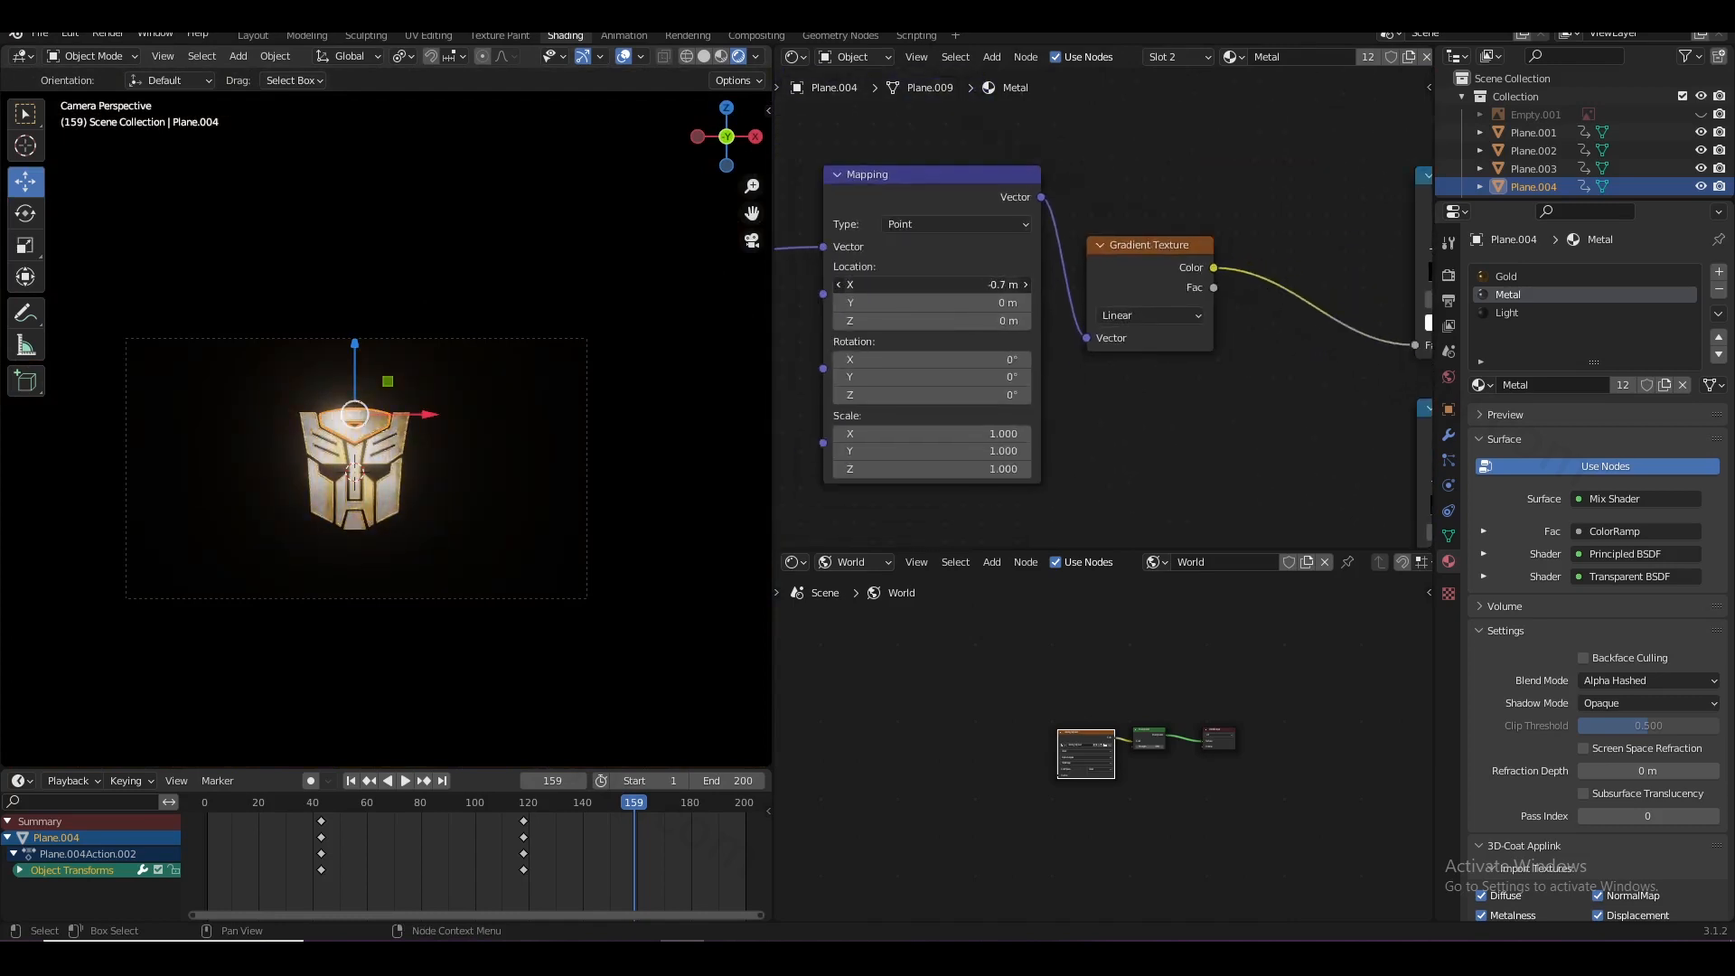
- Reposition the shader nodes at the output end of the Metal material
scroll(1093, 303, "down", 11)
middle_click_drag(1111, 310, 1023, 305)
scroll(1034, 311, "down", 3)
middle_click_drag(1335, 334, 1157, 285)
left_click_drag(1186, 263, 1319, 411)
left_click_drag(1213, 311, 1296, 265)
middle_click_drag(1042, 300, 1180, 326)
scroll(1045, 305, "down", 1)
- Inspect the transparency edge on the upper logo pieces up close, shift the Mapping node, and save the file
middle_click_drag(290, 383, 405, 367)
scroll(405, 367, "up", 8)
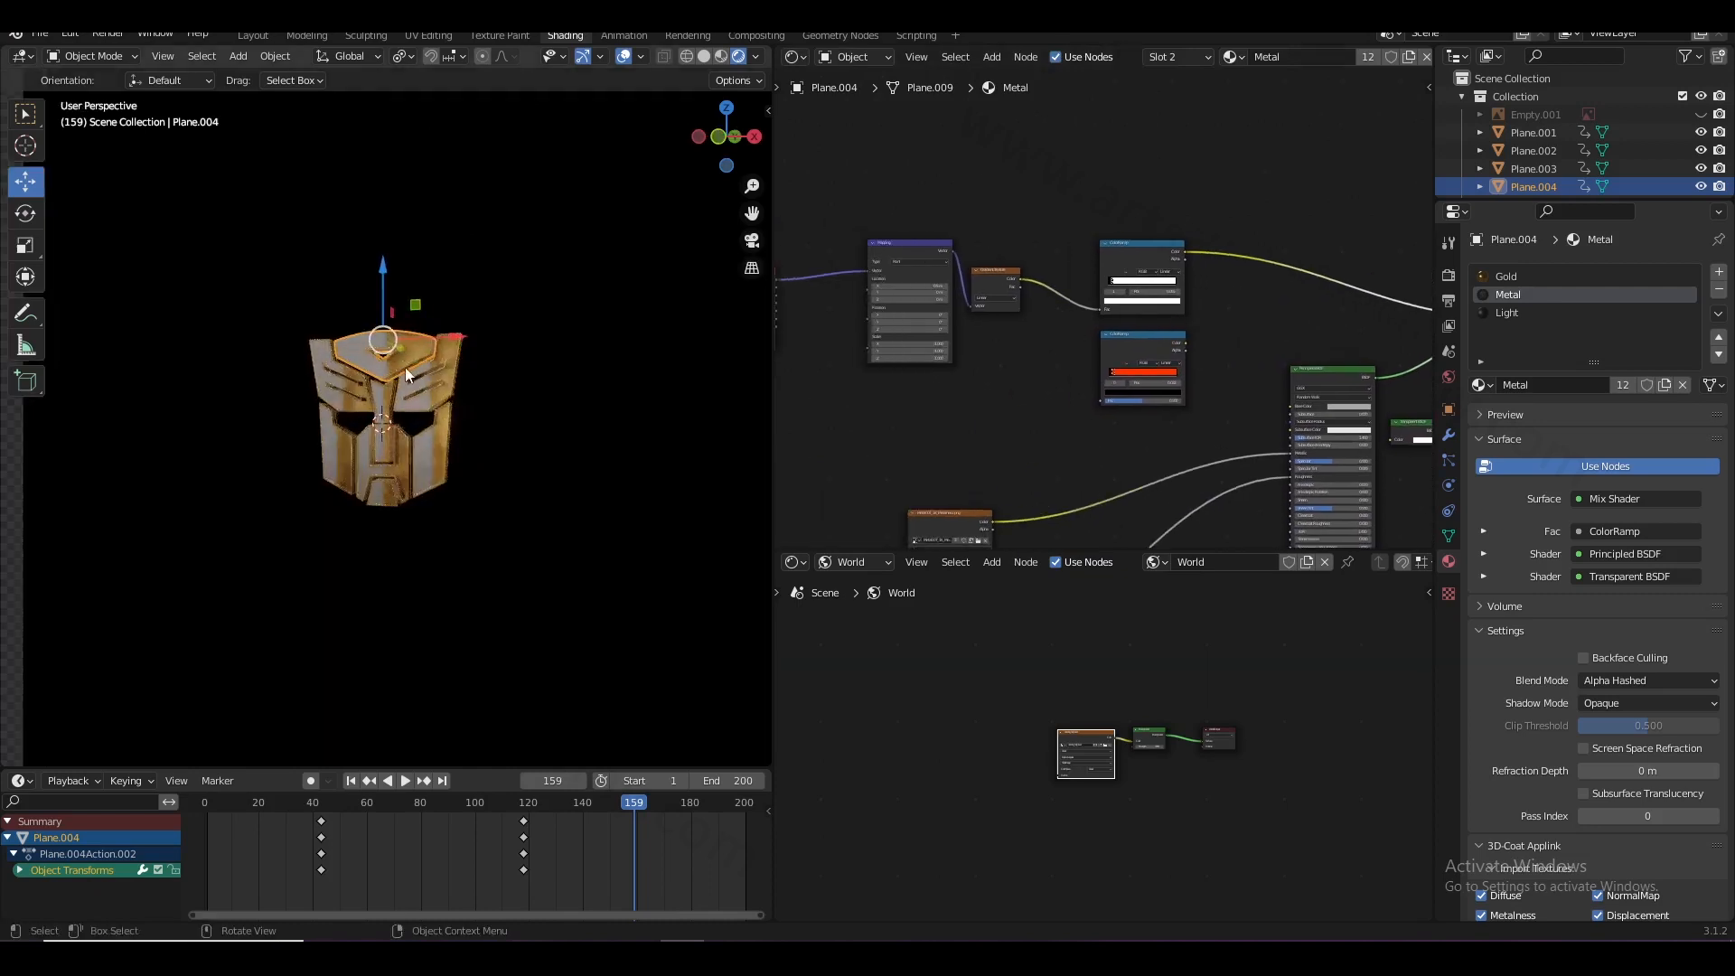
middle_click_drag(395, 203, 409, 371, "shift")
scroll(410, 370, "up", 3)
scroll(941, 262, "down", 1)
middle_click_drag(941, 262, 1055, 262)
scroll(1055, 262, "up", 1)
left_click_drag(1027, 249, 995, 251)
key("ctrl+s")
- Add a Noise Texture node below the Mapping node in the Metal material
key("shift+a")
left_click(958, 232)
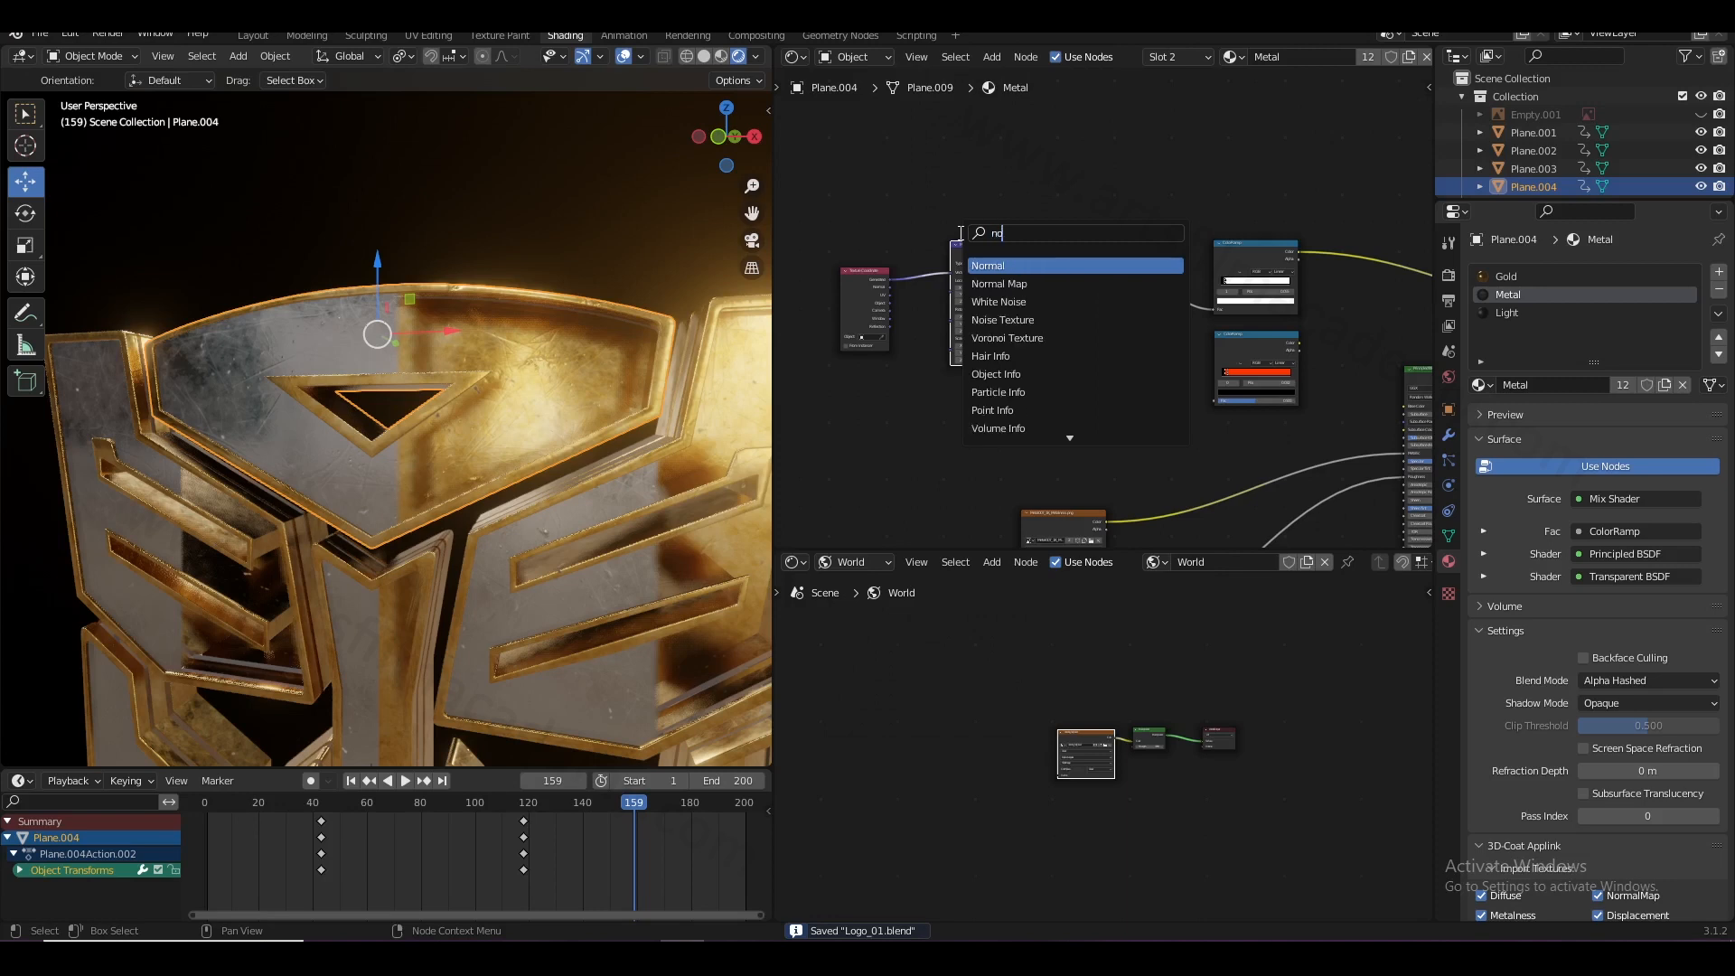
type("noise")
left_click(1002, 284)
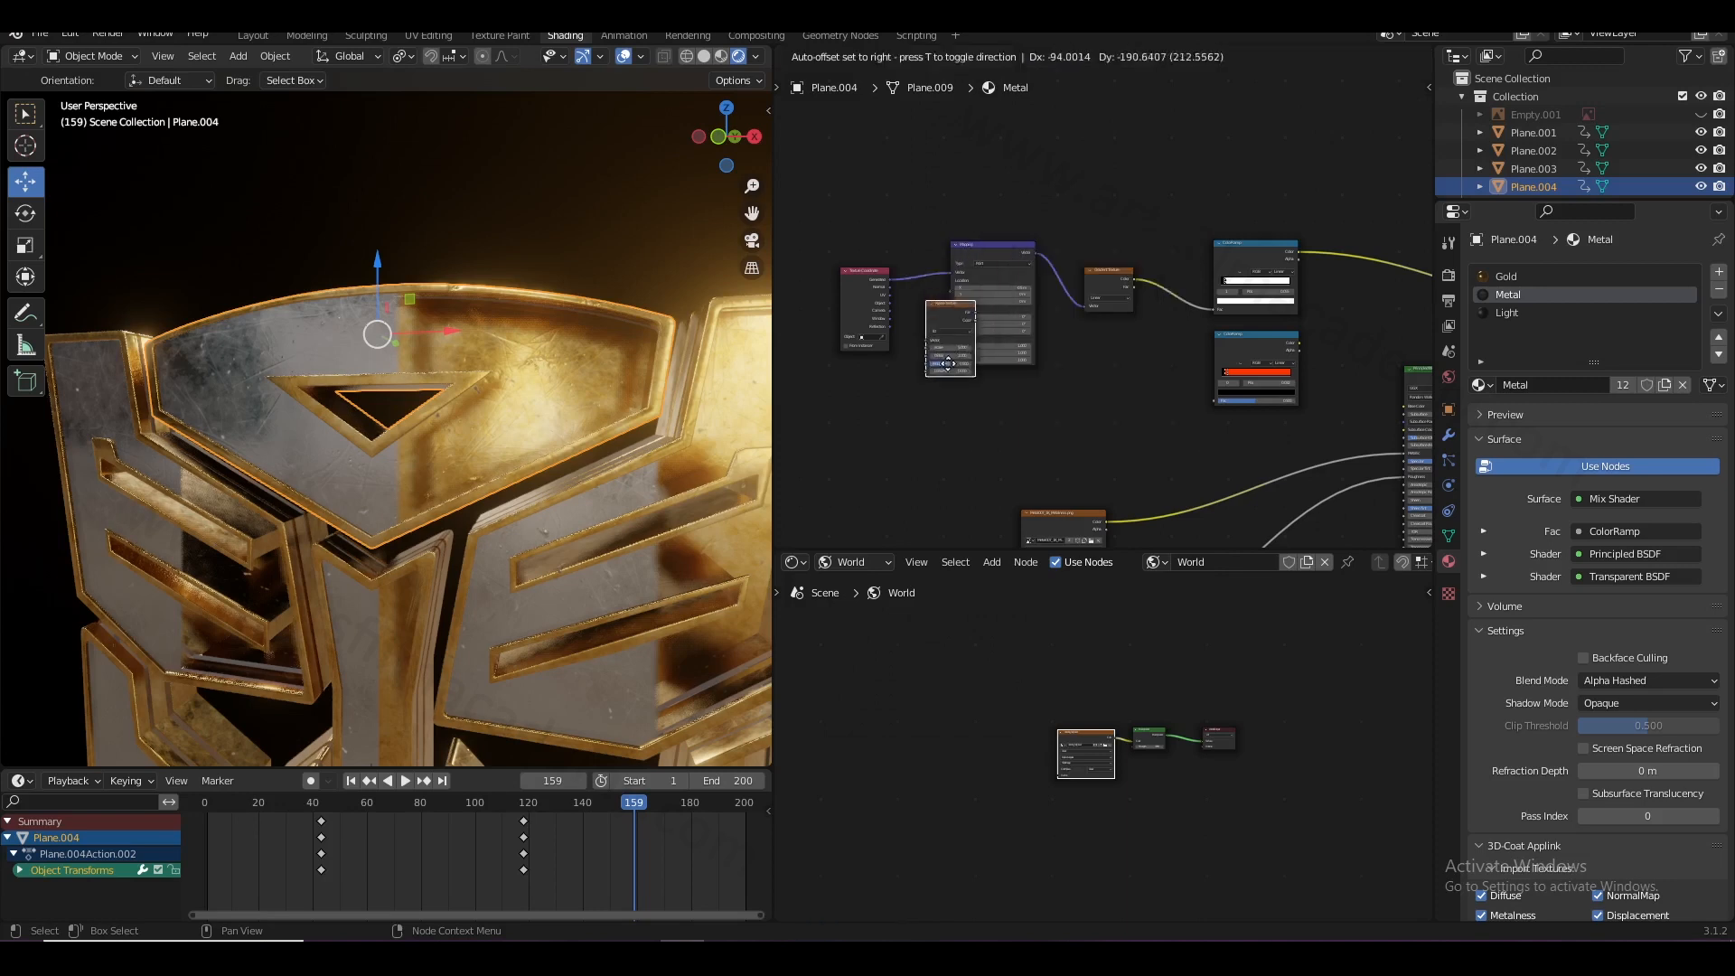
left_click(931, 402)
scroll(850, 273, "up", 1)
- Space out the Texture Coordinate, Mapping and Noise Texture nodes and save the file
left_click_drag(836, 273, 795, 316)
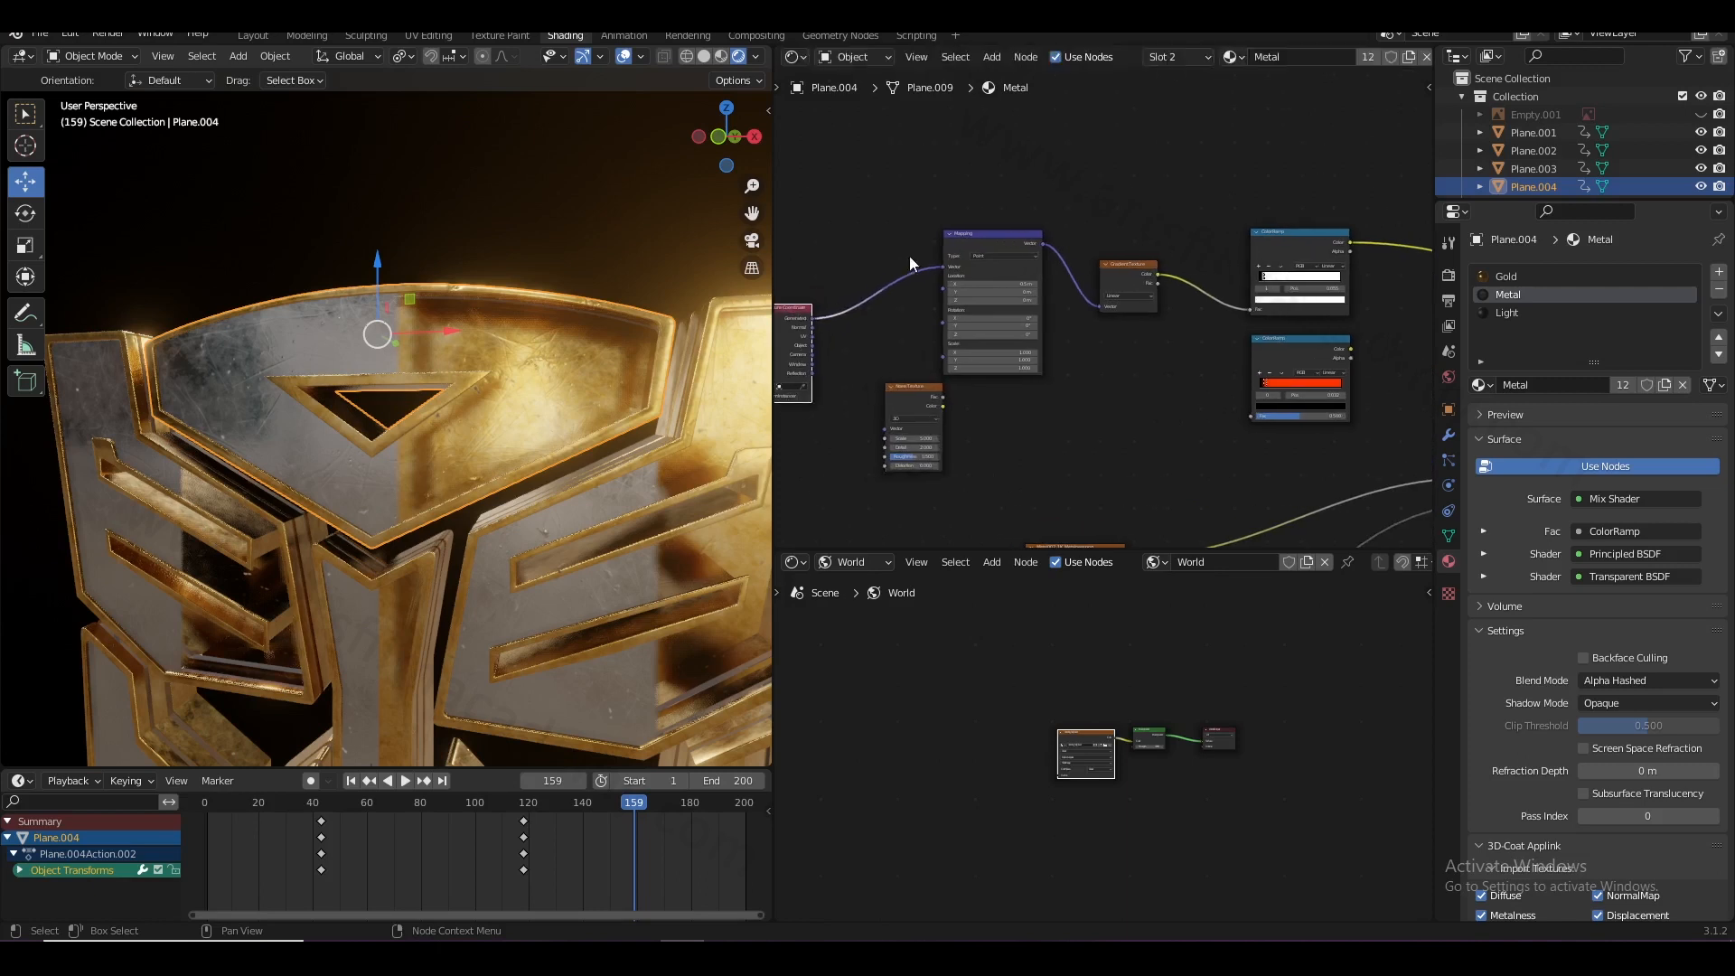
left_click_drag(977, 243, 997, 242)
middle_click_drag(1019, 311, 1075, 333)
scroll(1077, 334, "up", 3)
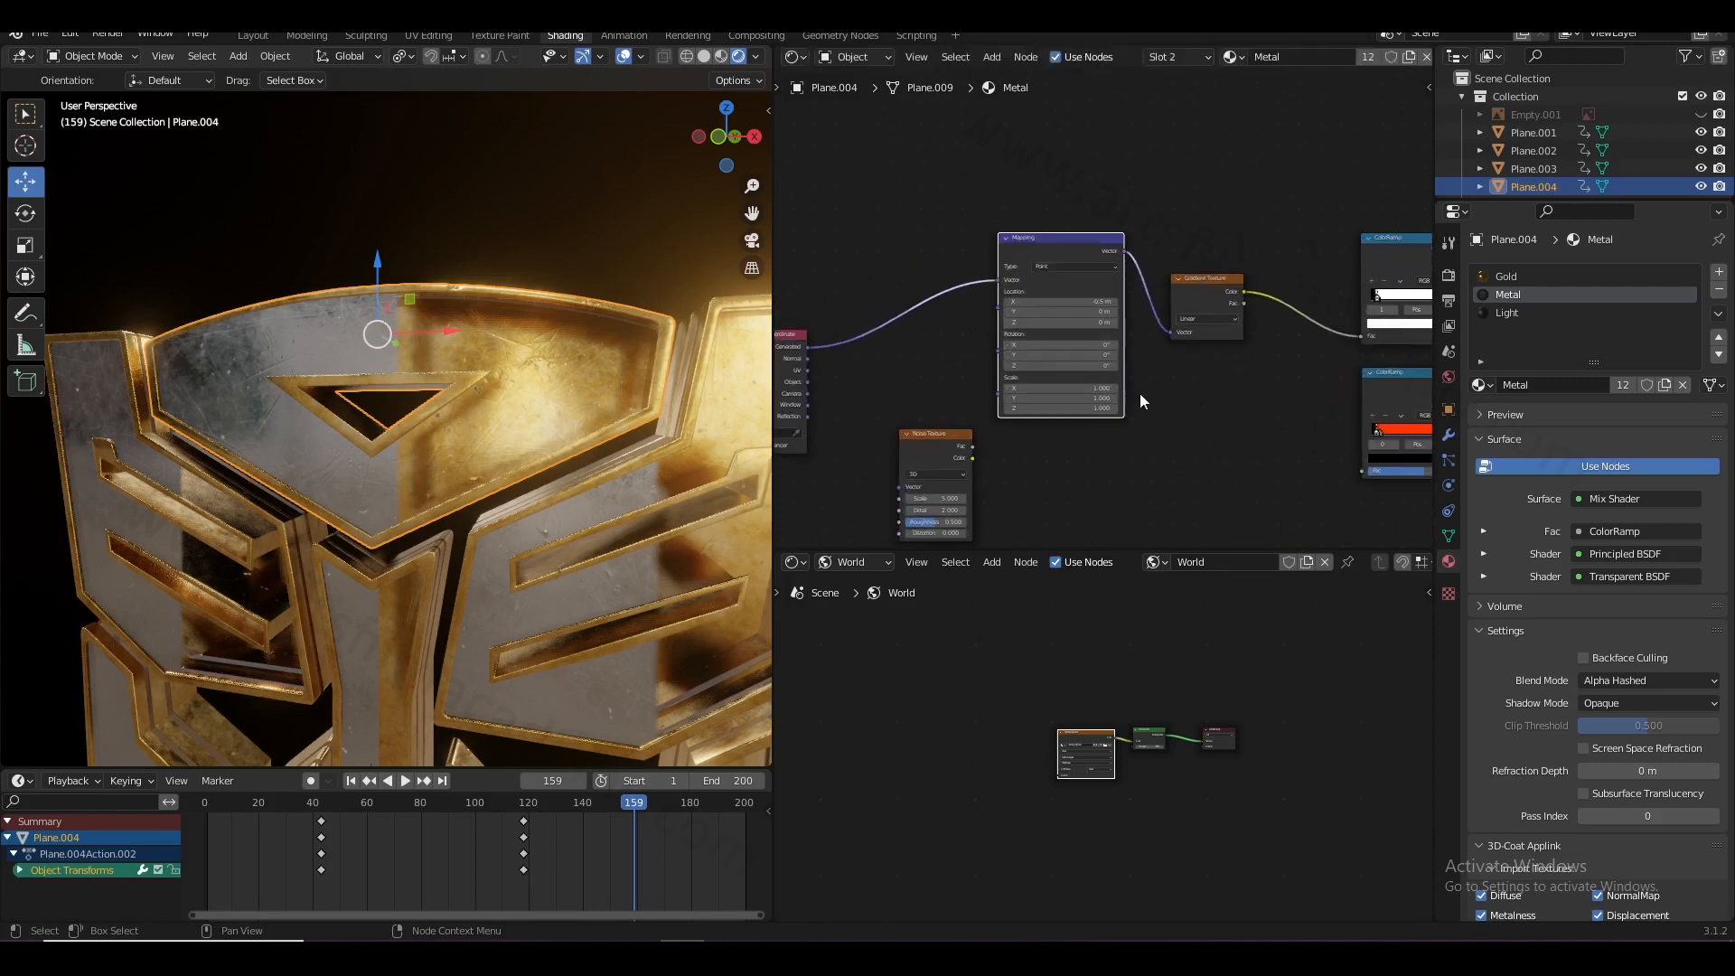
middle_click_drag(1144, 392, 1173, 356)
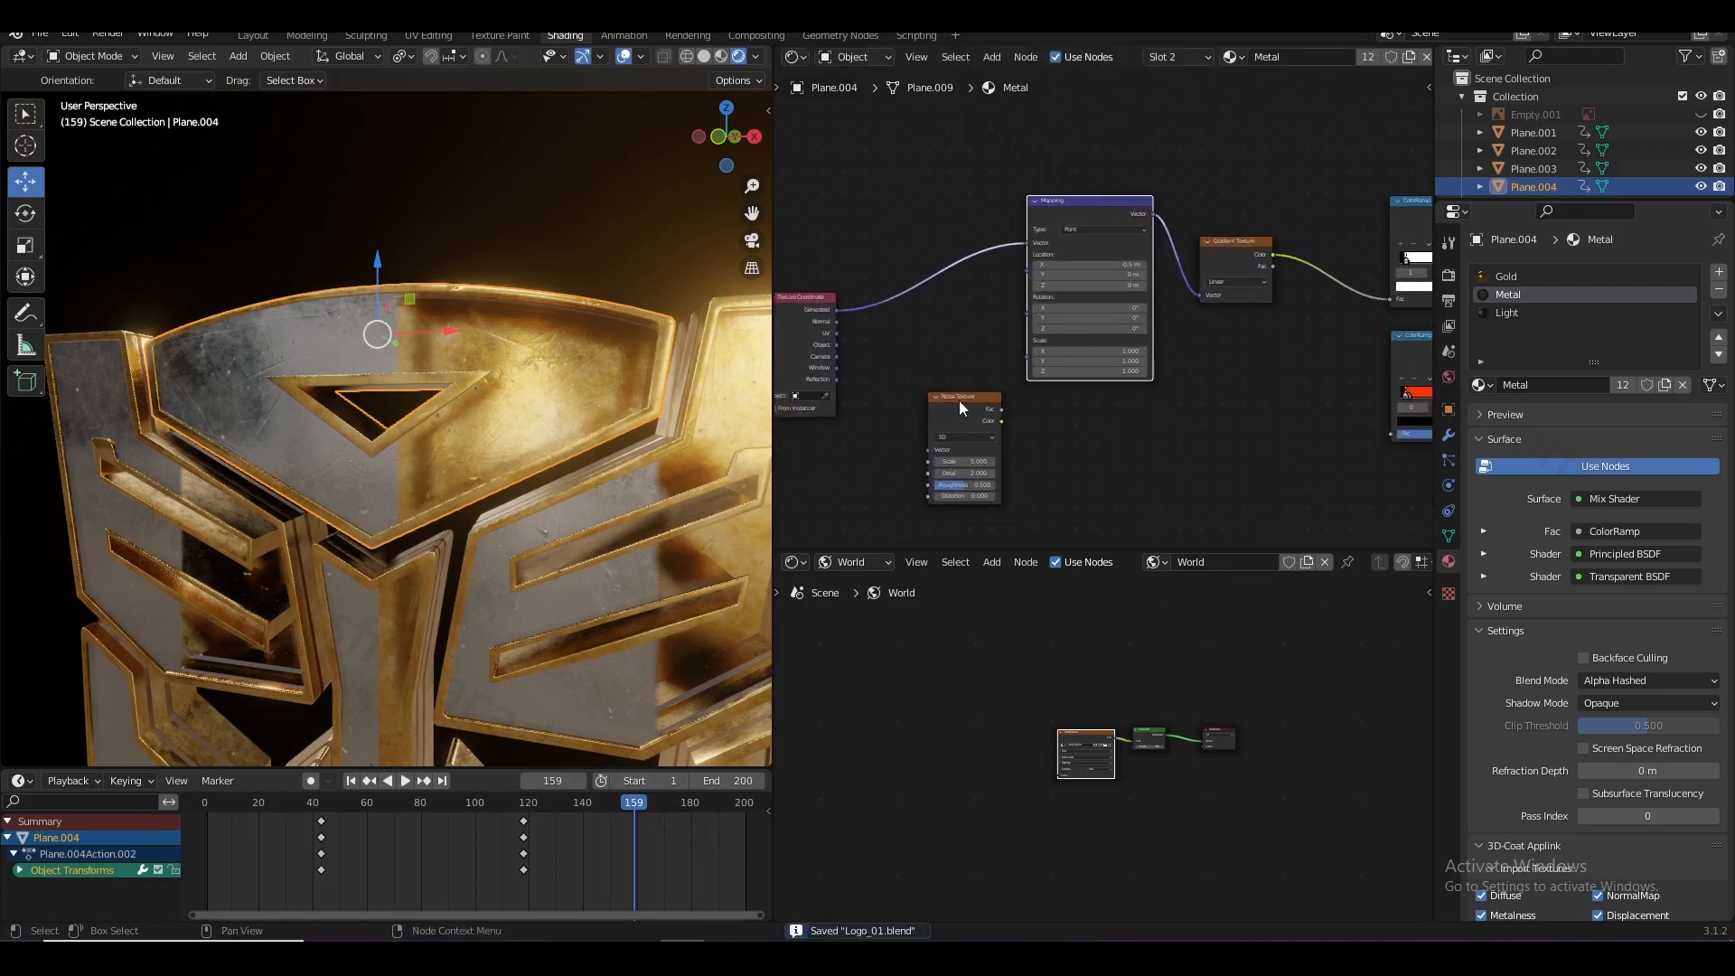
left_click_drag(958, 399, 961, 379)
key("ctrl+s")
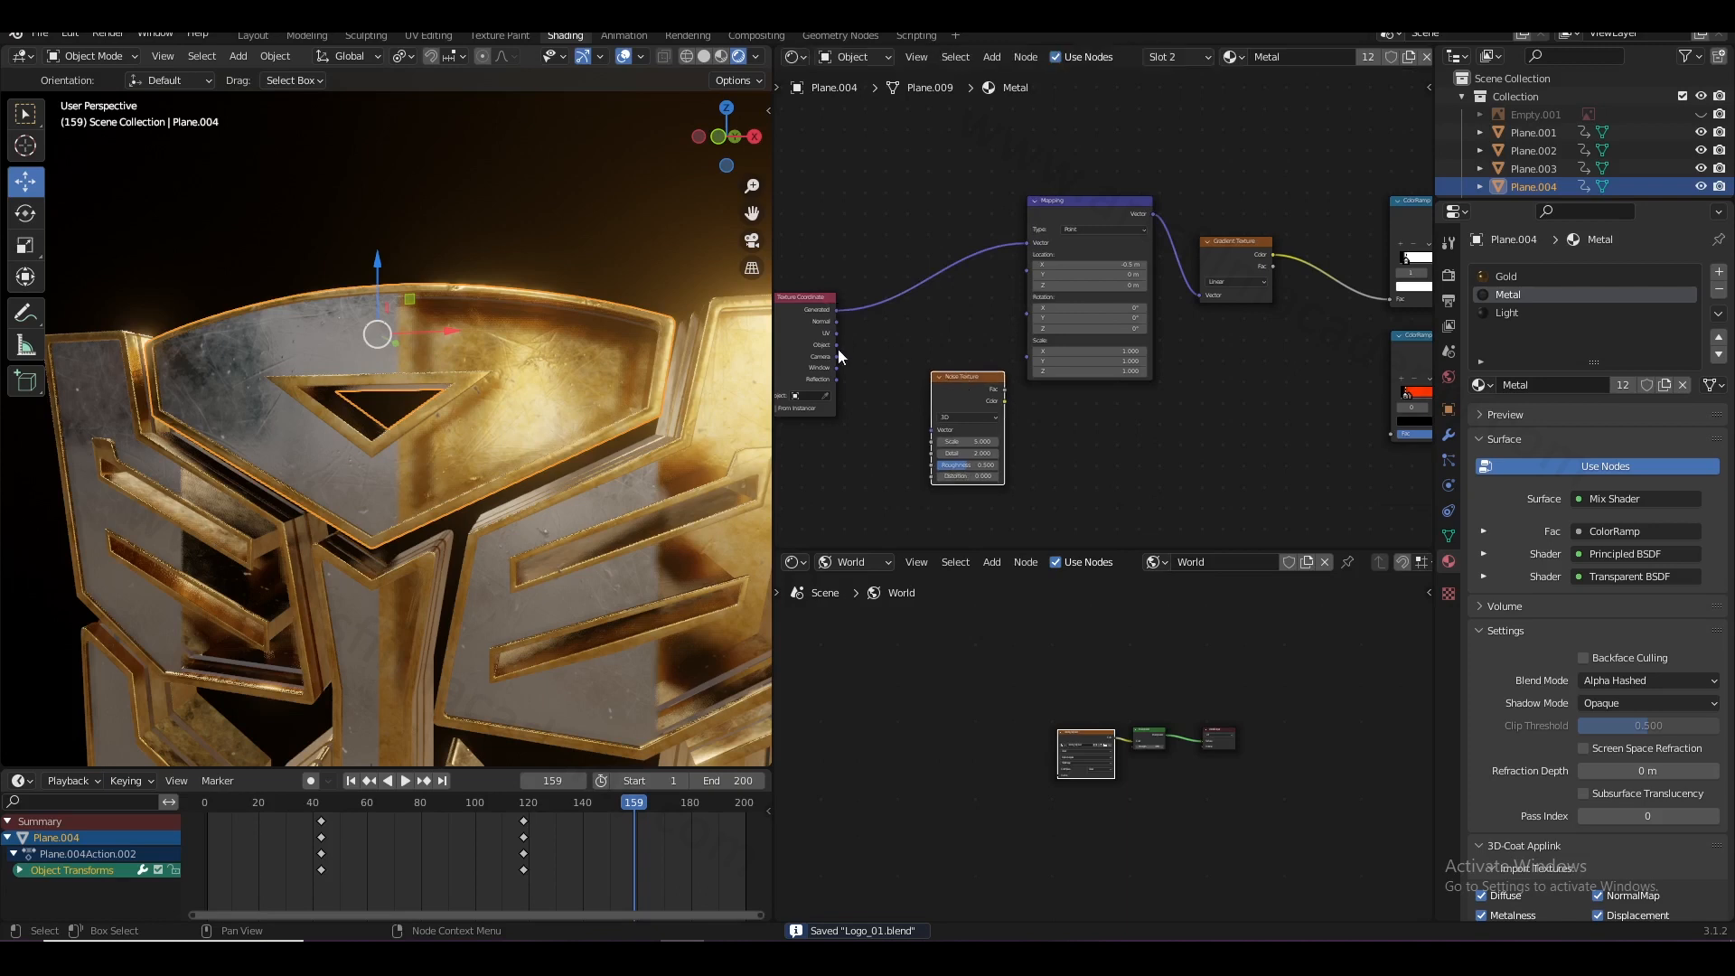
- Connect the Texture Coordinate's Object output to the Noise Texture's Vector input
left_click_drag(833, 344, 928, 427)
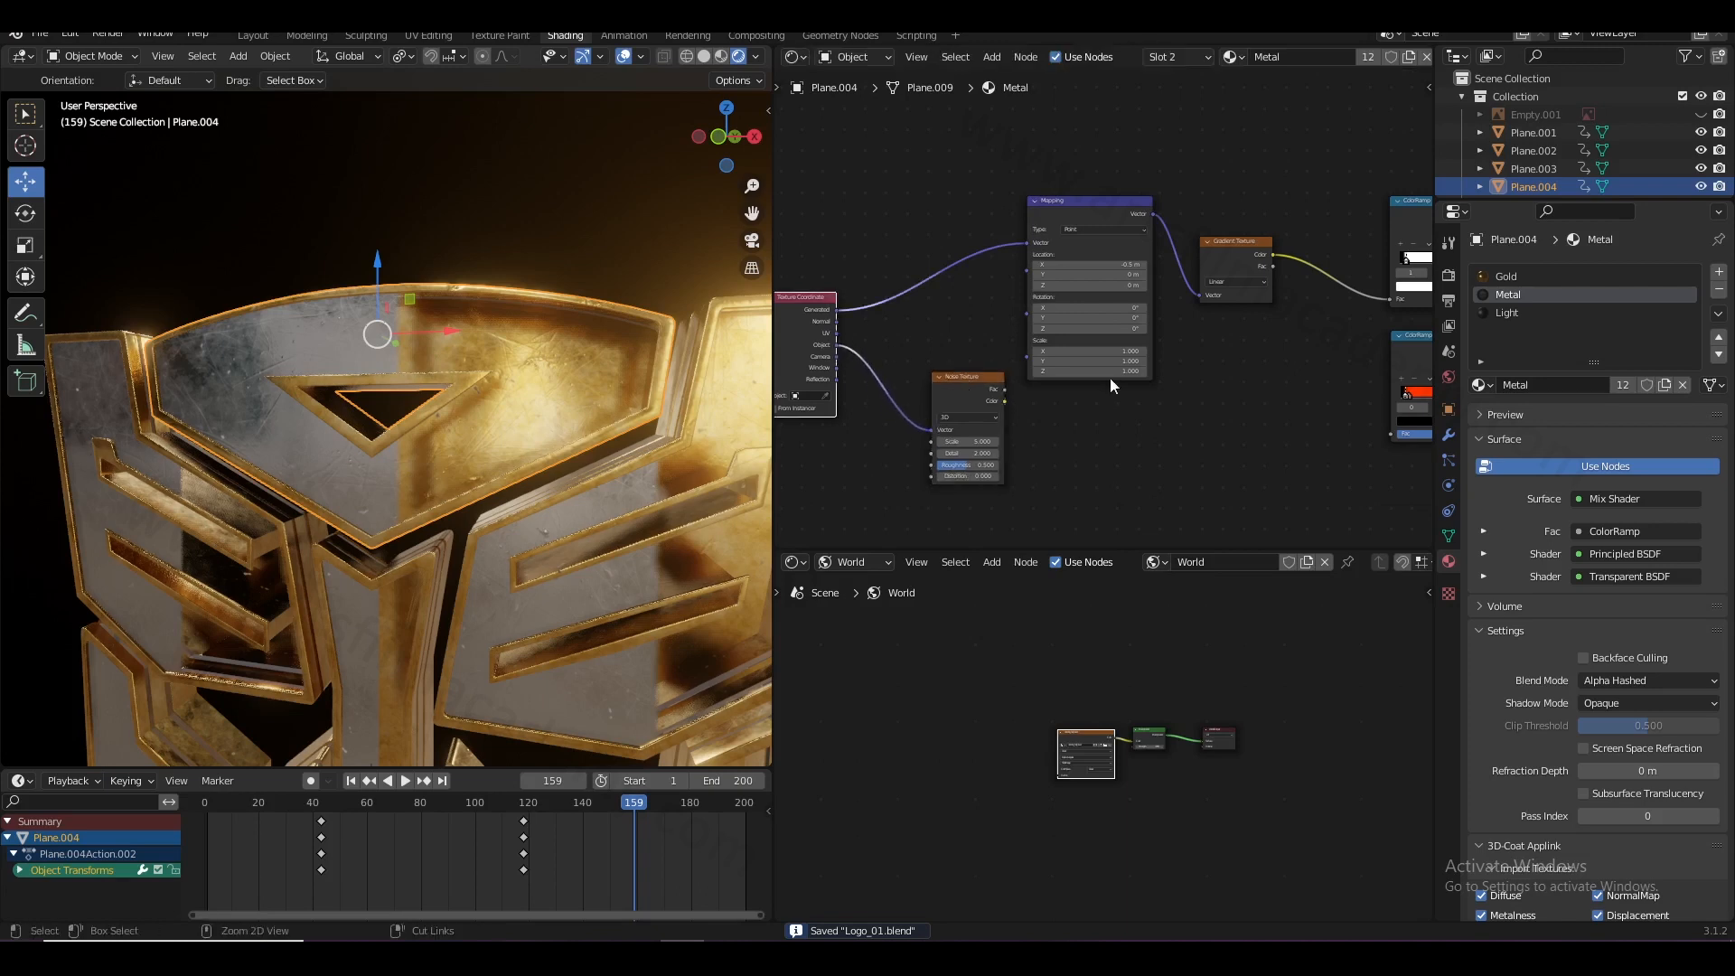
scroll(1108, 378, "up", 1)
middle_click_drag(1038, 215, 1122, 211)
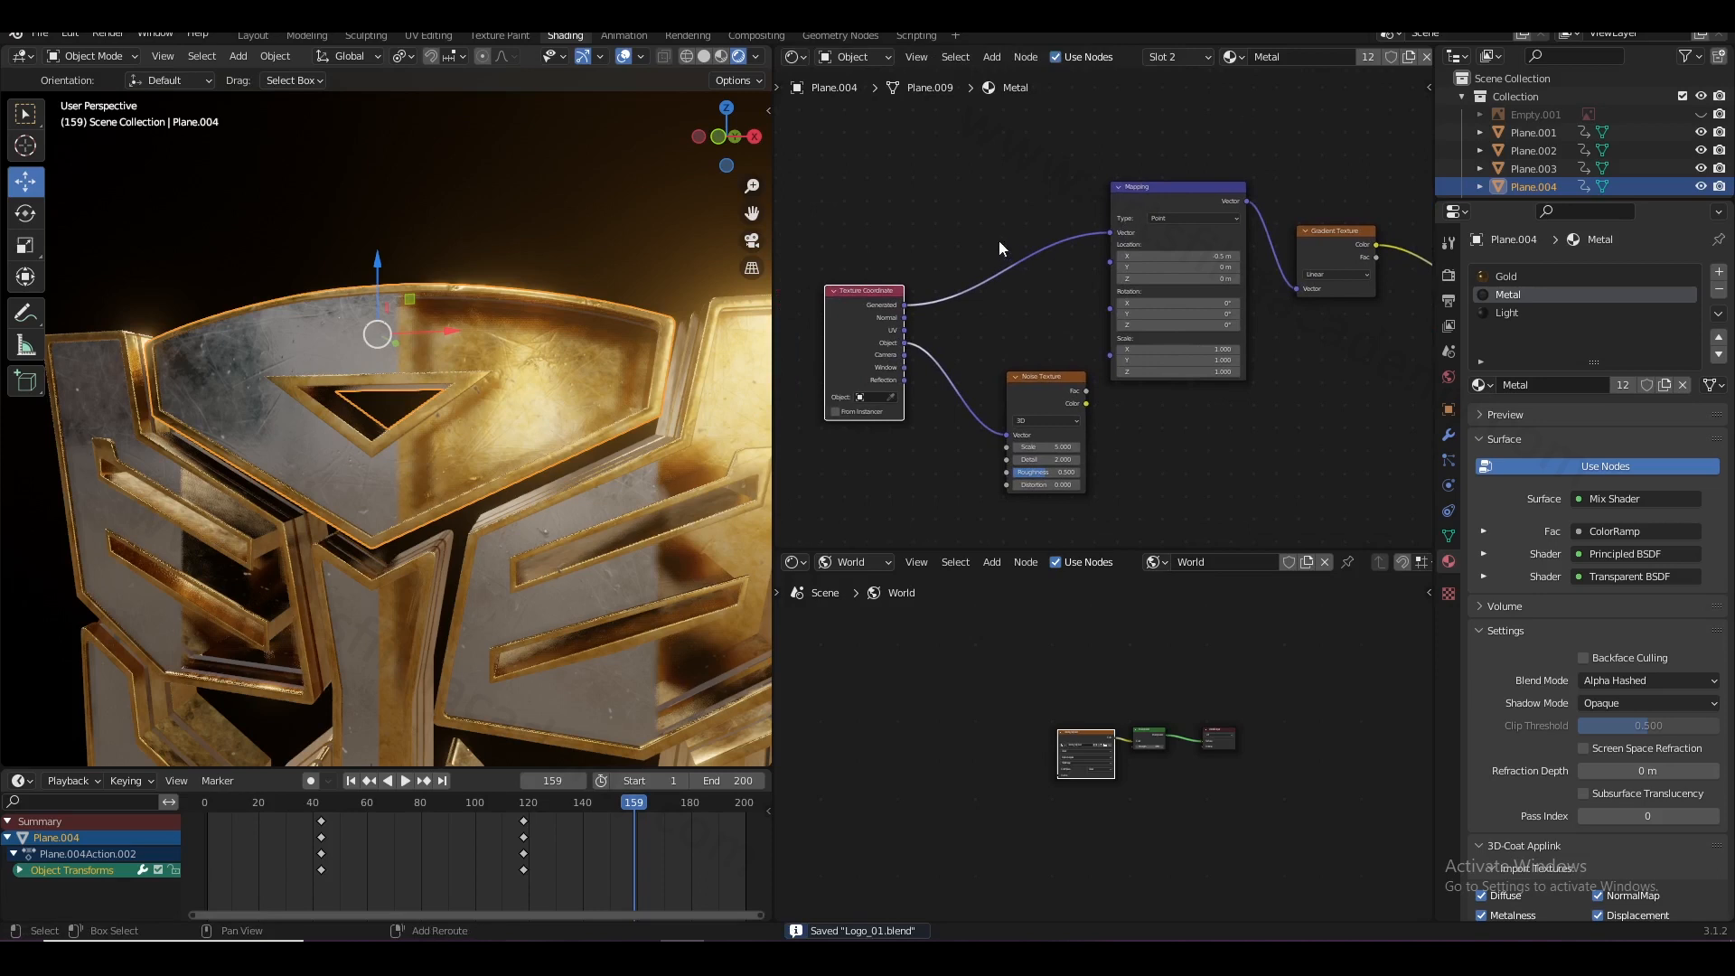
- Add a MixRGB node to the Metal material and place it above the Texture Coordinate and Noise Texture nodes
key("shift+a")
left_click(1000, 201)
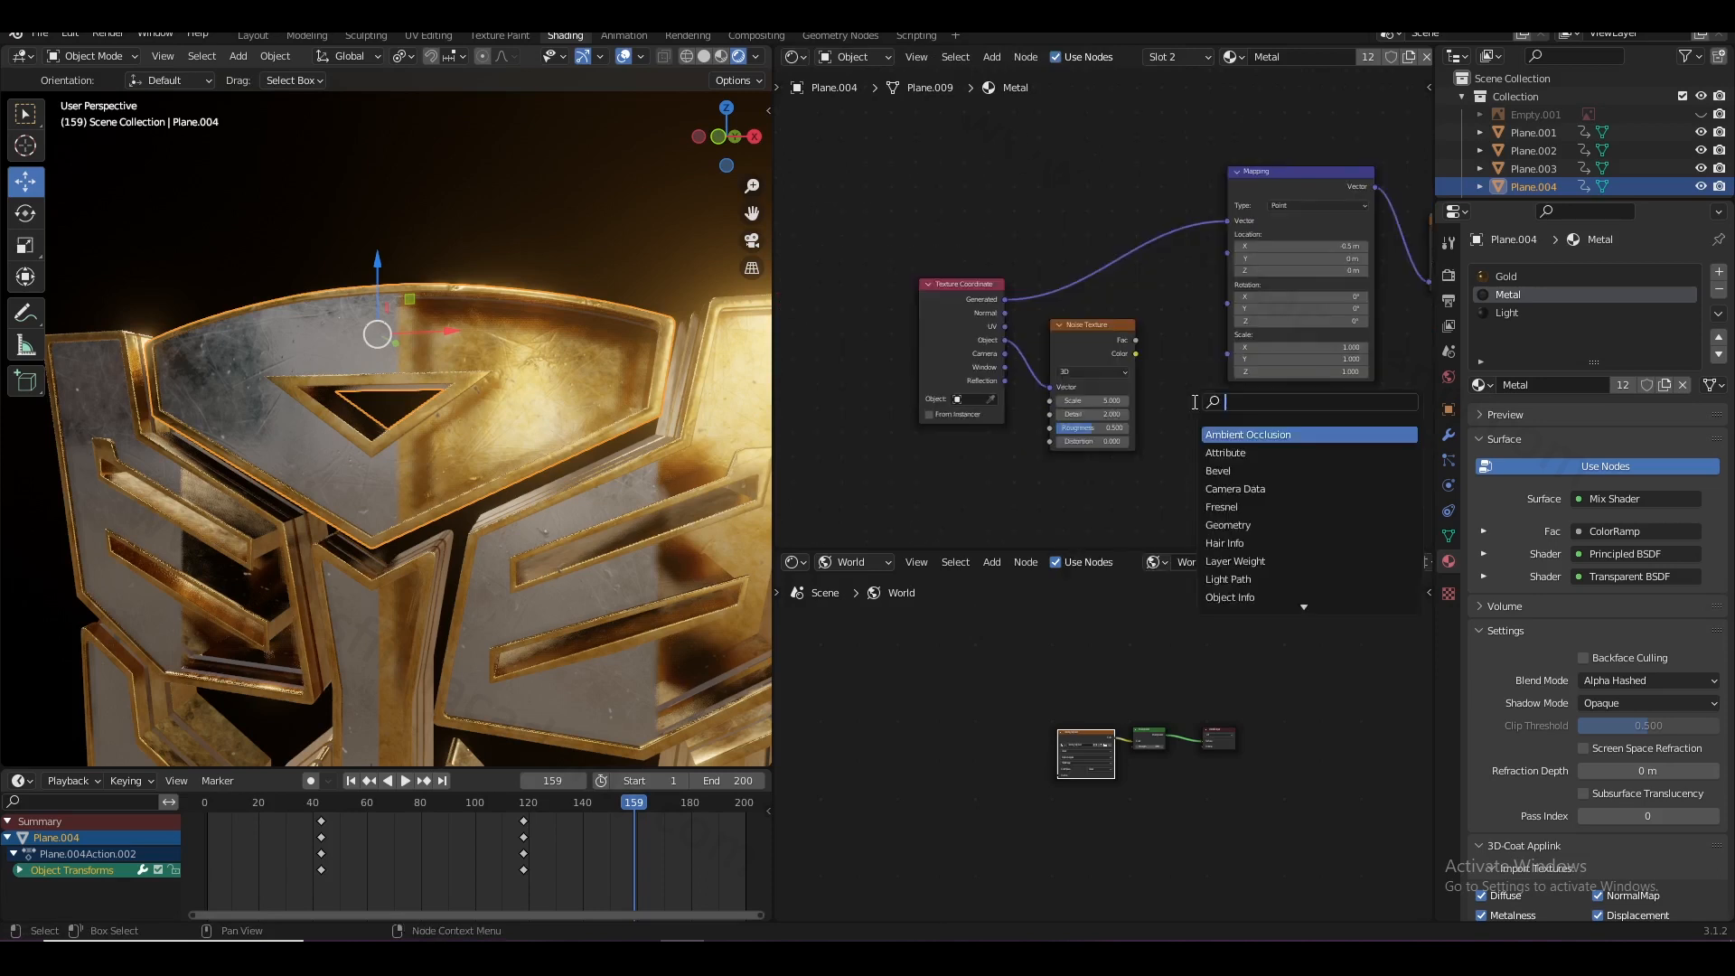
type("mux")
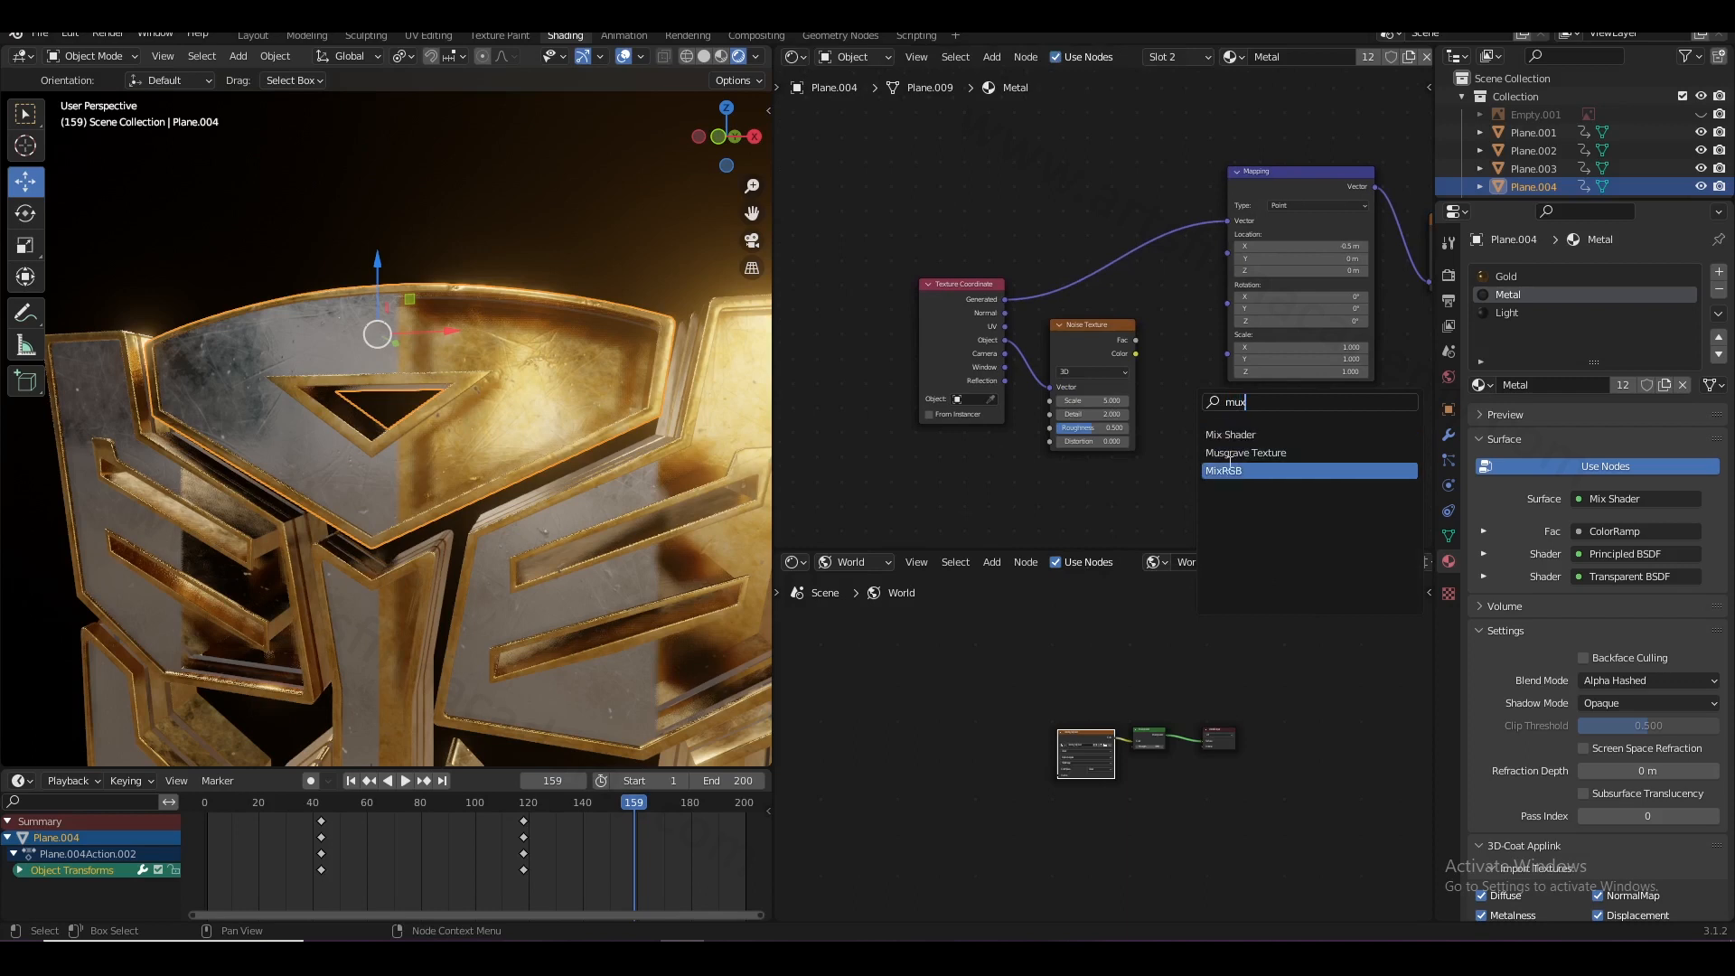
left_click(1226, 471)
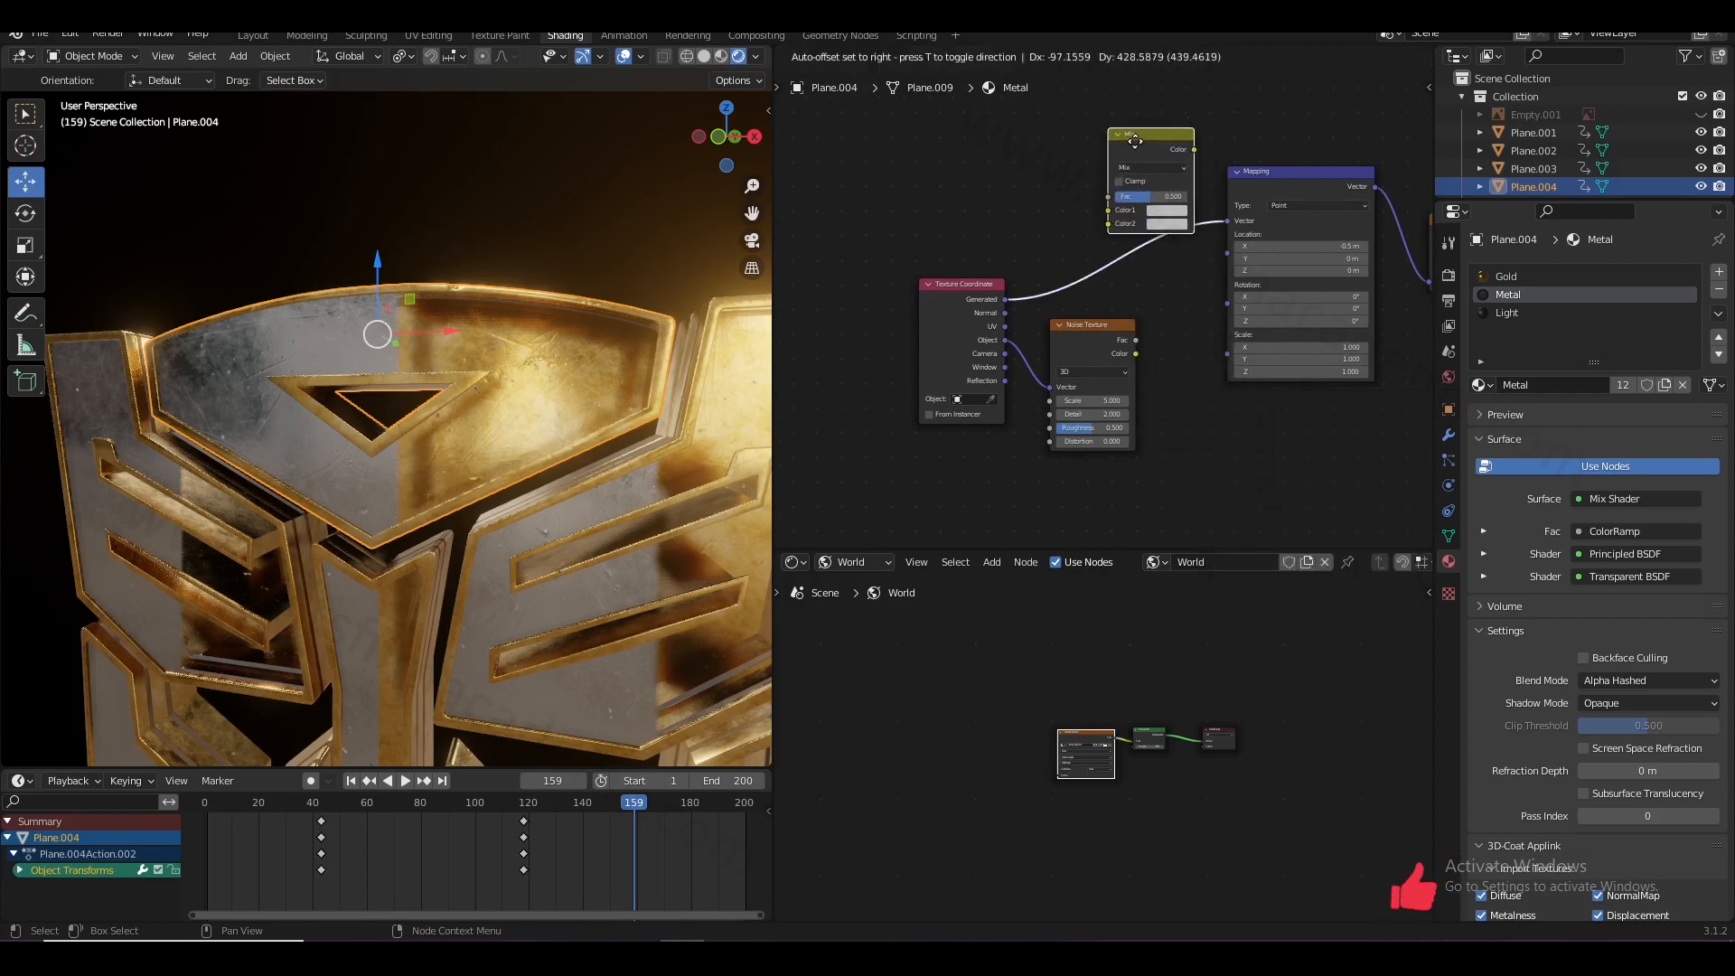
left_click(1127, 137)
- Feed the Noise Texture's Color and Texture Coordinate's Object outputs through the Mix node into the Mapping node's Vector, and save the file
left_click_drag(1091, 358, 1038, 159)
middle_click_drag(1038, 159, 1090, 232)
left_click_drag(1004, 370, 1083, 213)
left_click_drag(1150, 269, 1151, 268)
middle_click_drag(1150, 267, 1045, 220)
key("ctrl+s")
left_click_drag(1131, 159, 1185, 251)
- Inspect the noisy transparency edge on the logo, shift the Mapping node's X location, and save the file
scroll(1103, 314, "down", 1)
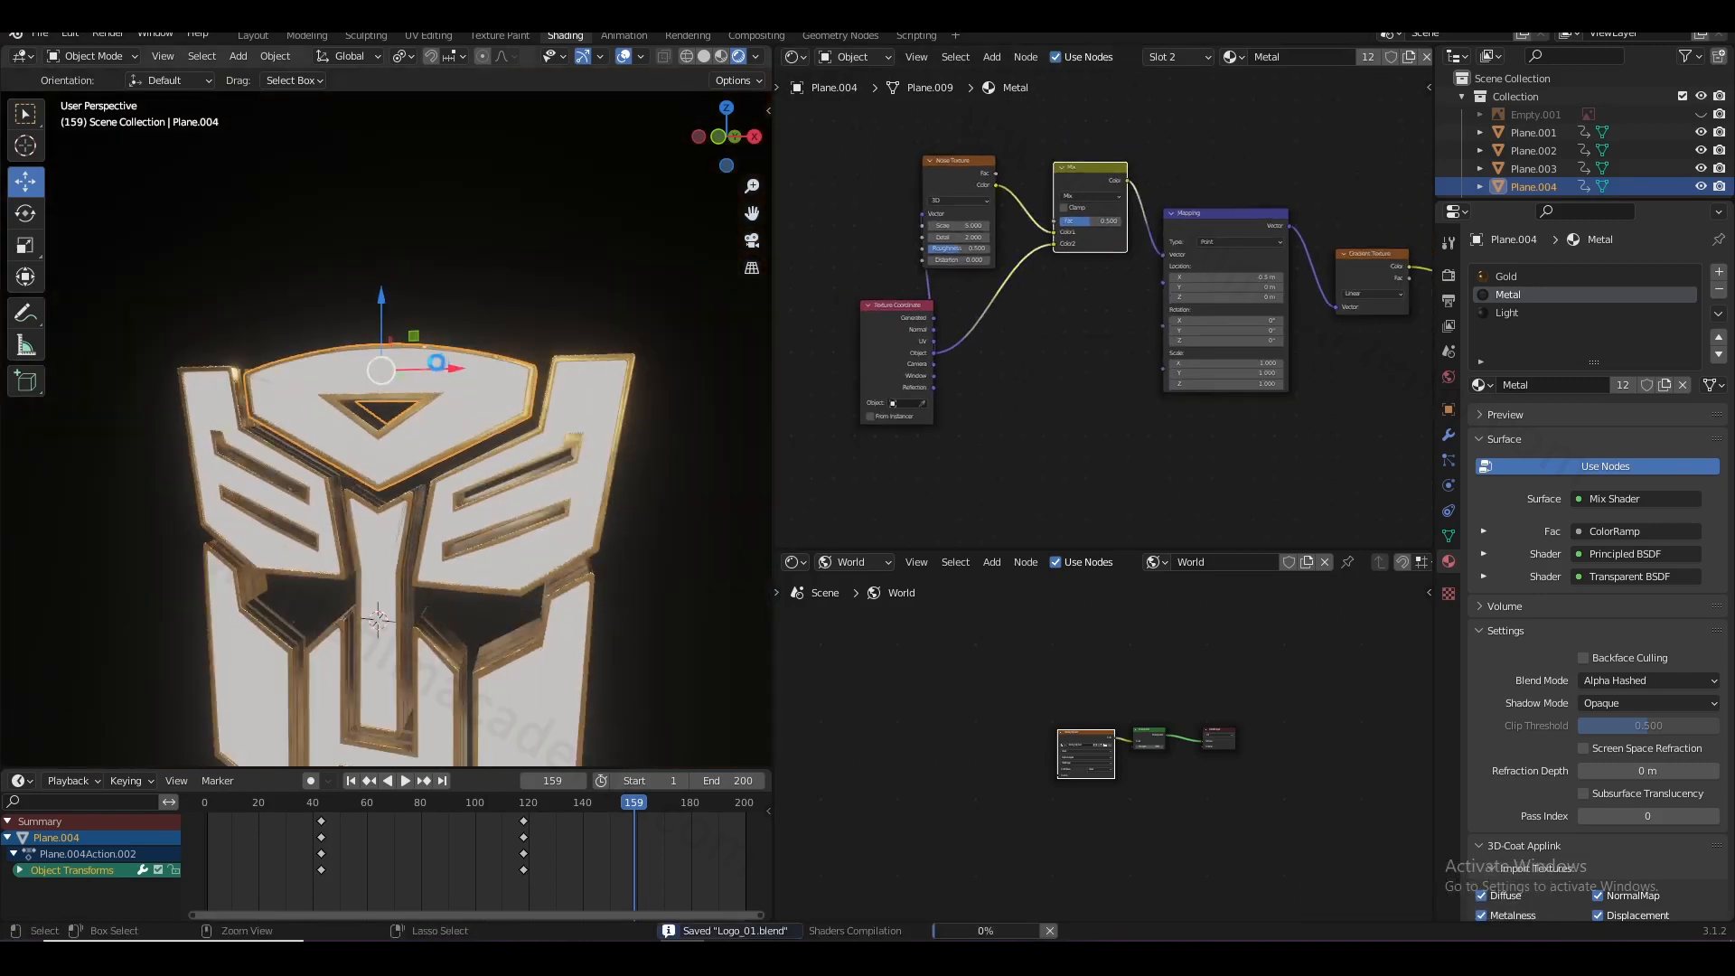
scroll(419, 372, "up", 1)
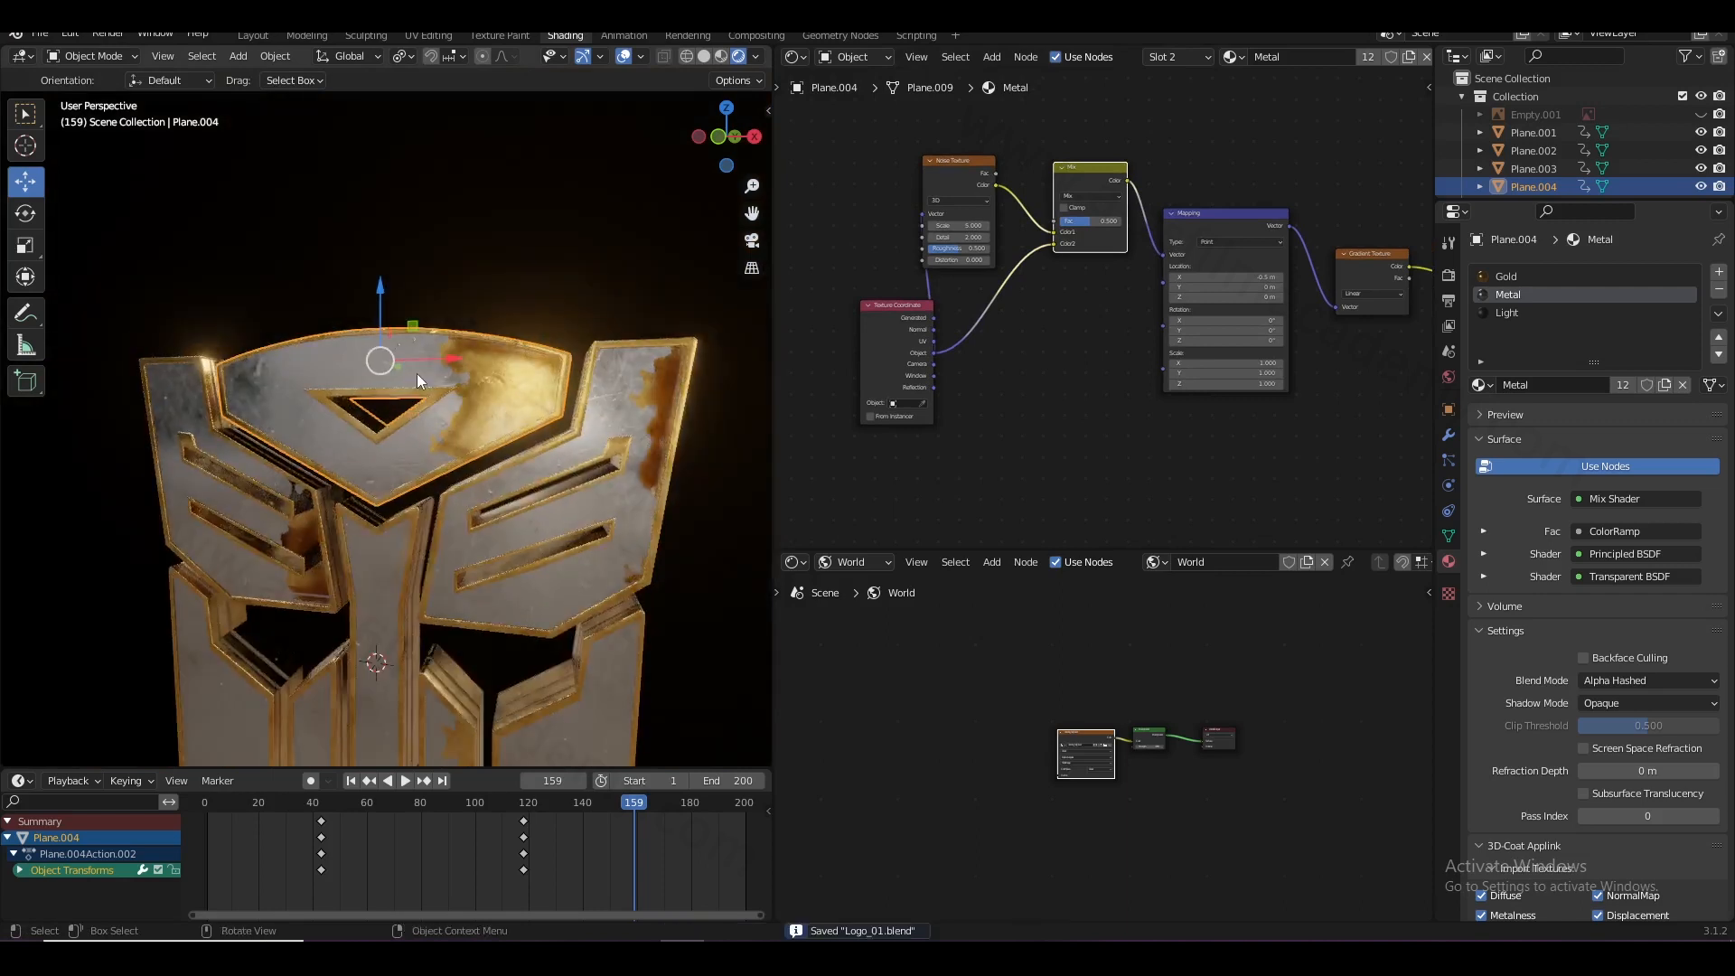
scroll(417, 372, "up", 2)
middle_click_drag(501, 372, 558, 388)
scroll(476, 421, "up", 1)
left_click_drag(1226, 277, 1233, 278, "ctrl")
scroll(667, 488, "down", 6)
key("ctrl+s")
- Connect the Gradient Texture's Color output to the red ColorRamp's Fac input and its Fac output to the white ColorRamp
middle_click_drag(623, 531, 524, 506)
middle_click_drag(1216, 345, 984, 325)
scroll(1283, 365, "up", 2)
scroll(1297, 367, "down", 2)
middle_click_drag(1223, 349, 998, 322)
scroll(1184, 344, "up", 1)
scroll(1180, 383, "up", 3)
scroll(1129, 361, "down", 9)
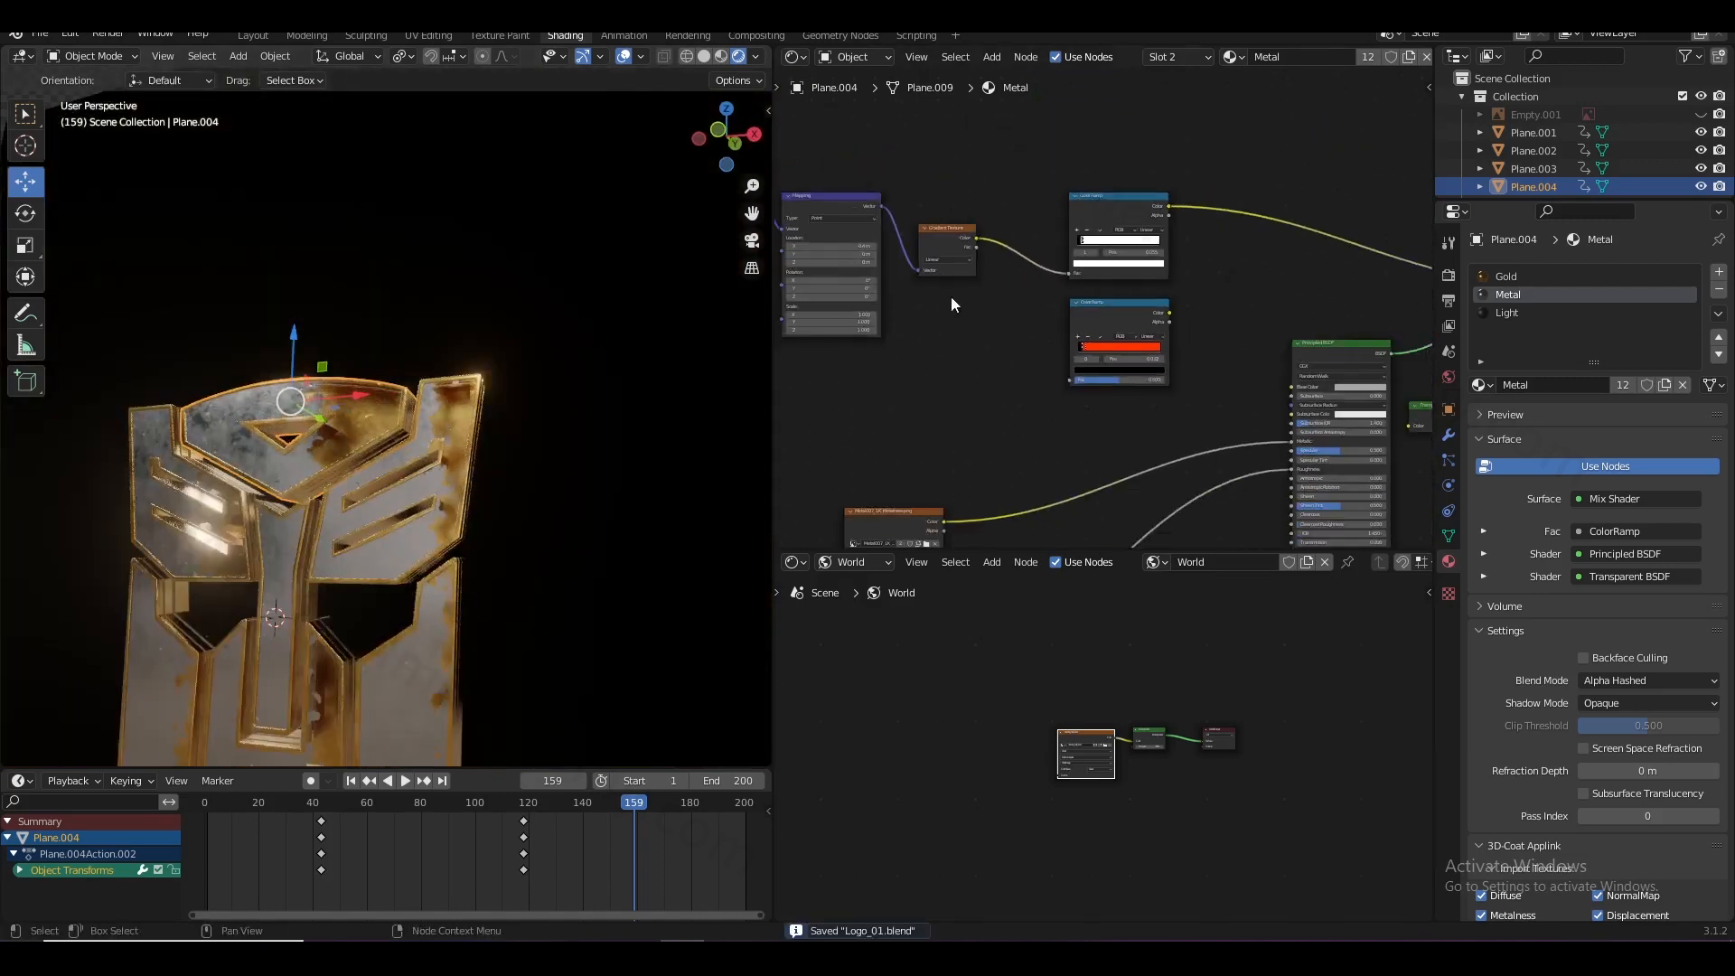
scroll(967, 280, "up", 3)
left_click_drag(941, 219, 1015, 322)
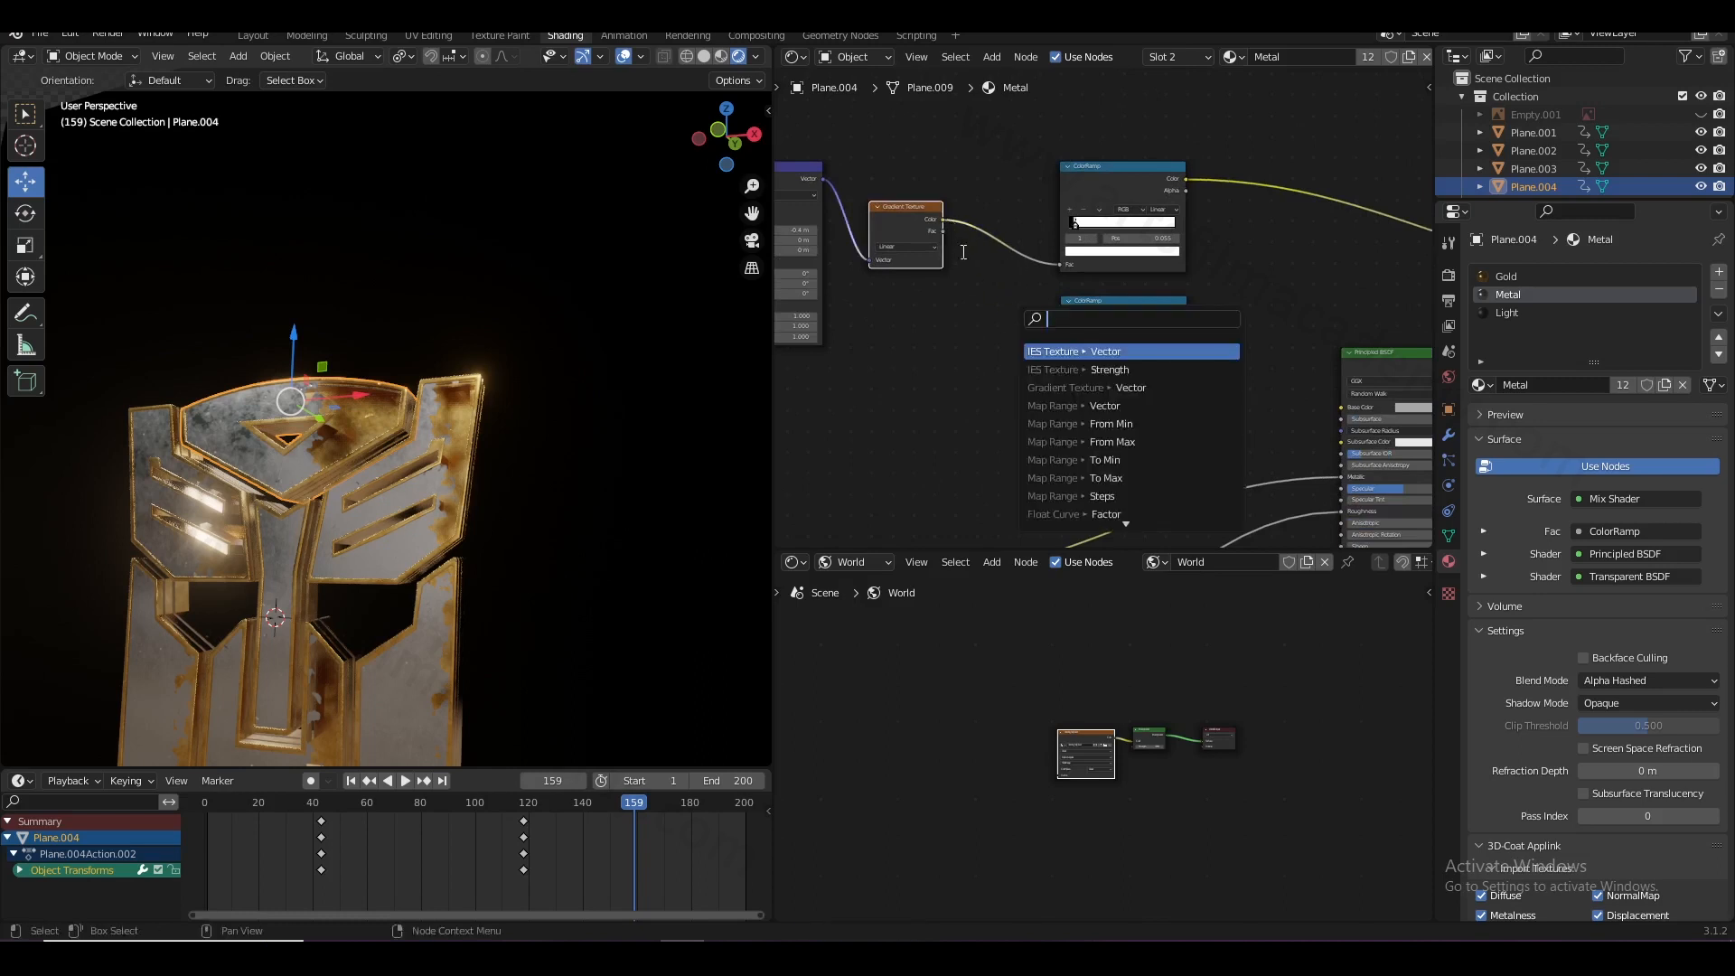
left_click_drag(1059, 390, 1060, 398)
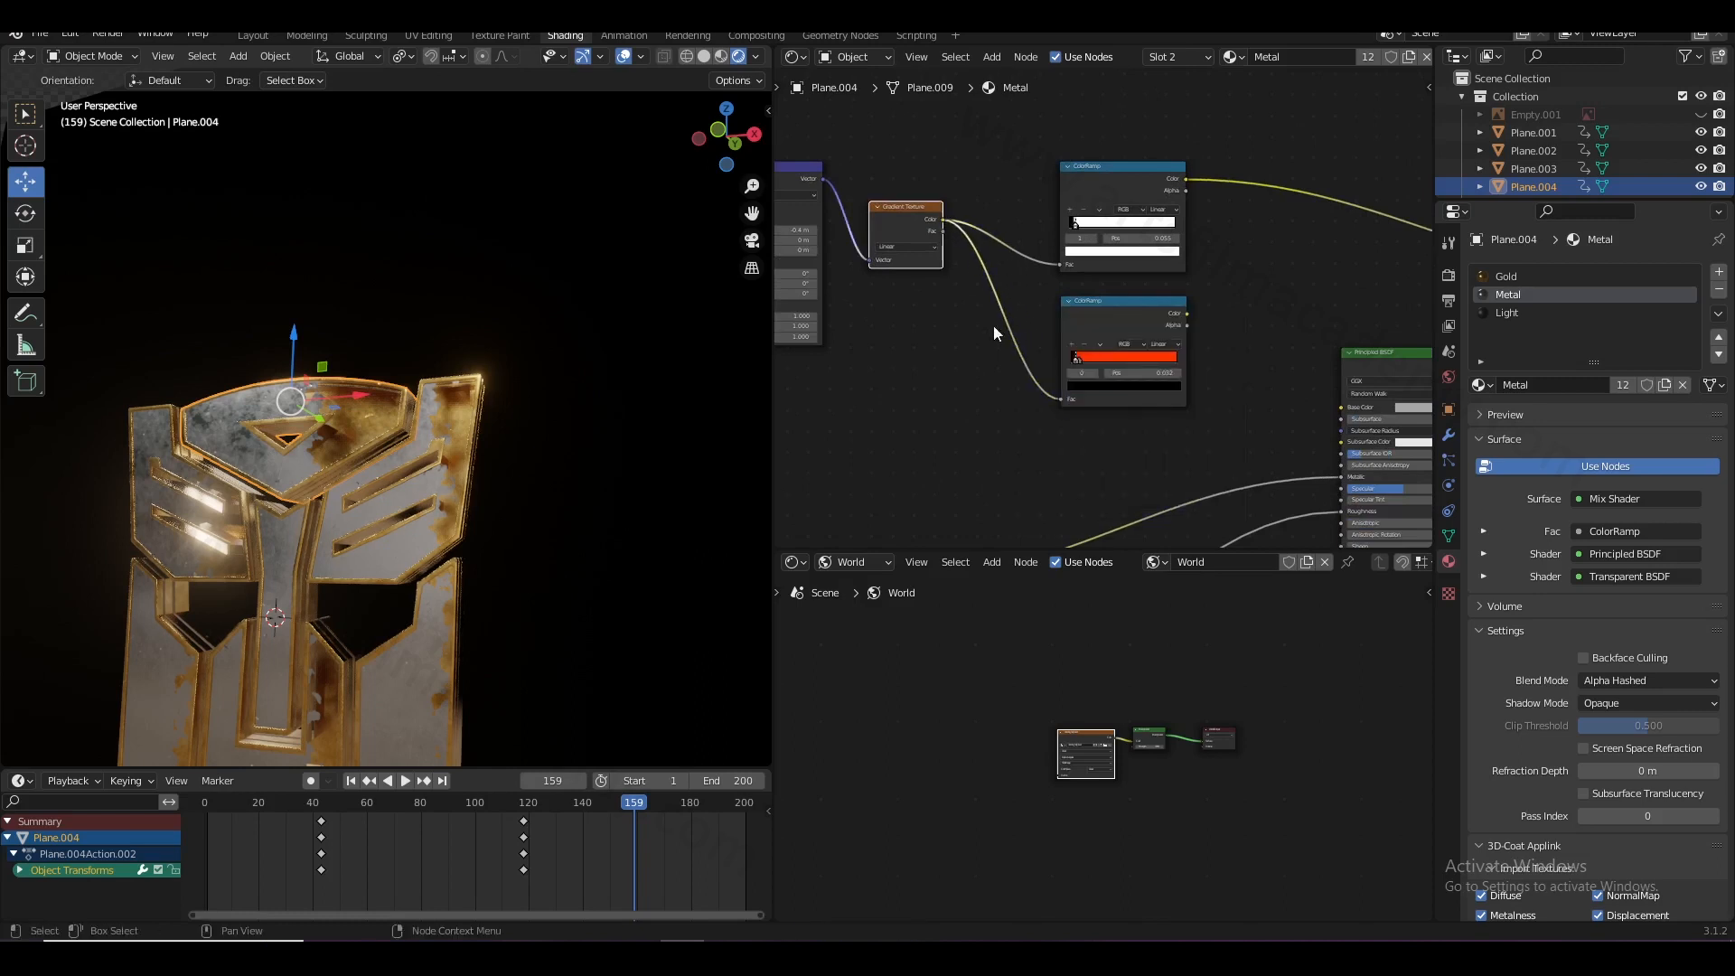
scroll(975, 289, "up", 1)
left_click_drag(1039, 272, 1051, 259)
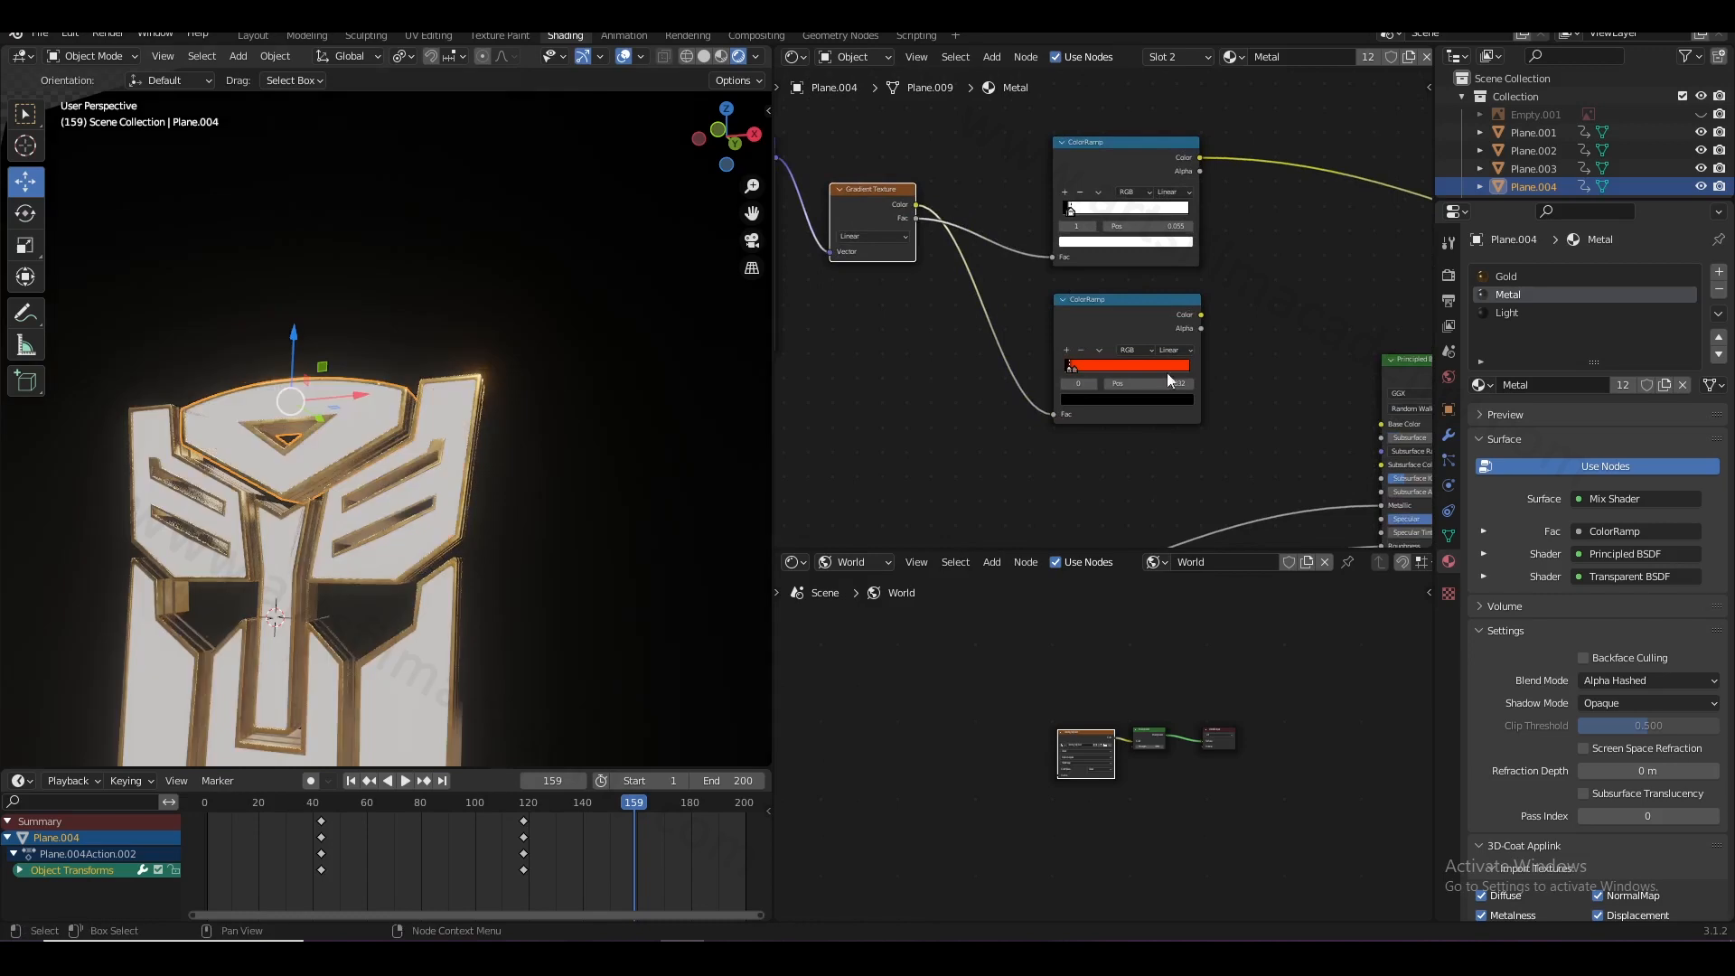
- Connect the red ColorRamp's Color output to the Emission input of the Metal material's Principled BSDF node
scroll(358, 497, "up", 3)
middle_click_drag(358, 496, 450, 497)
scroll(431, 475, "up", 2)
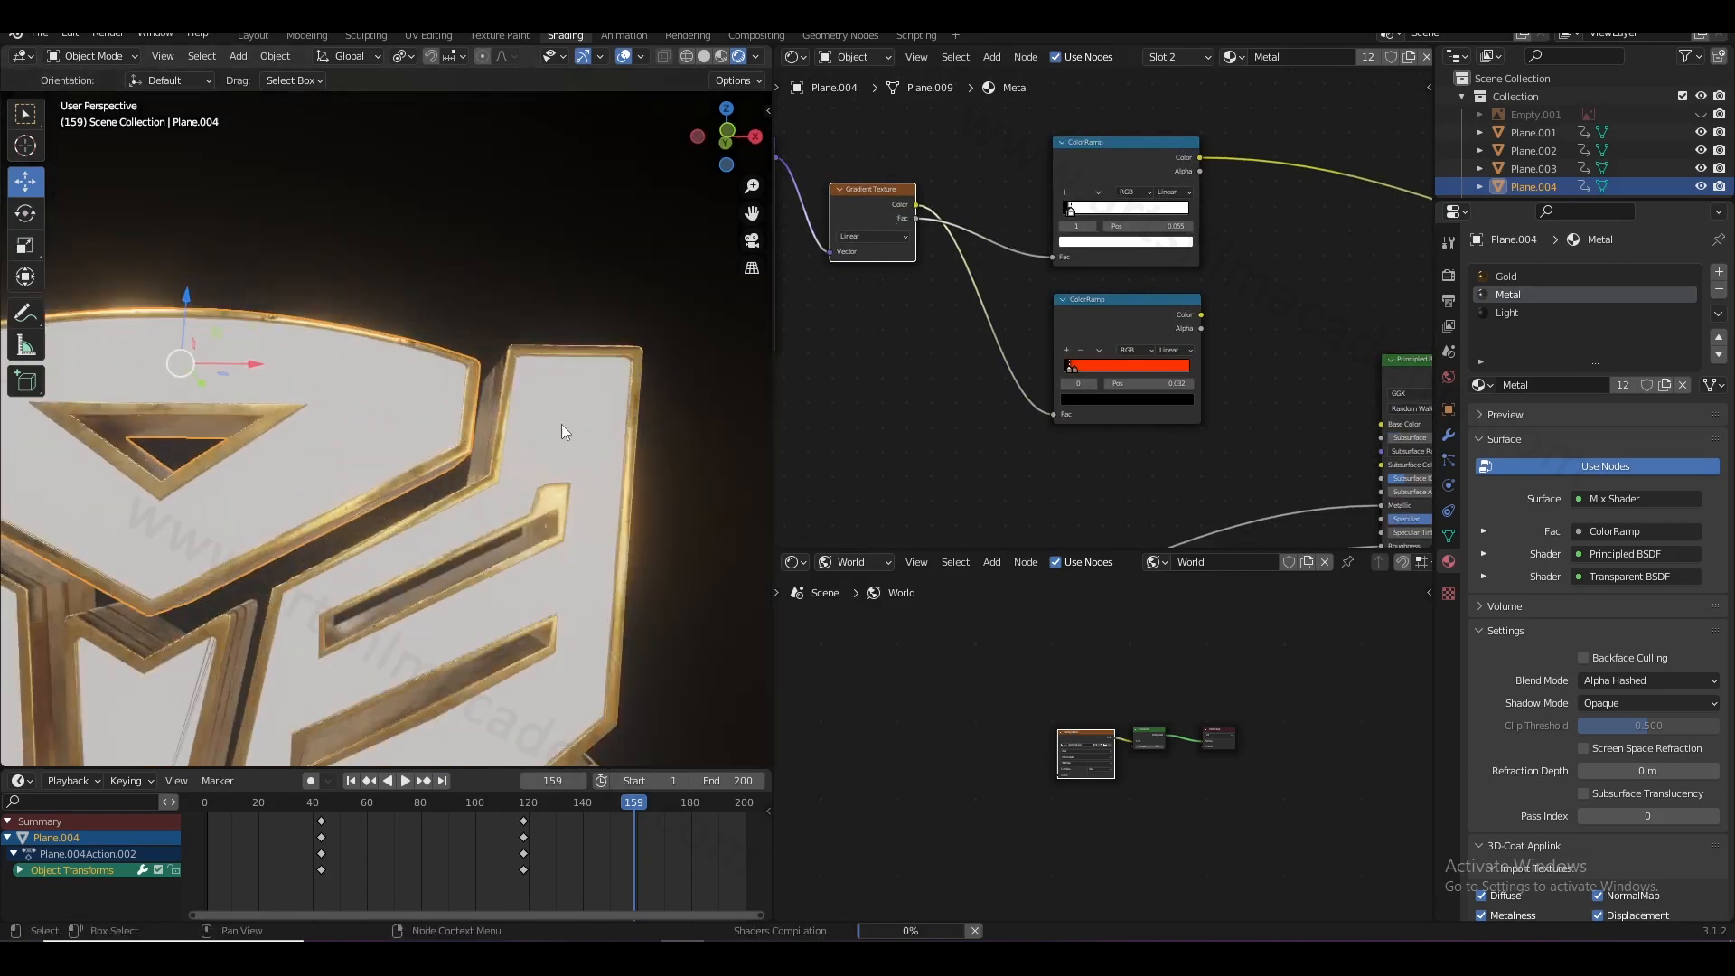
scroll(831, 312, "up", 1)
scroll(1120, 368, "down", 3)
middle_click_drag(1131, 433, 966, 311)
scroll(1010, 247, "up", 1)
left_click_drag(993, 202, 1125, 471)
scroll(517, 491, "up", 1)
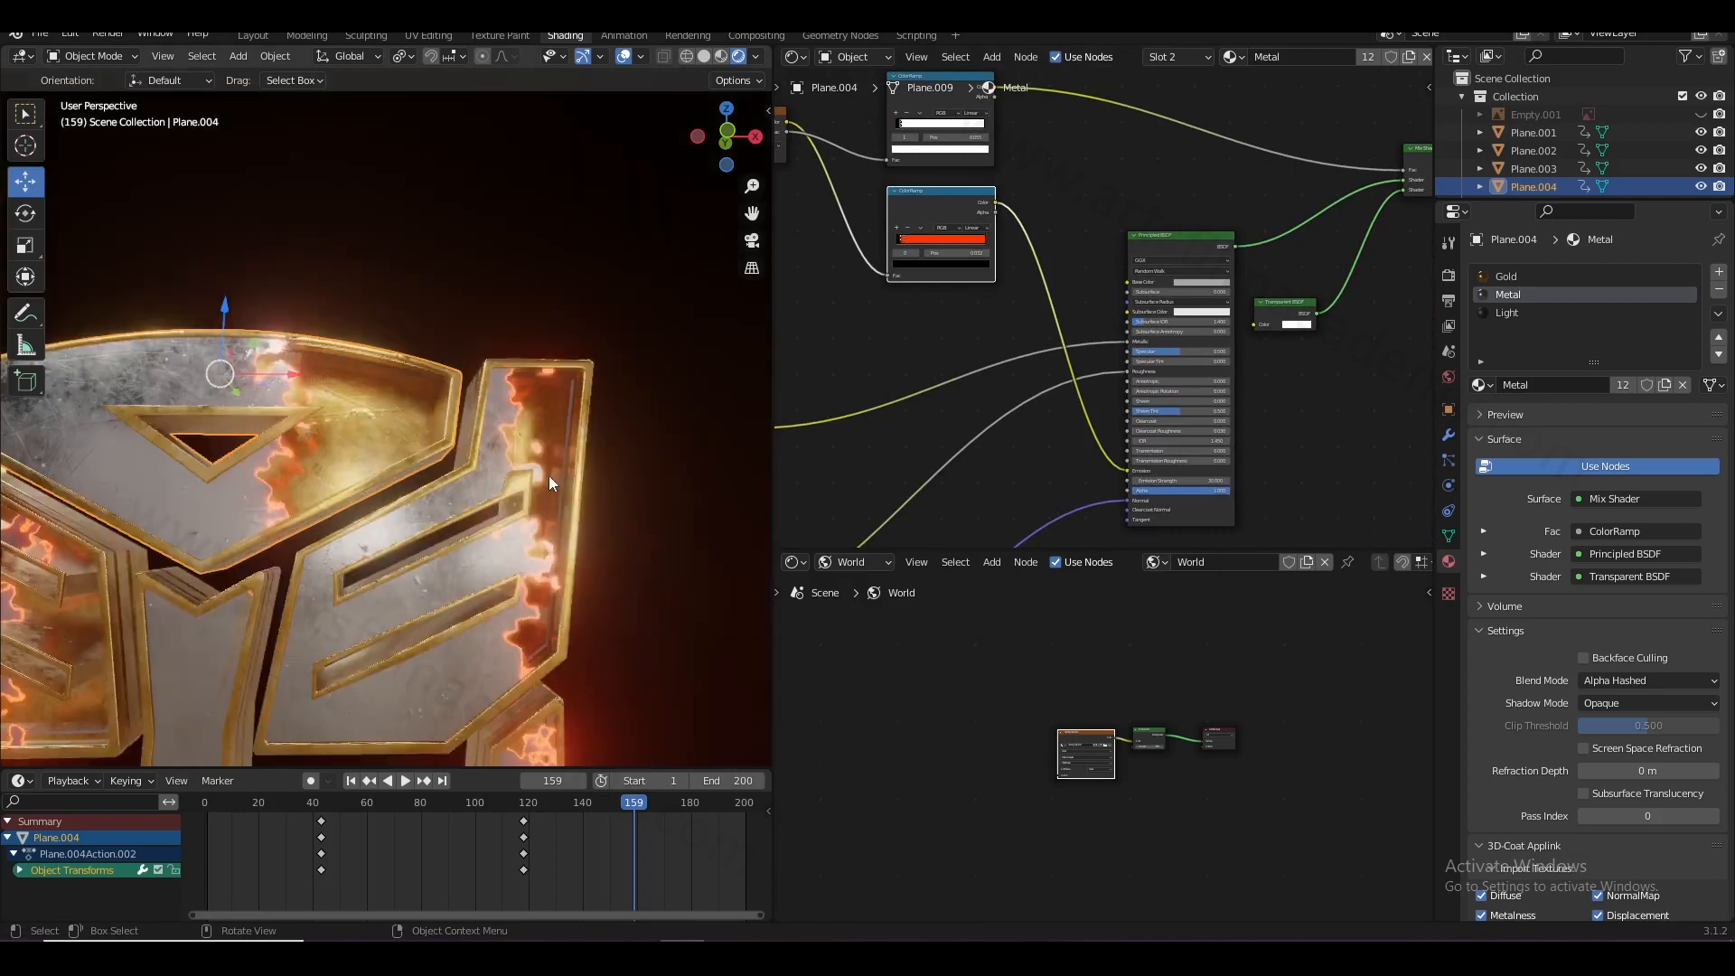
- View the logo through the camera and change the red ColorRamp stop's color to orange
key("KP_0")
scroll(447, 478, "up", 3)
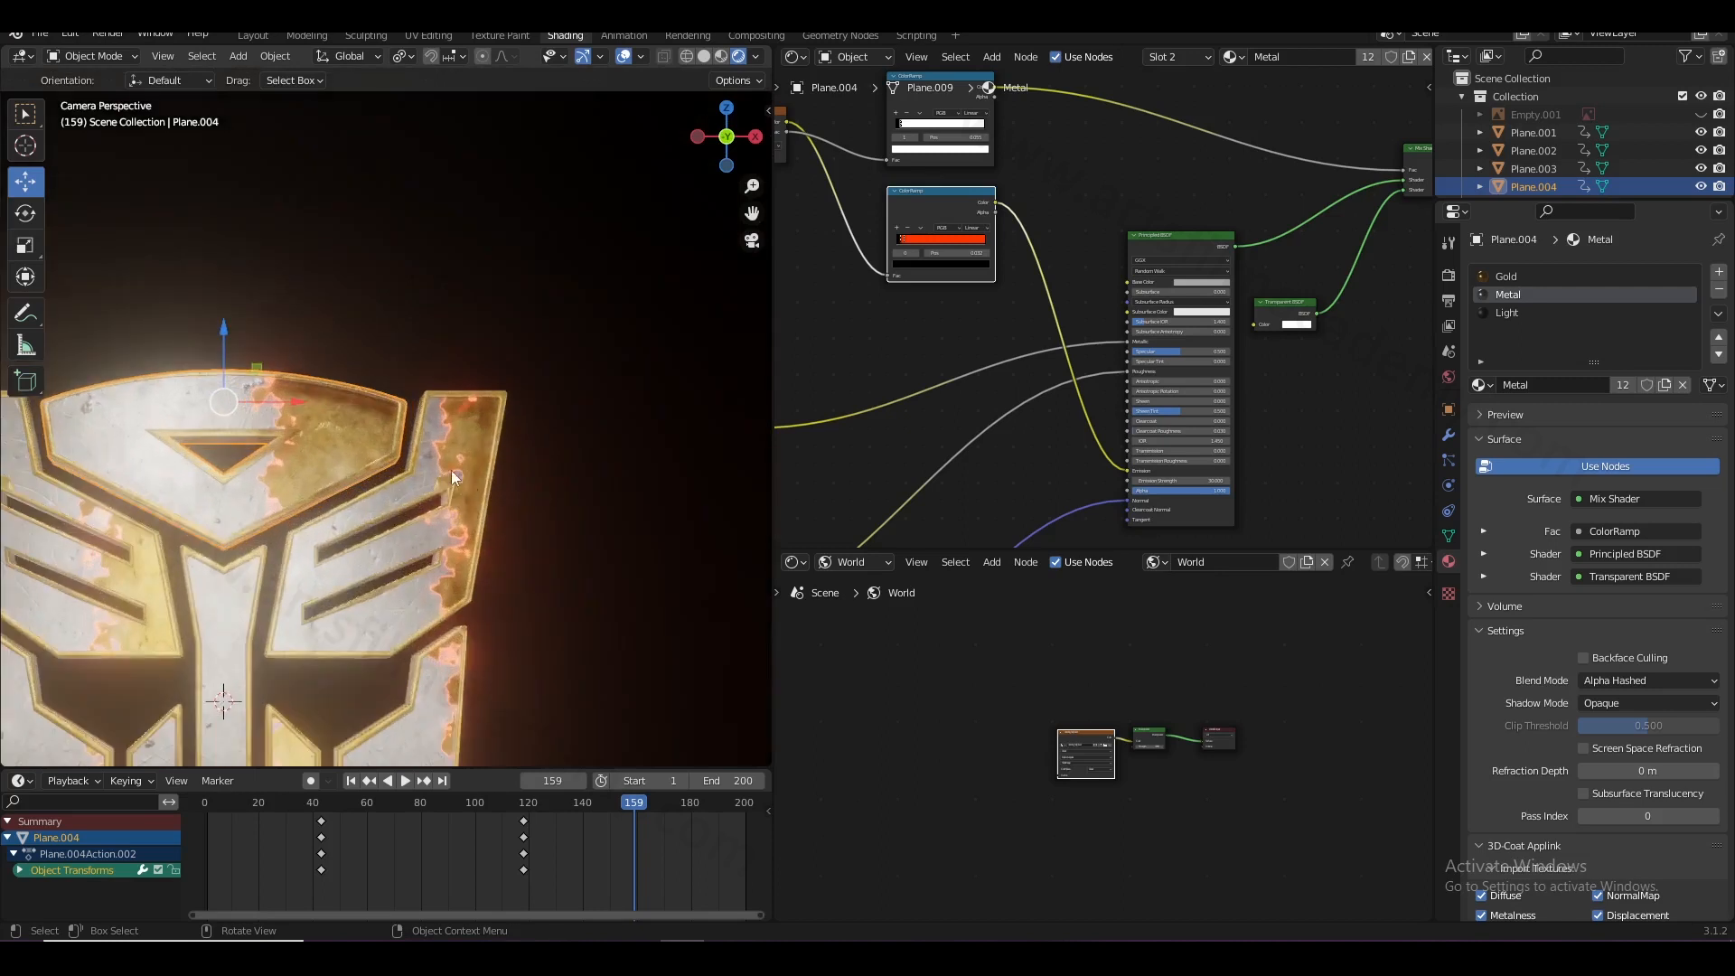
scroll(1155, 393, "up", 4)
scroll(1051, 329, "up", 2)
left_click(992, 322)
left_click(1010, 399)
left_click_drag(1096, 546, 1055, 609)
scroll(1334, 447, "down", 3)
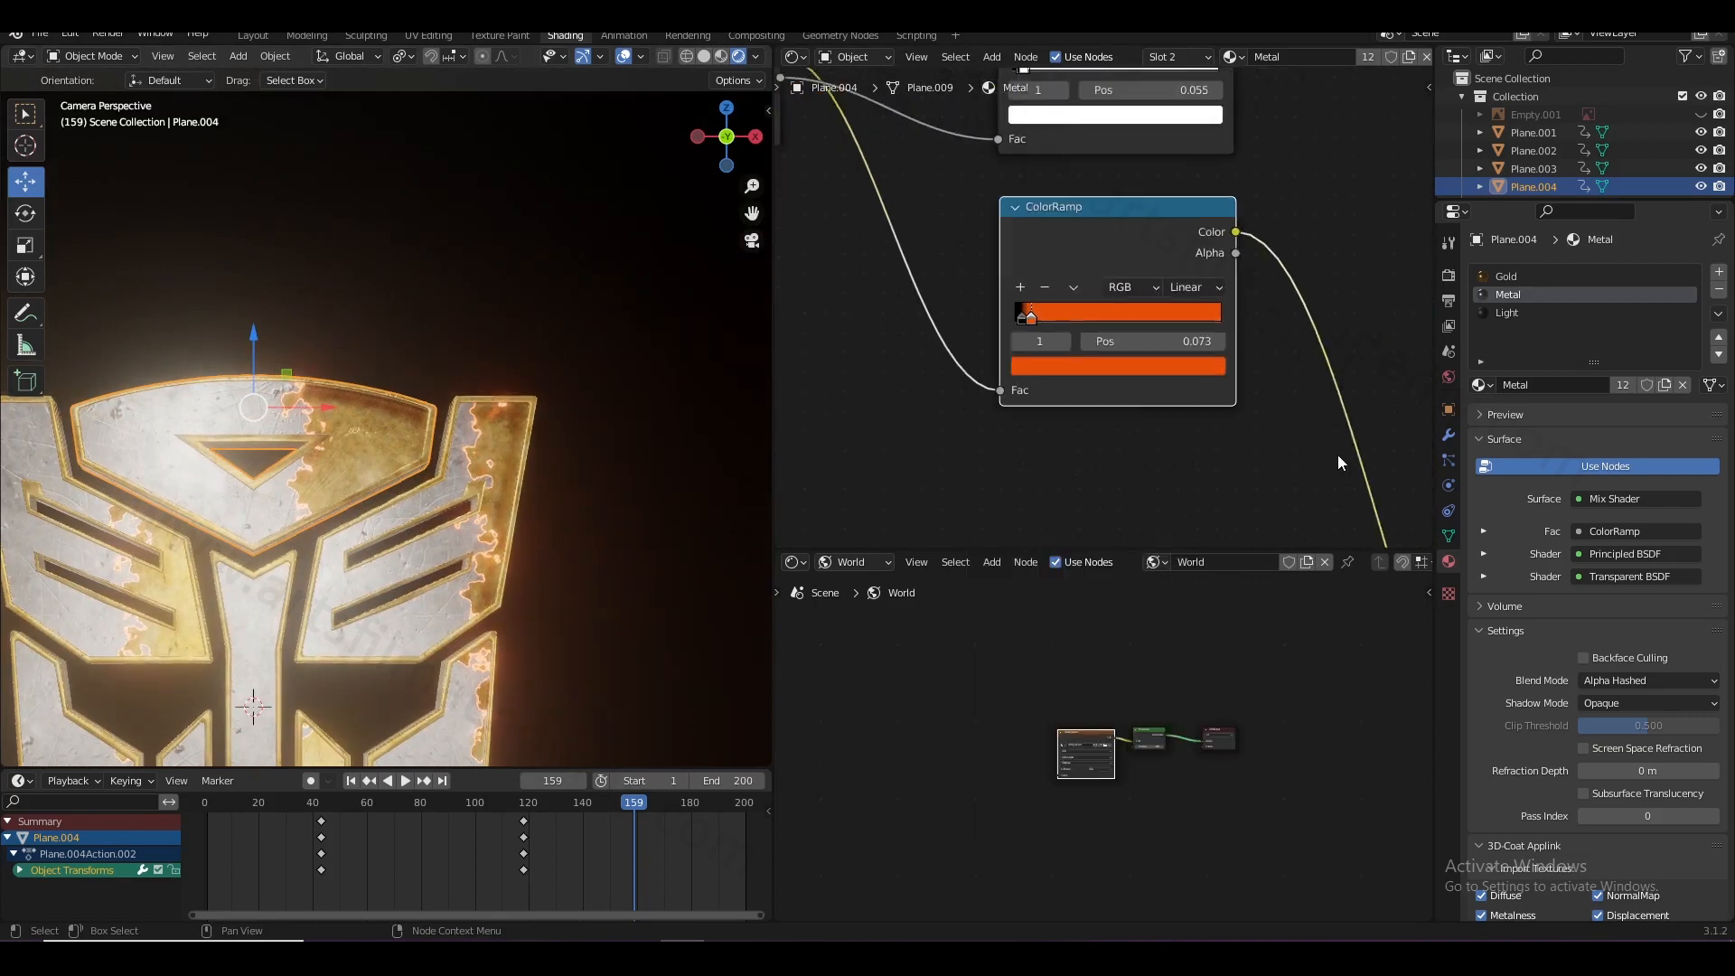
- Set the Principled BSDF node's Emission Strength to 50
scroll(1275, 418, "up", 5)
scroll(1276, 417, "down", 1, "ctrl")
left_click(1318, 494)
type("50")
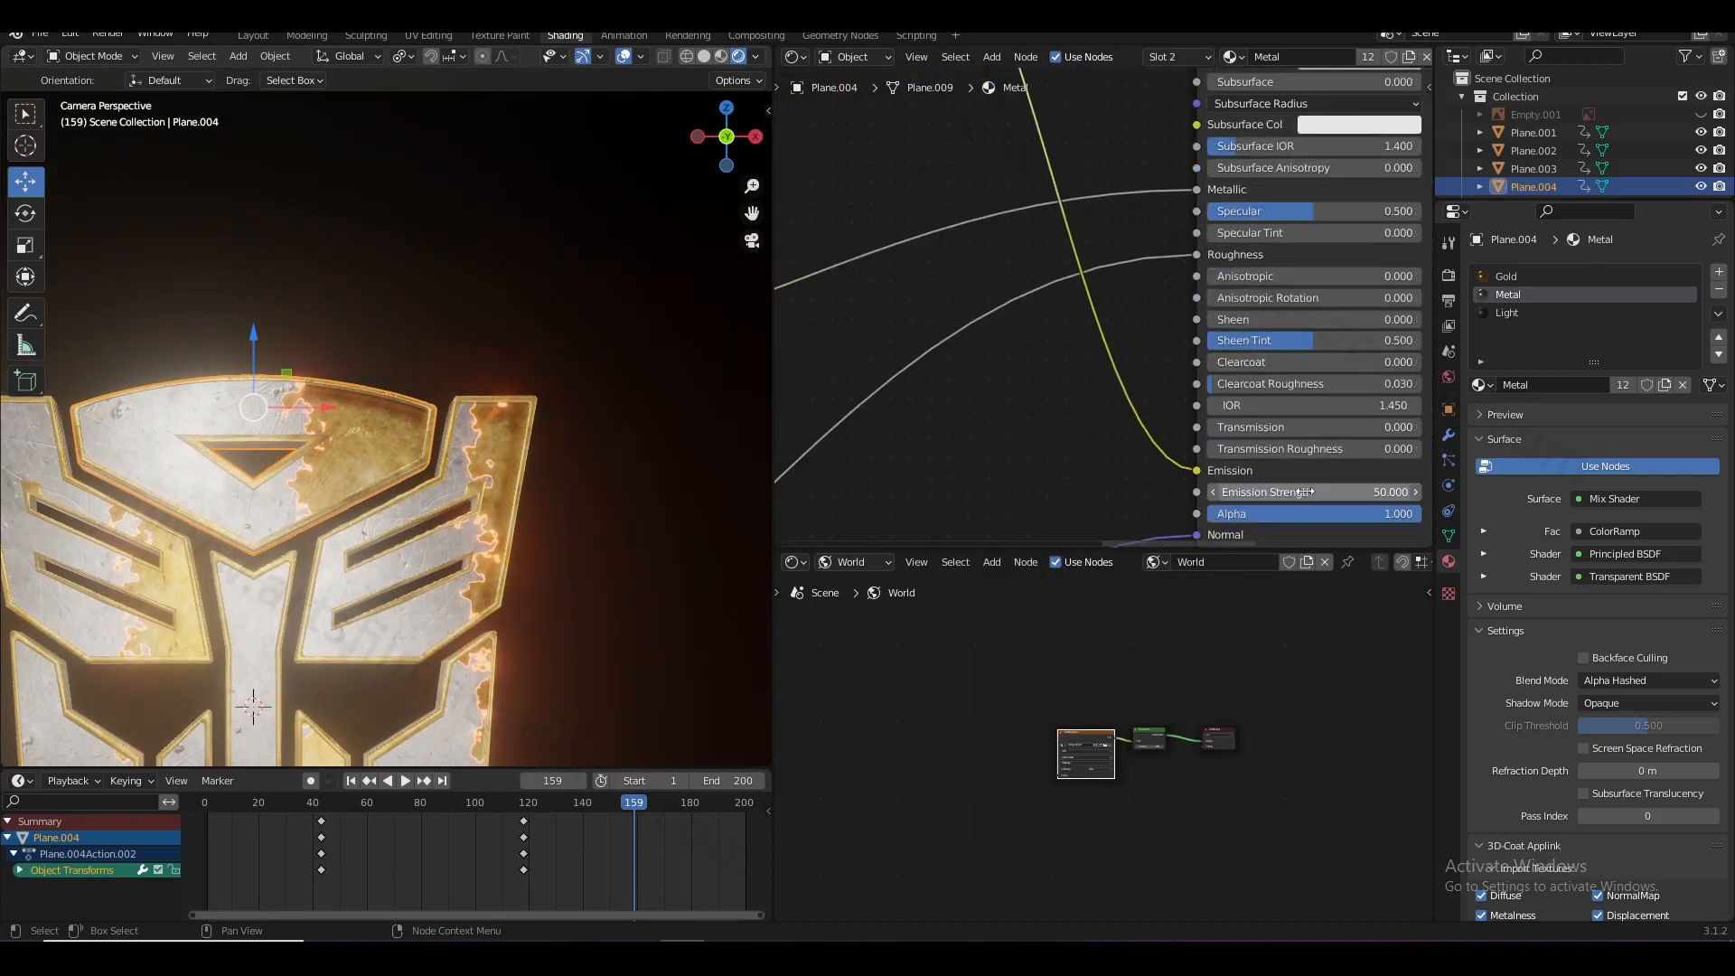
key("Return")
- Select the group of texture and mapping nodes that feeds the two ColorRamps and reposition it
scroll(1061, 393, "down", 3)
middle_click_drag(1061, 393, 1070, 398)
scroll(1011, 193, "up", 3)
scroll(1011, 194, "down", 5)
middle_click_drag(849, 131, 1011, 263)
middle_click_drag(983, 205, 1113, 314)
scroll(1119, 347, "down", 9)
scroll(1162, 351, "down", 3)
left_click_drag(1059, 155, 830, 353)
left_click_drag(845, 287, 875, 342)
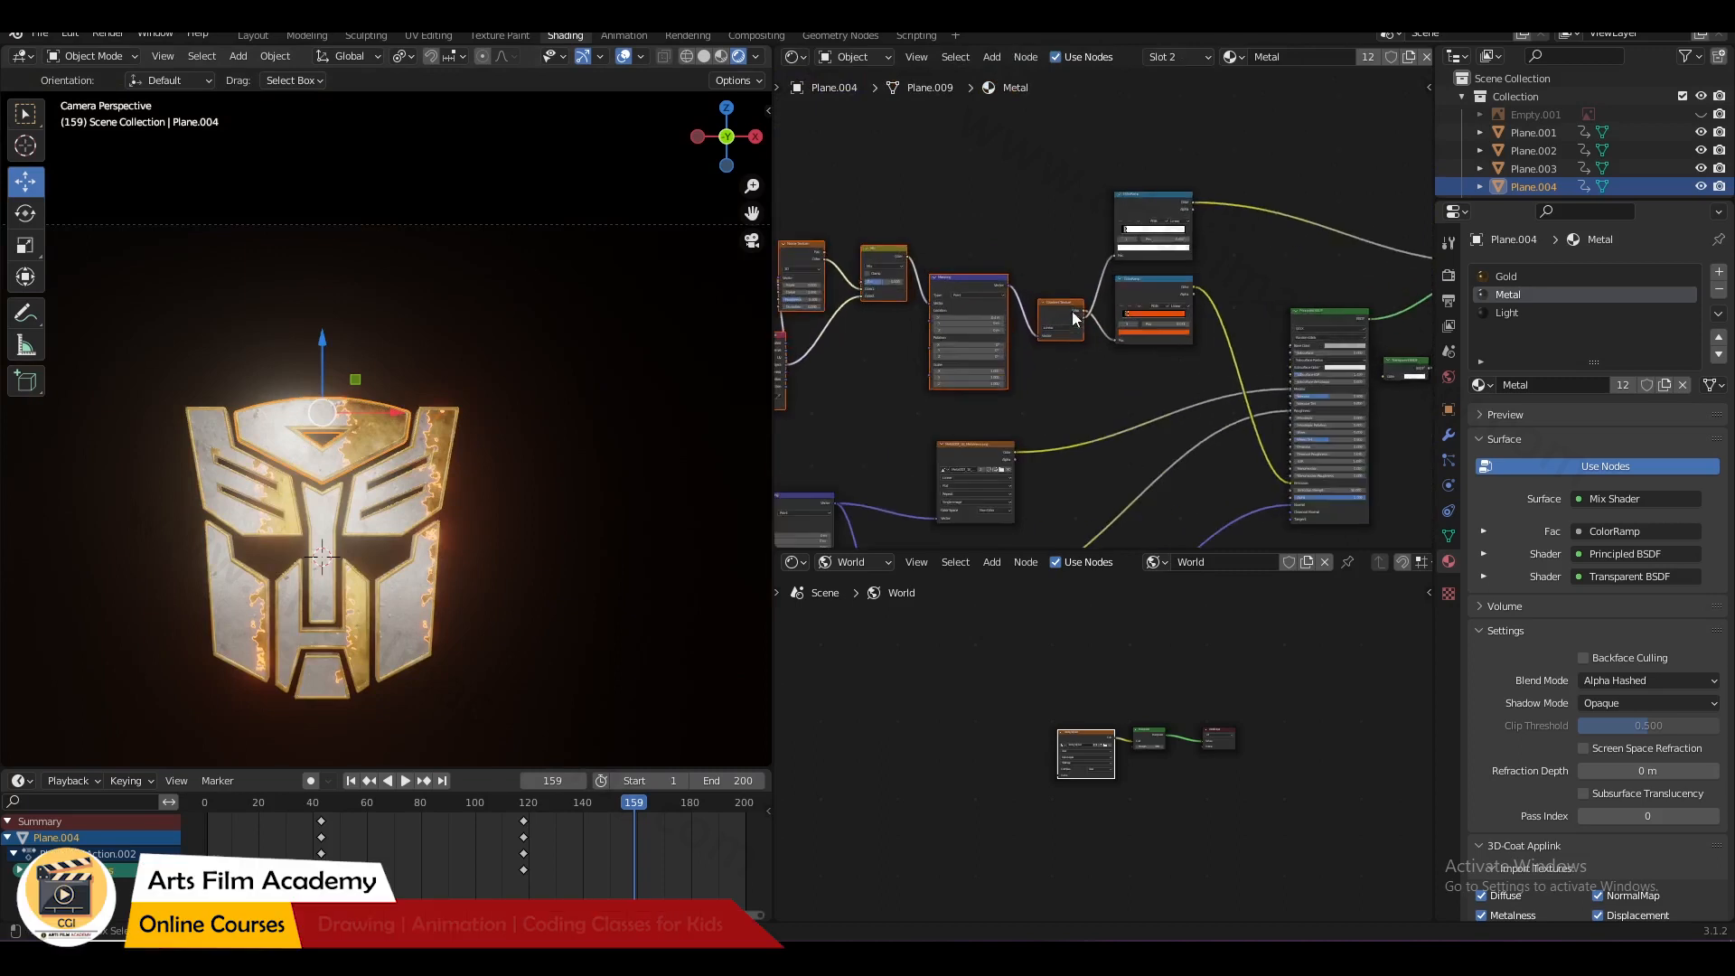
- Set the Mapping node's X location to -0.2 m and frame the logo in the camera view
scroll(1128, 388, "up", 6)
scroll(1127, 388, "up", 1)
mouse_move(1120, 344)
left_mouse_down()
mouse_move(1075, 344)
mouse_move(1131, 344)
left_mouse_up()
scroll(473, 508, "up", 3)
middle_click_drag(473, 507, 529, 387, "shift")
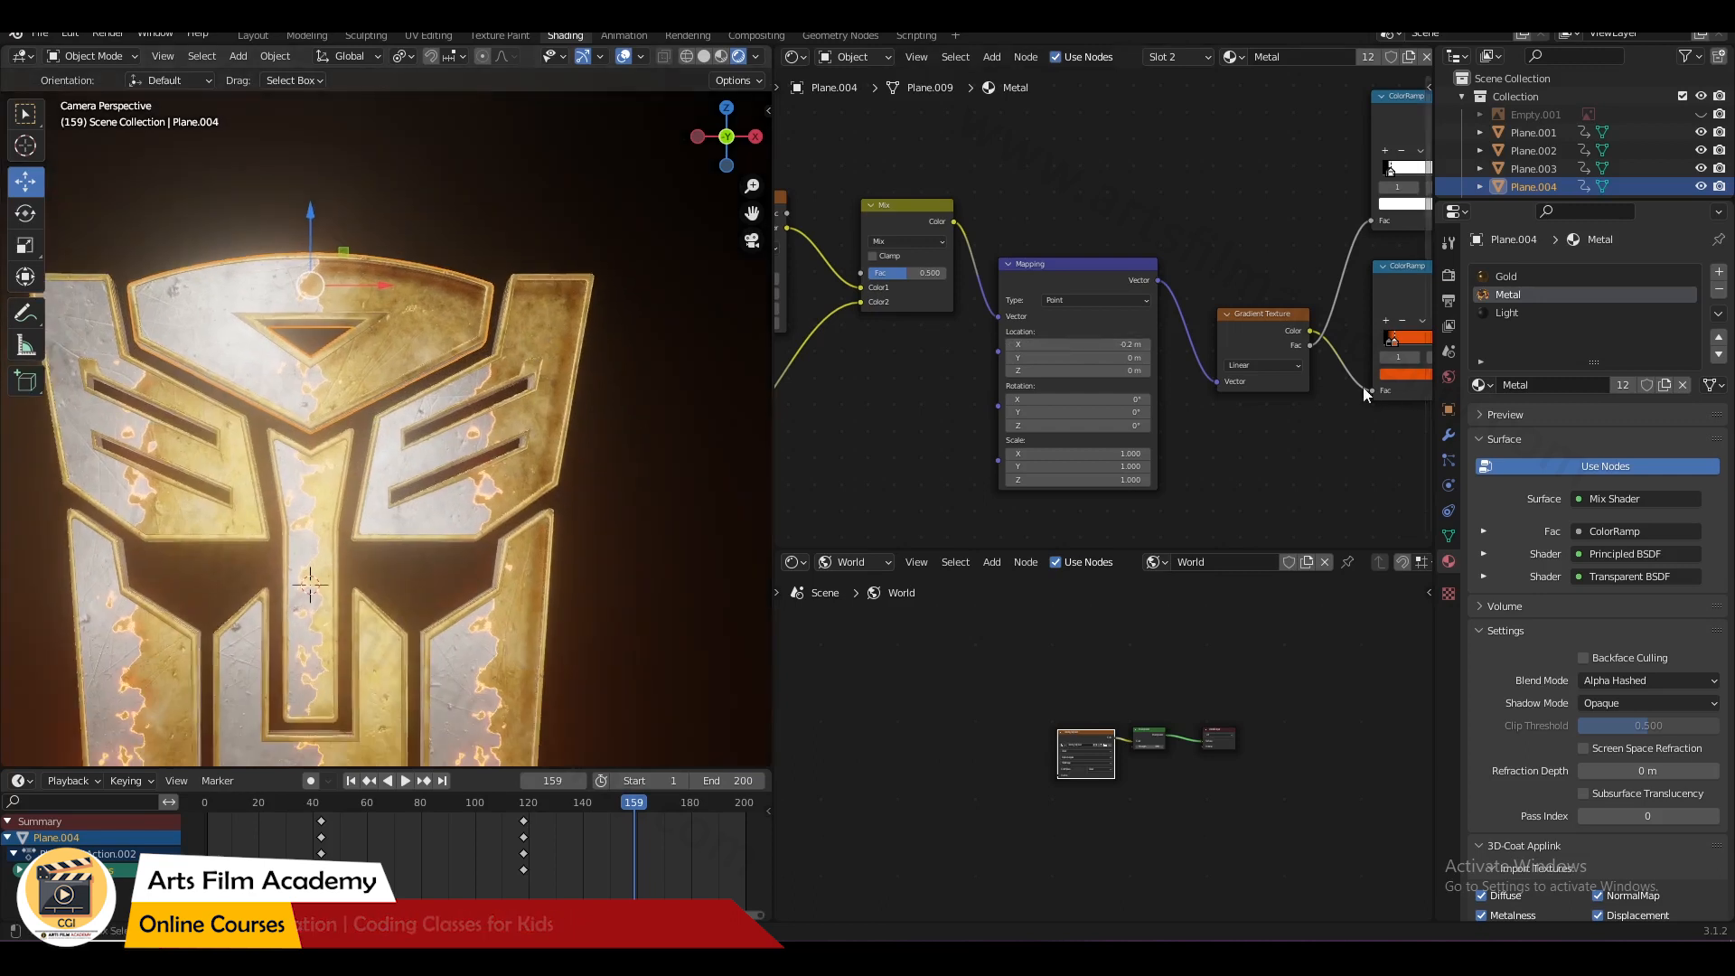
- Move the orange ColorRamp's second stop to position 0.055 and the white ColorRamp's second stop to 0.068
middle_click_drag(1374, 391, 1121, 411)
scroll(1120, 383, "up", 2)
mouse_move(1151, 372)
left_mouse_down()
mouse_move(1191, 372)
mouse_move(1149, 373)
mouse_move(1150, 390)
left_mouse_up()
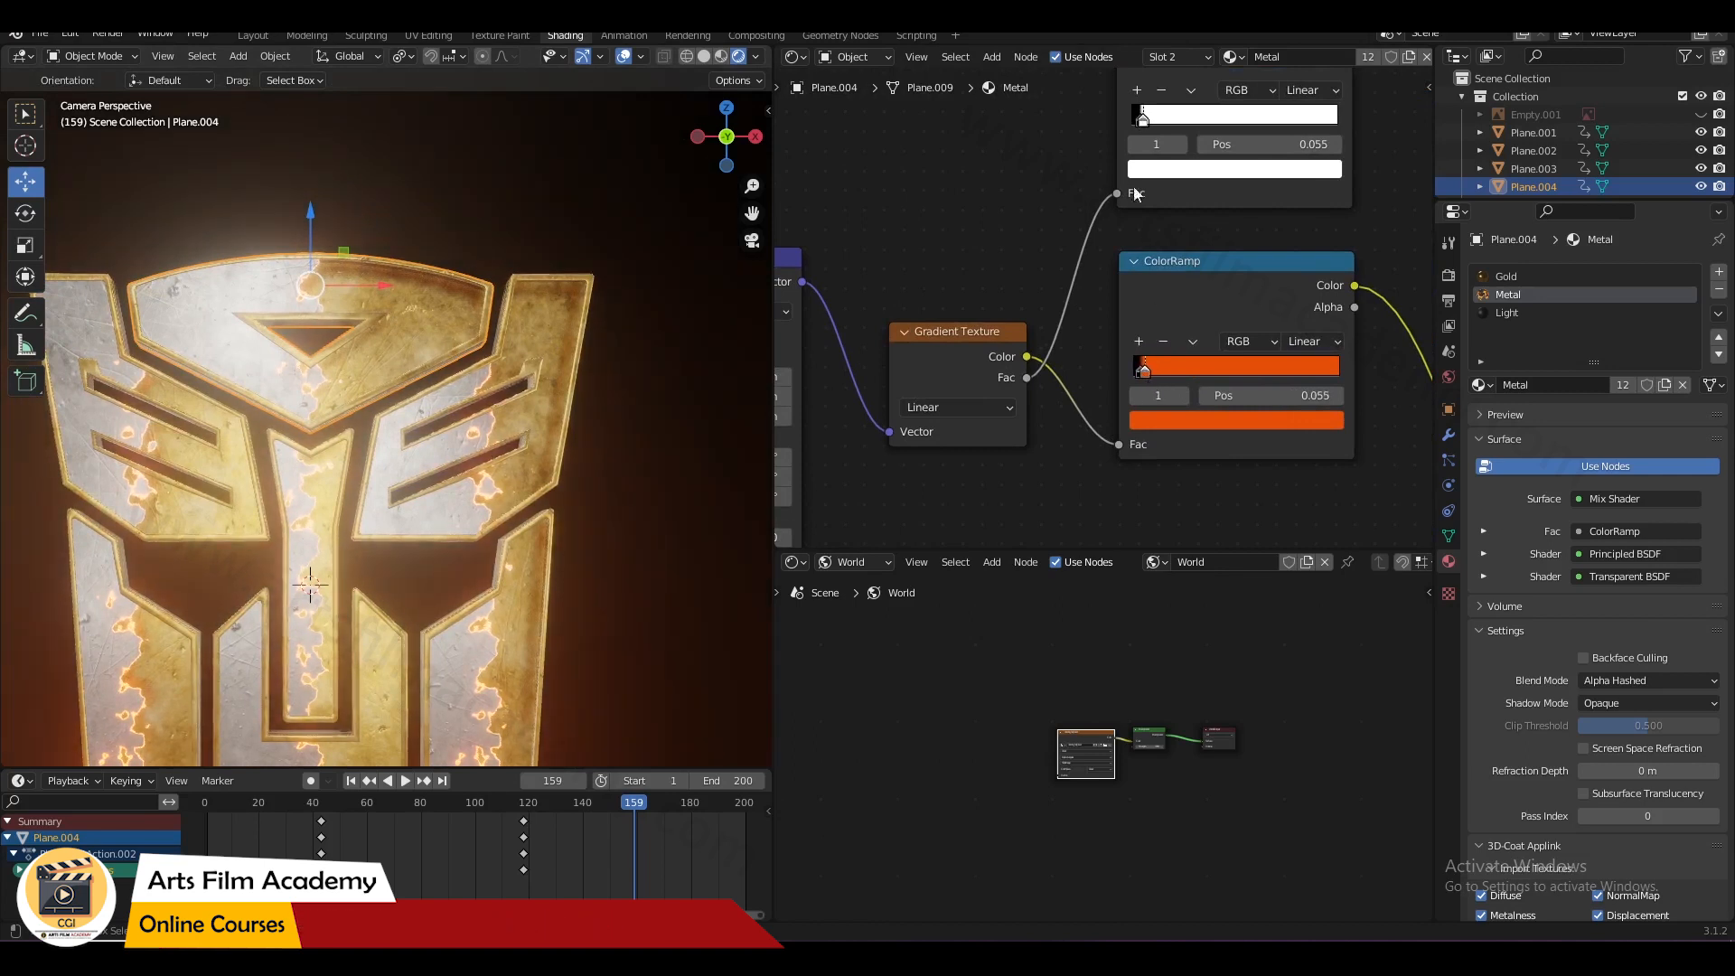
middle_click_drag(1135, 194, 1072, 367)
scroll(1097, 311, "up", 9)
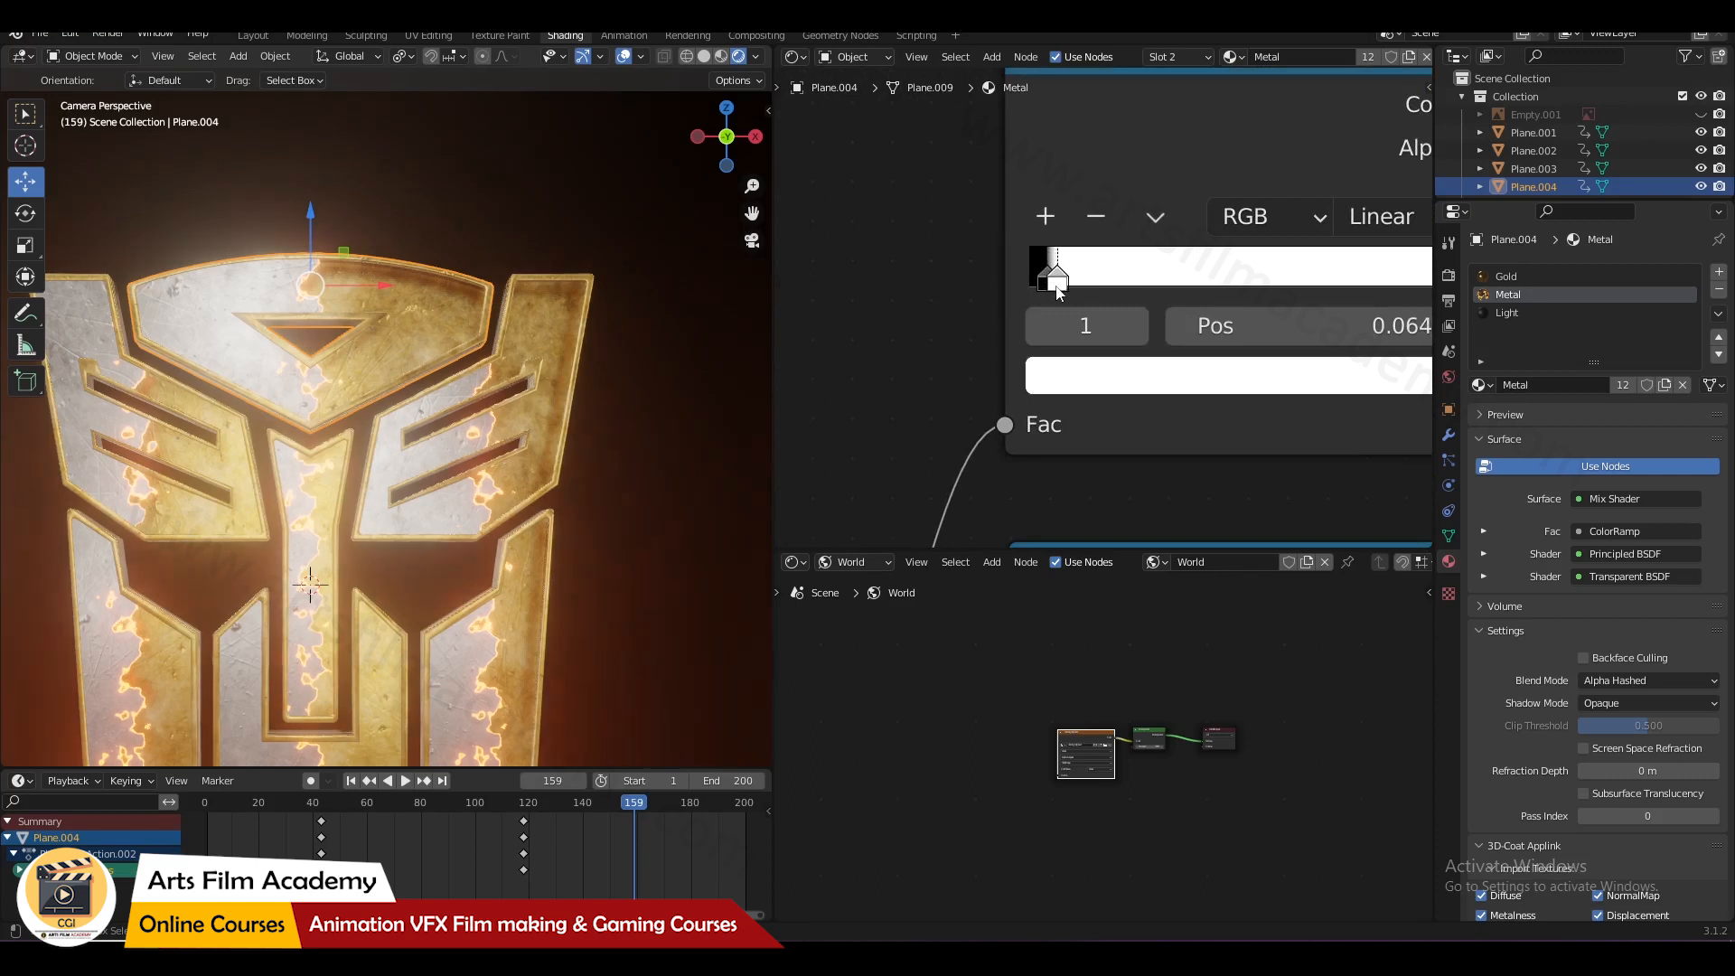
scroll(1015, 479, "down", 8)
scroll(500, 556, "down", 5)
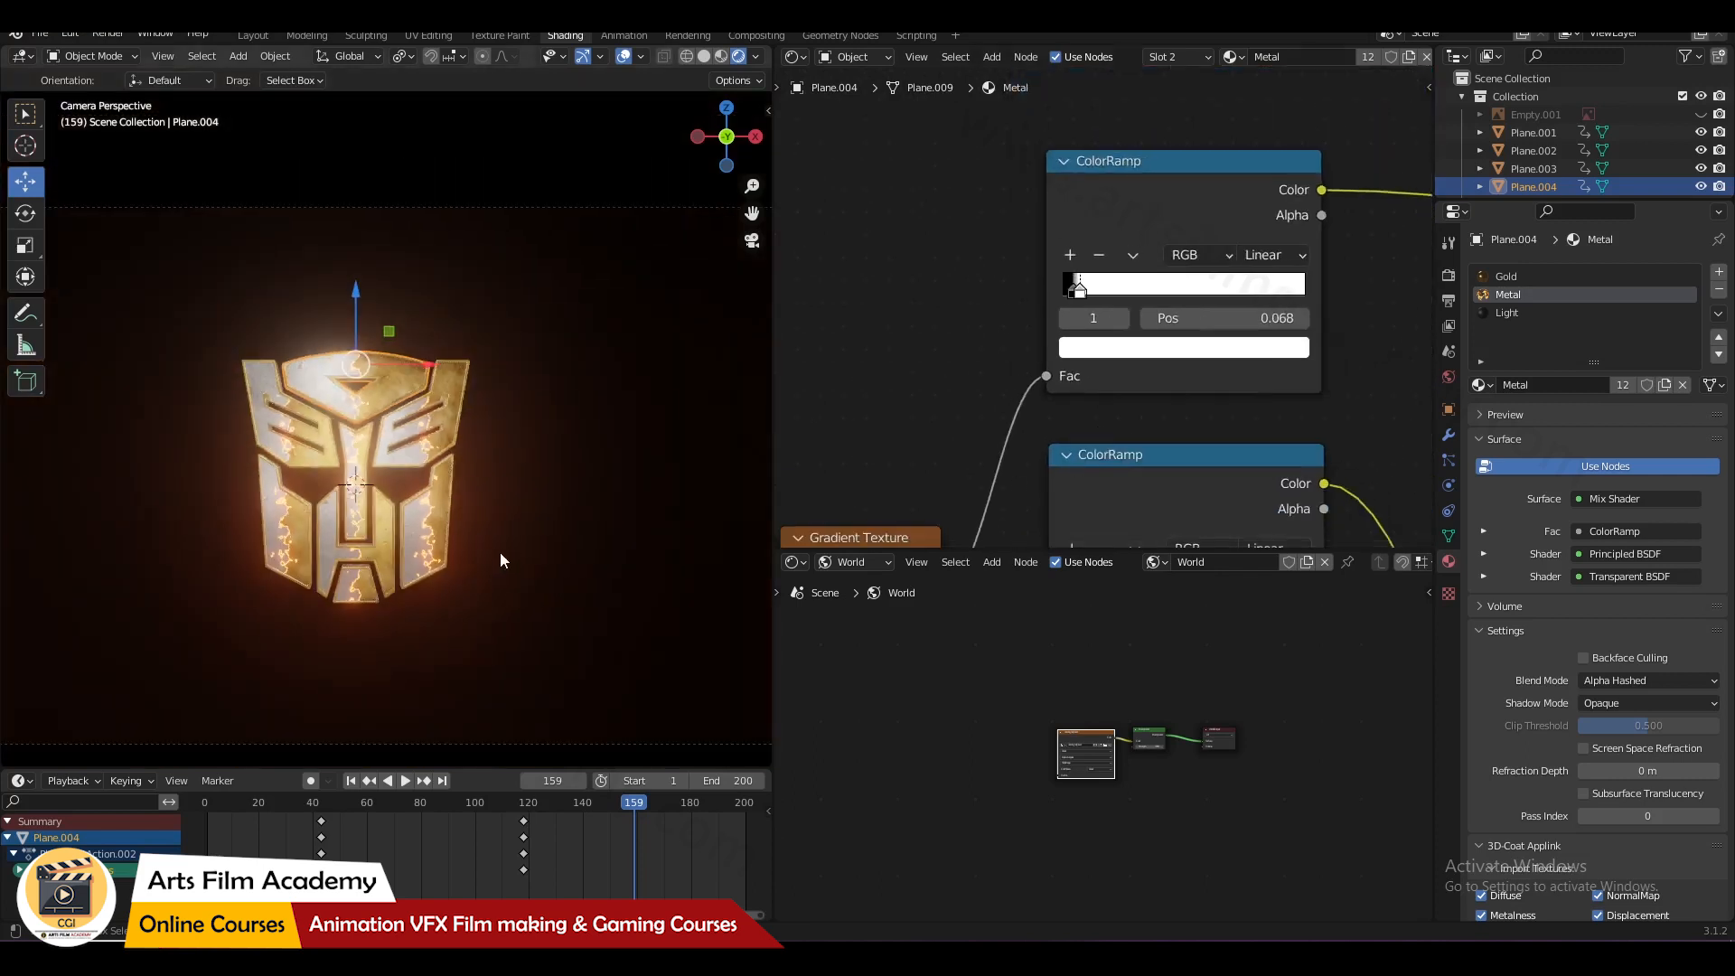
- Set the Mapping node's Y rotation to 32.5° and its X location to 0.8 m
scroll(814, 440, "down", 2)
middle_click_drag(846, 541, 992, 357)
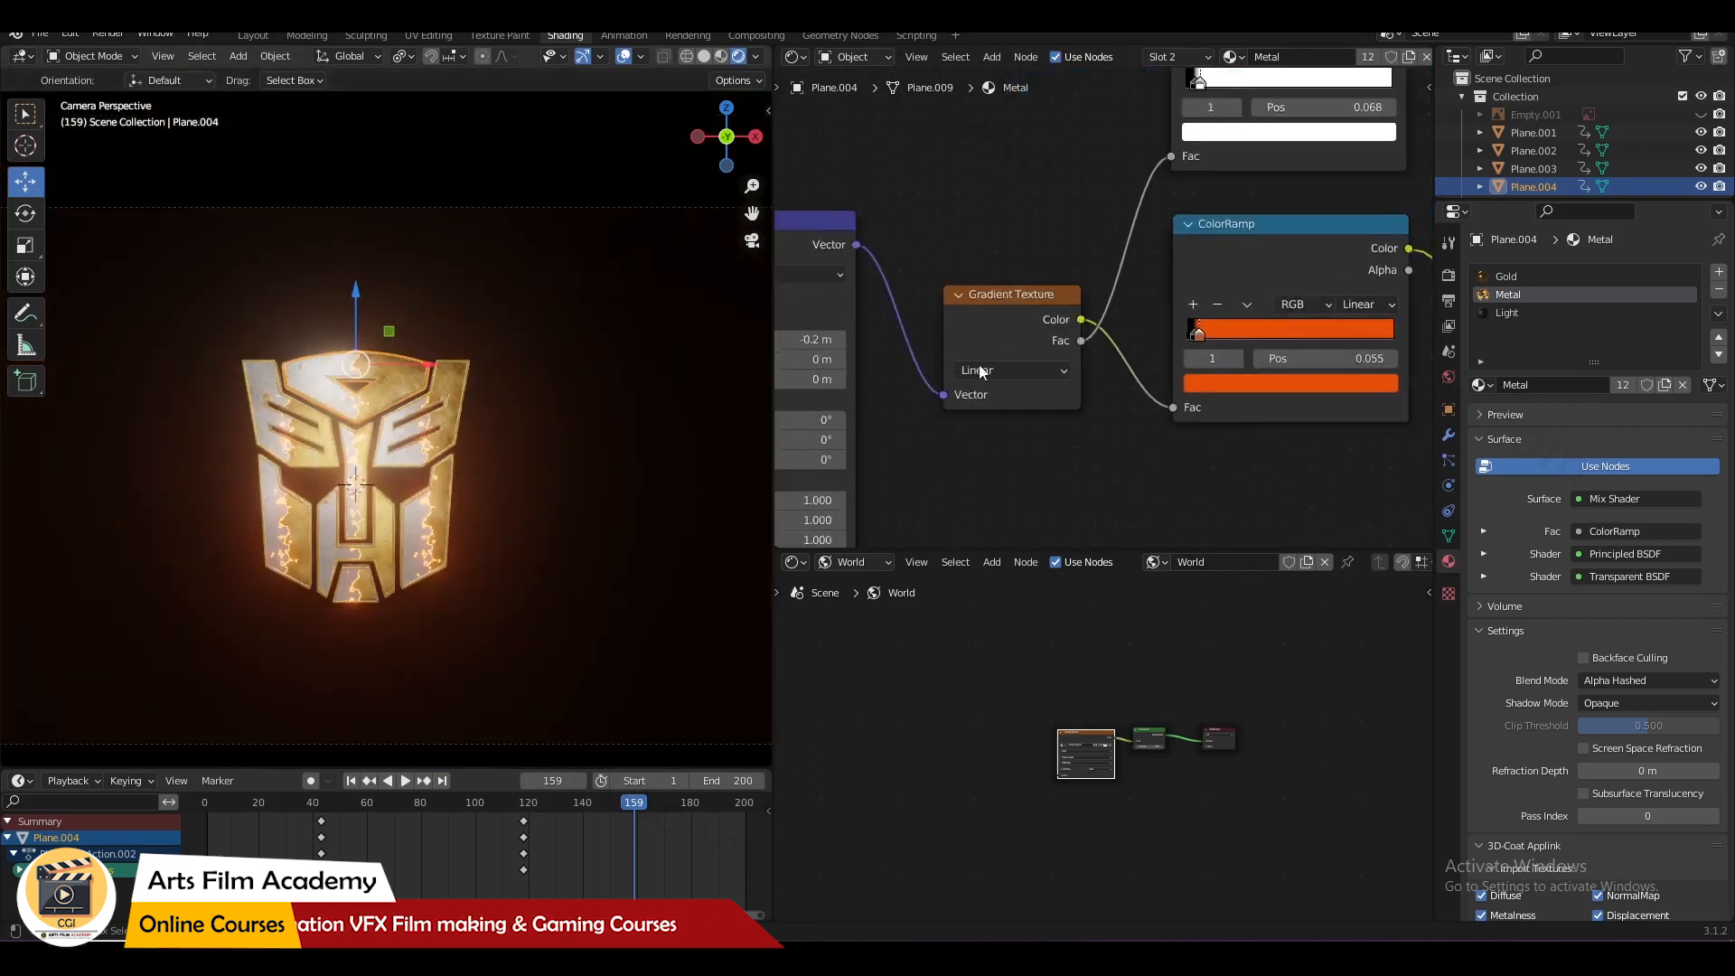
scroll(979, 368, "down", 5)
middle_click_drag(890, 423, 1093, 428)
scroll(1088, 397, "up", 3)
mouse_move(1030, 366)
left_mouse_down()
mouse_move(1048, 365)
mouse_move(1030, 366)
left_mouse_up()
left_click_drag(1039, 447, 1071, 449)
left_click_drag(1003, 364, 1039, 372)
type(".4")
key("Return")
left_click_drag(1003, 364, 1001, 364)
- Scrub through the assembly animation to frame 44 and check the gold parts of the flying logo pieces
left_click_drag(607, 804, 372, 845)
key("space")
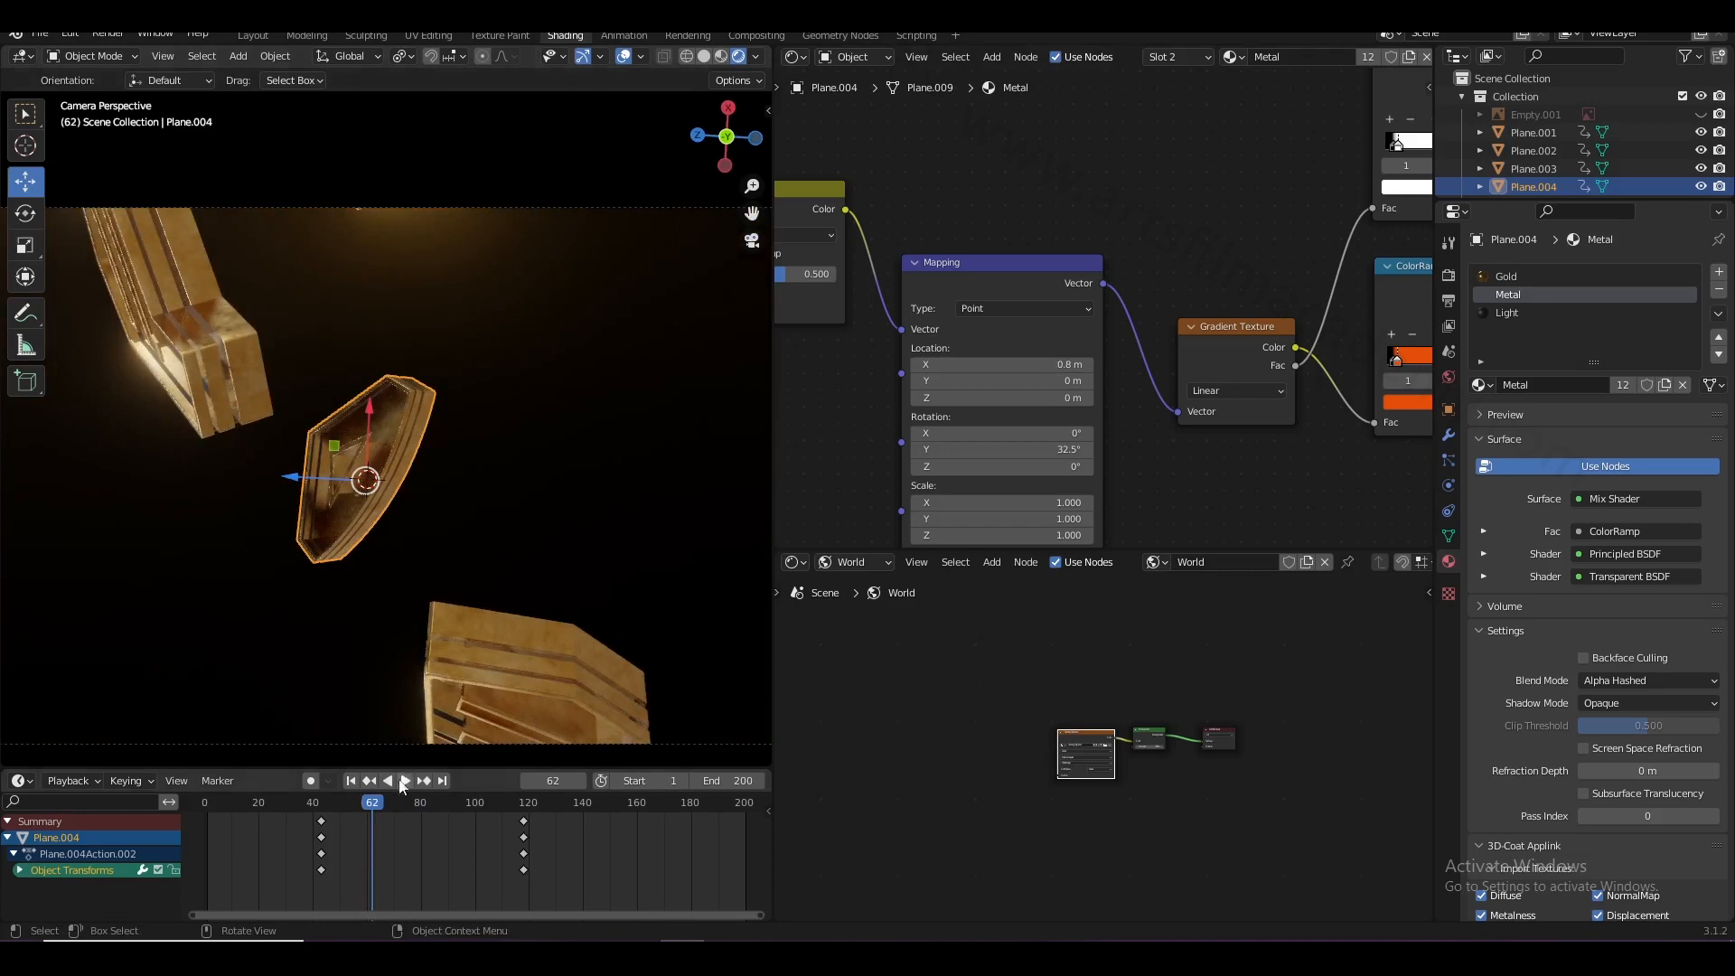
left_click(358, 814)
mouse_move(355, 810)
left_mouse_down()
mouse_move(330, 838)
mouse_move(322, 802)
left_mouse_up()
left_click(343, 369)
left_click(345, 384)
scroll(1496, 285, "down", 1)
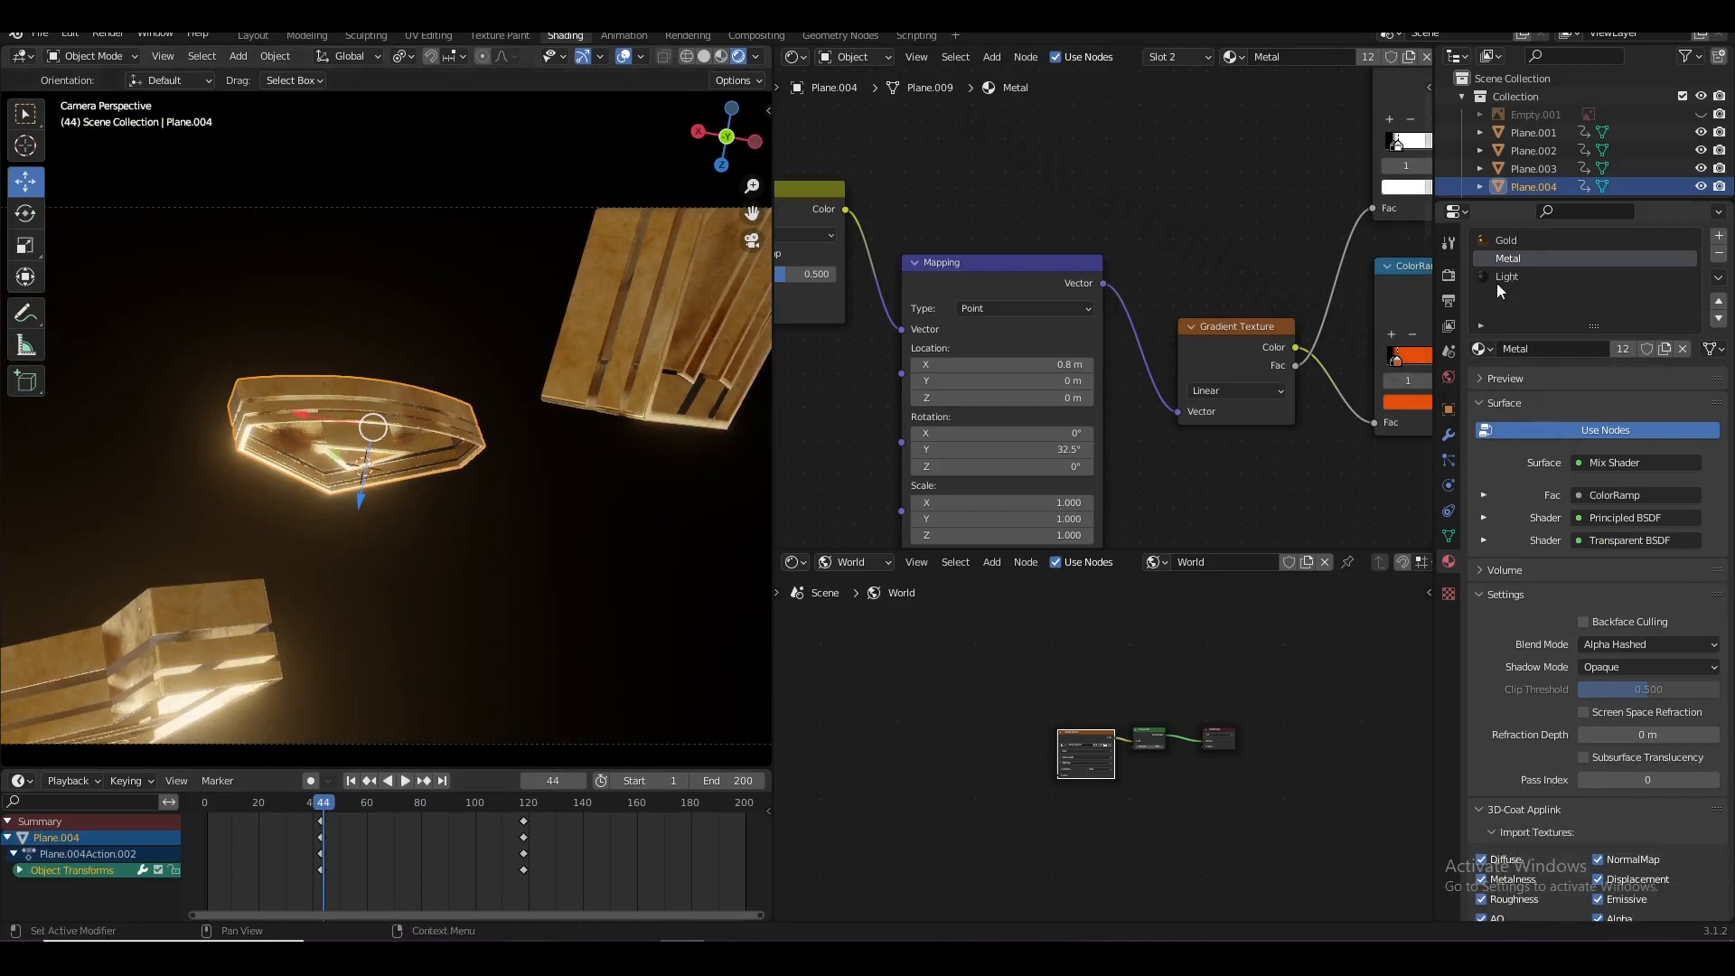
- Copy the gradient-and-noise nodes, both ColorRamps, the Mix Shader and the Transparent BSDF from the Metal material
scroll(1182, 398, "down", 6)
left_click_drag(1236, 257, 913, 387)
scroll(1211, 317, "up", 1)
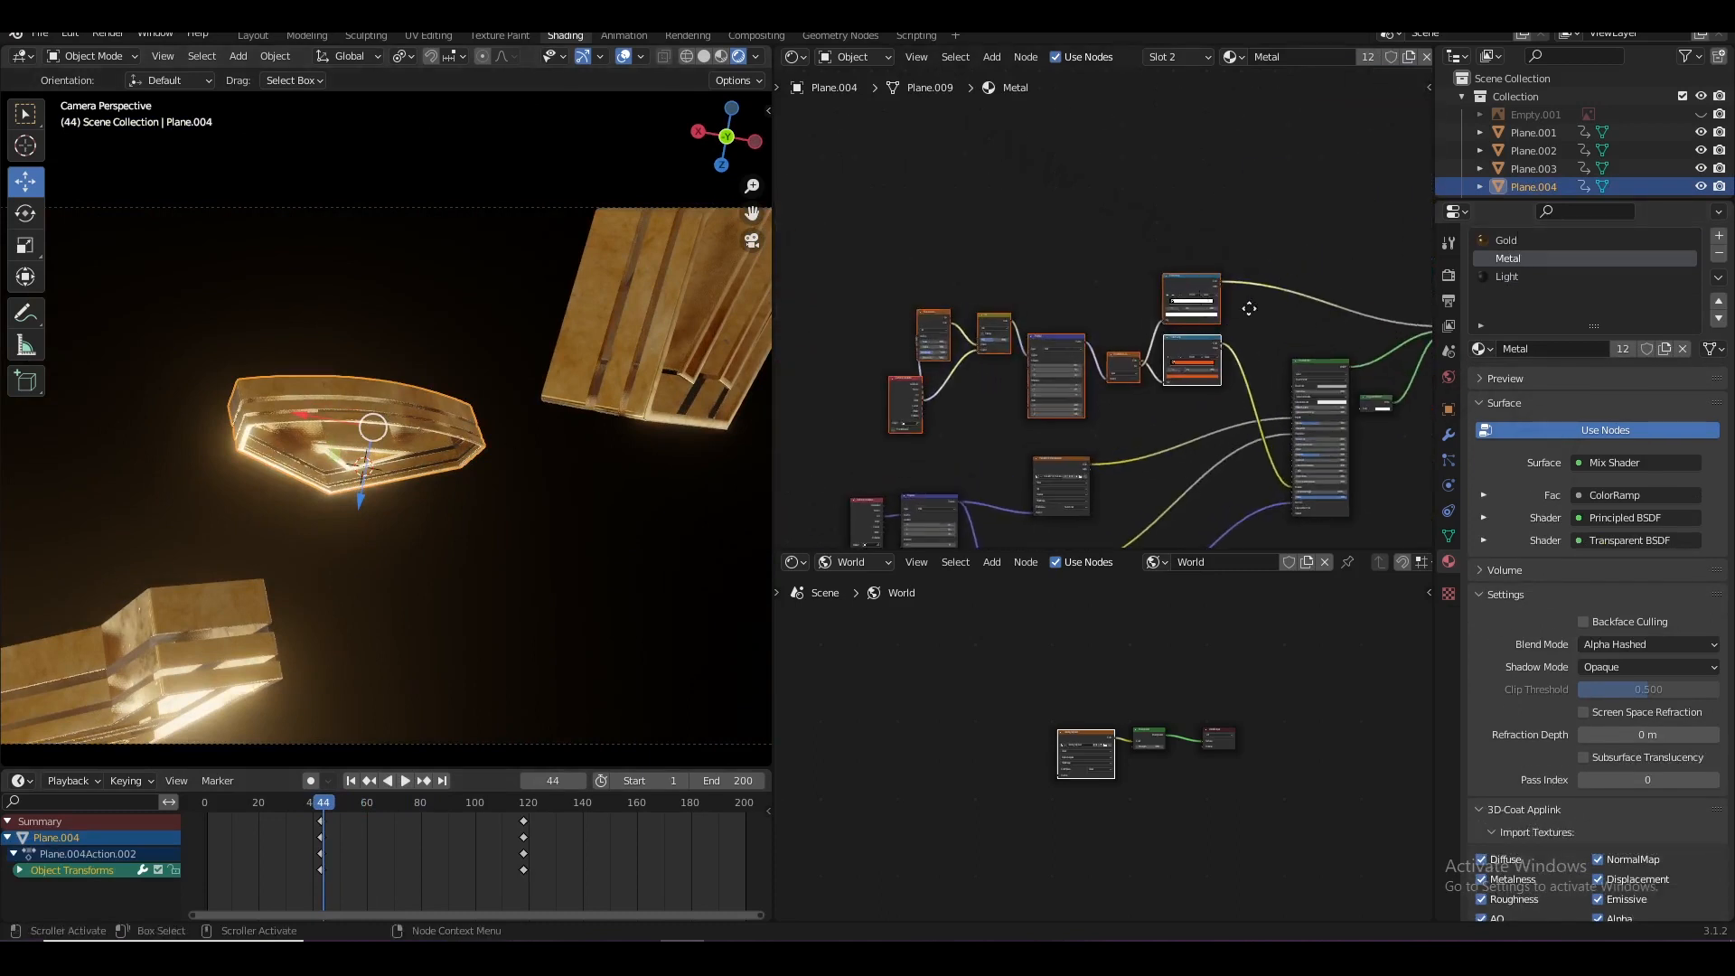
middle_click_drag(1249, 308, 1105, 314)
scroll(1226, 394, "up", 1)
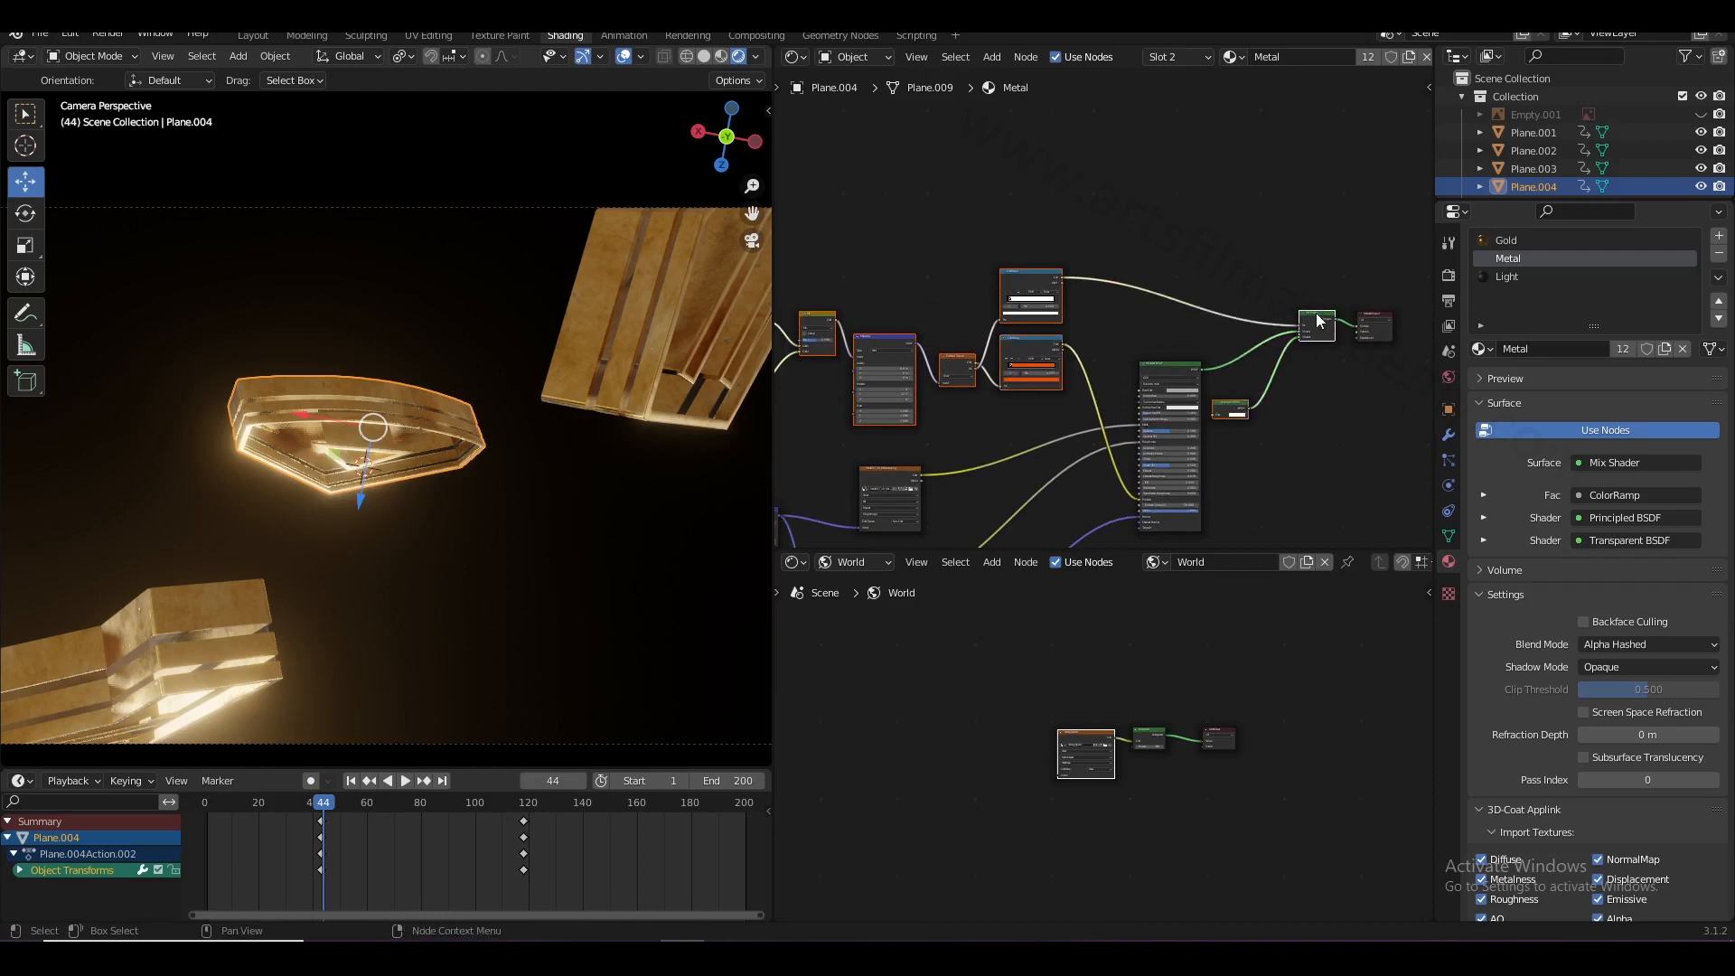
right_click(1319, 319)
left_click(1228, 372)
left_click(425, 429)
left_click(392, 410)
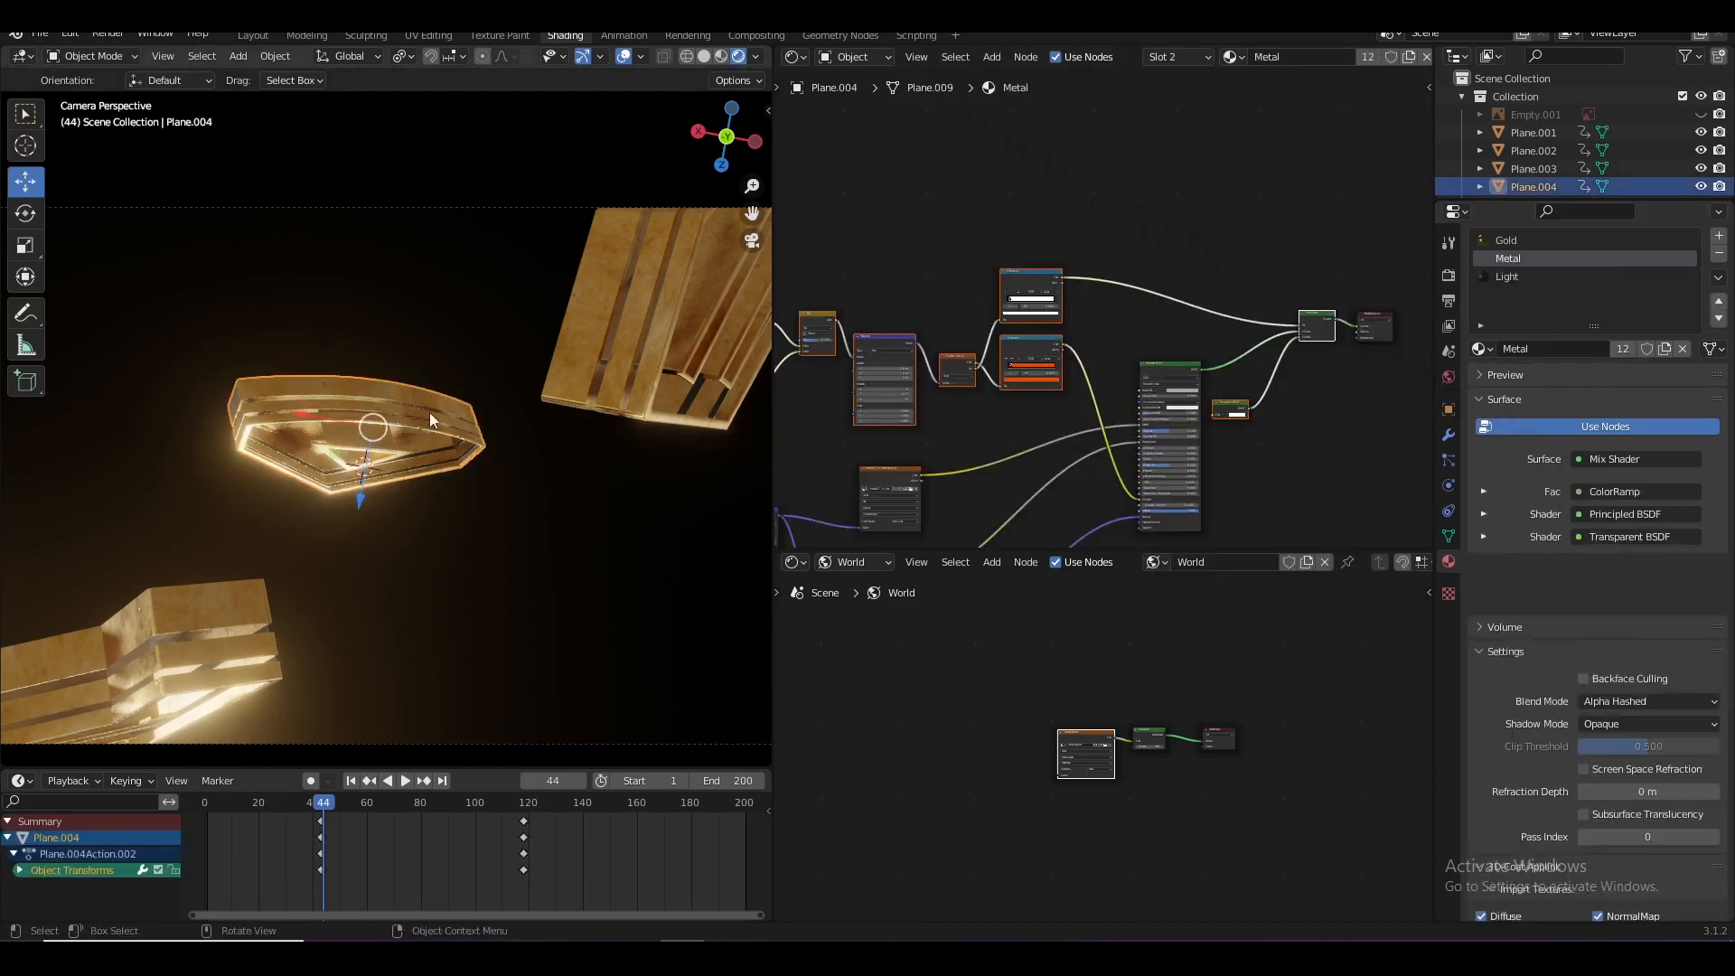
- Open the Gold material, paste the copied nodes, and move them clear of its existing nodes
left_click(1501, 241)
scroll(1128, 273, "down", 3)
right_click(1155, 298)
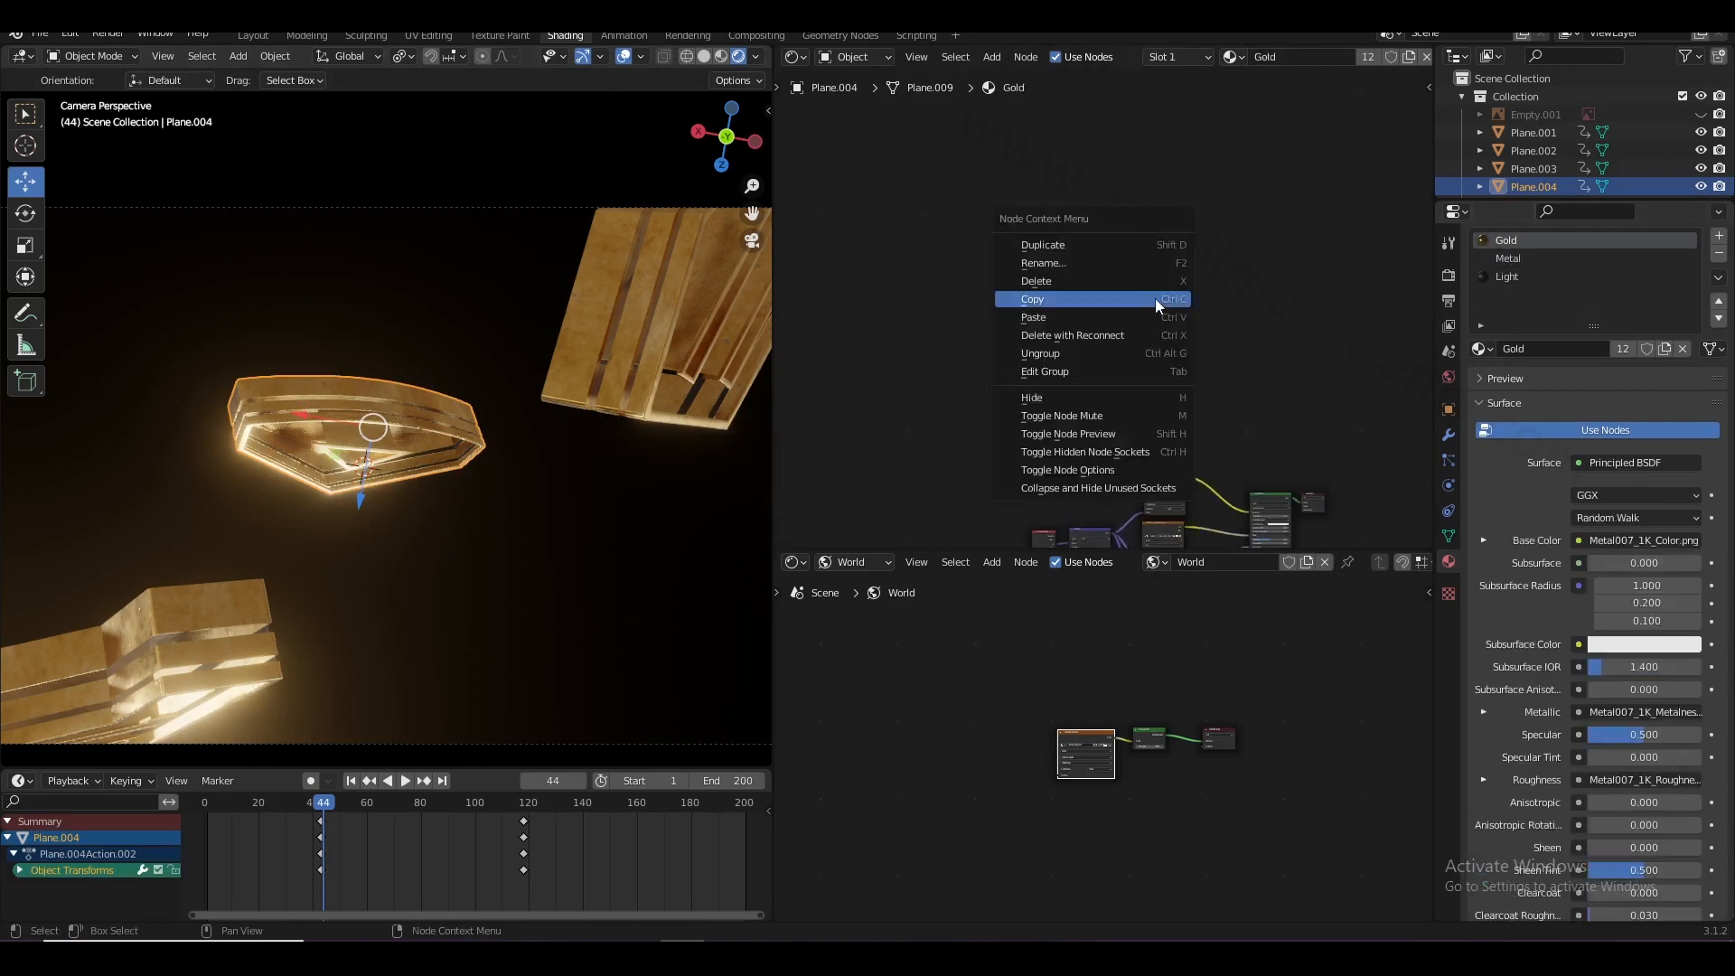
left_click(1153, 312)
scroll(1147, 321, "up", 3)
left_click_drag(1136, 327, 1098, 242)
left_click(1312, 346)
- Arrange the pasted Mix Shader and Transparent BSDF nodes between the Gold material's Principled BSDF and Material Output
scroll(1274, 349, "up", 2)
middle_click_drag(1270, 349, 1153, 359)
left_click_drag(1132, 416, 1156, 379)
scroll(1192, 325, "up", 1)
left_click_drag(1210, 263, 1291, 349)
left_click_drag(1133, 346, 1247, 409)
scroll(1262, 395, "up", 1)
left_click_drag(1336, 348, 1322, 359)
- Route the Gold material's Principled BSDF through the Mix Shader into the Material Output's Surface input and save the file
scroll(1328, 377, "up", 1)
middle_click_drag(1310, 375, 1076, 327)
scroll(1076, 332, "up", 1)
left_click_drag(945, 407, 1104, 377)
left_click_drag(1195, 344, 1269, 327)
middle_click_drag(1196, 432, 1278, 420)
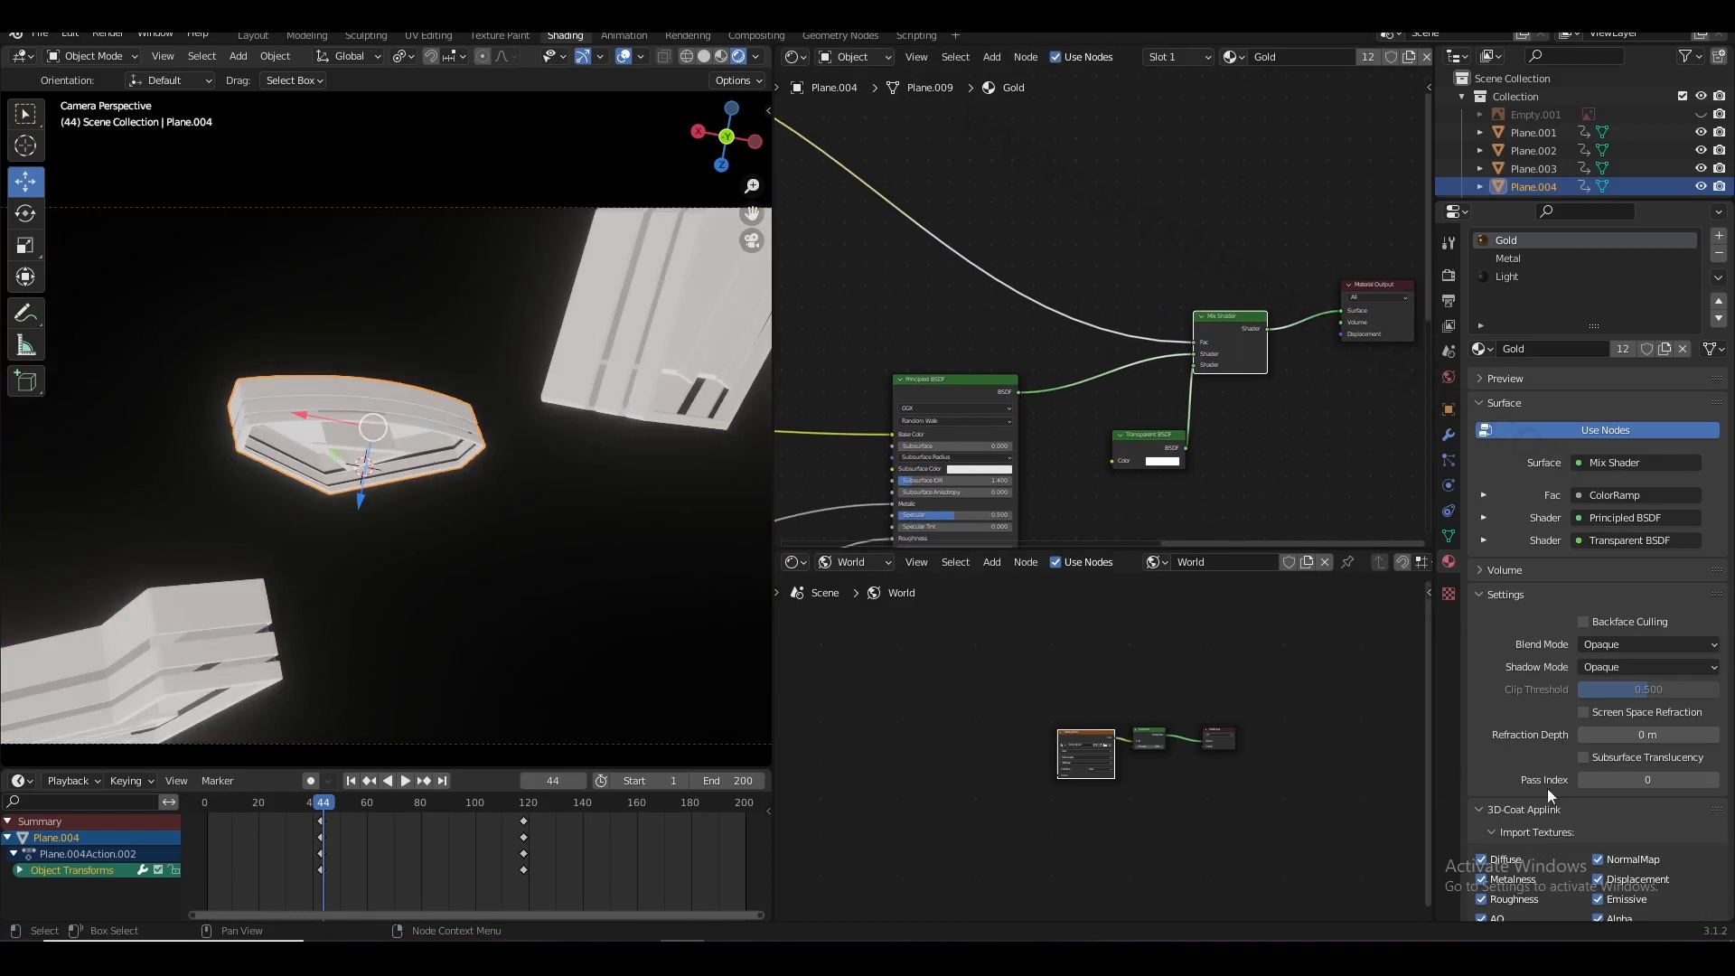
key("ctrl+s")
- Set the Gold material's Blend Mode to Alpha Hashed and save the file
left_click(1615, 644)
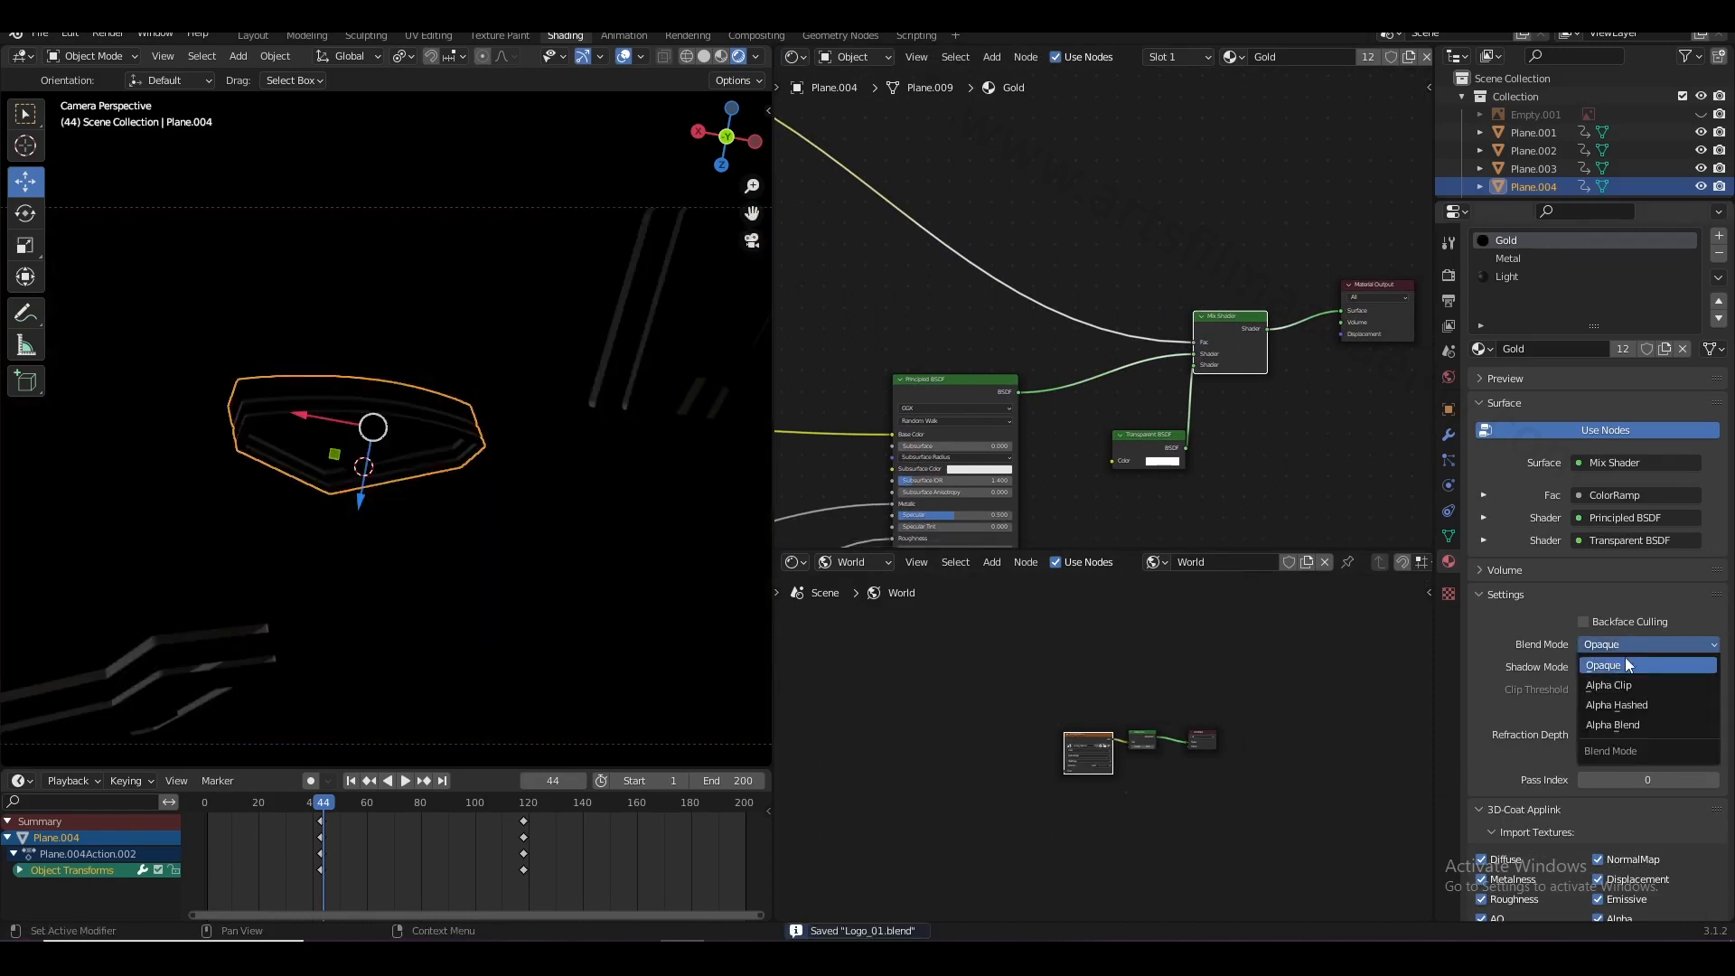
left_click(1609, 706)
scroll(1039, 399, "down", 4)
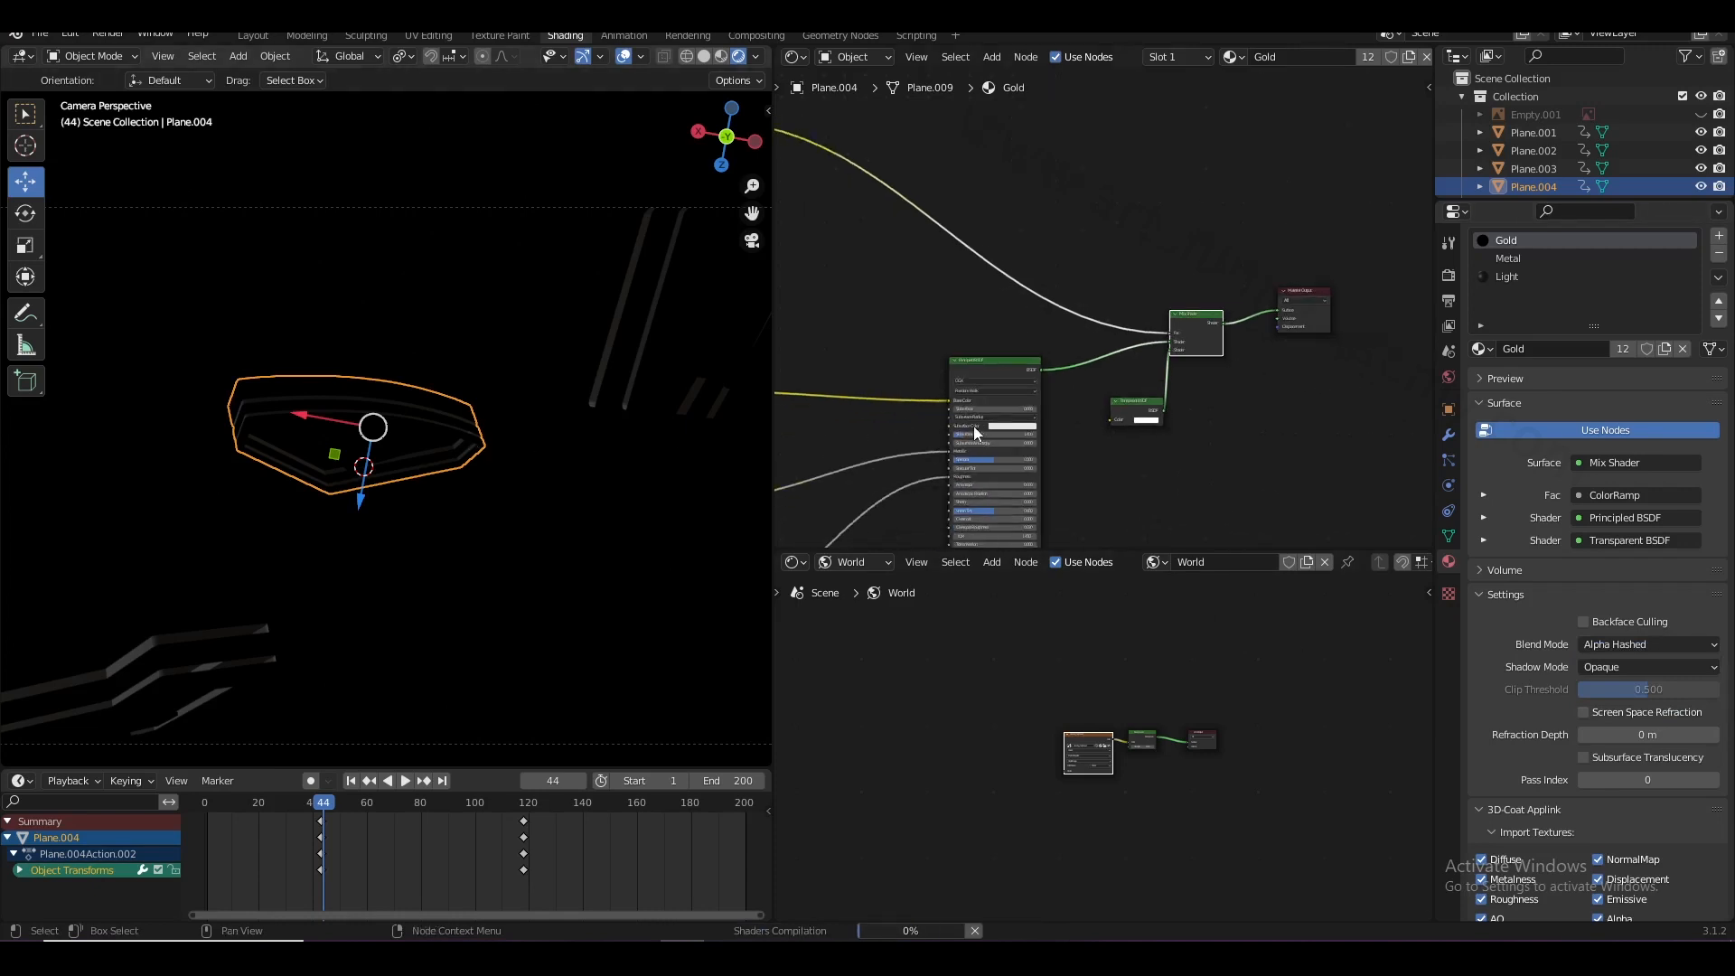
middle_click_drag(1042, 398, 1156, 364)
middle_click_drag(1070, 412, 1156, 406)
scroll(1050, 400, "down", 3)
key("ctrl+s")
scroll(1184, 378, "up", 2)
scroll(1178, 380, "down", 3)
scroll(1184, 410, "up", 4)
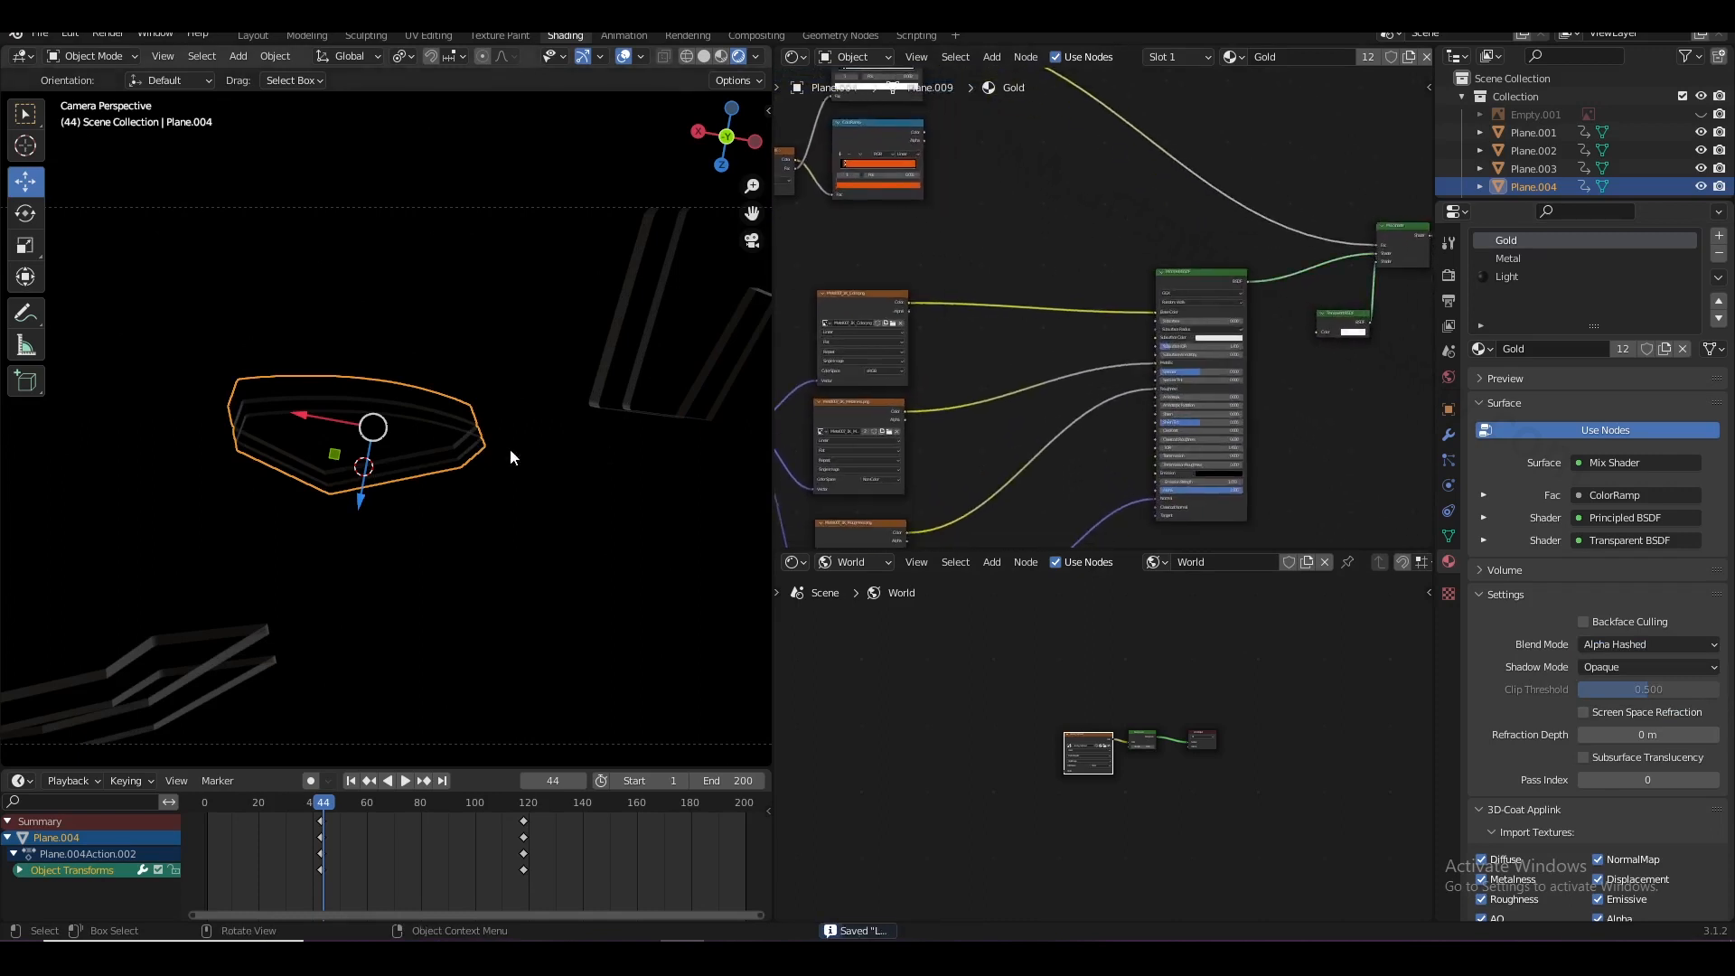
- Connect the orange ColorRamp's Color to the Gold Principled BSDF's Emission input and open its Emission Strength for editing
middle_click_drag(1168, 346, 1162, 367)
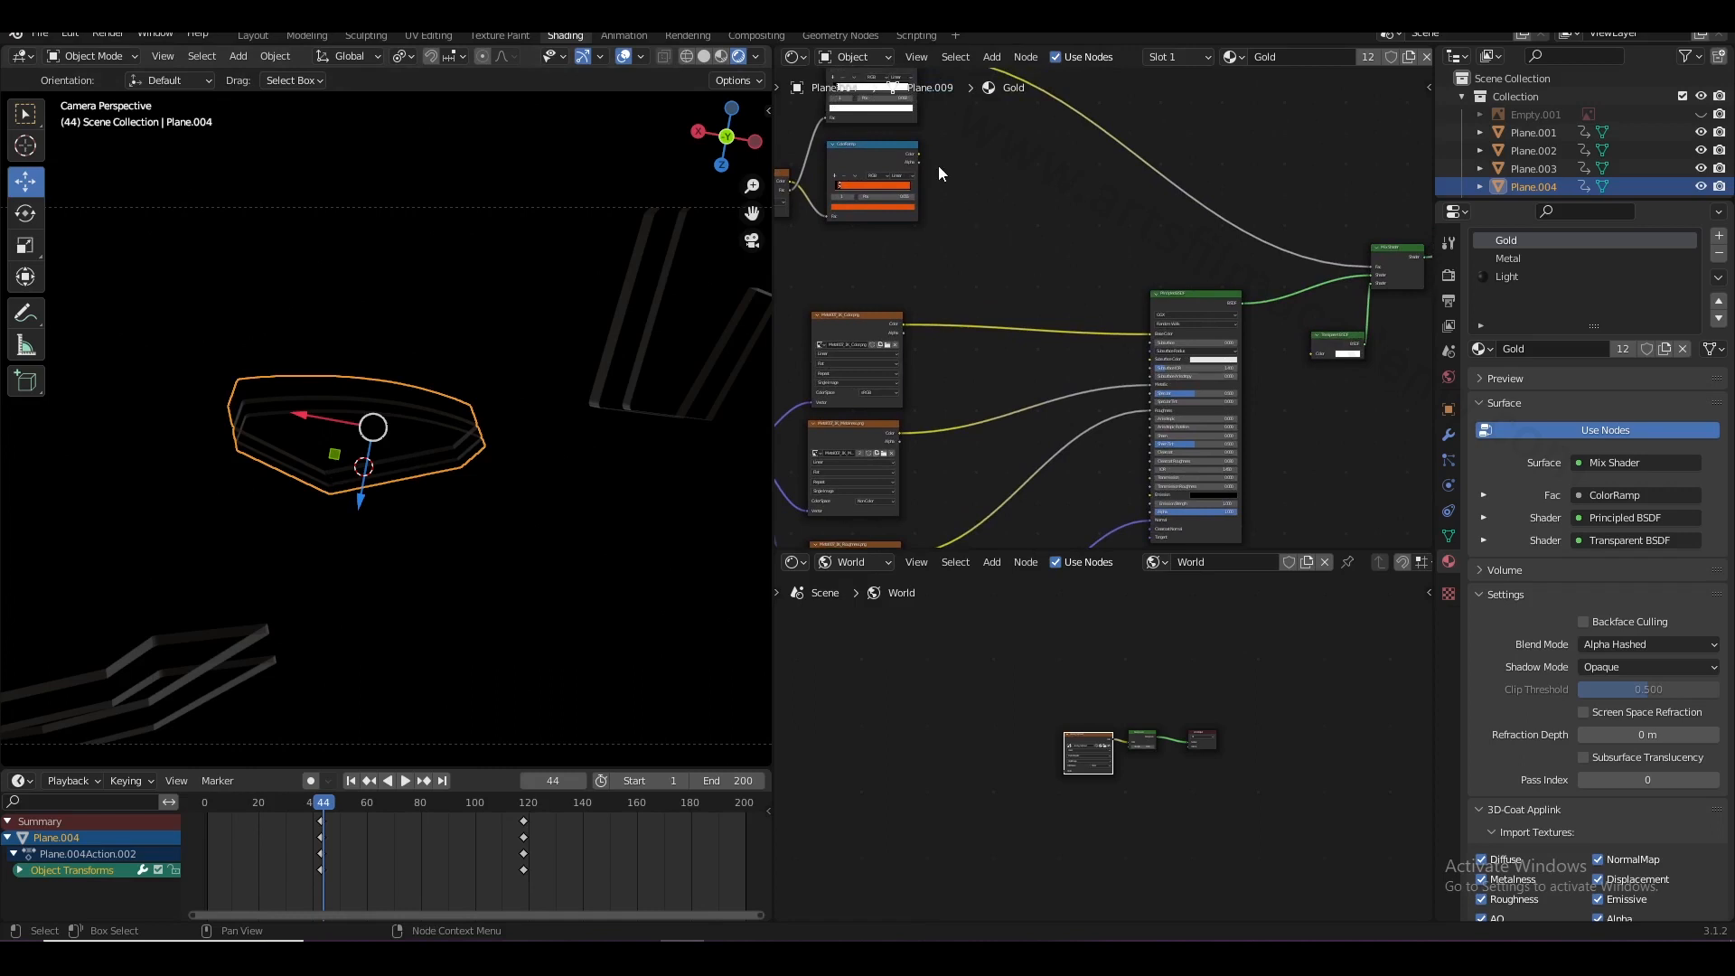
left_click_drag(918, 154, 1153, 495)
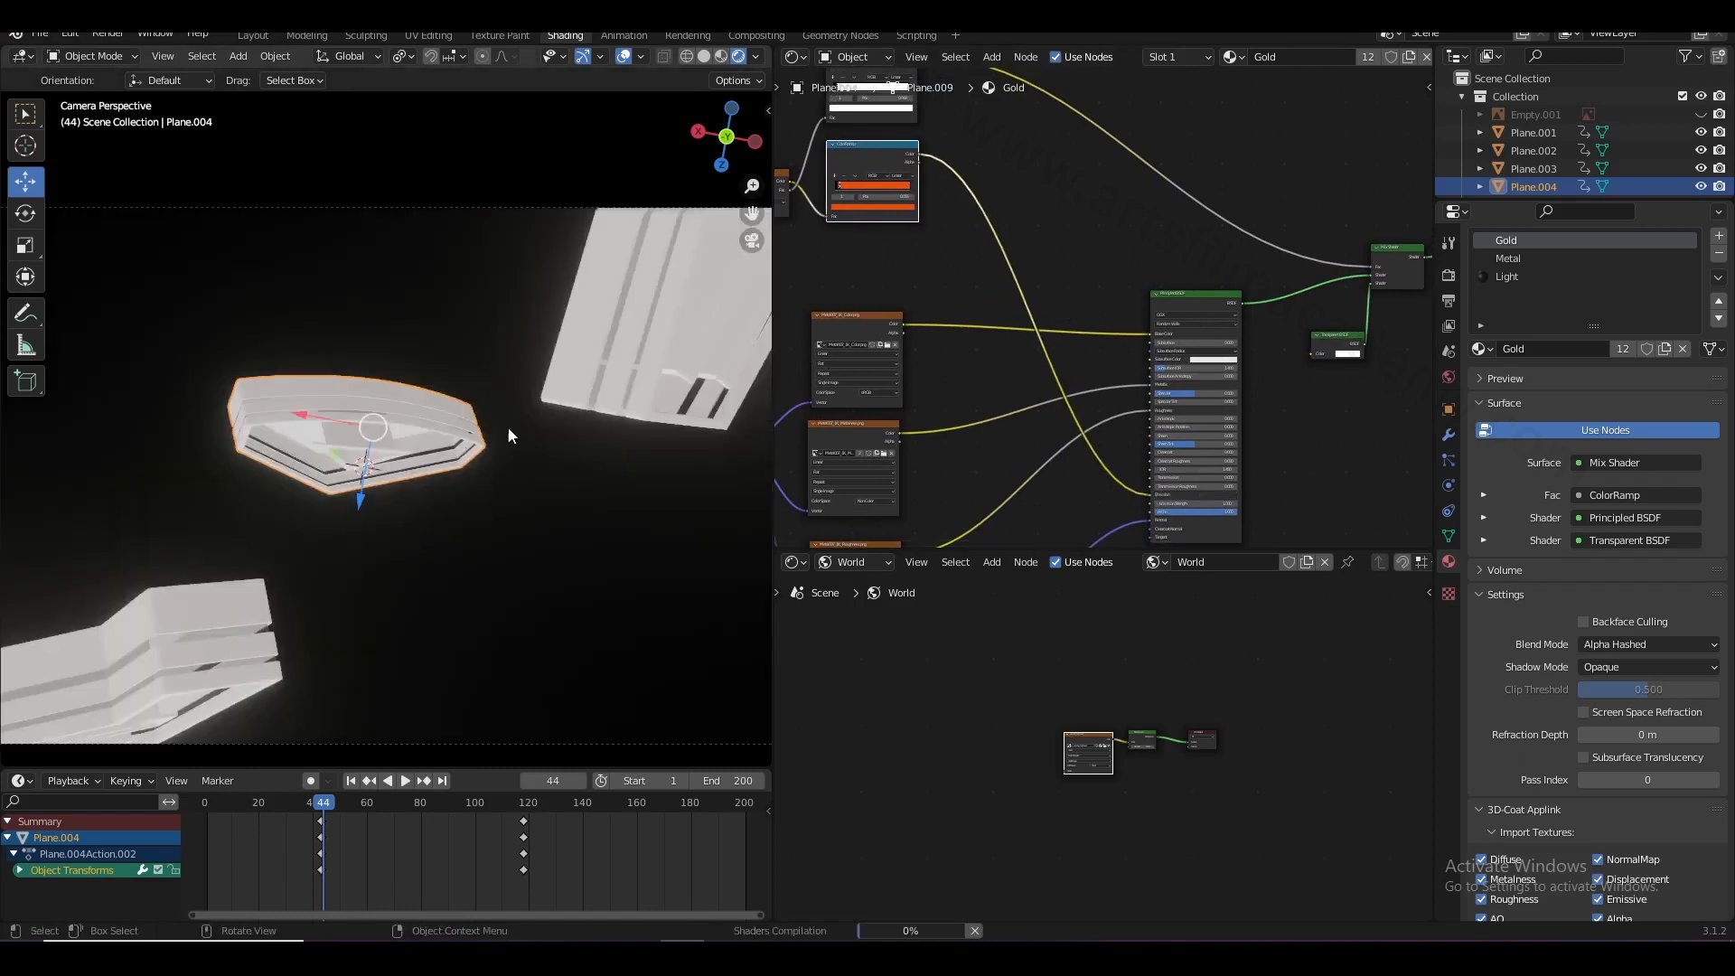
scroll(507, 435, "up", 2)
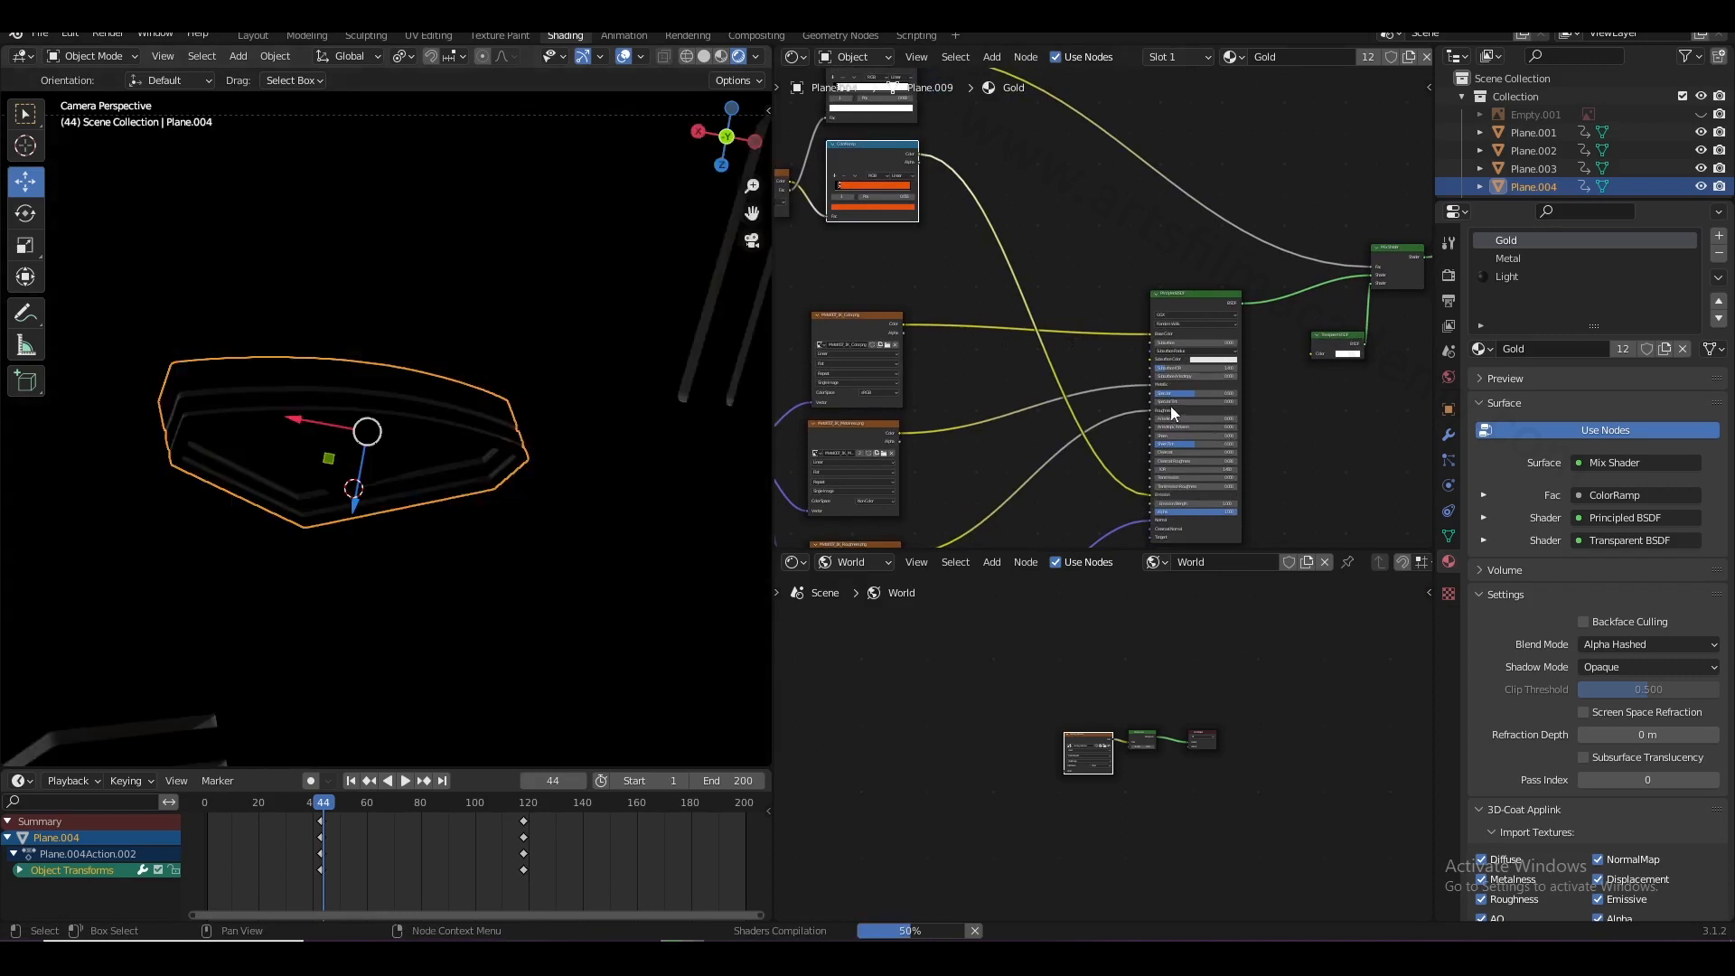
scroll(1202, 441, "down", 1)
middle_click_drag(1211, 443, 1219, 398)
scroll(1219, 402, "up", 2)
left_click(1220, 457)
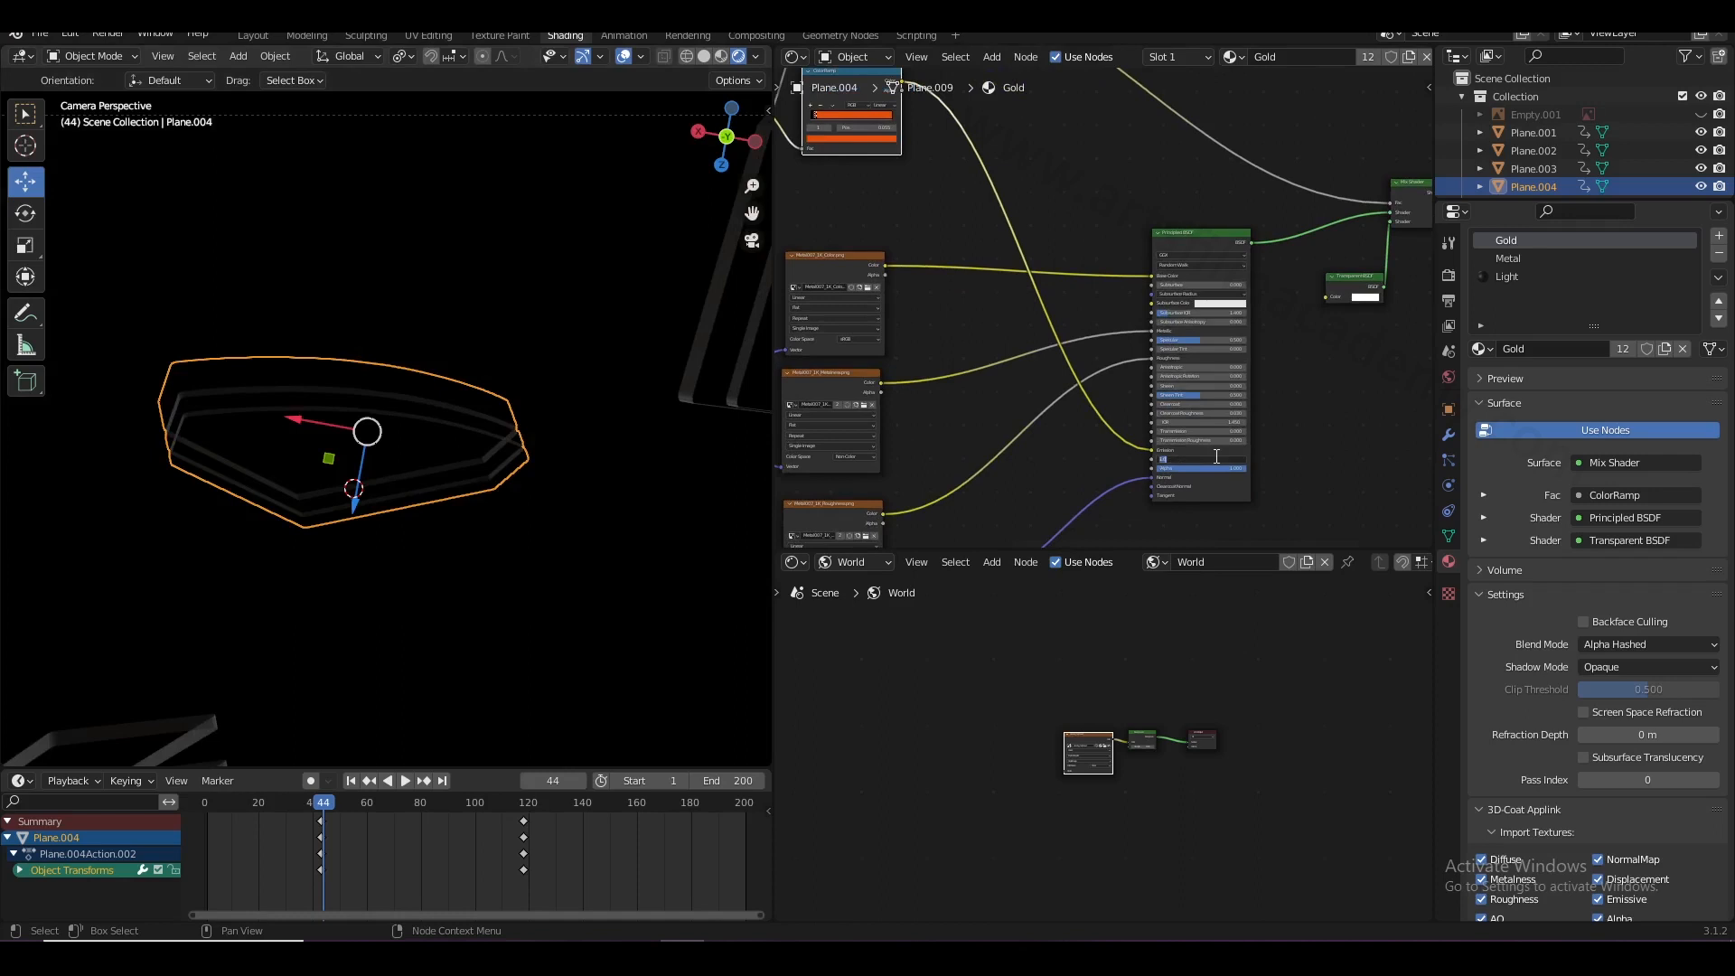
scroll(1062, 350, "down", 7)
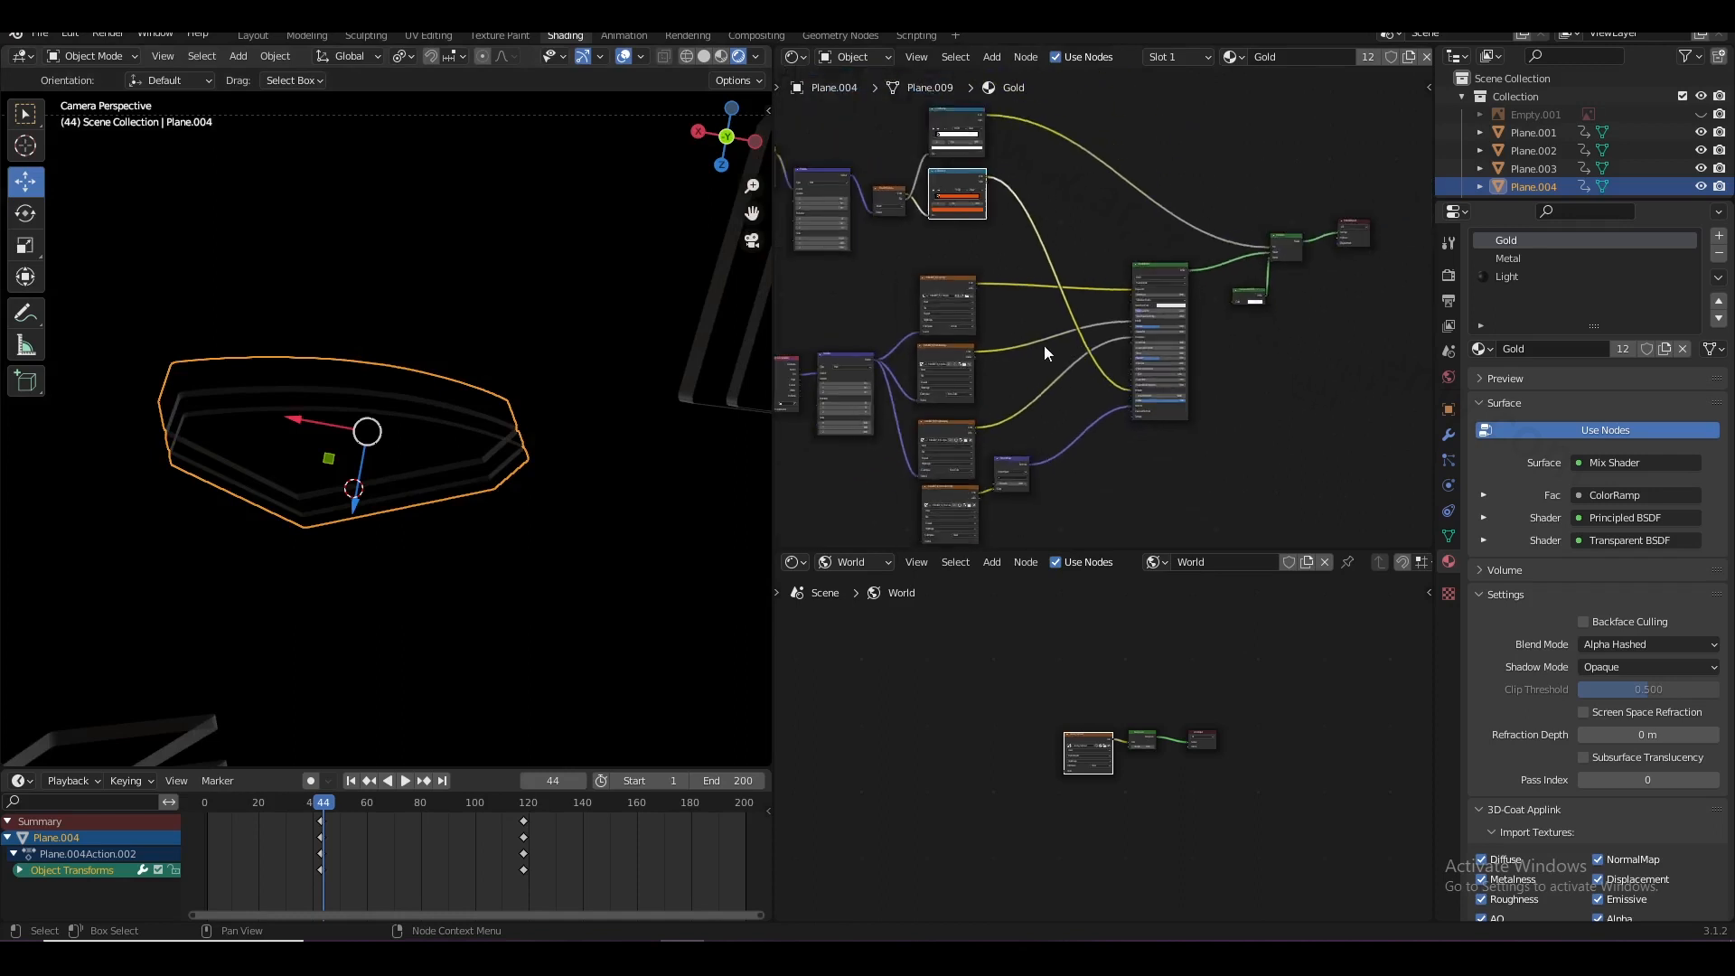
- Set the Location X of the Gold material's Mapping node to 1 m
middle_click_drag(980, 296, 1225, 403)
scroll(1104, 315, "up", 10)
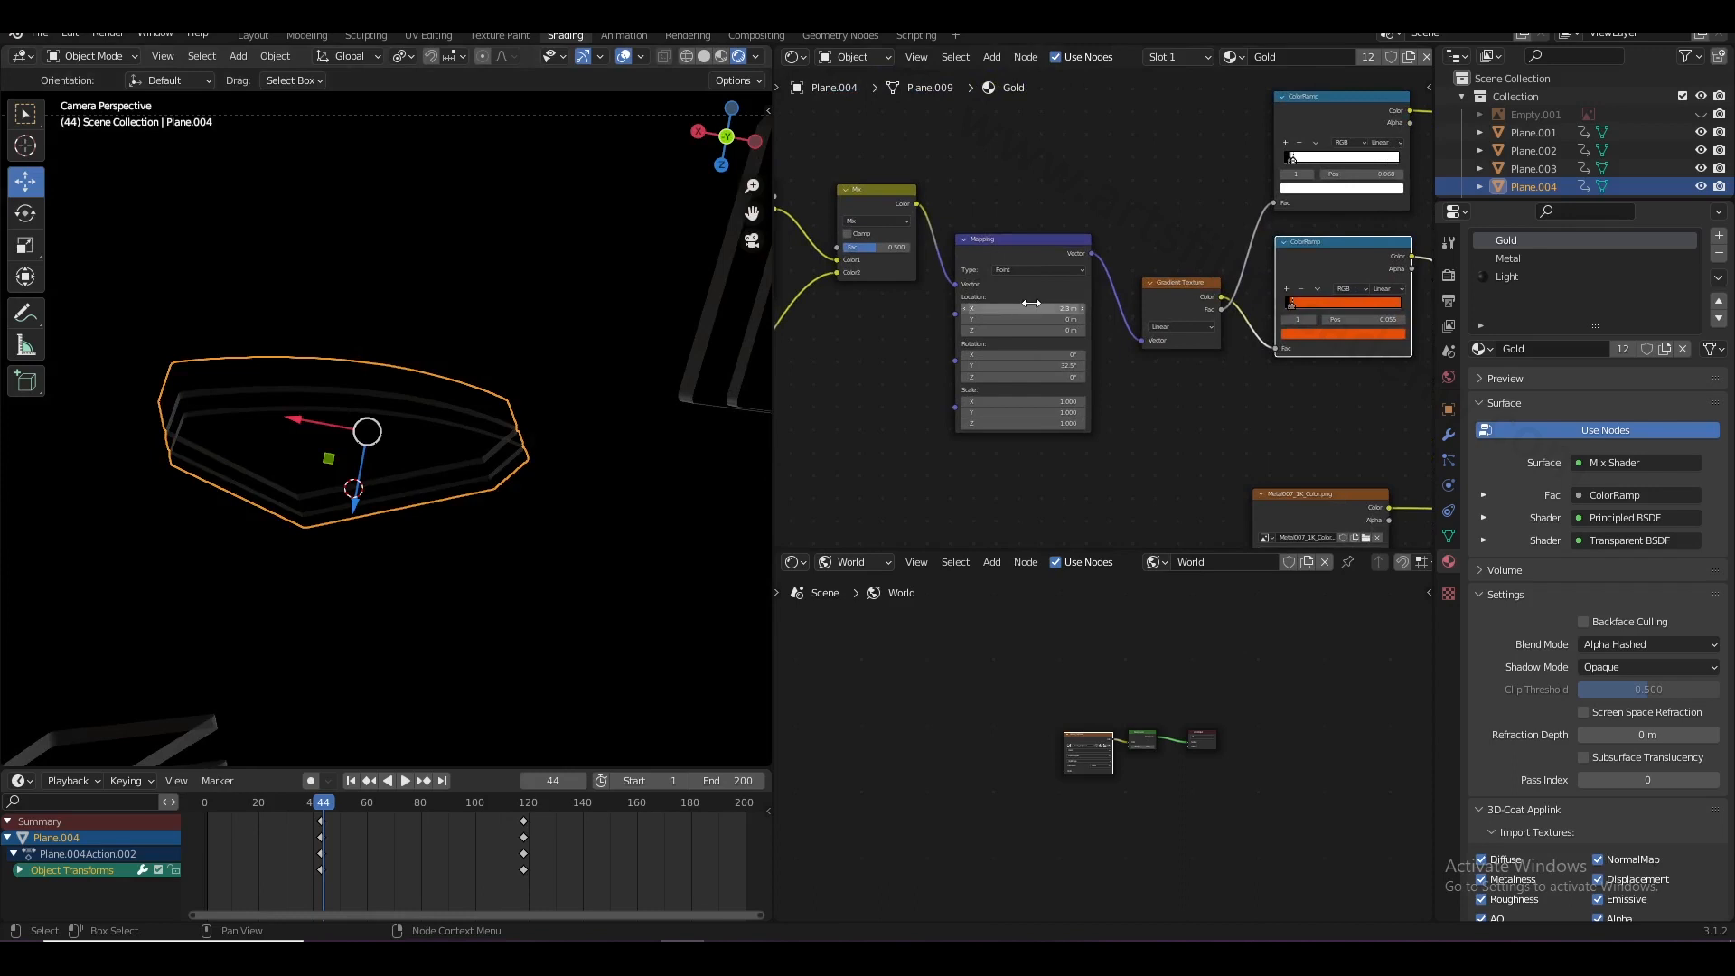
scroll(761, 434, "down", 3)
scroll(1088, 310, "up", 2)
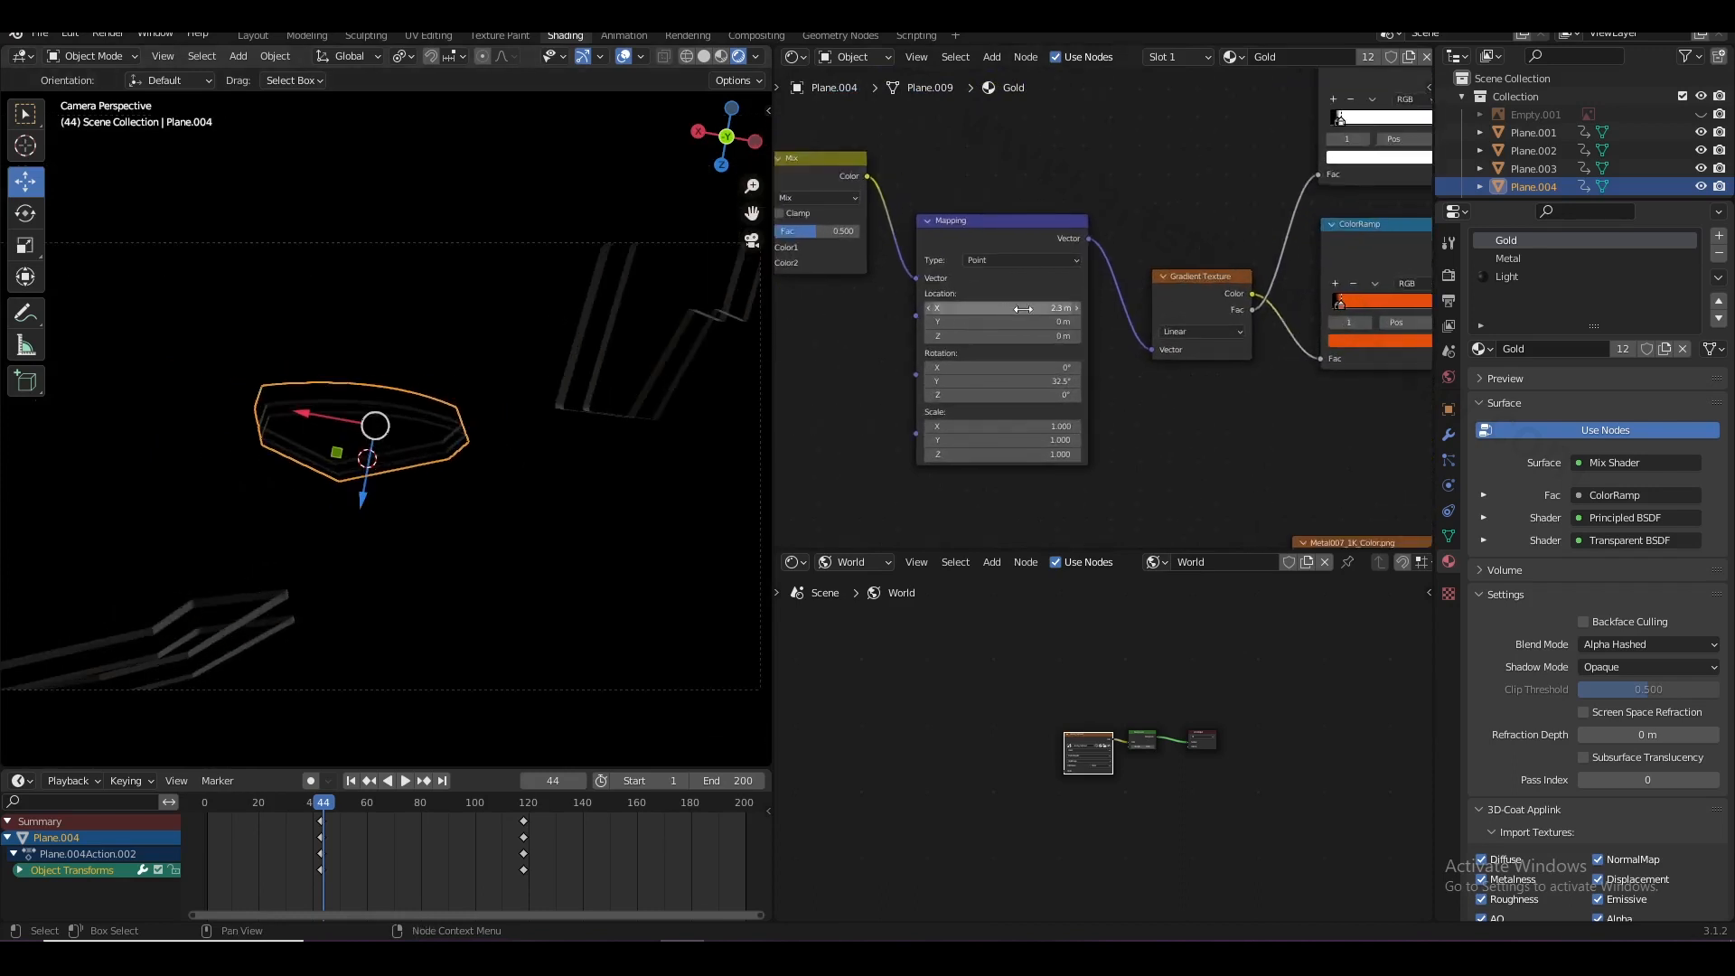
mouse_move(1003, 308)
left_mouse_down()
mouse_move(962, 309)
mouse_move(993, 309)
left_mouse_up()
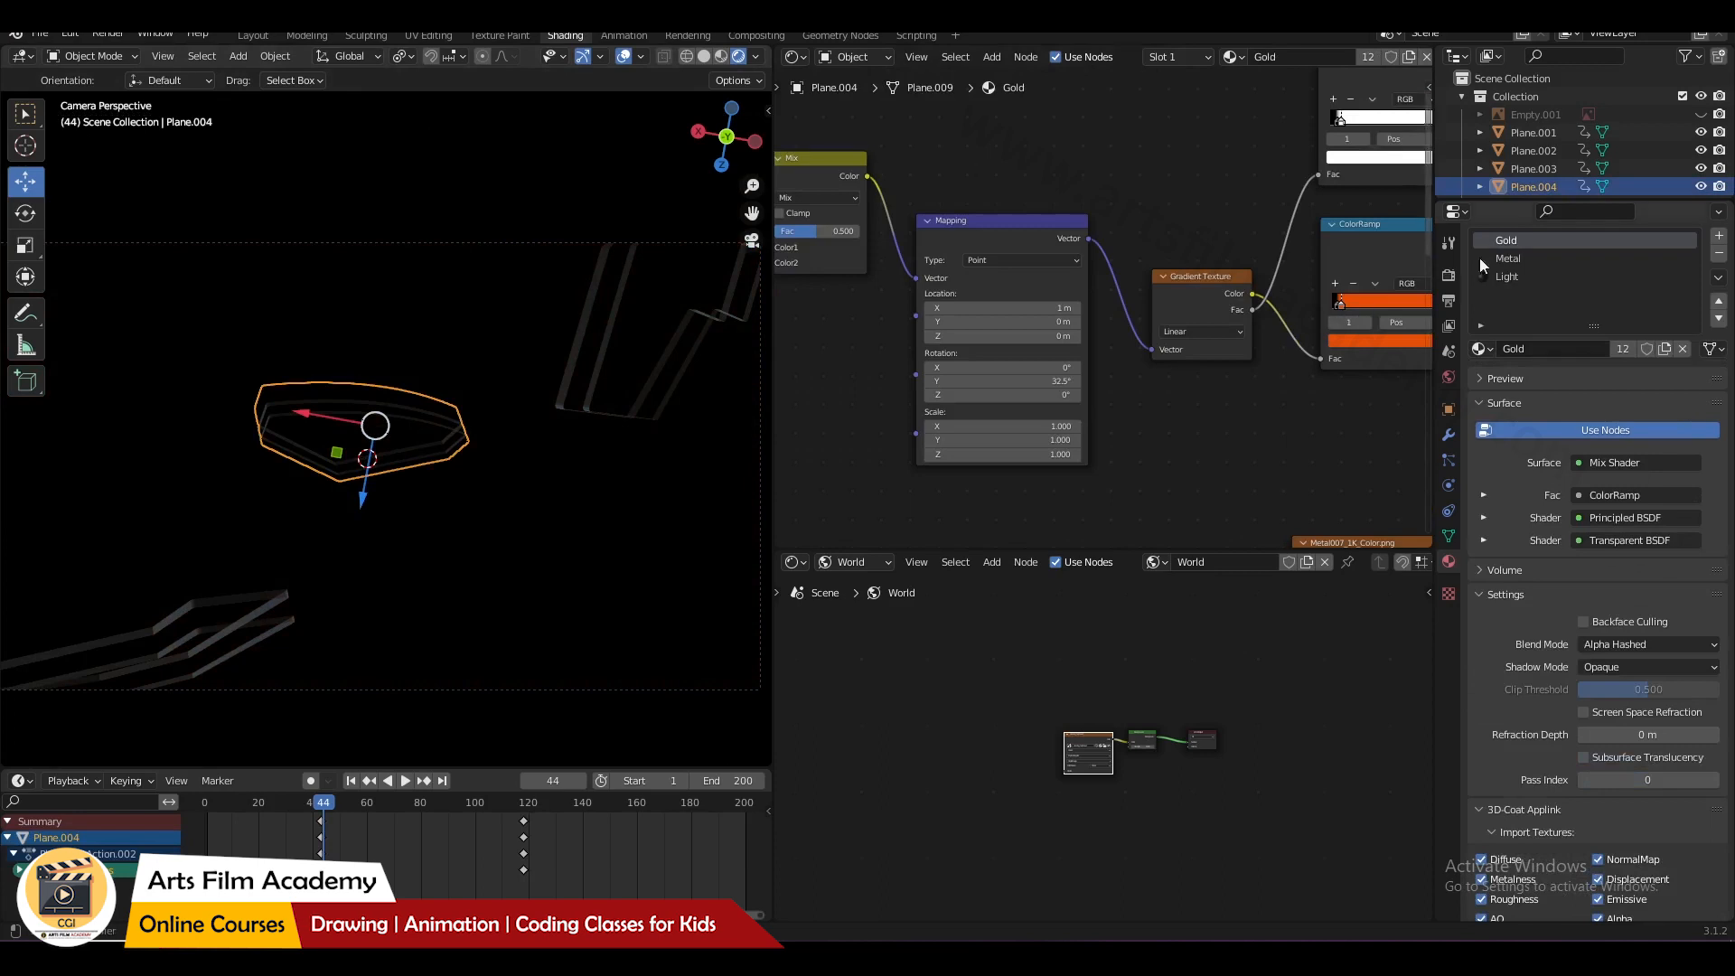
- Try Alpha Hashed as the Light material's Blend Mode, and return it to Alpha Blend
left_click(1506, 276)
scroll(1599, 546, "down", 4)
left_click(1622, 507)
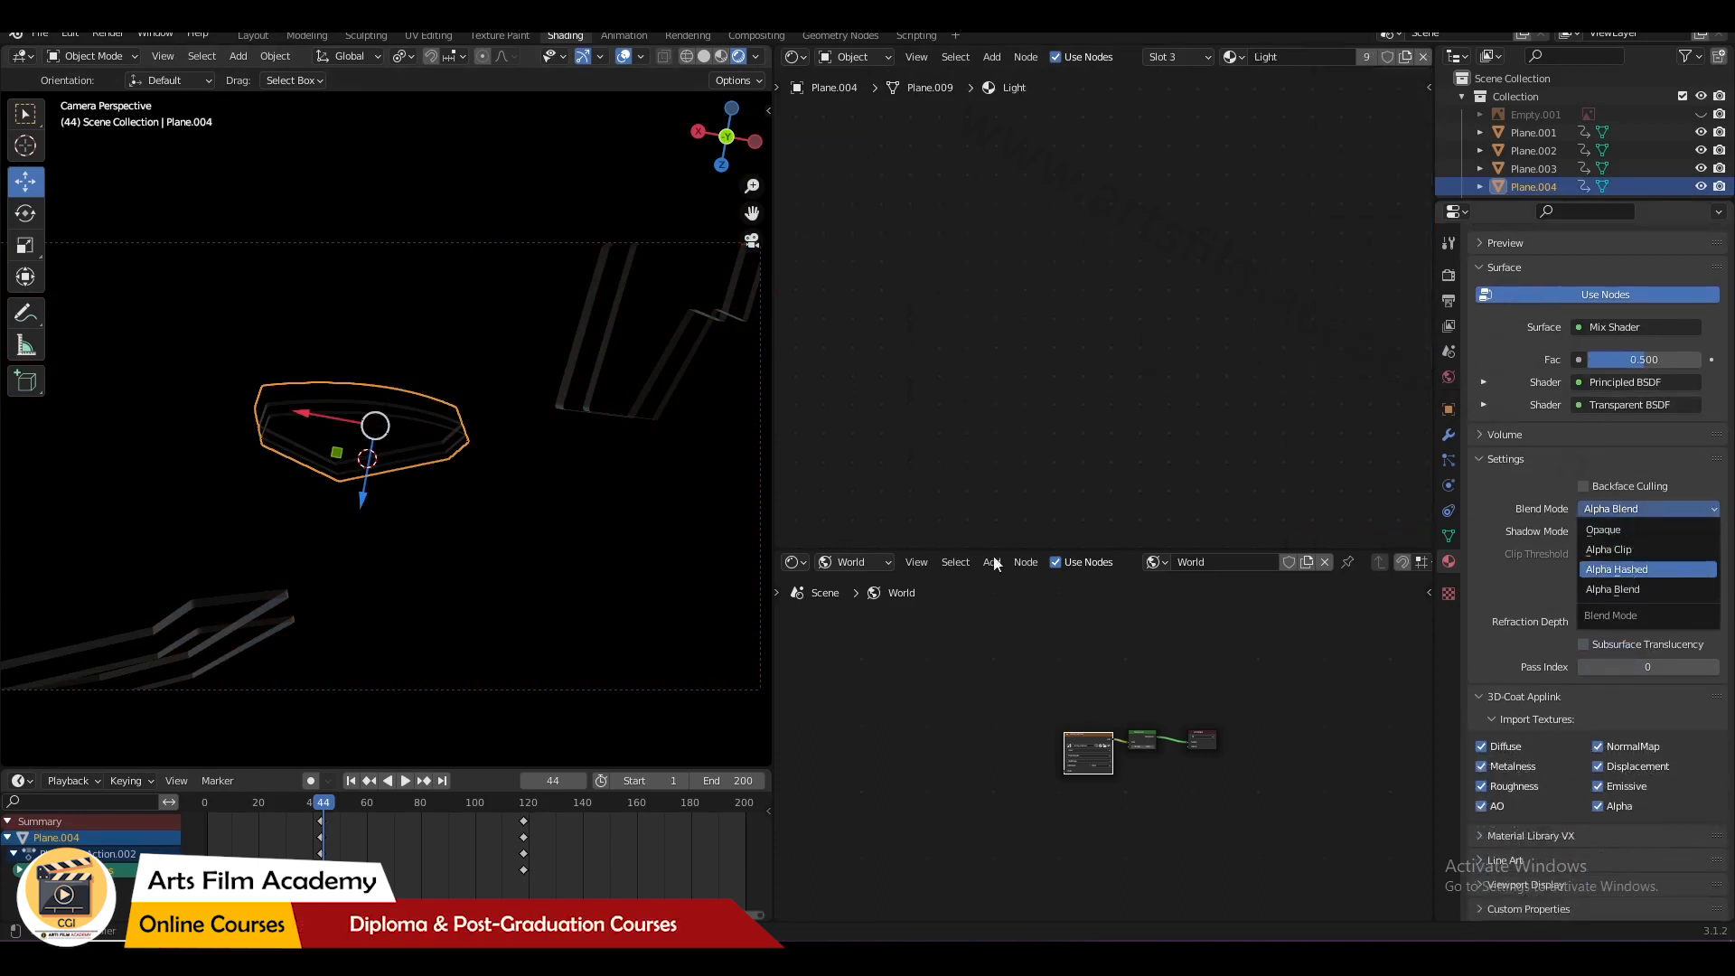
left_click(1647, 569)
left_click(1612, 534)
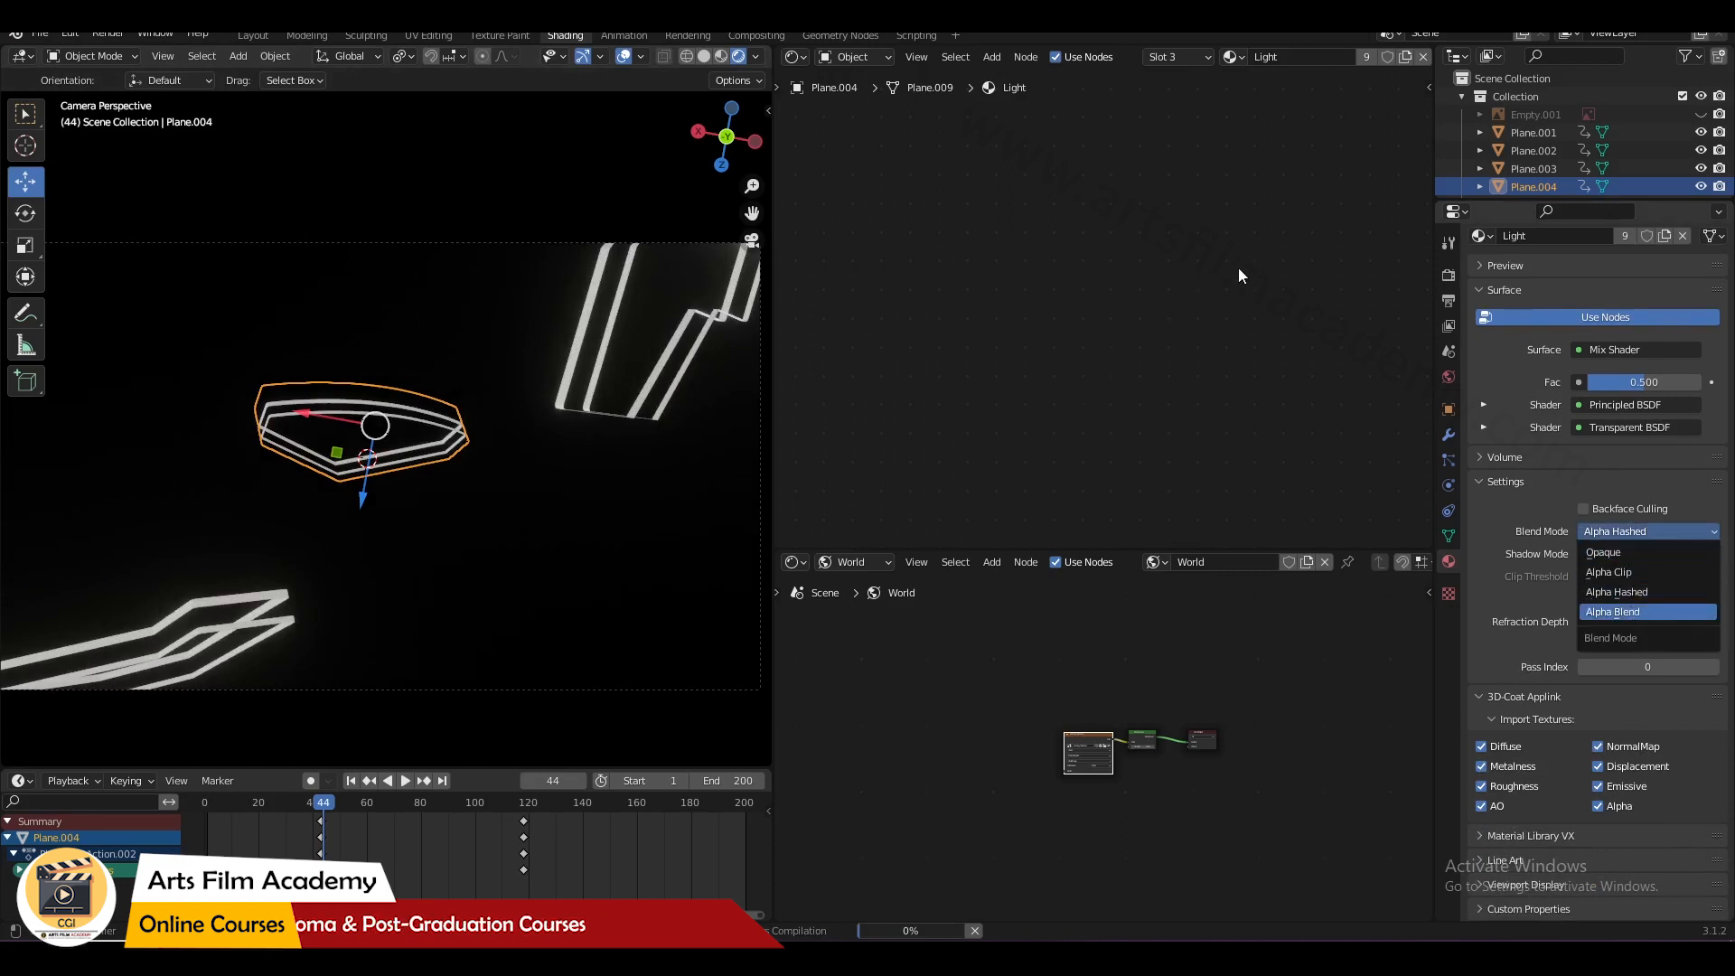
key("Return")
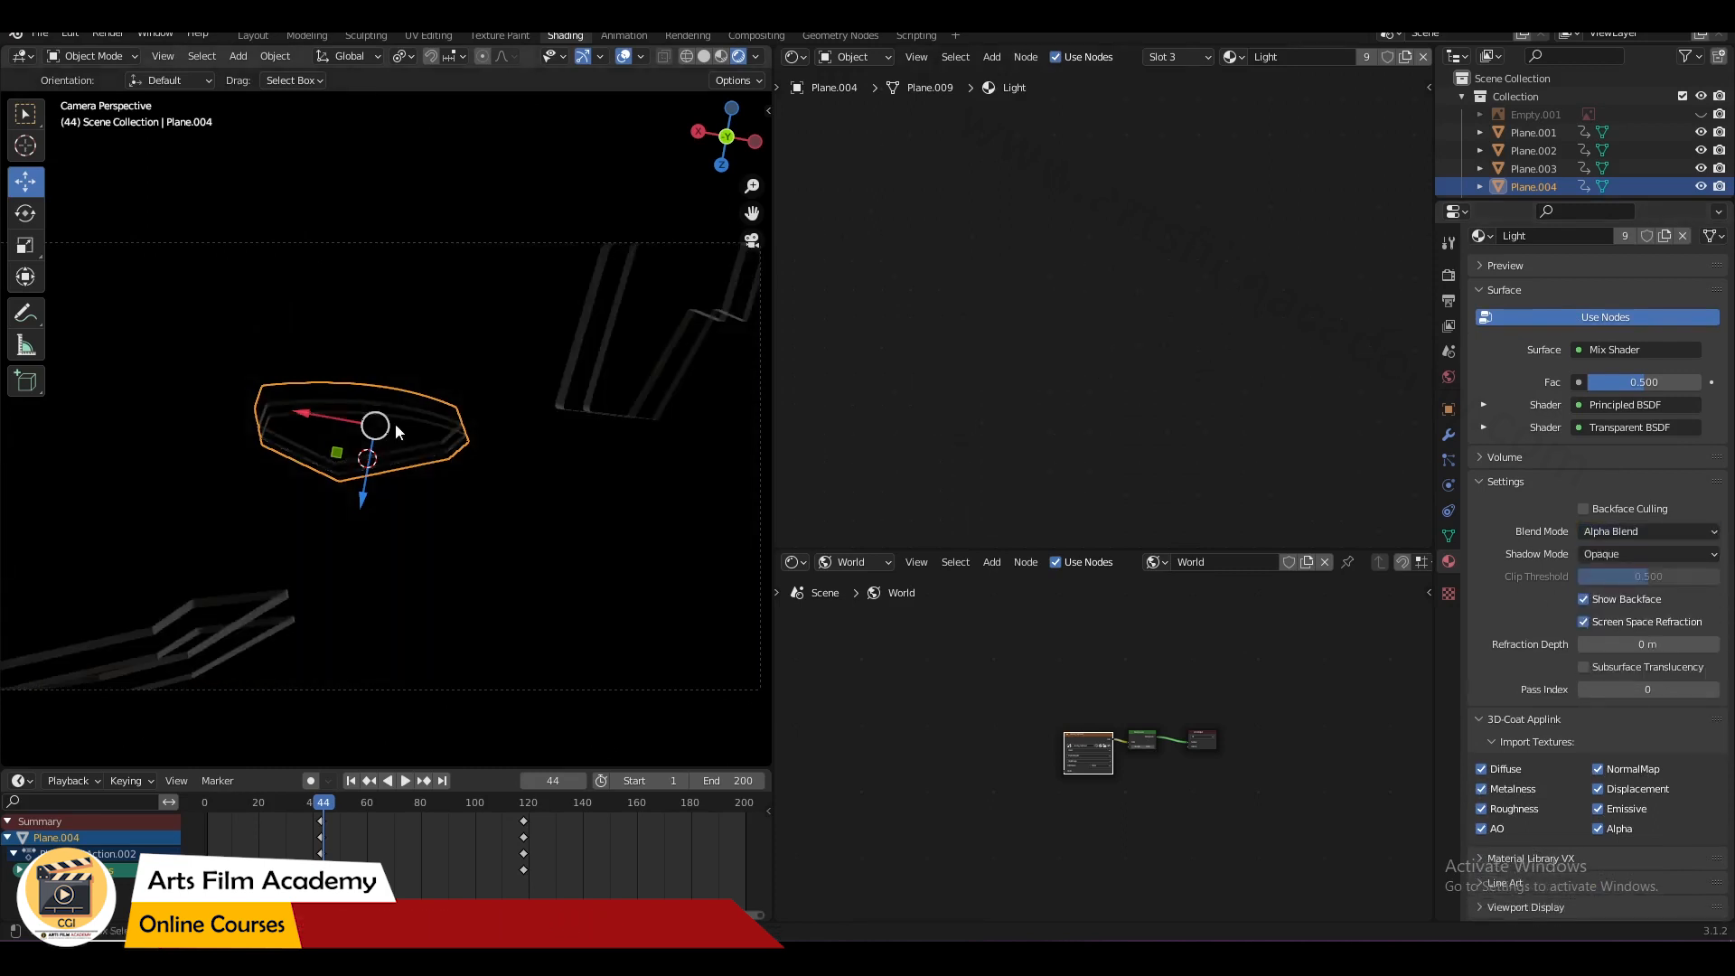
- Set the Specular value of the Light material's Principled BSDF to 0
scroll(1557, 282, "up", 4)
middle_click_drag(1256, 434, 1068, 276)
scroll(1068, 276, "up", 6)
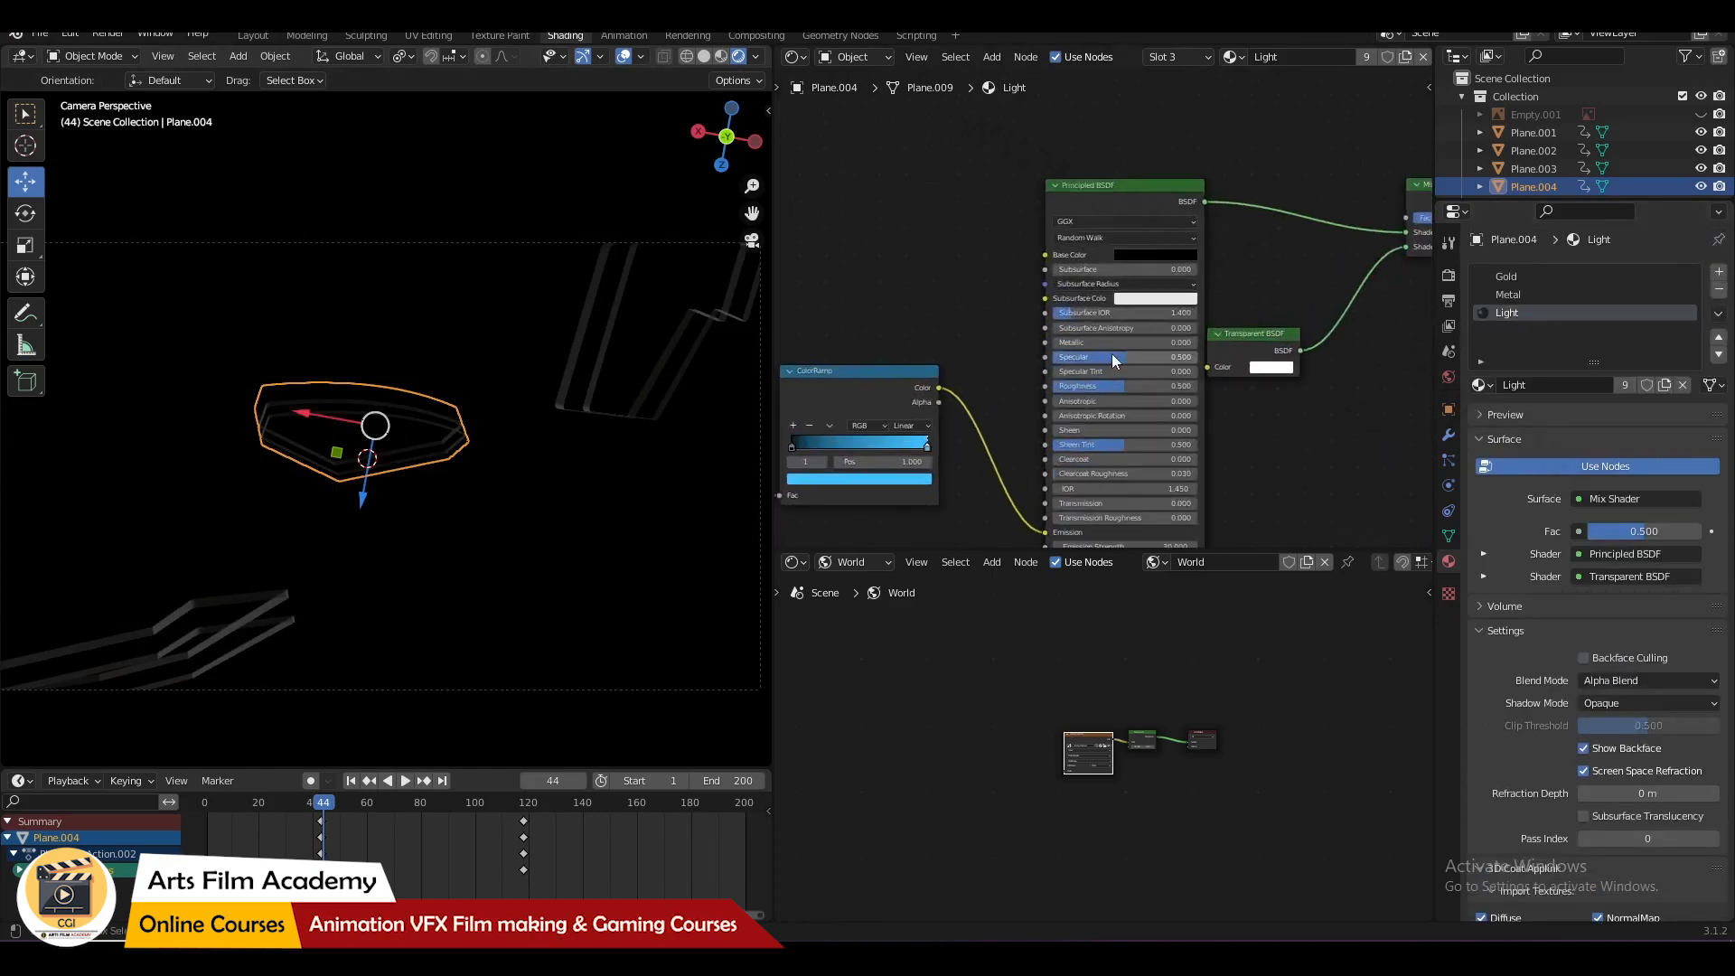
scroll(453, 469, "down", 1)
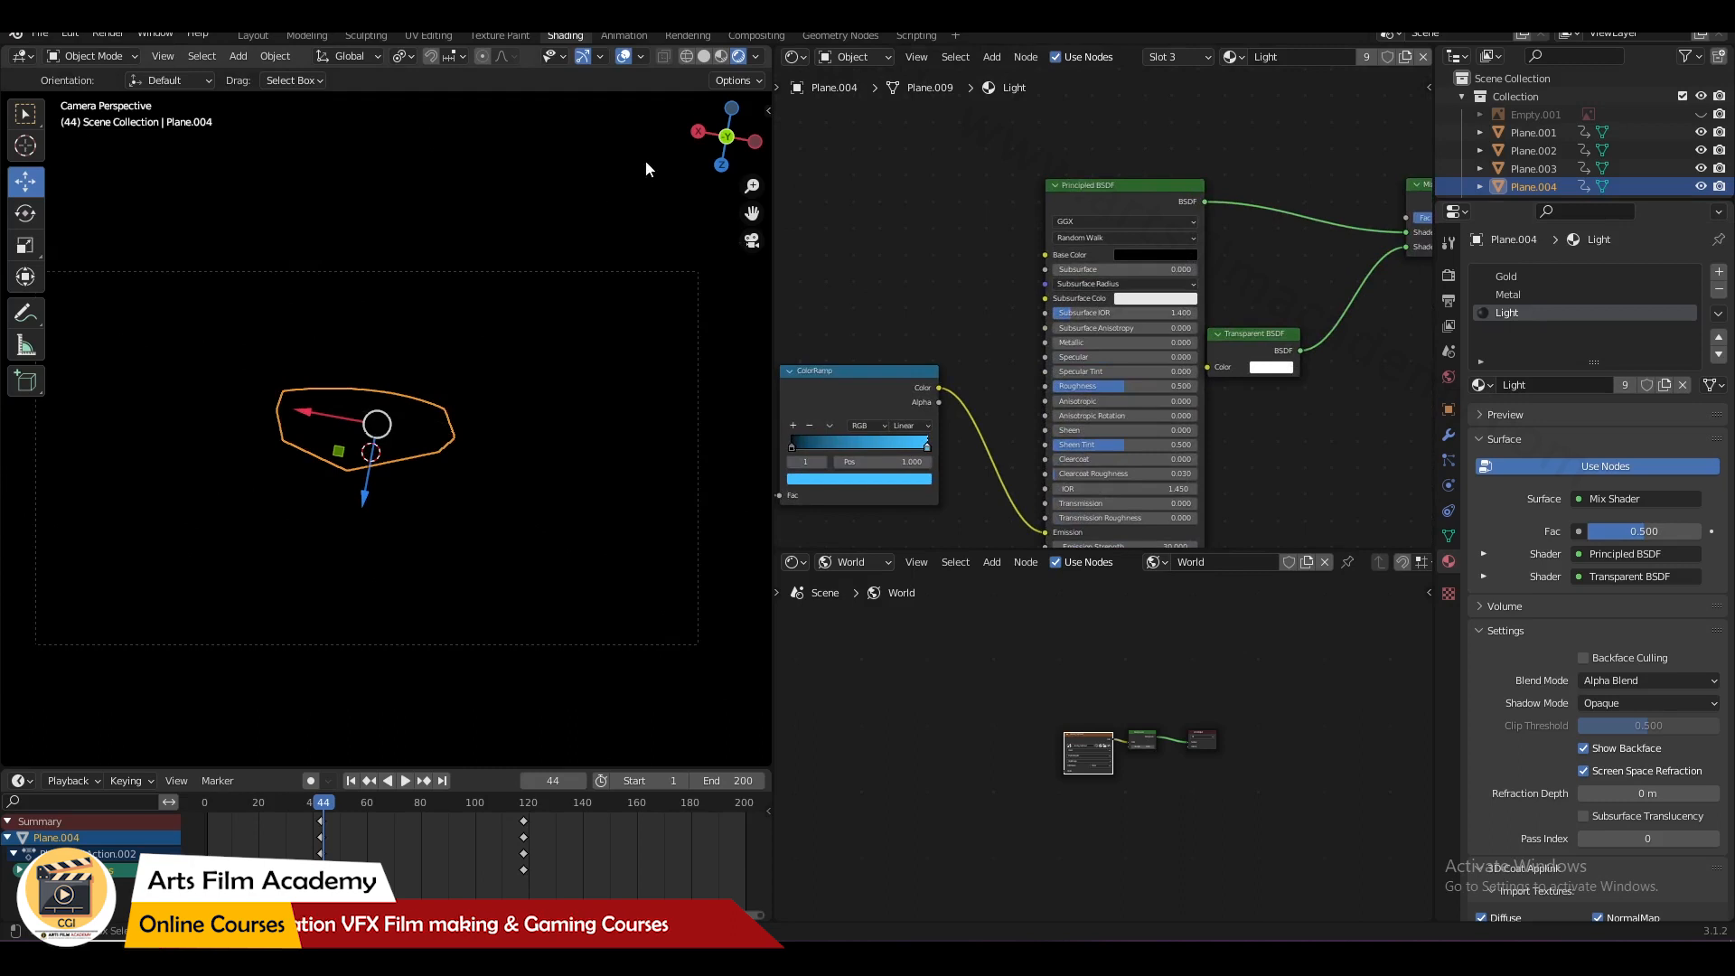
- Inspect the logo pieces in Solid and Material Preview shading, and return to the camera view with nothing selected
left_click(720, 56)
mouse_move(542, 395)
middle_mouse_down()
mouse_move(620, 386)
mouse_move(669, 212)
middle_mouse_up()
left_click(704, 56)
middle_click_drag(635, 334, 608, 265)
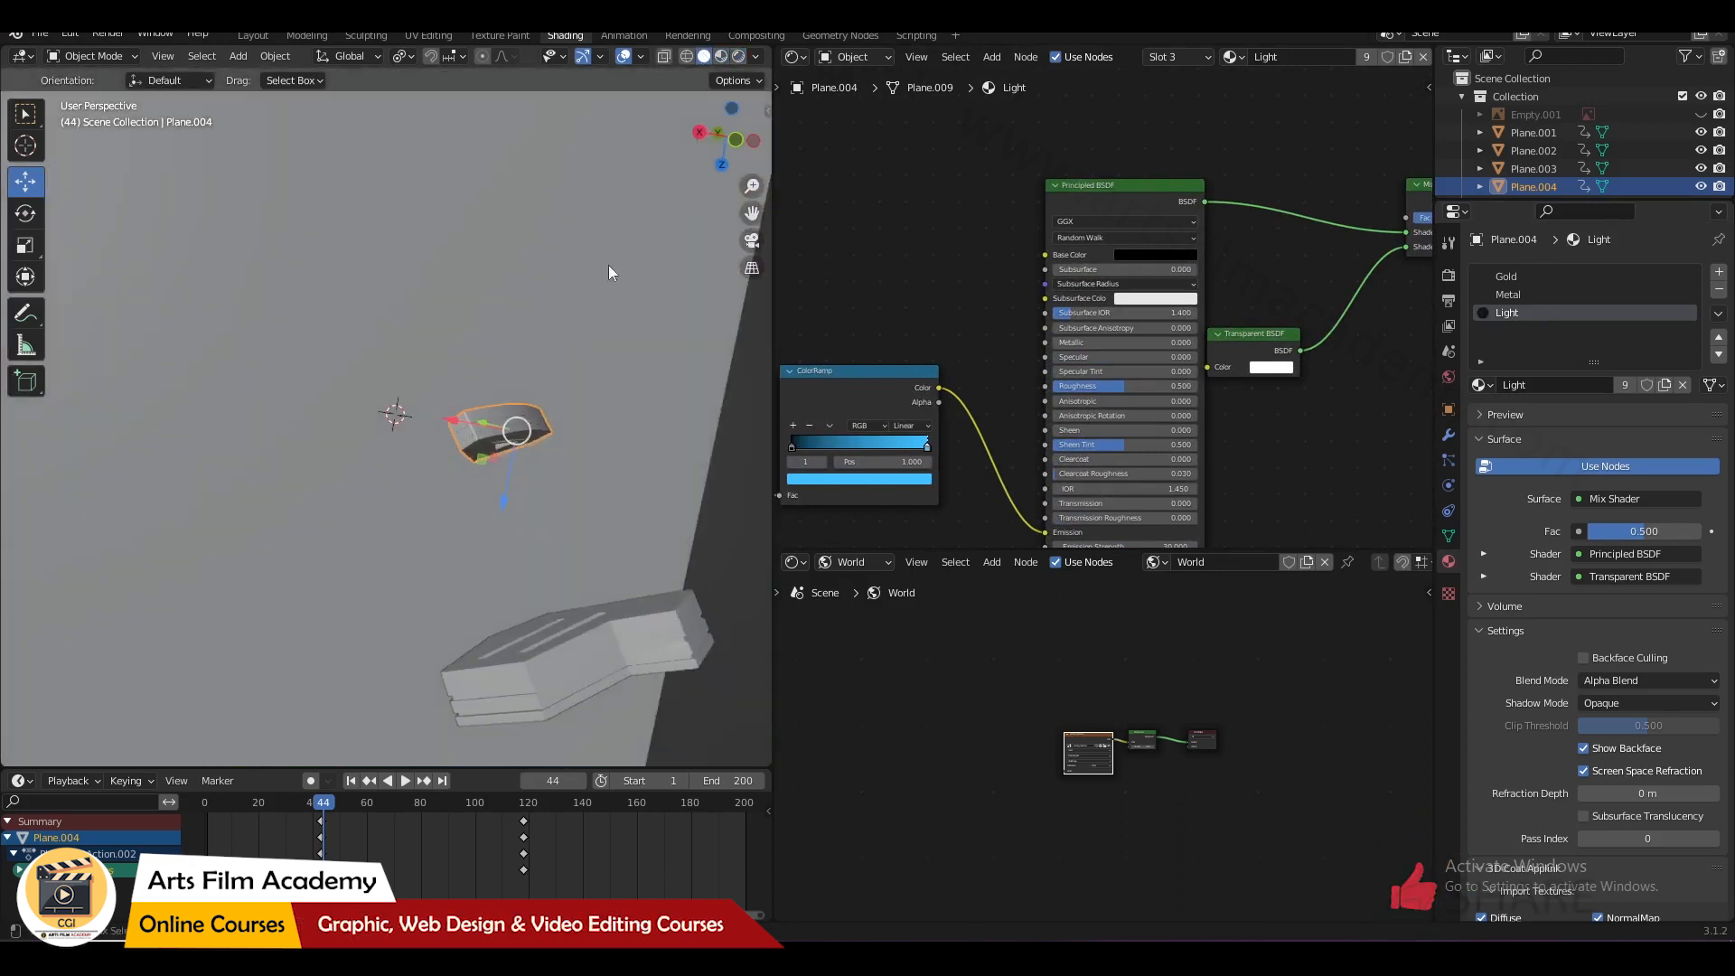
left_click(725, 56)
middle_click_drag(573, 351, 703, 353)
left_click(705, 356)
key("KP_0")
- Keyframe the Location of the Light material's Mapping node at X -1.2 m on frame 1
middle_click_drag(787, 417, 1224, 340)
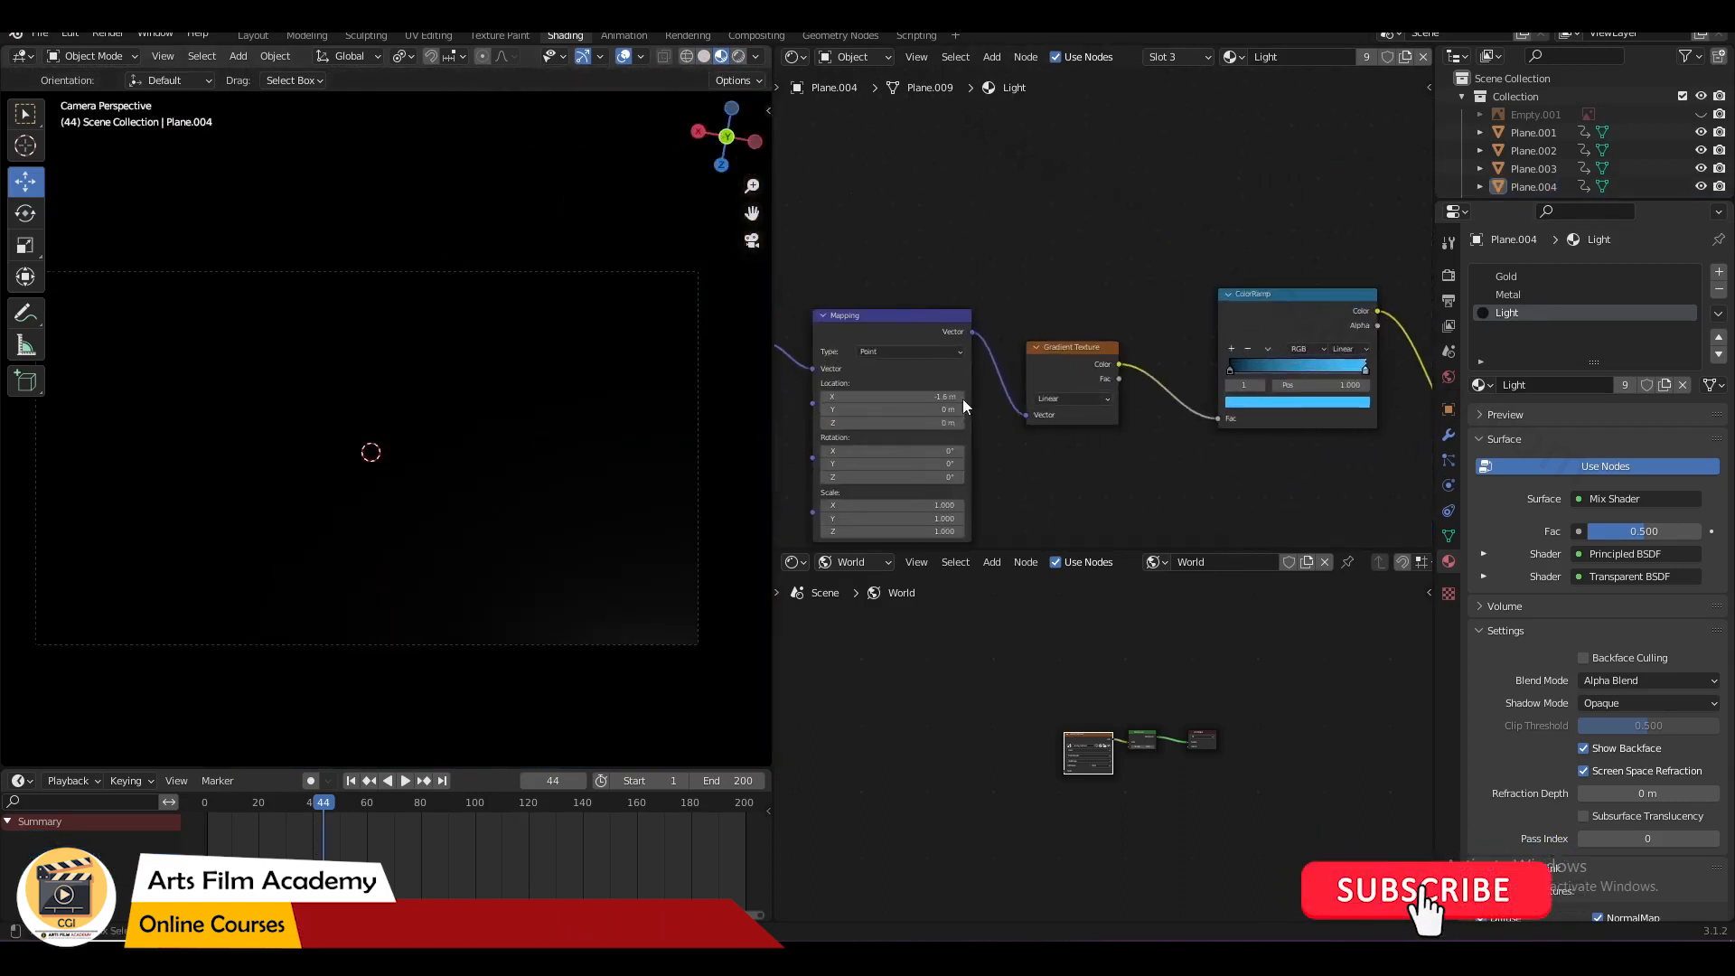
left_click_drag(890, 397, 998, 396)
key("shift+Left")
middle_click_drag(898, 398, 975, 391)
right_click(975, 391)
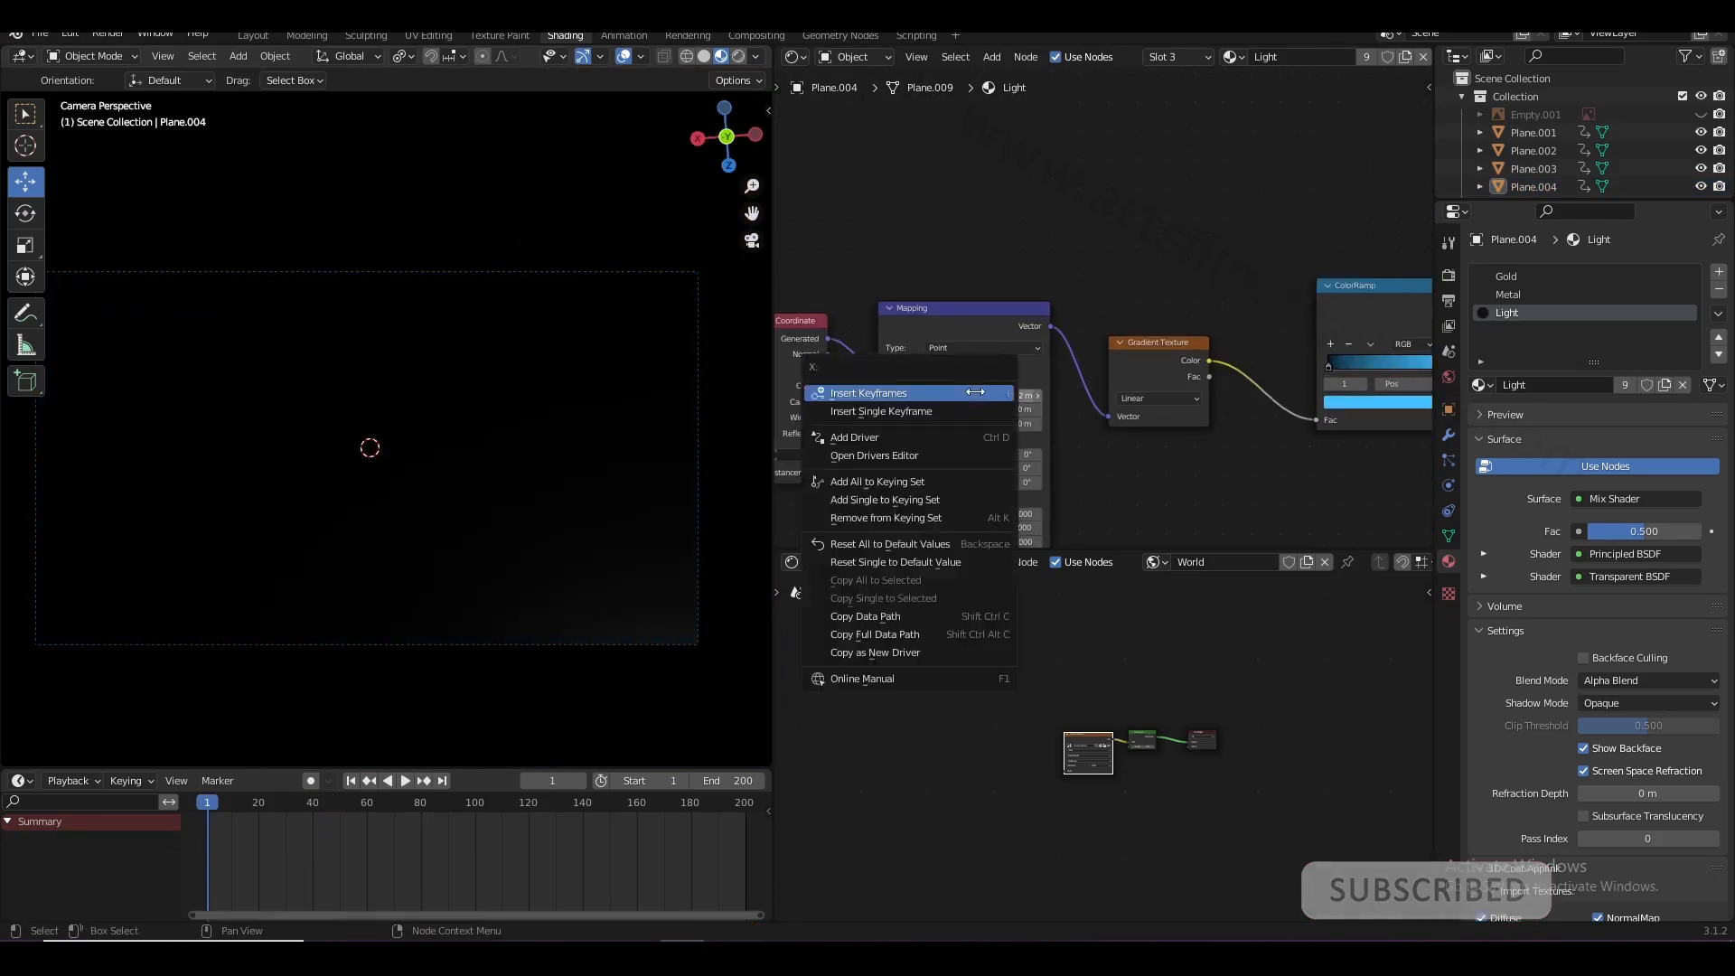
left_click(975, 392)
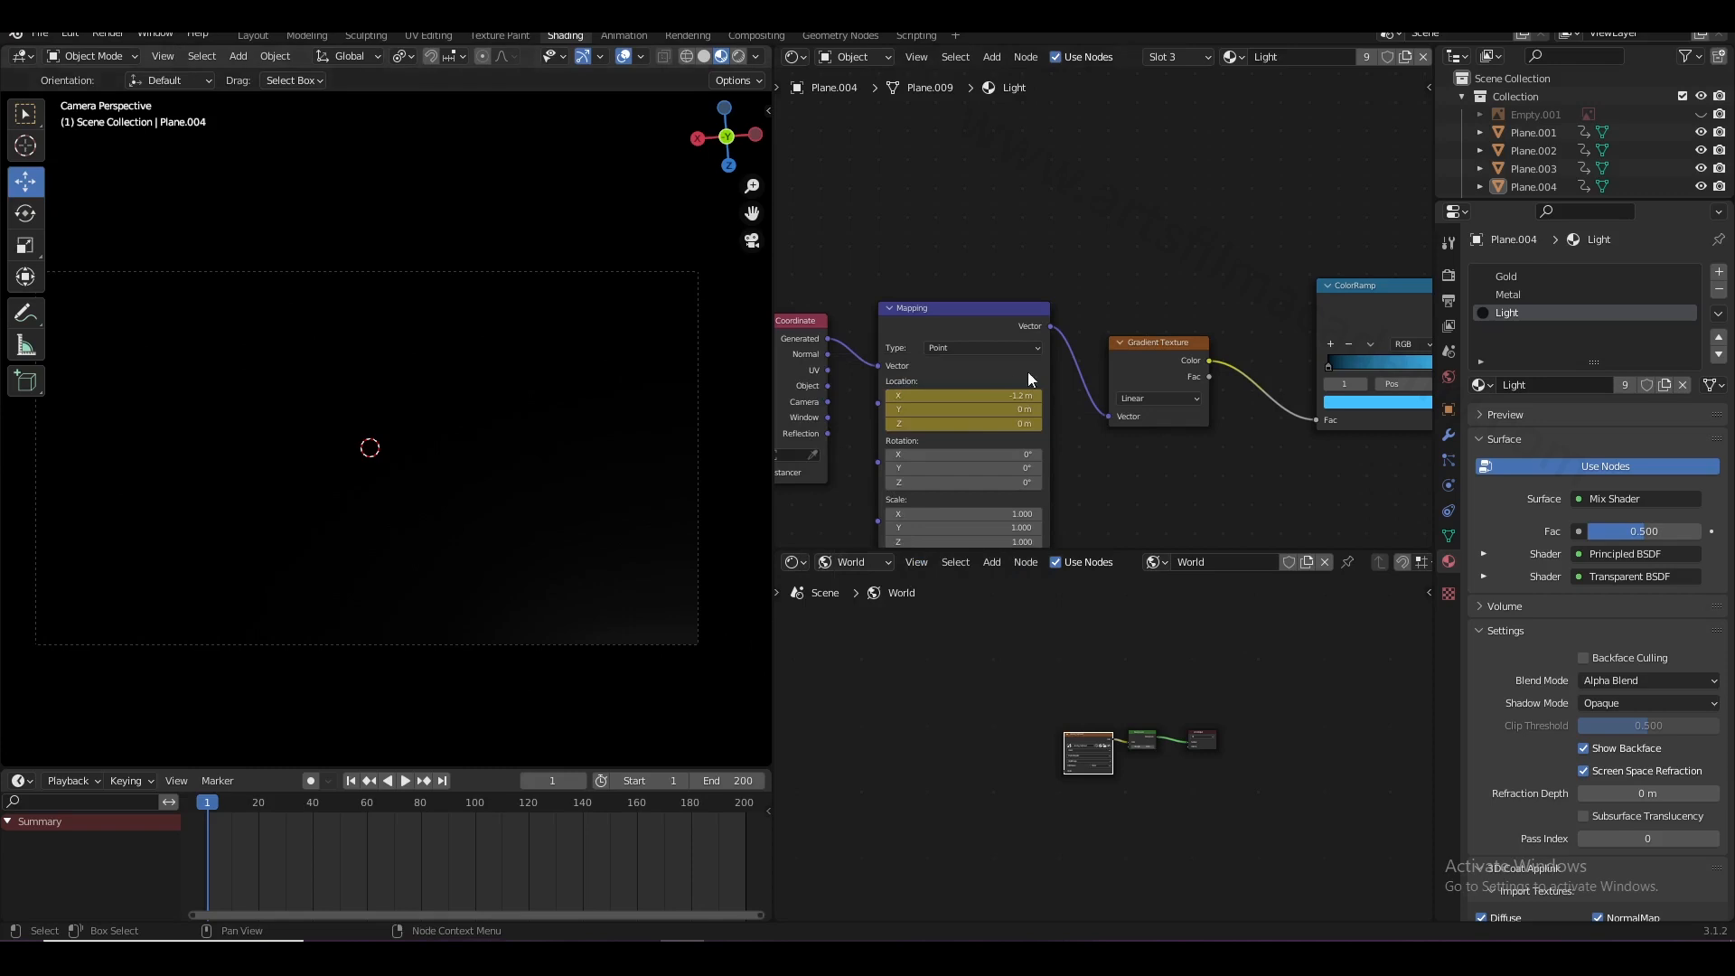
- Keyframe the Light Mapping node's Location at X 0.8 m on frame 17, with Plane.004 selected
left_click(952, 325)
scroll(550, 461, "down", 2)
middle_click_drag(550, 461, 580, 524)
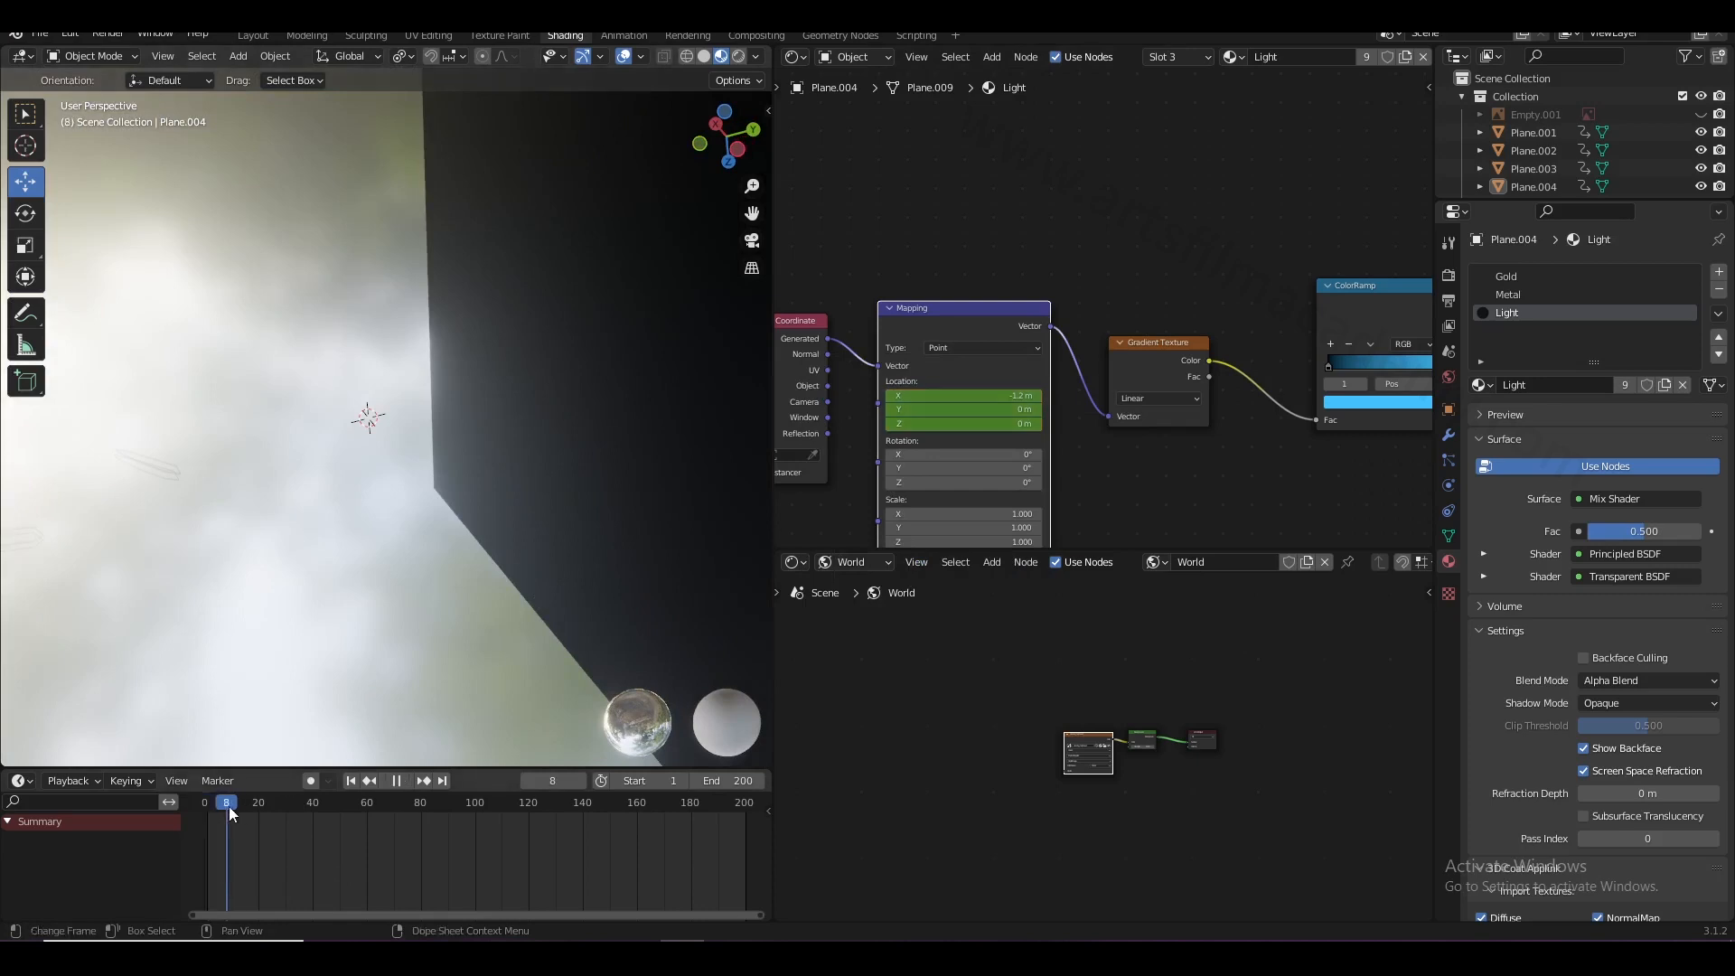
key("space")
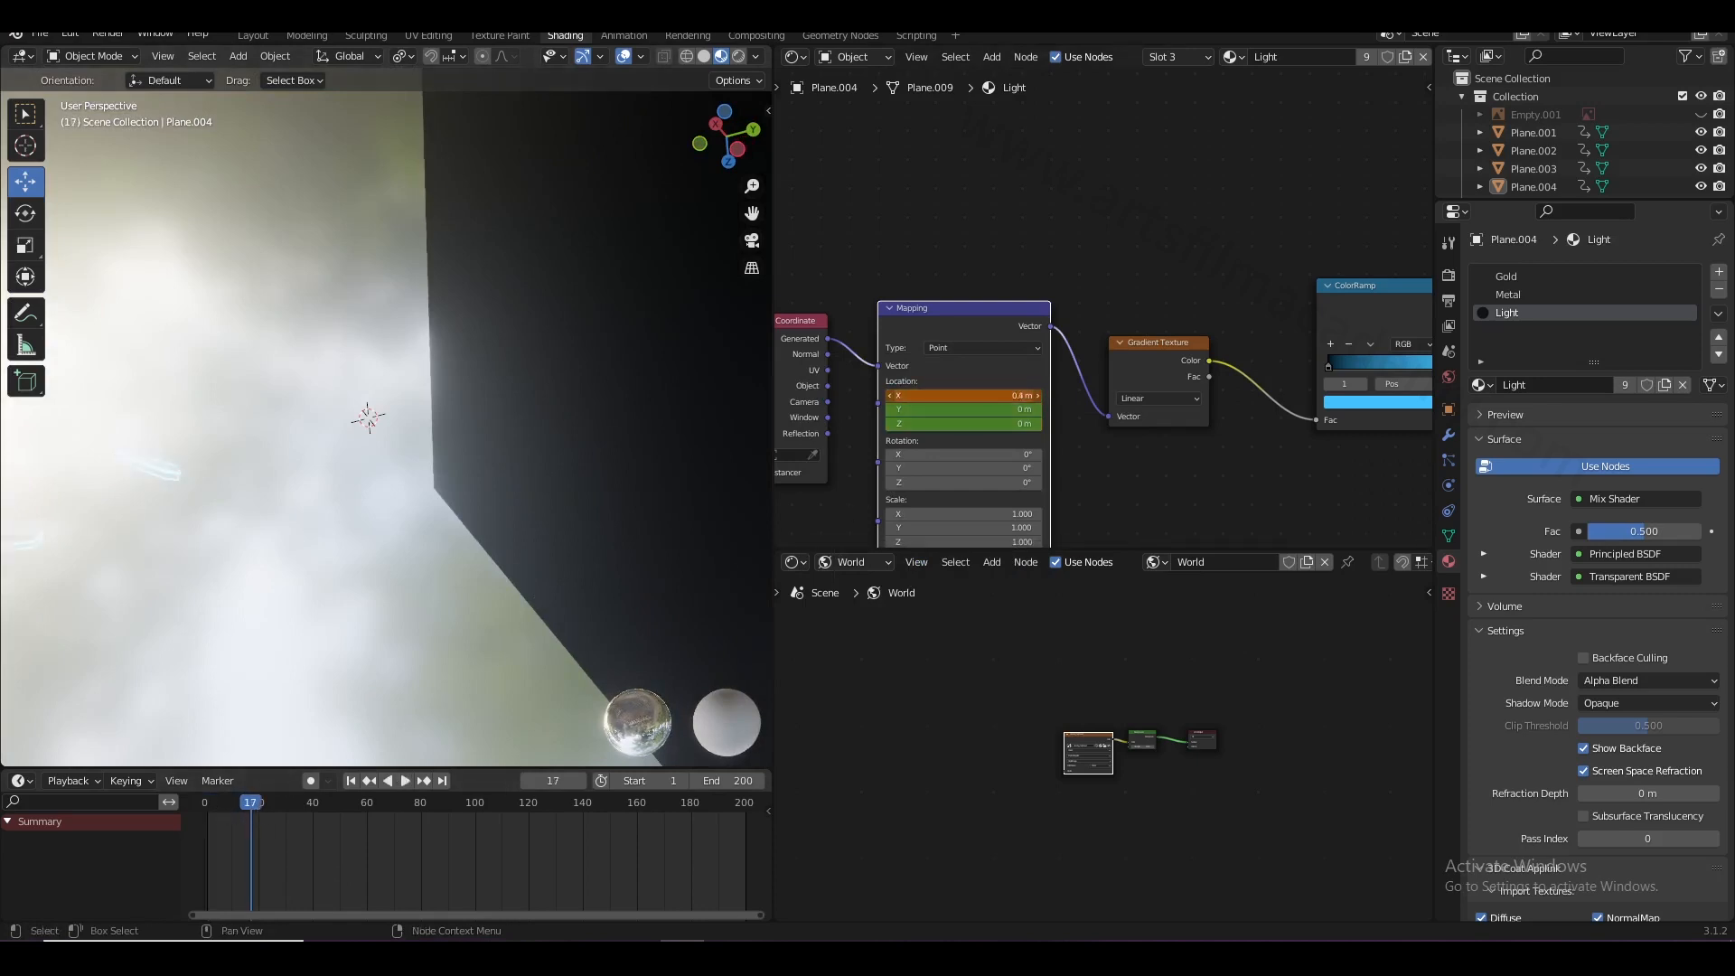
left_click(206, 487)
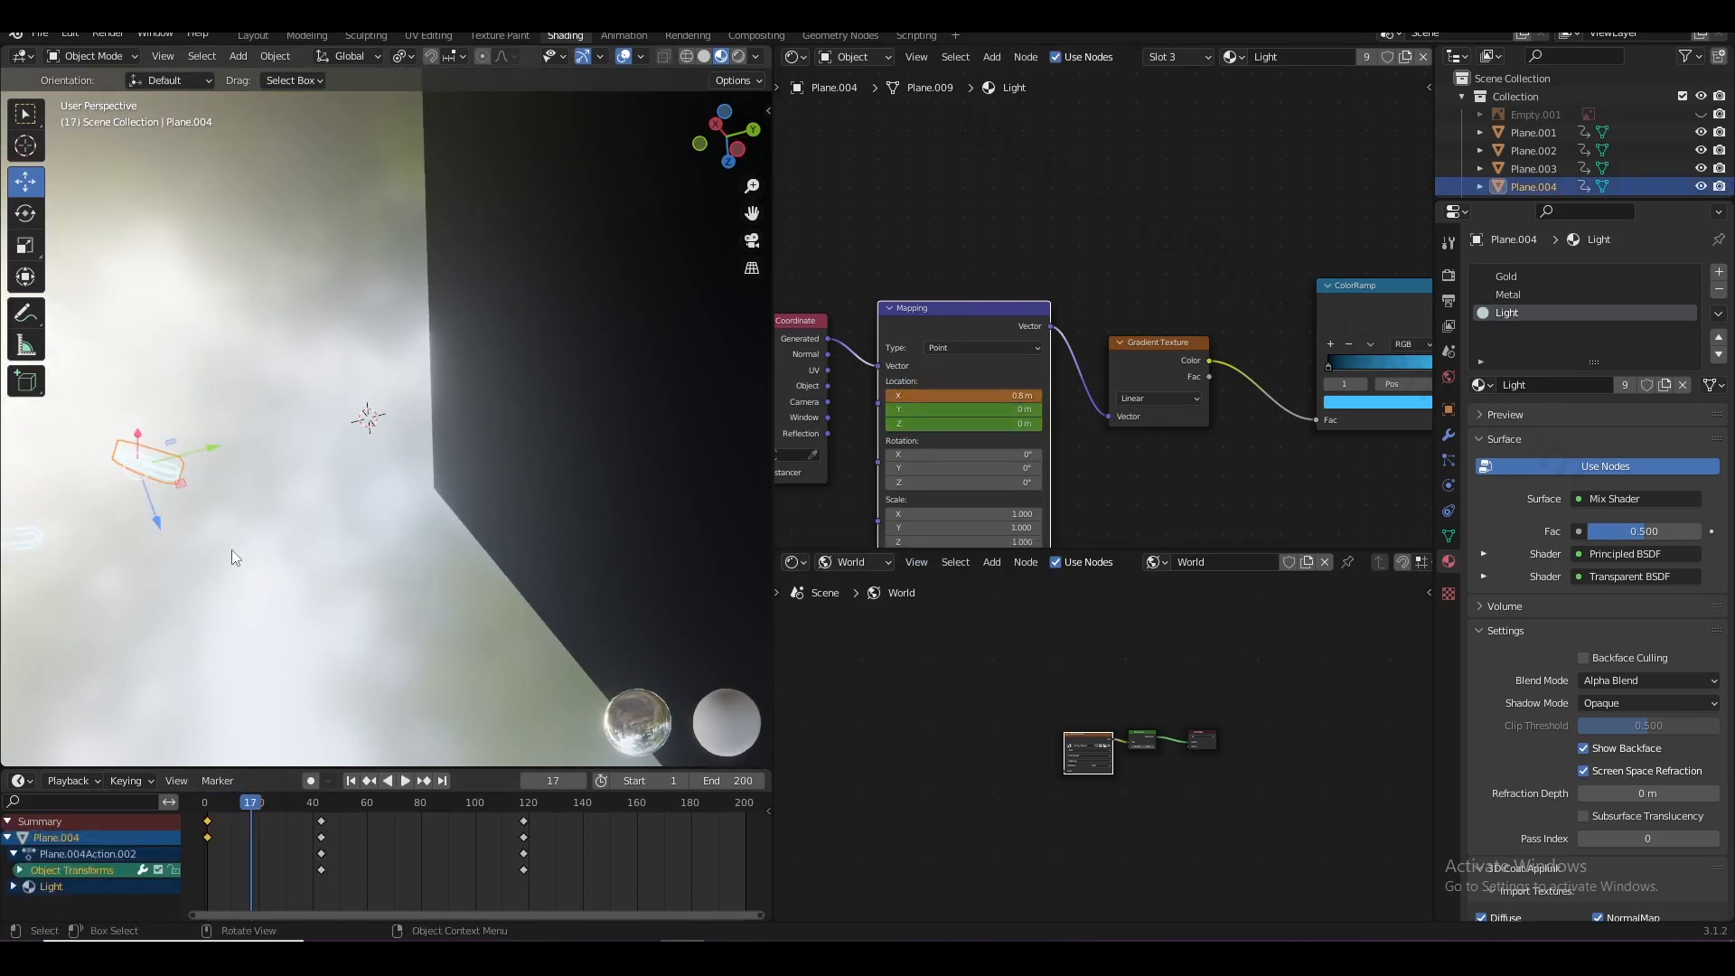
key("KP_0")
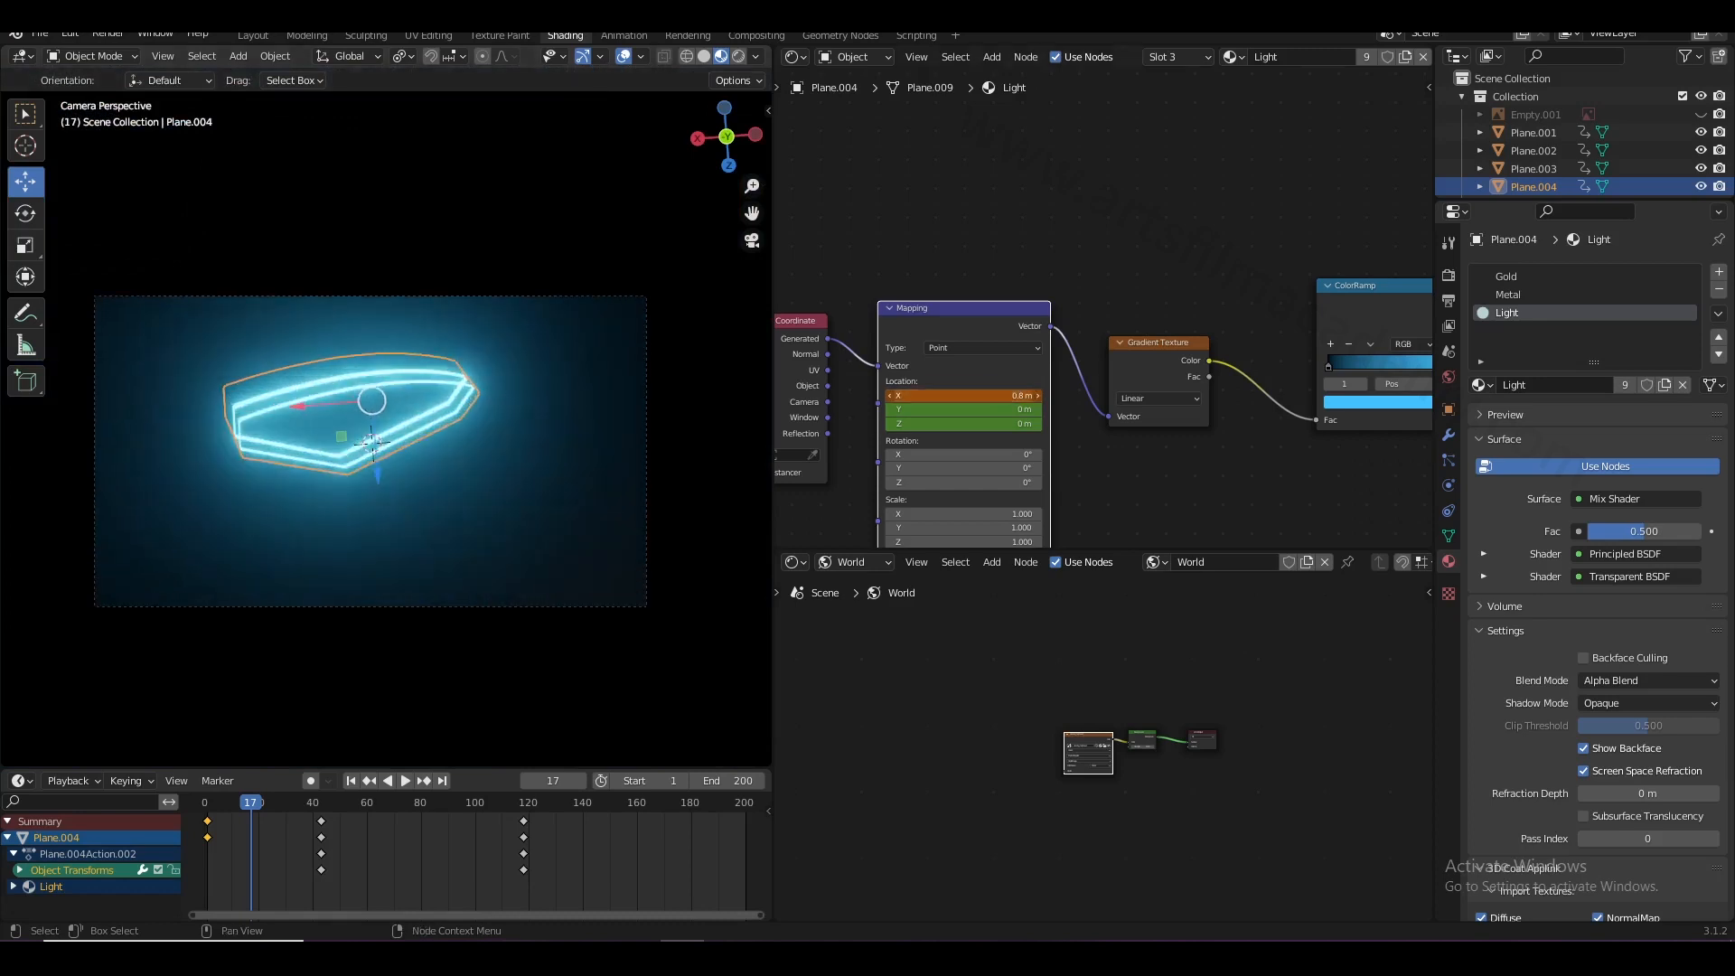
right_click(1004, 395)
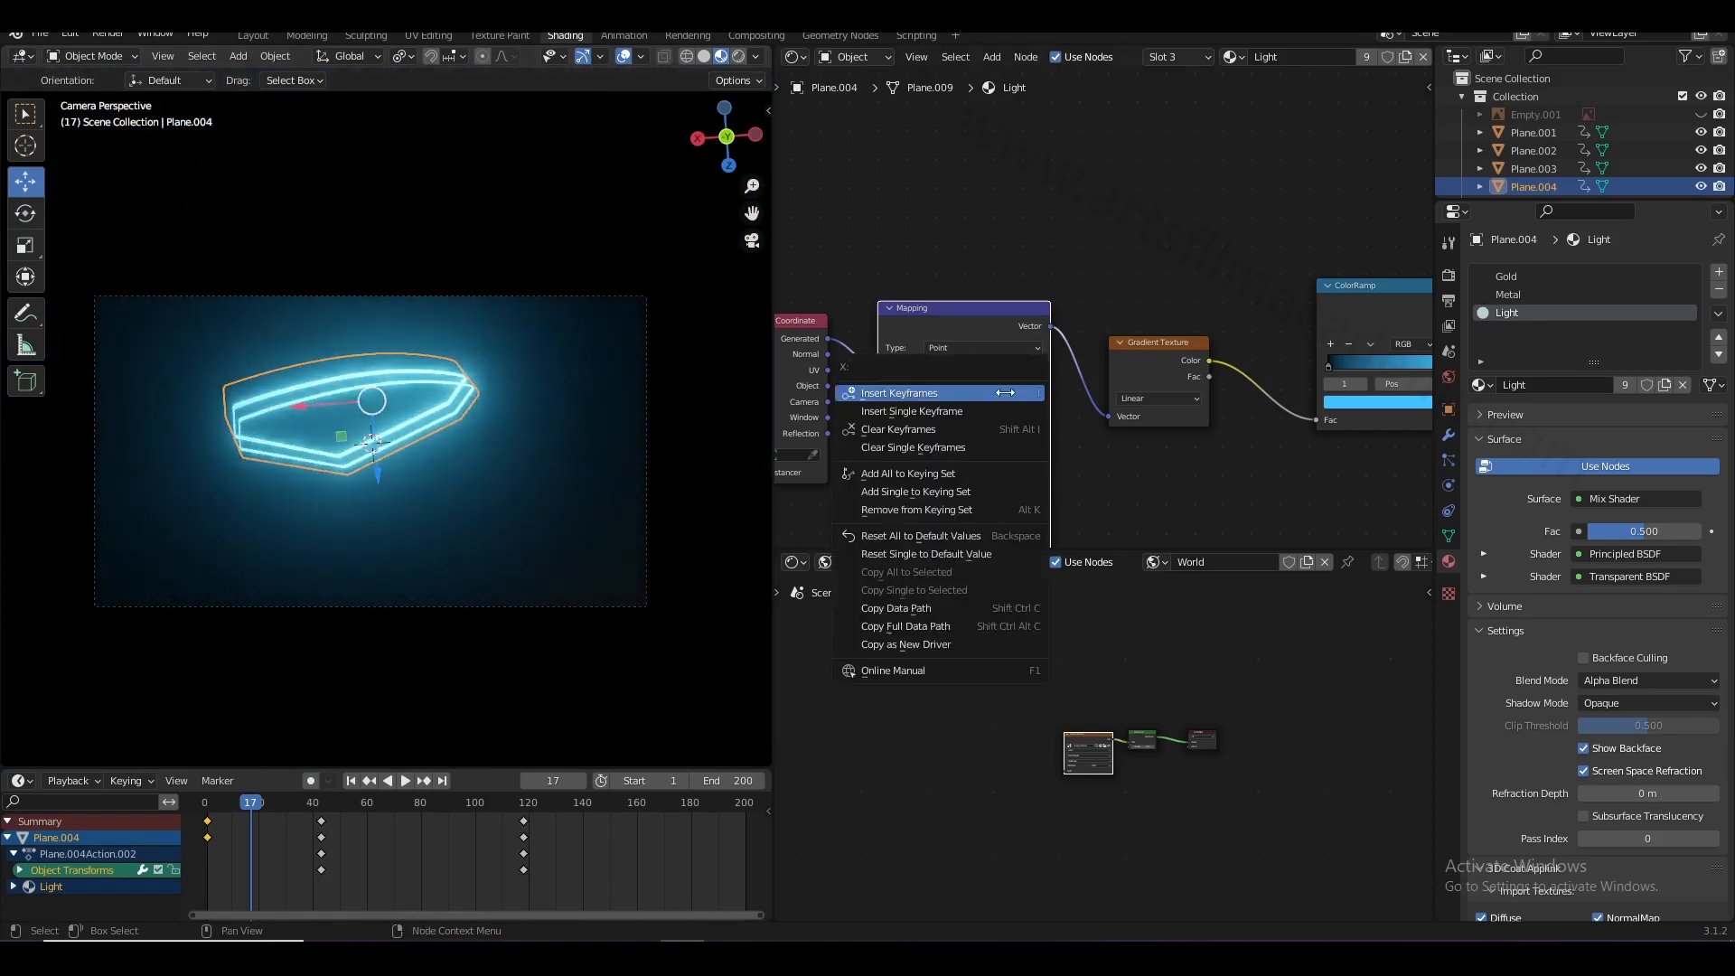
left_click(1005, 392)
- Play the animation from near its start to check the Light material's glow
left_click_drag(257, 805, 213, 823)
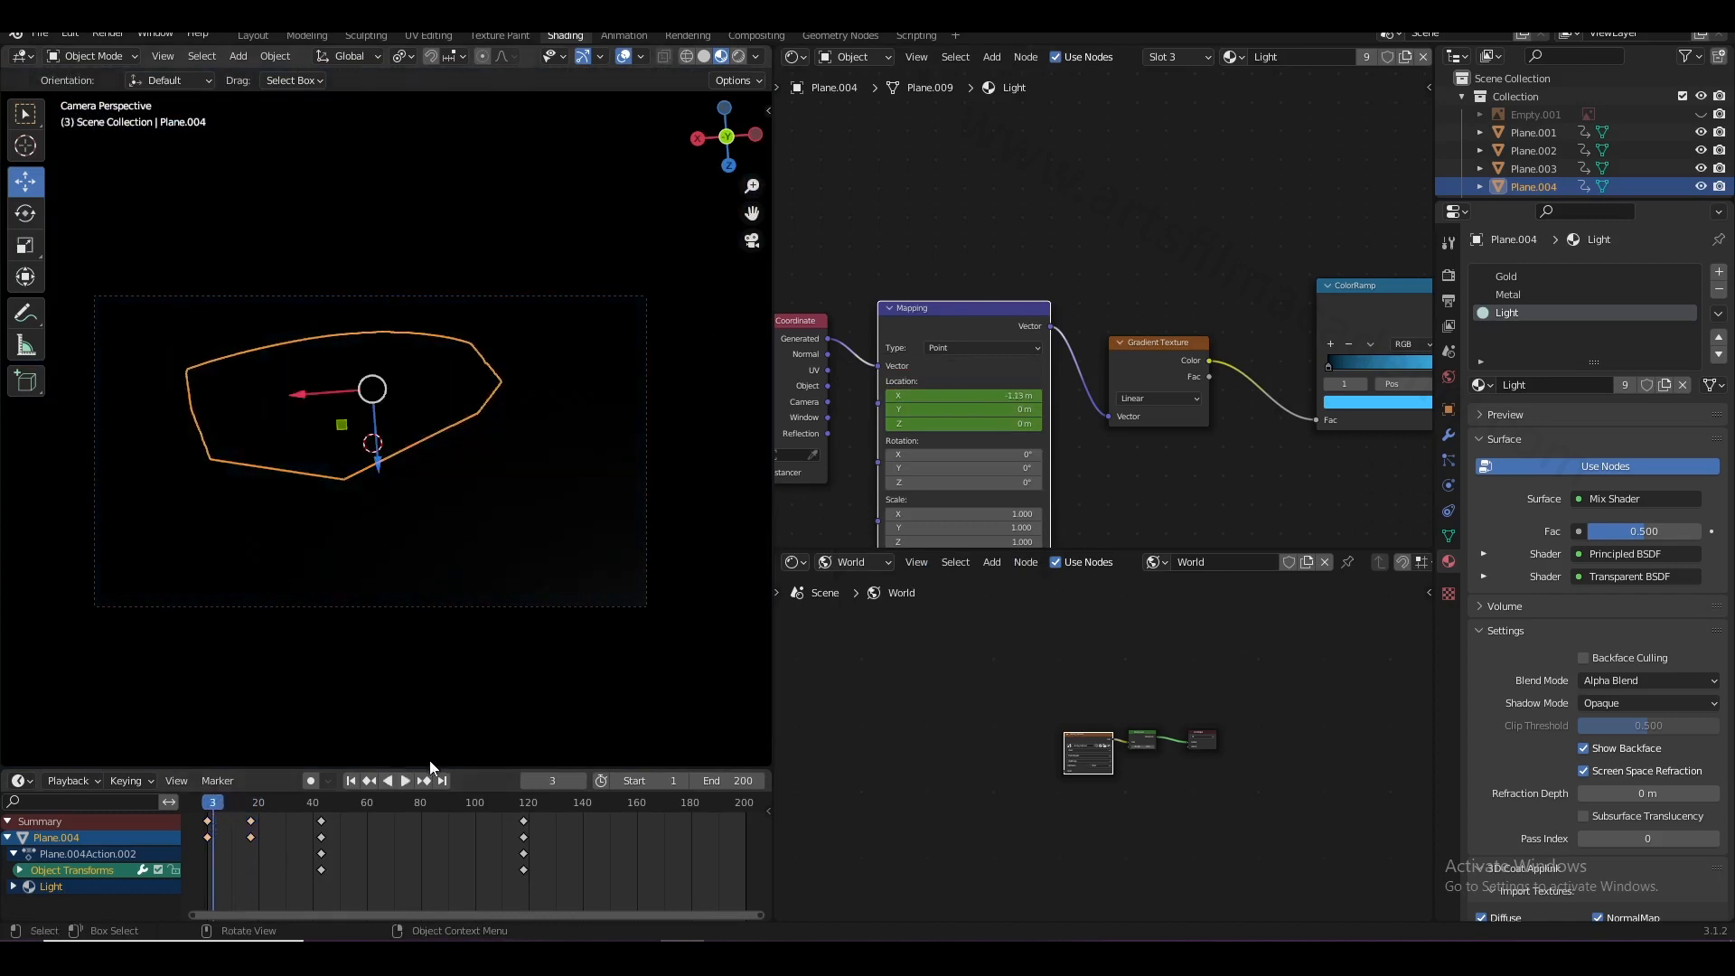
left_click(405, 783)
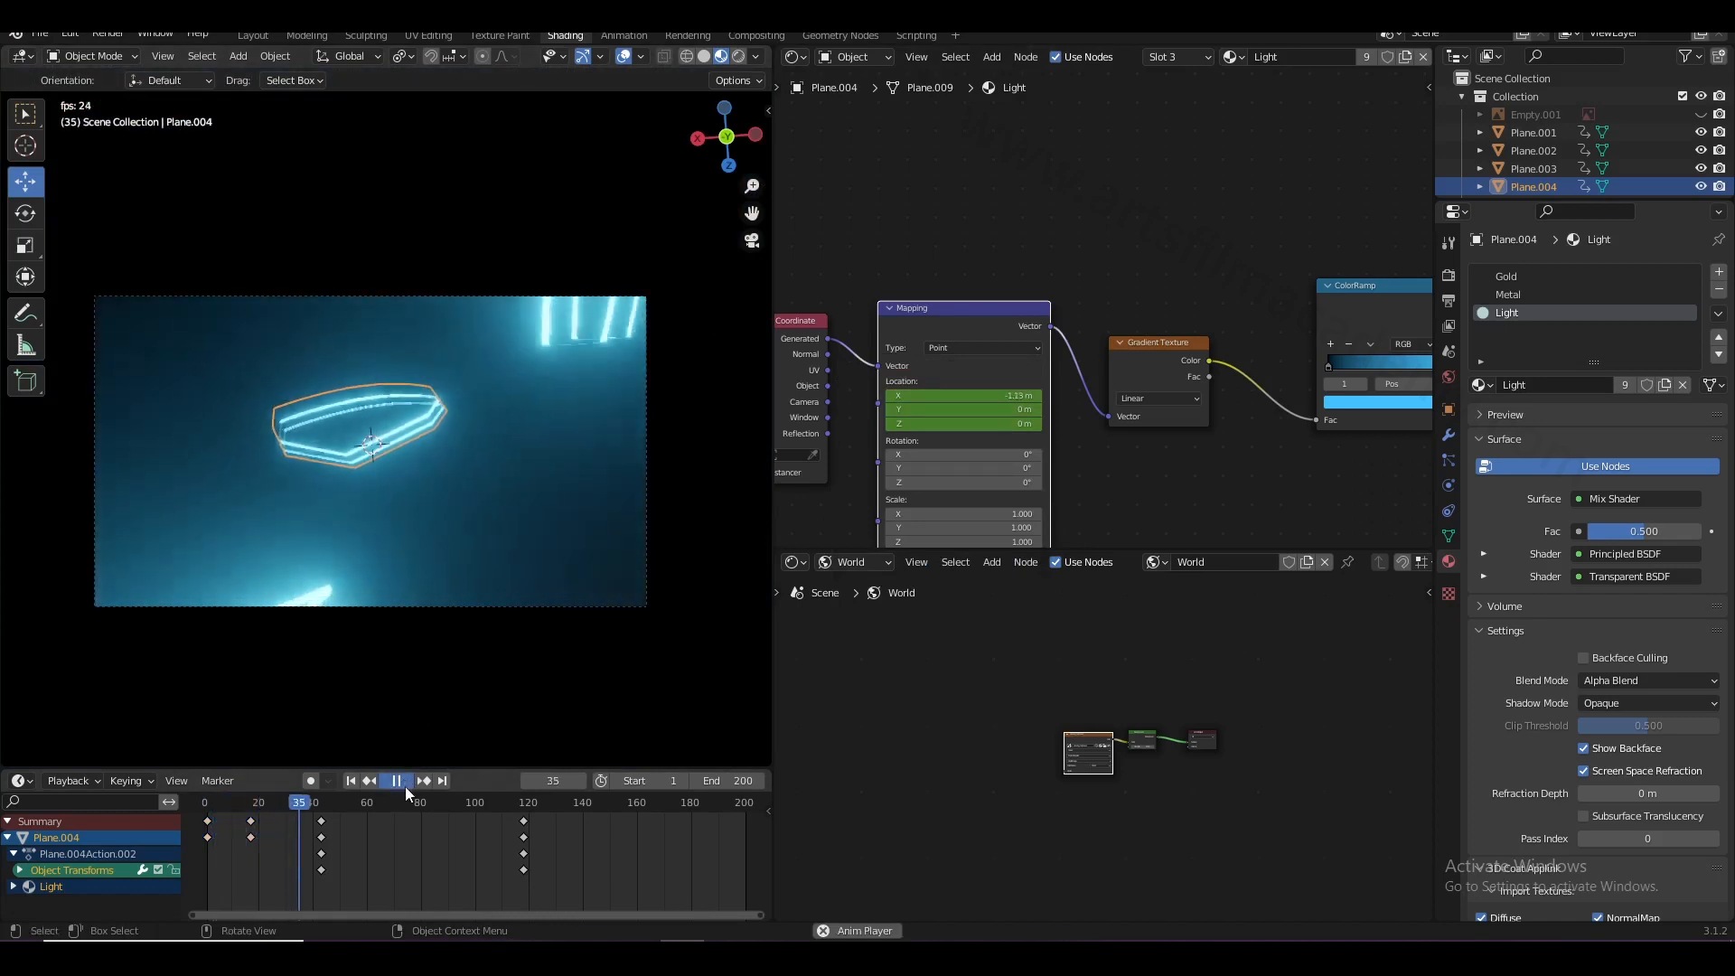
left_click(406, 784)
- Keyframe the Gold material's Mapping Location at X 1.1 m on frame 31, with Plane.005 selected
left_click_drag(292, 821, 360, 831)
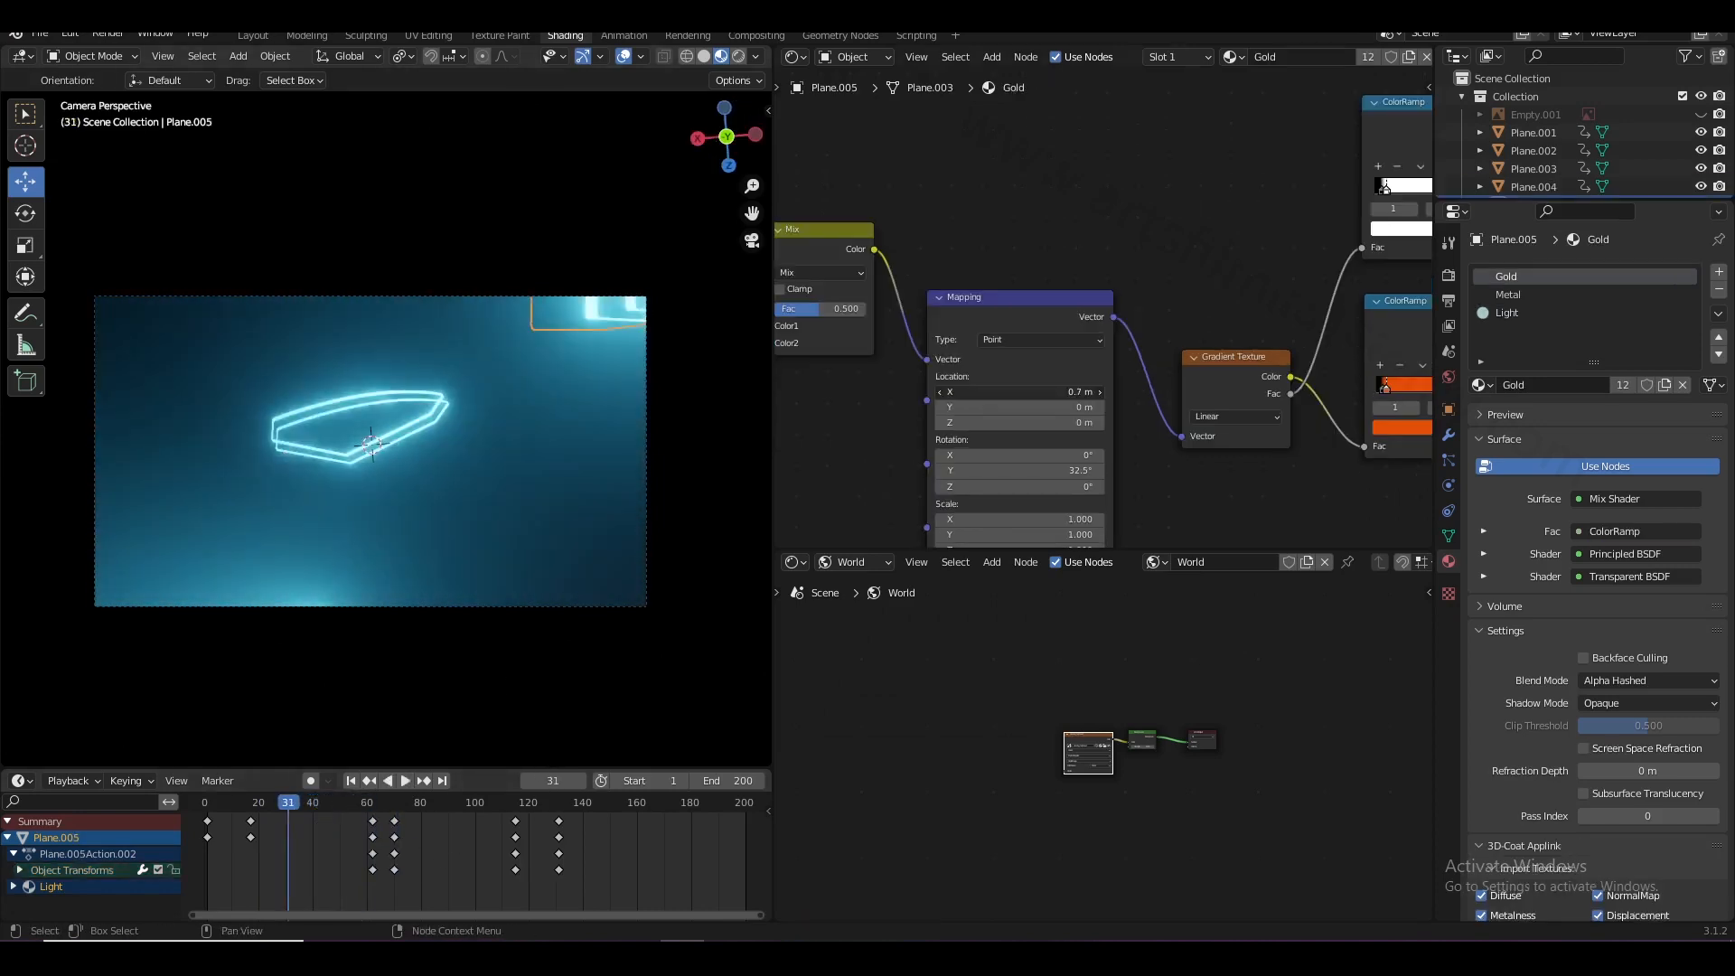
right_click(1062, 395)
left_click(1057, 398)
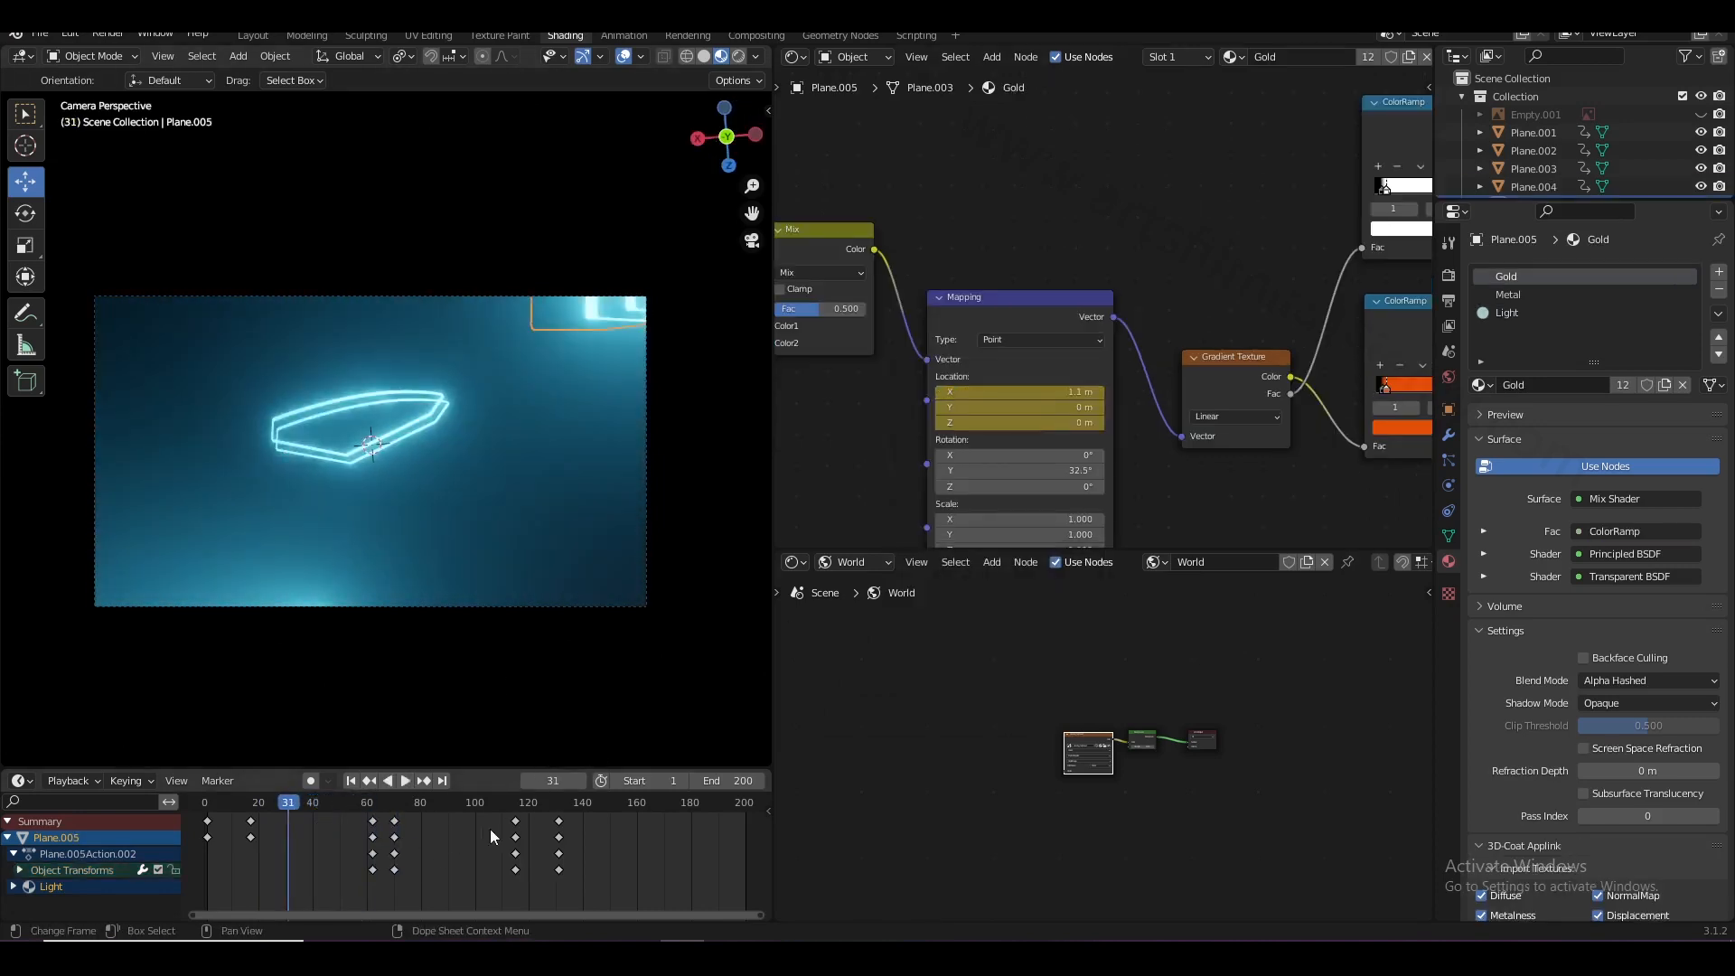
left_click(998, 322)
- Keyframe the Gold Mapping node's Location at X -2.2 m on frame 49
mouse_move(333, 809)
left_mouse_down()
mouse_move(353, 809)
mouse_move(339, 817)
left_mouse_up()
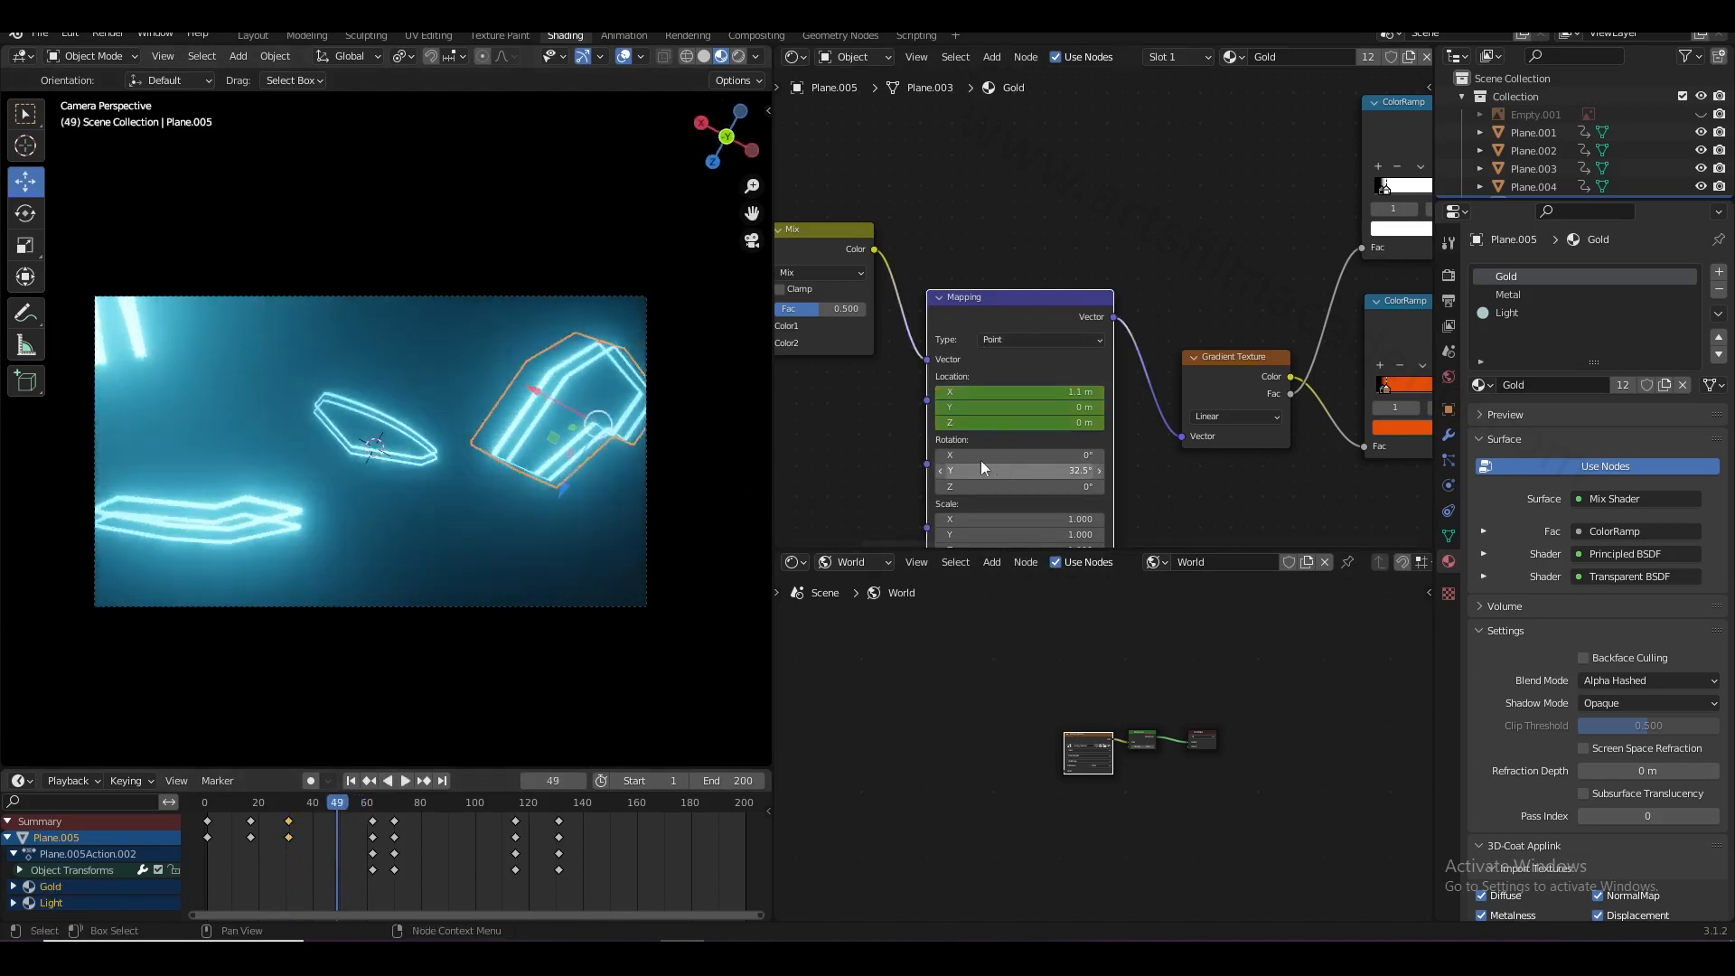
left_click_drag(1039, 392, 969, 392)
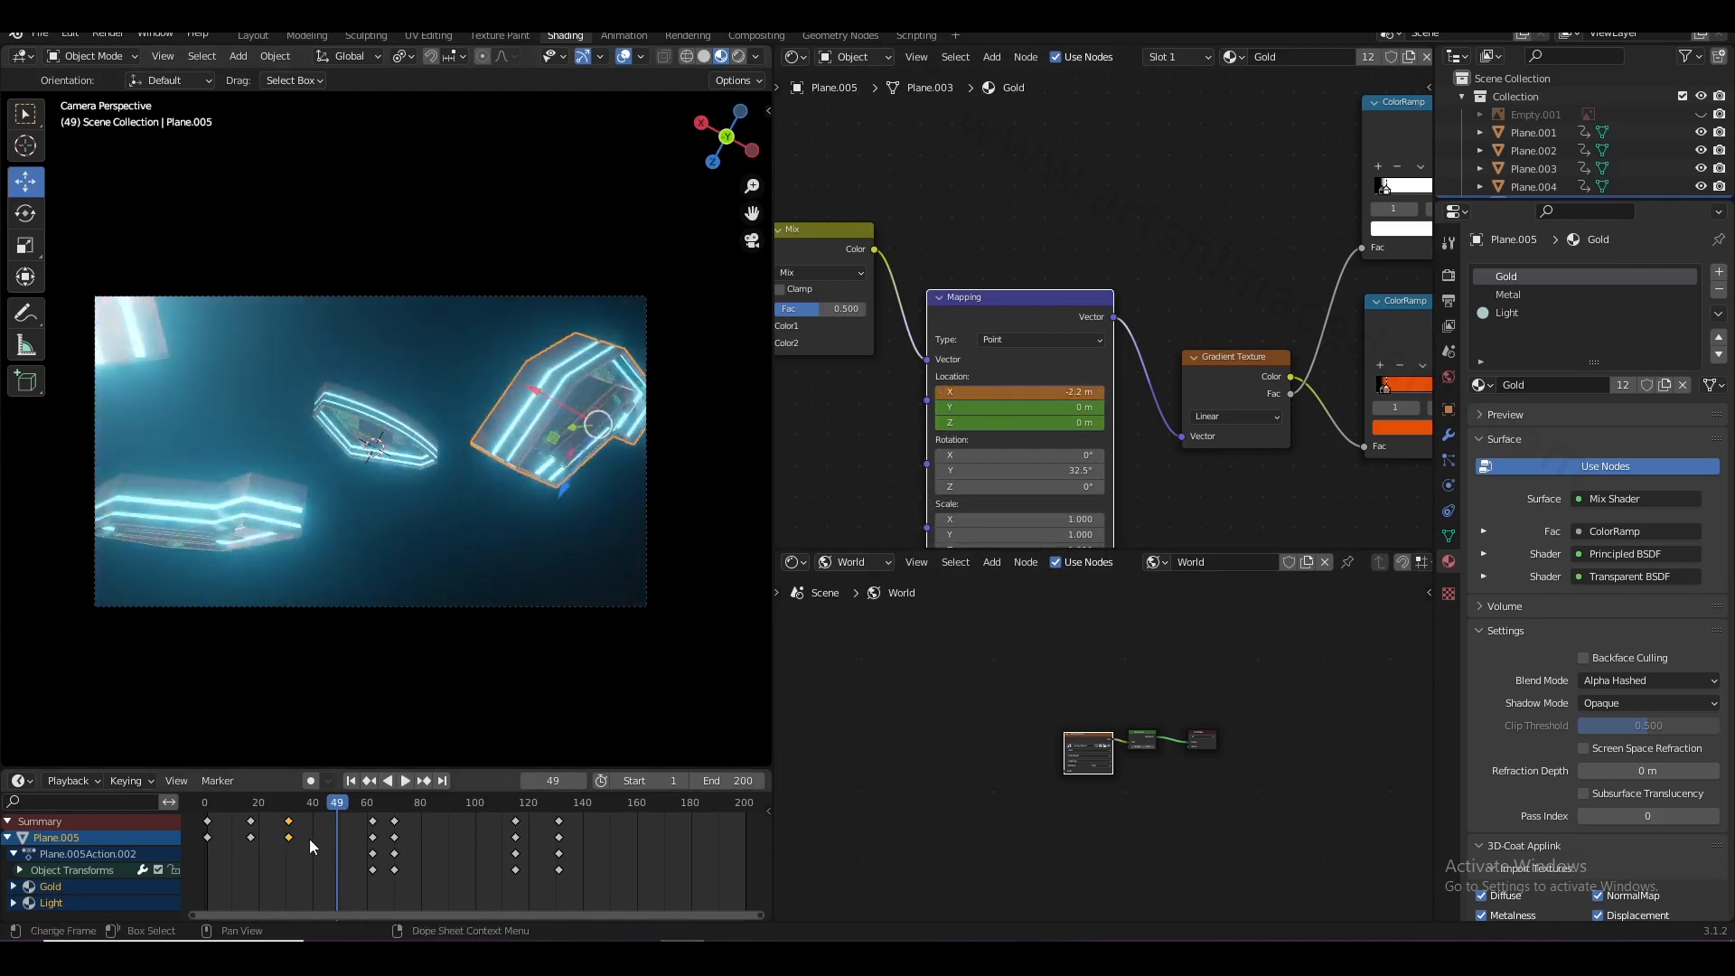
right_click(984, 398)
left_click(988, 398)
- Move the two Gold Mapping keyframes to frame 1 and about frame 19, and play the animation
left_click_drag(339, 806, 237, 814)
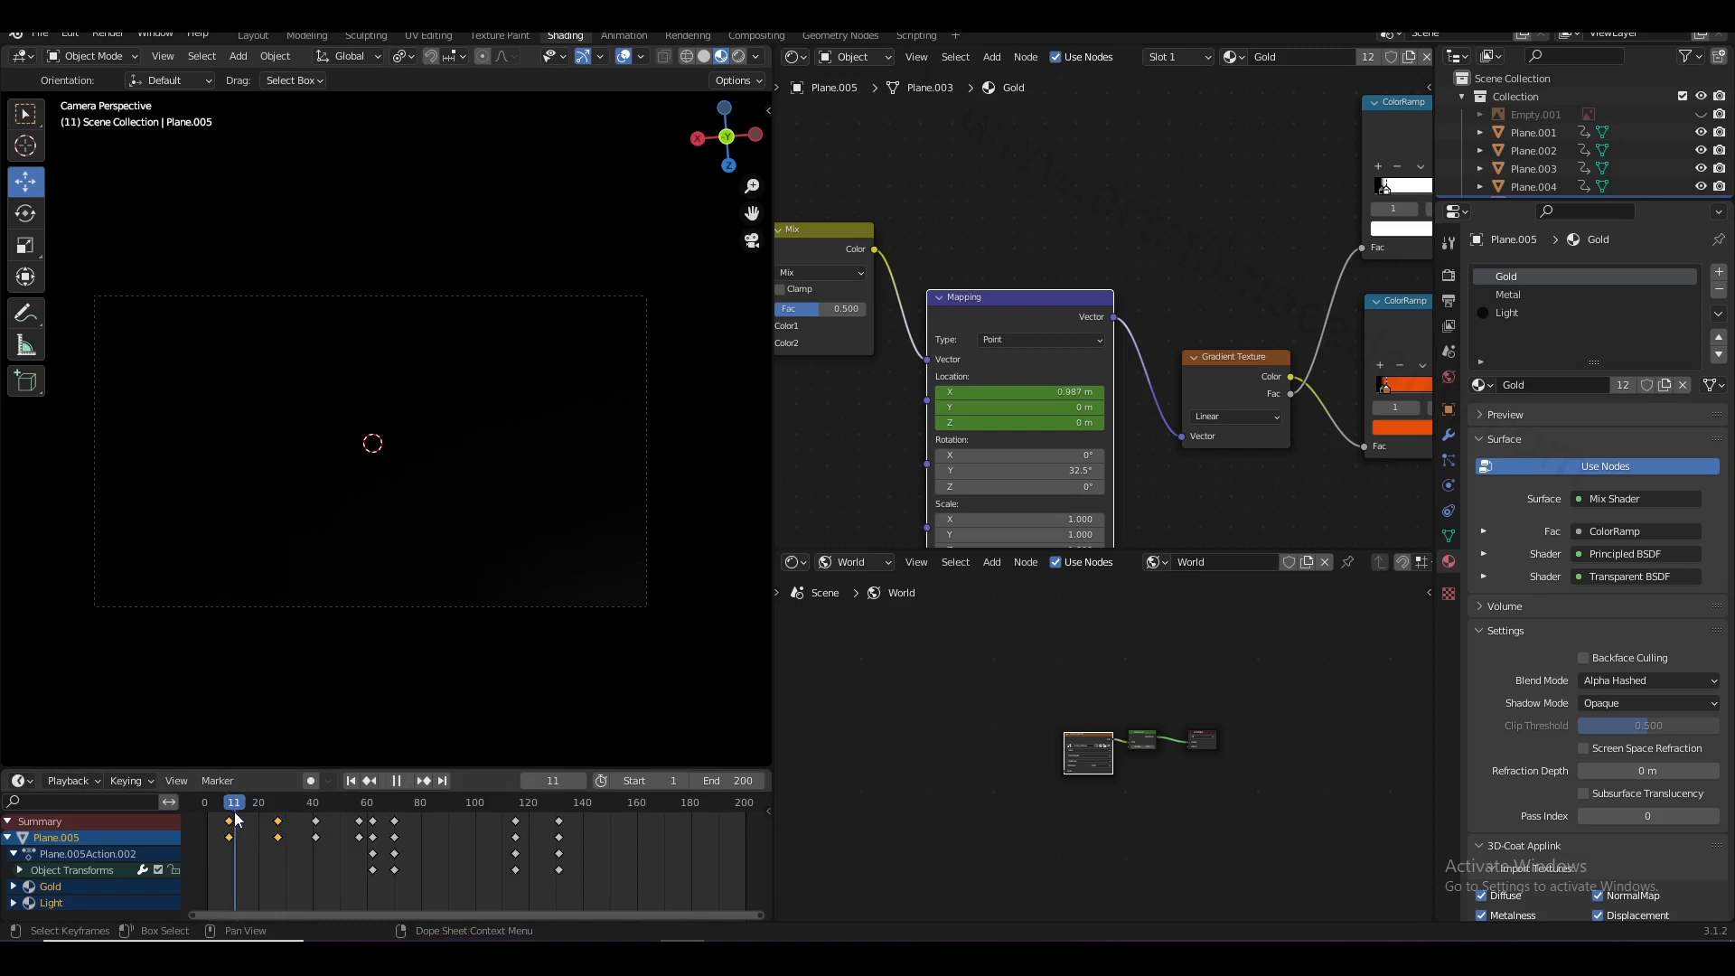
key("space")
key("shift+Left")
left_click_drag(282, 827, 255, 842)
left_click(406, 780)
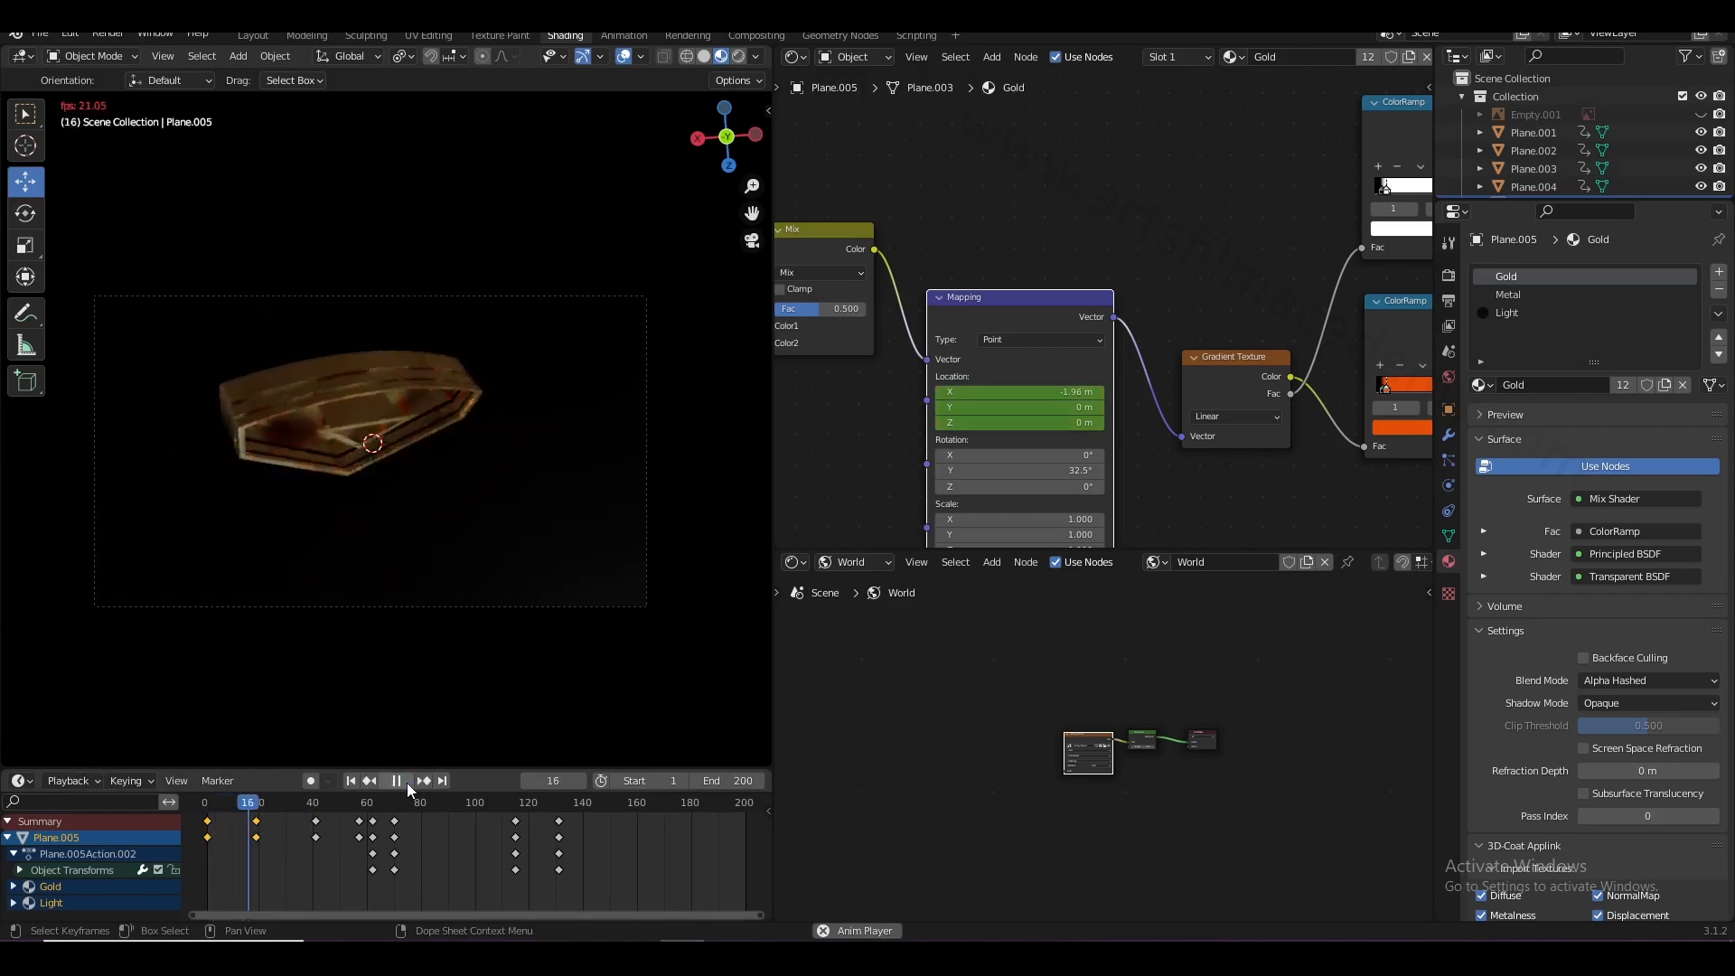
- Move the second Gold Mapping keyframe to about frame 34 and play back the result
left_click_drag(268, 833, 308, 831)
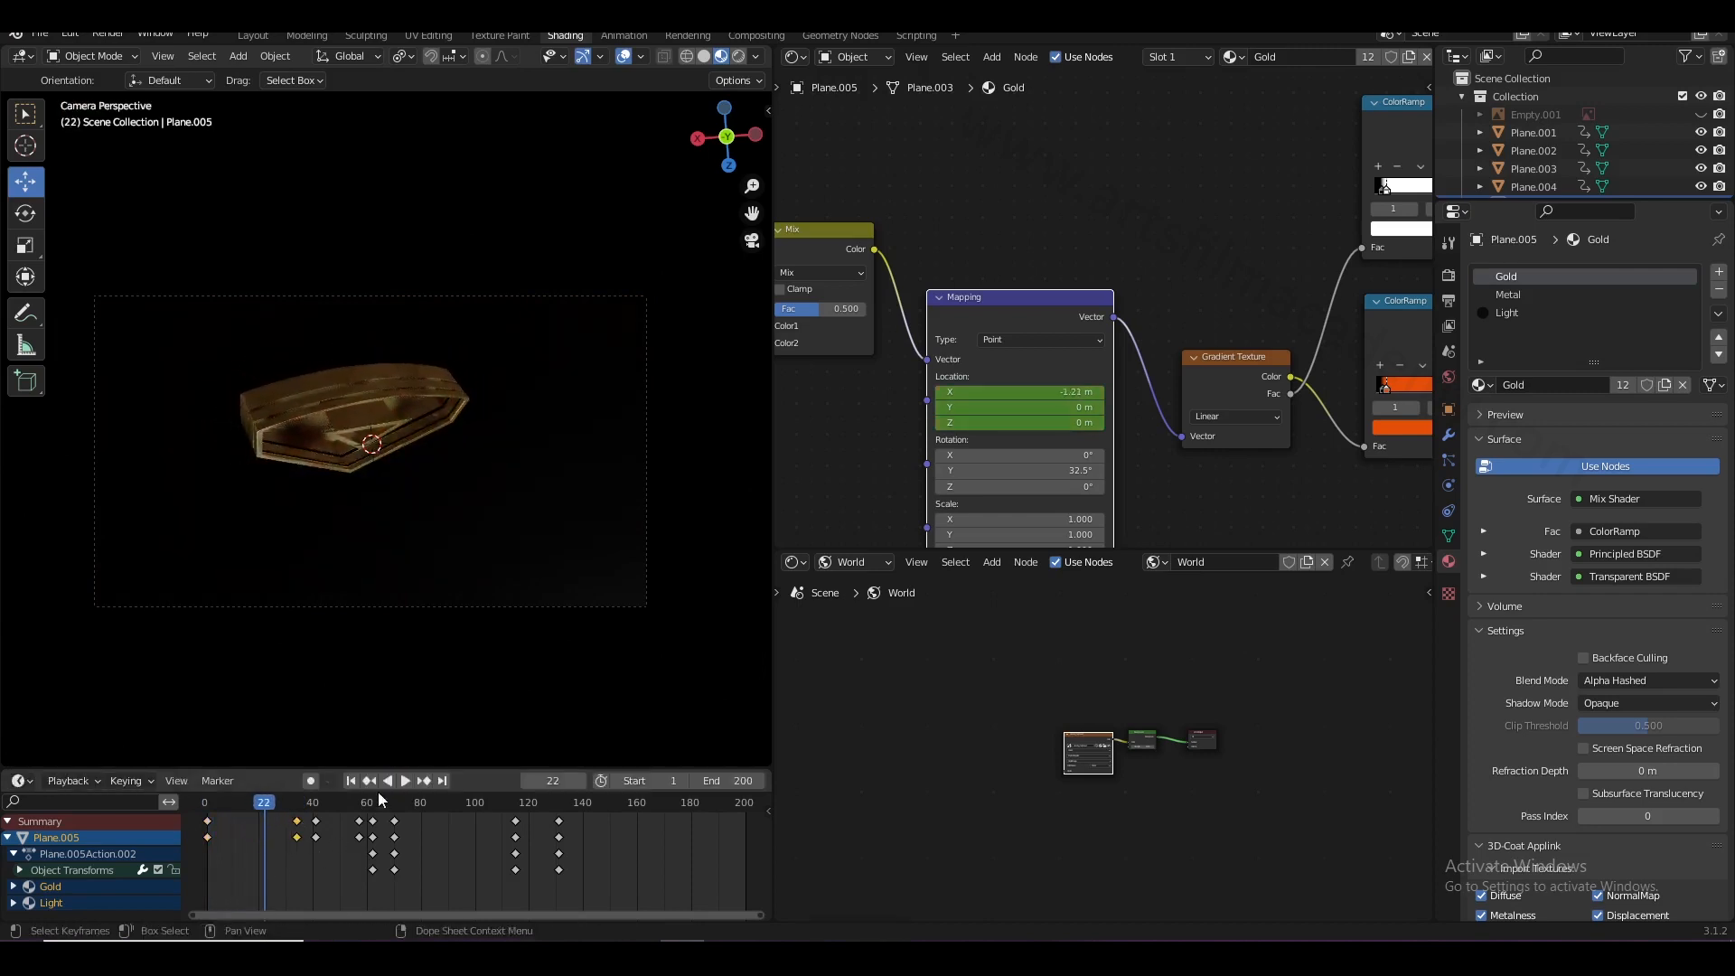
left_click(369, 782)
left_click(403, 781)
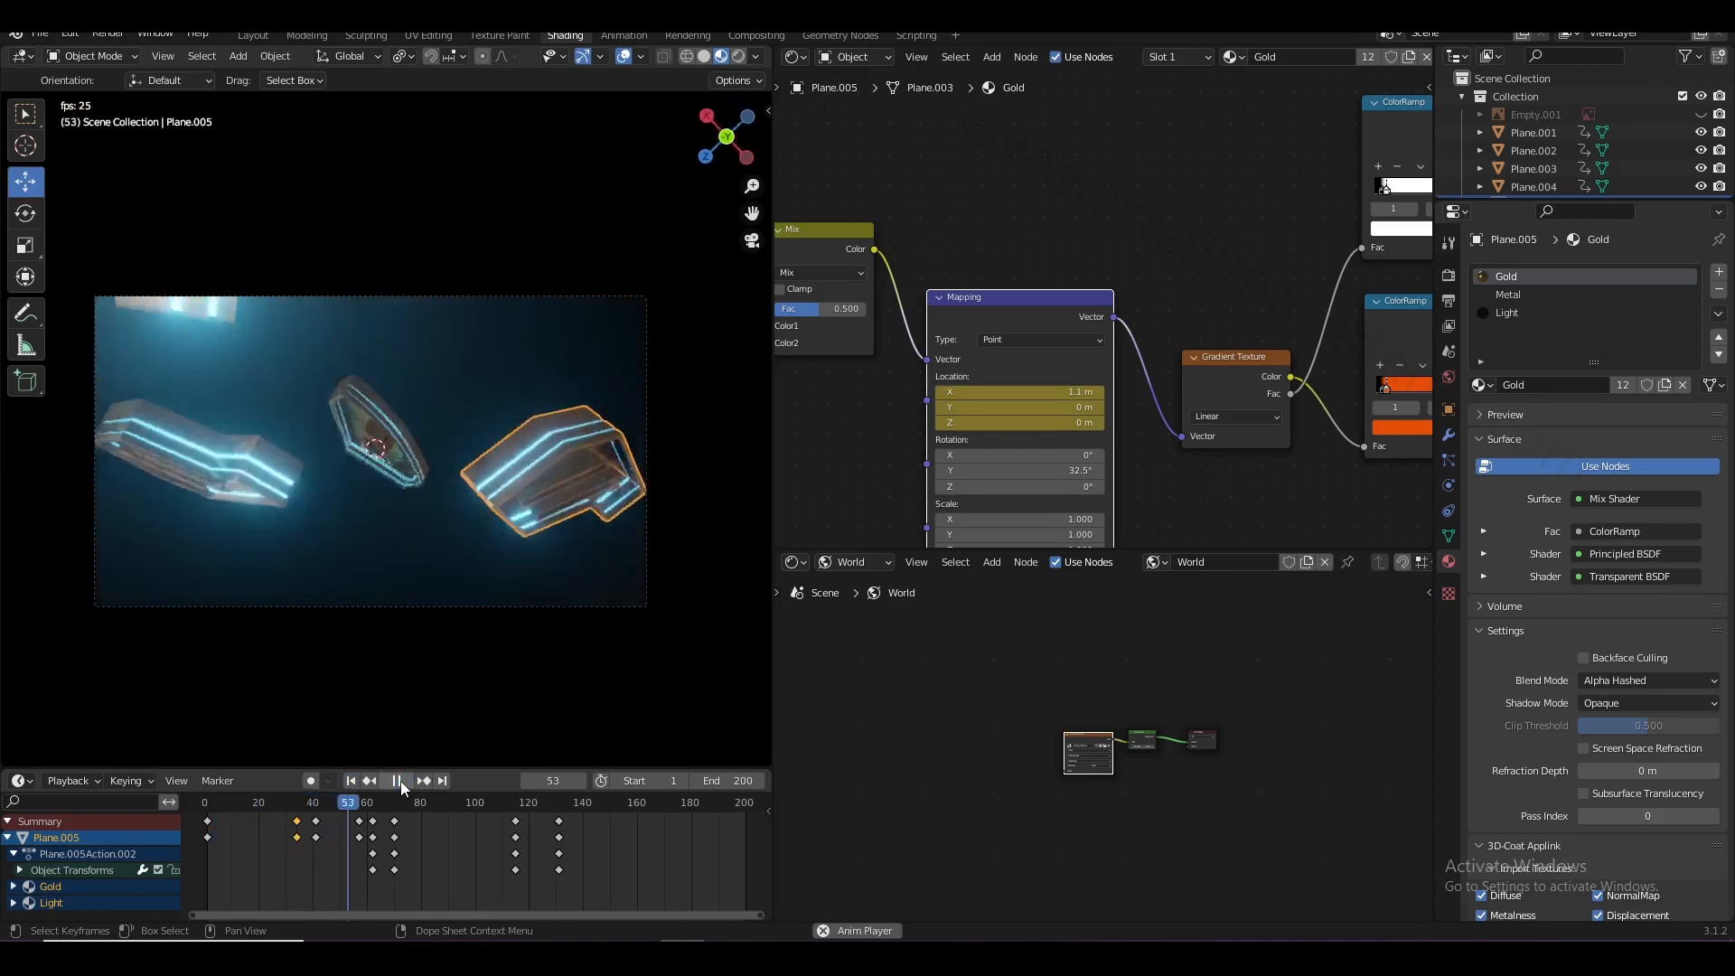
left_click(399, 780)
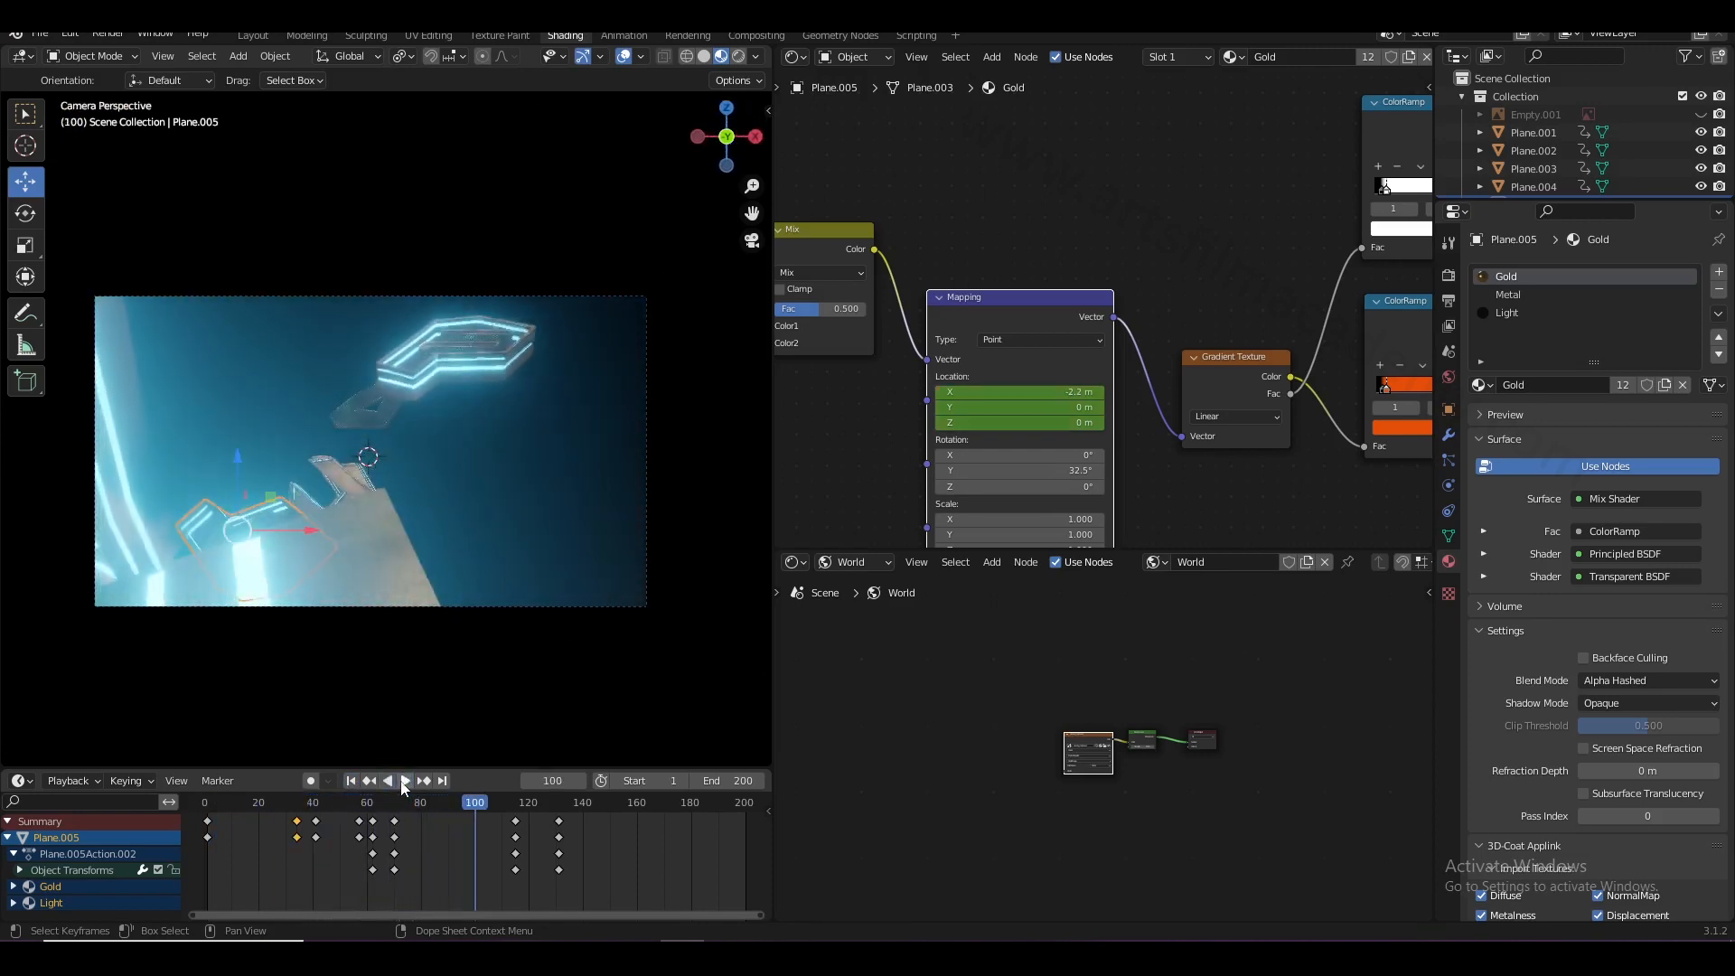
- Move the Light material's second Mapping keyframe to about frame 80 and preview the timing
left_click_drag(385, 807, 420, 840)
left_click(402, 782)
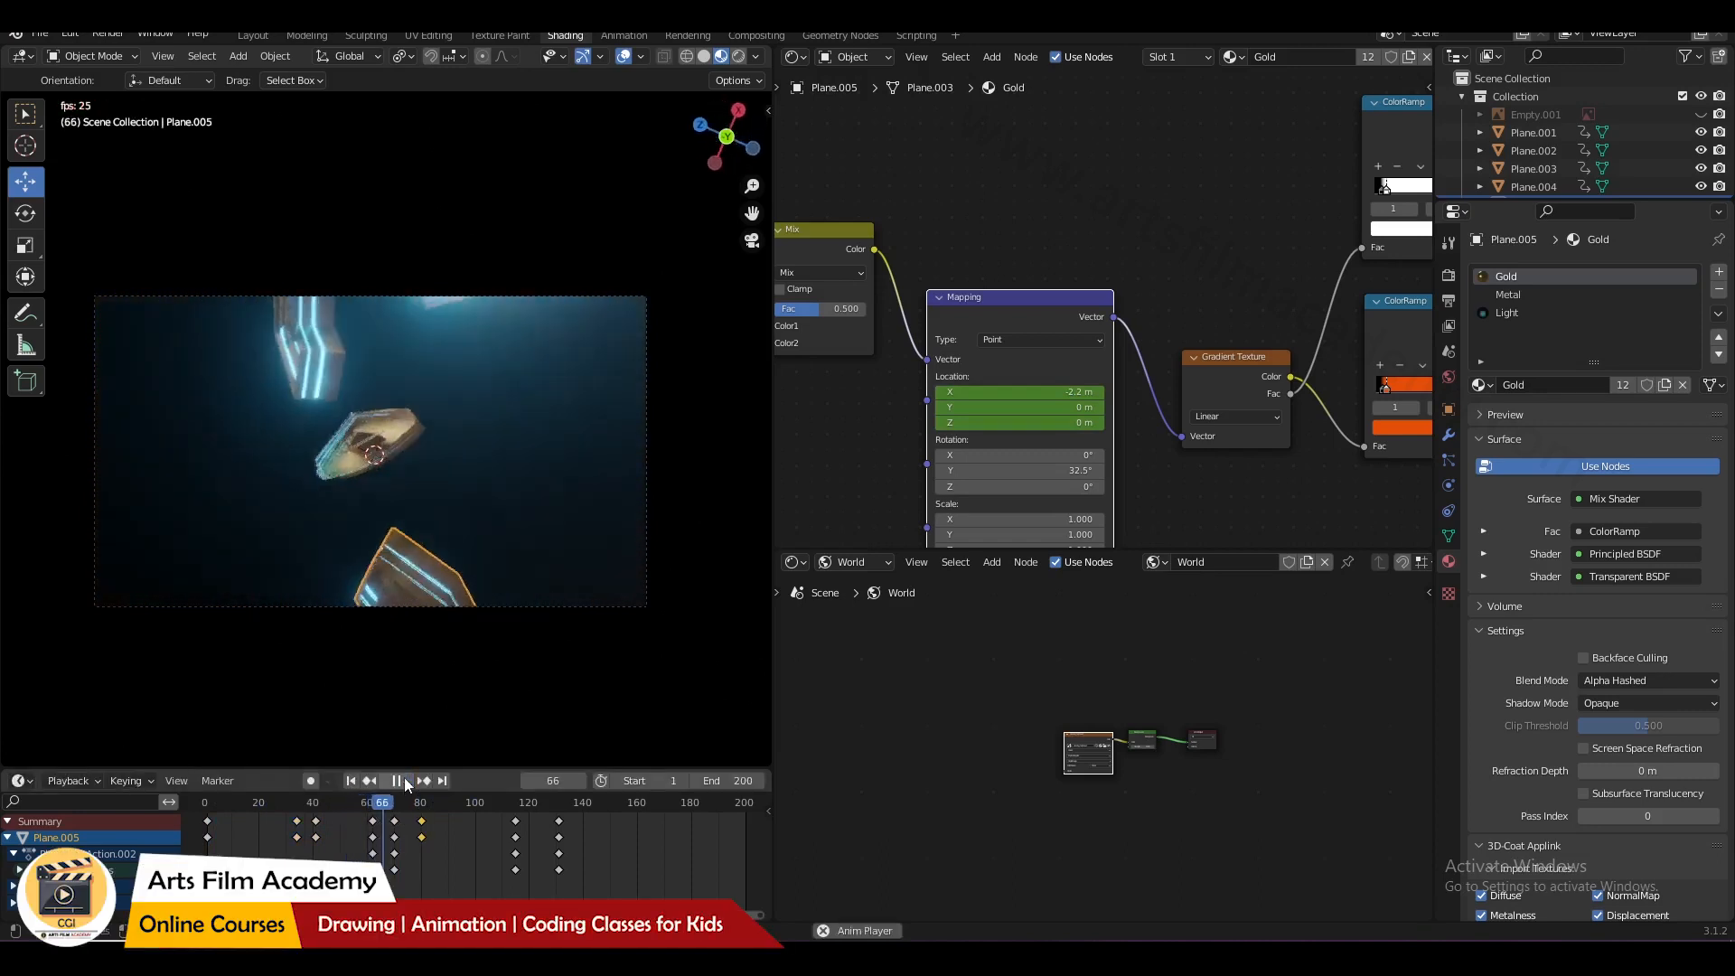
left_click(337, 807)
key("space")
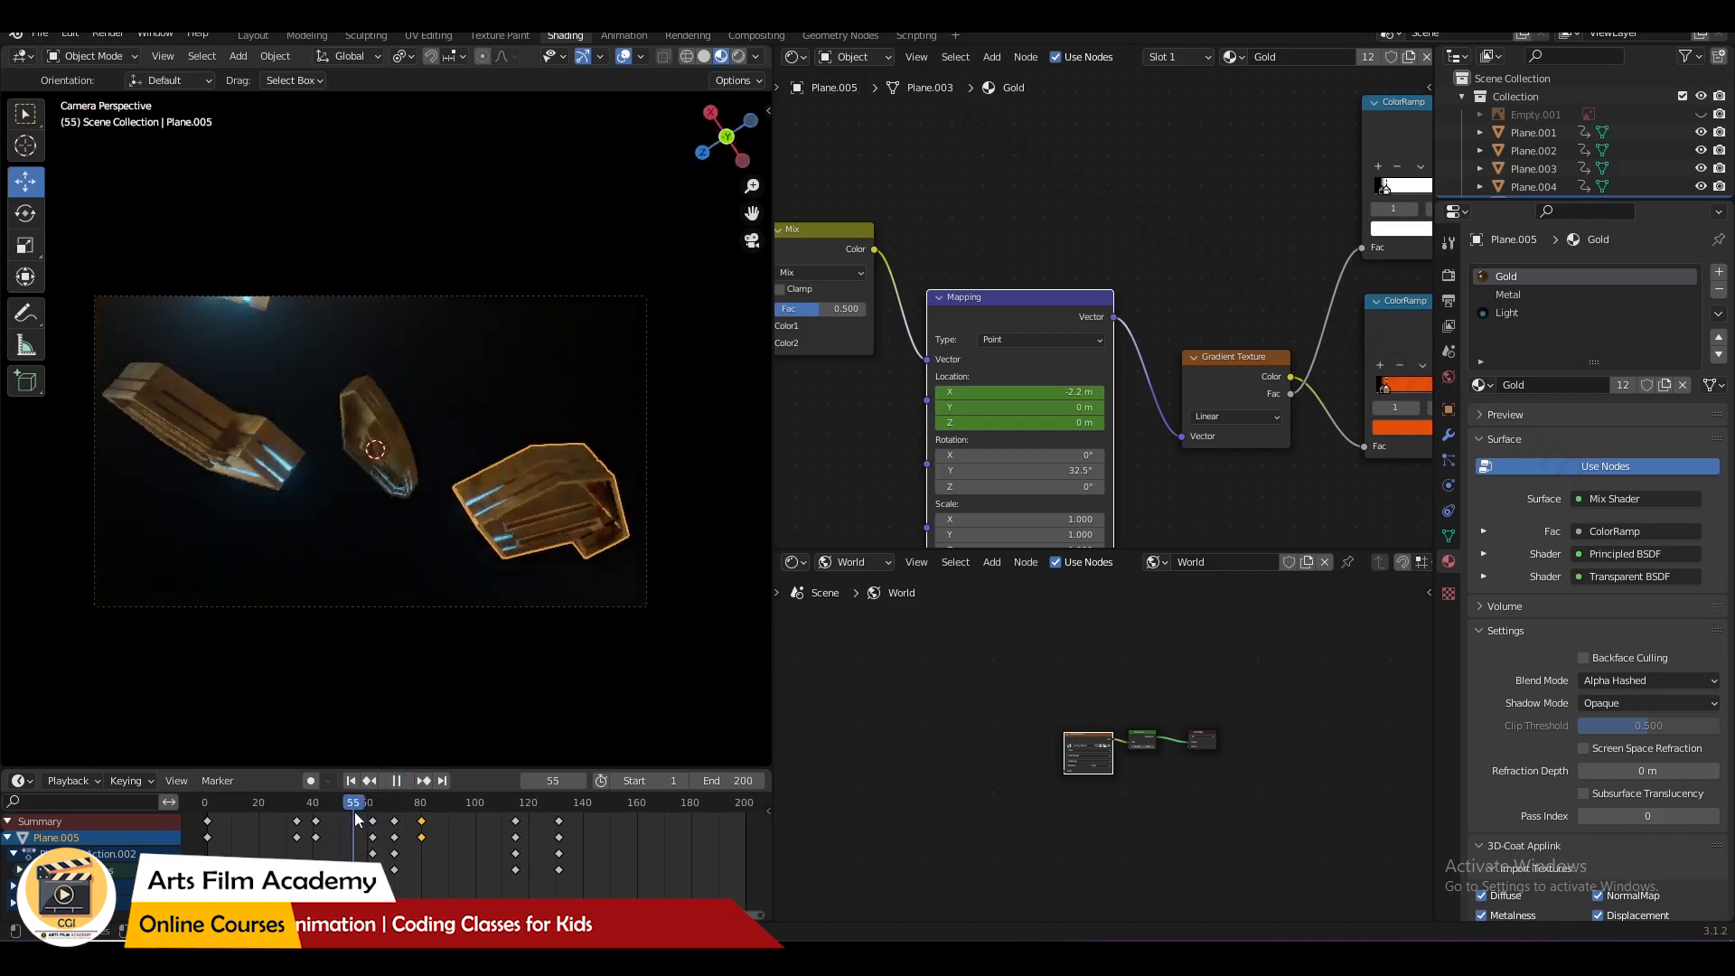
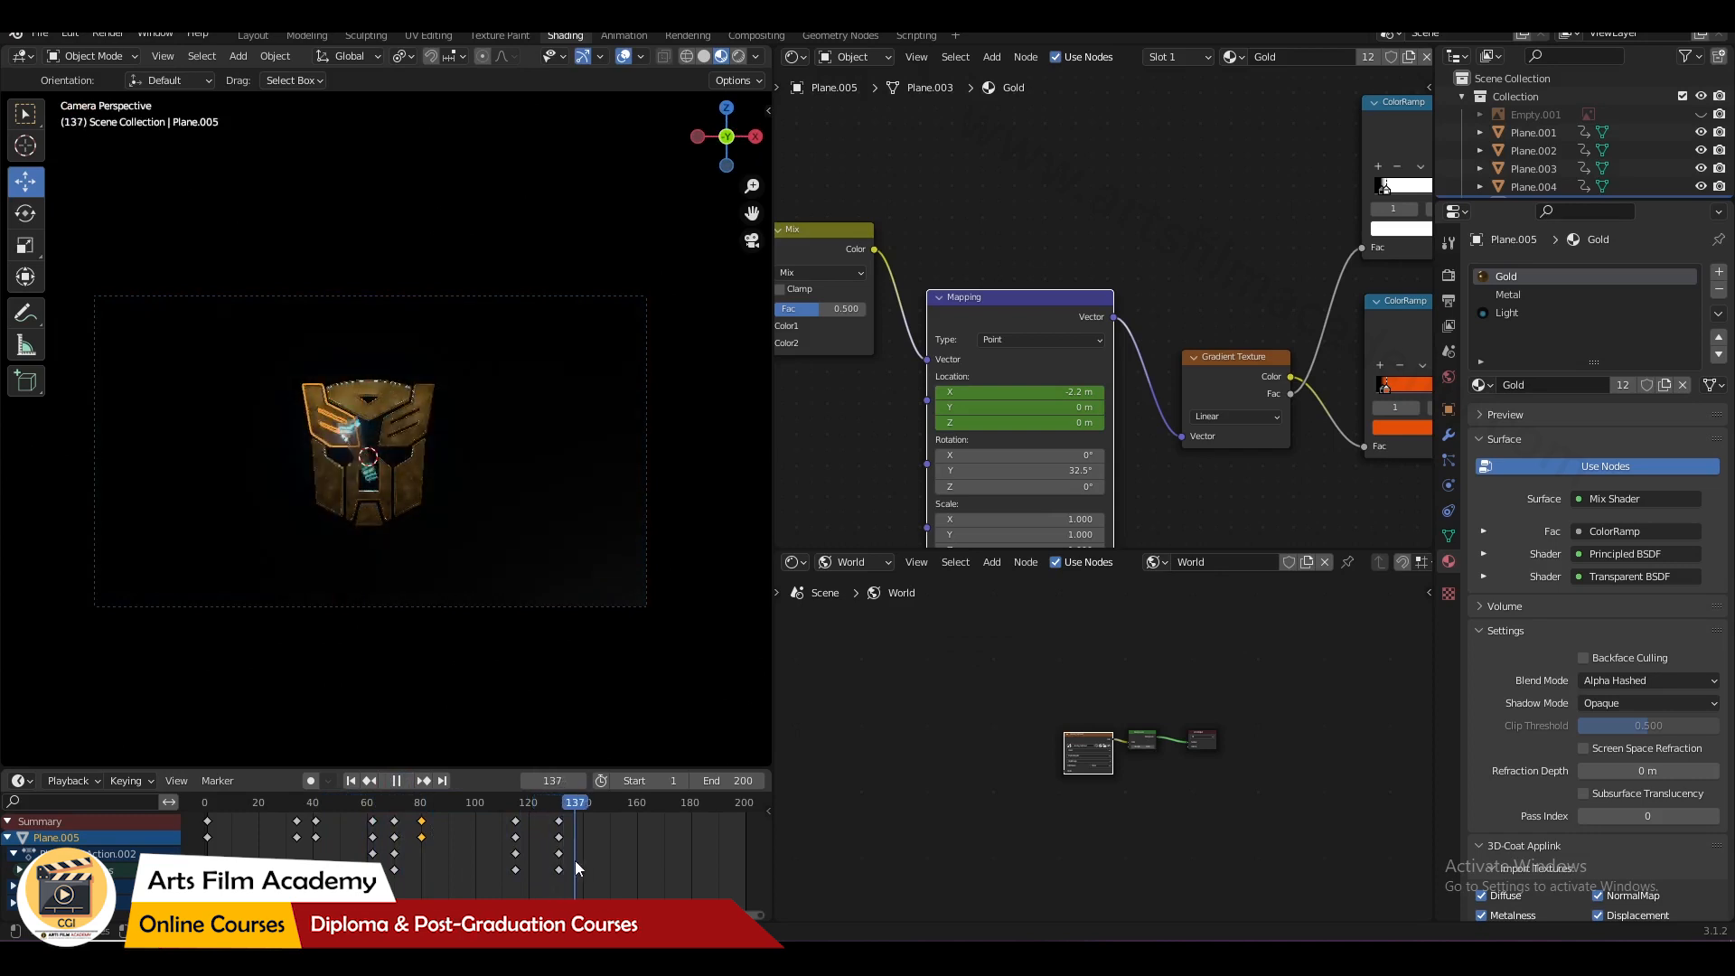
- Advance the animation to the assembled logo at frame 142 and save the file
key("space")
scroll(384, 423, "up", 2)
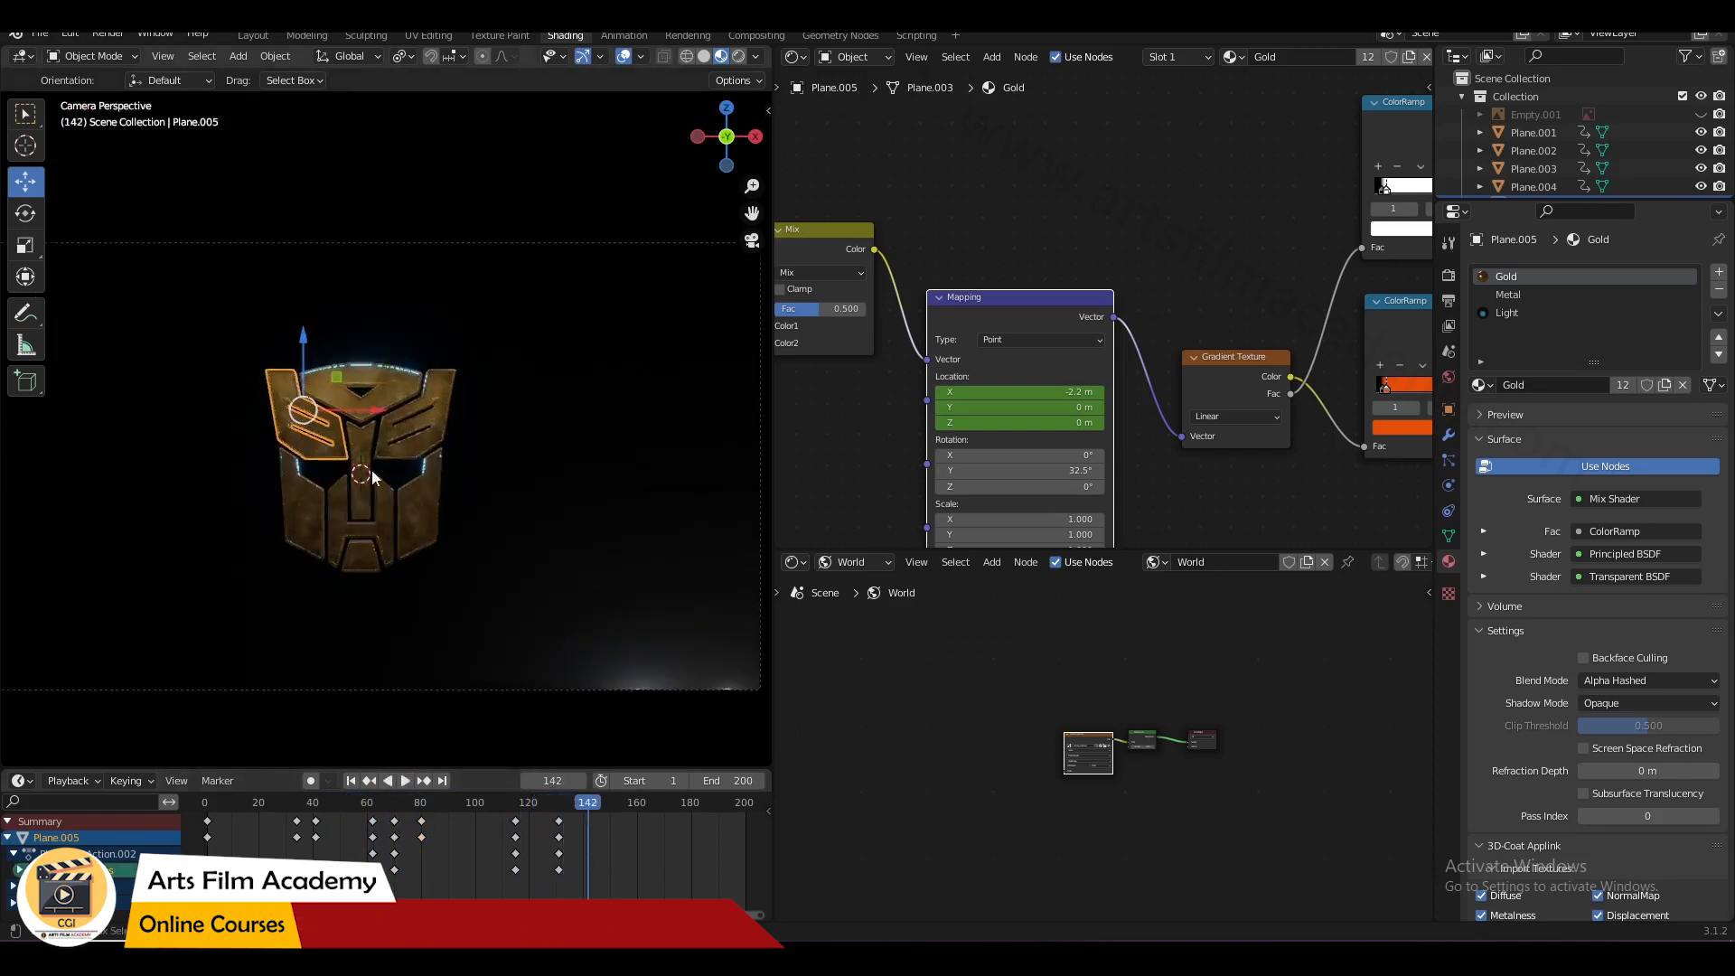
left_click(480, 468)
key("ctrl+s")
left_click(321, 450)
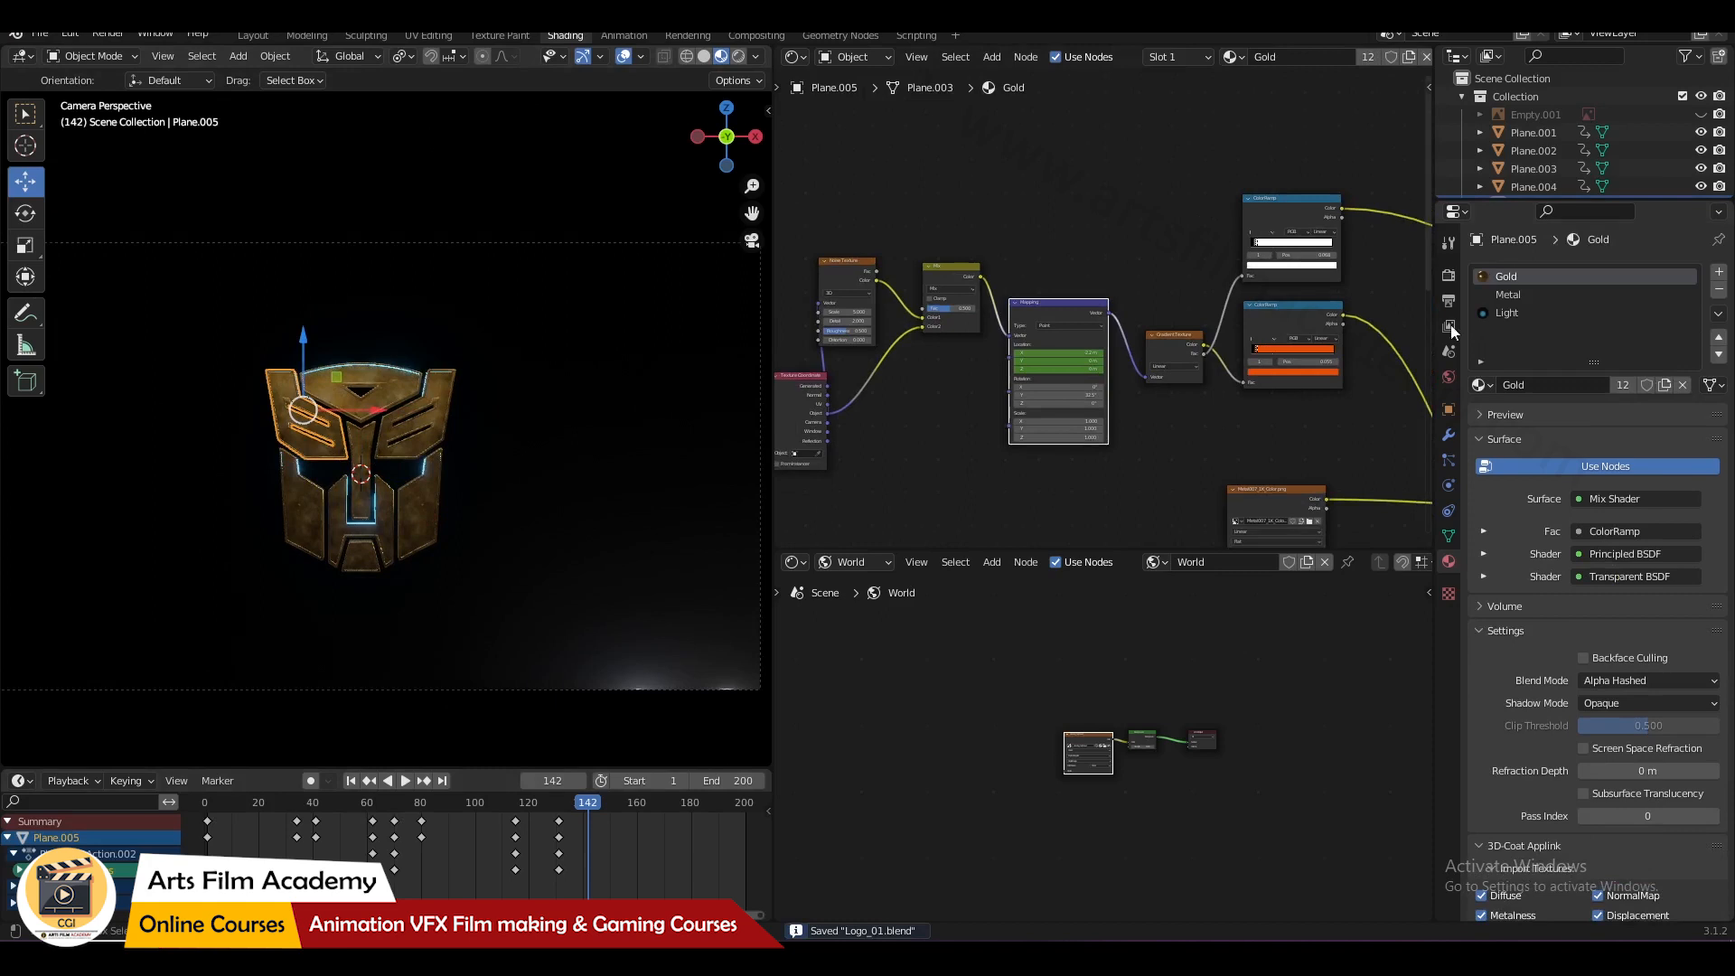
- Open the Metal material's nodes and review the animation from the first frame
left_click(1507, 294)
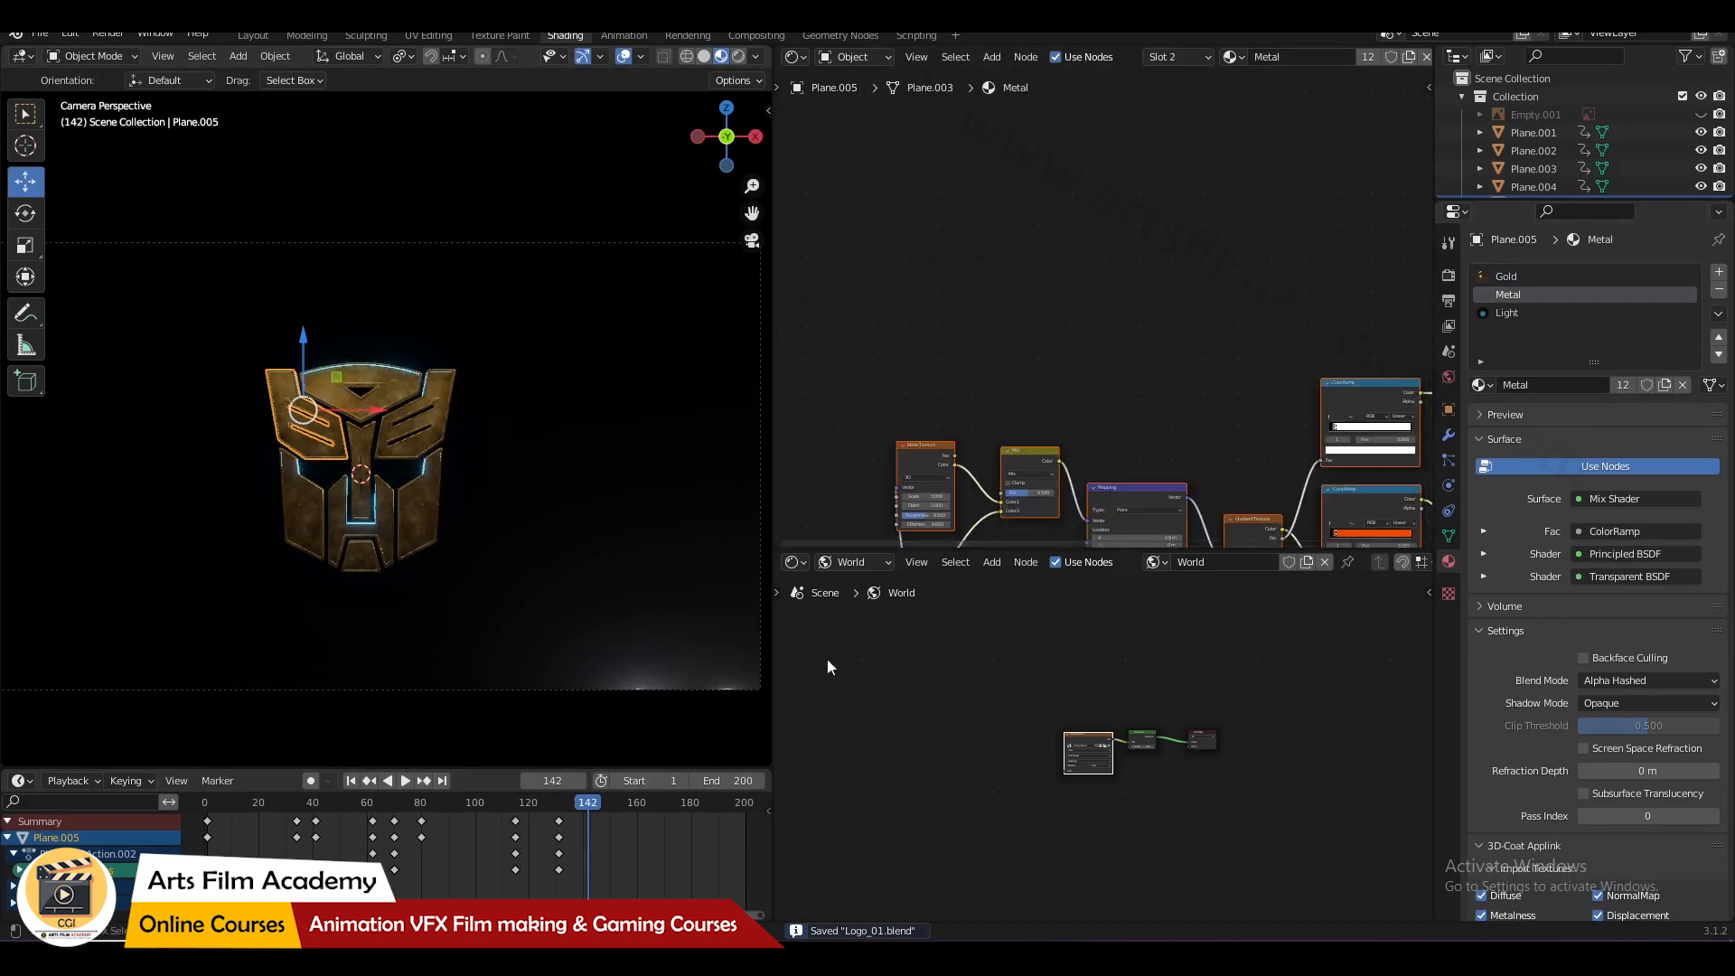
left_click(352, 781)
key("space")
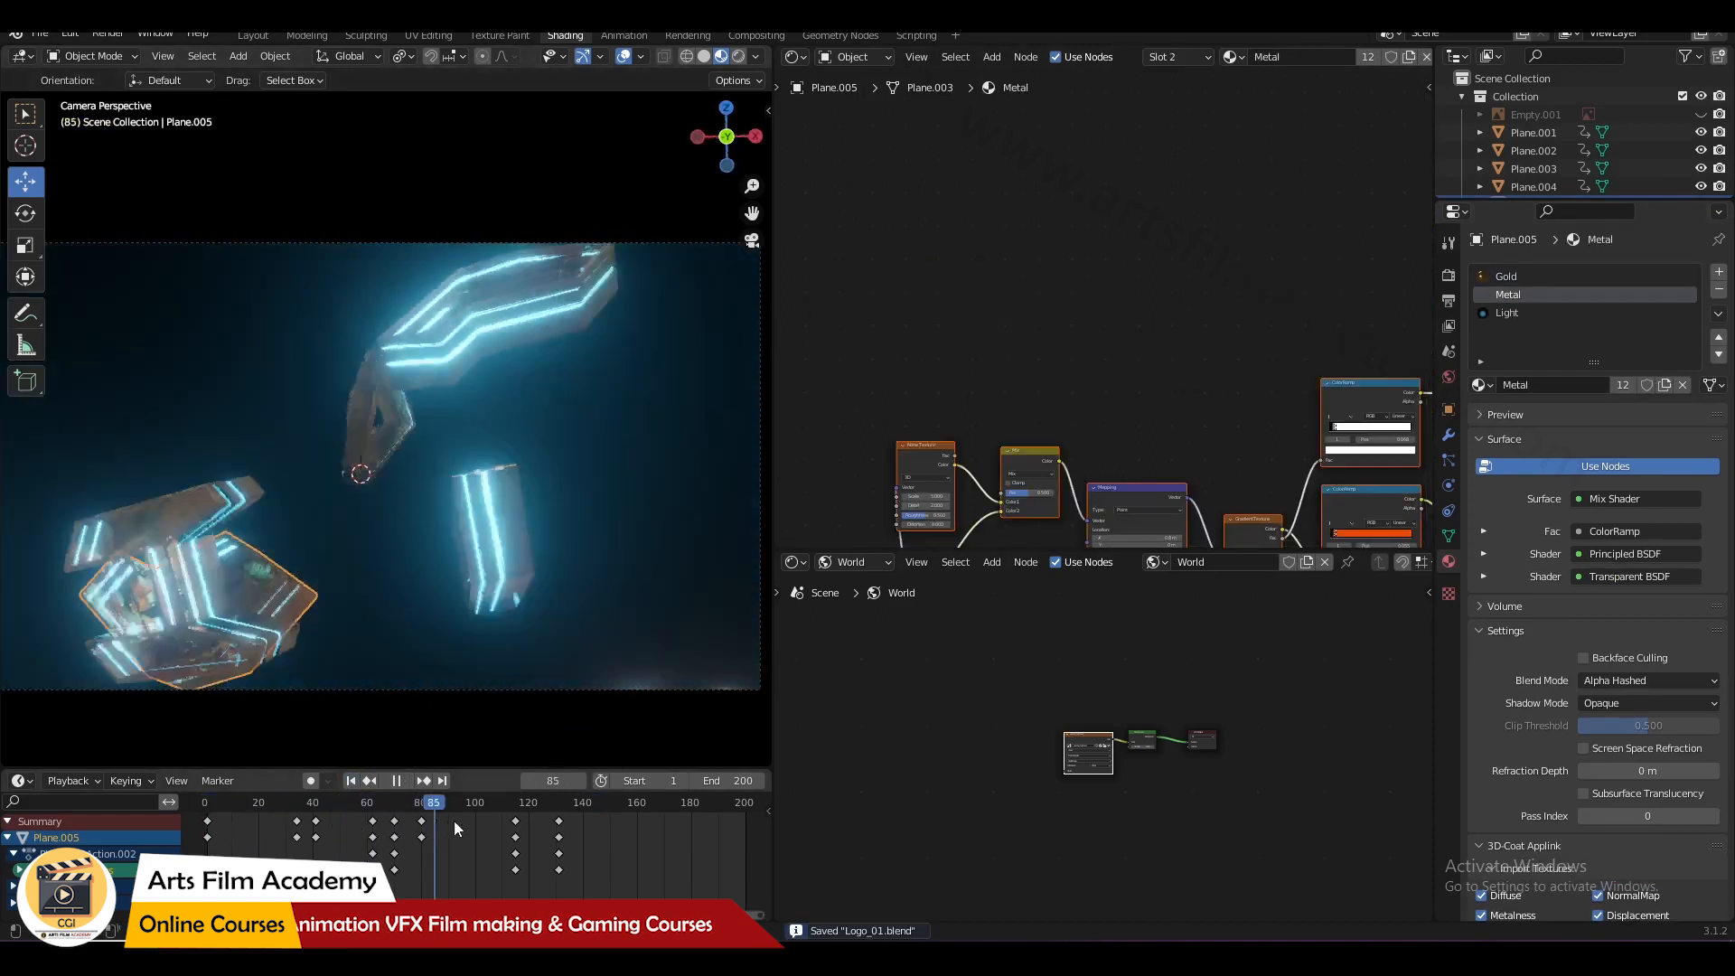
- Stop playback at frame 143, keyframe the Metal Mapping node's Location there, and enable automatic keyframing
mouse_move(573, 826)
left_mouse_down()
mouse_move(592, 831)
mouse_move(552, 842)
mouse_move(590, 849)
left_mouse_up()
key("space")
scroll(1057, 441, "down", 2)
middle_click_drag(1091, 466, 983, 275)
scroll(1089, 305, "up", 7)
right_click(1012, 343)
left_click(1012, 341)
left_click(311, 782)
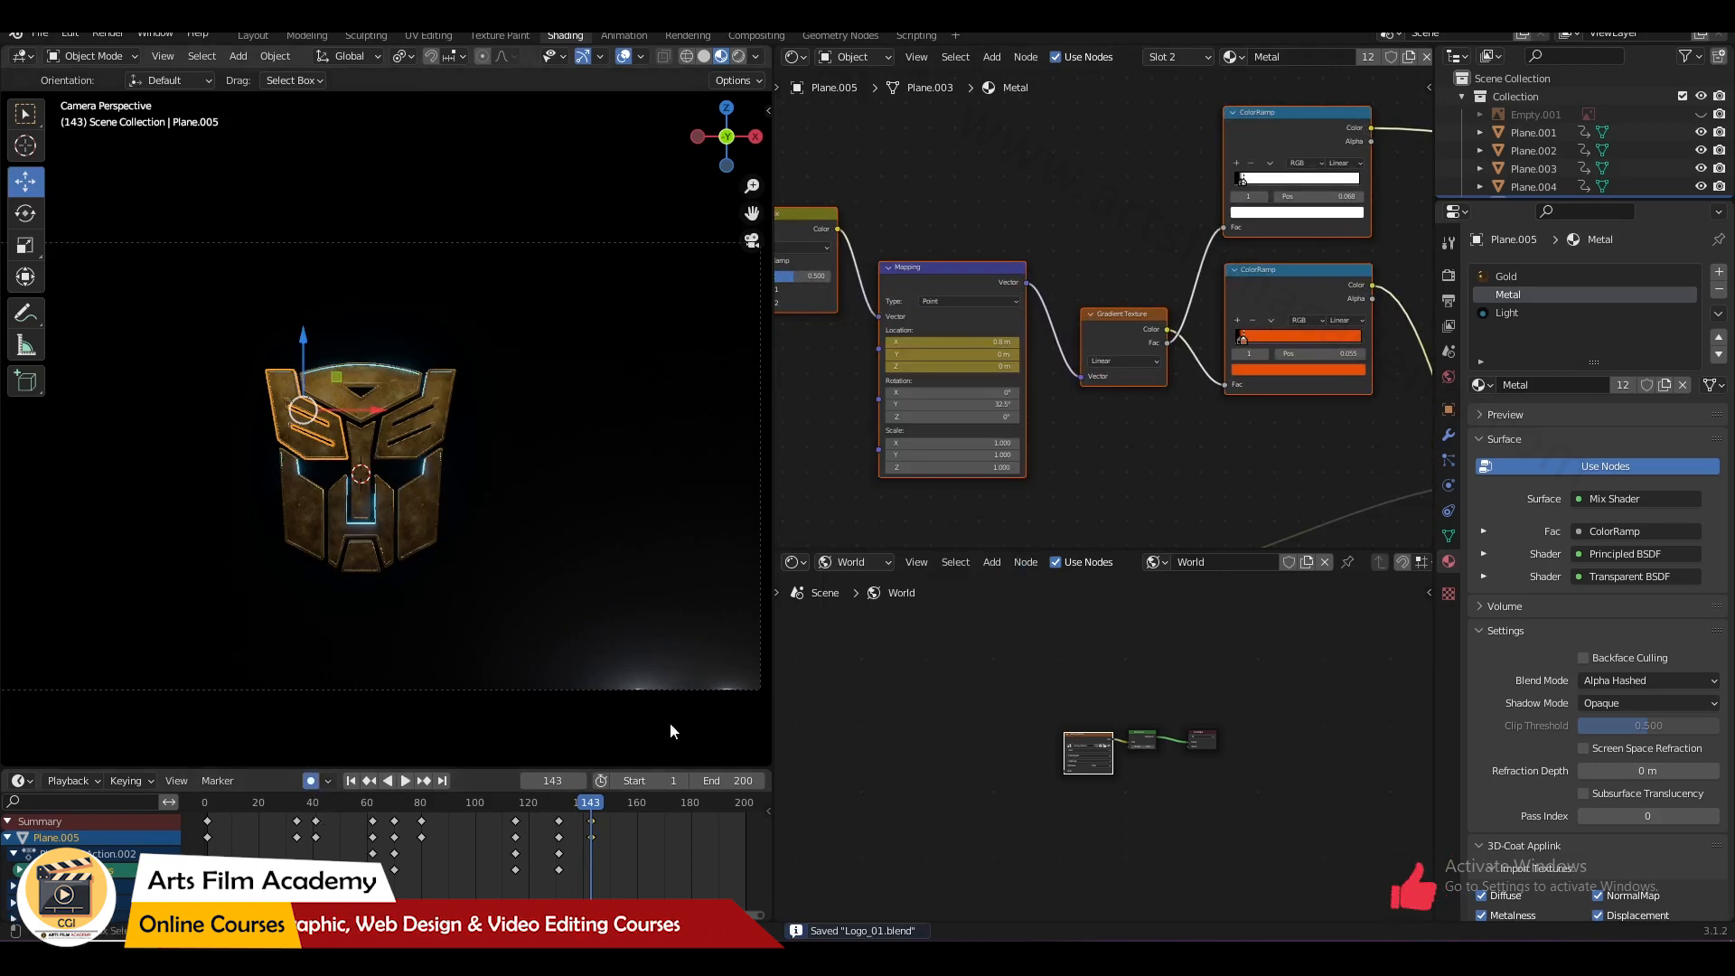
- Lower the Metal Mapping node's Location X at frame 158, keyframe it, and scrub back to check the transition
left_click_drag(605, 801, 632, 809)
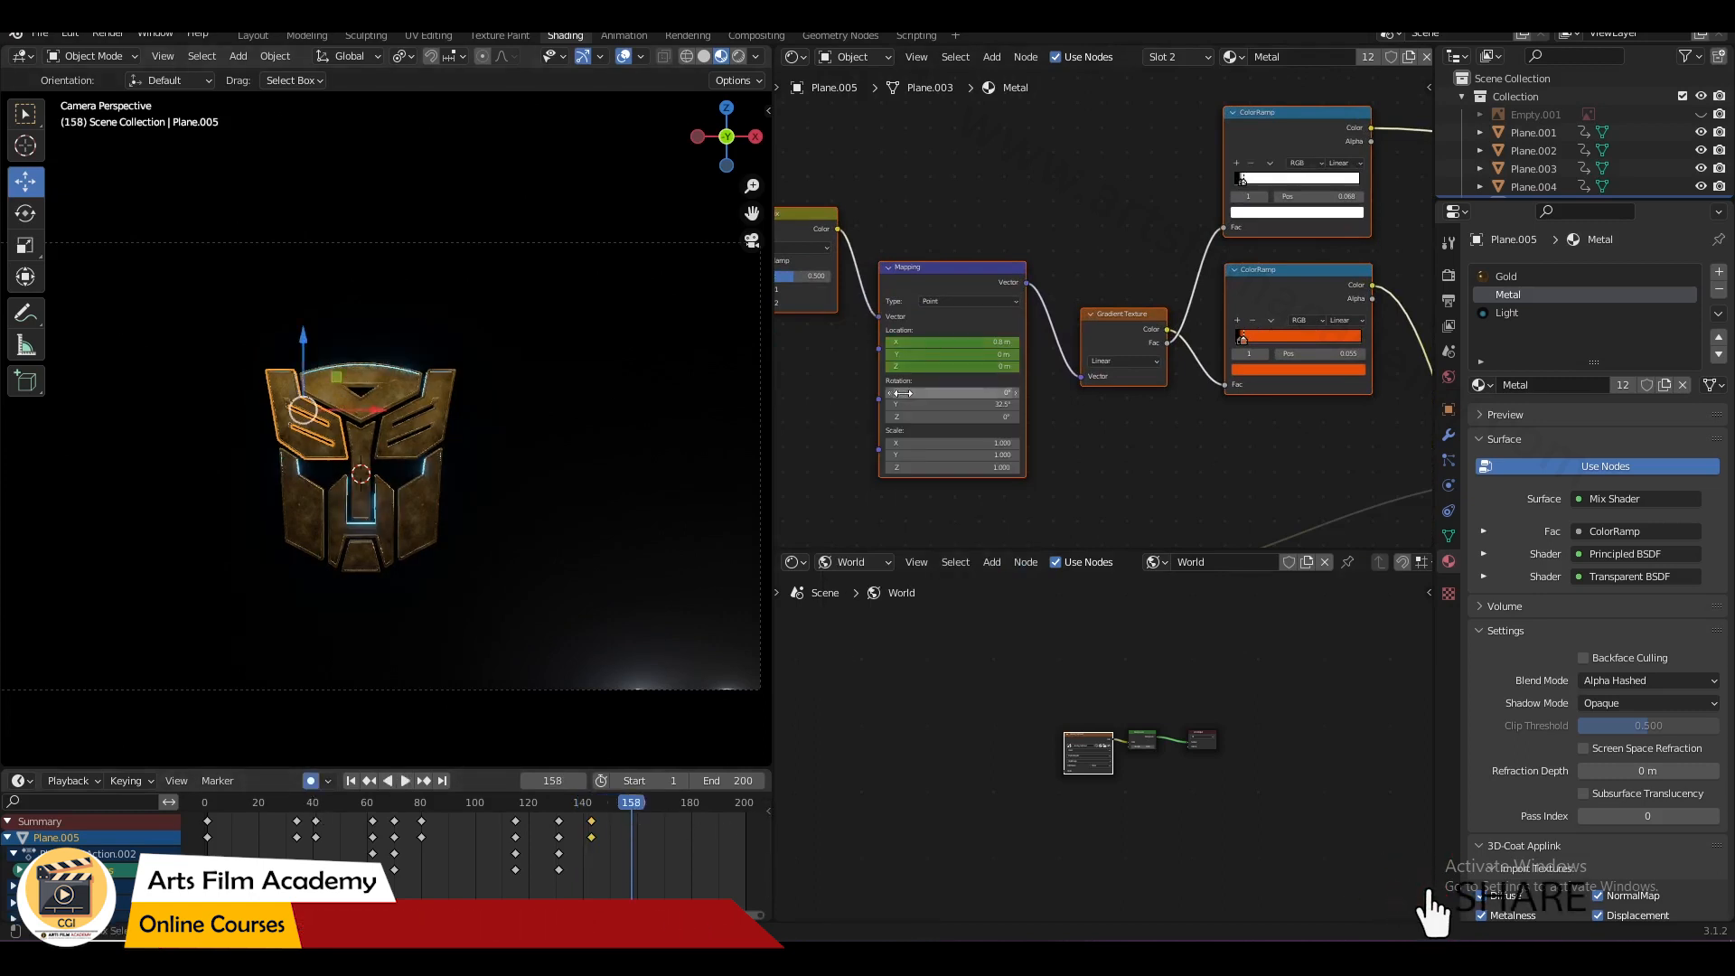
left_click_drag(940, 343, 741, 343)
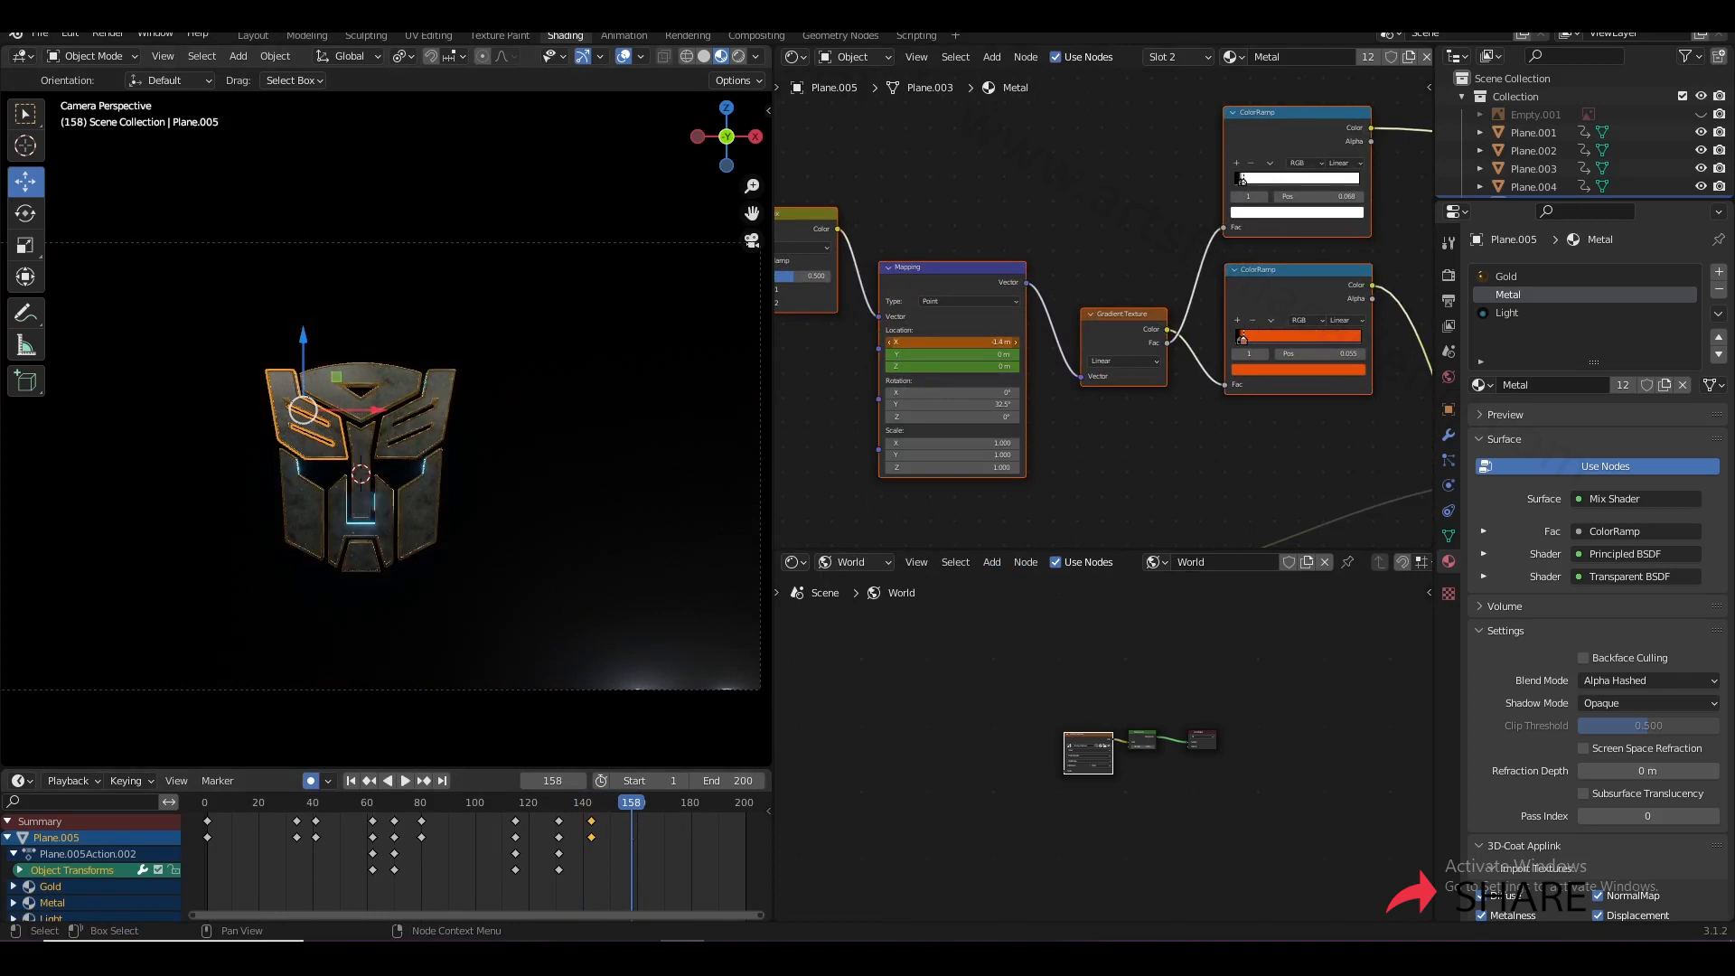
left_click(1089, 441)
key("i")
right_click(985, 339)
left_click(904, 342)
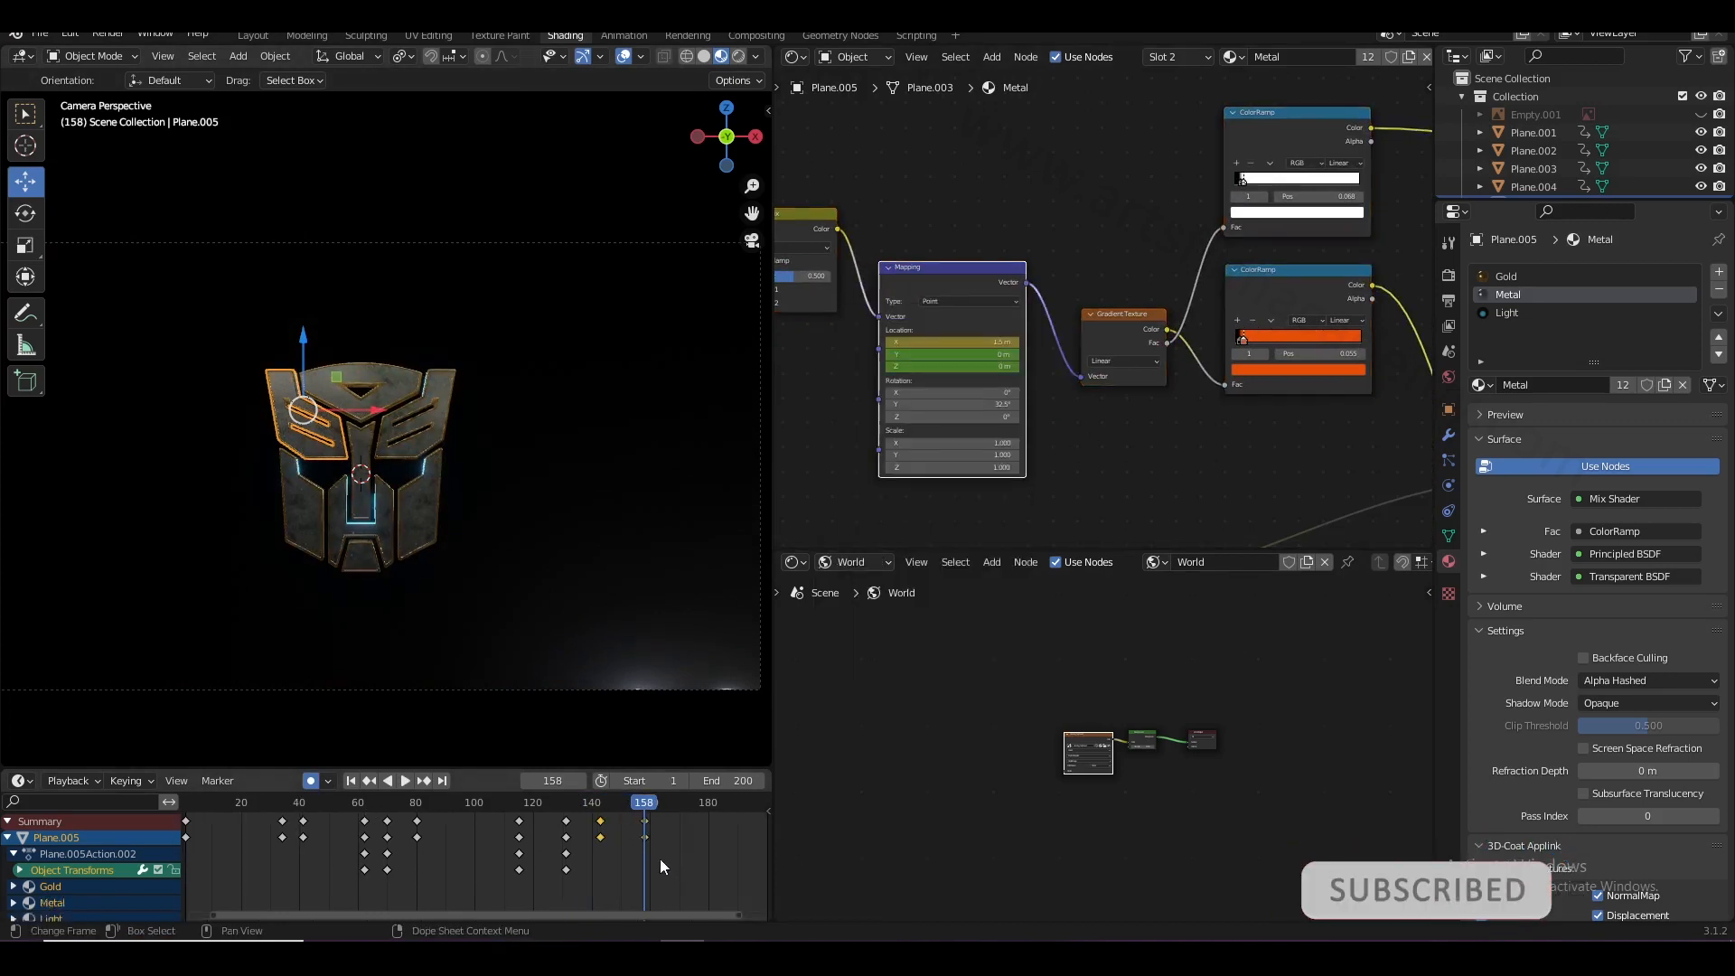
left_click(664, 834)
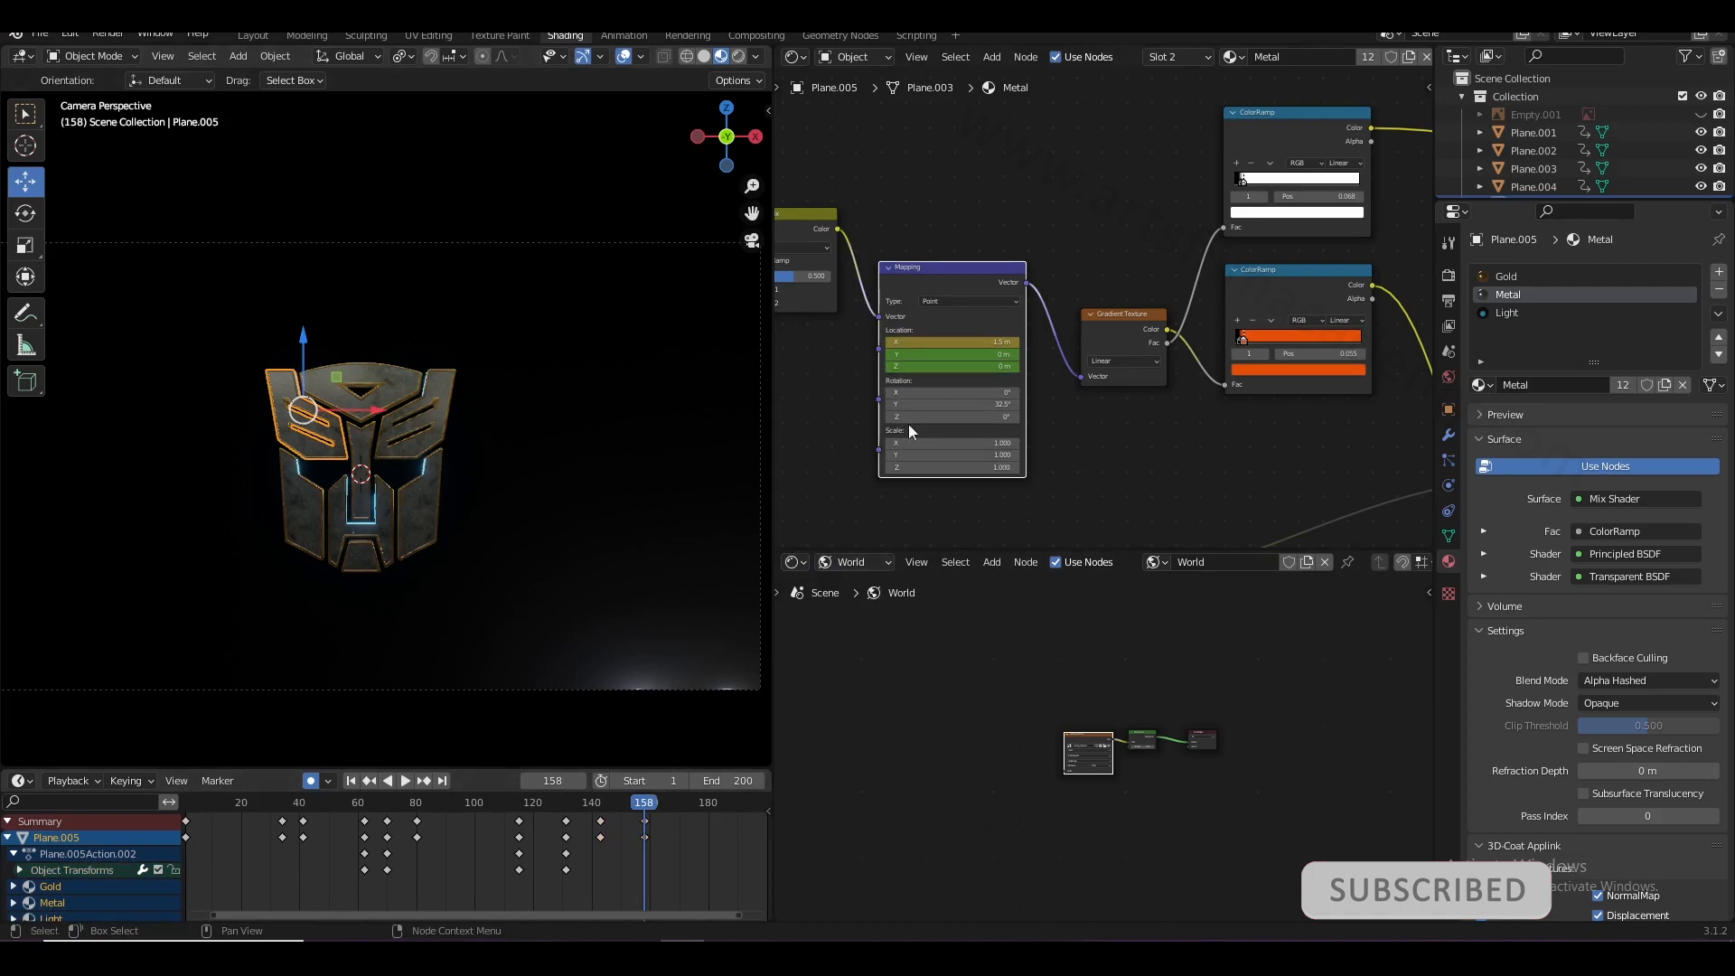
right_click(940, 343)
left_click(939, 344)
left_click_drag(641, 804, 600, 811)
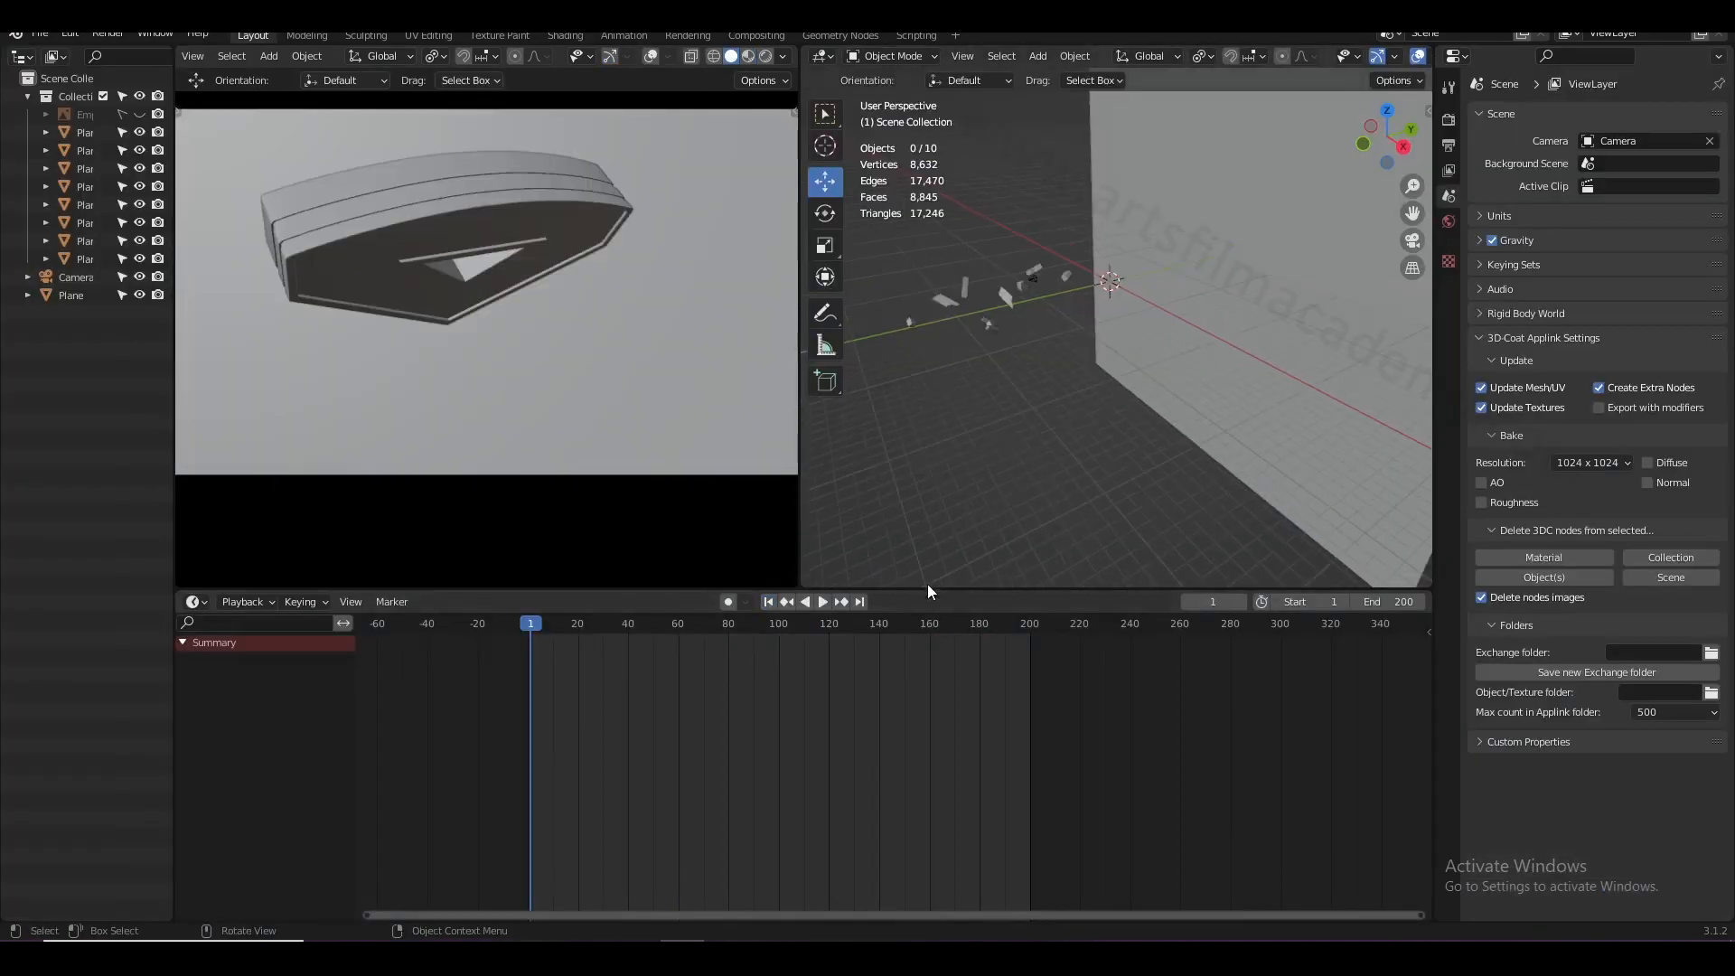
- With the animation at frame 198, save the file and add a spot light to the scene
left_click_drag(927, 619, 1024, 622)
middle_click_drag(1162, 318, 1103, 352)
key("ctrl+s")
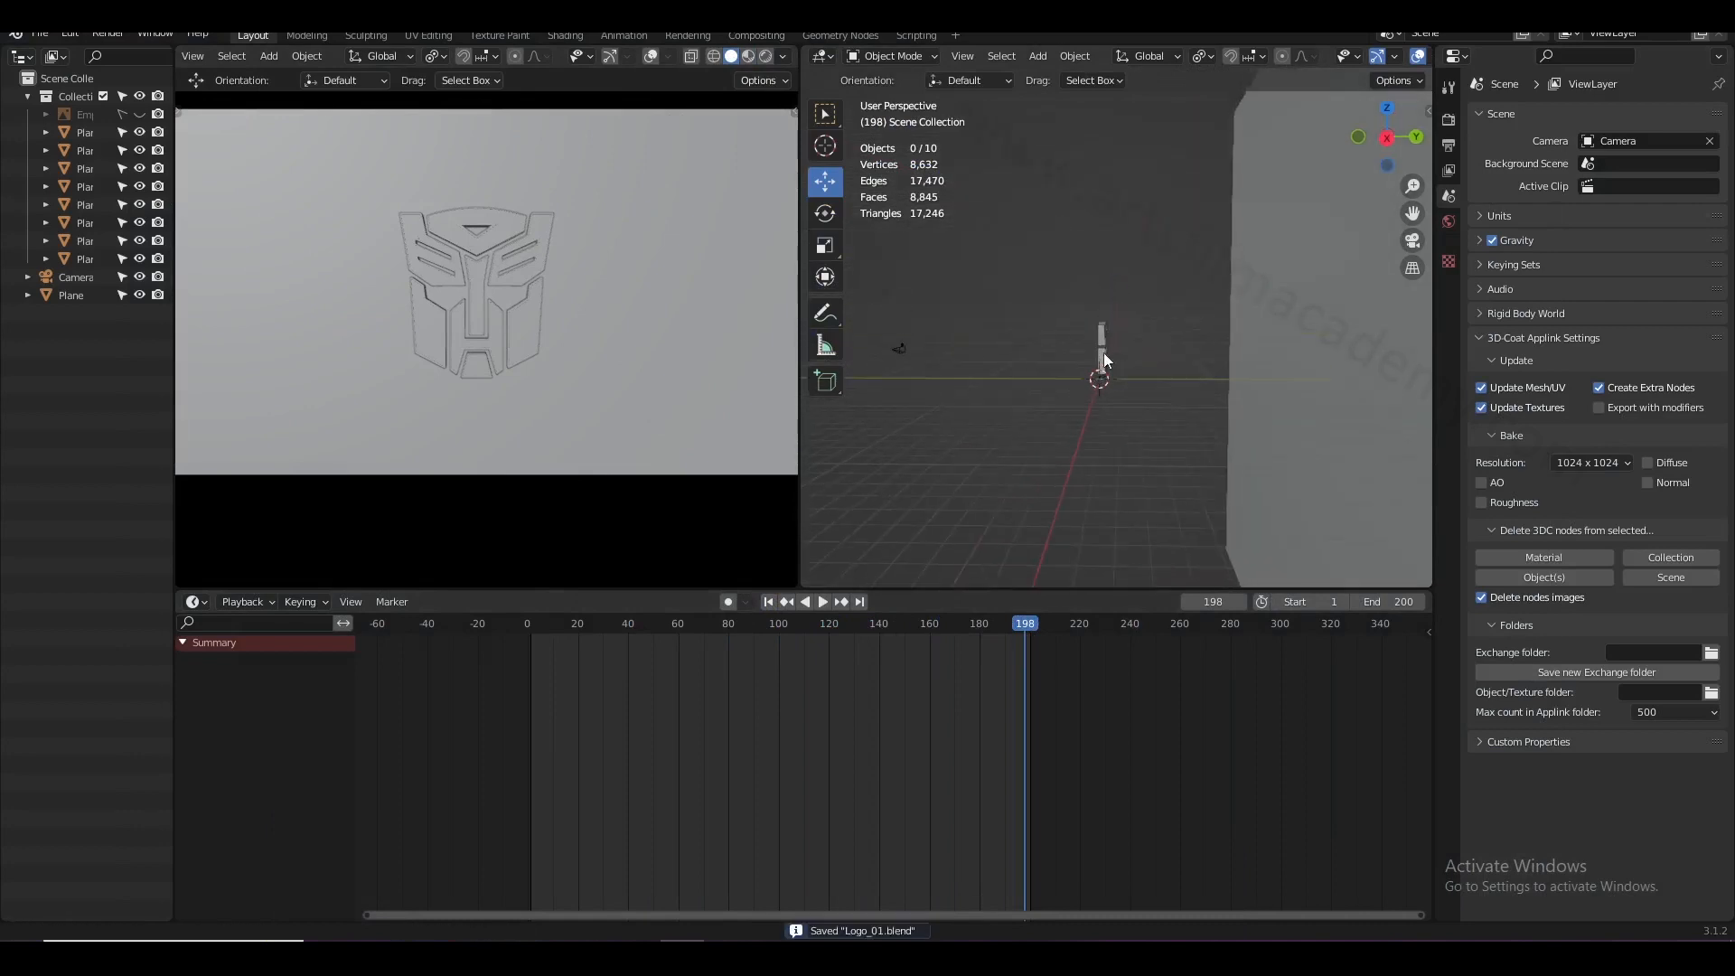
key("shift+a")
mouse_move(1005, 506)
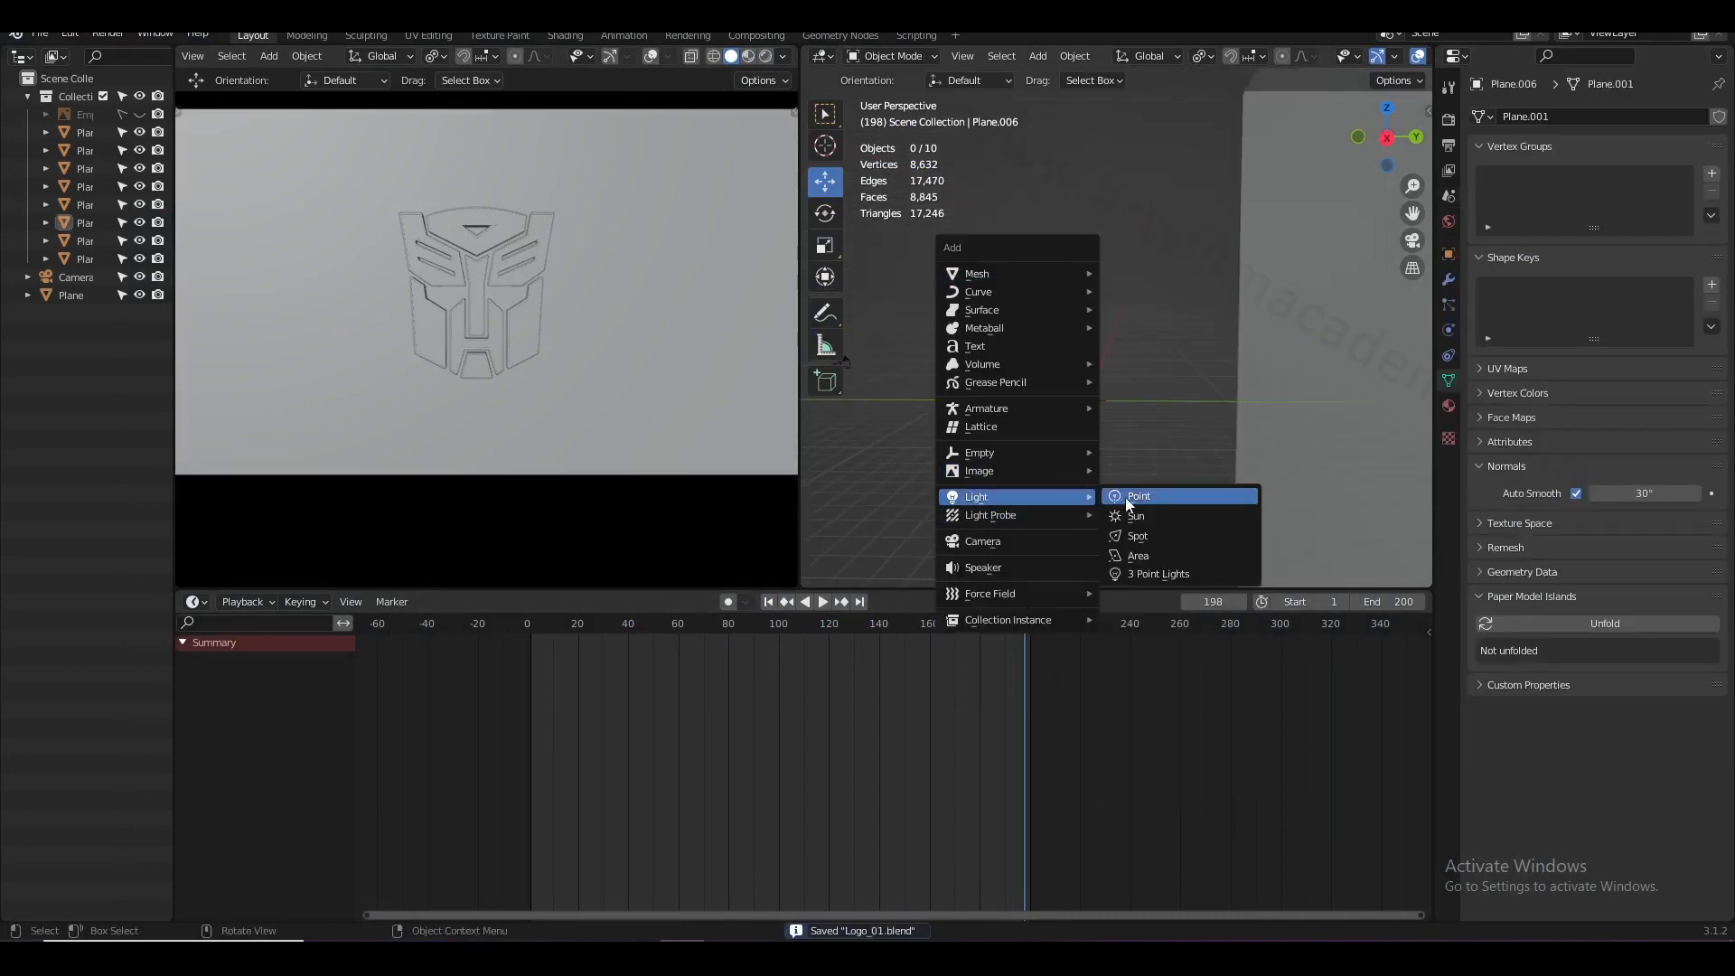
left_click(1140, 535)
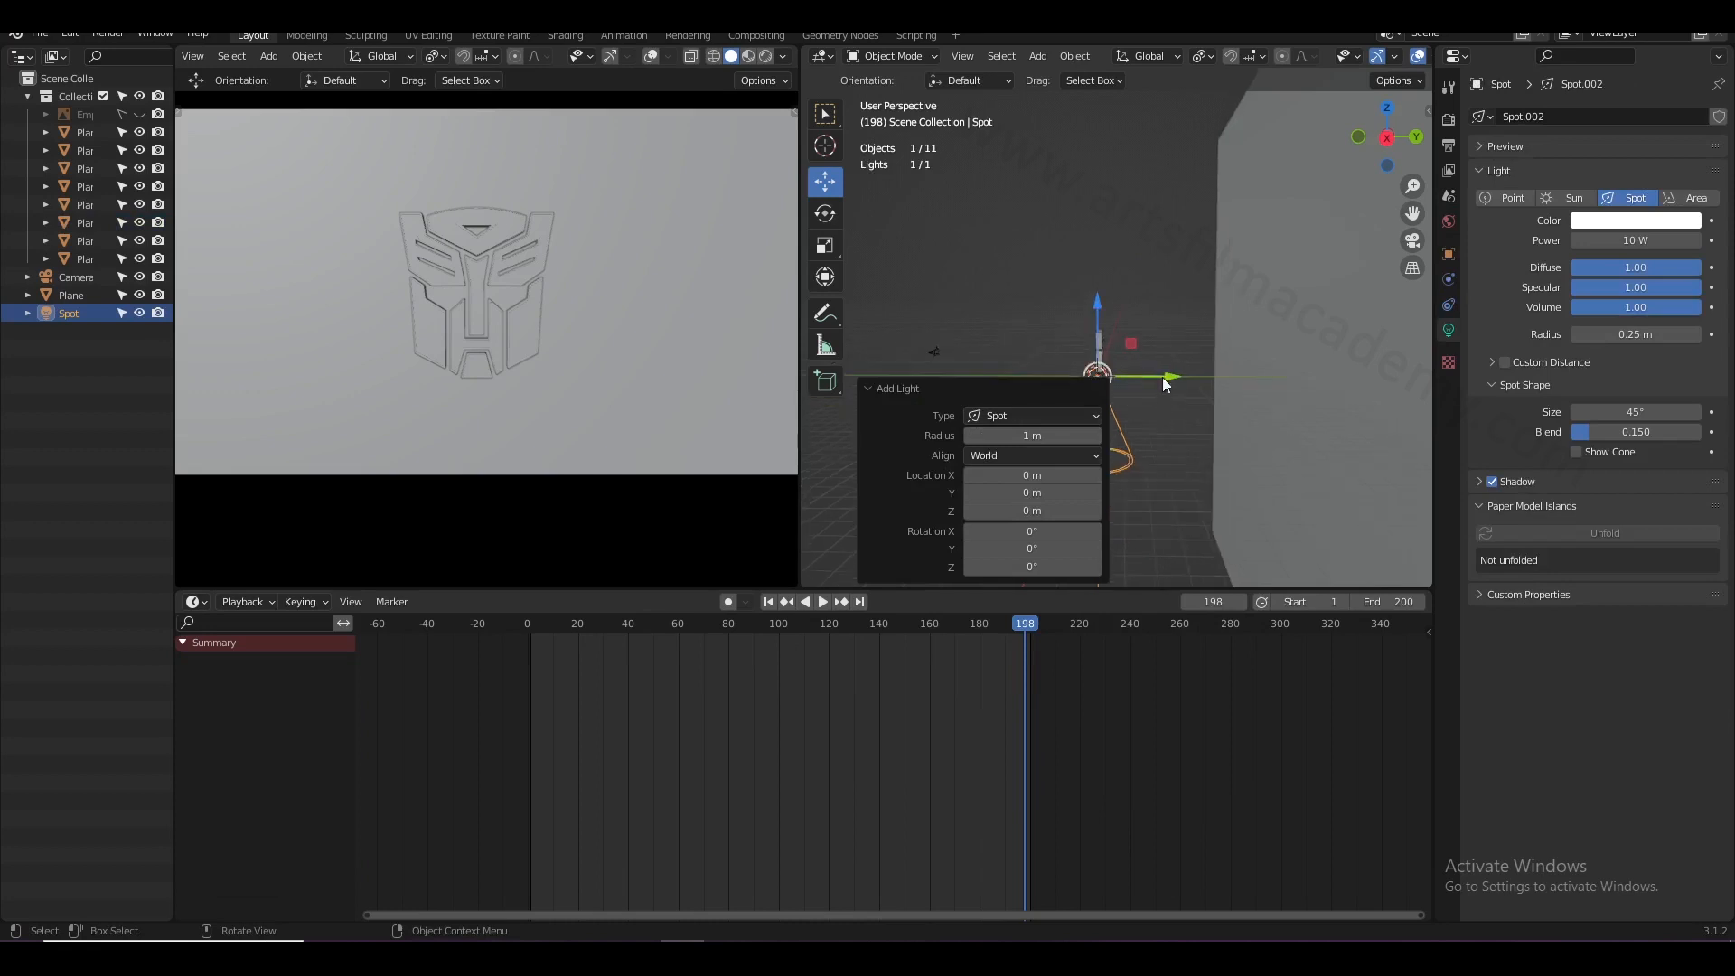
- Rotate the spot light about 91 degrees in the right side view so it points horizontally toward the camera
key("KP_3")
key("g")
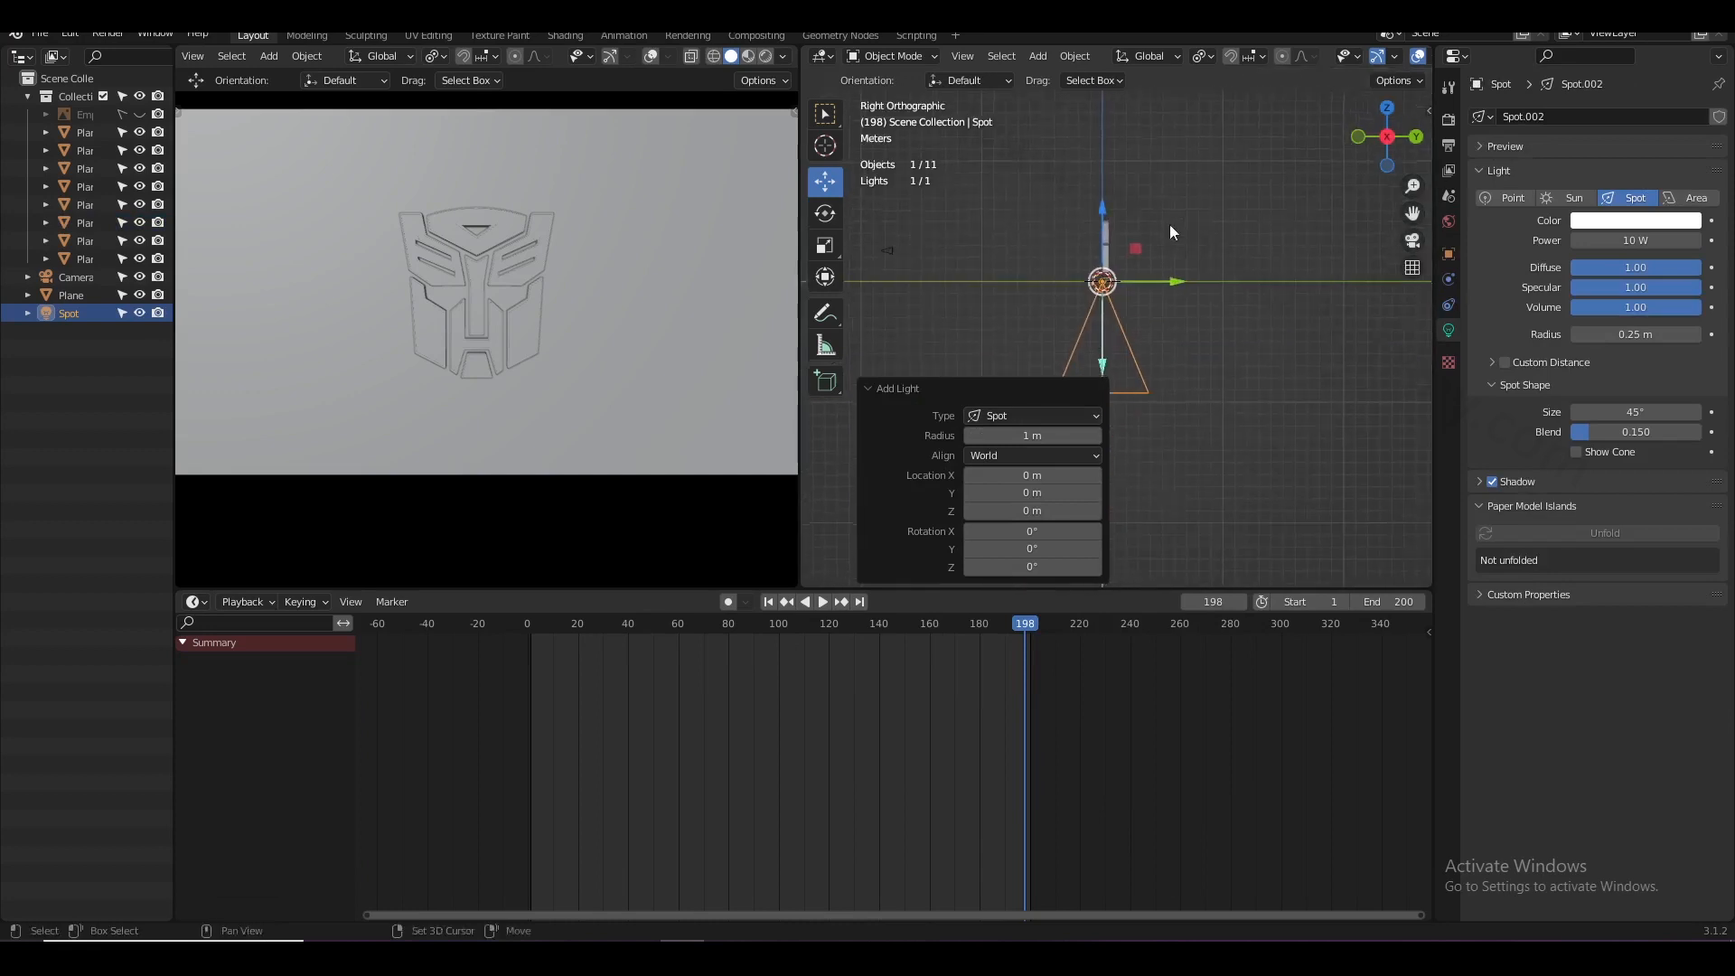
left_click(1169, 224)
key("r")
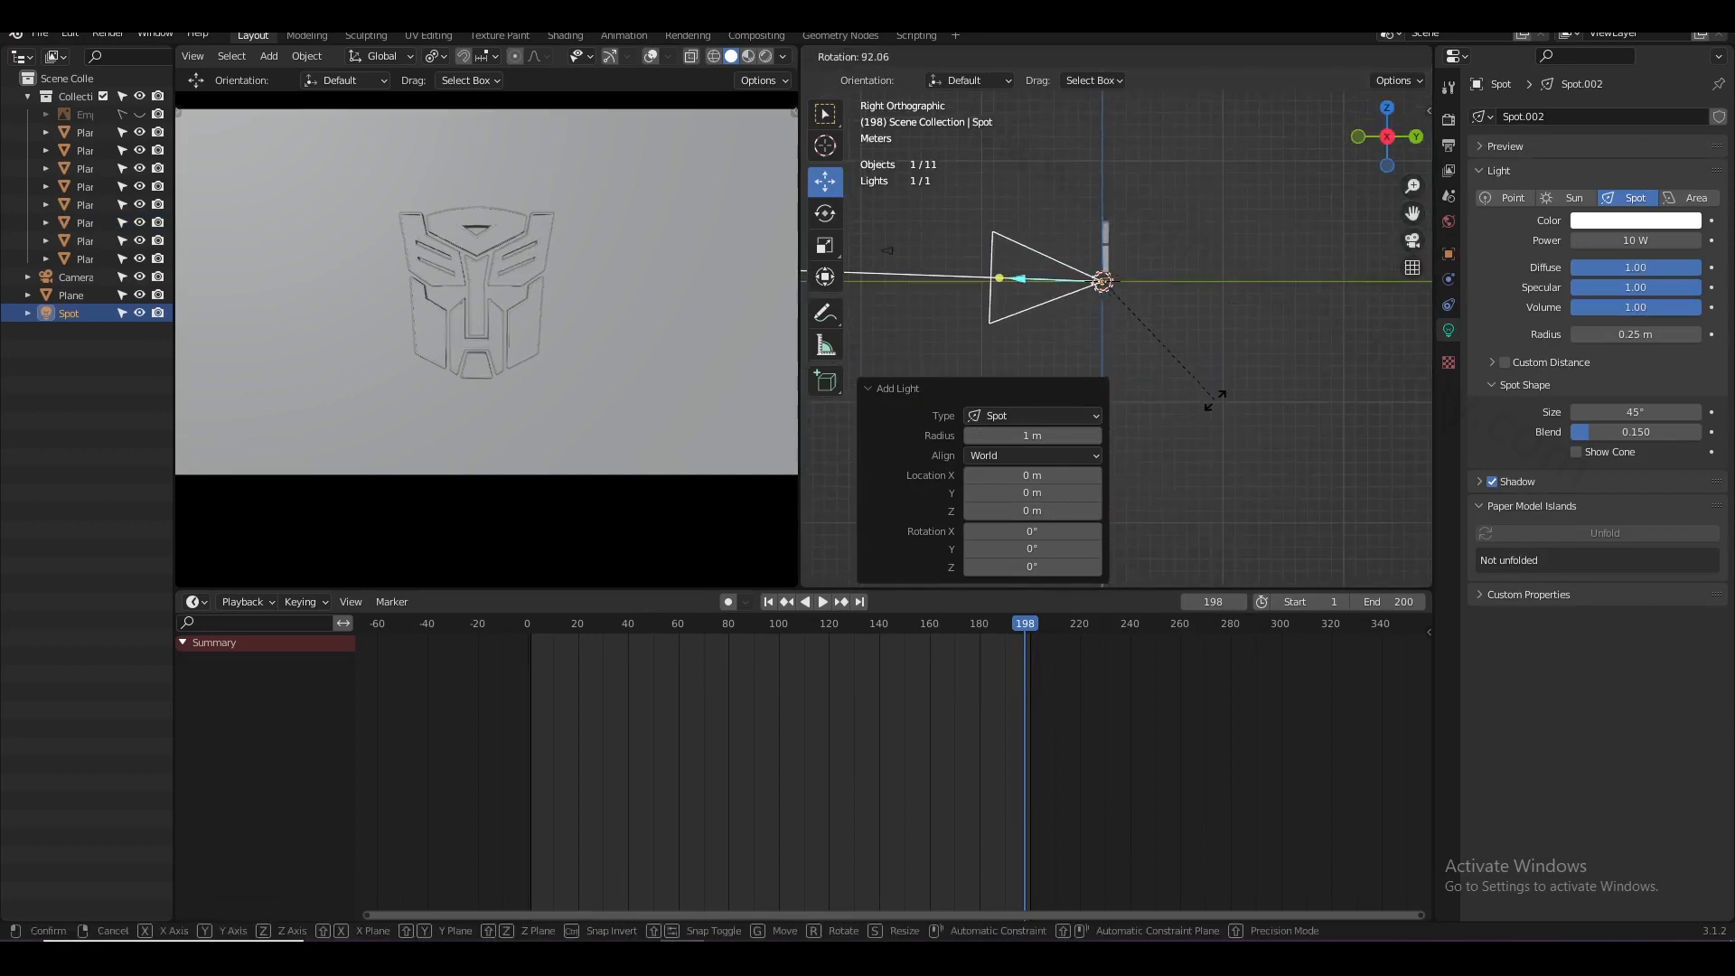
left_click(1214, 395)
- Move the spot light along Y to behind the logo and raise it about 2.47 m along Z
key("g")
key("y")
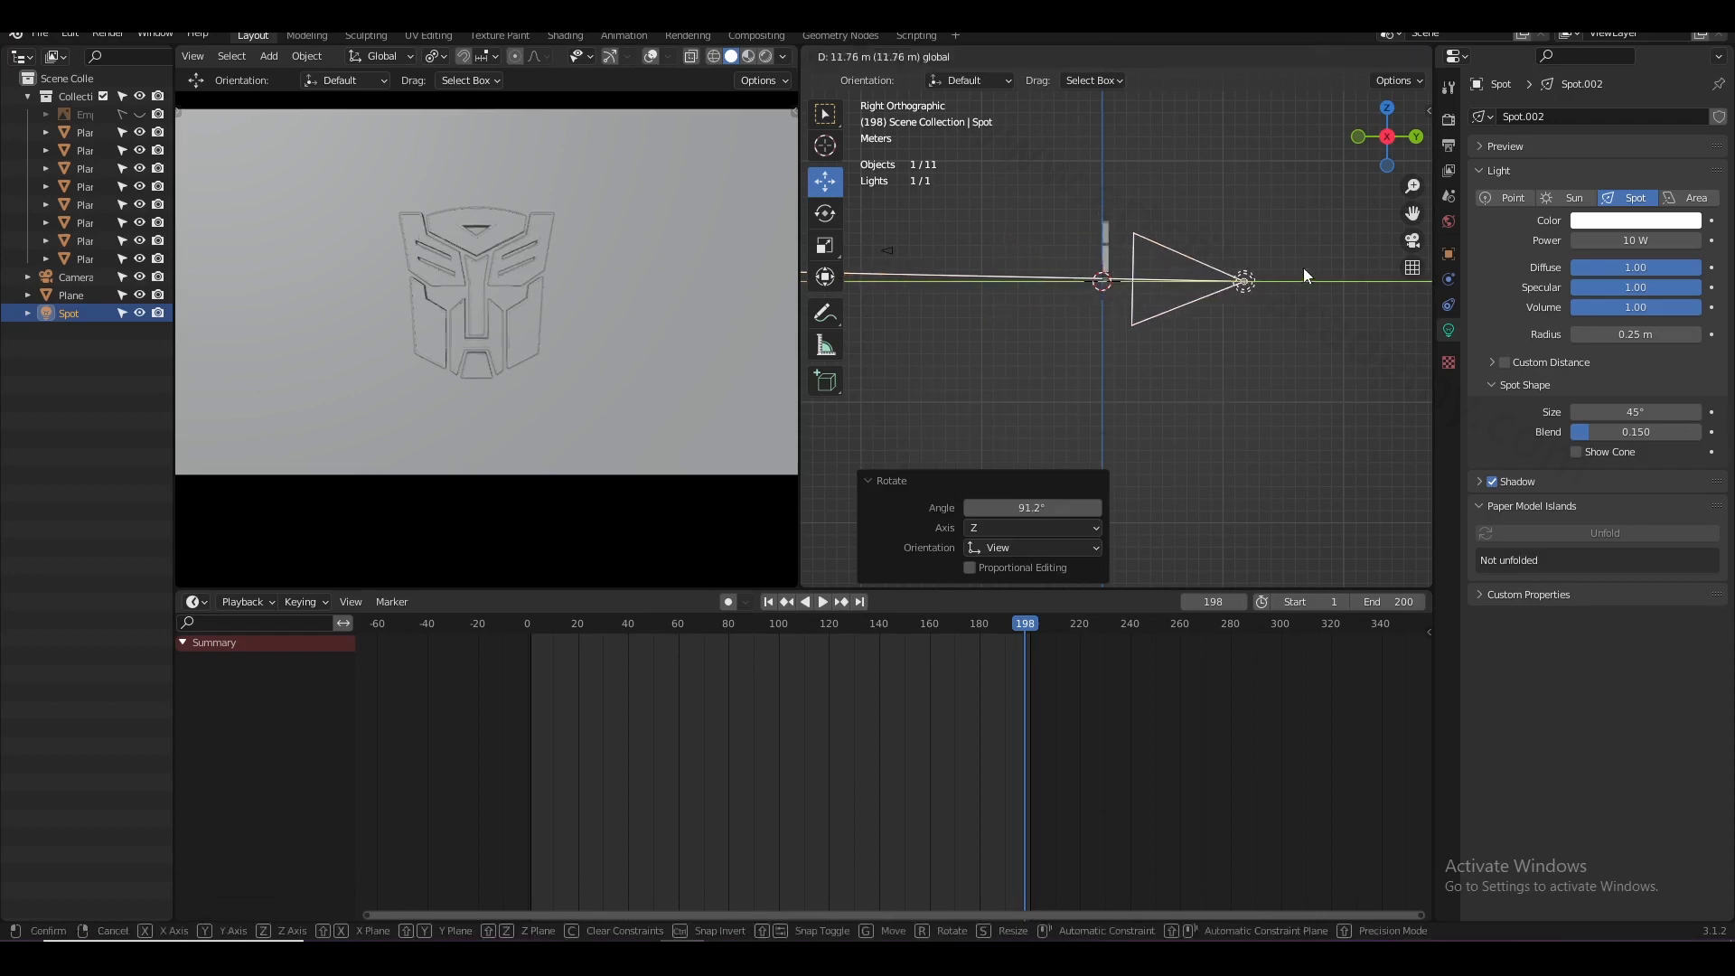
left_click(1252, 229)
key("g")
key("z")
left_click(1240, 199)
middle_click_drag(1125, 259, 1201, 286)
key("KP_3")
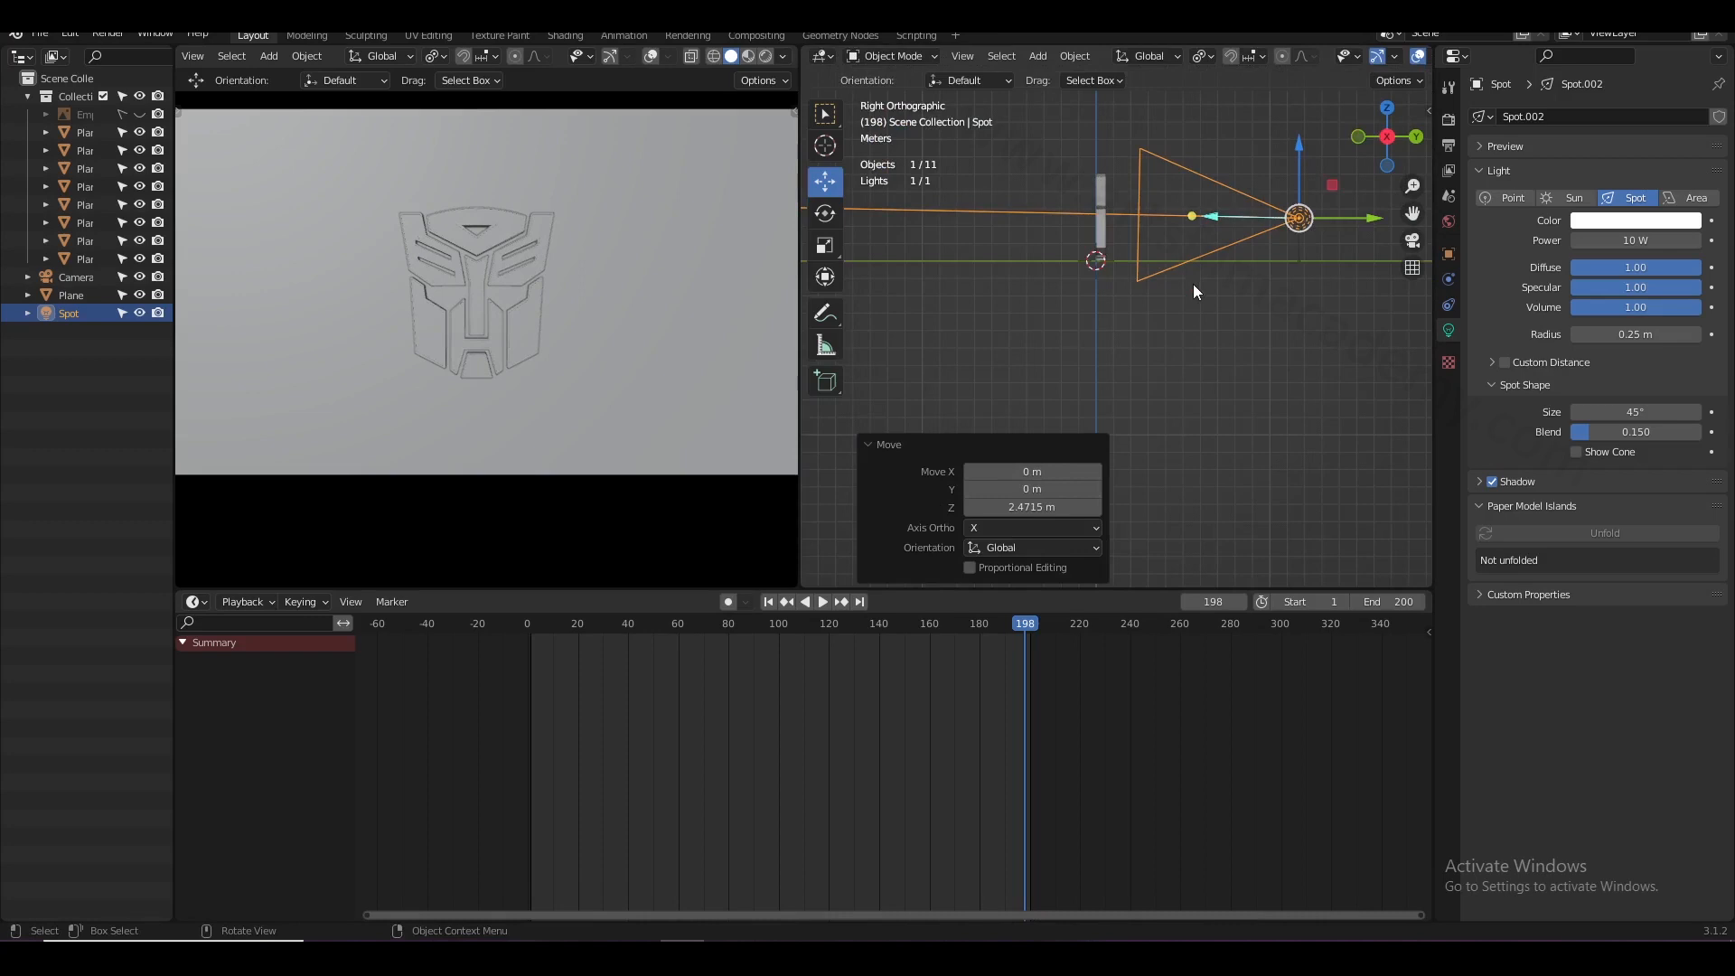
middle_click_drag(1181, 213, 1158, 261, "shift")
- Switch the camera viewport to rendered shading to preview the spot light on the logo
left_click(754, 59)
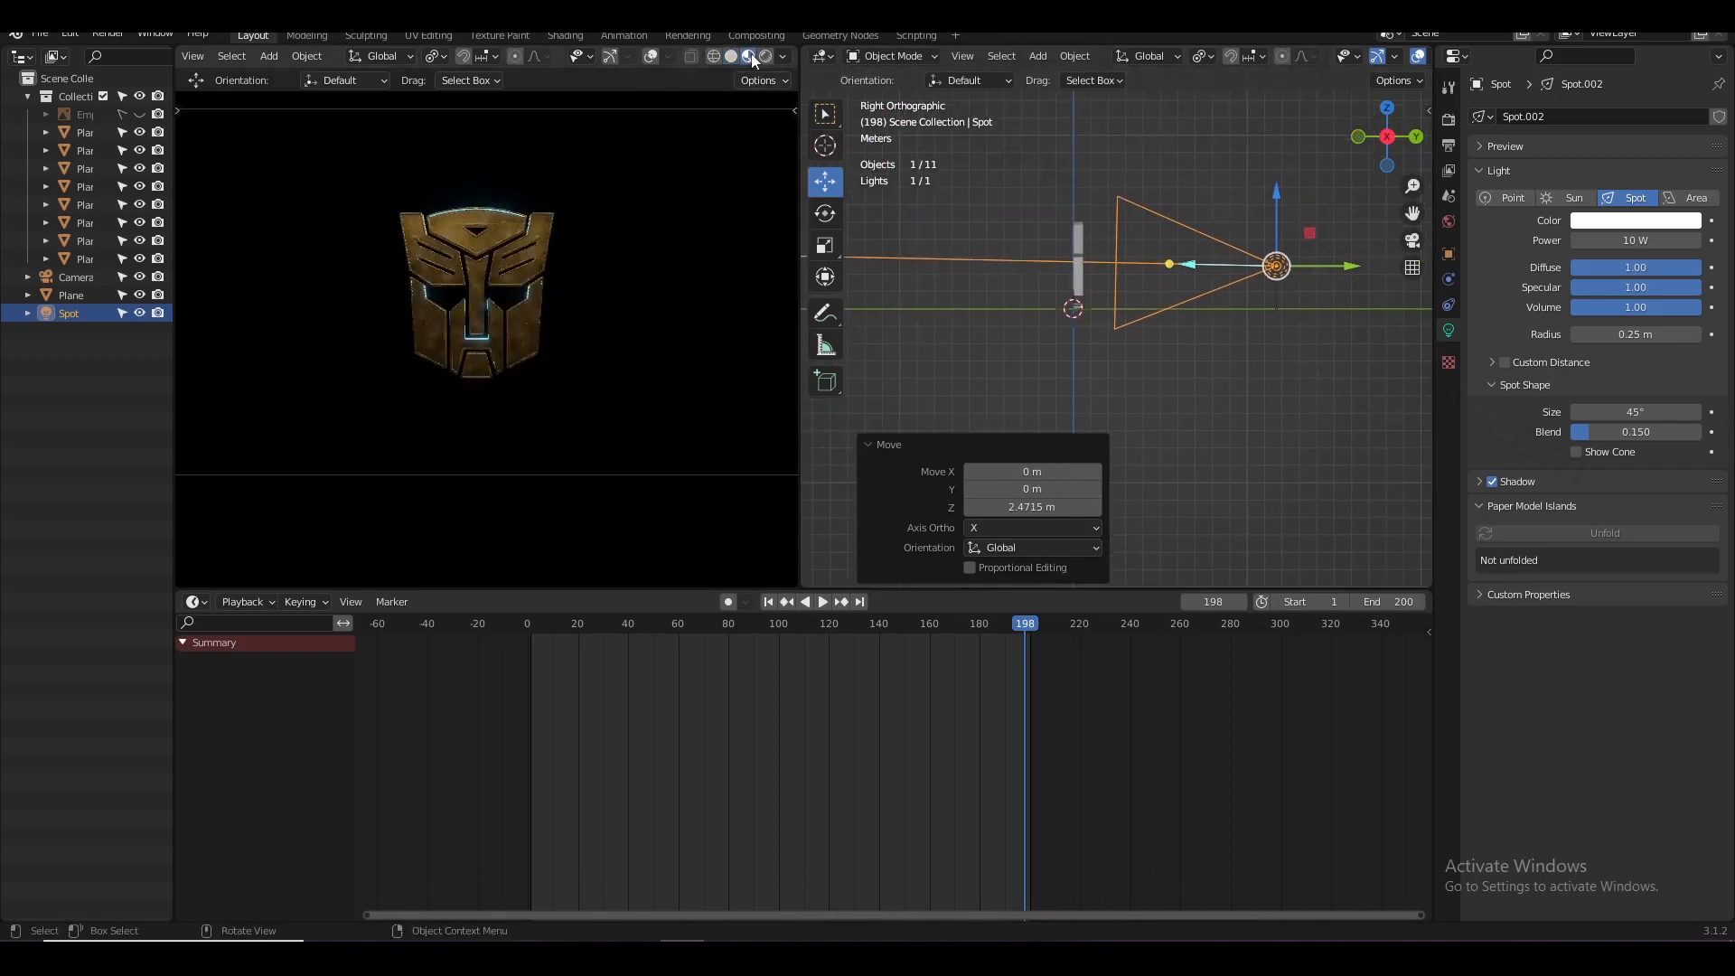
left_click(764, 60)
key("KP_0")
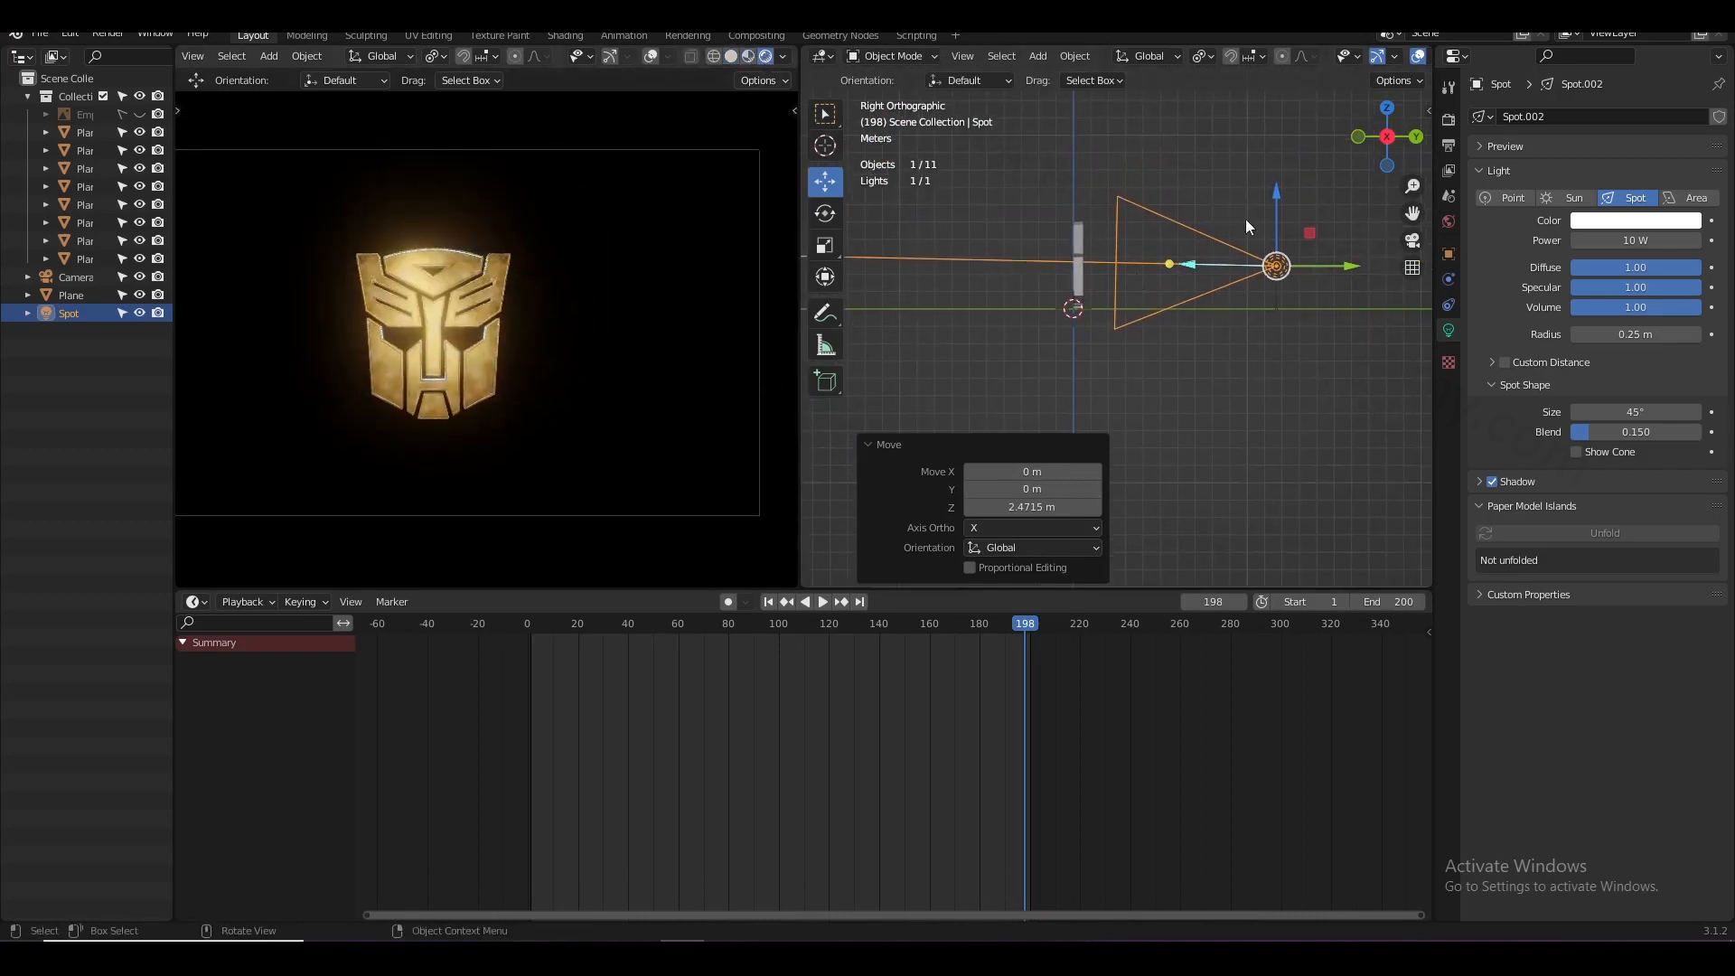
key("g")
key("Escape")
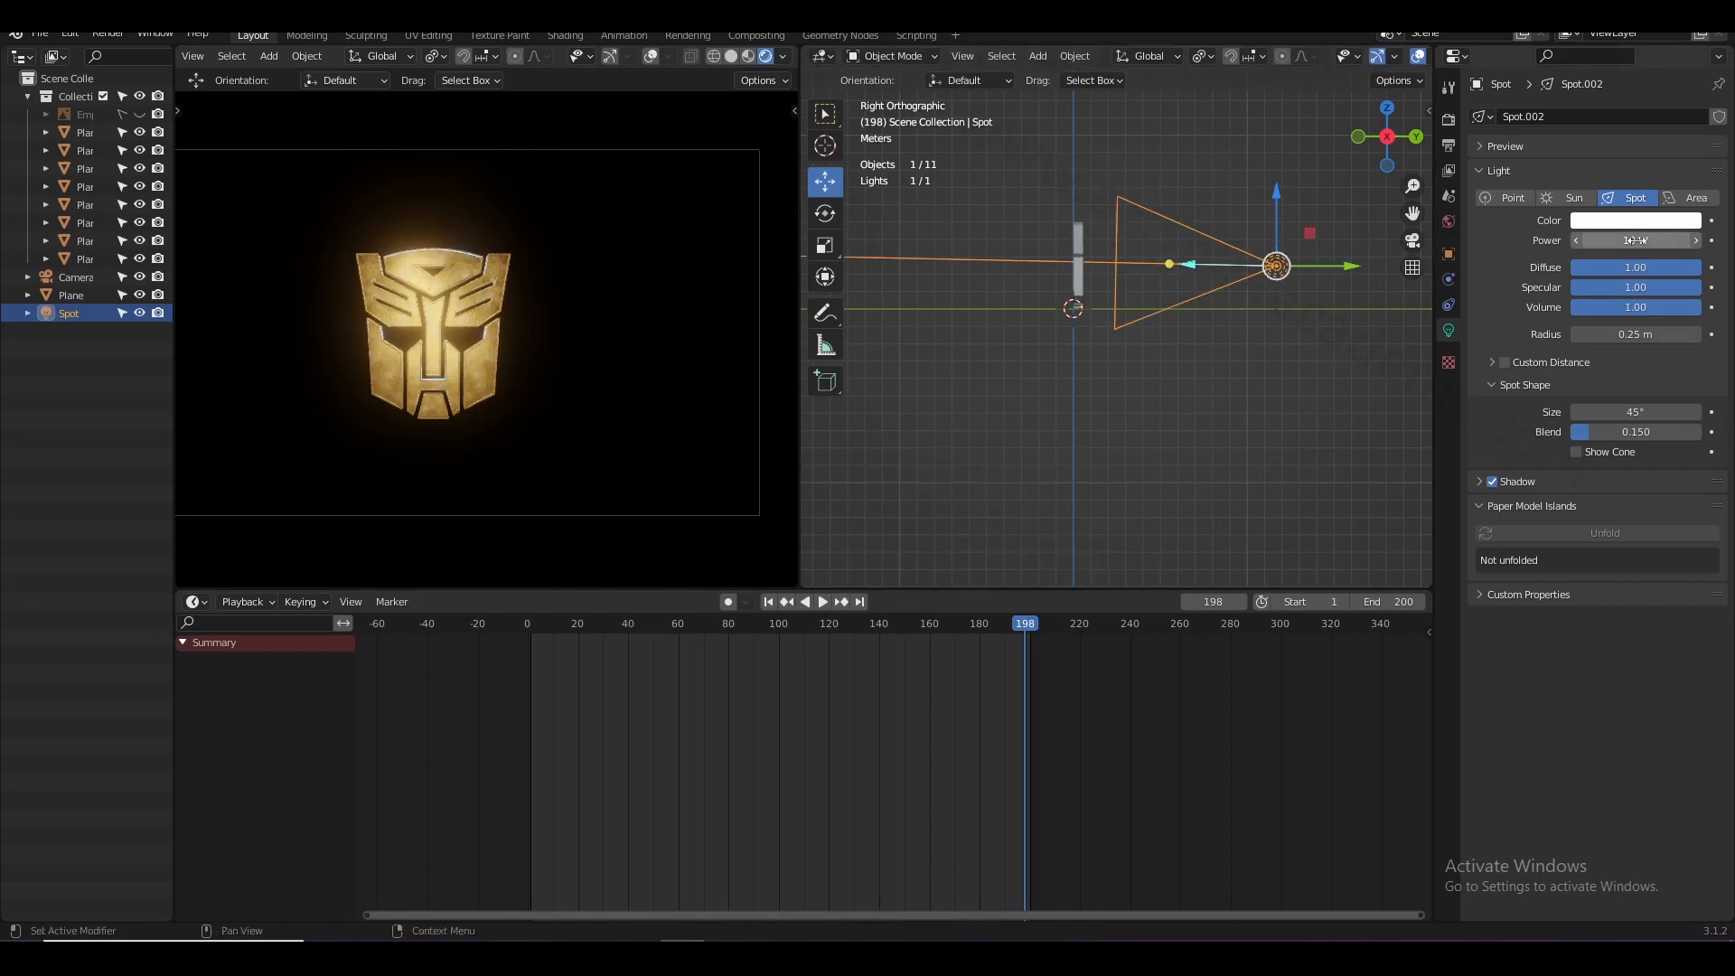
- Set the spot light's cone size to about 55.3° and its blend to about 0.681
middle_click_drag(1134, 280, 1213, 344)
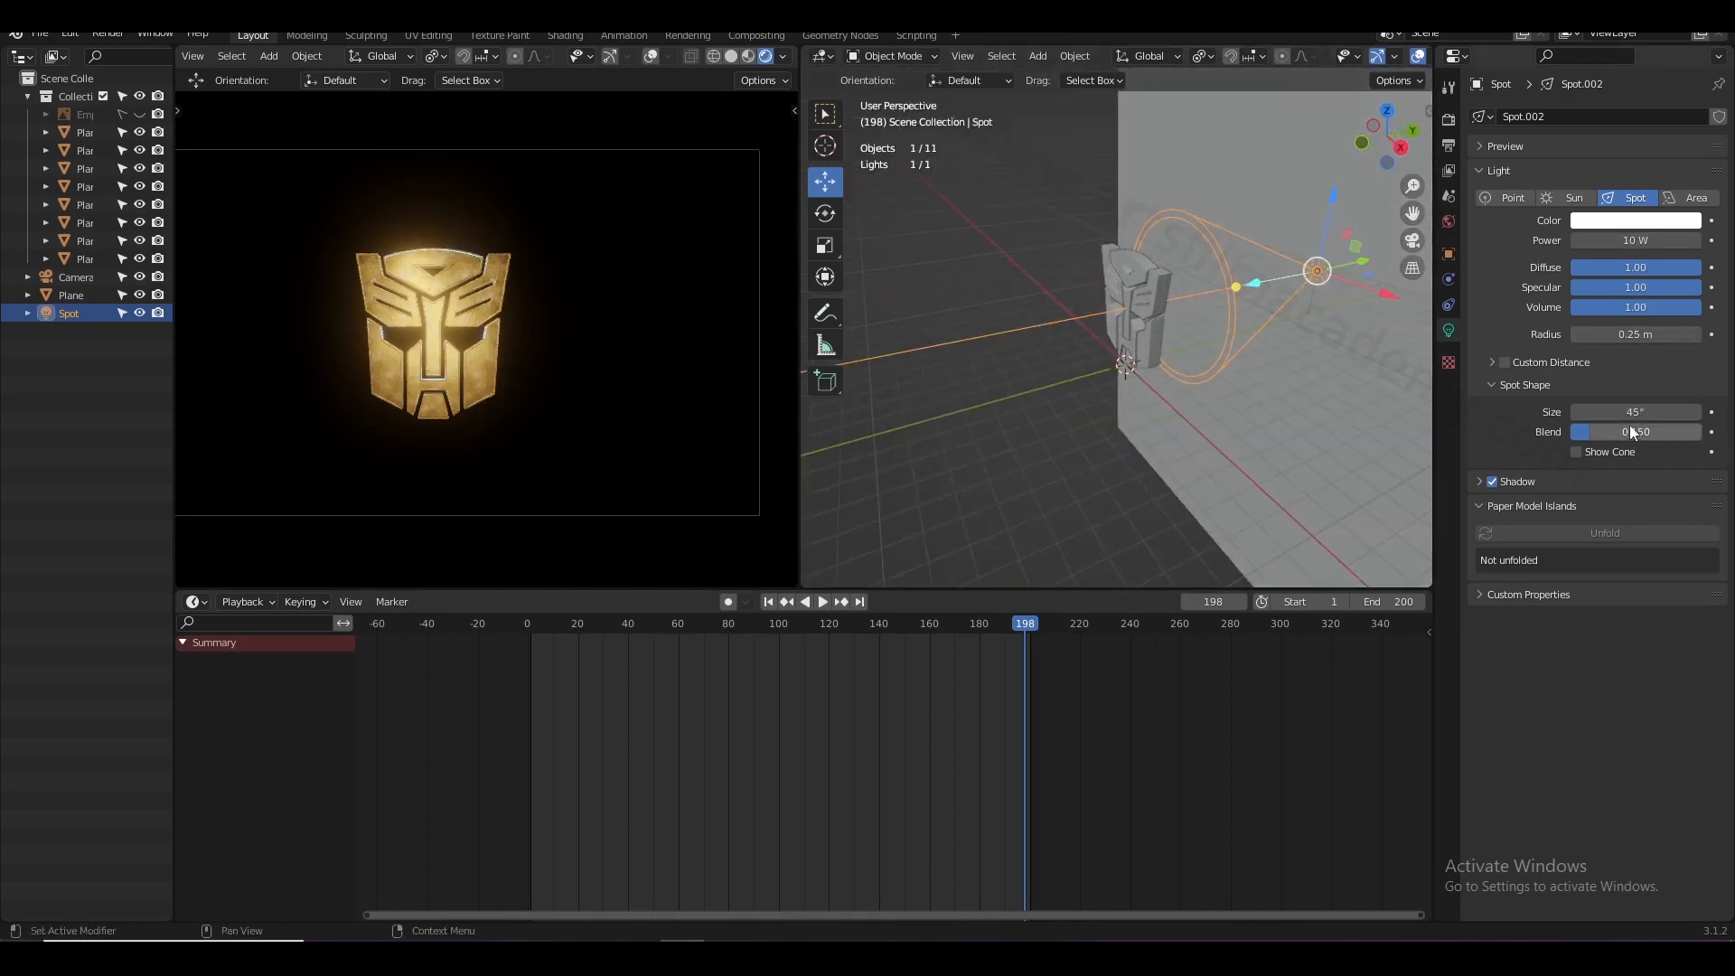
left_click_drag(1653, 412, 1671, 412)
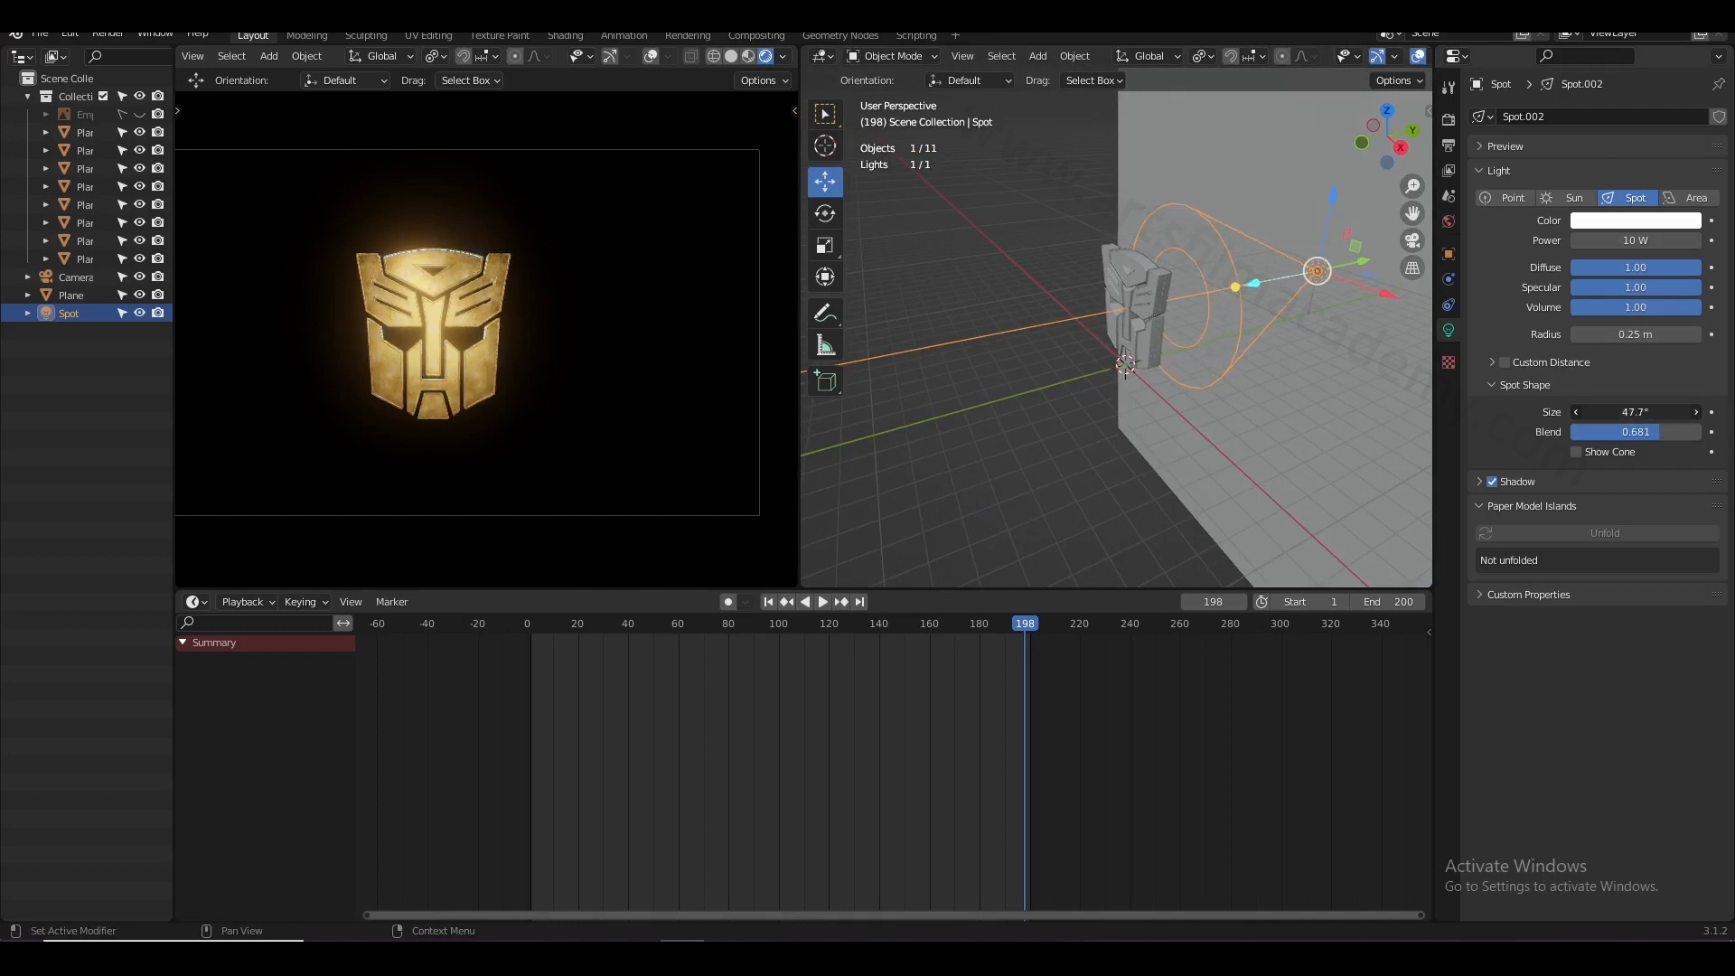
middle_click_drag(1247, 325, 1409, 289)
- Give the spot light a violet colour and set its power to 20000 W
left_click(1628, 221)
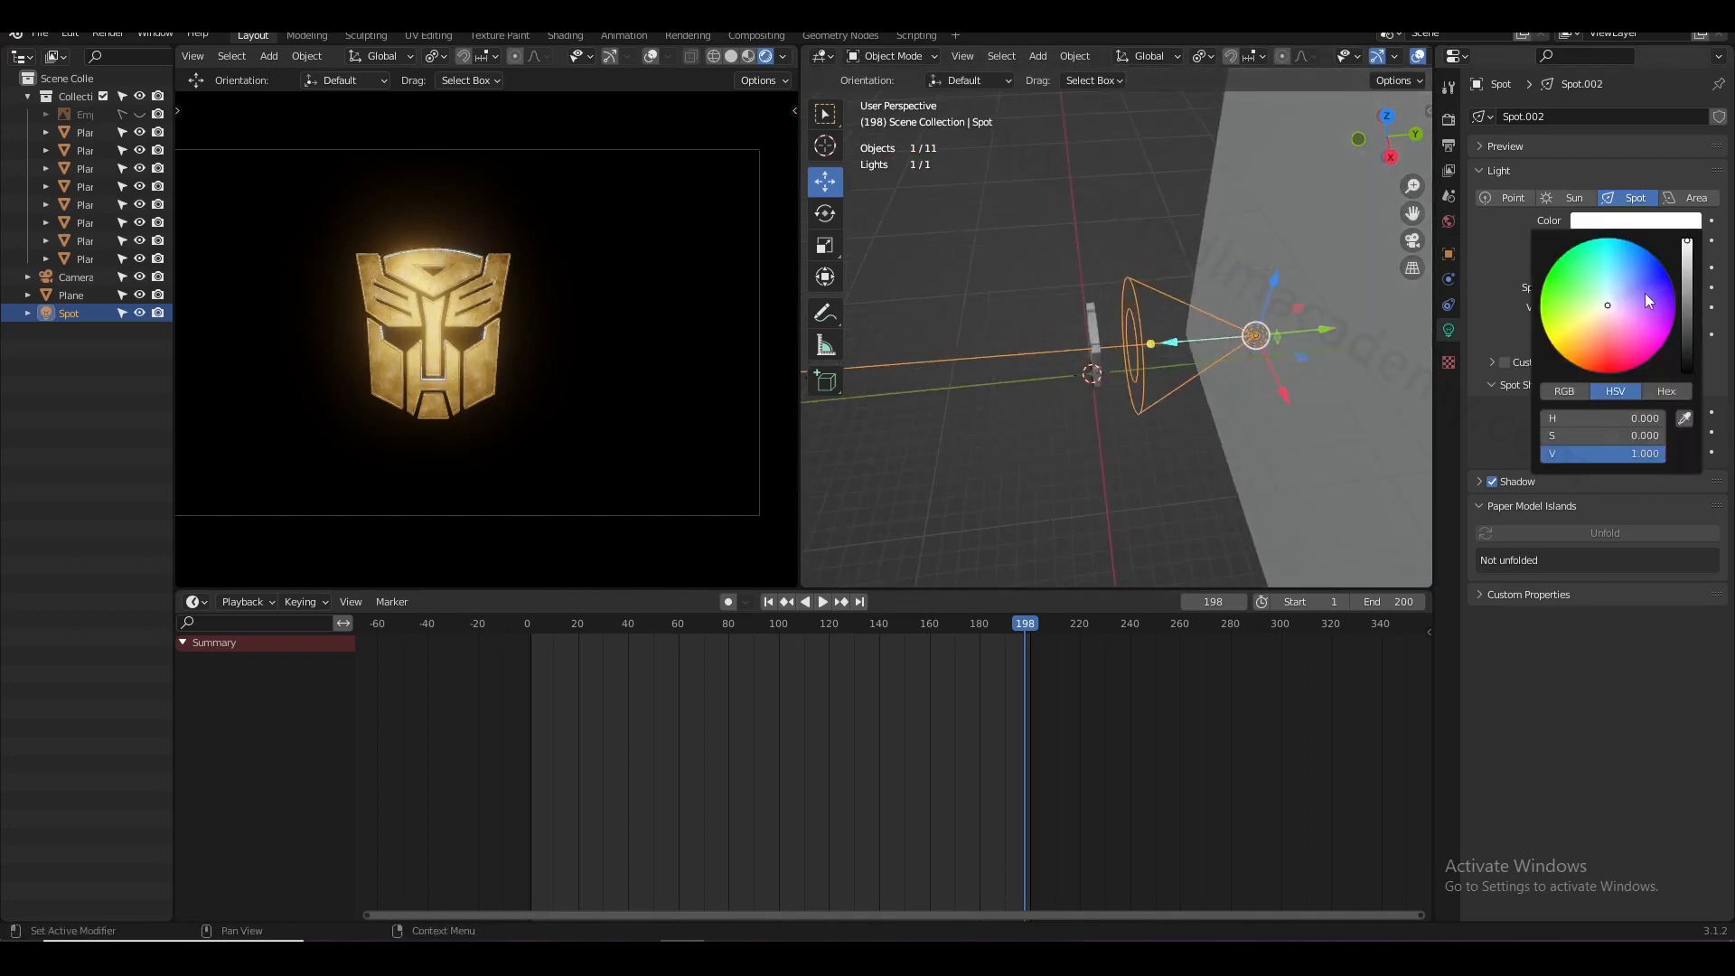
left_click_drag(1646, 298, 1635, 290)
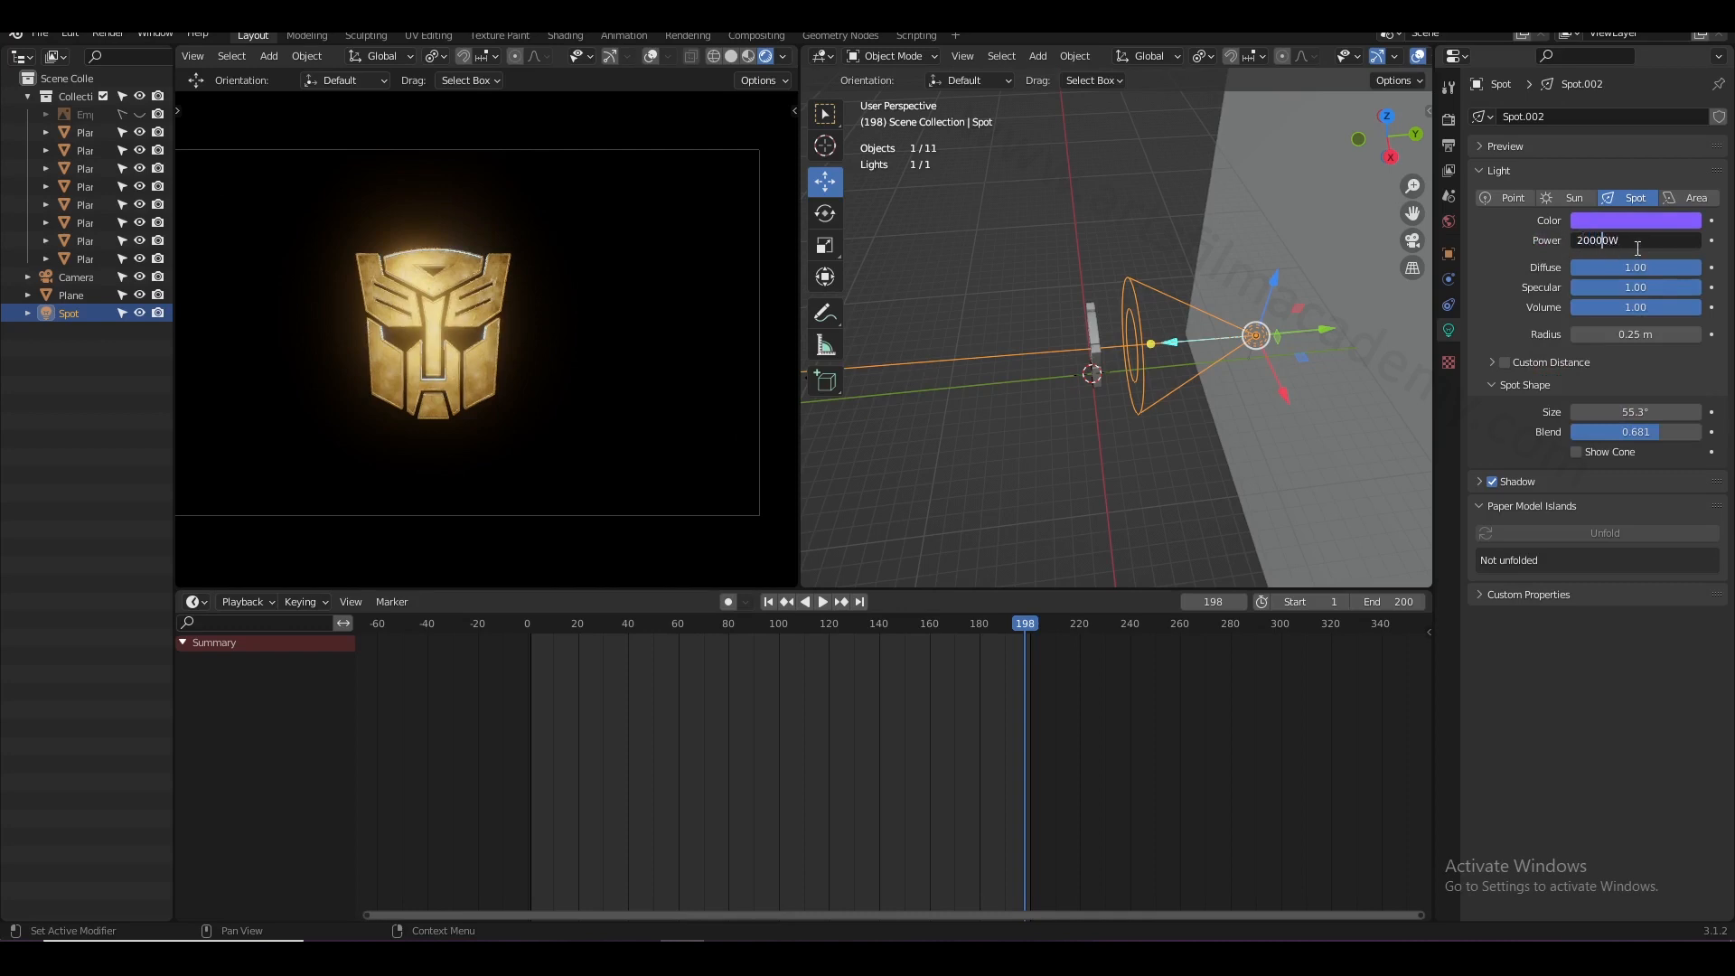
key("Return")
left_click(1171, 374)
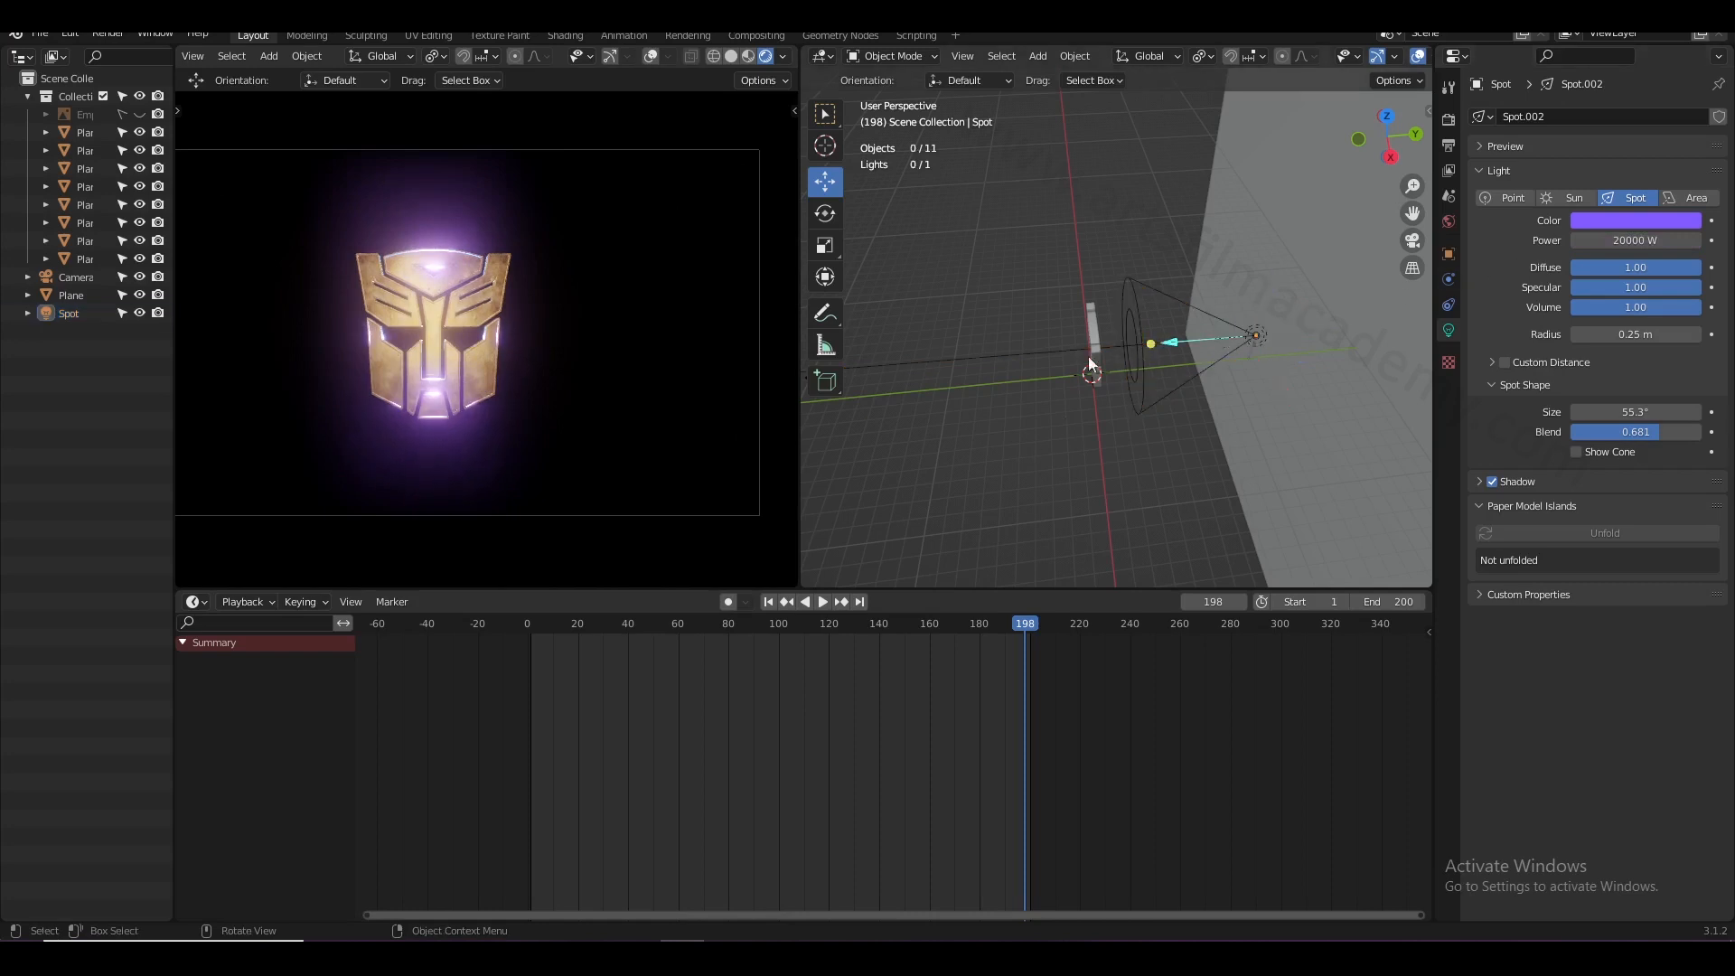
- Save the file and add a cube mesh at the scene origin
scroll(453, 334, "up", 2)
key("ctrl+s")
scroll(978, 345, "down", 1)
mouse_move(1243, 315)
middle_mouse_down()
mouse_move(1161, 319)
mouse_move(1207, 312)
middle_mouse_up()
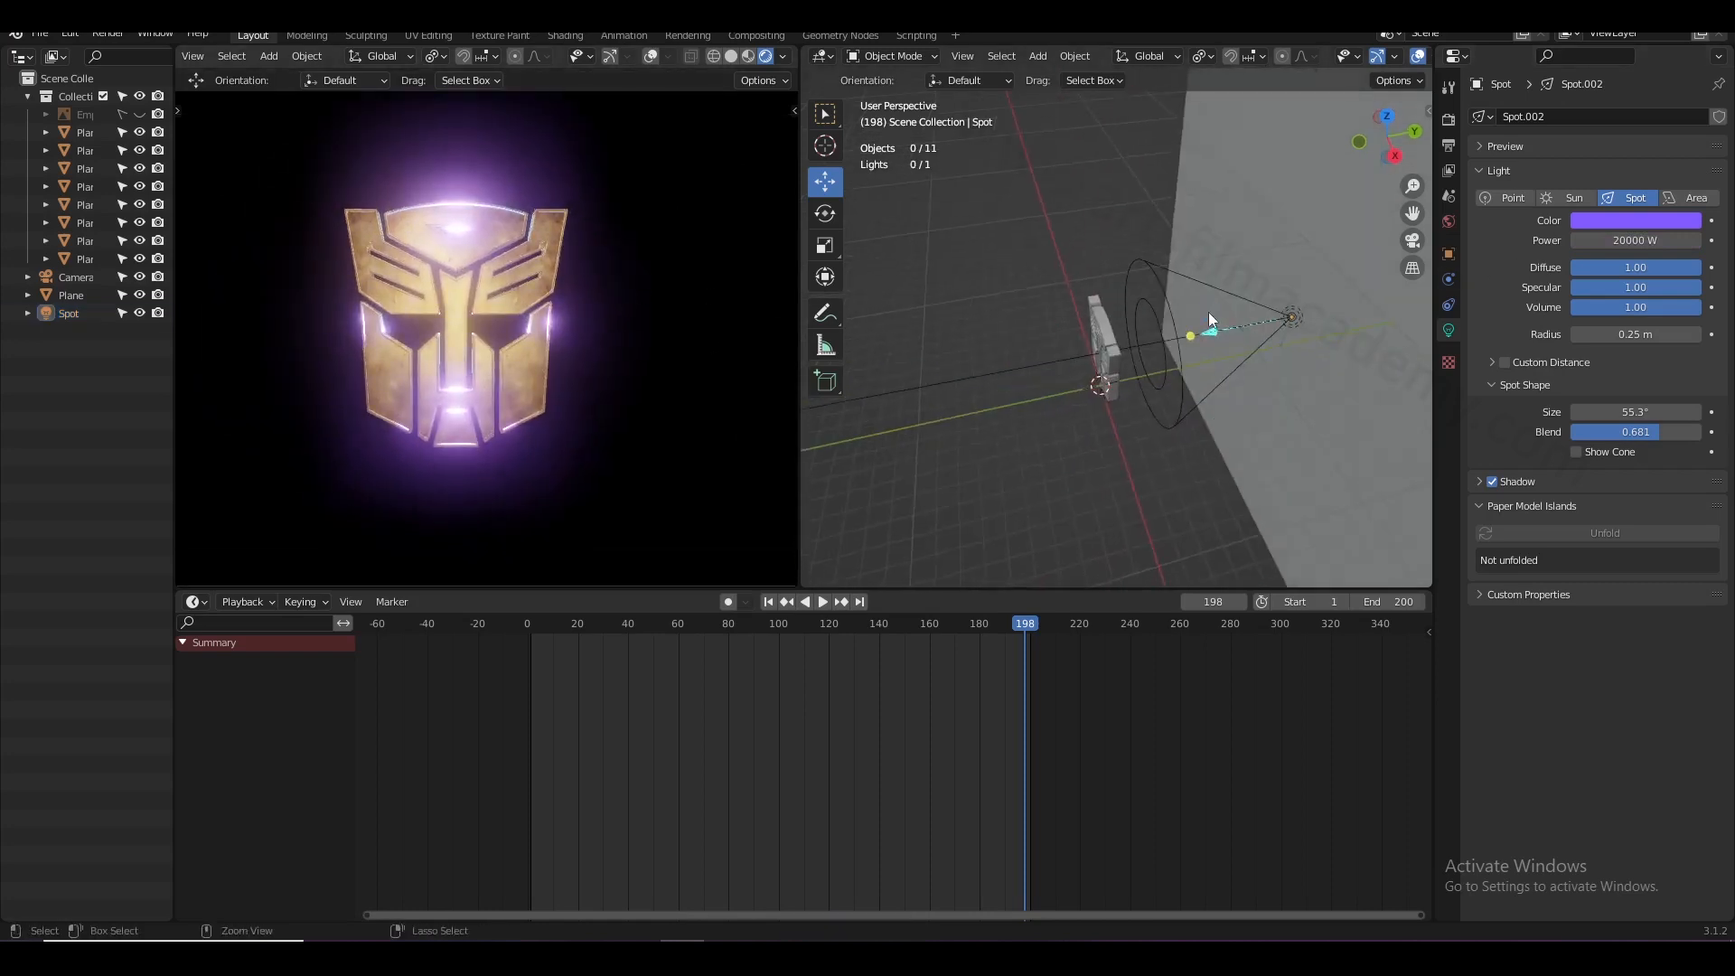
key("shift+a")
mouse_move(1078, 289)
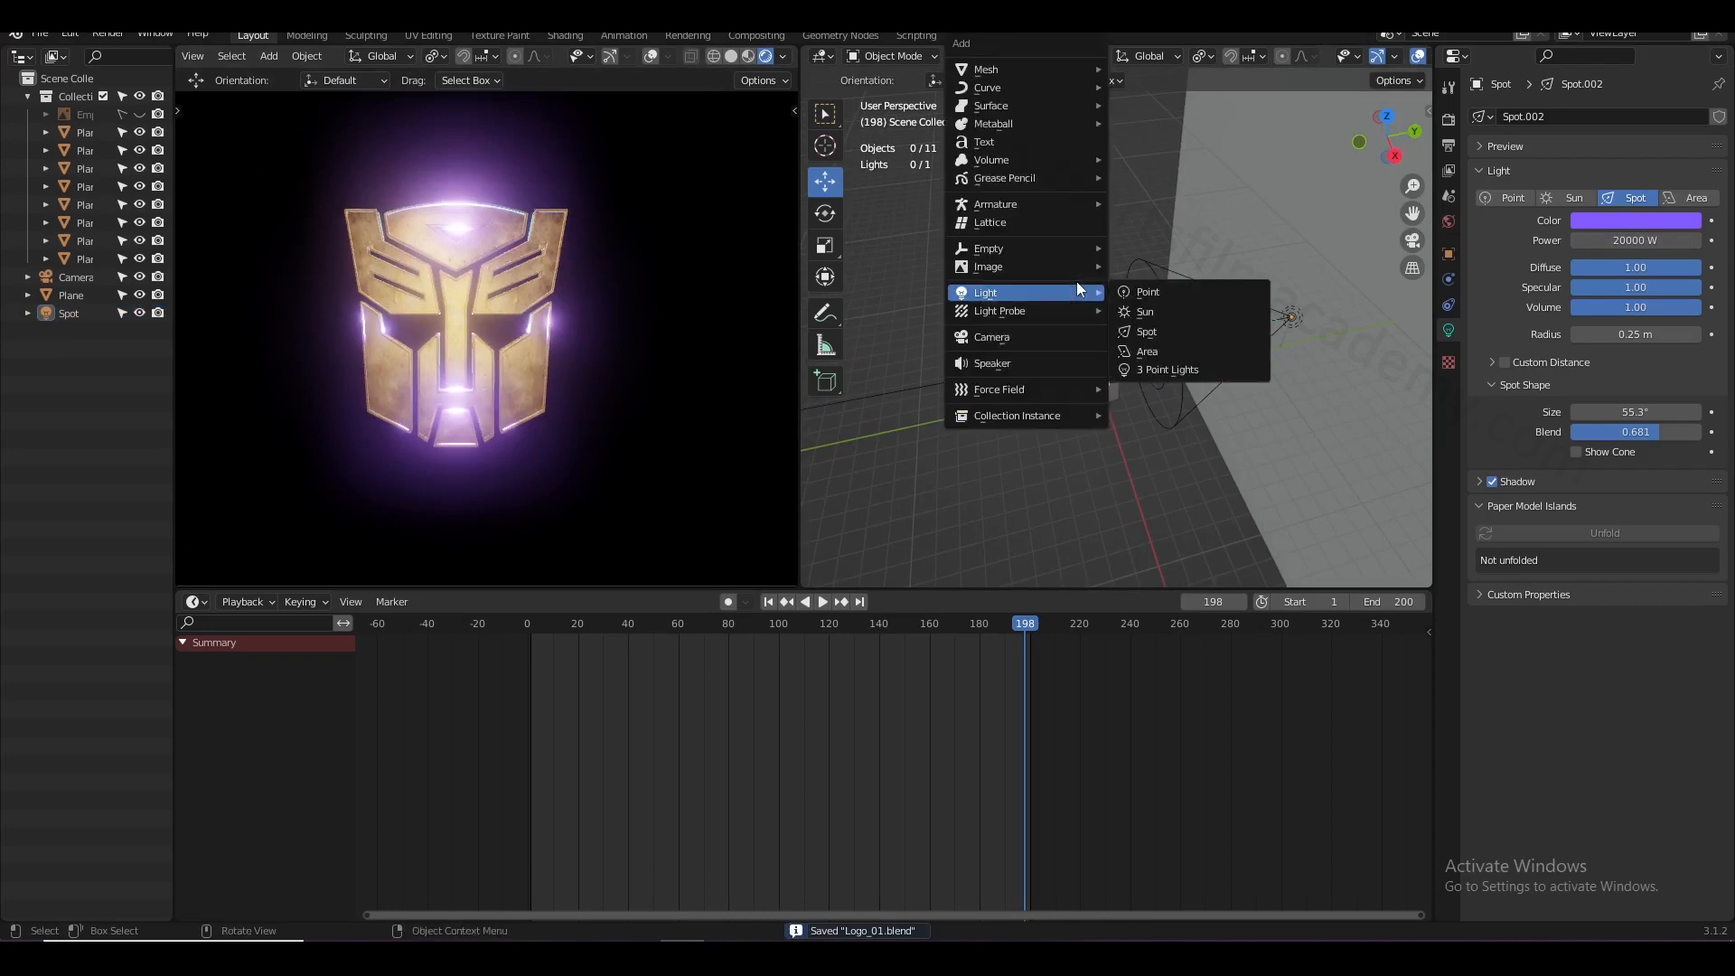
mouse_move(1001, 68)
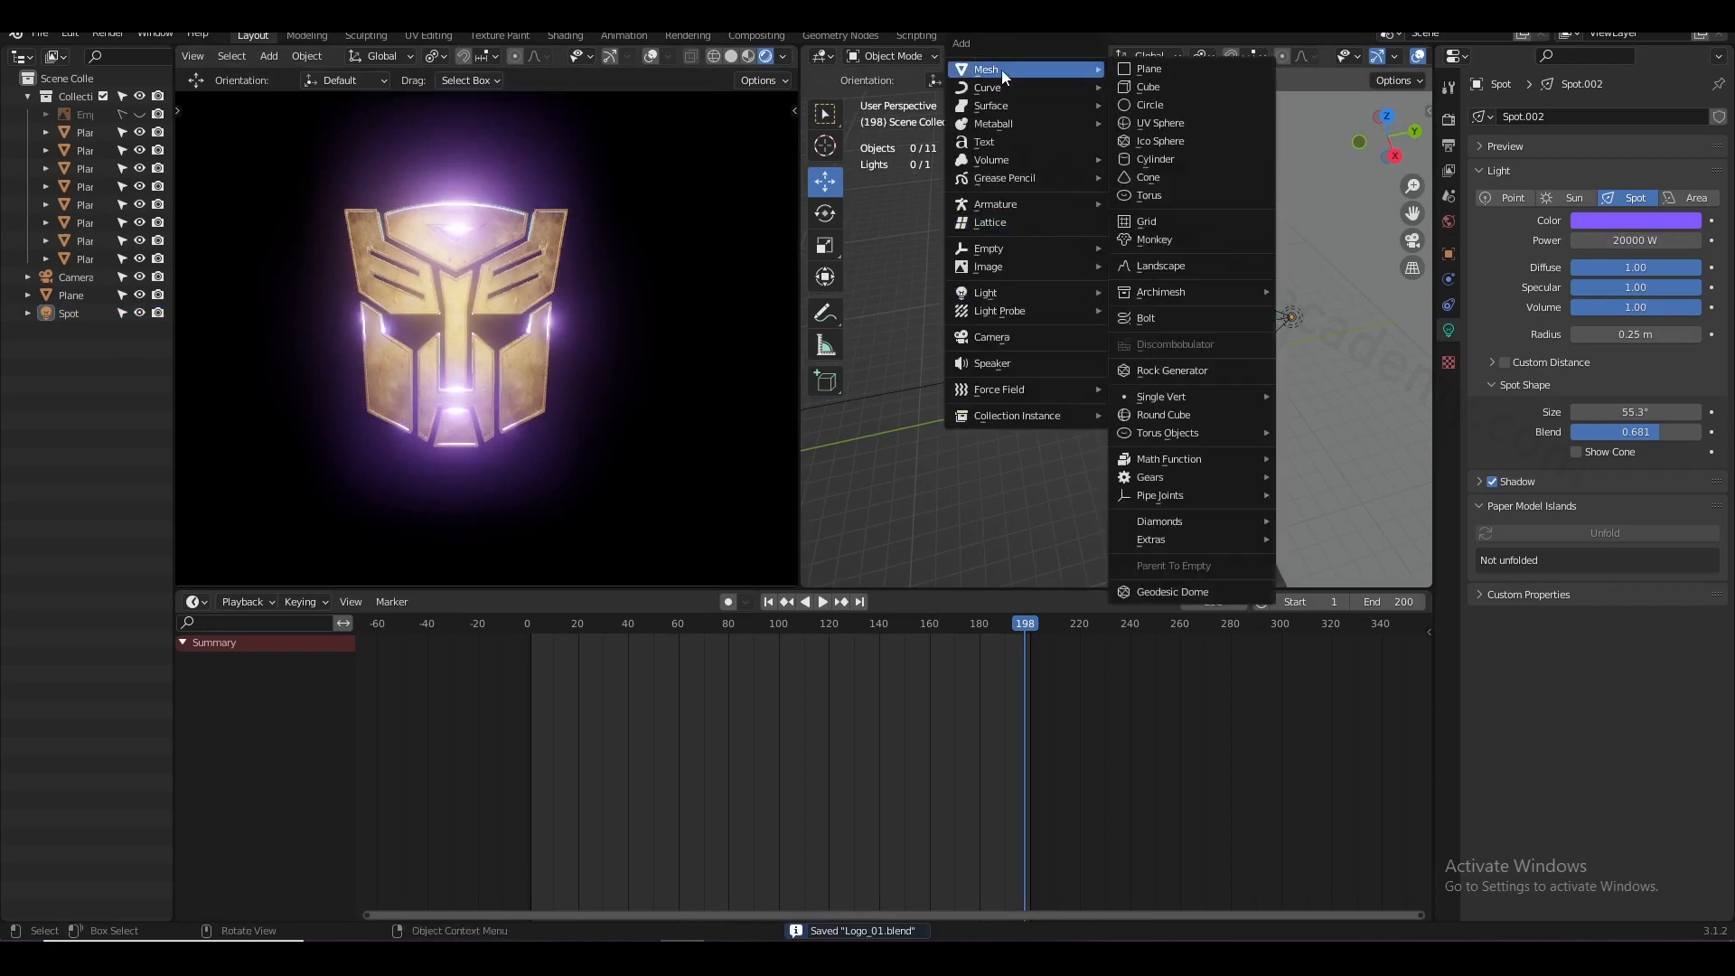
left_click(1166, 86)
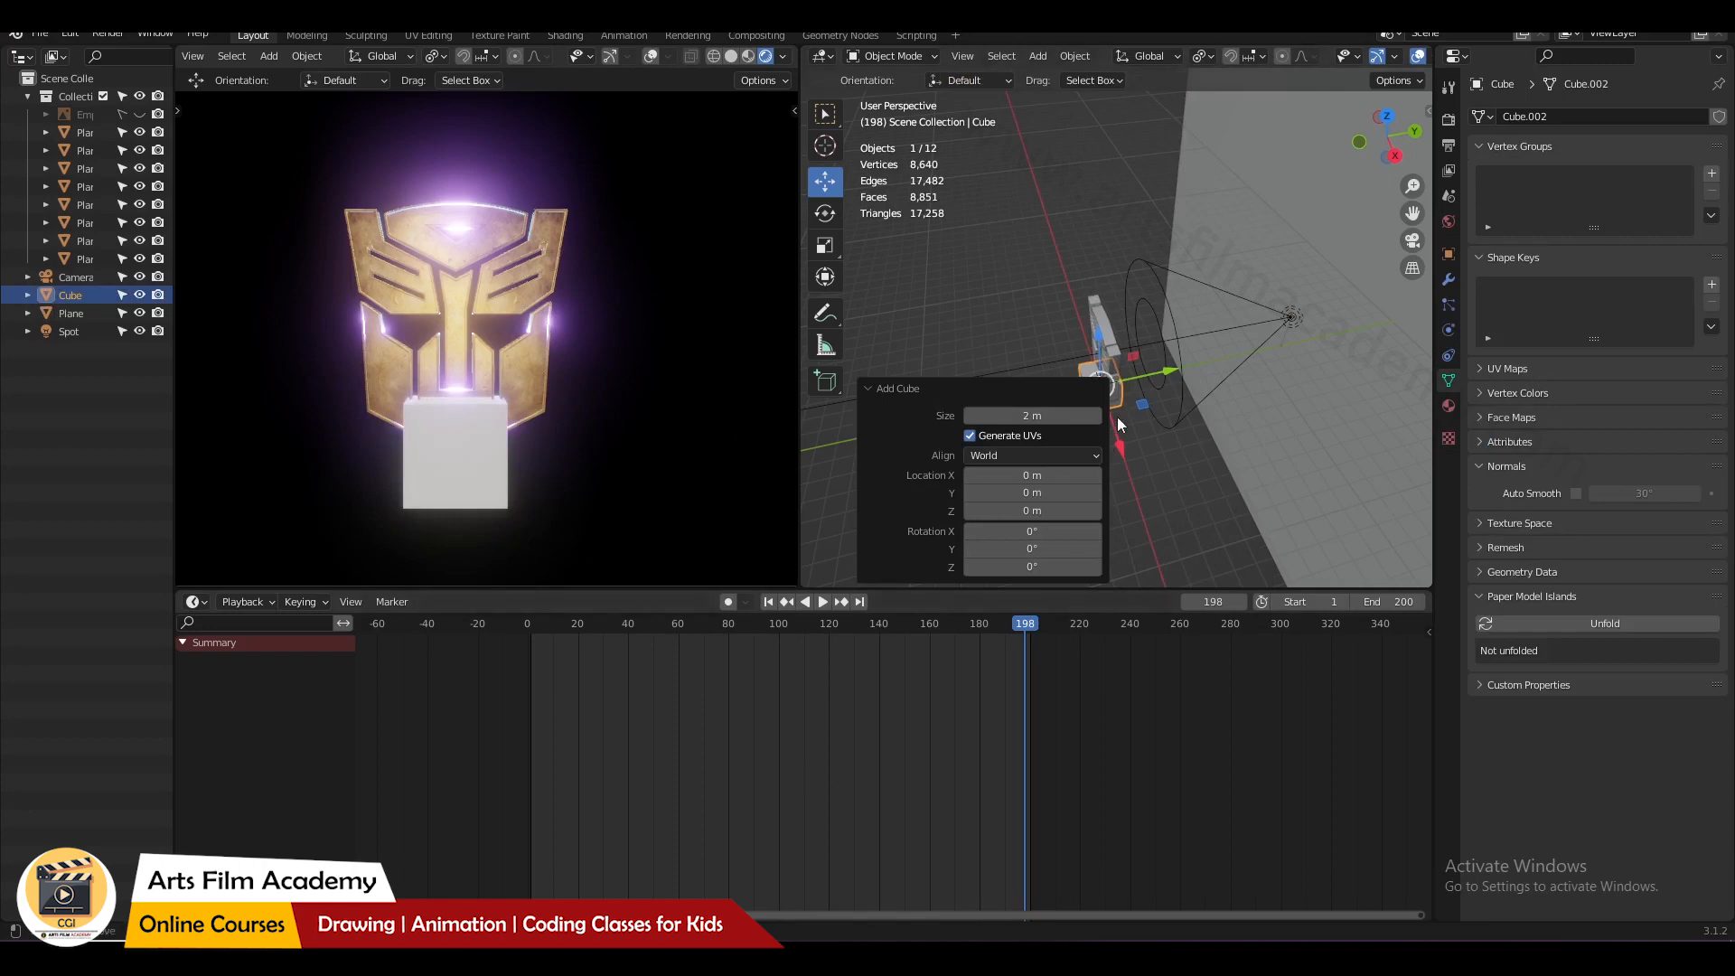
- Scale the cube up by about 27.7 and shift it along Y so it surrounds the logo
scroll(1159, 312, "down", 4)
key("s")
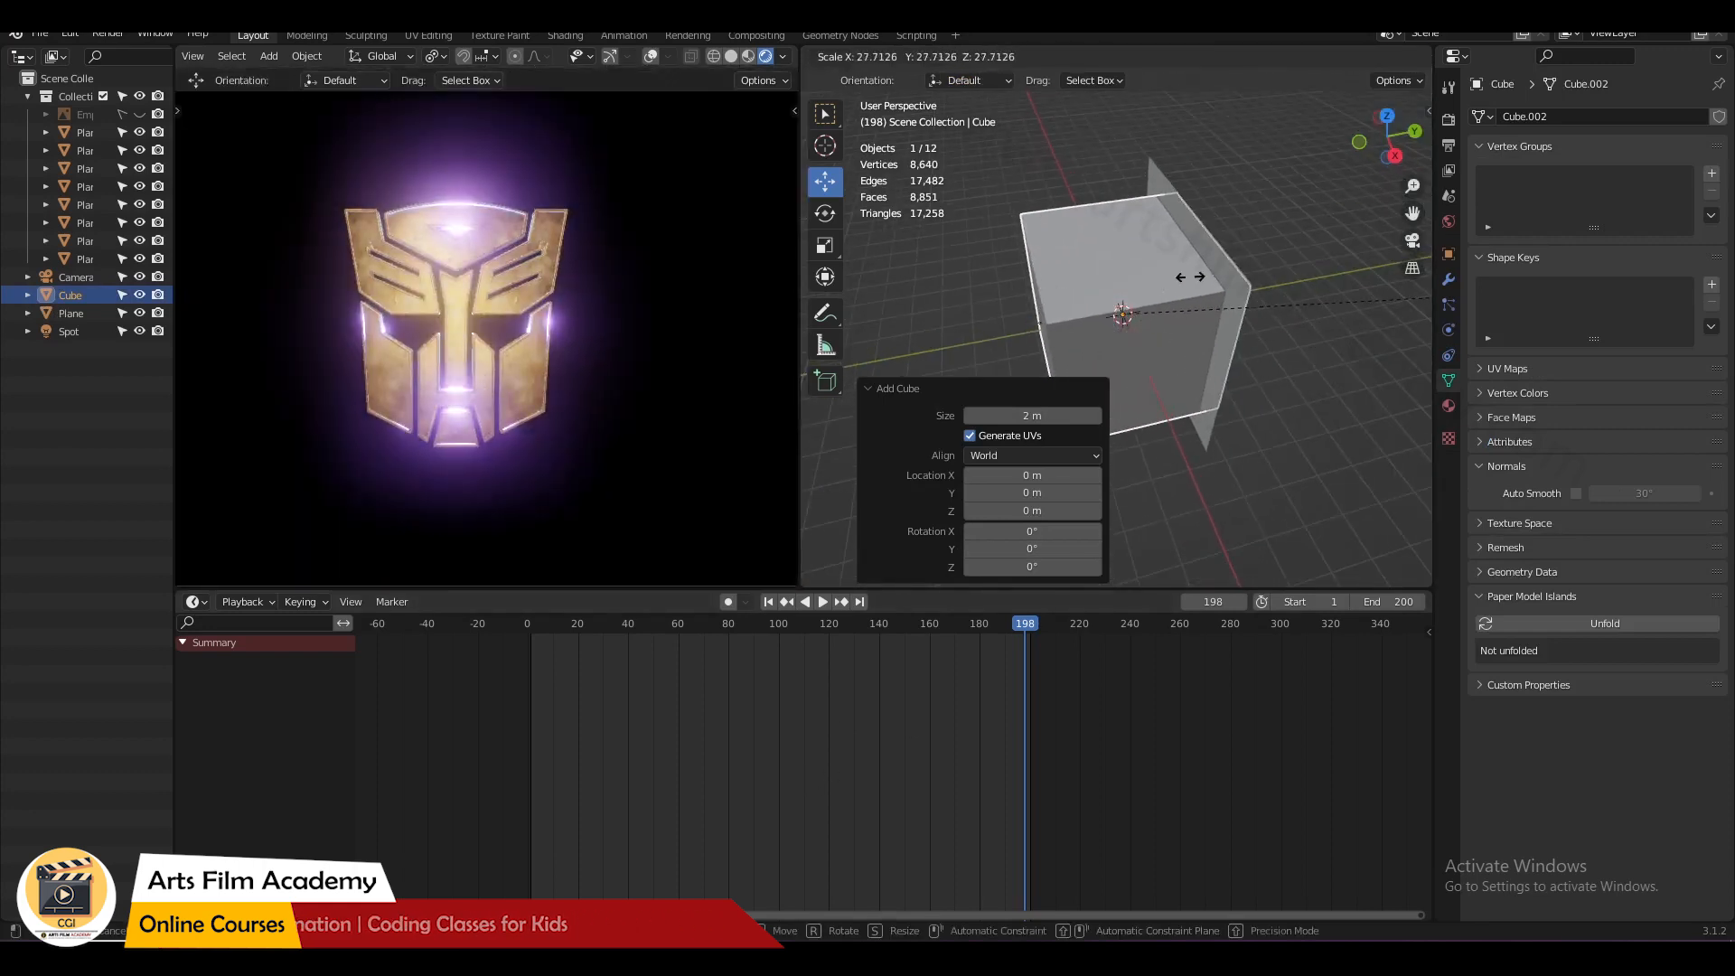
left_click(1191, 277)
key("g")
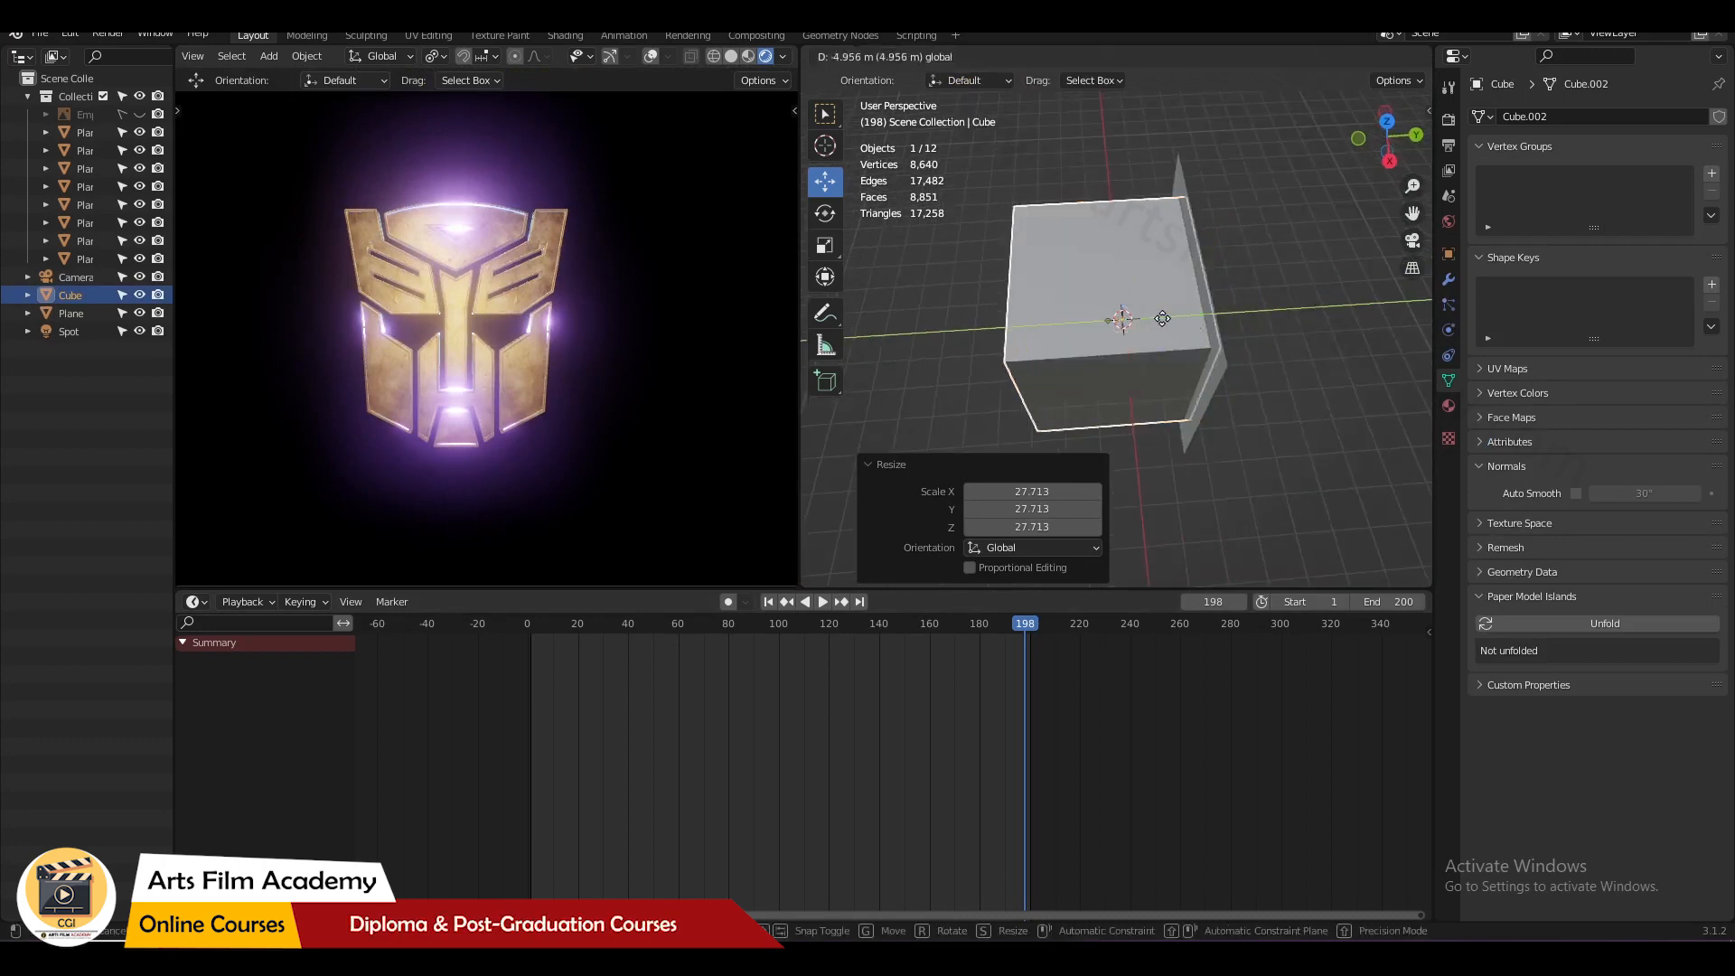
left_click(1145, 334)
mouse_move(1146, 334)
middle_mouse_down()
mouse_move(963, 249)
mouse_move(1140, 306)
middle_mouse_up()
scroll(1142, 307, "up", 2)
left_click_drag(1148, 314, 1185, 328)
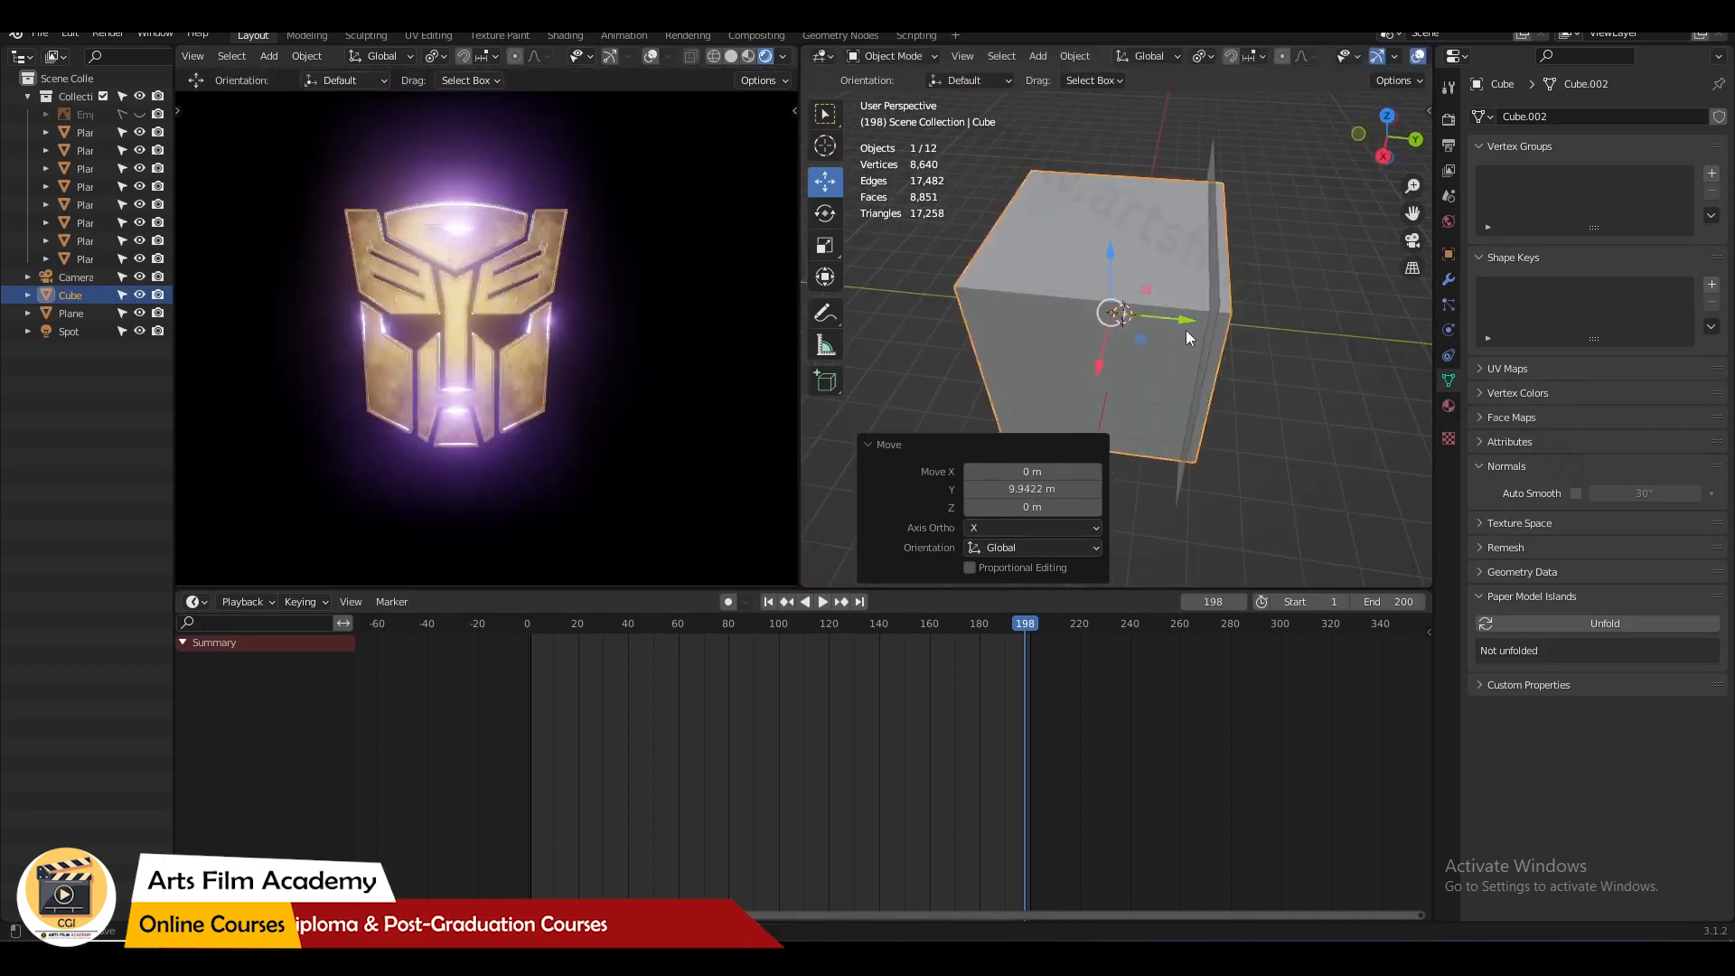
- Enlarge the cube by a further factor of about 1.18 and save the file
key("s")
left_click(1198, 330)
middle_click_drag(1198, 331, 1223, 298)
key("ctrl+s")
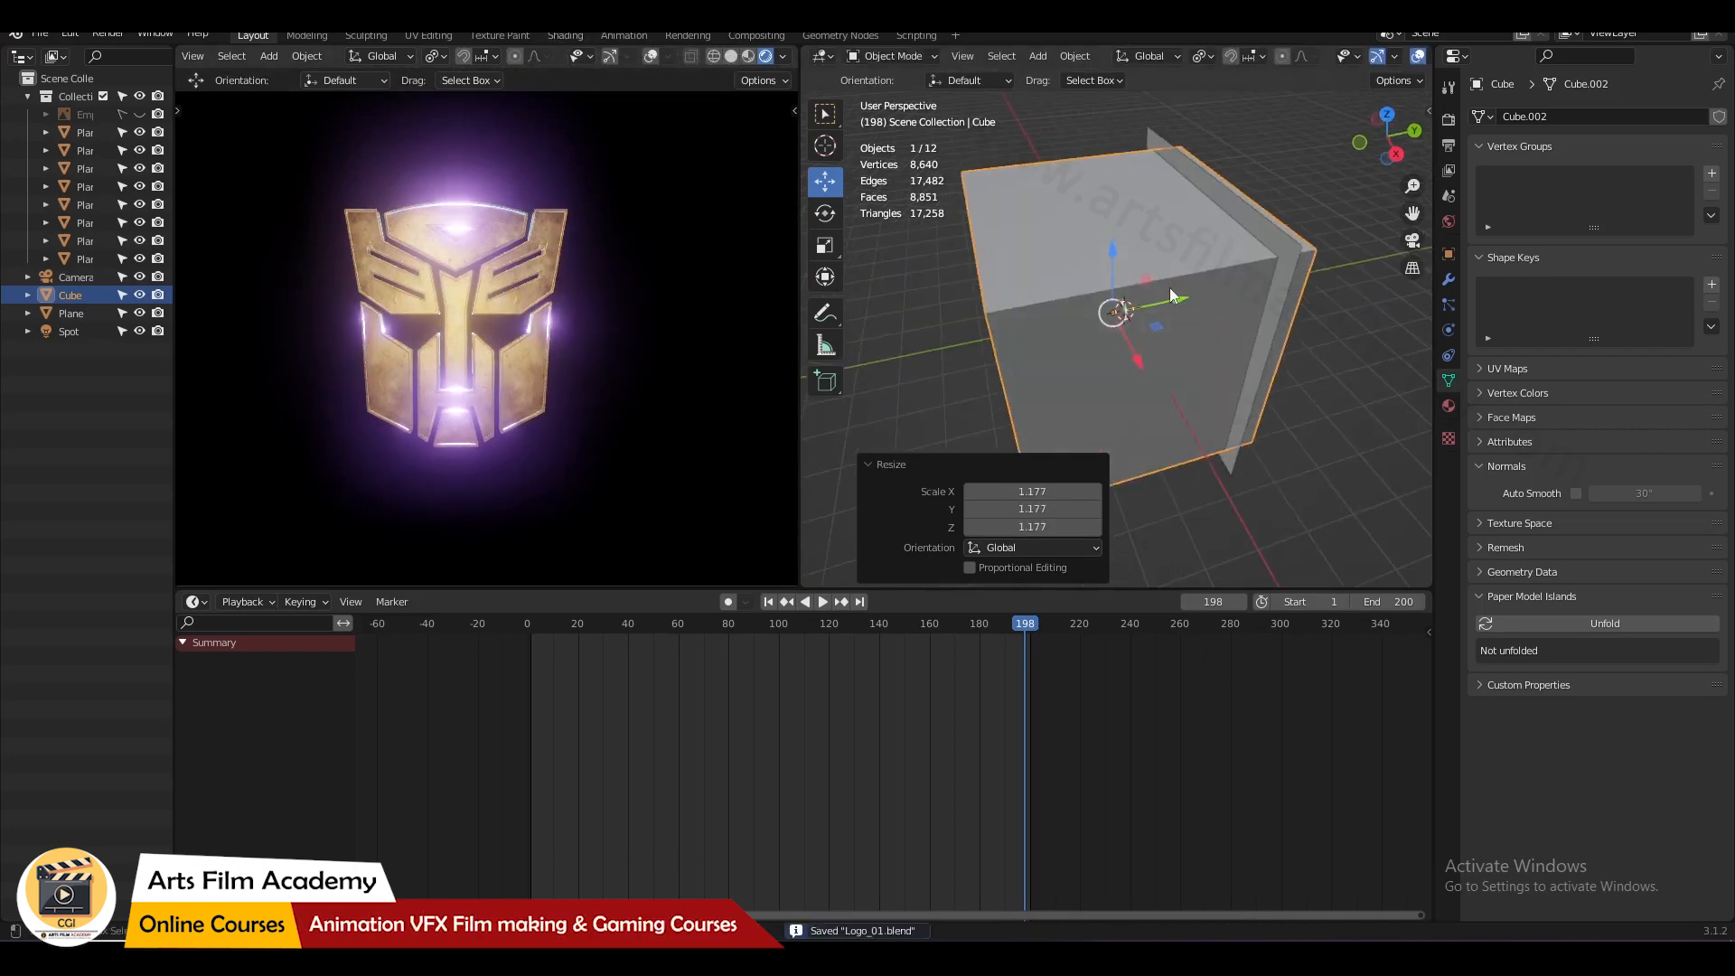
- Open the Shading workspace for the cube and view the whole cube from outside in rendered shading
left_click(1113, 286)
left_click(562, 36)
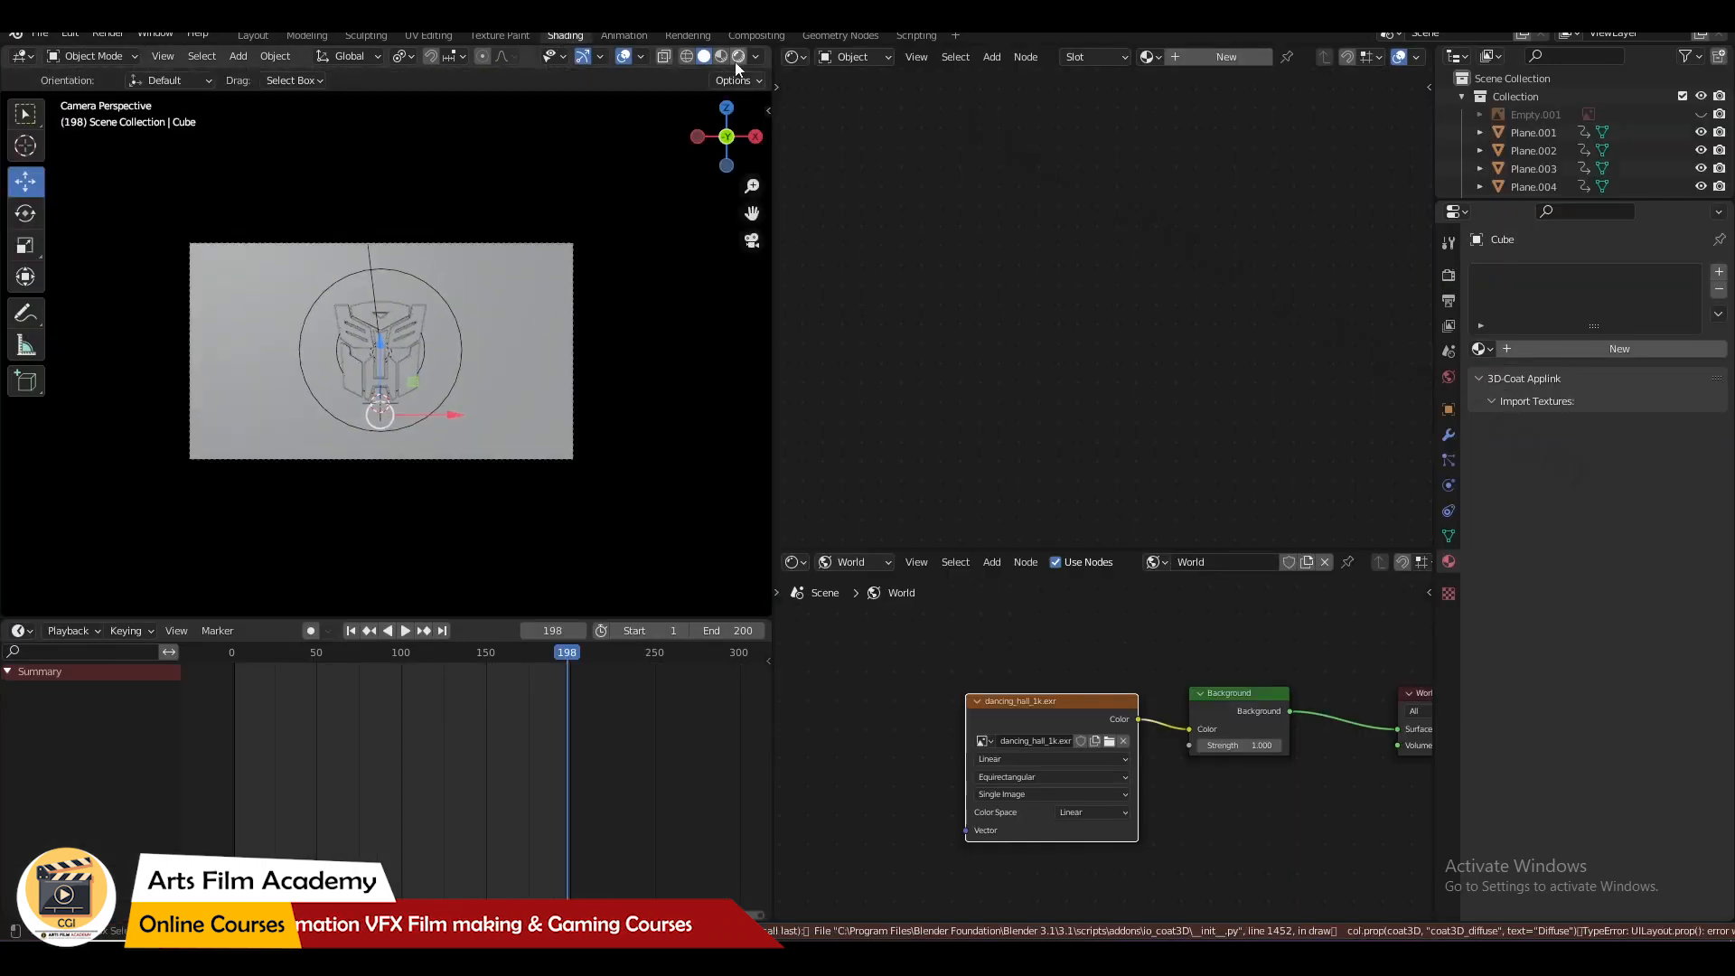
left_click(738, 56)
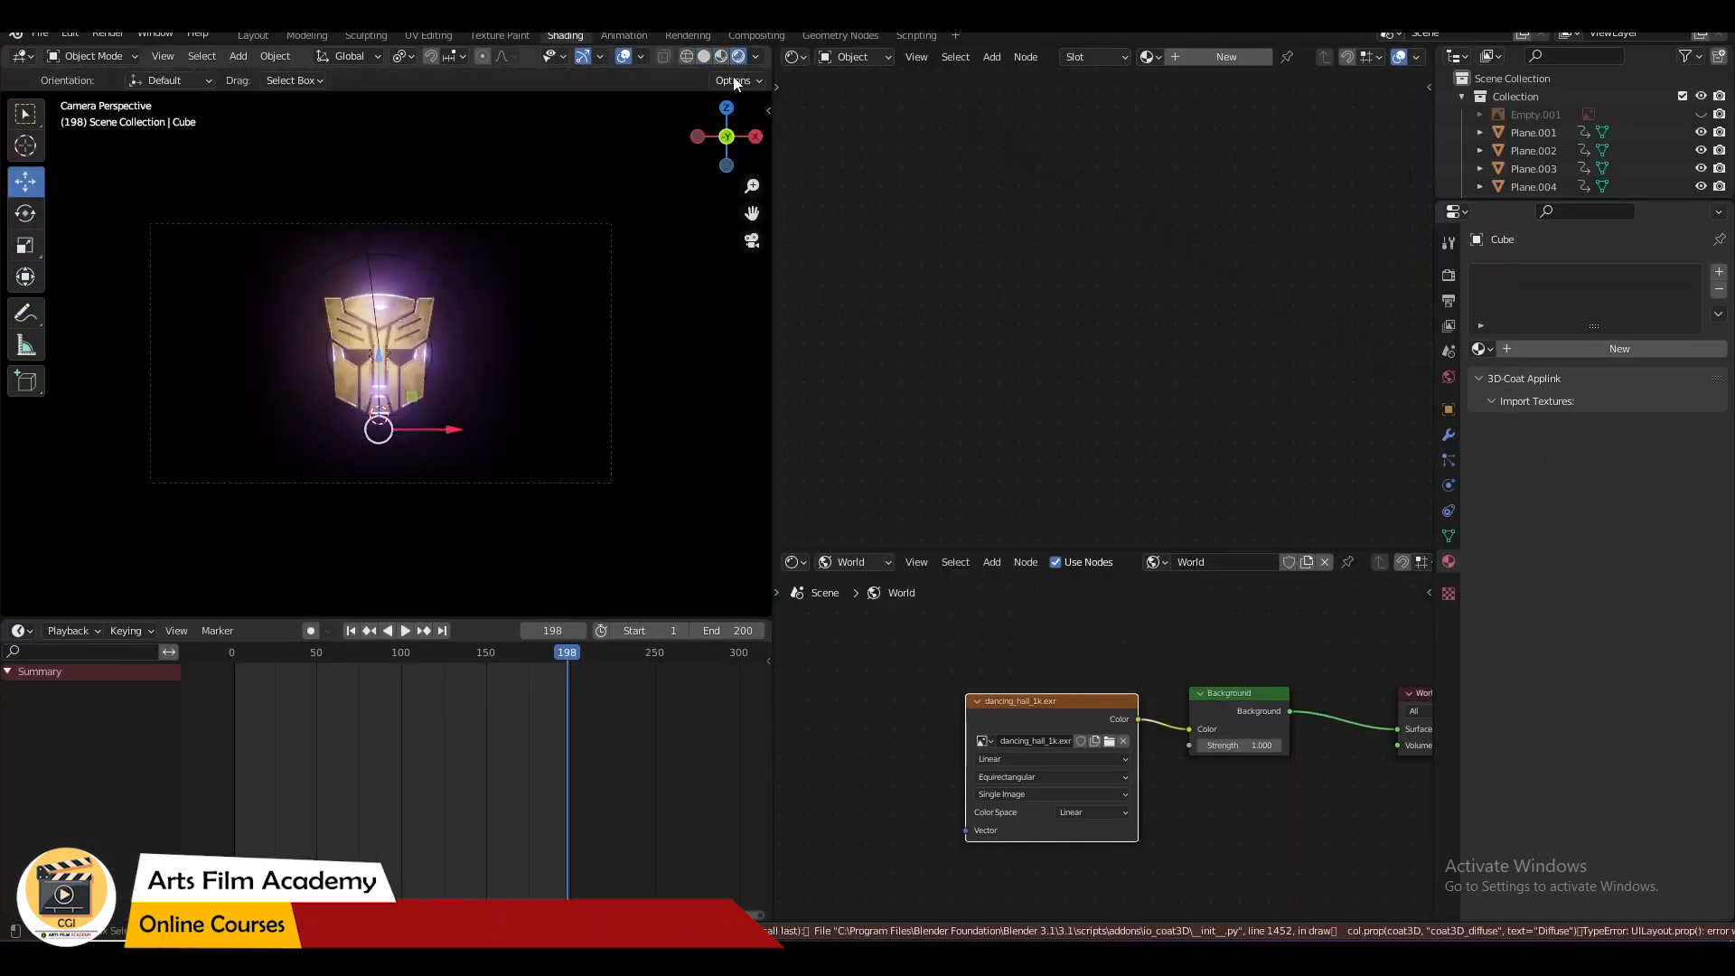
scroll(497, 312, "down", 3)
middle_click_drag(561, 334, 381, 338)
scroll(348, 267, "down", 6)
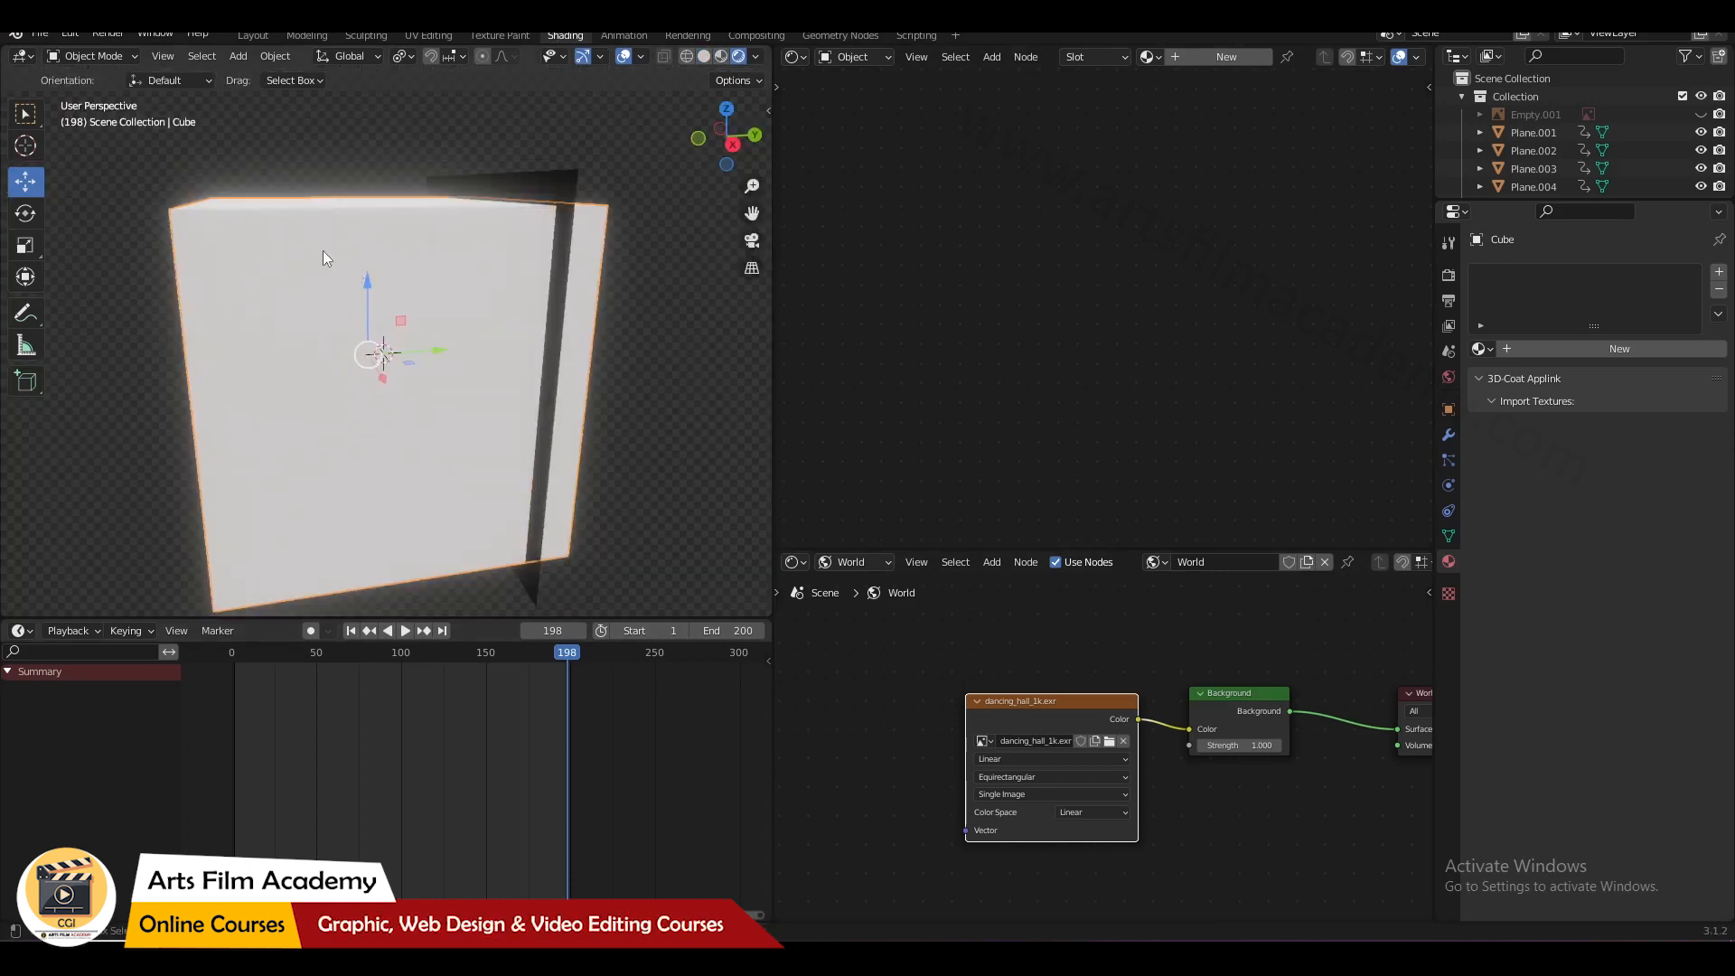
- Create a new material on the cube, name it Volume, and save the file
left_click(1196, 60)
double_click(1559, 276)
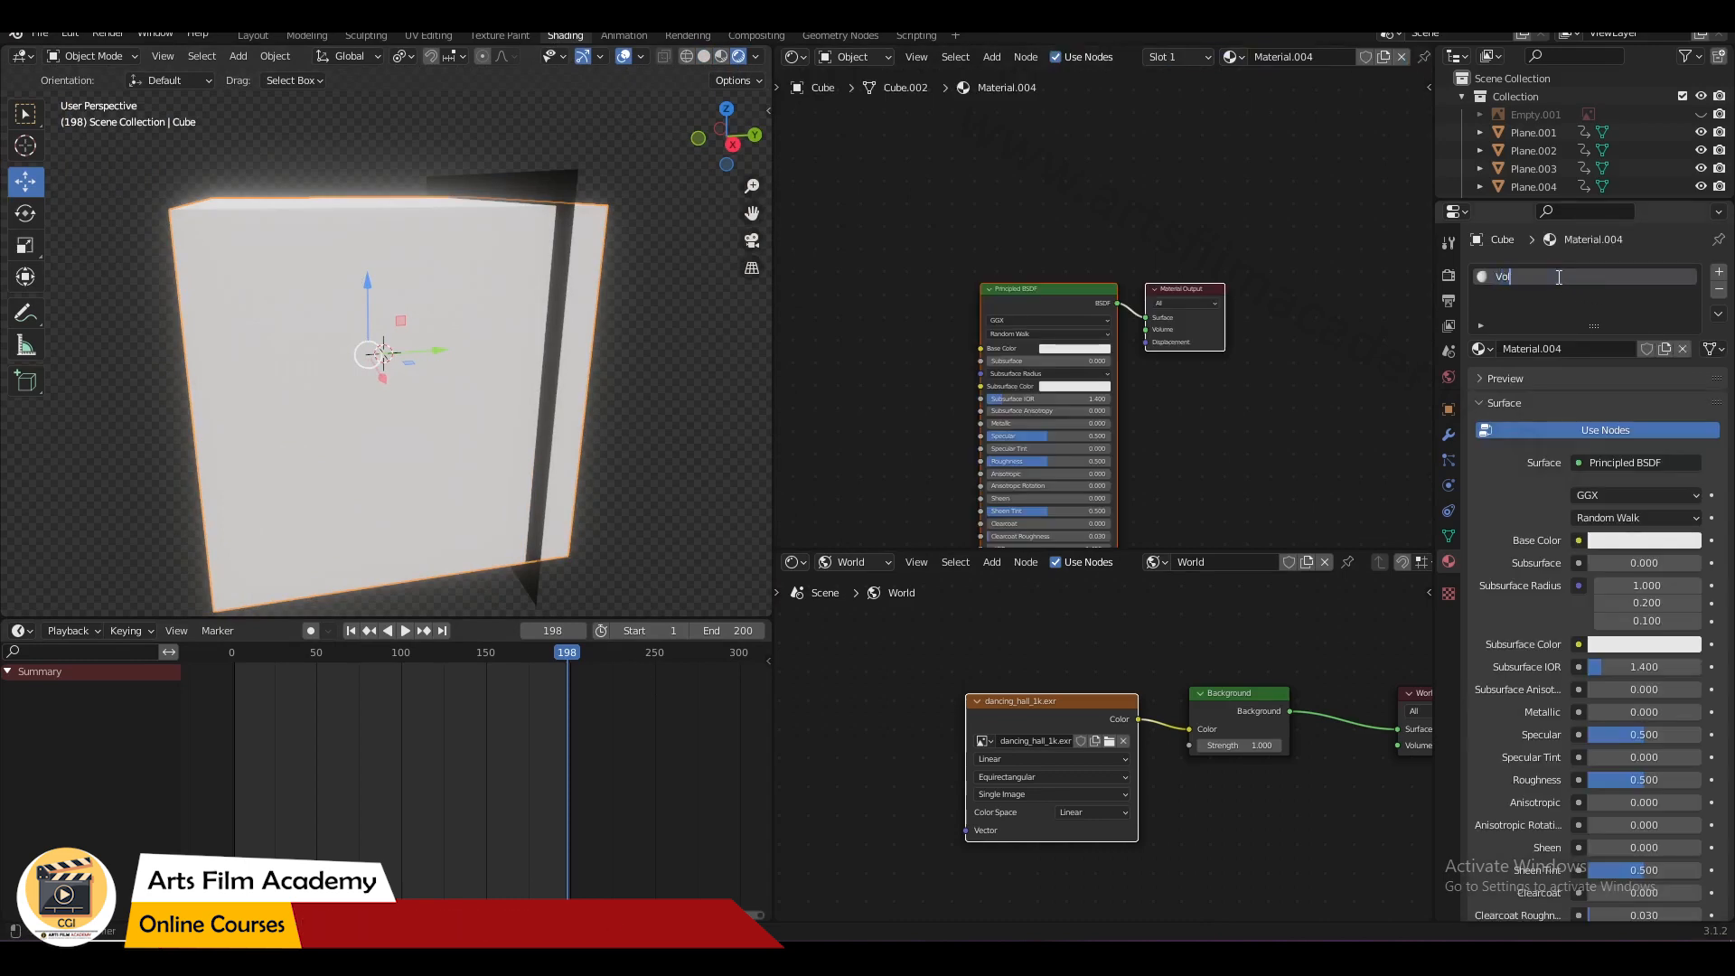
type("Volume")
key("Return")
key("ctrl+s")
- Add a Volume Scatter node to the Volume material's node tree
key("shift+a")
type("svol")
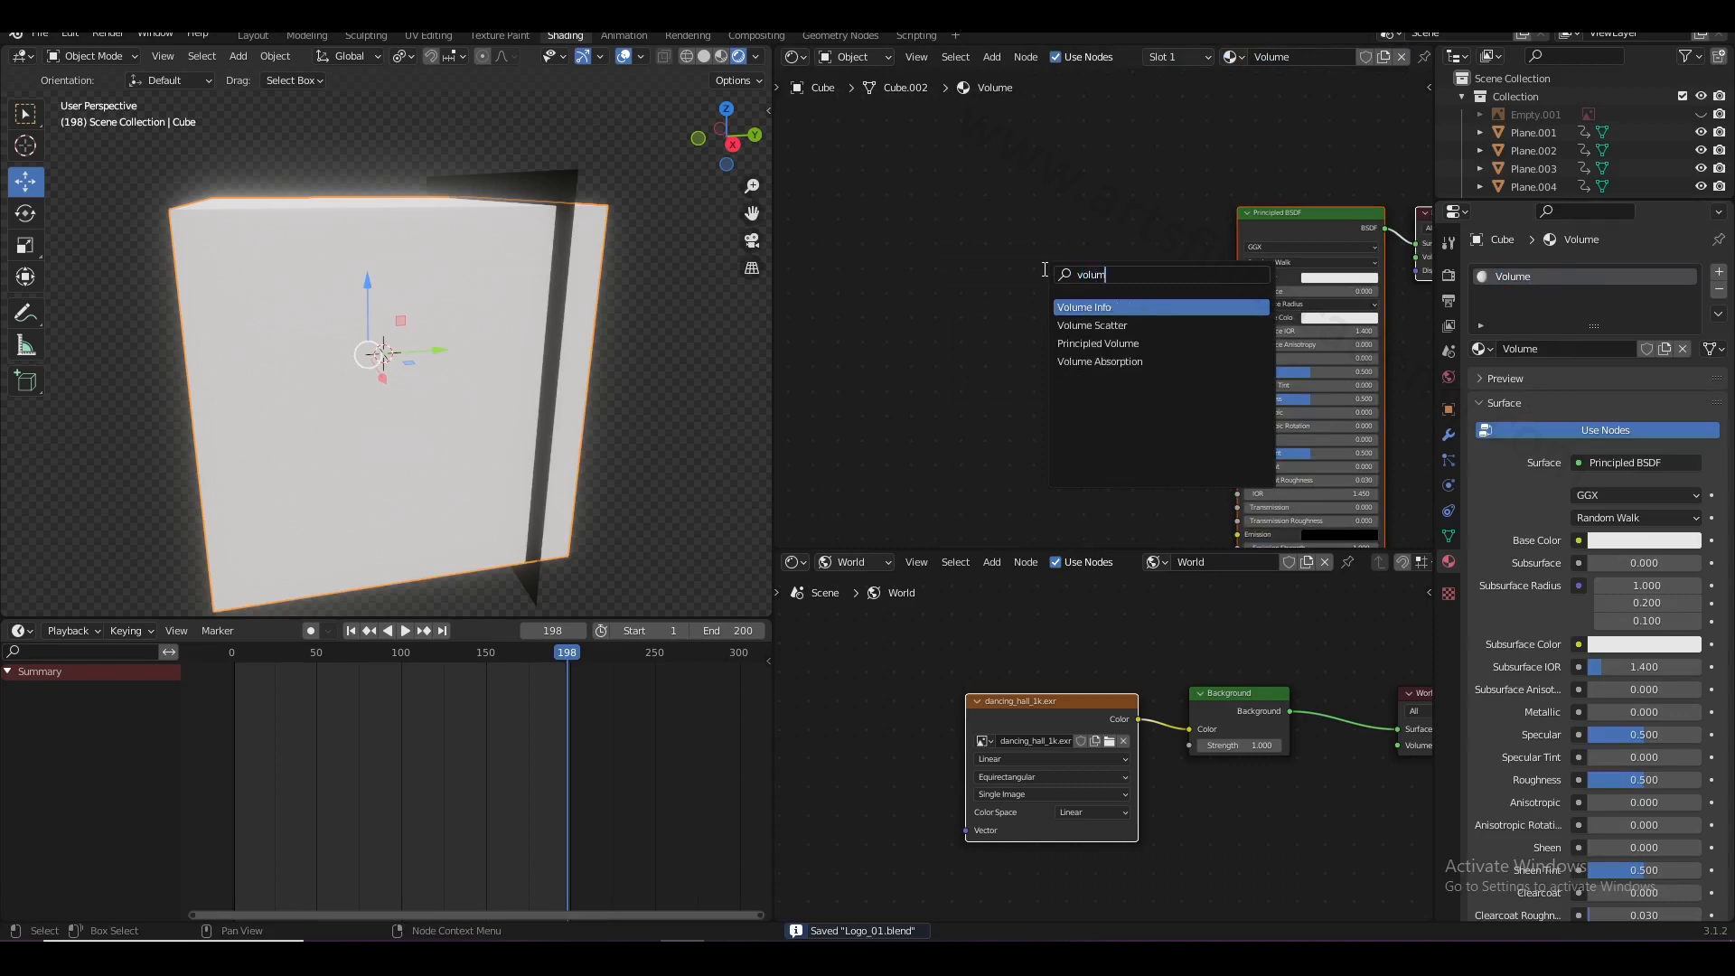
left_click(1104, 322)
left_click(1030, 385)
- Delete the Principled BSDF node and move the Volume Scatter node closer to the Material Output
middle_click_drag(1302, 256, 1174, 272)
left_click(1166, 231)
key("x")
left_click_drag(894, 358, 1081, 288)
scroll(1137, 304, "up", 5)
middle_click_drag(1138, 305, 1048, 334)
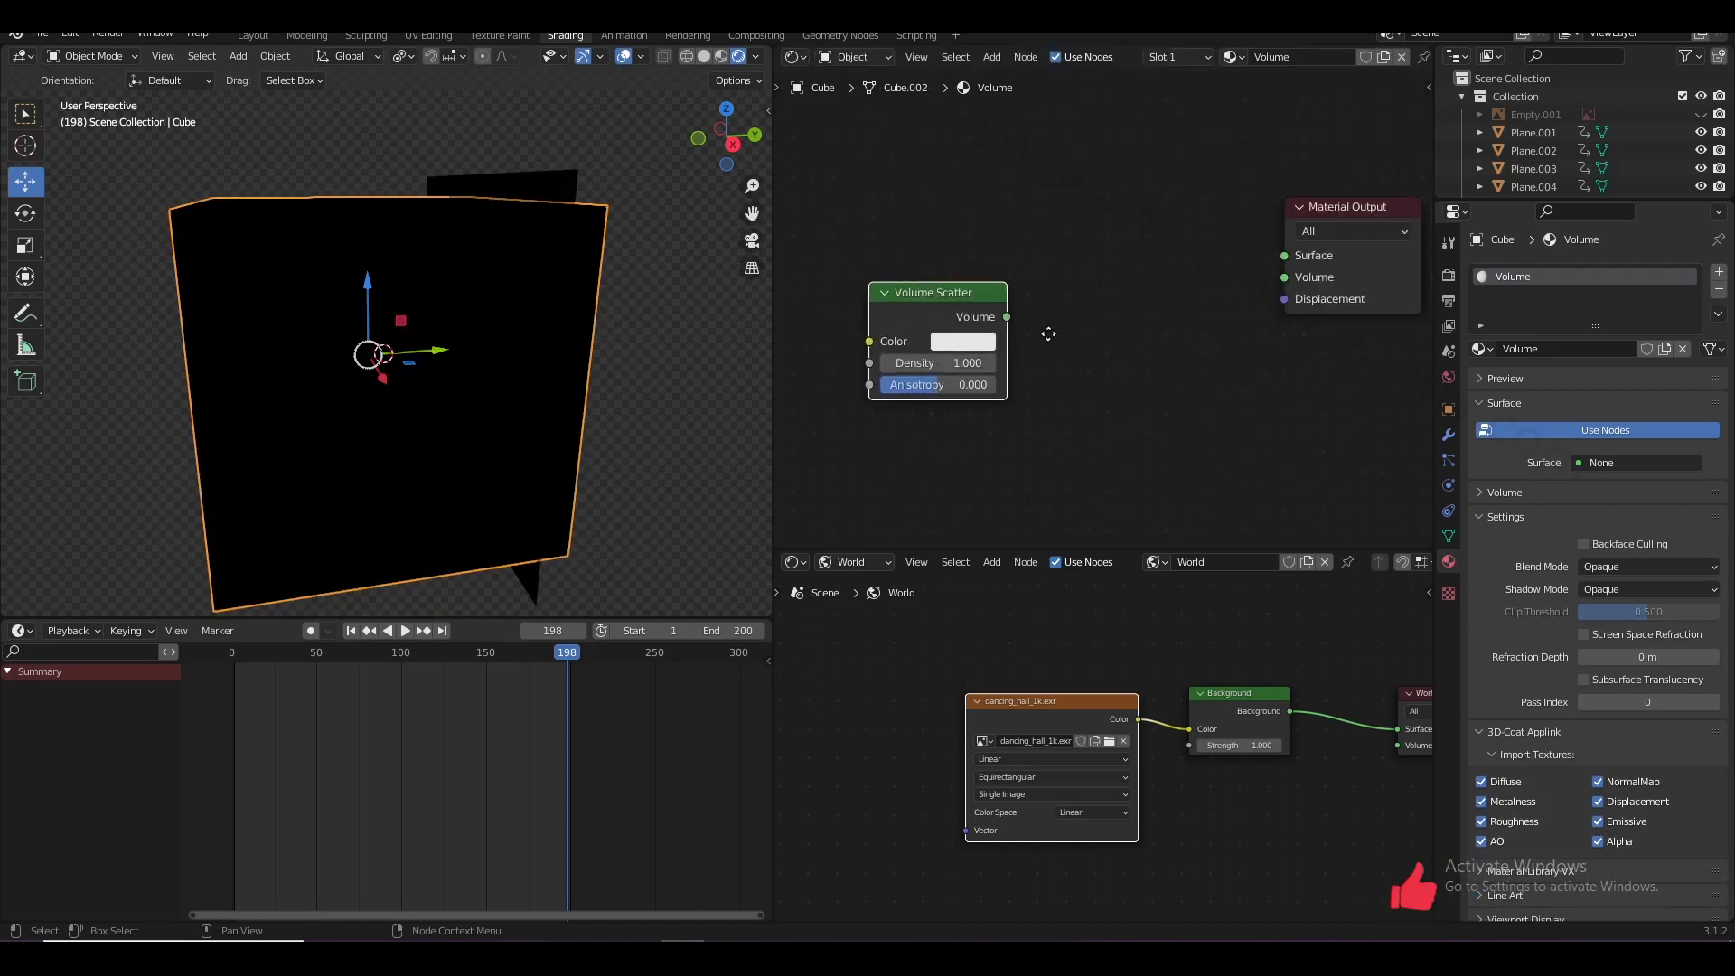
- Connect the Volume Scatter node's output to the Volume input of the Material Output and save the file
scroll(1048, 334, "up", 1)
left_click_drag(979, 318, 1281, 276)
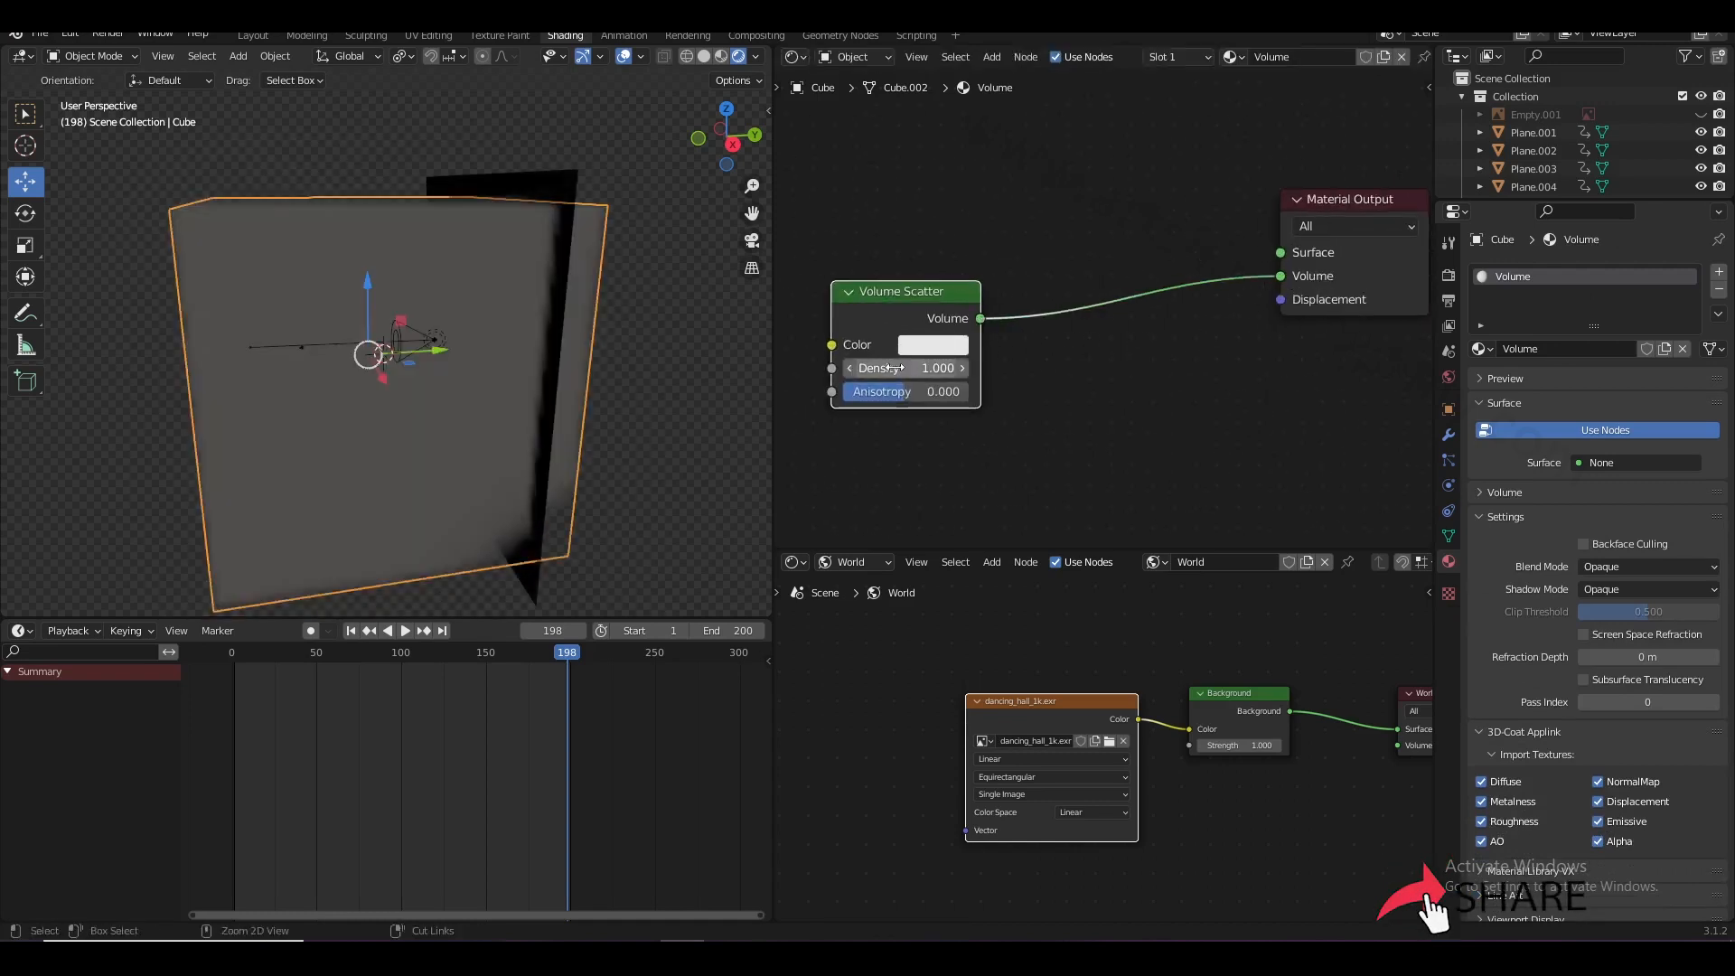
key("ctrl+s")
- Set the Volume Scatter density to 0.1 and view the logo through the camera
scroll(289, 424, "up", 3)
middle_click_drag(268, 427, 499, 408)
left_click(918, 368)
type(".1")
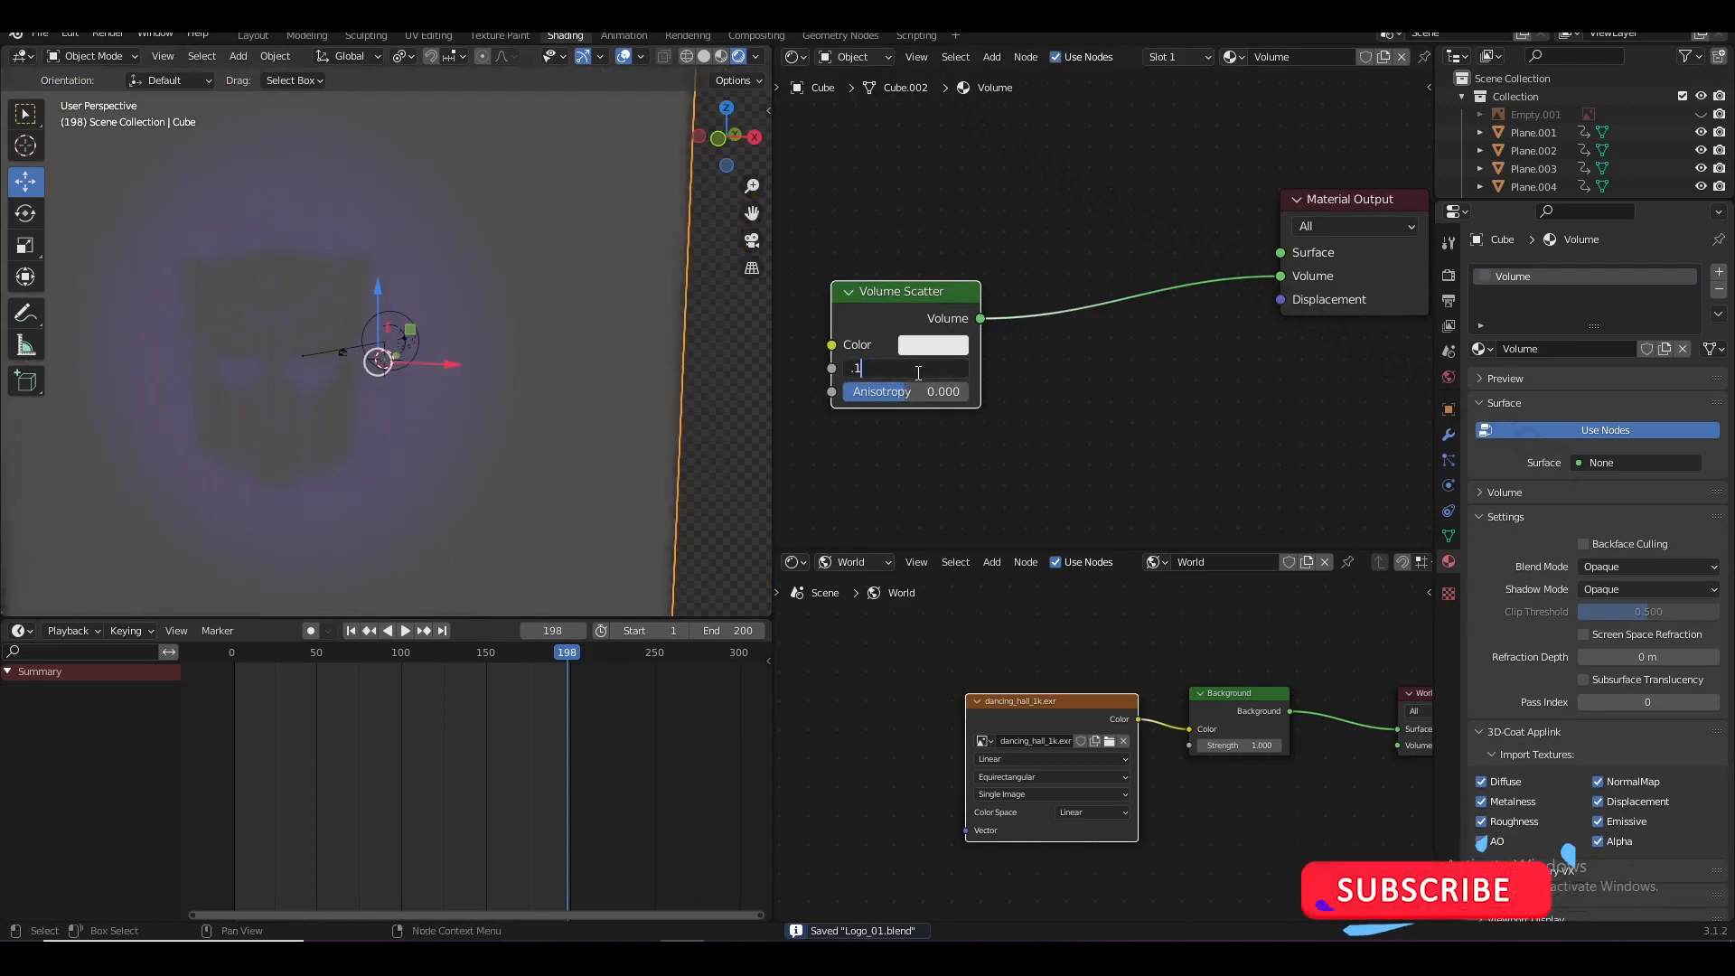
key("Return")
left_click(920, 370)
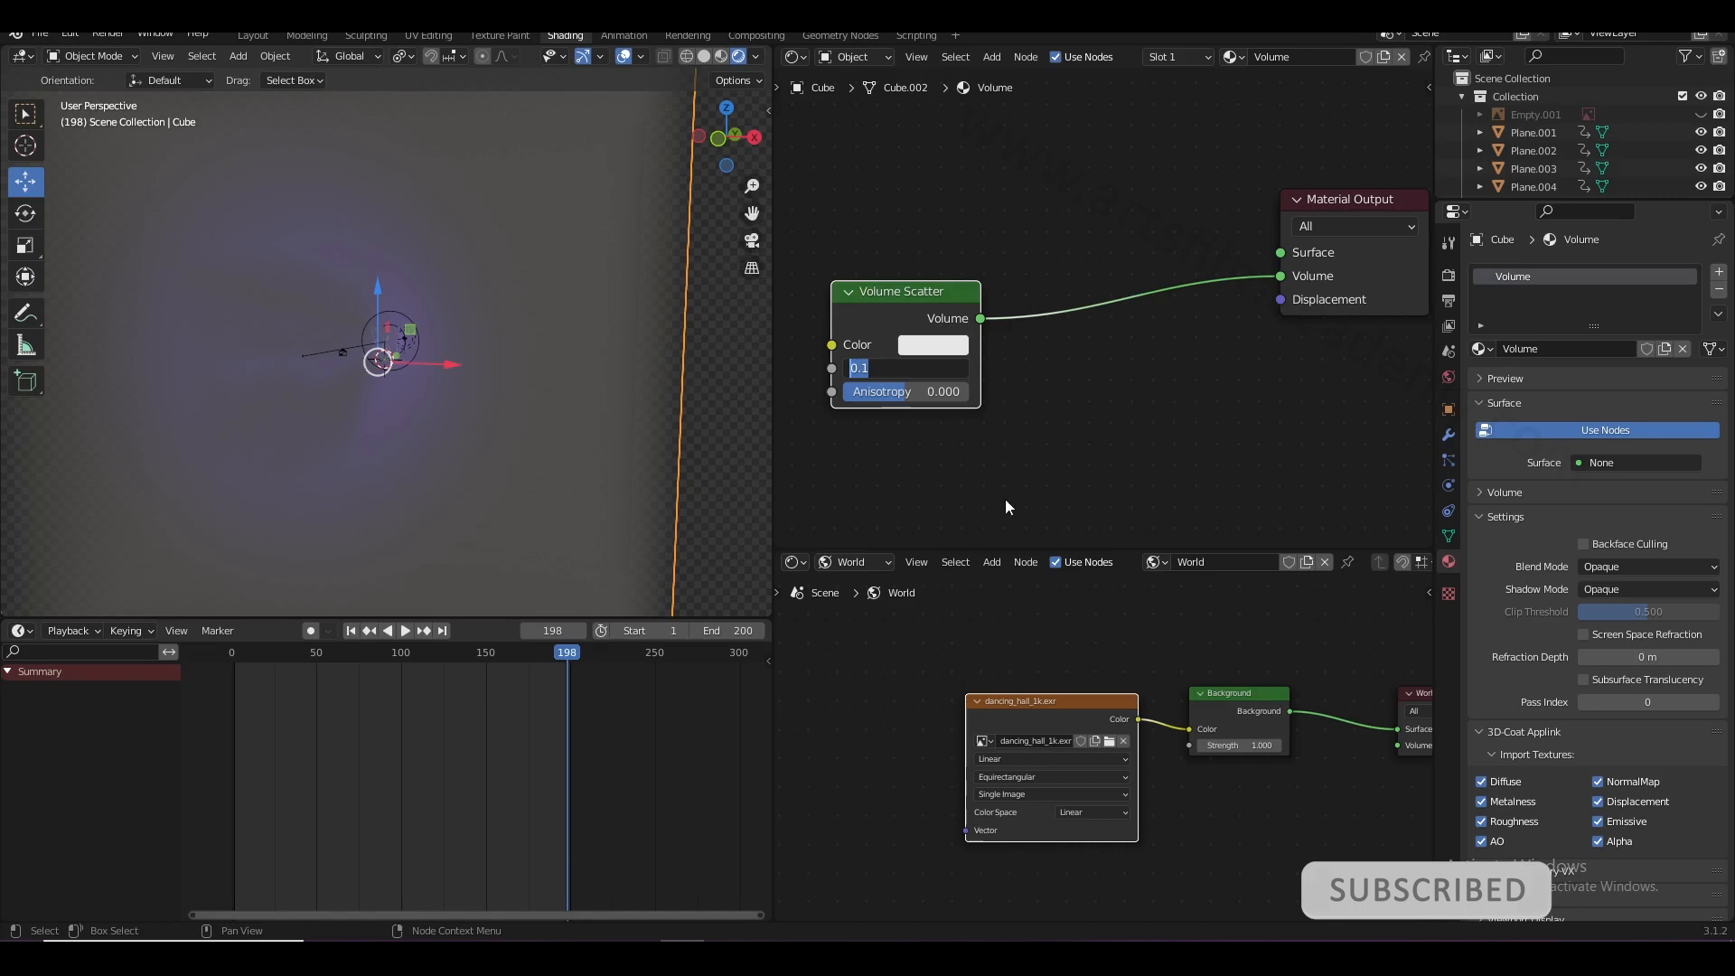
key("Return")
key("KP_0")
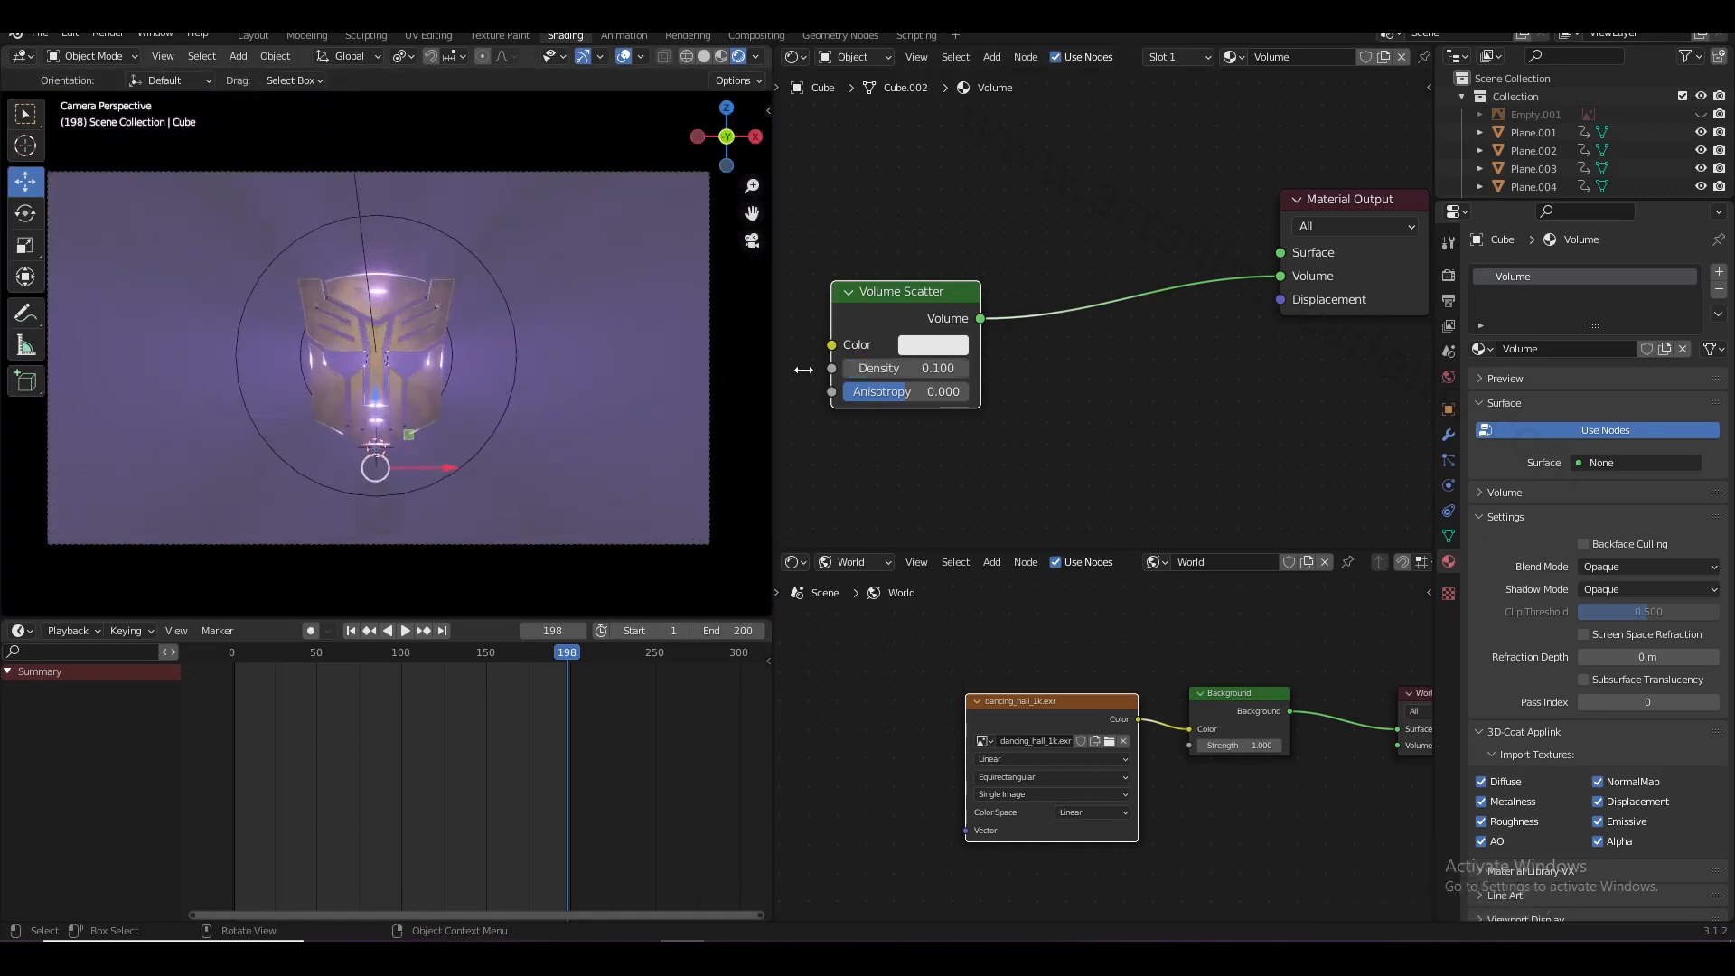
- Lower the Volume Scatter density to 0.01, and finally to 0.02, for a thinner haze around the logo
left_click(916, 370)
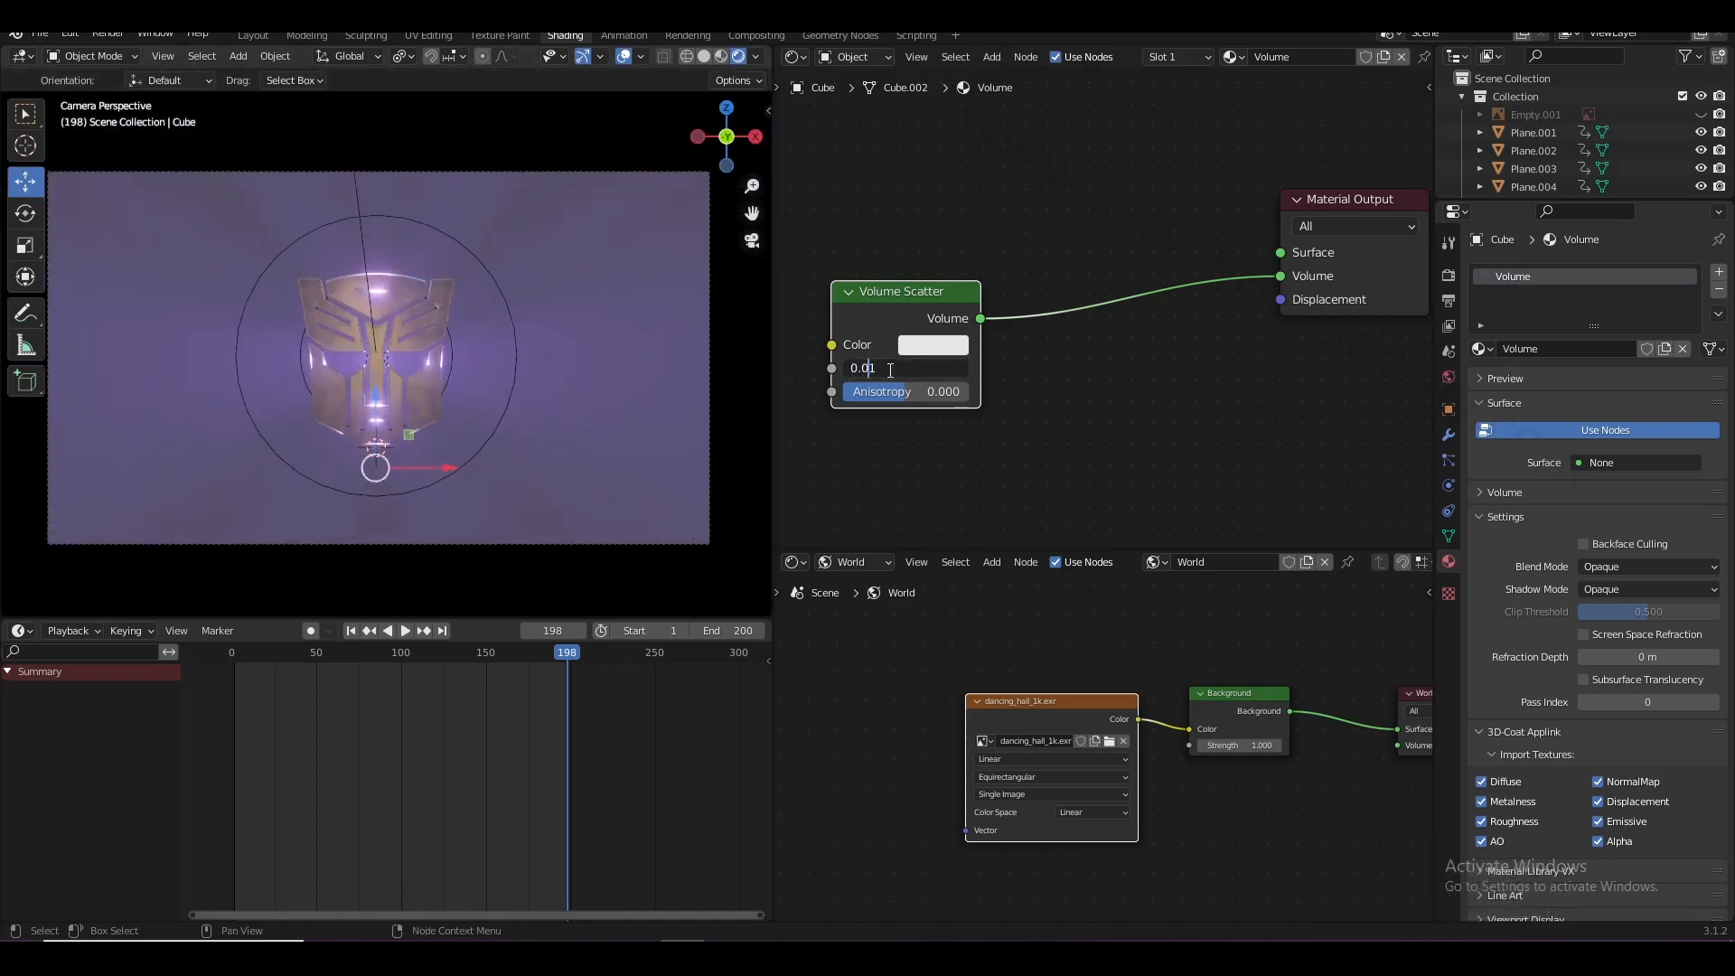
type("0")
key("Return")
left_click(913, 369)
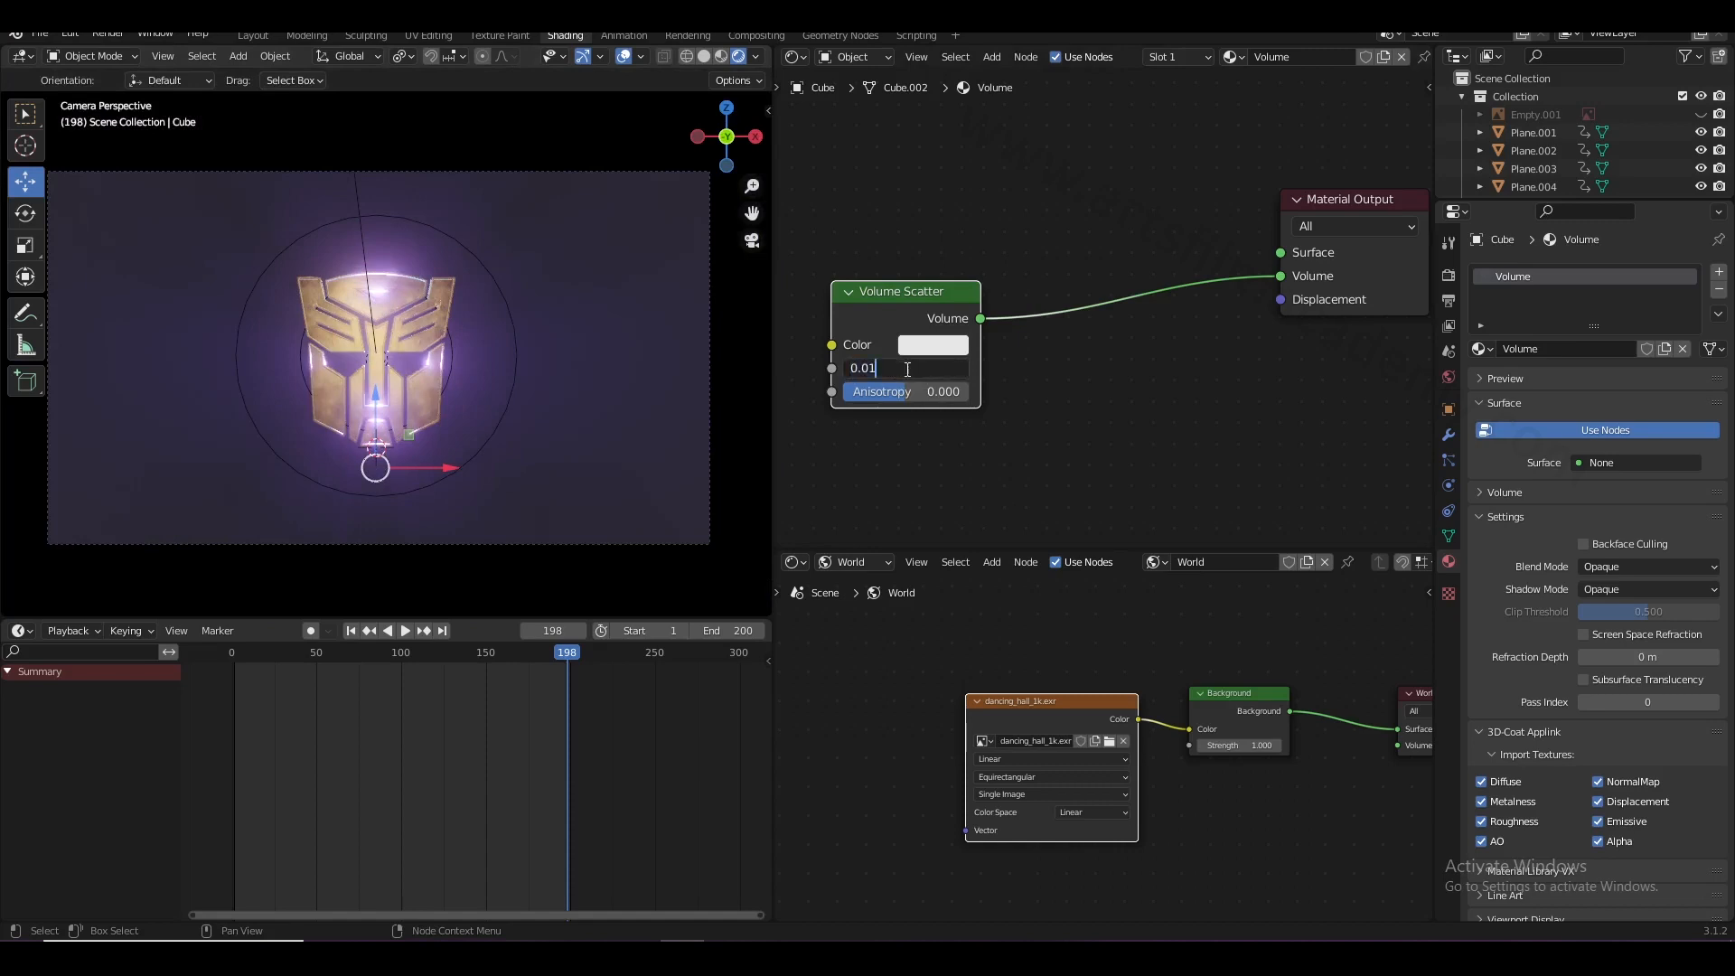
type("0.02")
key("Return")
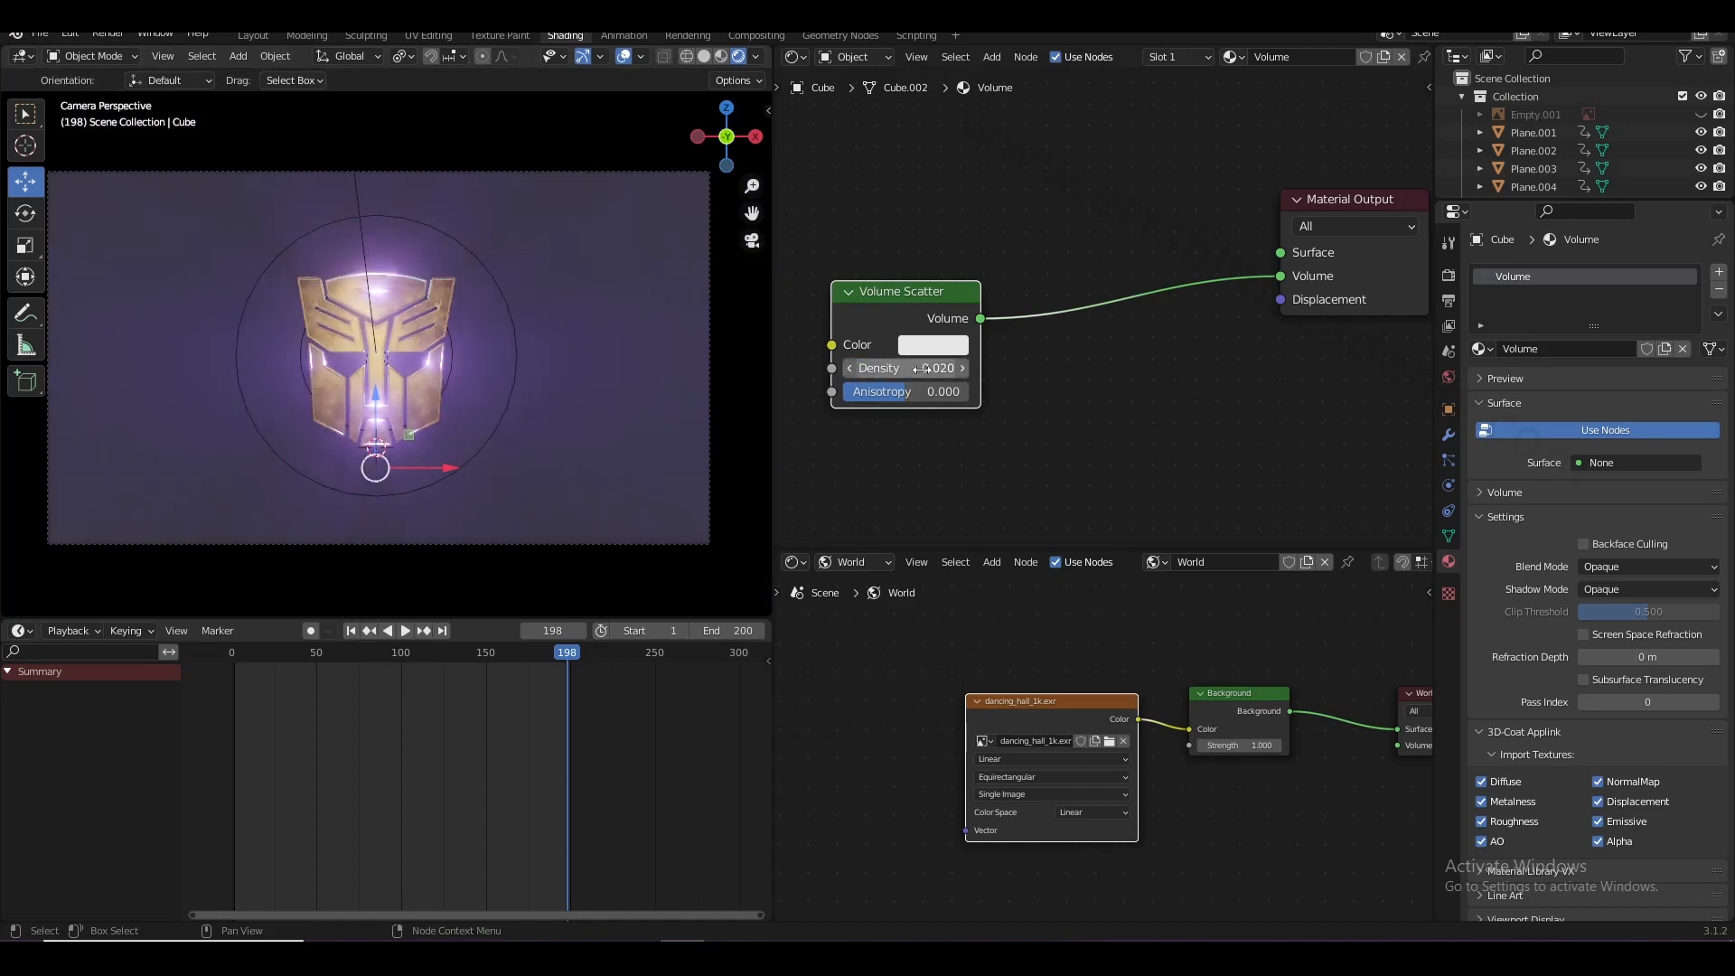
scroll(544, 365, "down", 4)
scroll(529, 324, "up", 3)
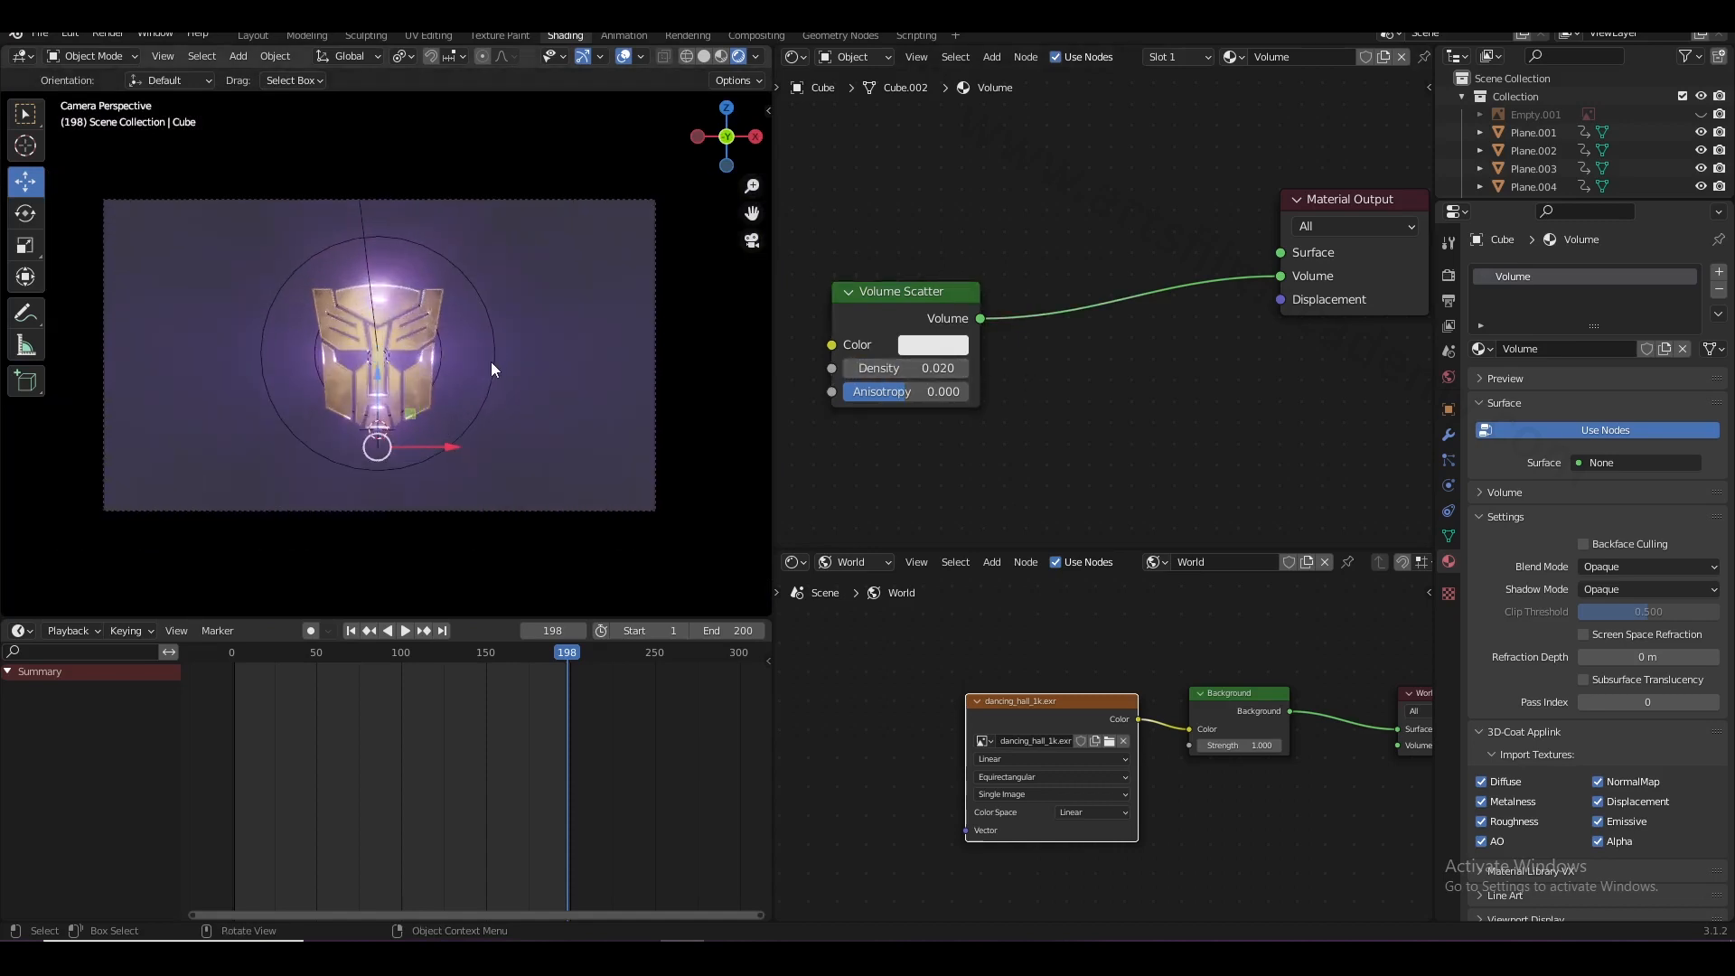
- Select the spot light behind the logo and set its Diffuse to 0 and its Volume to 2
left_click(501, 370)
left_click(500, 370)
left_click_drag(452, 361, 460, 357)
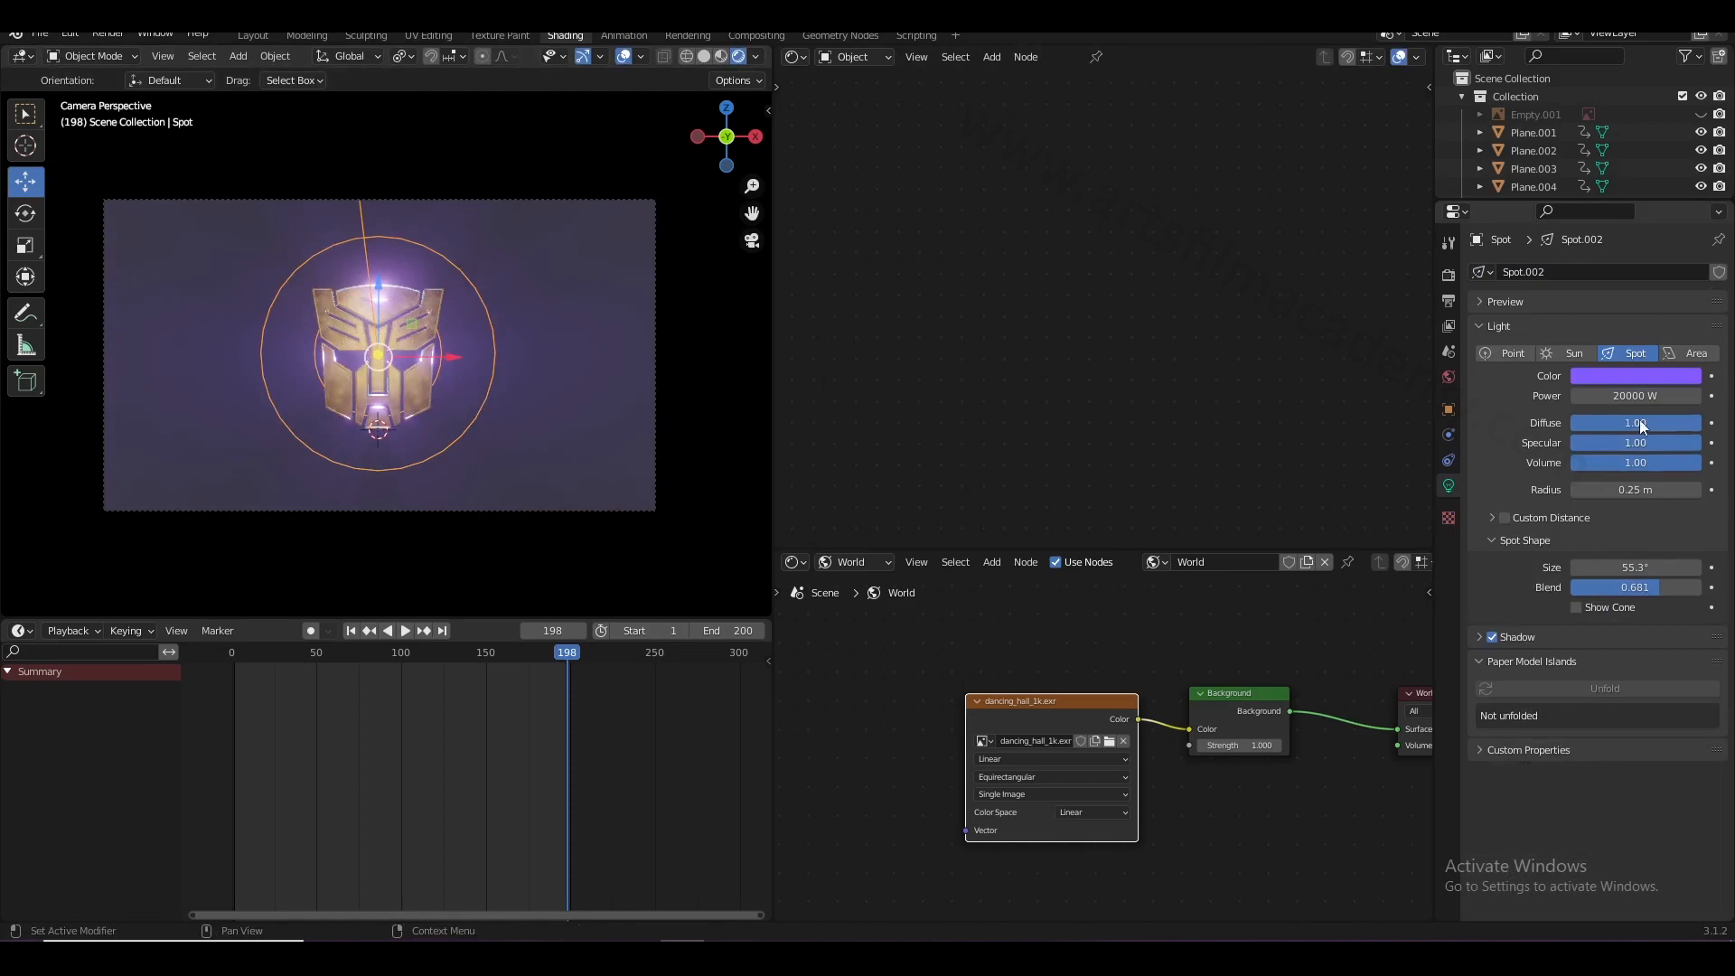
key("Return")
double_click(1645, 463)
type("2")
key("Return")
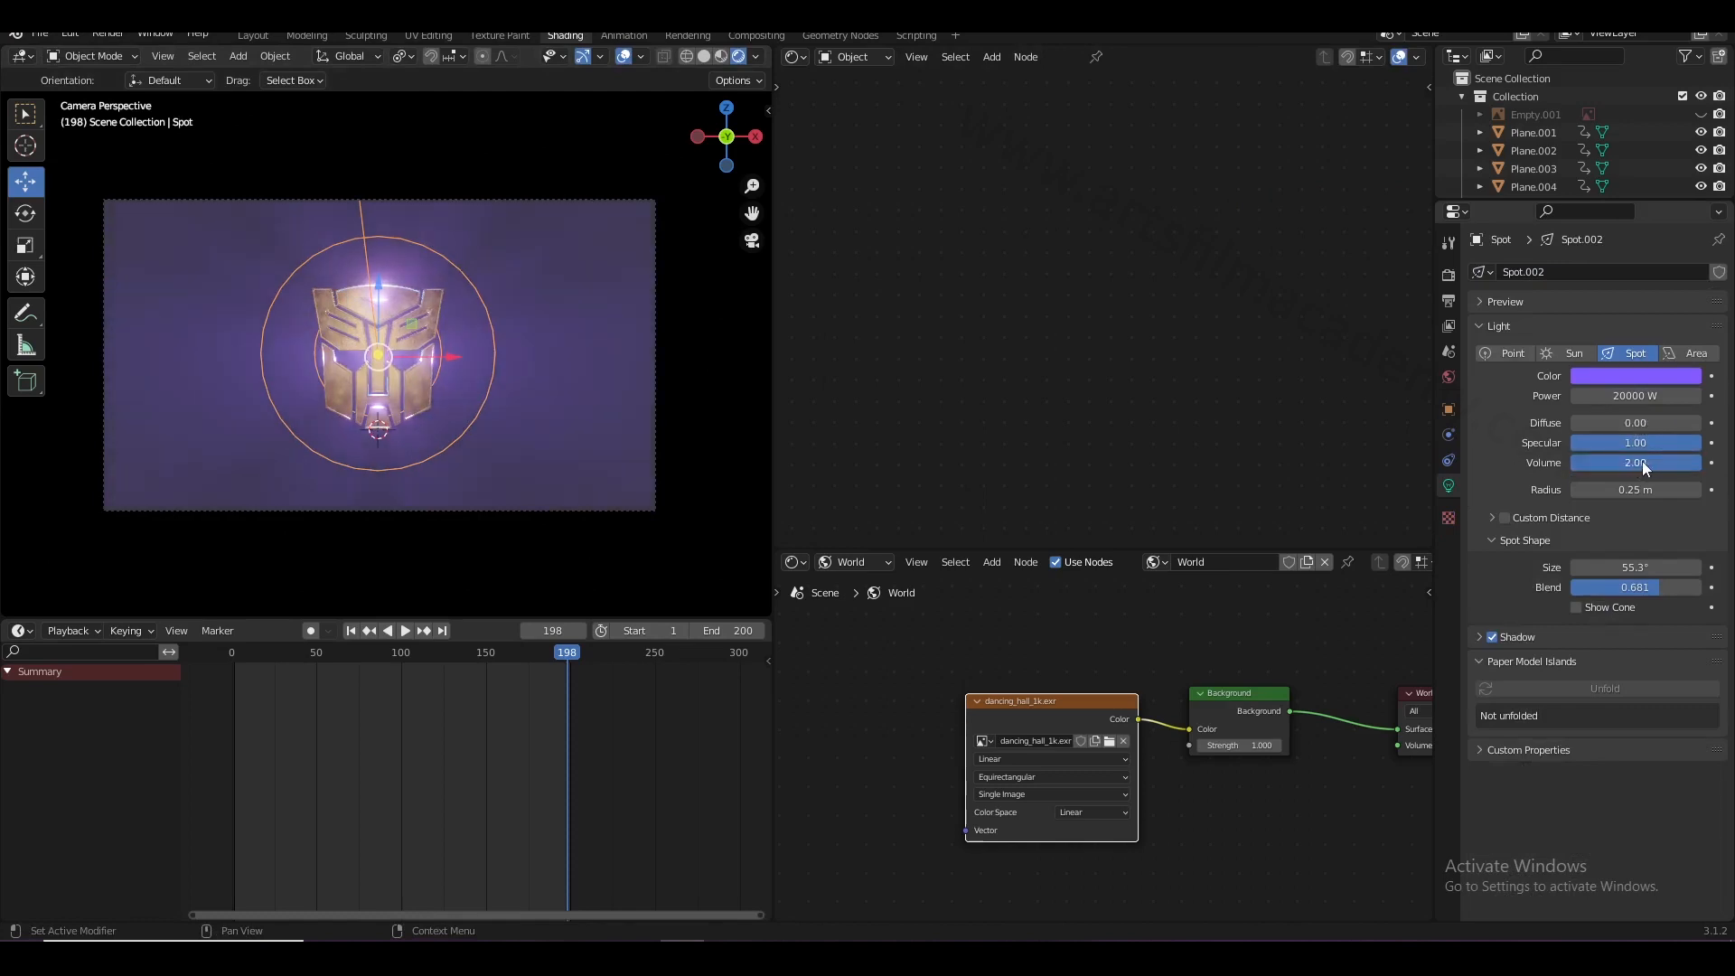
- Try stronger Volume values of 3 and 5 on the spot light
double_click(1643, 463)
key("Return")
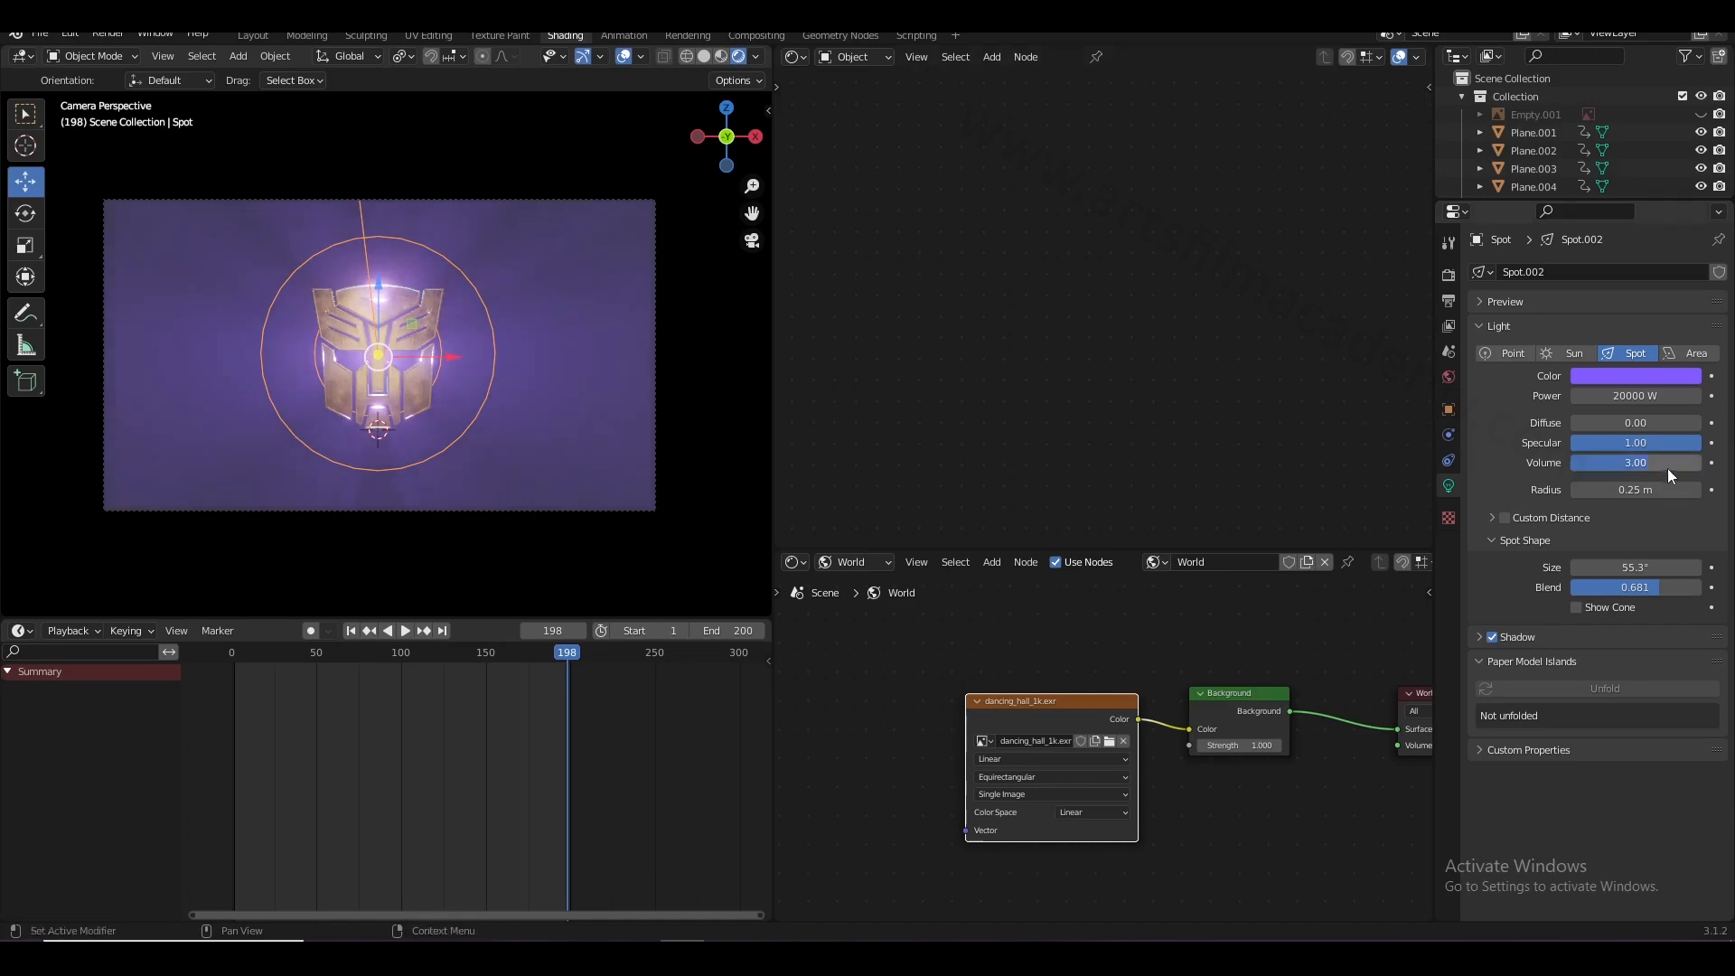
key("Return")
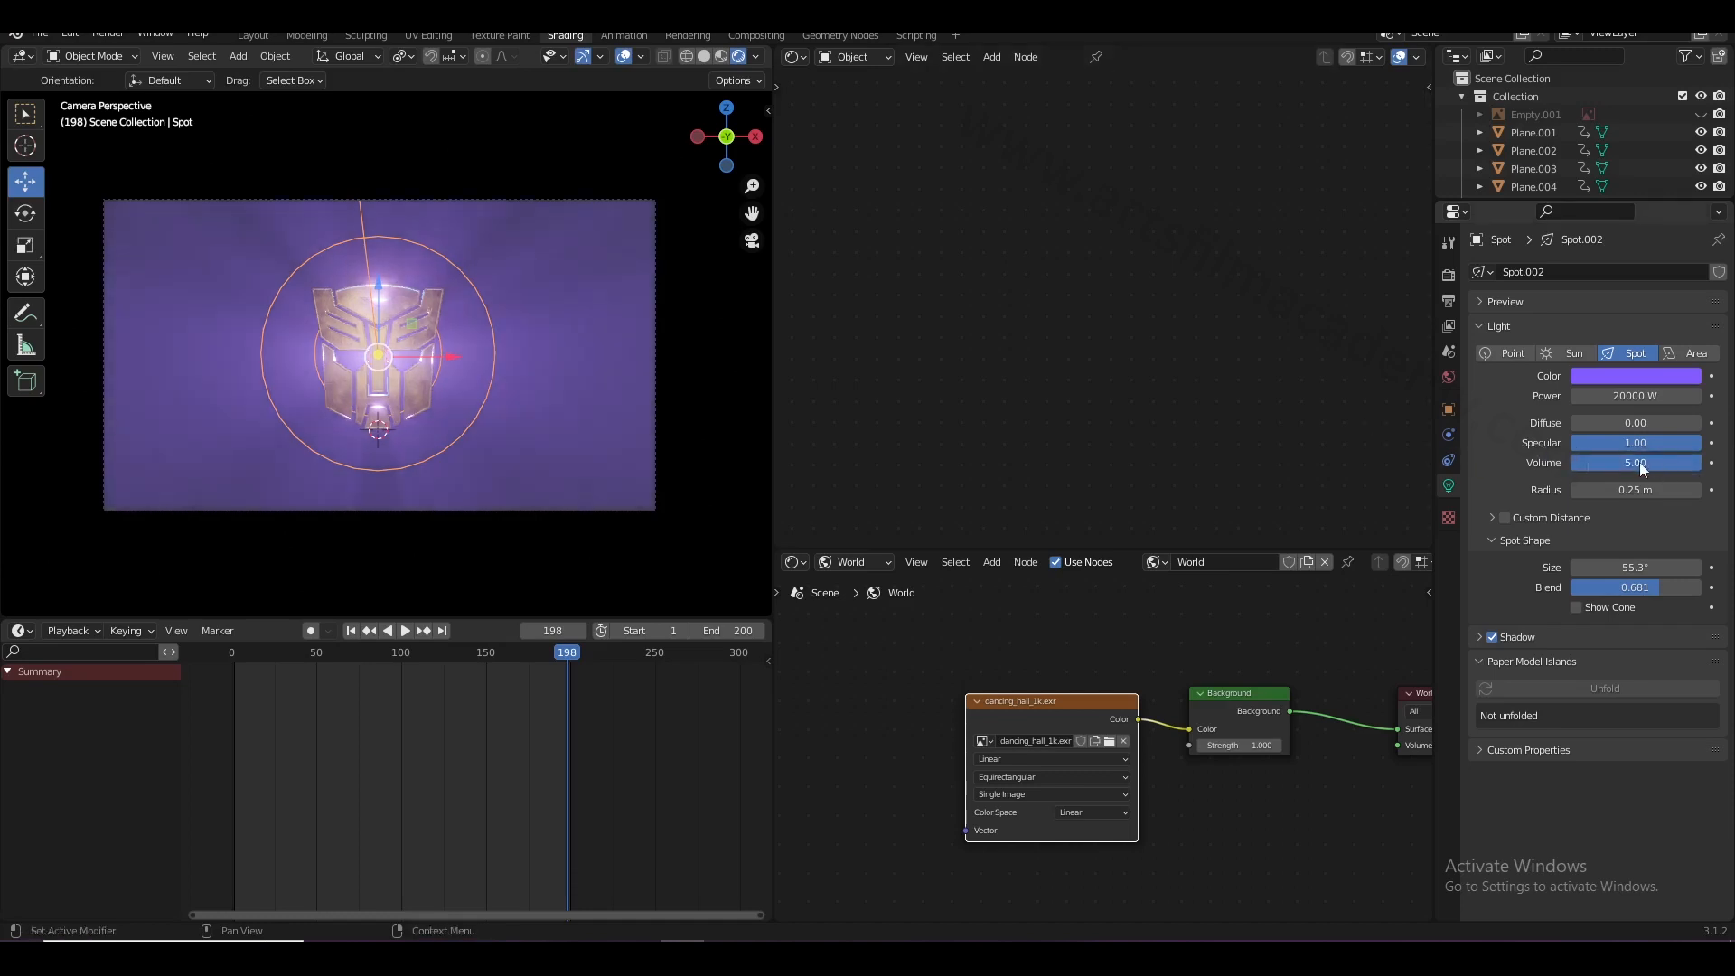
- Try moving the spot light sideways behind the logo, undo the move, and set its Volume to 0
mouse_move(449, 357)
left_mouse_down()
mouse_move(494, 360)
mouse_move(414, 367)
mouse_move(482, 381)
mouse_move(429, 380)
left_mouse_up()
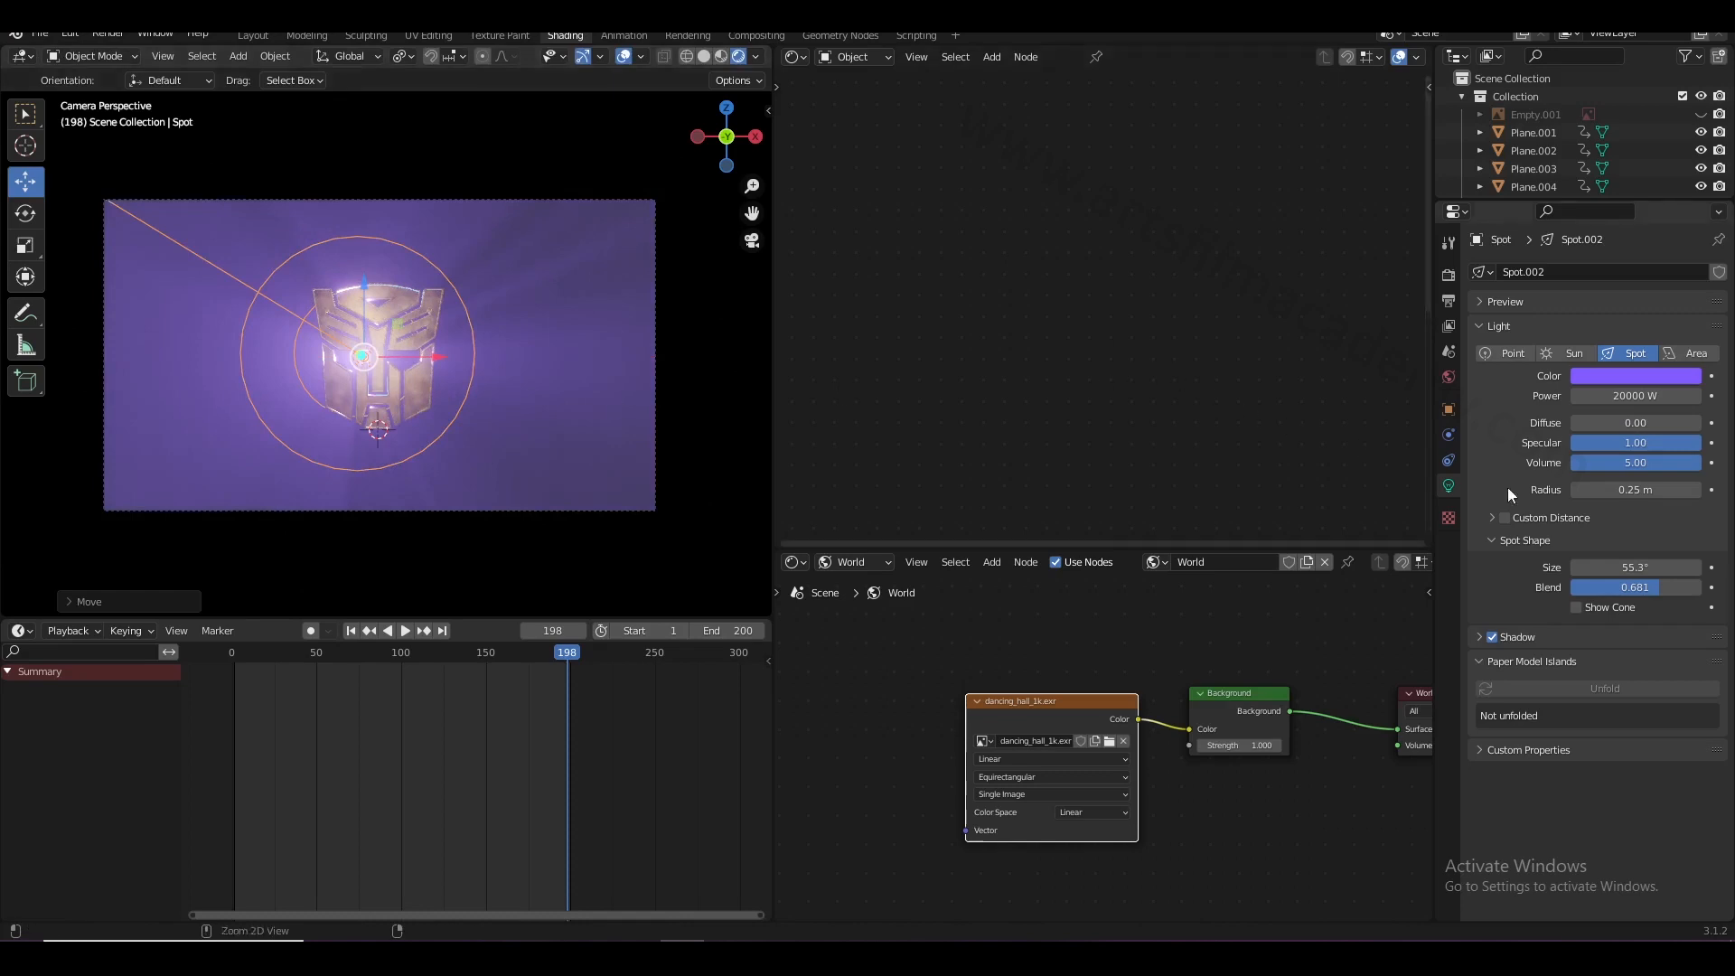
key("ctrl+z")
left_click(1624, 468)
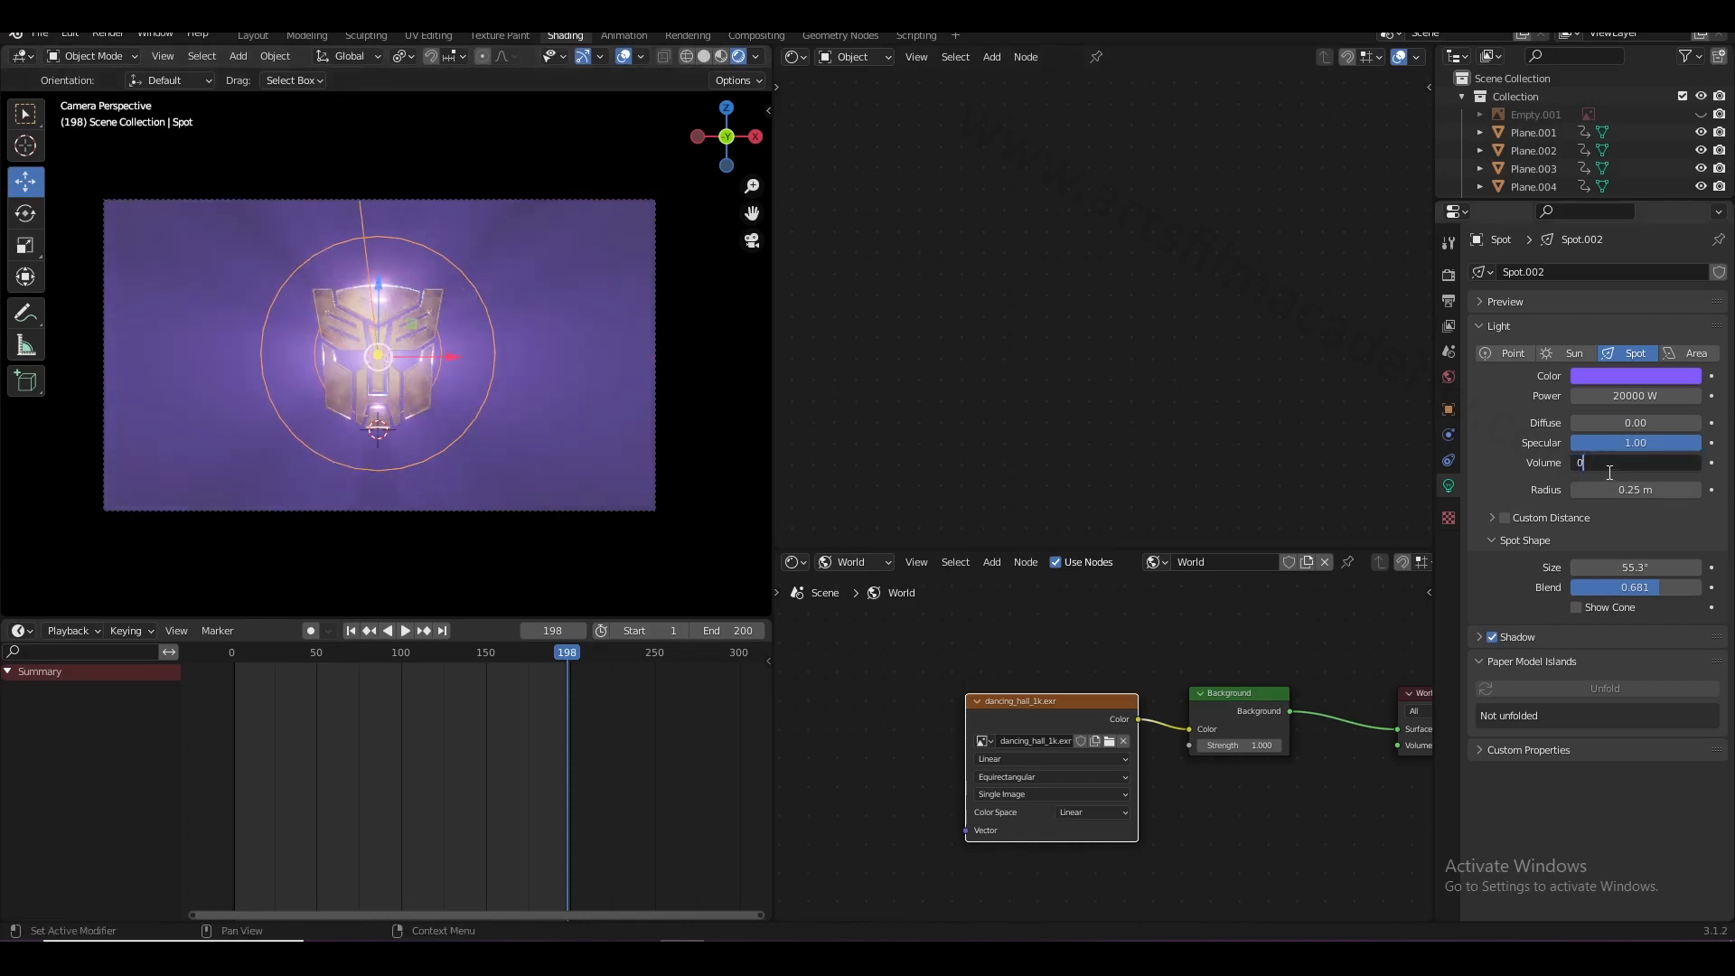
type("0")
key("Return")
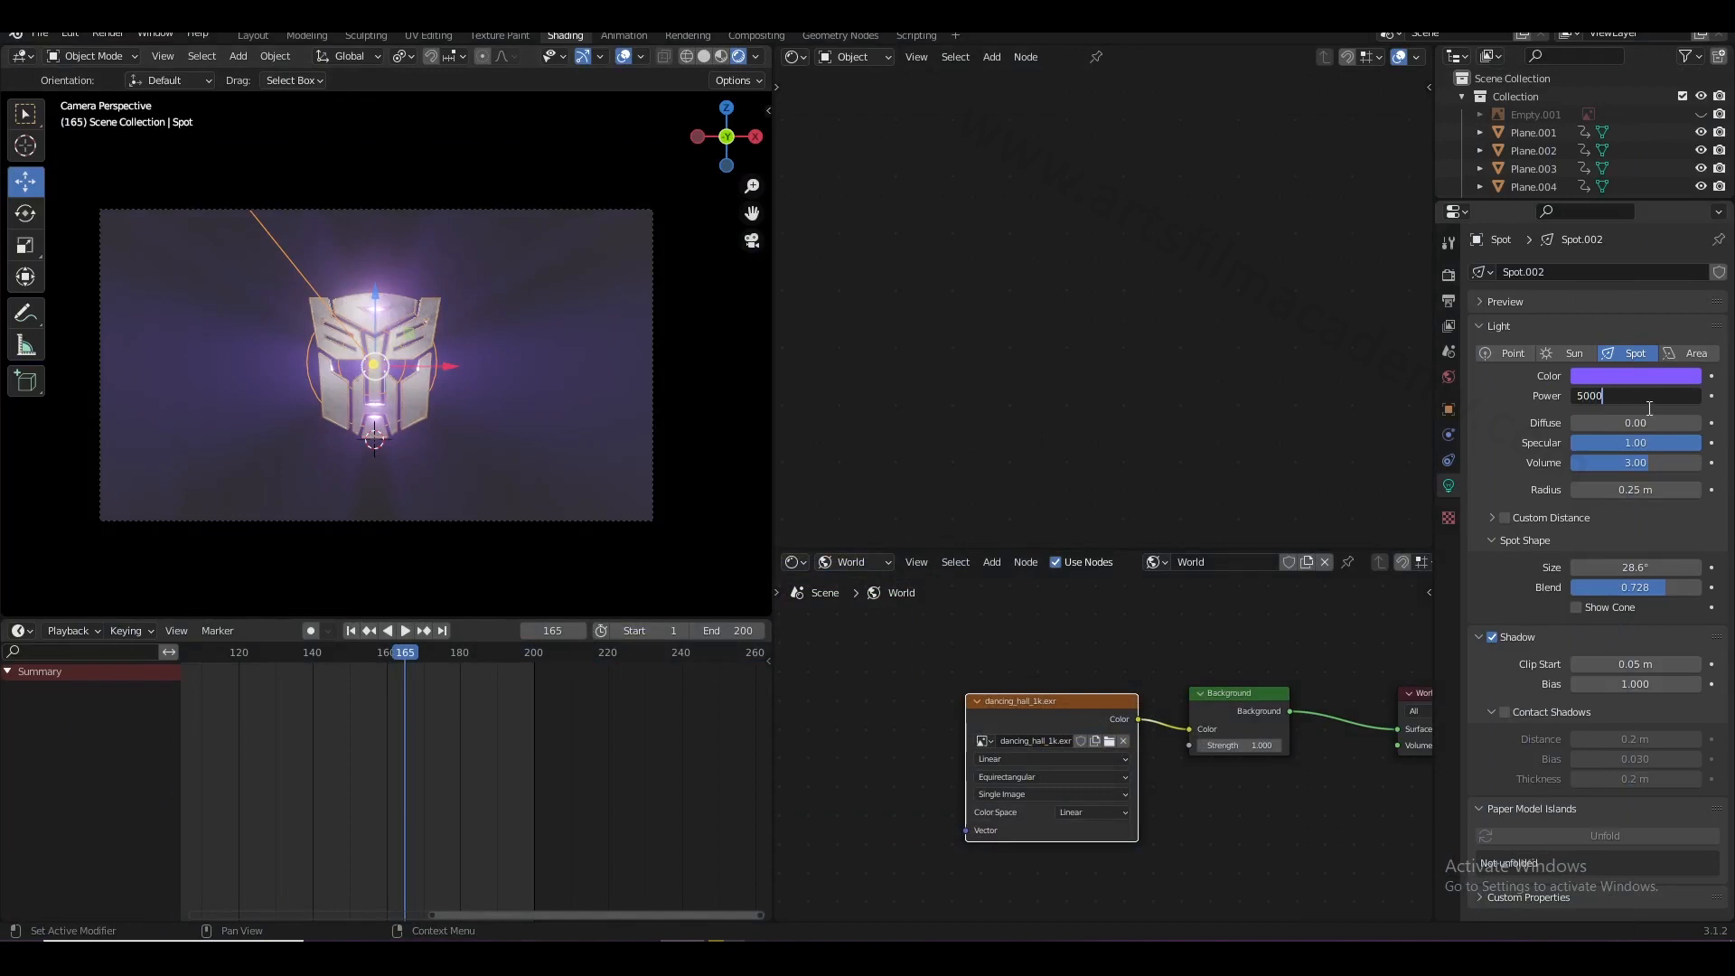
- Set the spot light's power to 50000 W and its Volume to 2
key("Return")
scroll(428, 443, "up", 2)
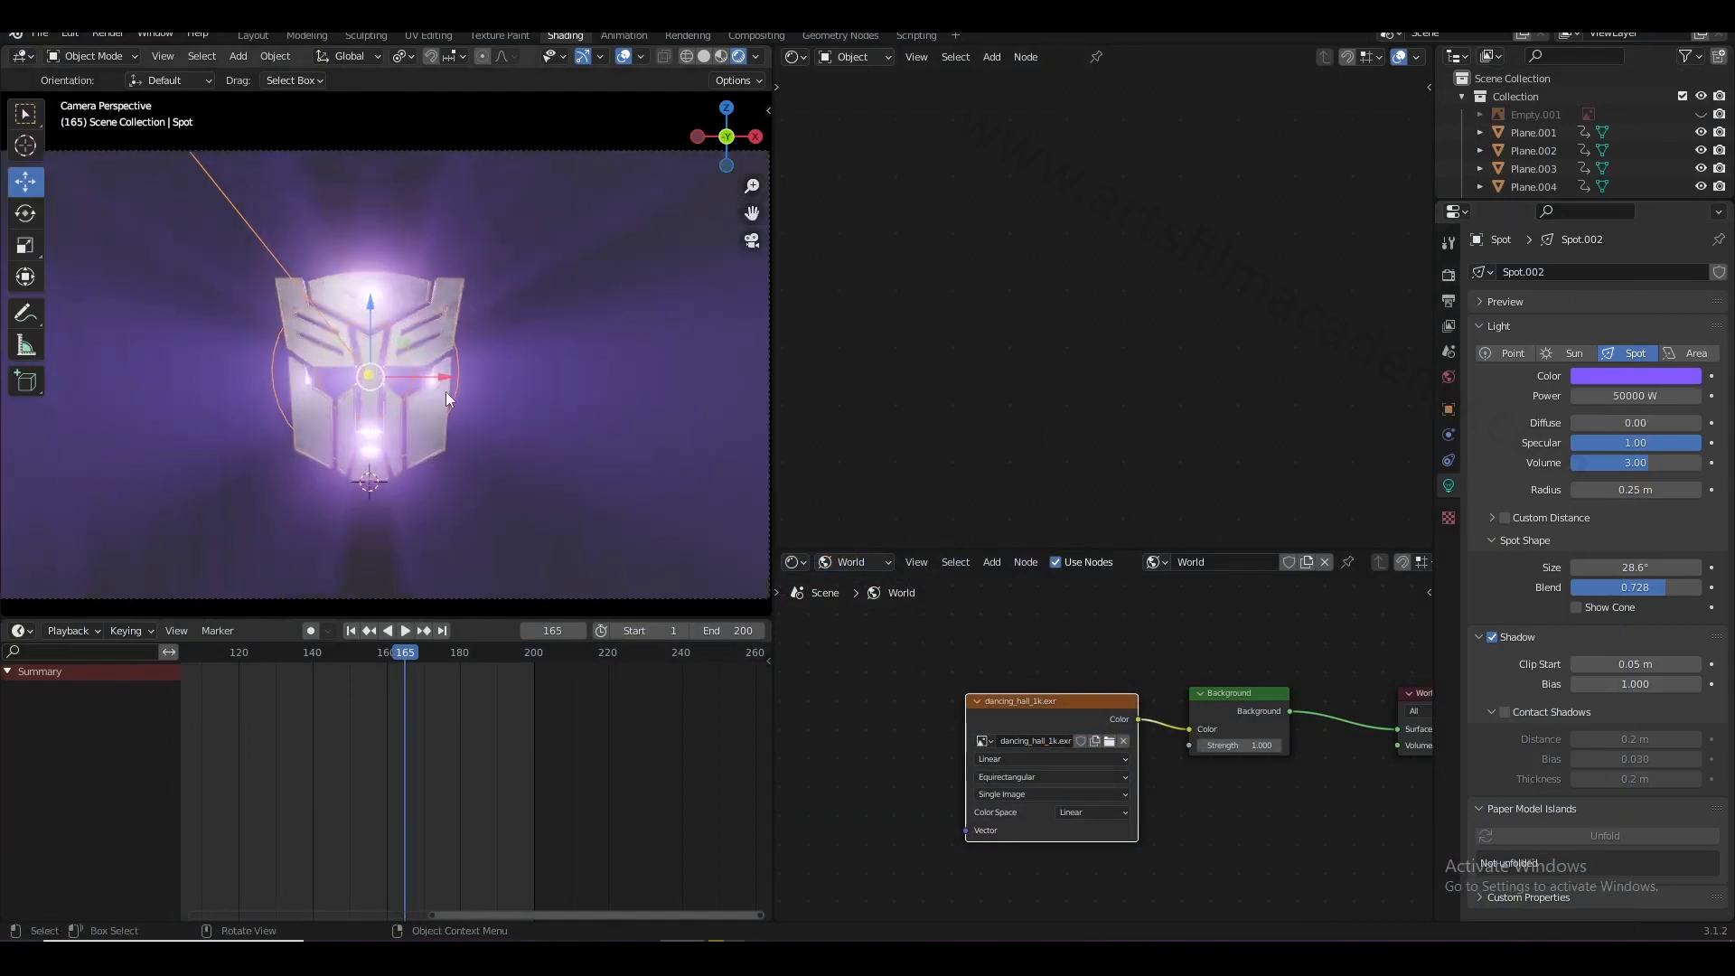
mouse_move(1648, 462)
left_mouse_down()
mouse_move(1614, 463)
mouse_move(1626, 447)
left_mouse_up()
left_click(1664, 464)
type("2")
key("Return")
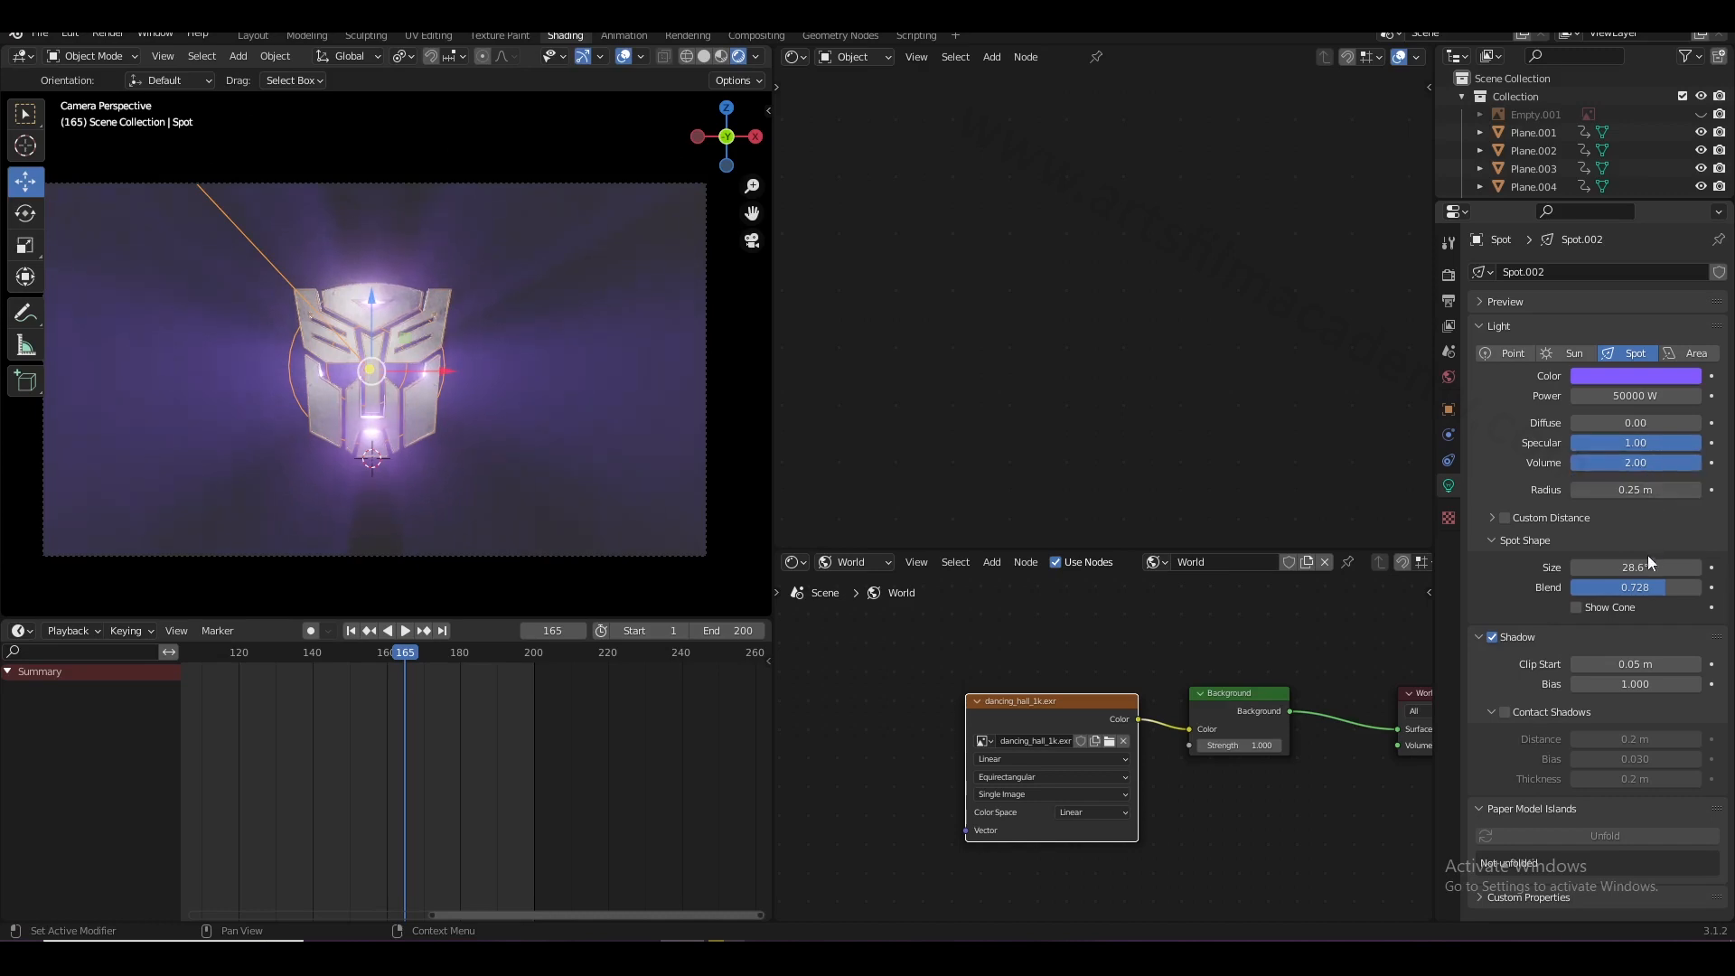
- Undo a trial change of the spot Size, and keyframe the spot light's Size at frames 128 and 146
mouse_move(1638, 566)
left_mouse_down()
mouse_move(1599, 566)
mouse_move(1616, 566)
left_mouse_up()
key("ctrl+z")
left_click_drag(404, 653, 269, 705)
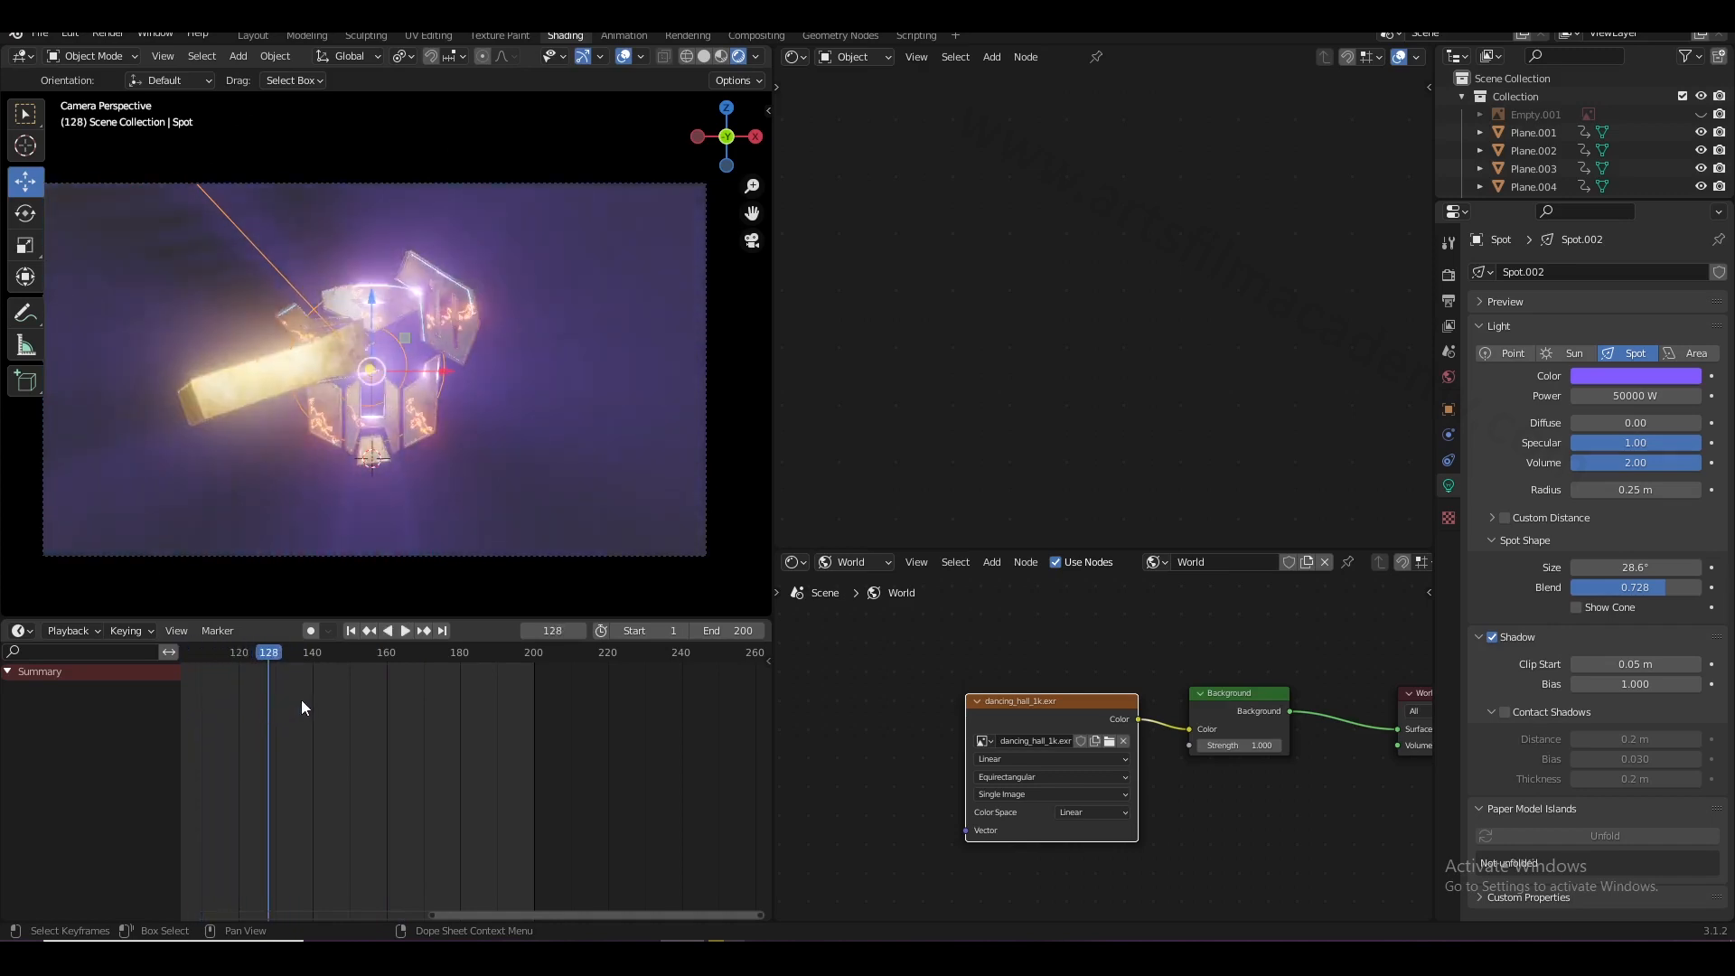
left_click(1710, 567)
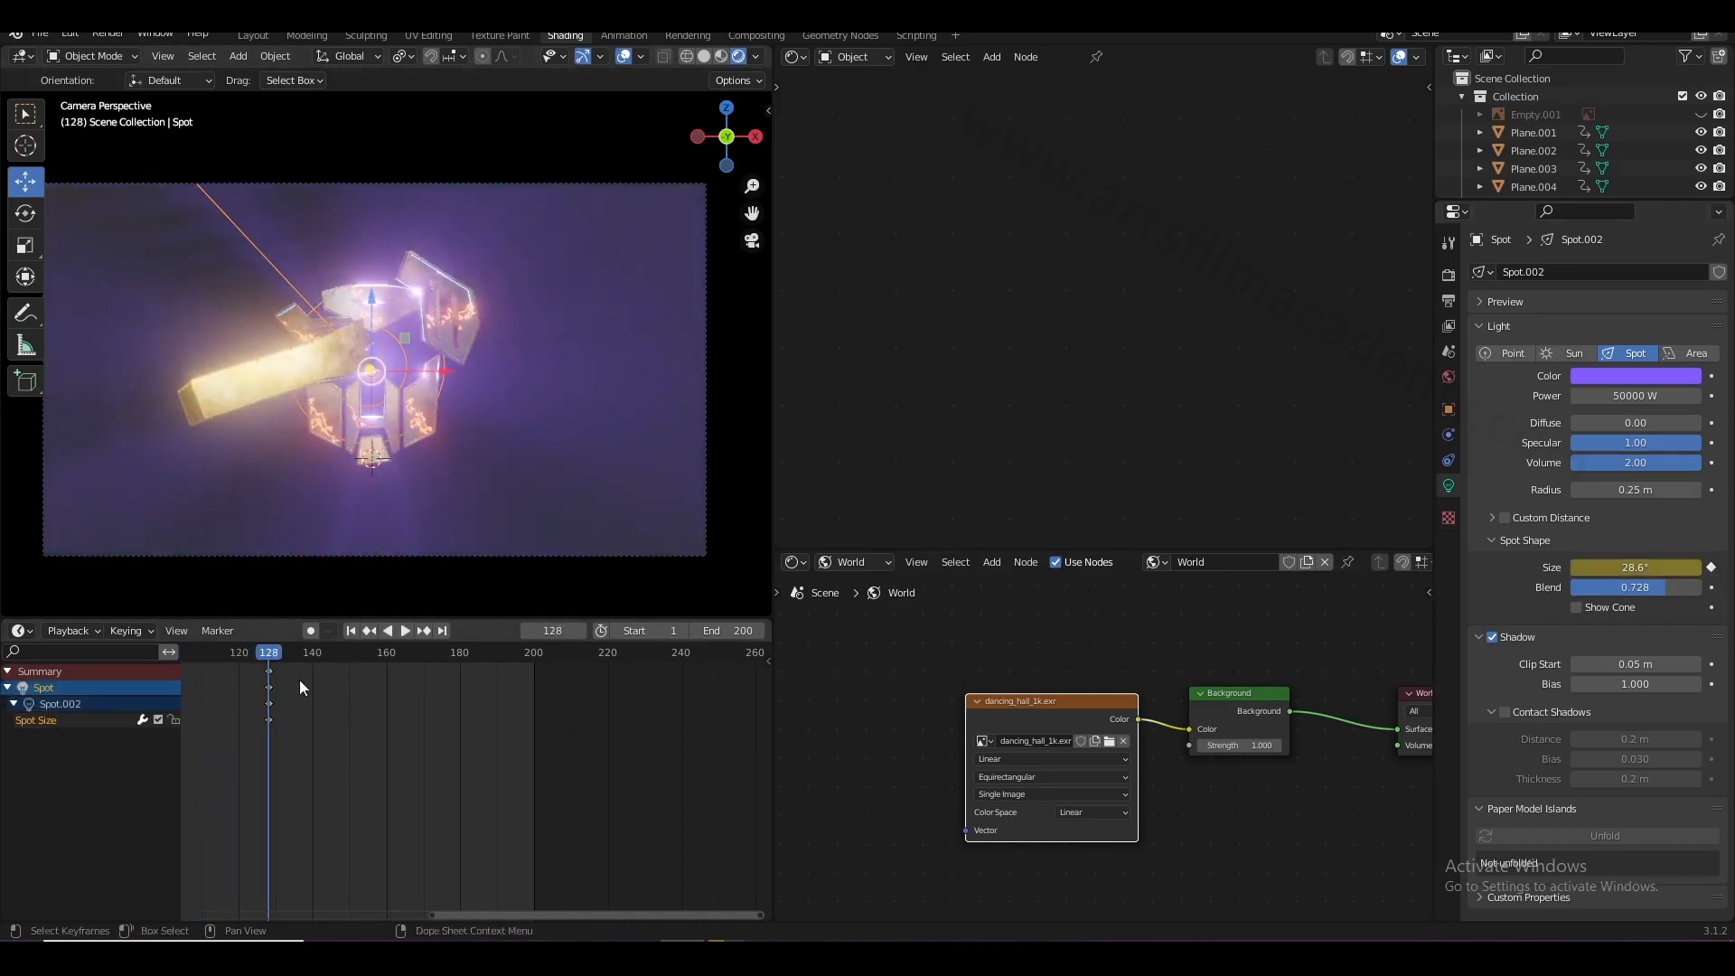
key("space")
key("space")
left_click(1710, 567)
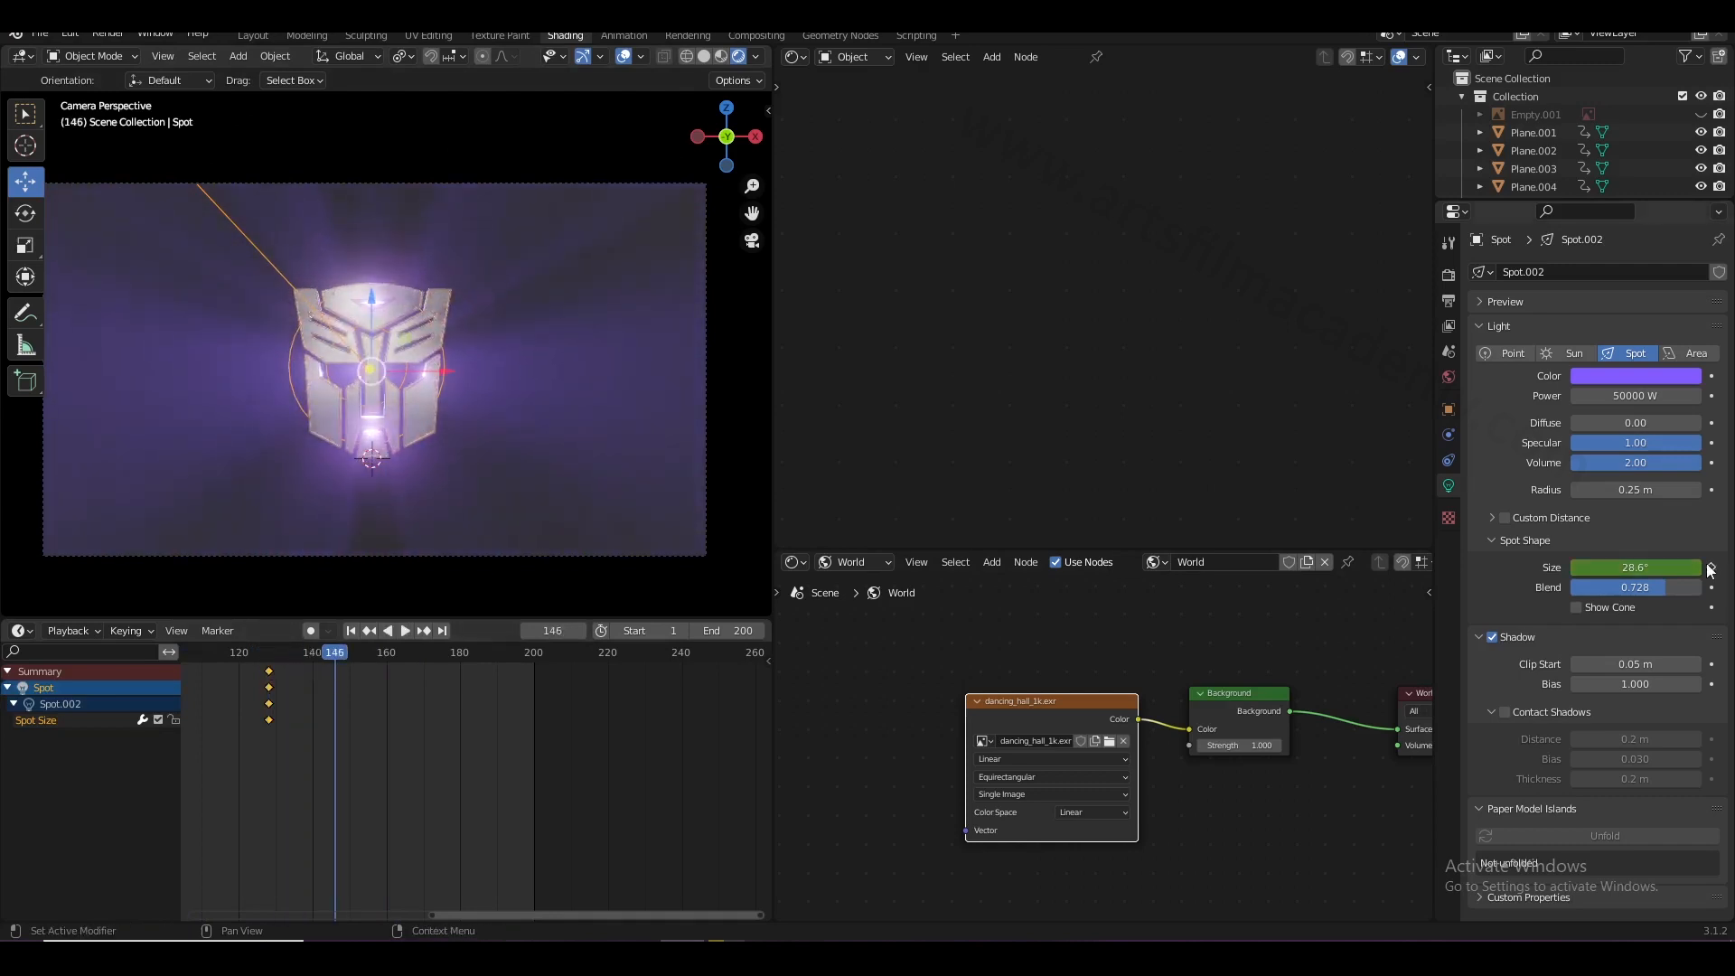
- Set the spot light's Size to 1° at frame 128 and replace its keyframe there
left_click(369, 629)
left_click(368, 629)
left_click(423, 631)
double_click(1665, 567)
type("1")
key("Return")
left_click(1710, 568)
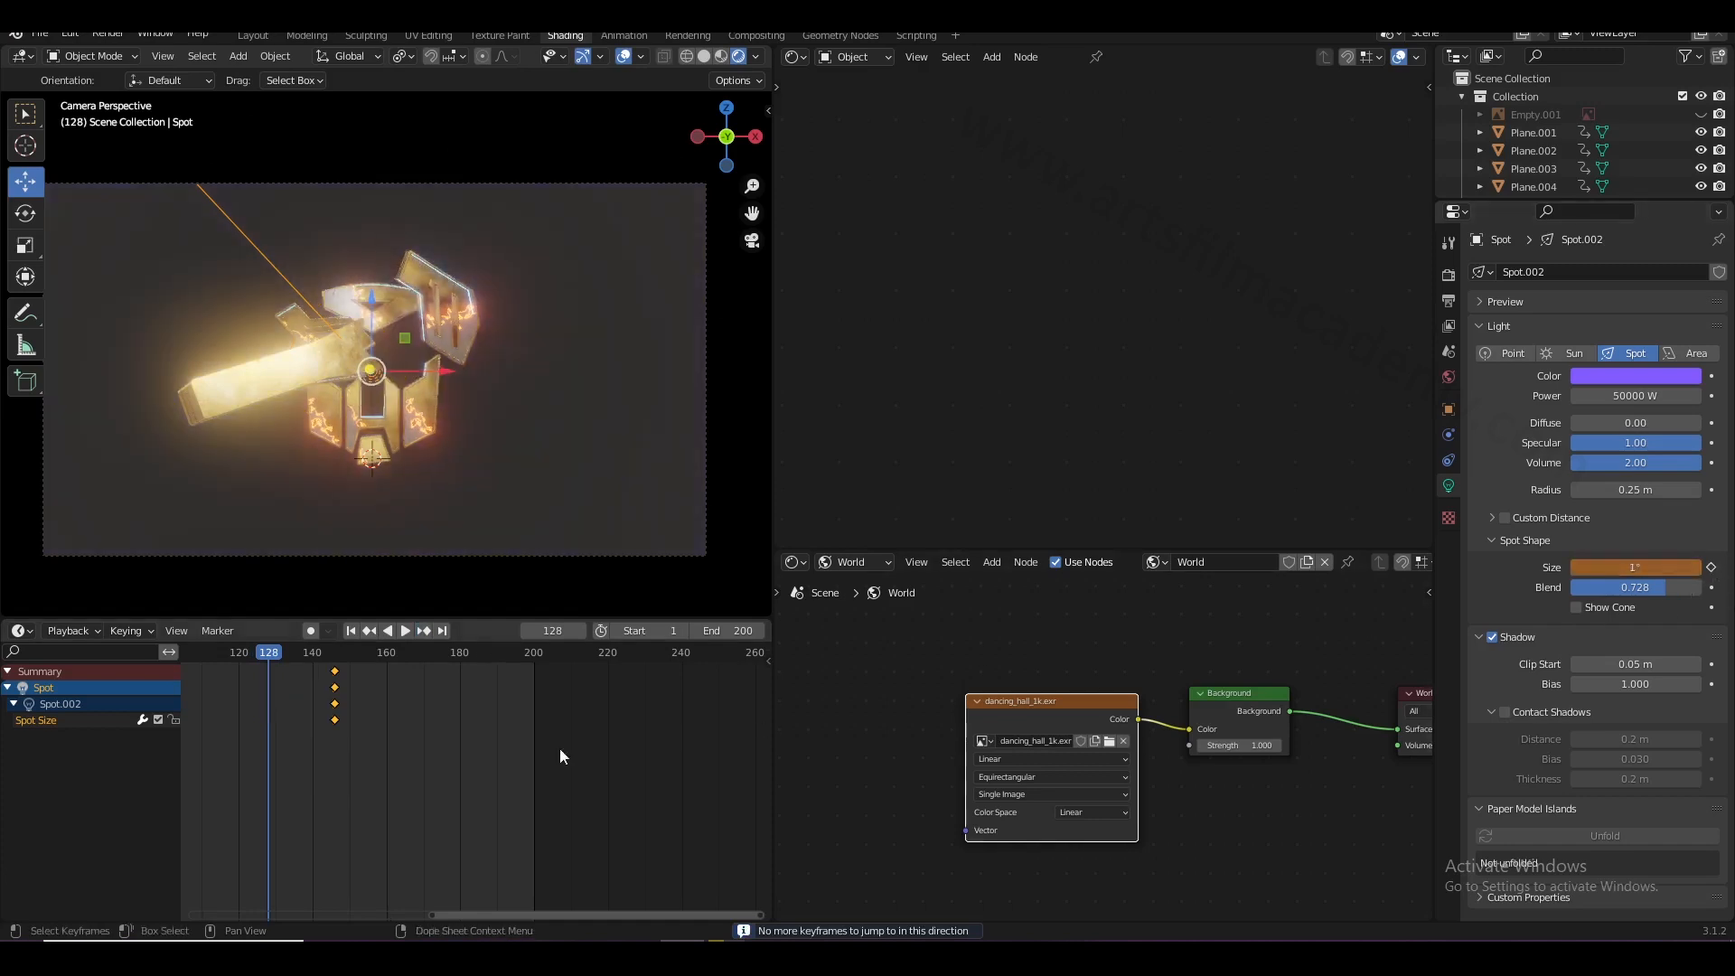
left_click(1710, 568)
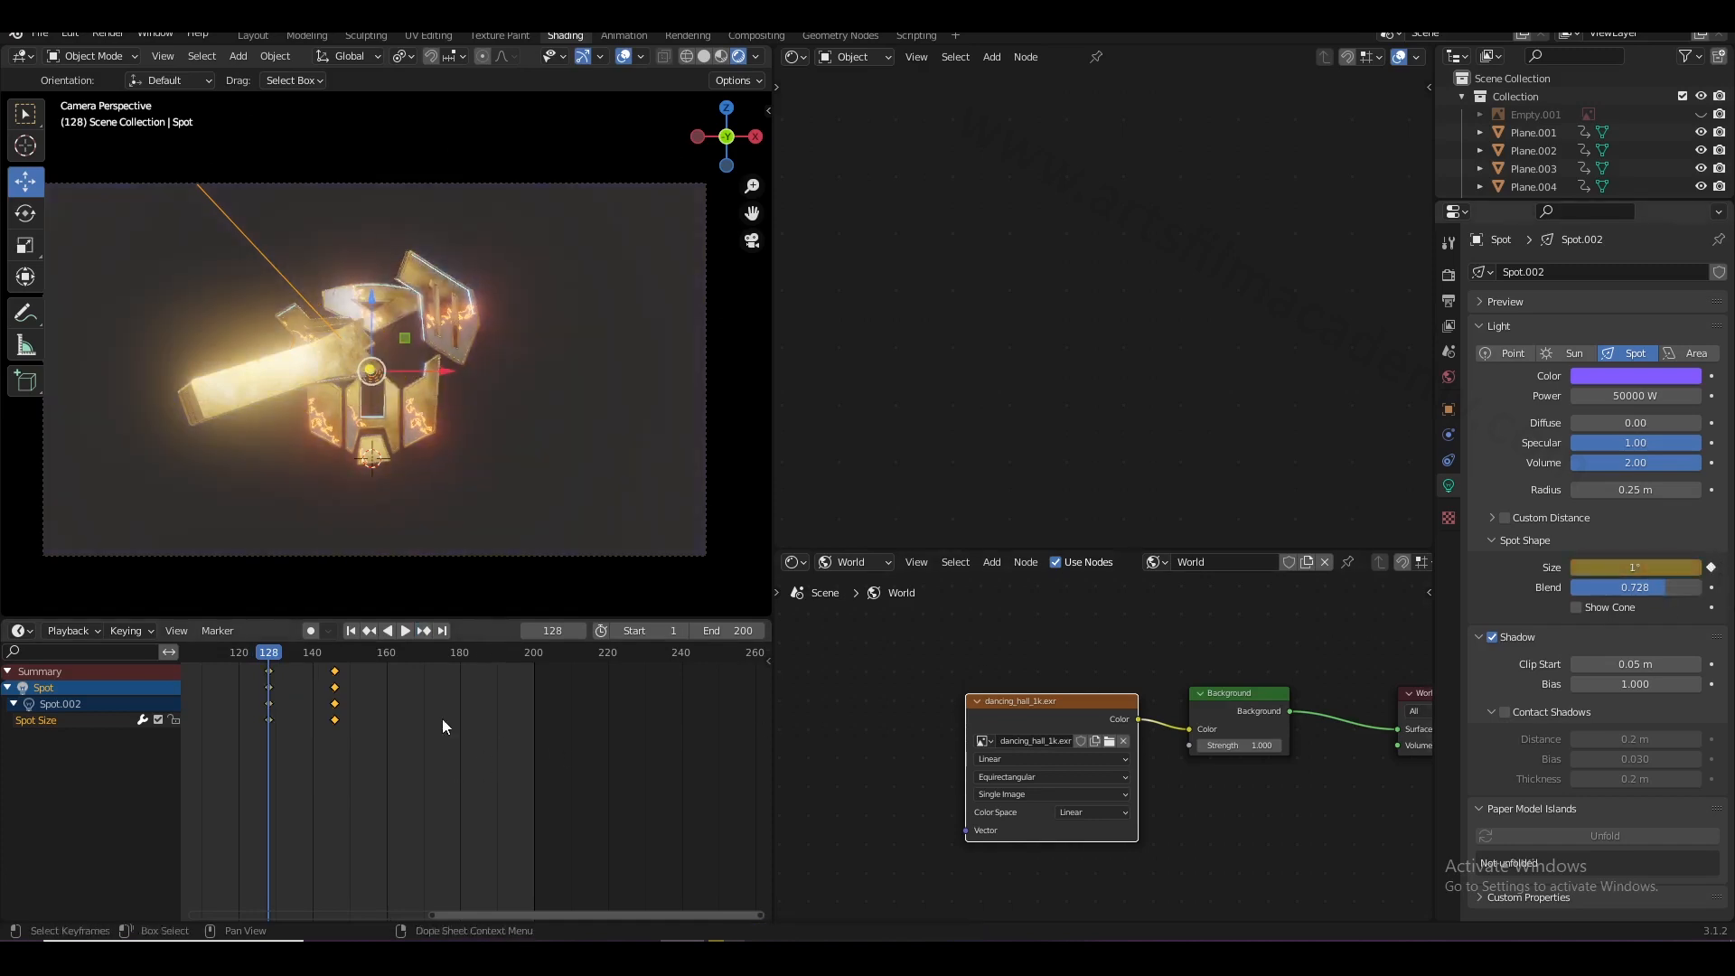
- Move the second spot Size keyframe to about frame 140 and play back the light's opening to judge its timing
key("space")
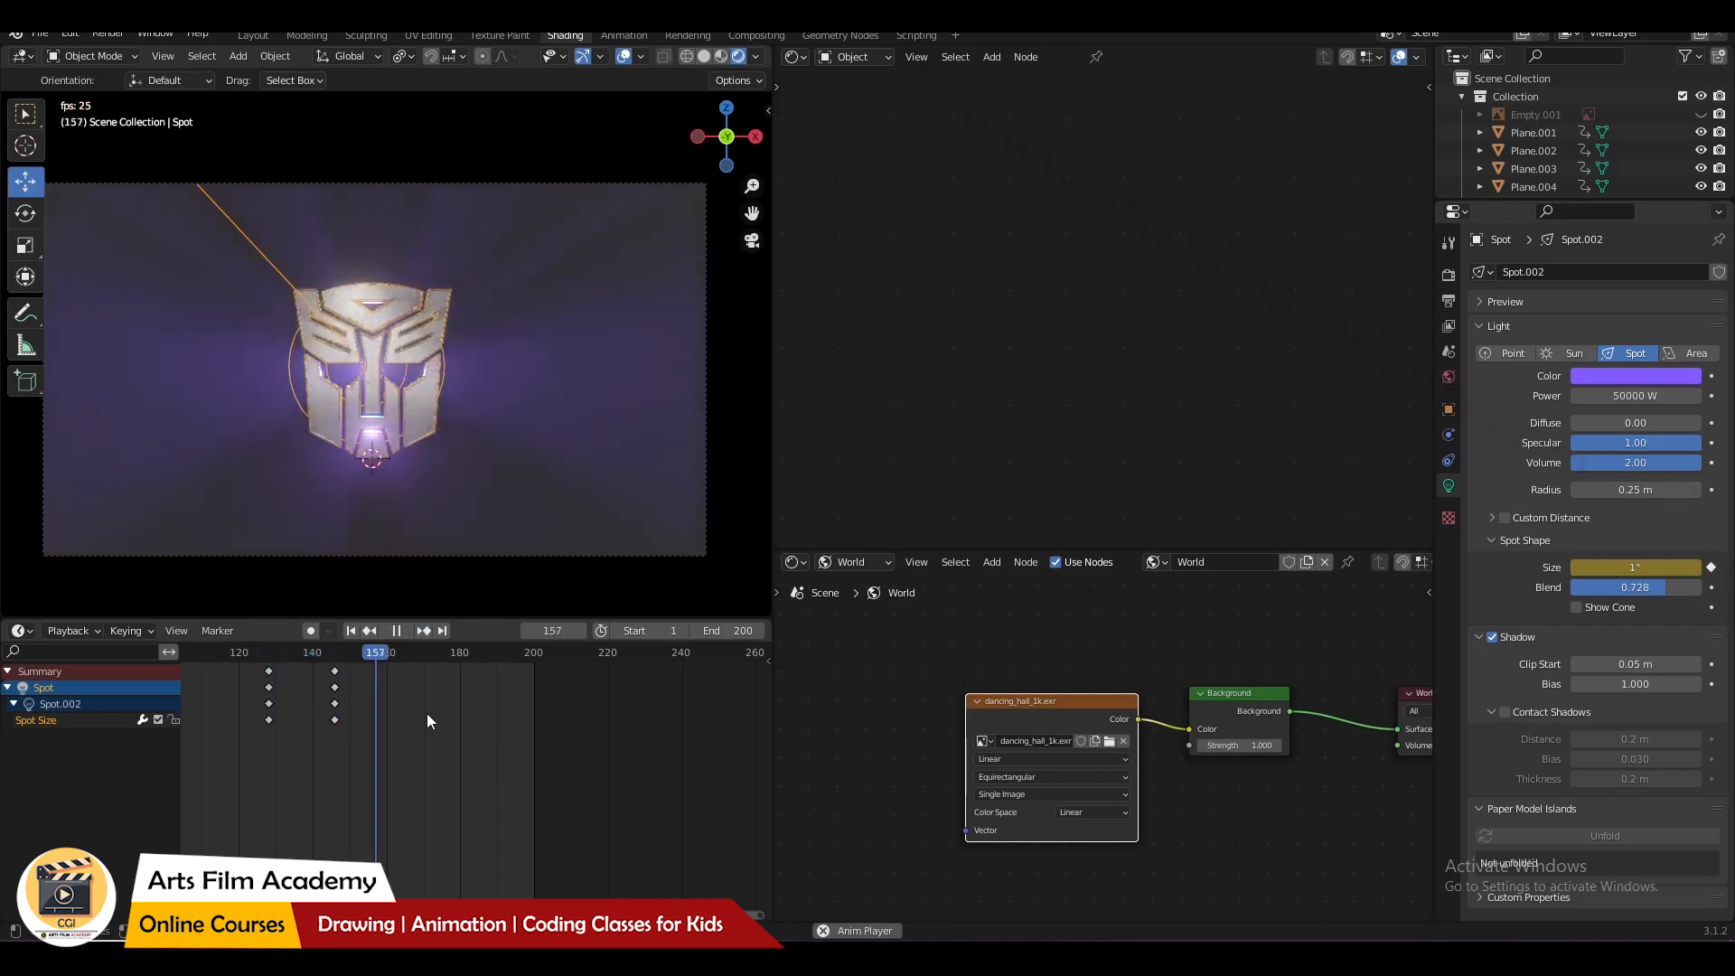
key("space")
mouse_move(316, 652)
left_mouse_down()
mouse_move(237, 657)
mouse_move(310, 669)
left_mouse_up()
key("space")
key("space")
left_click(265, 654)
key("space")
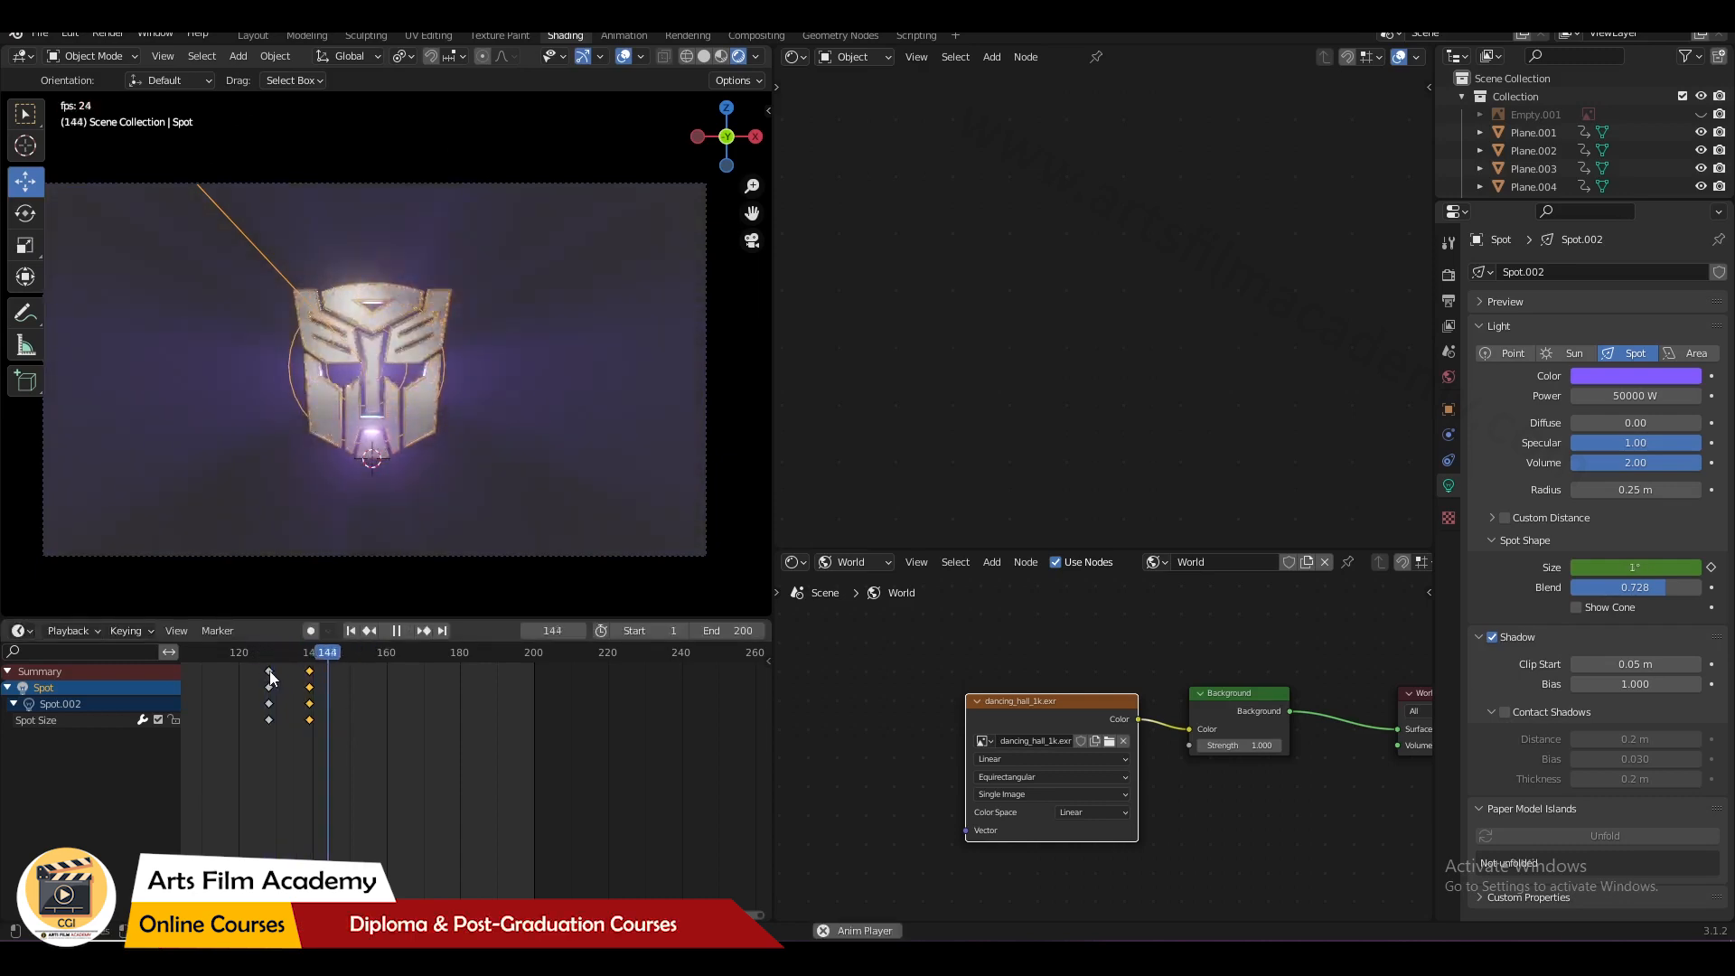
key("space")
key("space")
key("space")
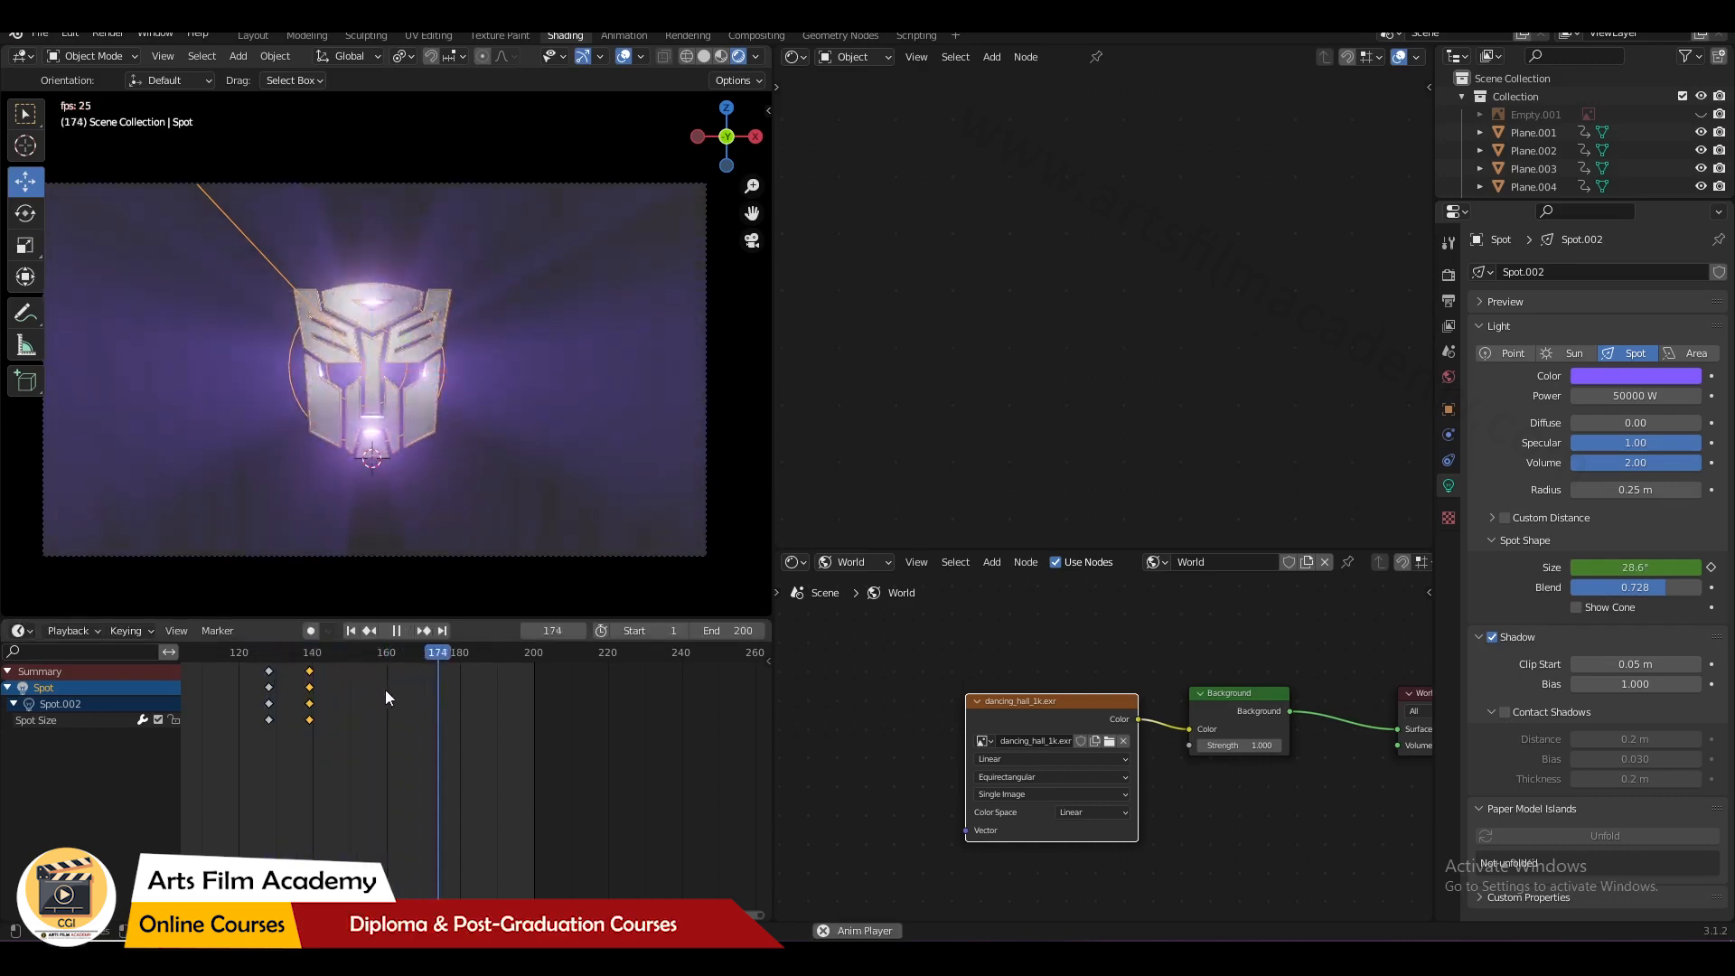
- Copy both spot Size keyframes, paste them at frame 176, and reverse their order so the light closes from about frame 175 to 187
left_click_drag(438, 657, 251, 661)
key("ctrl+c")
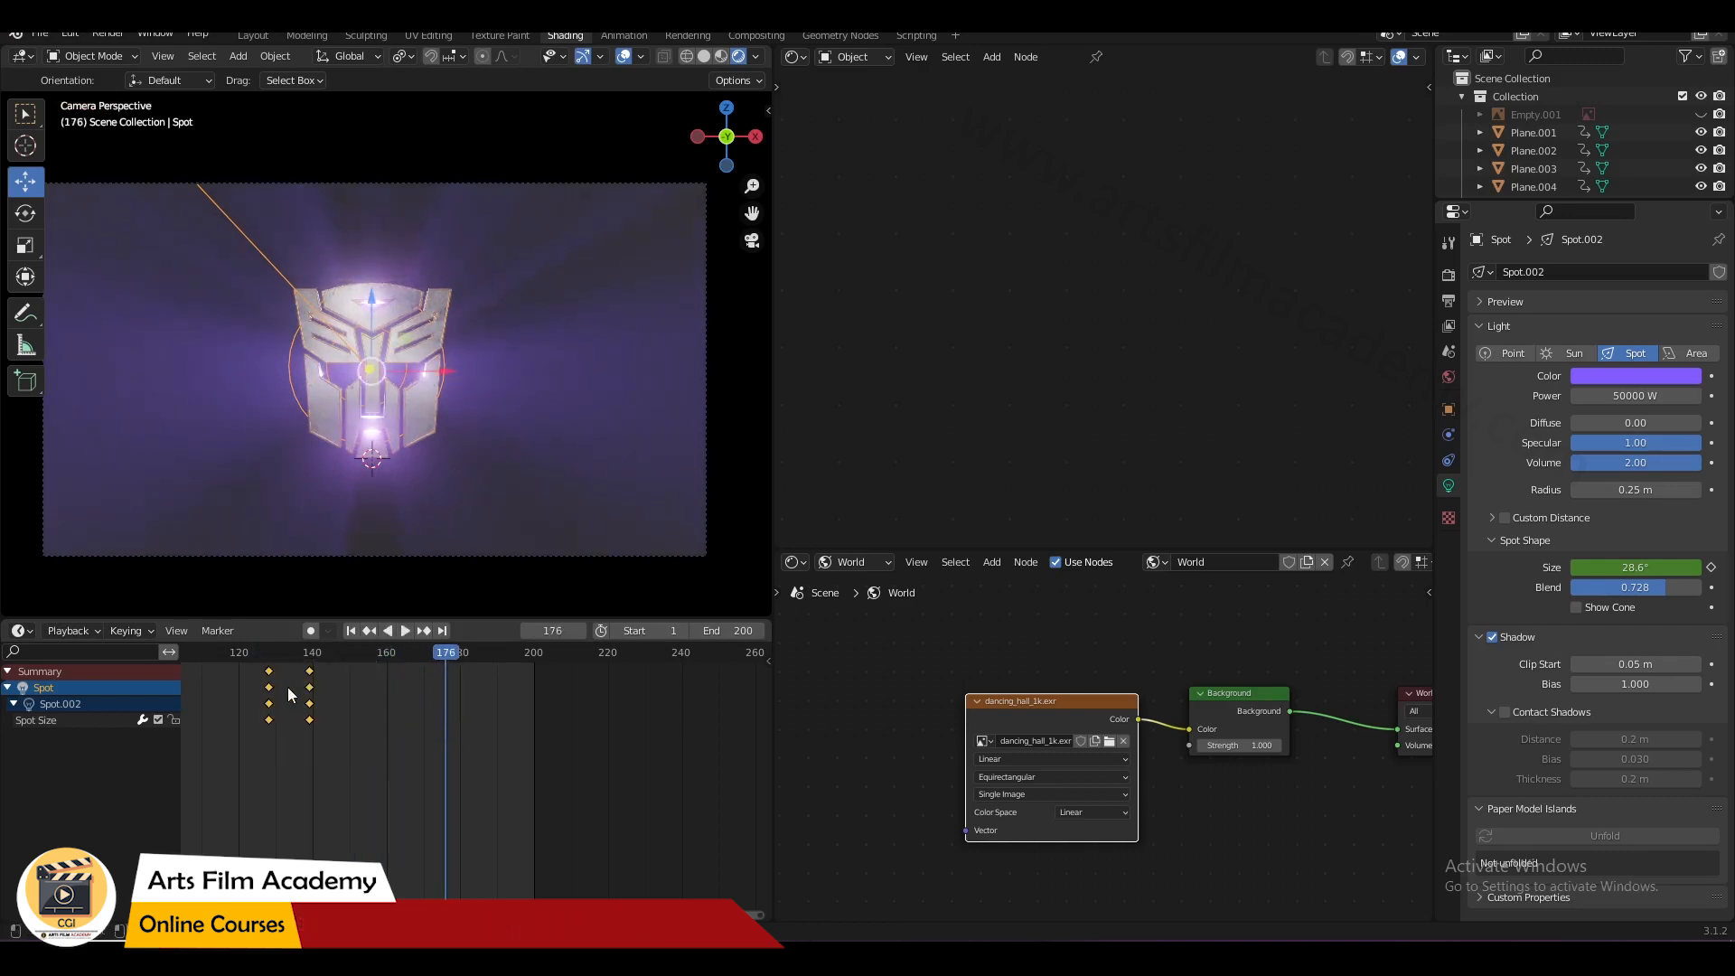
key("ctrl+v")
left_click_drag(487, 672, 402, 679)
left_click_drag(478, 747, 443, 718)
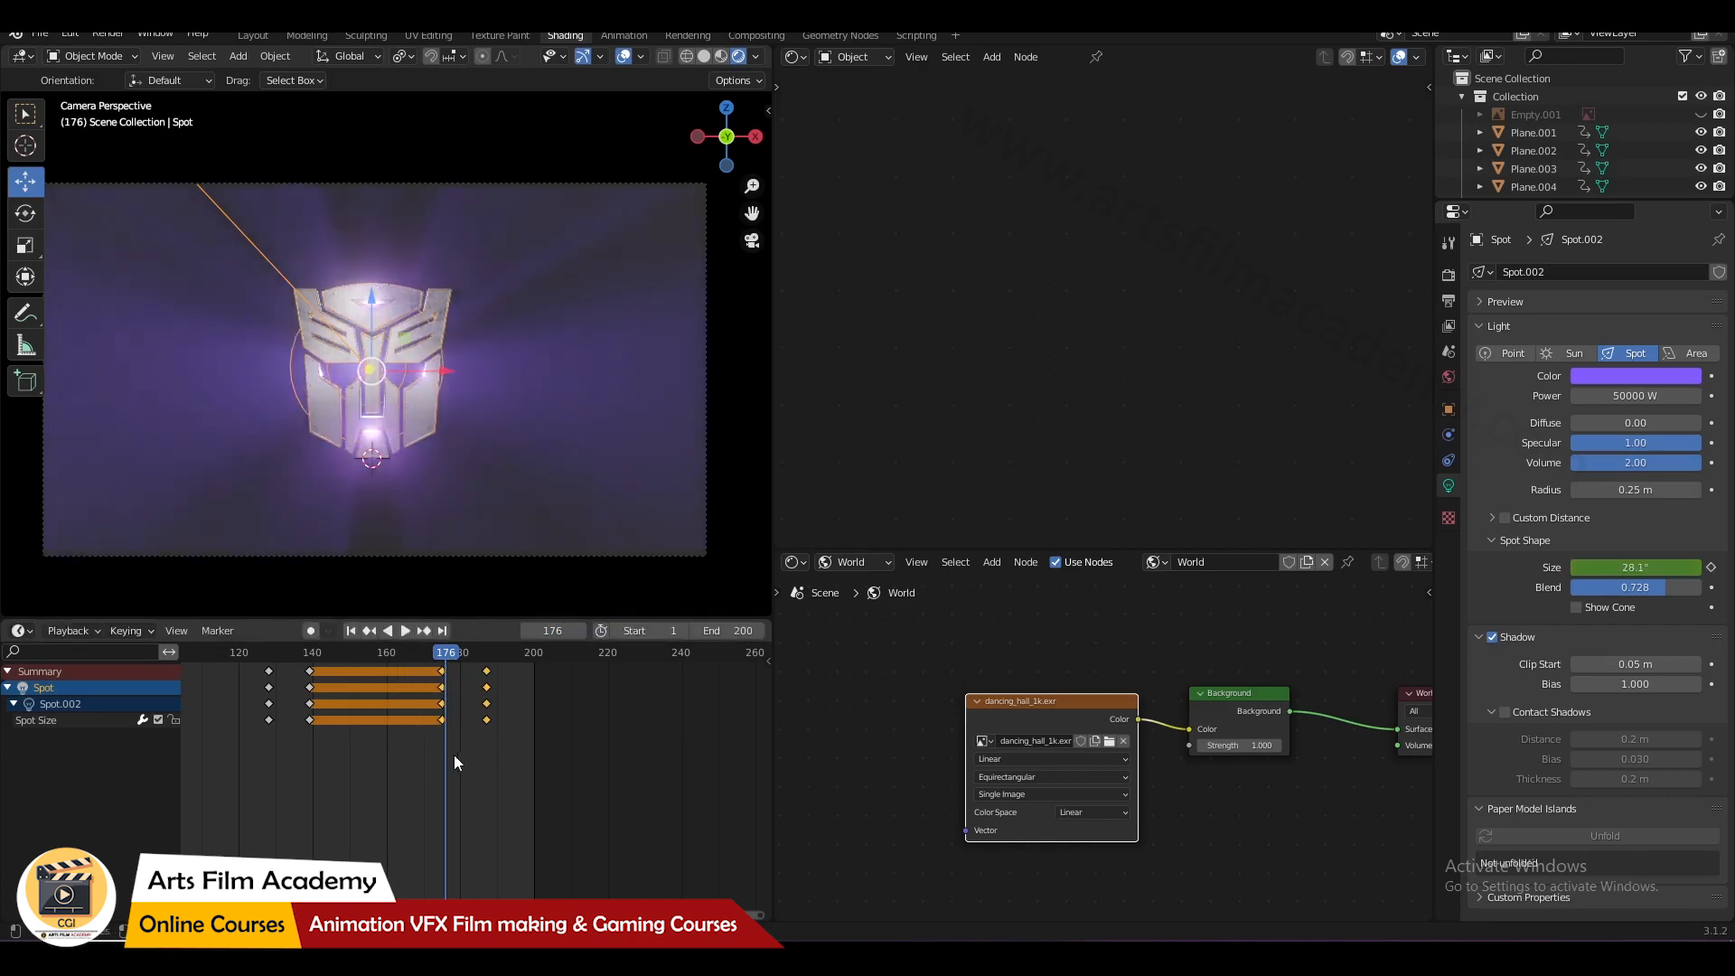
- Play back the light's closing and the opening of the animation in the Layout workspace, and save the file
key("space")
left_click(486, 775)
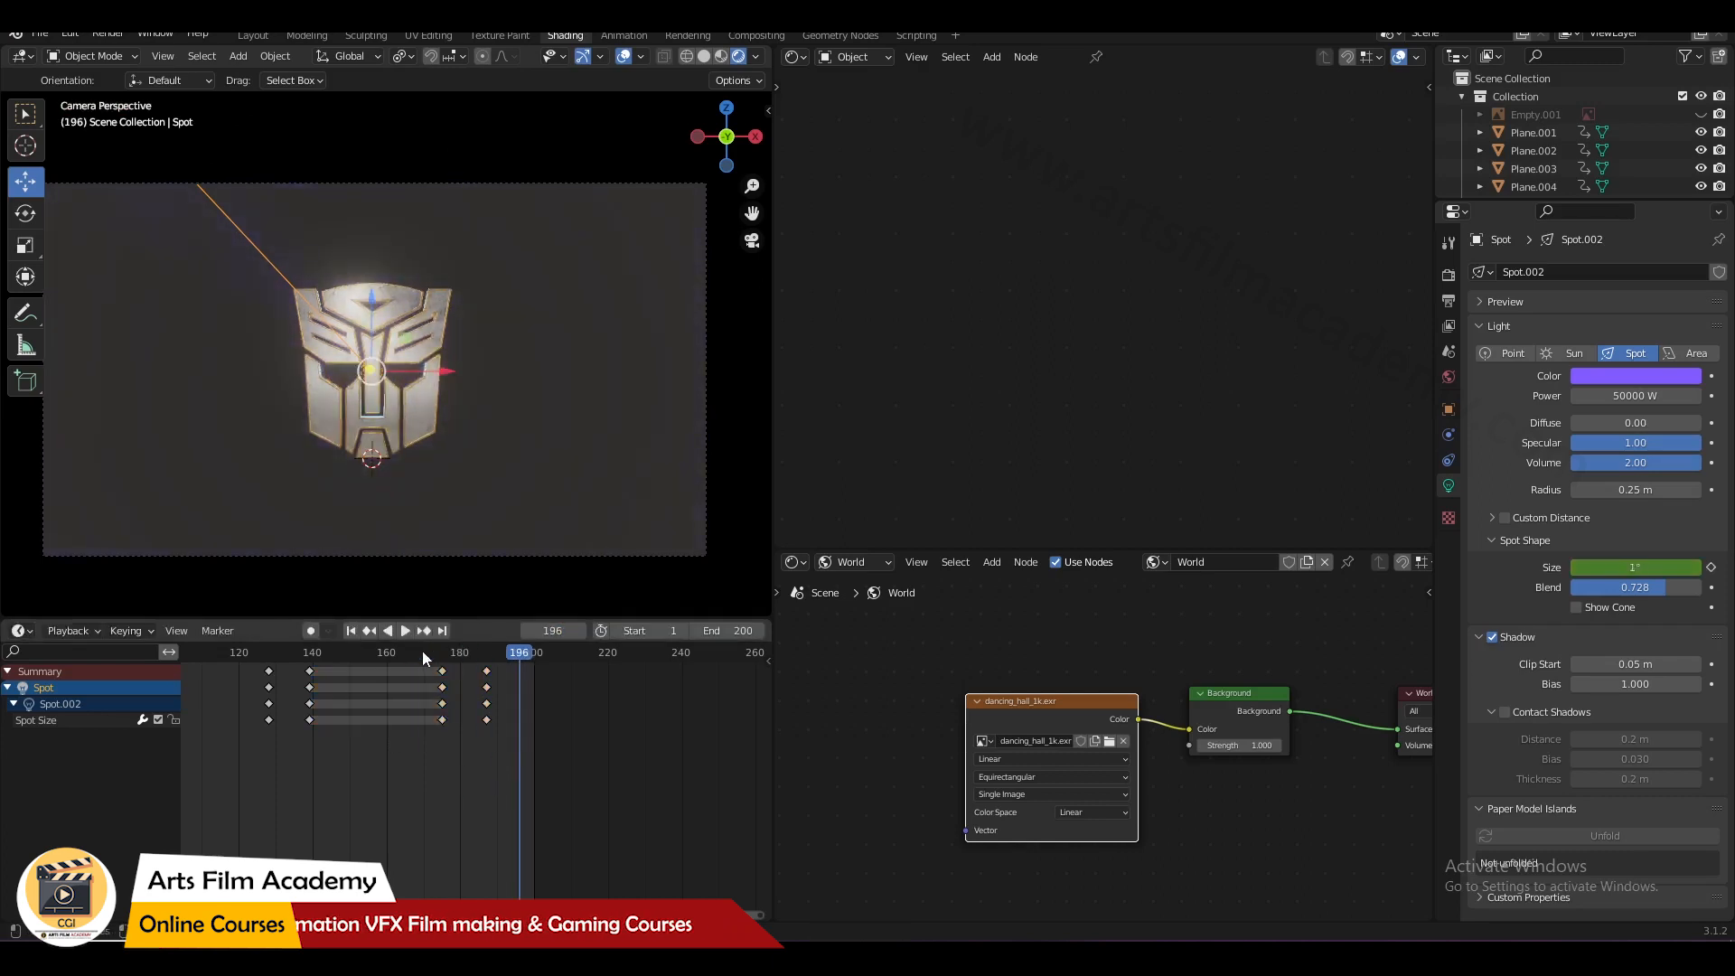
left_click(423, 651)
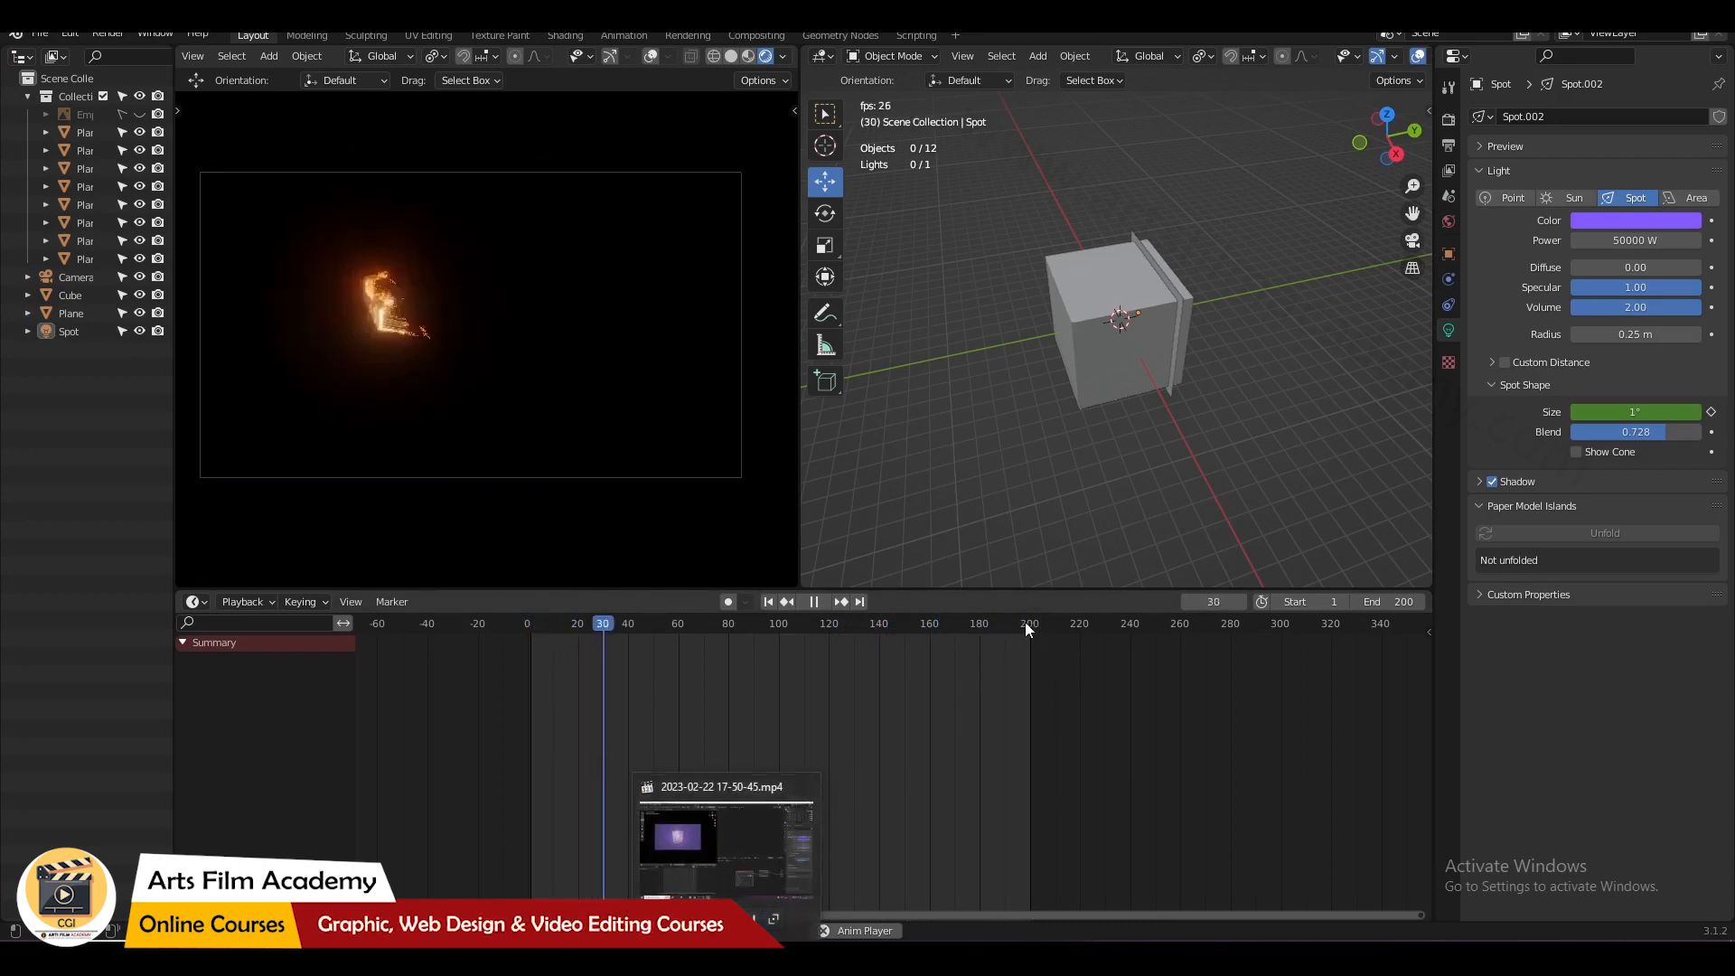
key("space")
key("ctrl+s")
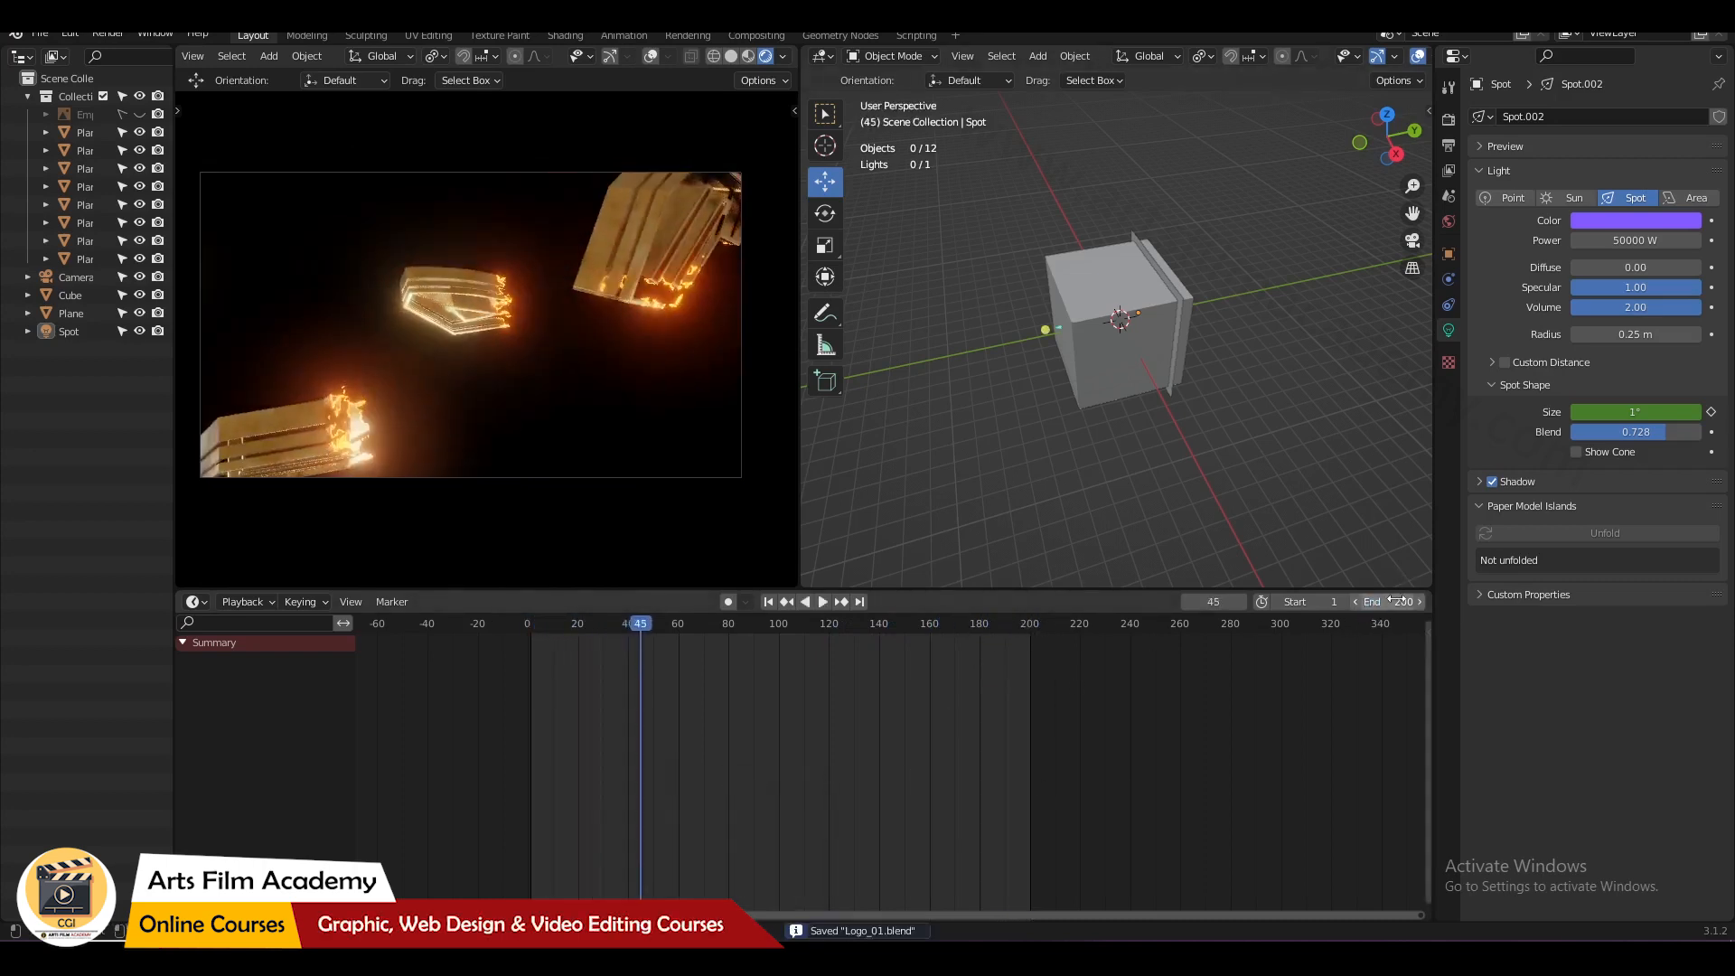
- Set the animation's end frame to 220 and play it back
type("220")
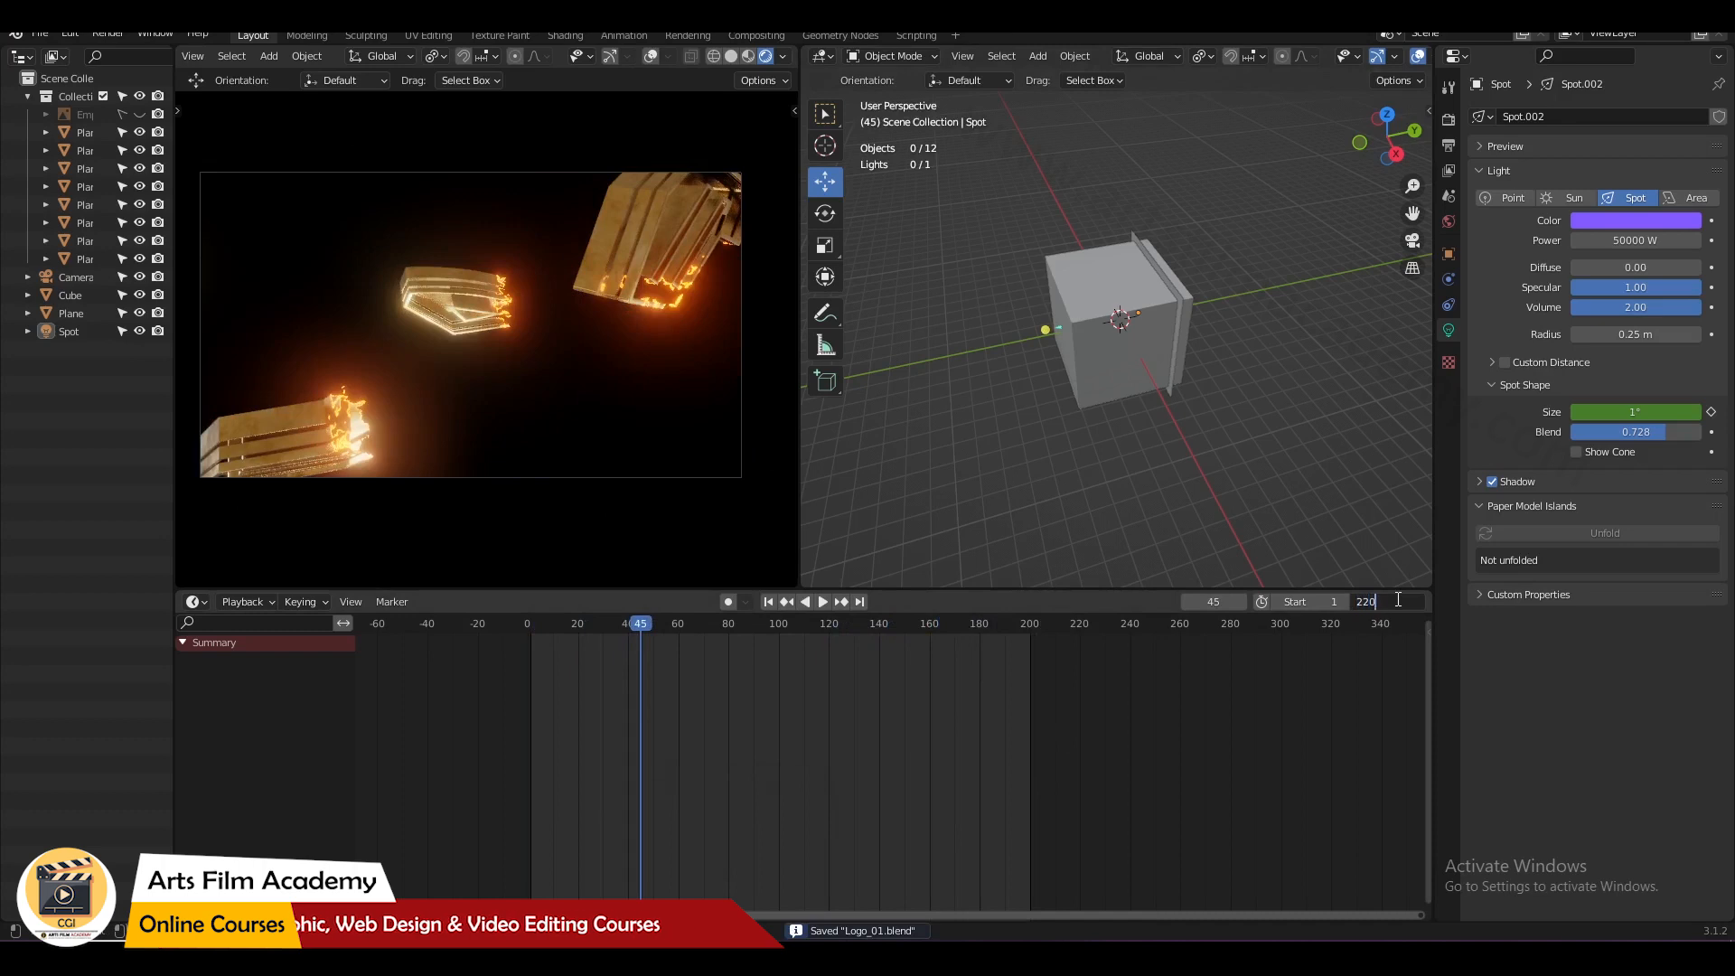
key("Return")
key("space")
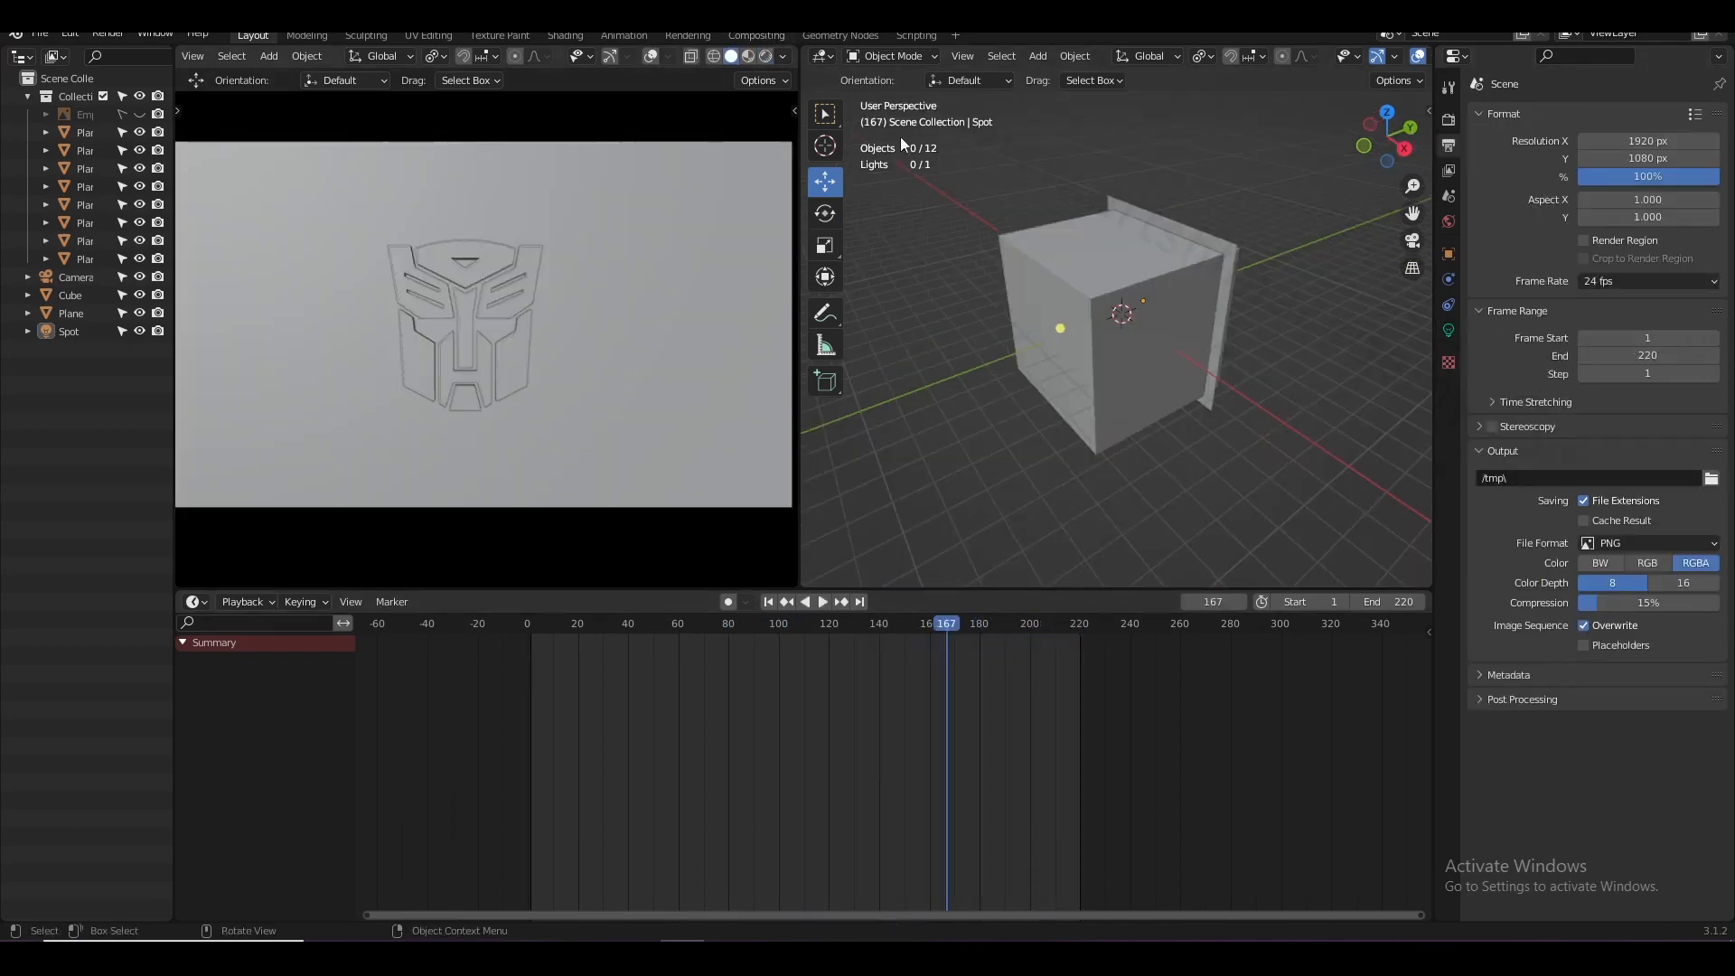
- Check the render engine choice and the render settings for the final output
left_click(1448, 121)
left_click(1449, 145)
left_click(1449, 120)
left_click(1613, 120)
left_click(1612, 121)
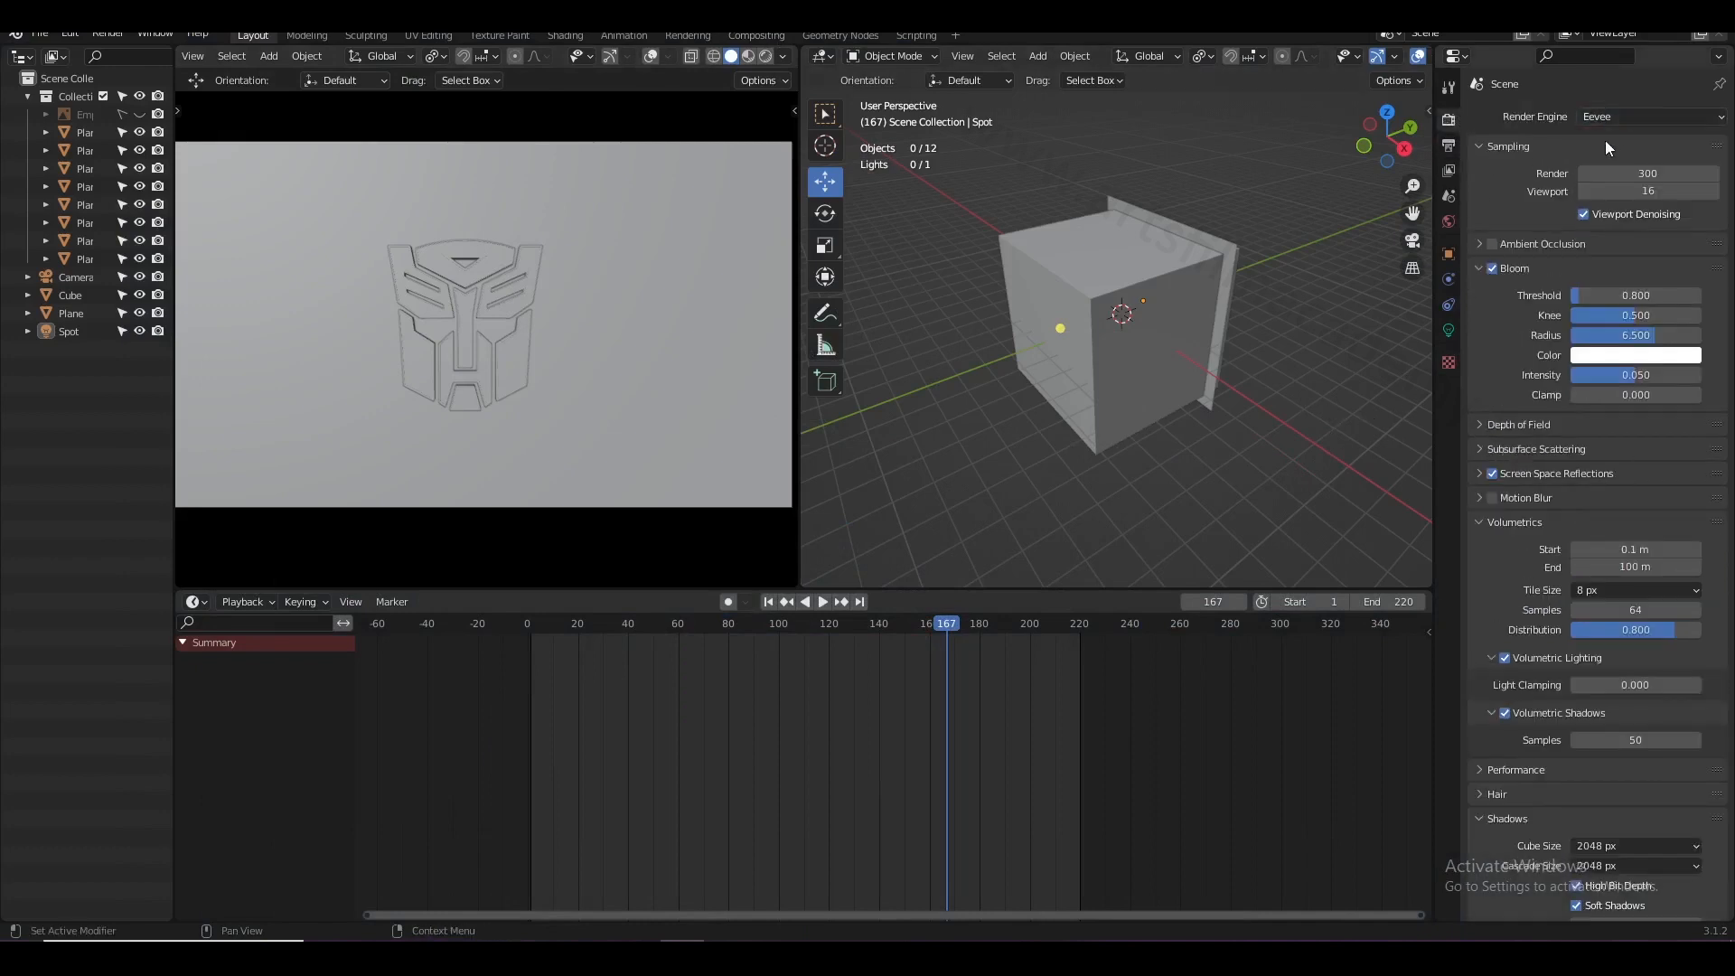
- Set the render output folder to D:\SJC\Logo Animation Workshop\Render\
left_click(1448, 150)
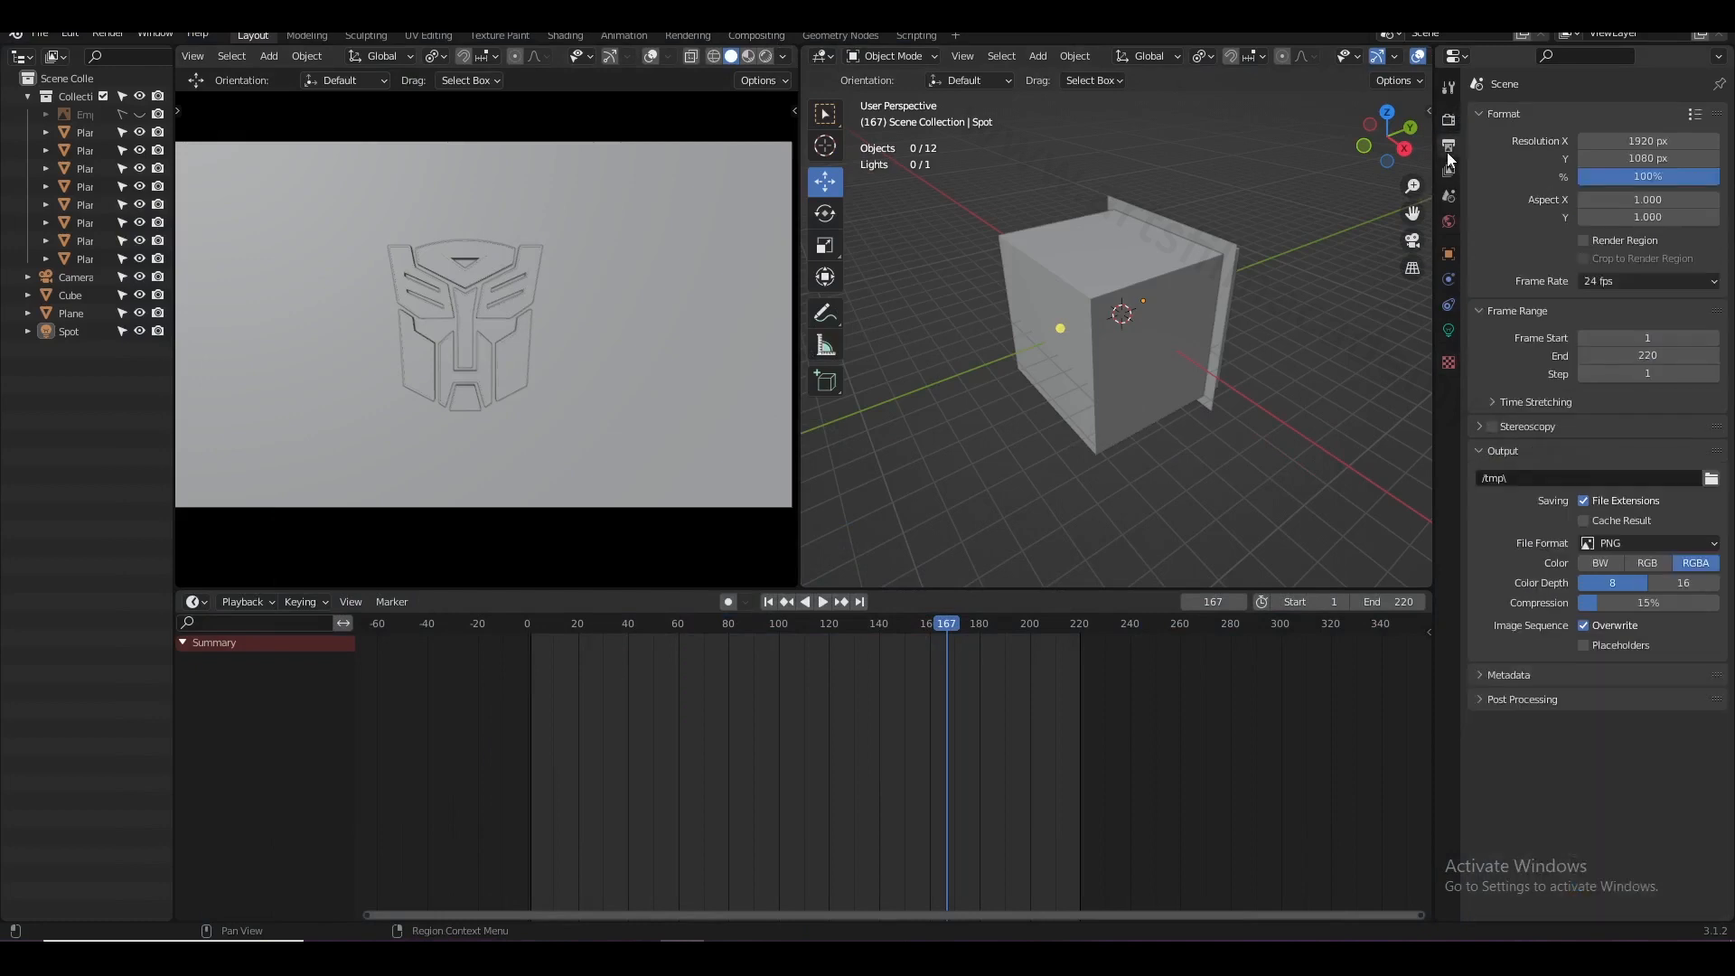
left_click(1710, 479)
key("ctrl+v")
key("Return")
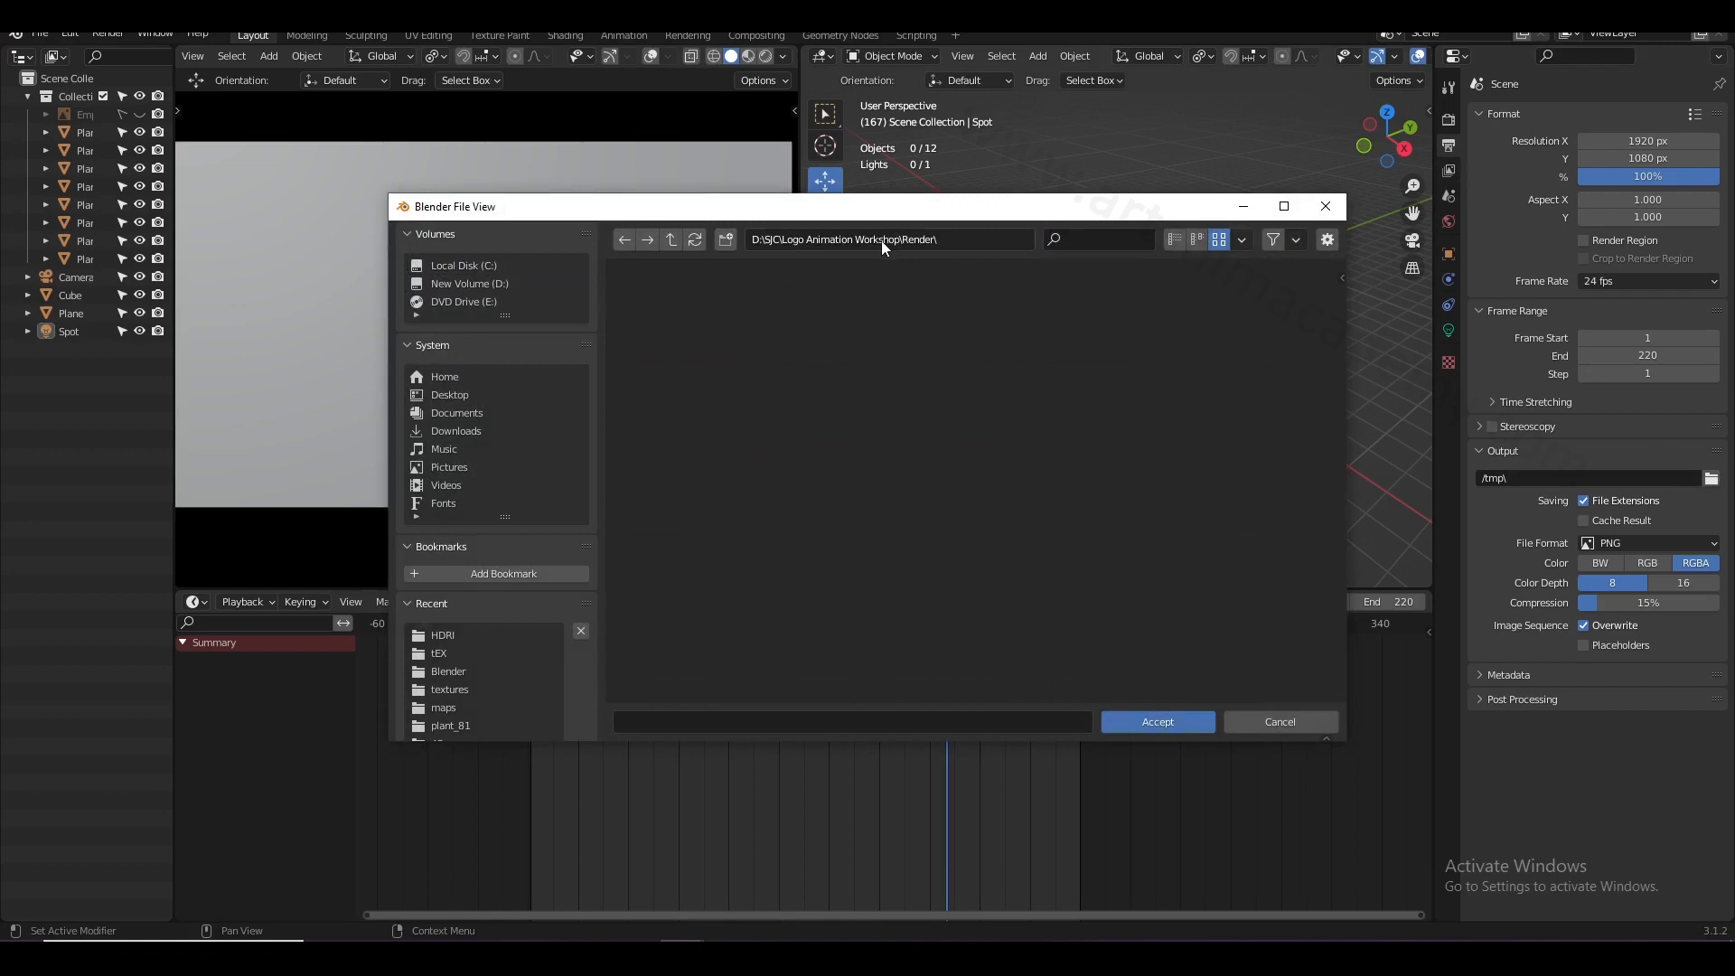
left_click(1171, 727)
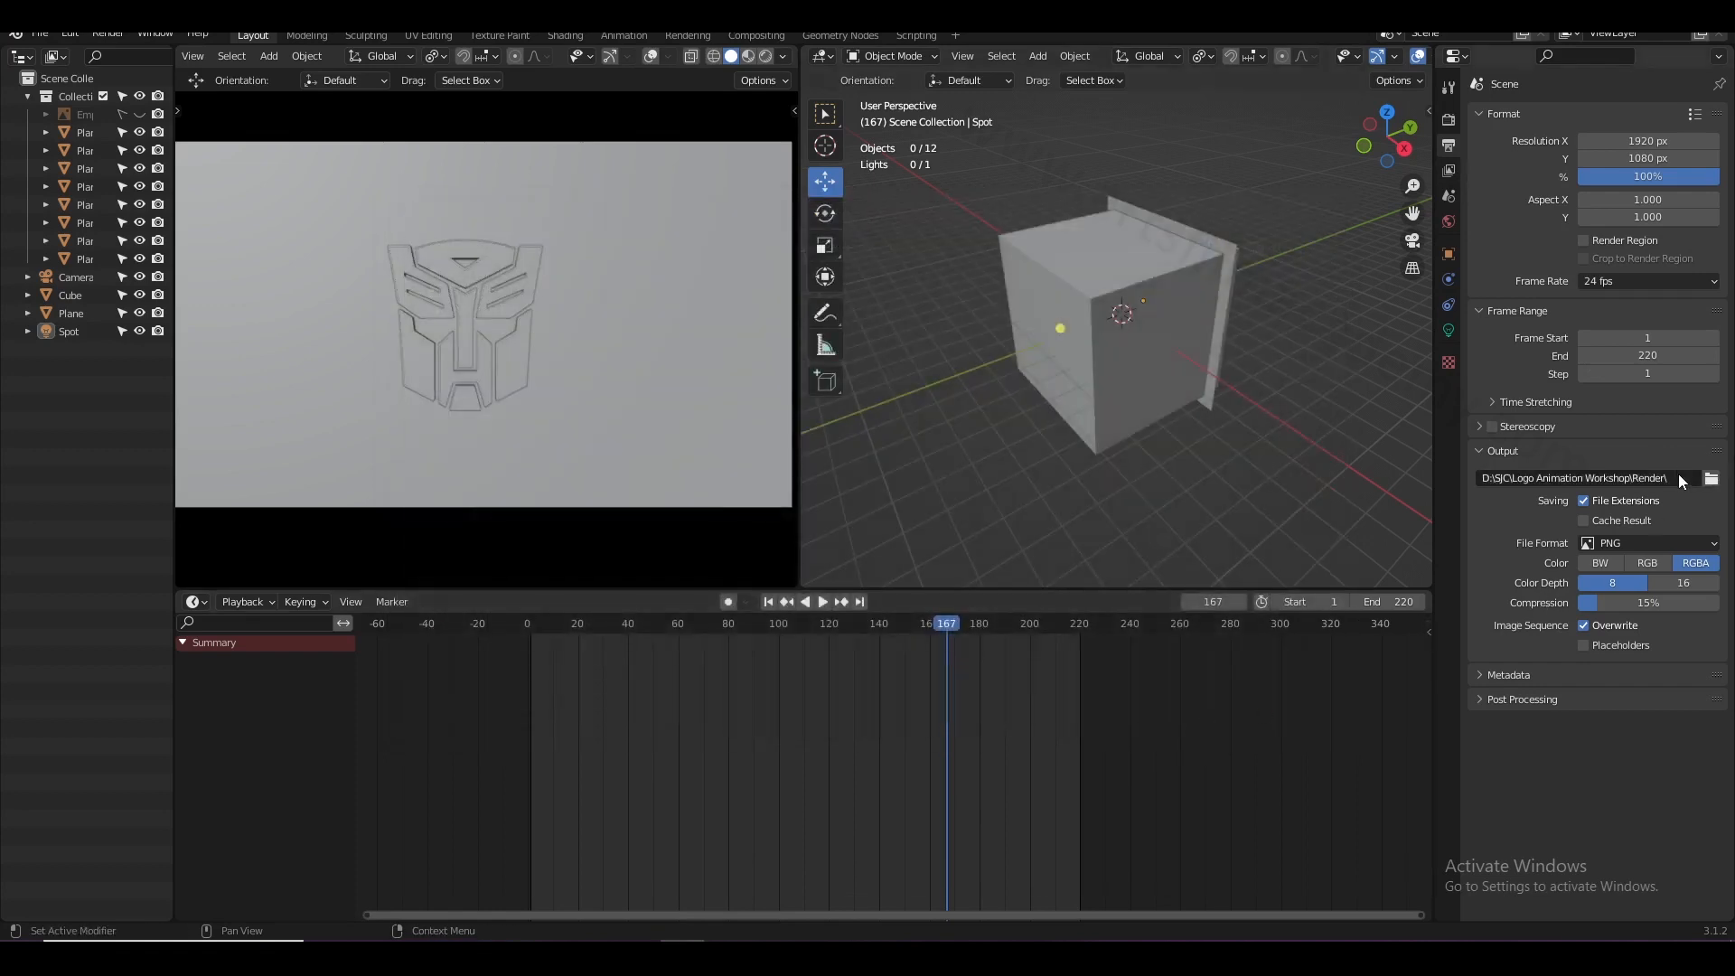
- Give the rendered output files the name prefix Logo_ and set their file format to JPEG
left_click(1707, 481)
left_click(688, 724)
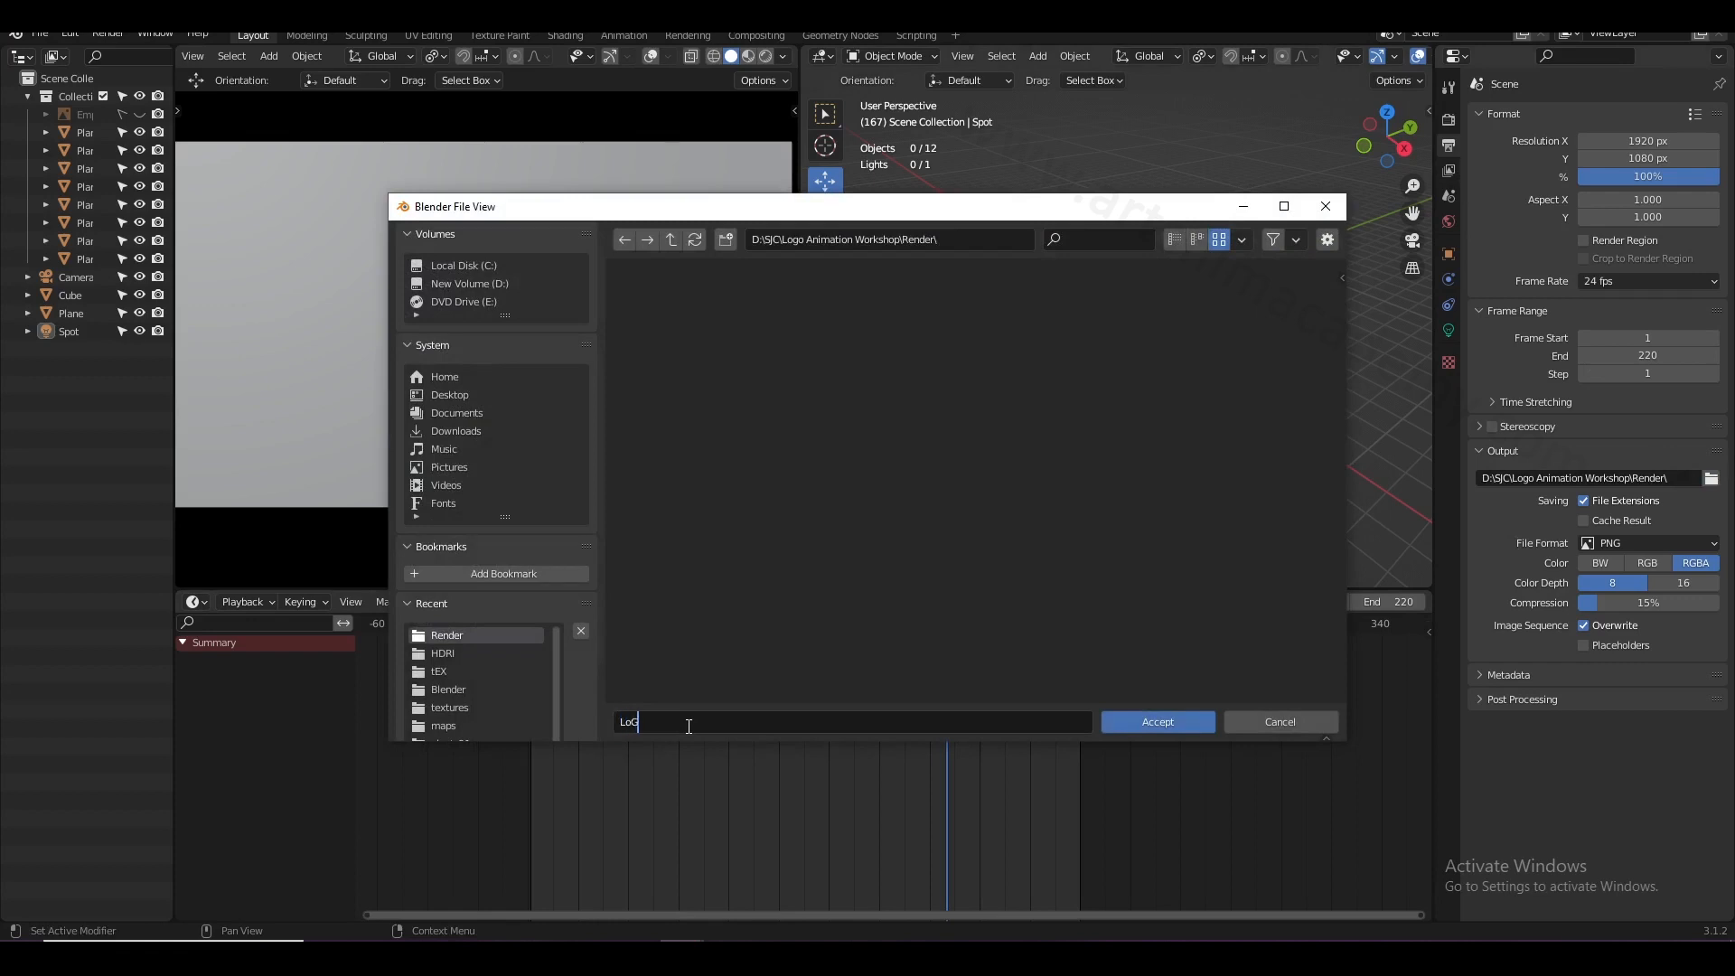
type("Logo_")
key("Return")
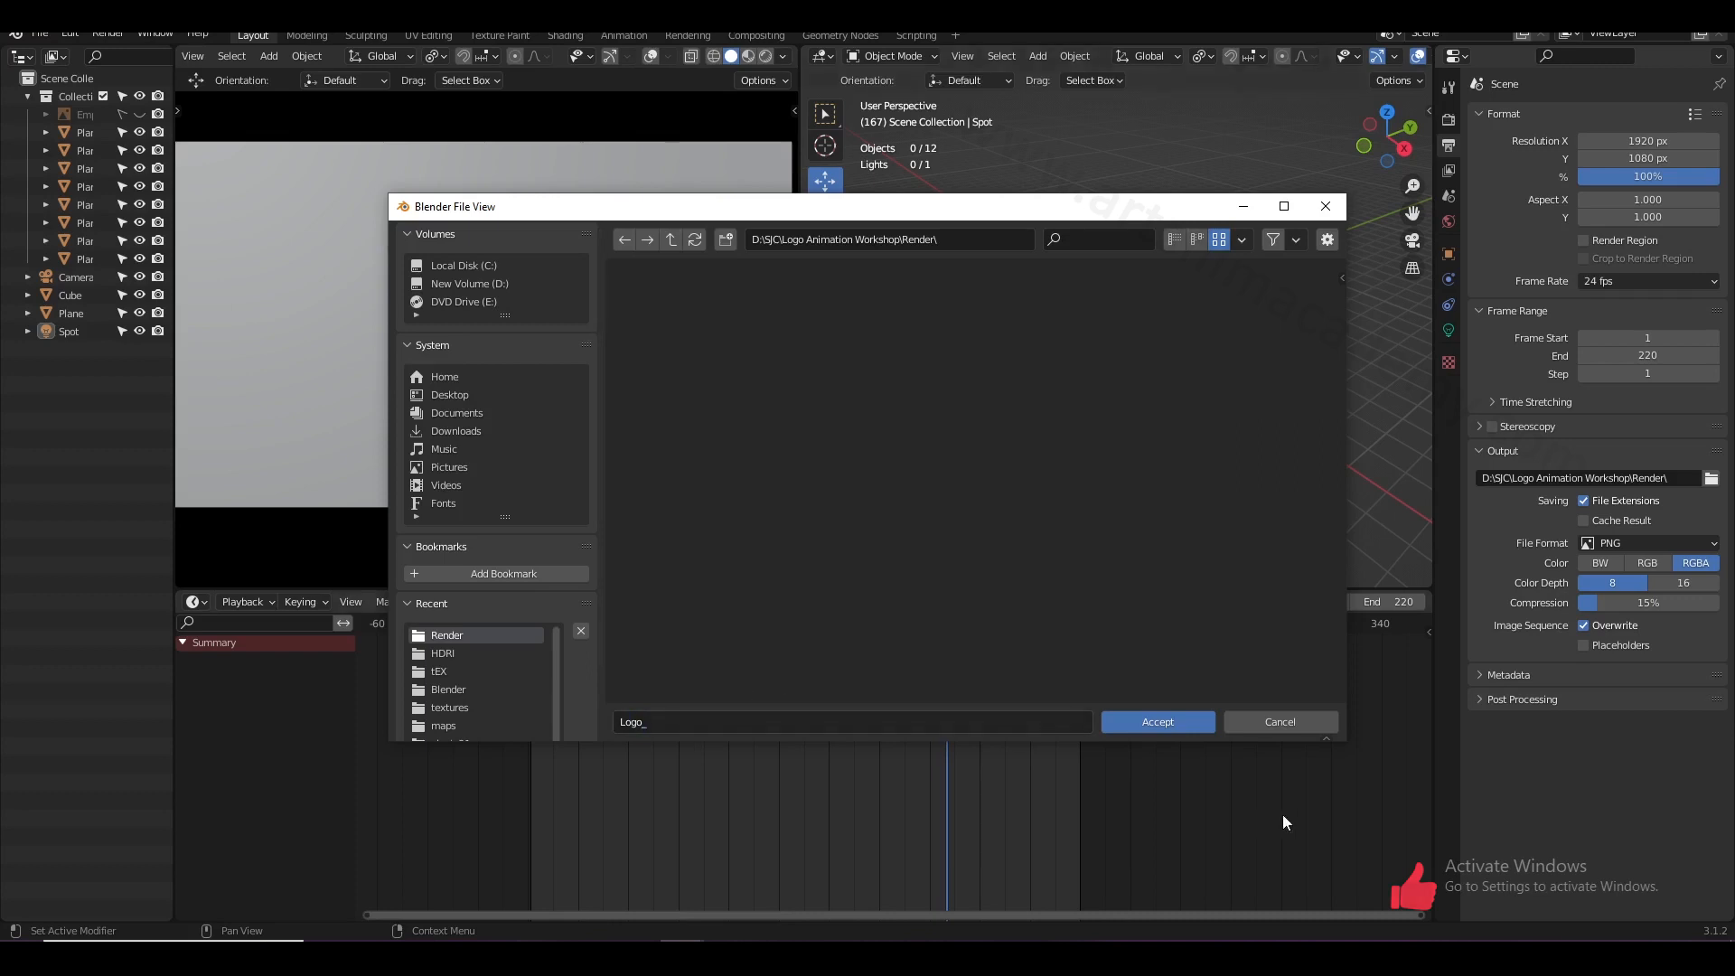
left_click(1154, 720)
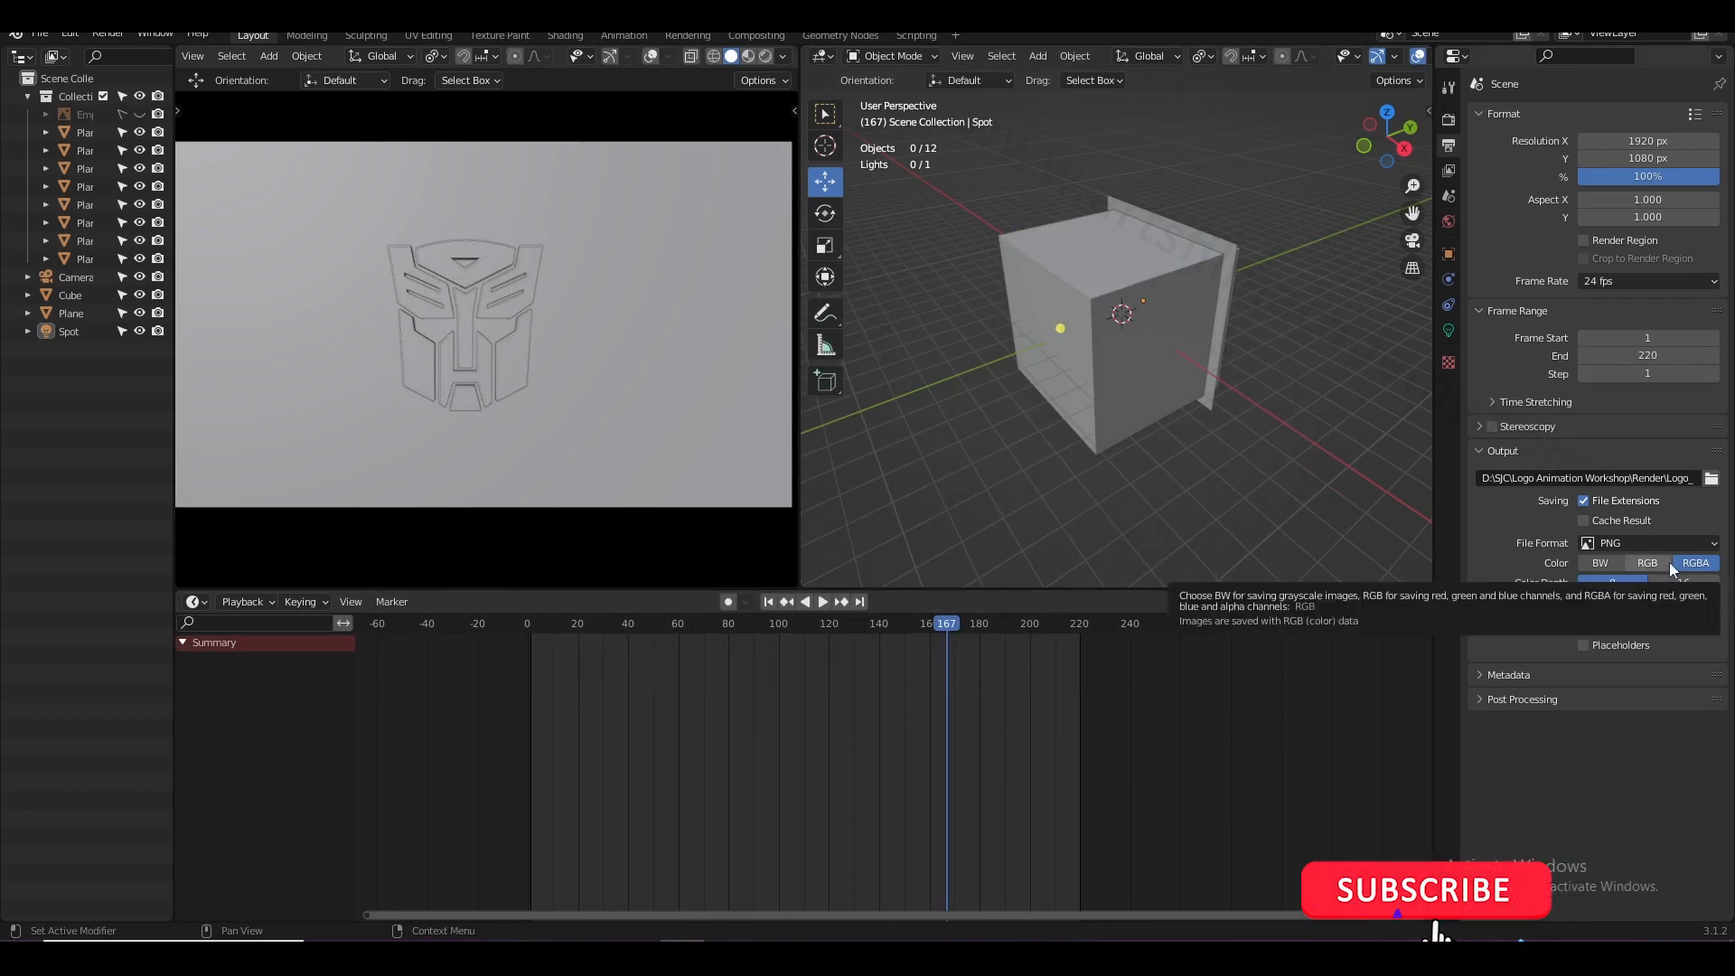
left_click(1646, 543)
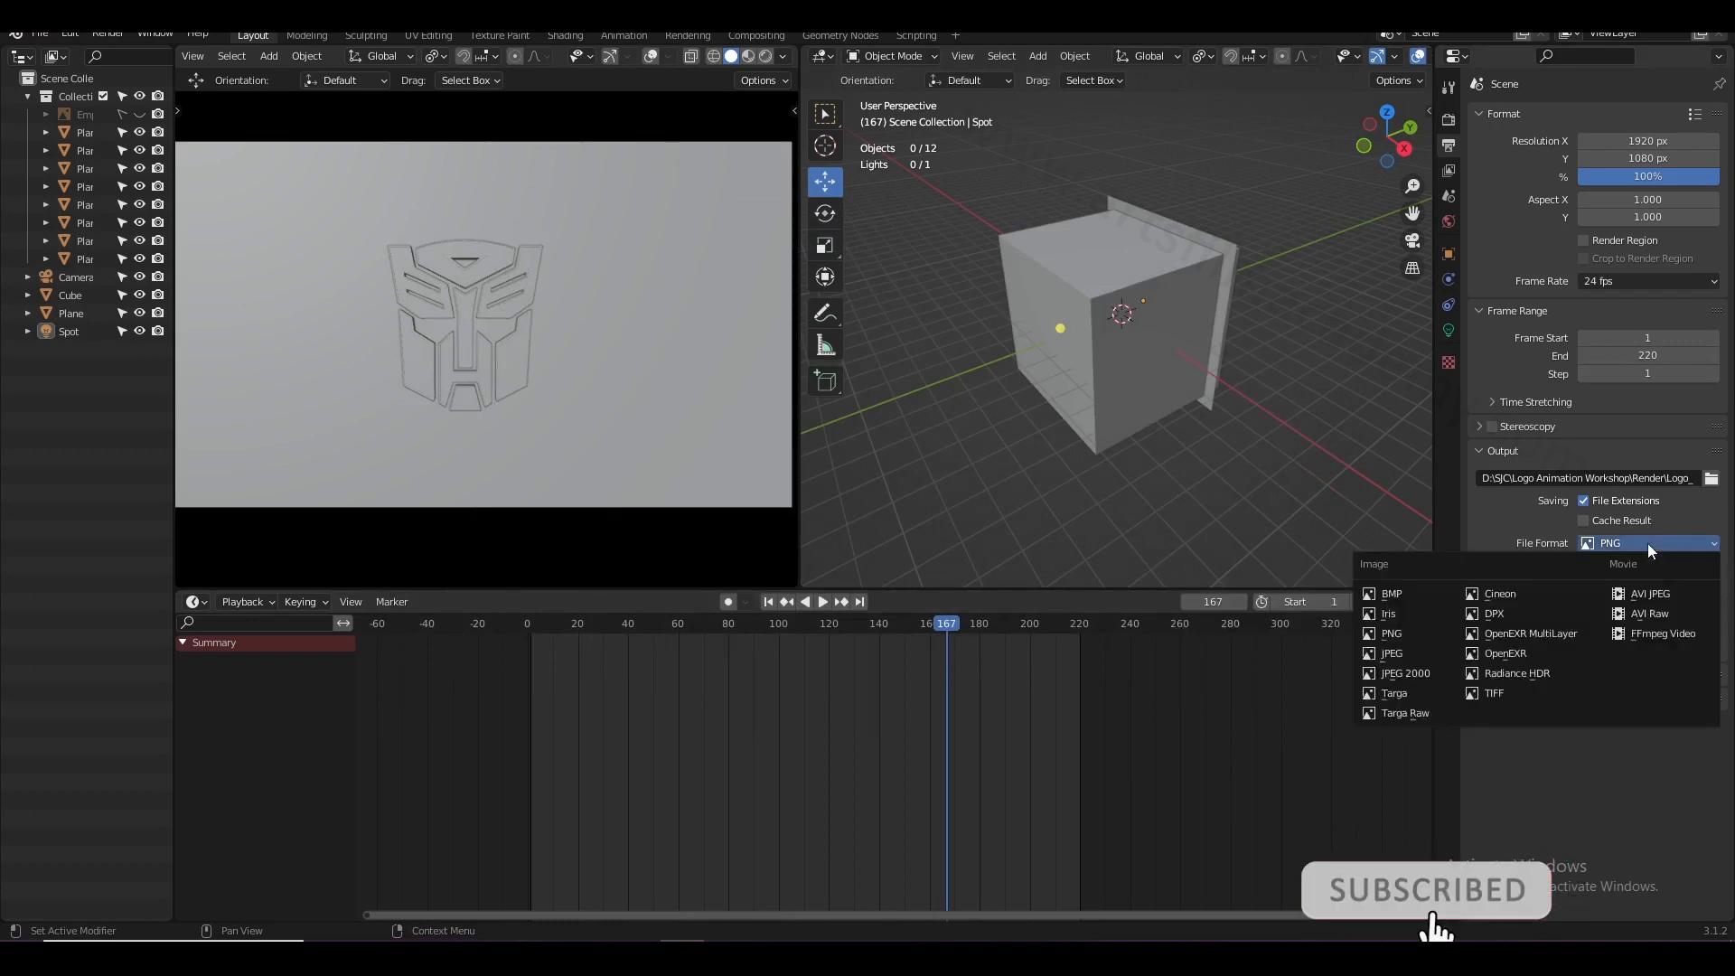
left_click(1432, 662)
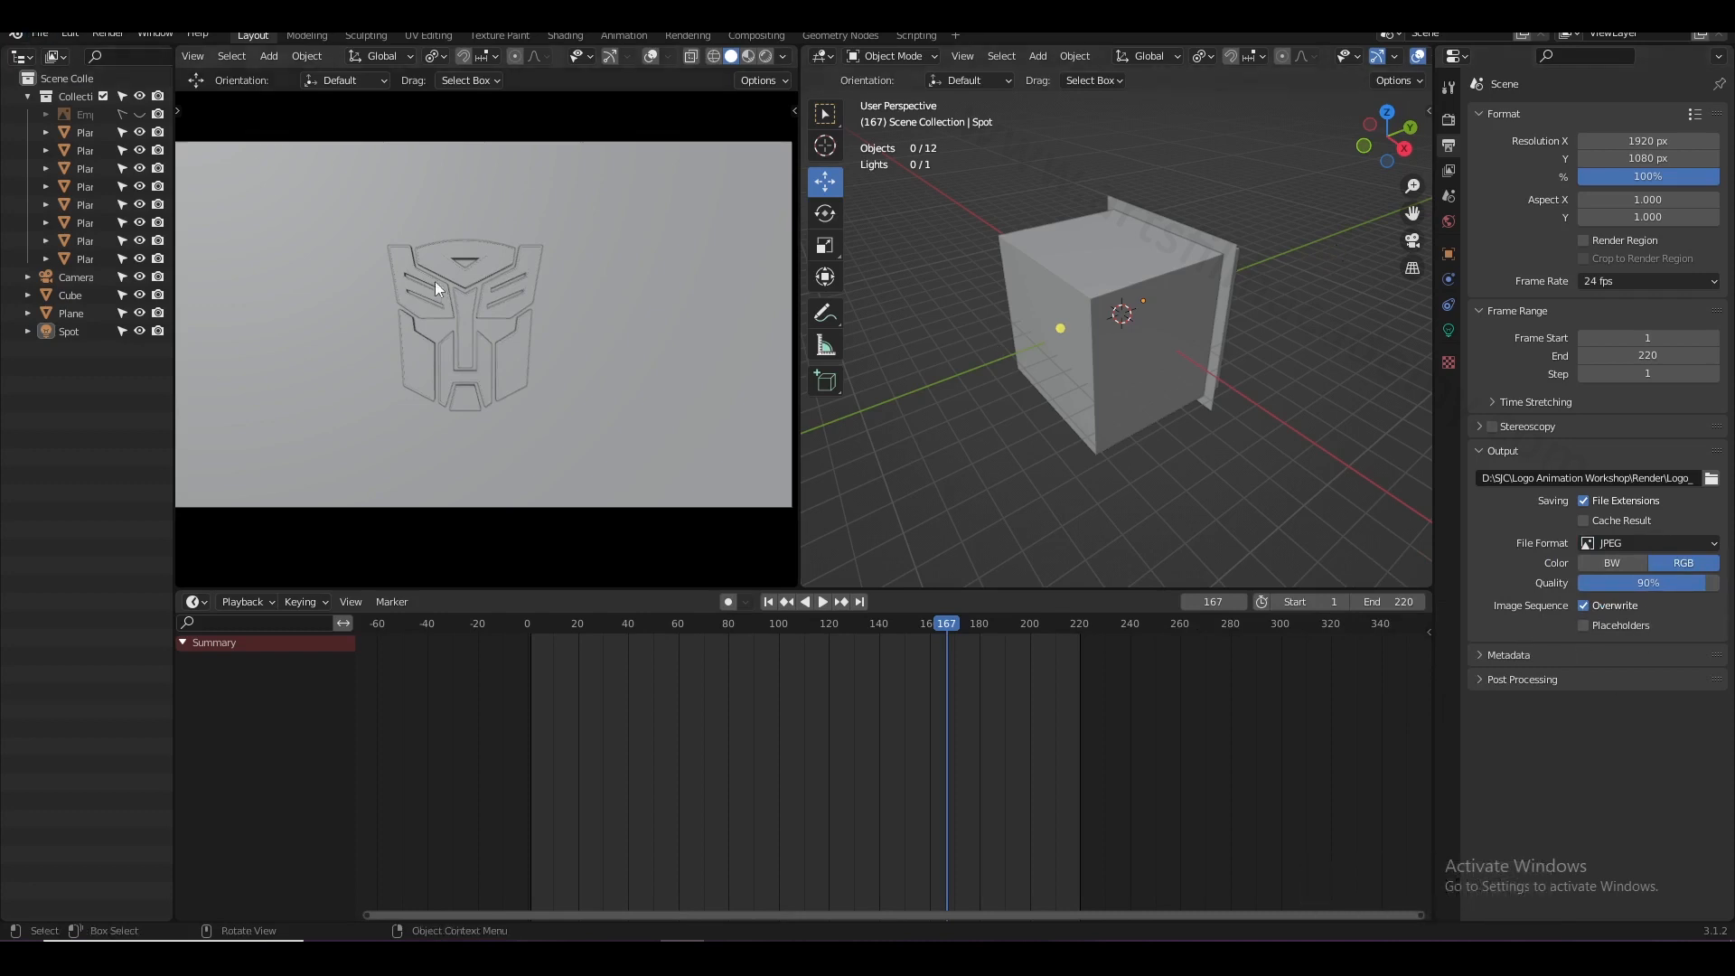
- Save the project file and start rendering the full animation
key("ctrl+s")
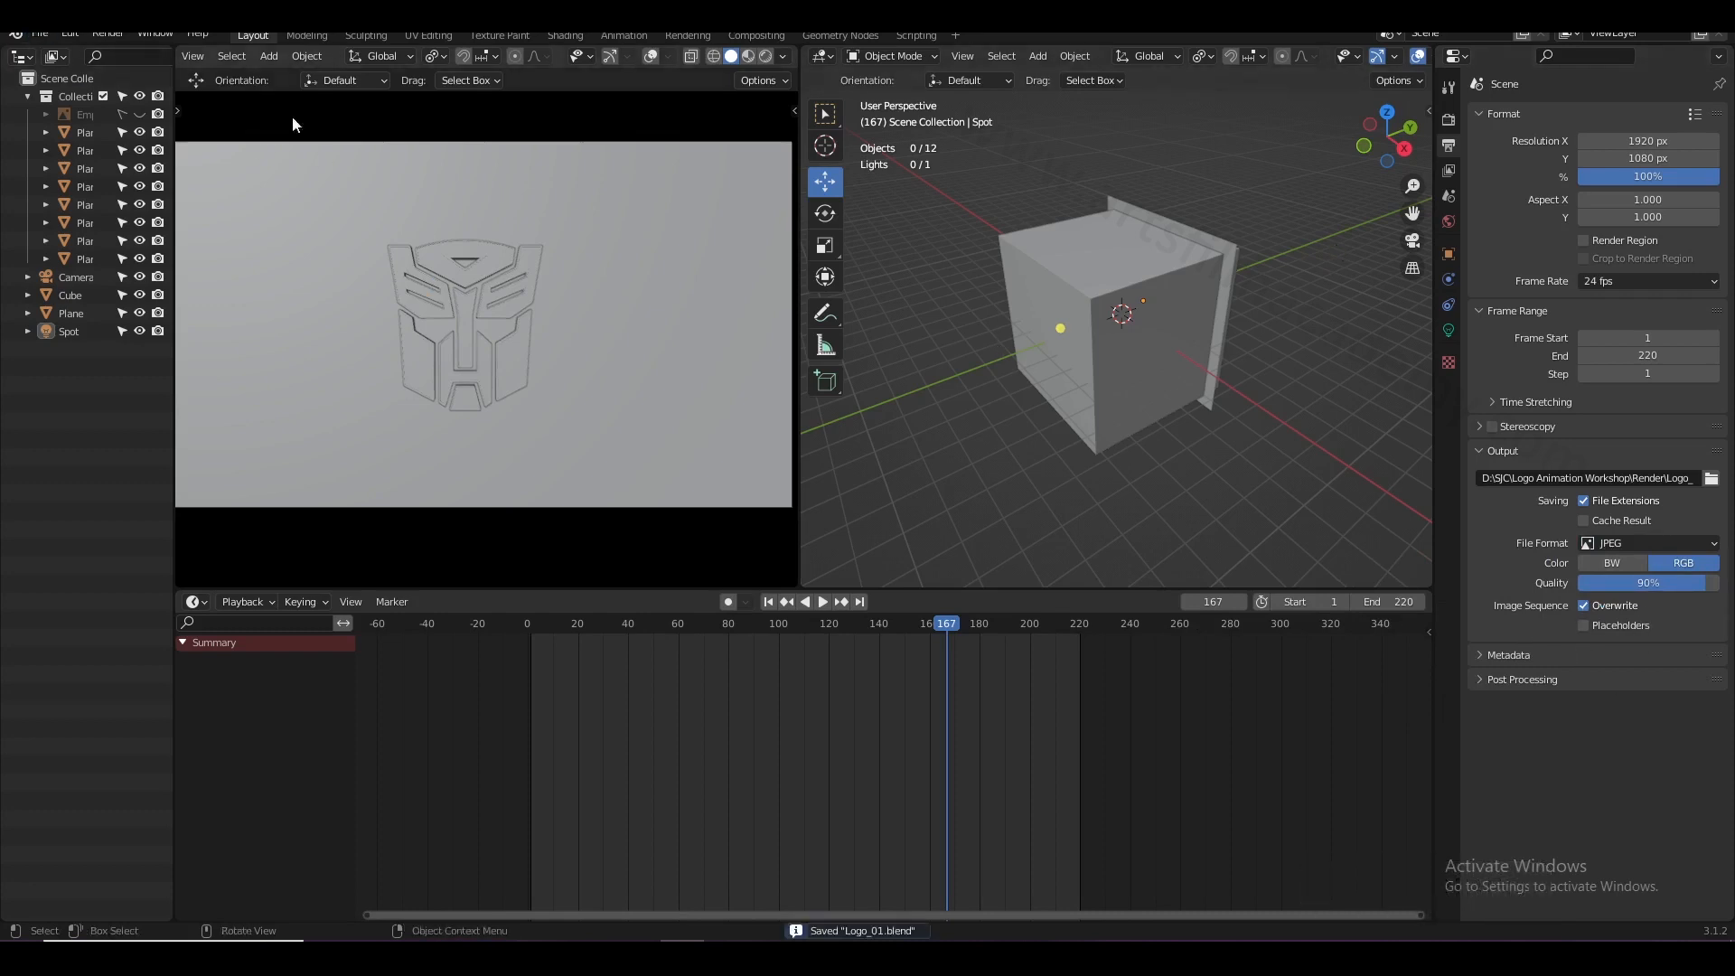
left_click(109, 34)
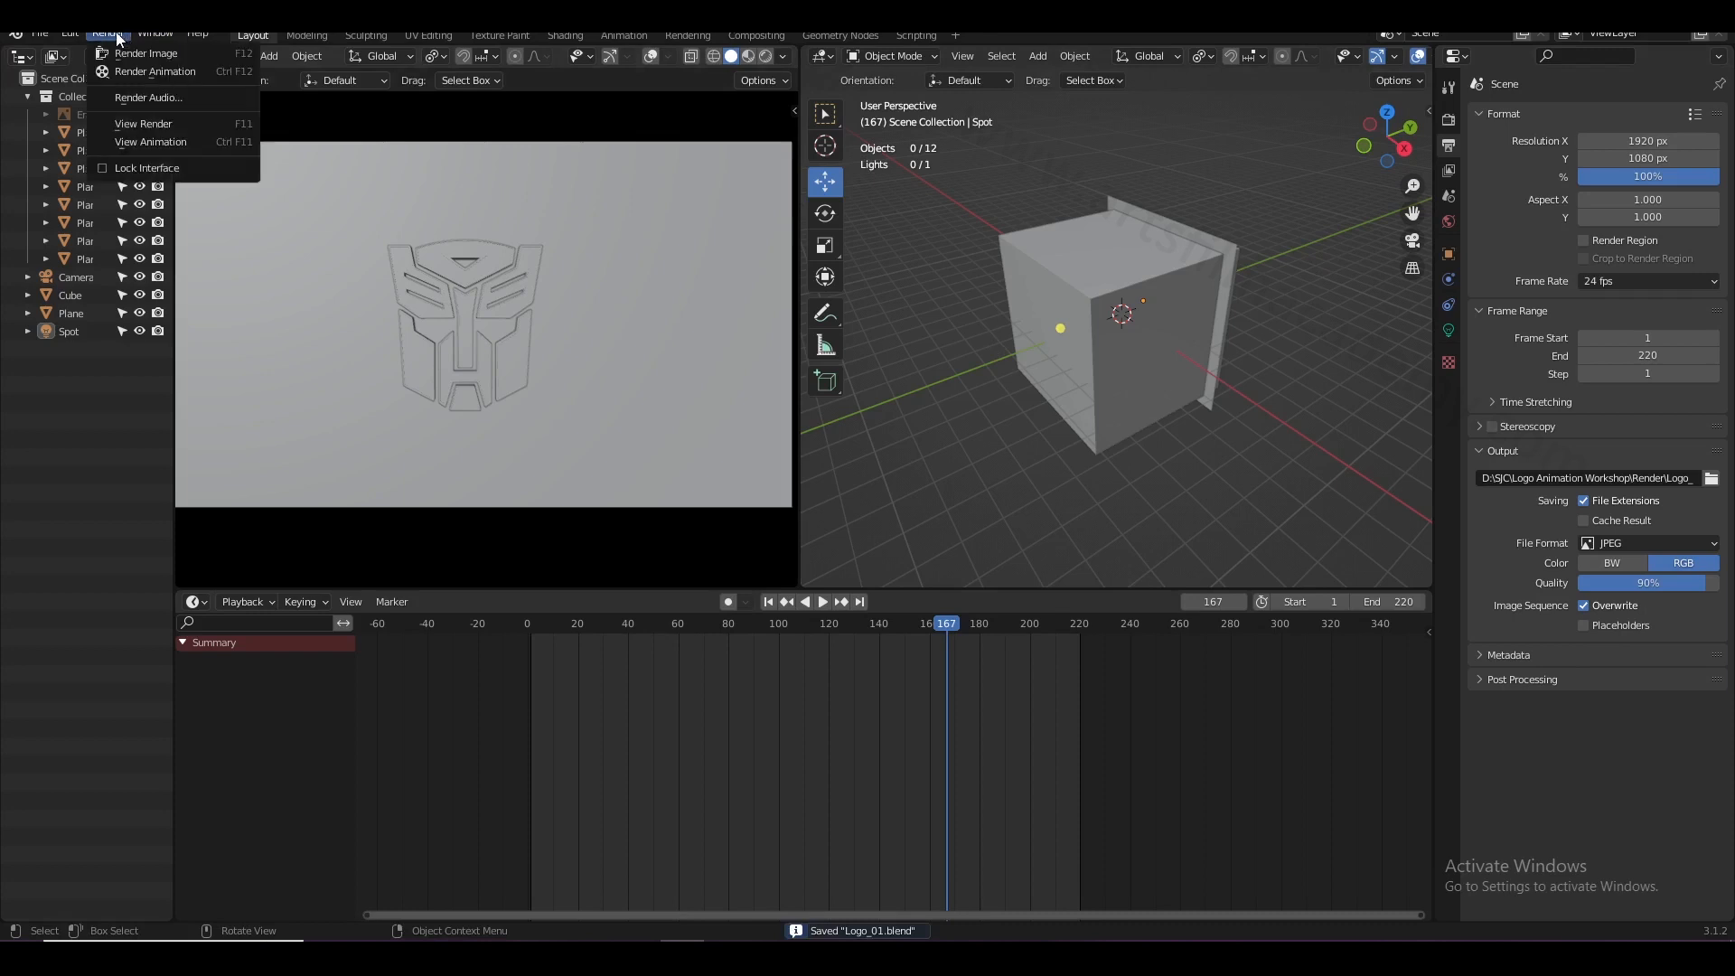
left_click(217, 72)
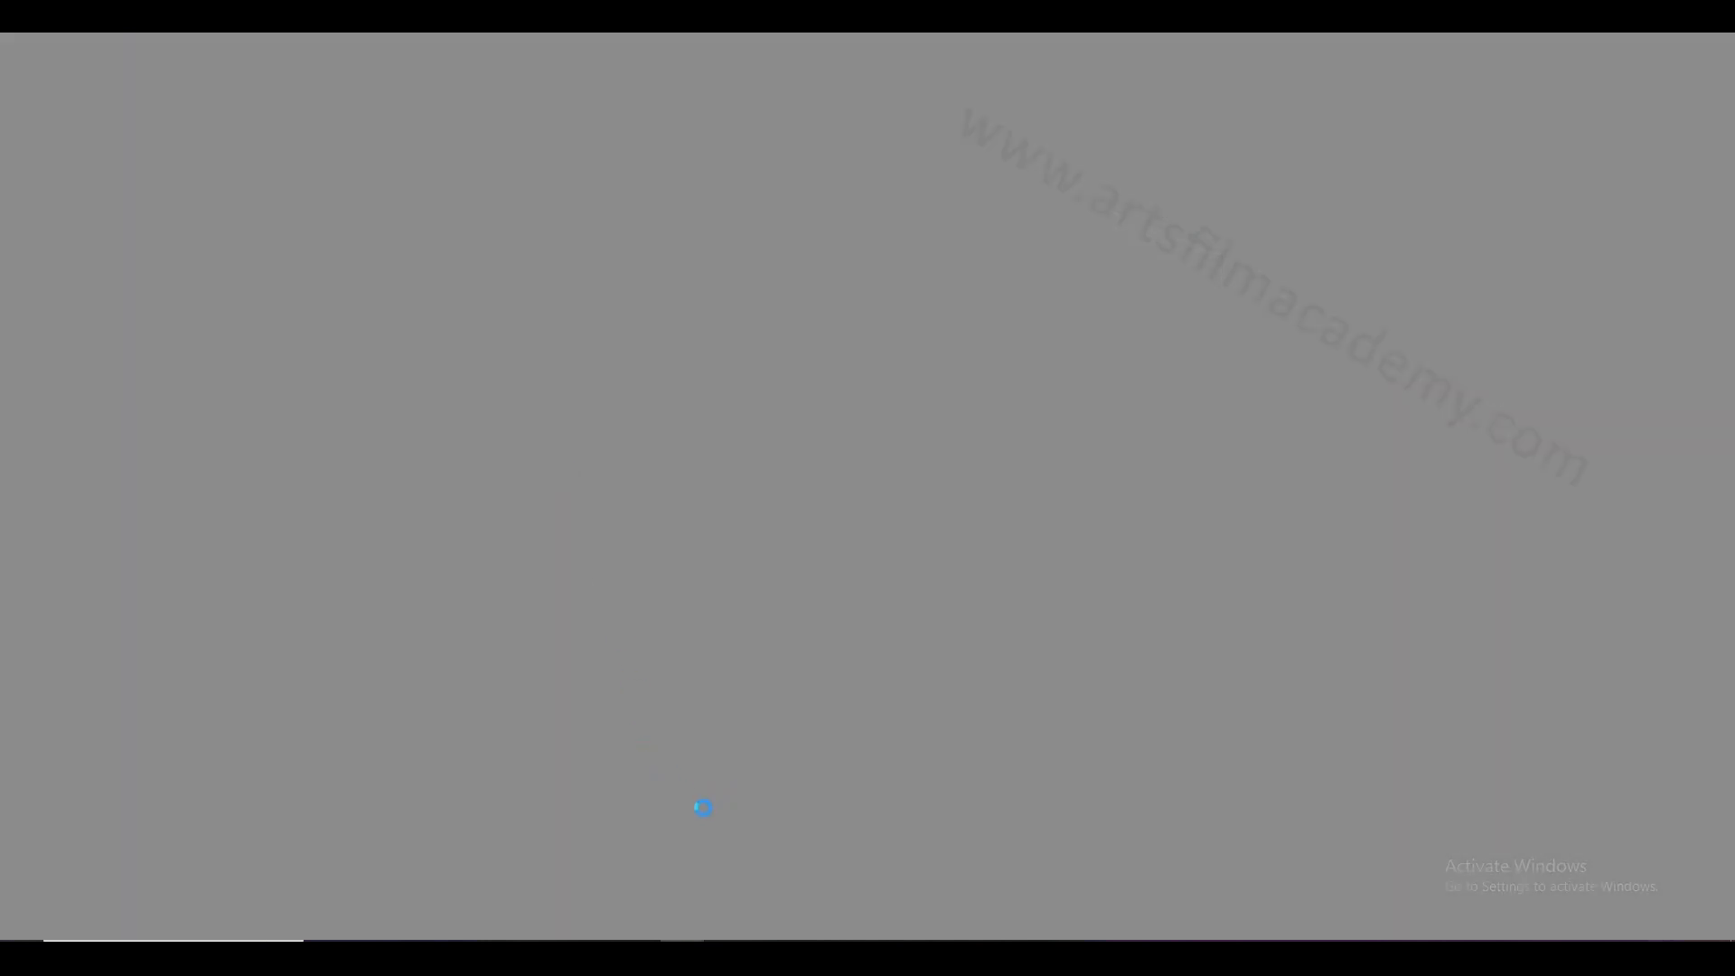